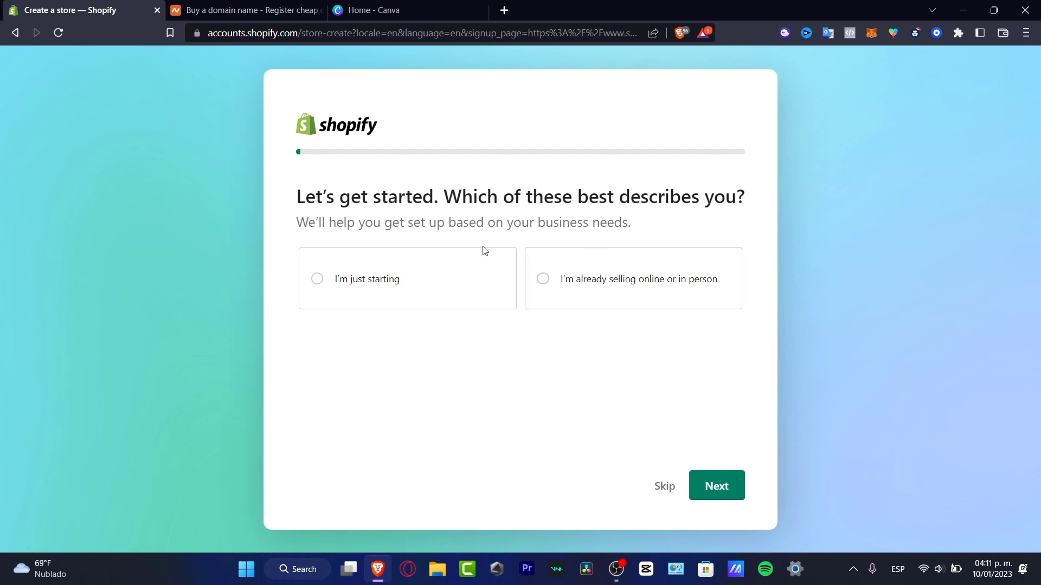
Choose 'I'm just starting', keep only 'An online store' as the sales channel, and reach Store name.
left_click(382, 296)
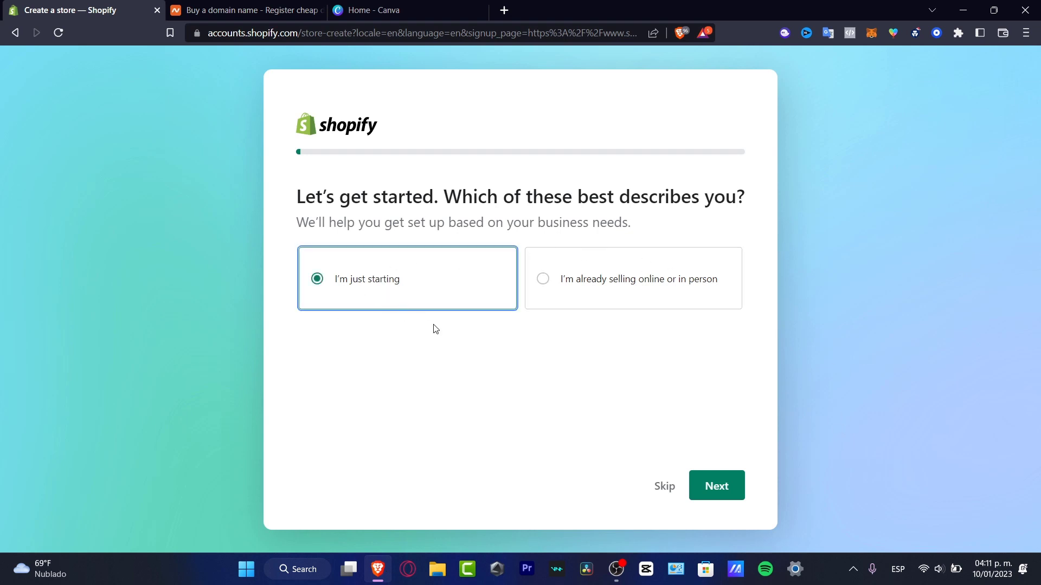
left_click(726, 491)
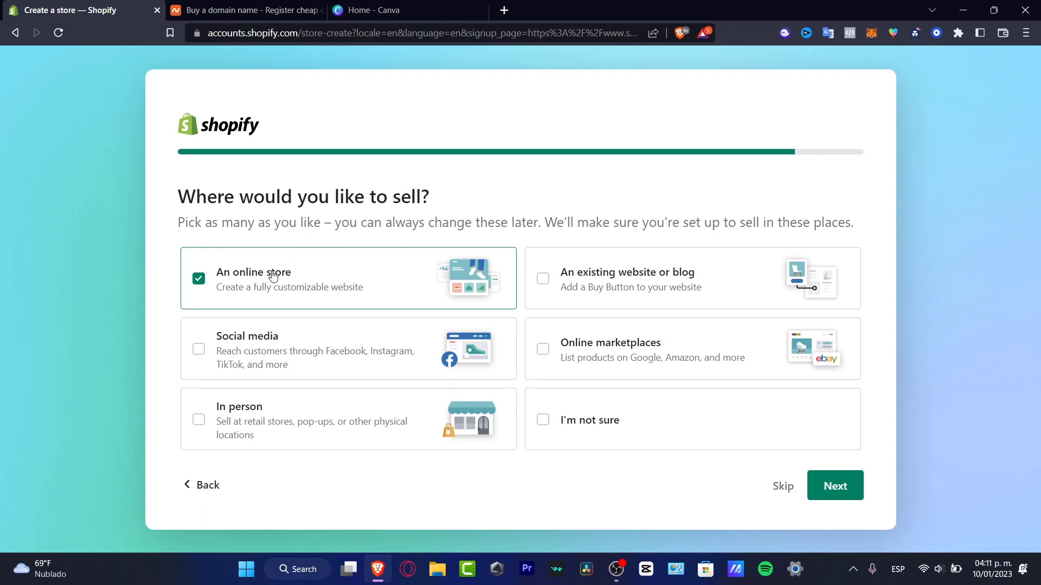
left_click(275, 347)
left_click(604, 287)
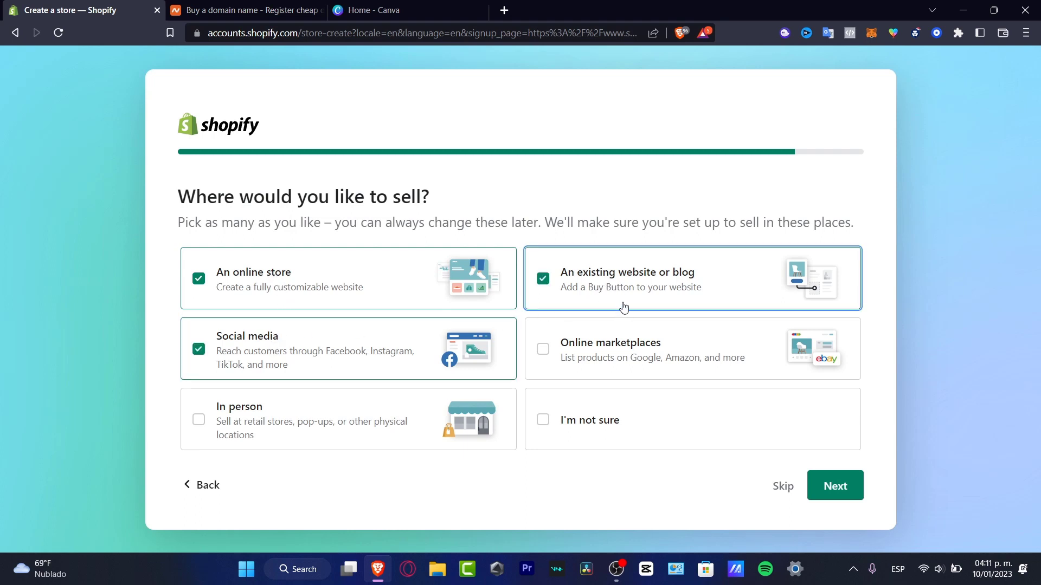
left_click(605, 297)
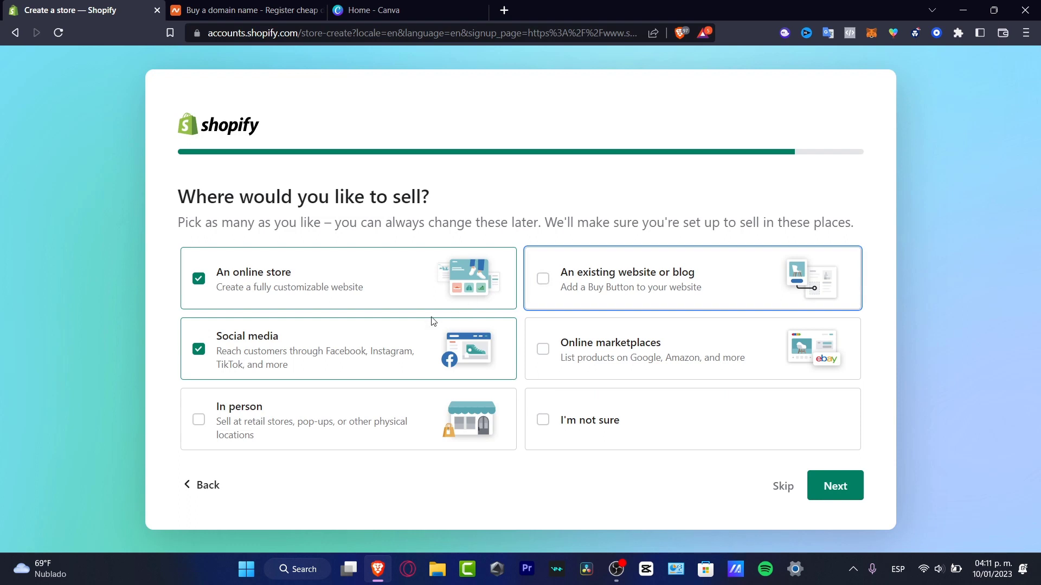
left_click(200, 356)
left_click(828, 486)
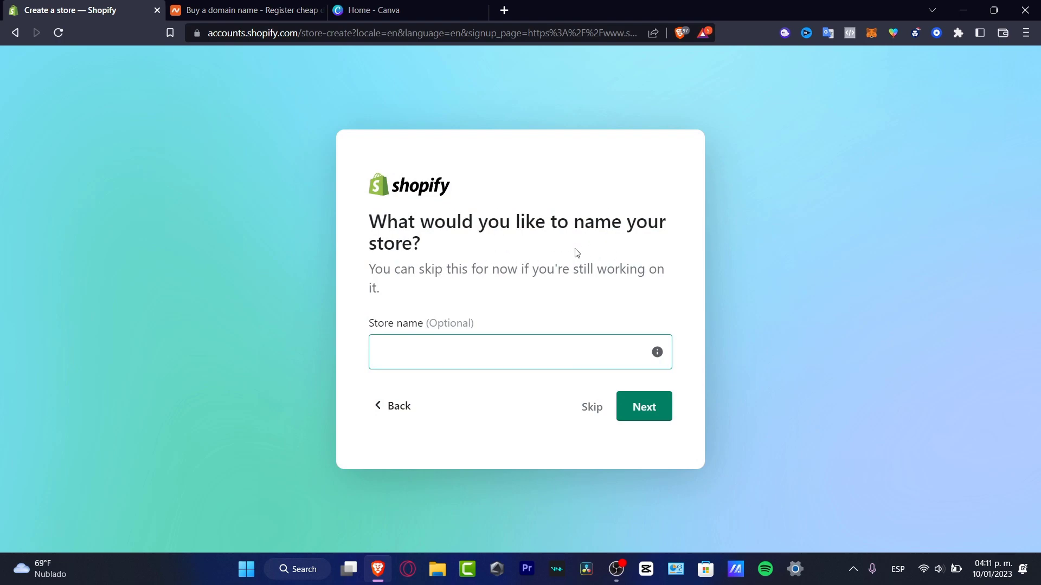
left_click(528, 348)
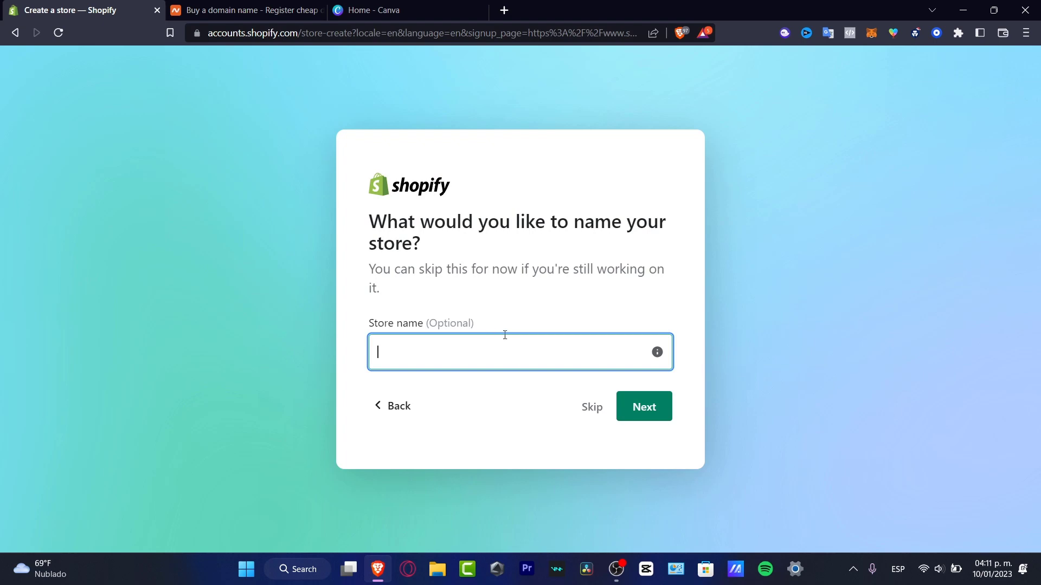
left_click(441, 579)
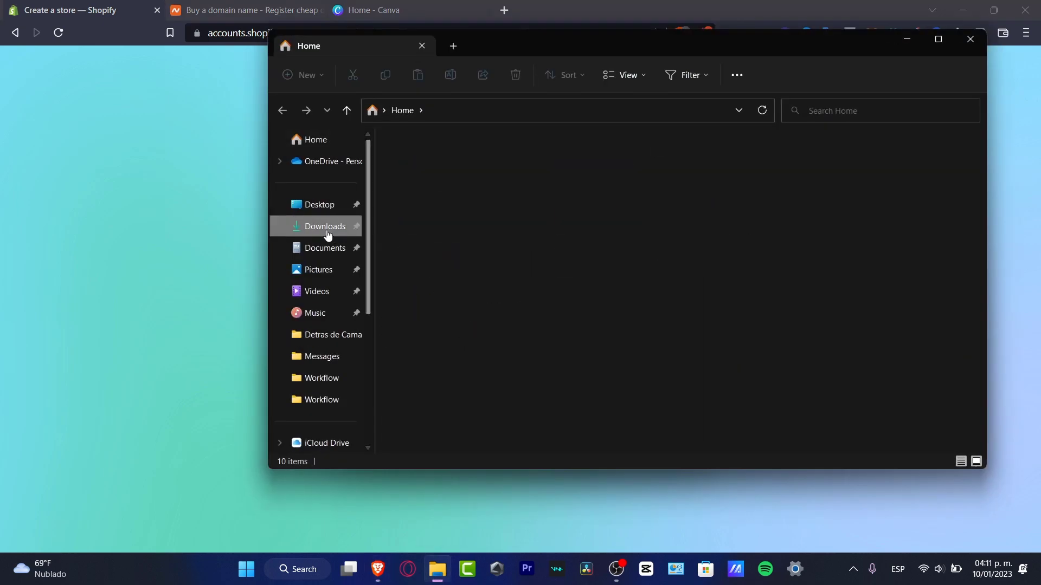
Preview 'Logo Humans Project (Black)' from the Downloads drive folder in Photos, then return to Shopify.
left_click(327, 234)
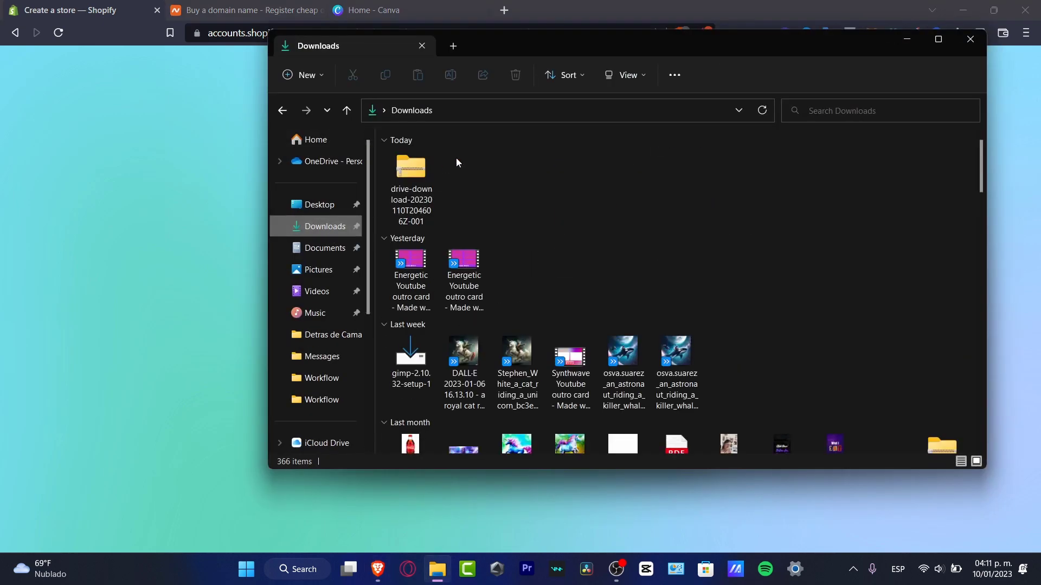
double_click(410, 163)
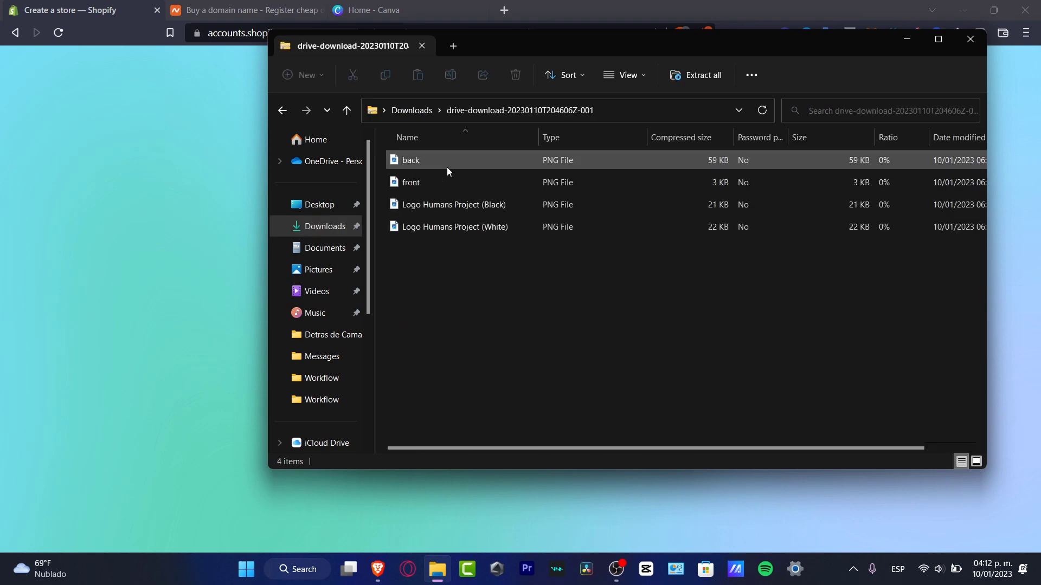
double_click(467, 203)
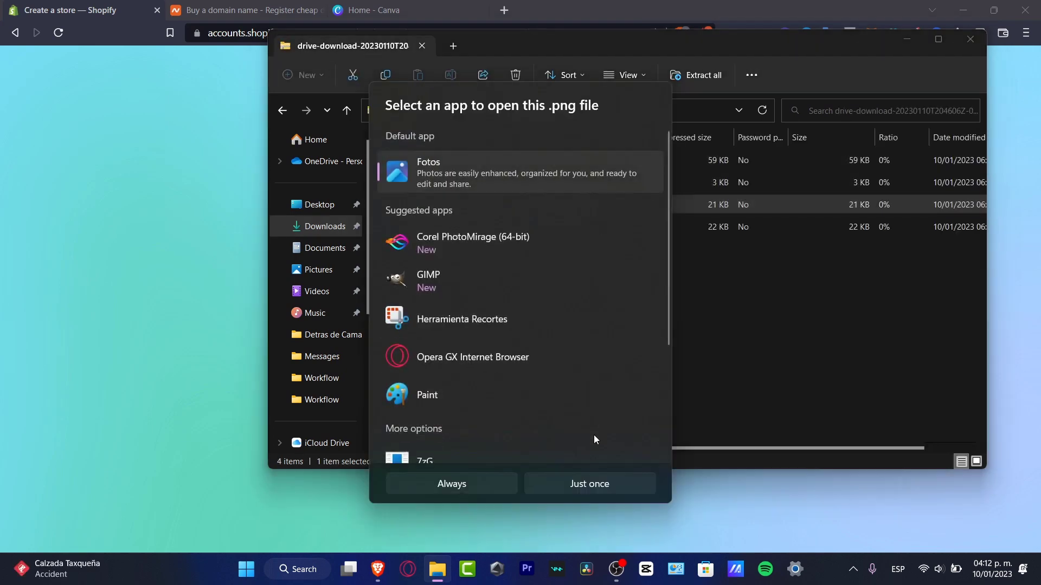
left_click(581, 482)
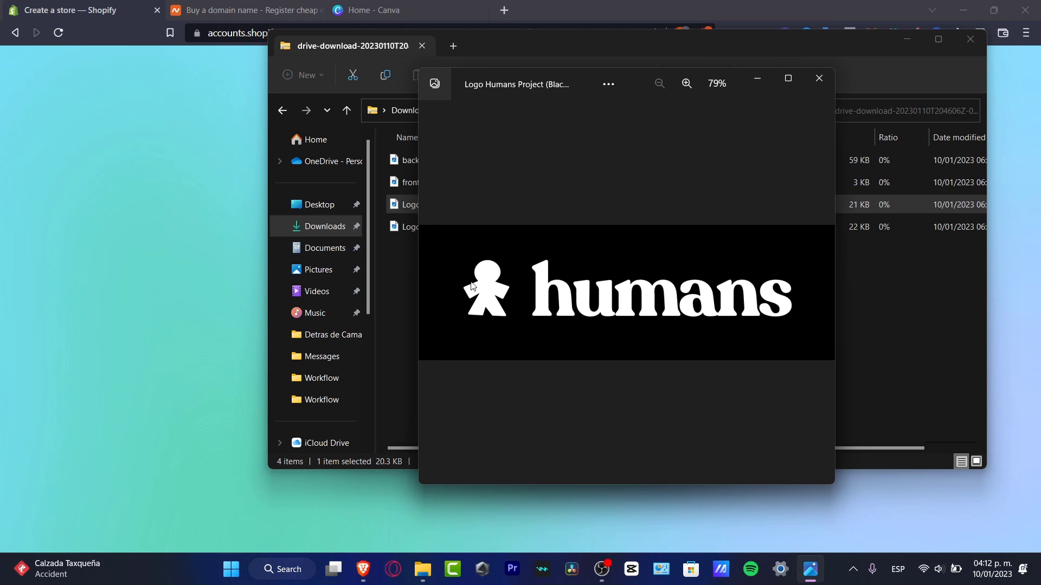
left_click(1018, 344)
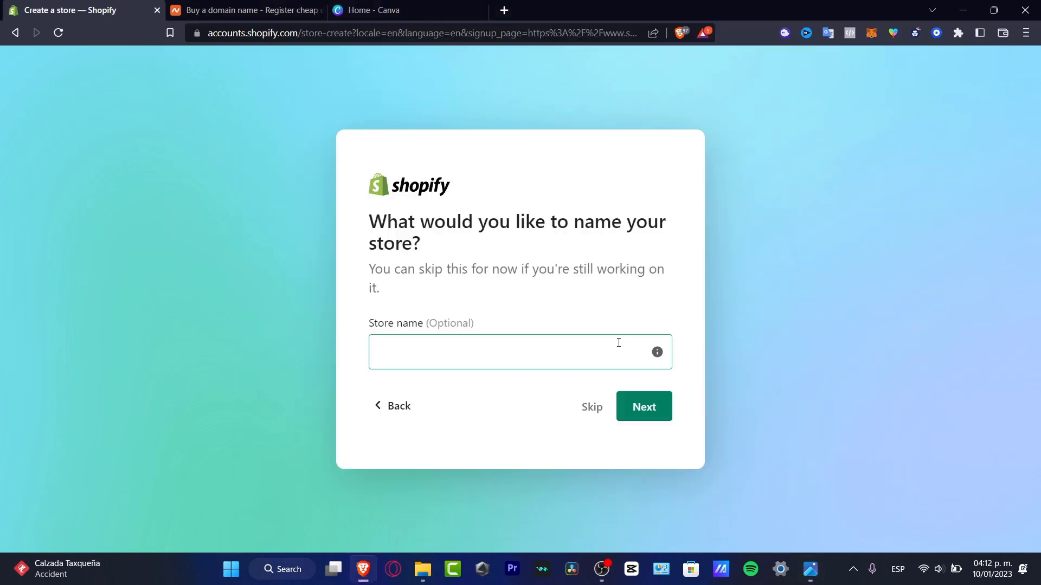
Name the store 'humans' and continue to the business location question.
left_click(446, 339)
type("humans")
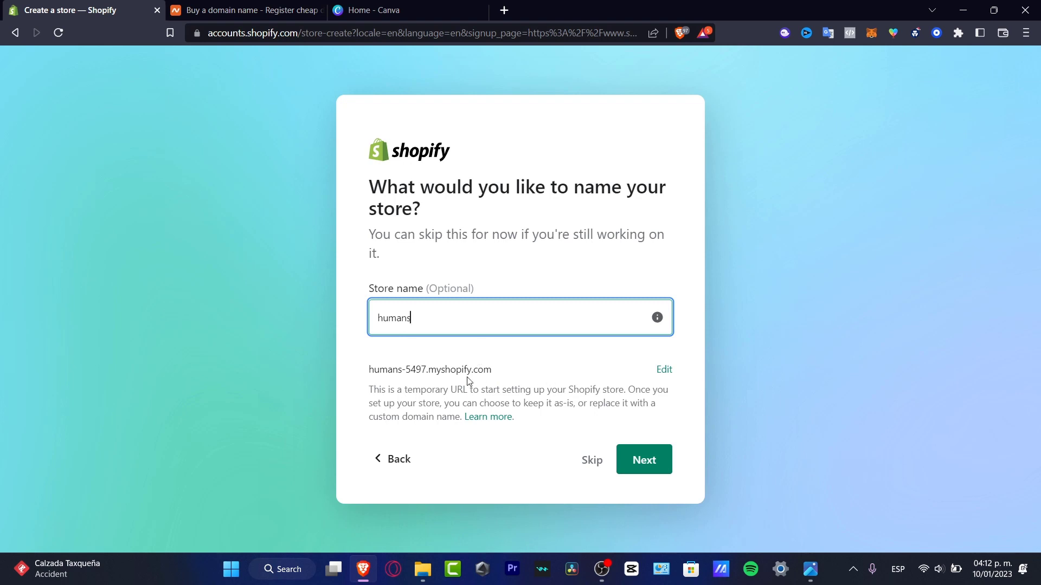
left_click(635, 461)
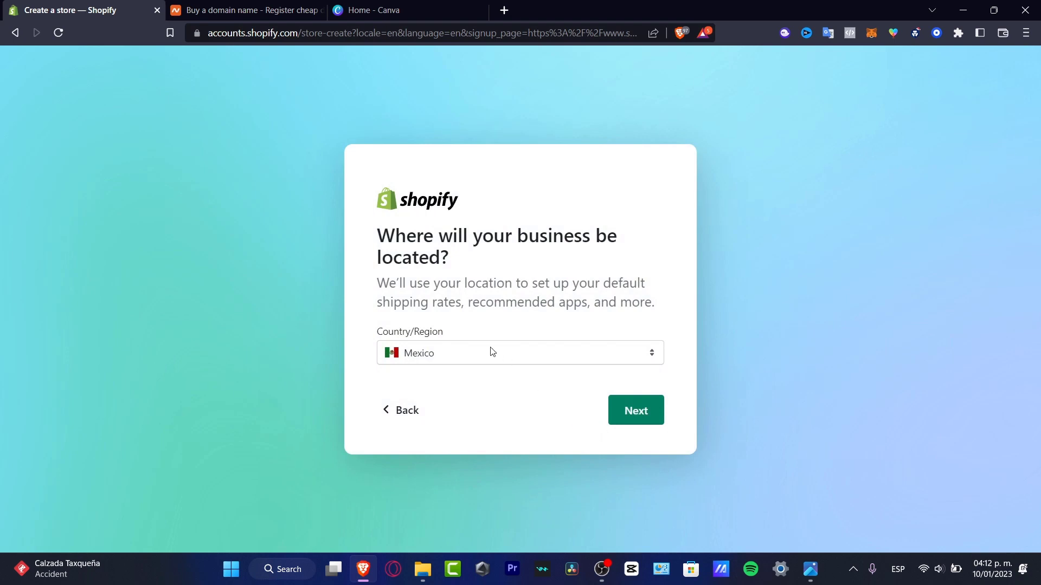
left_click_drag(467, 228, 648, 262)
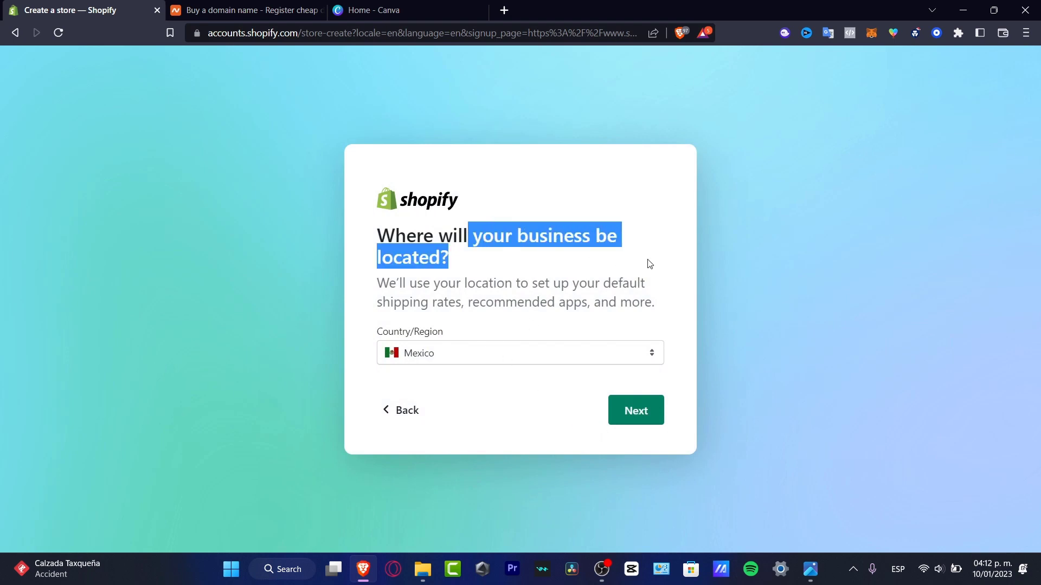
left_click(586, 270)
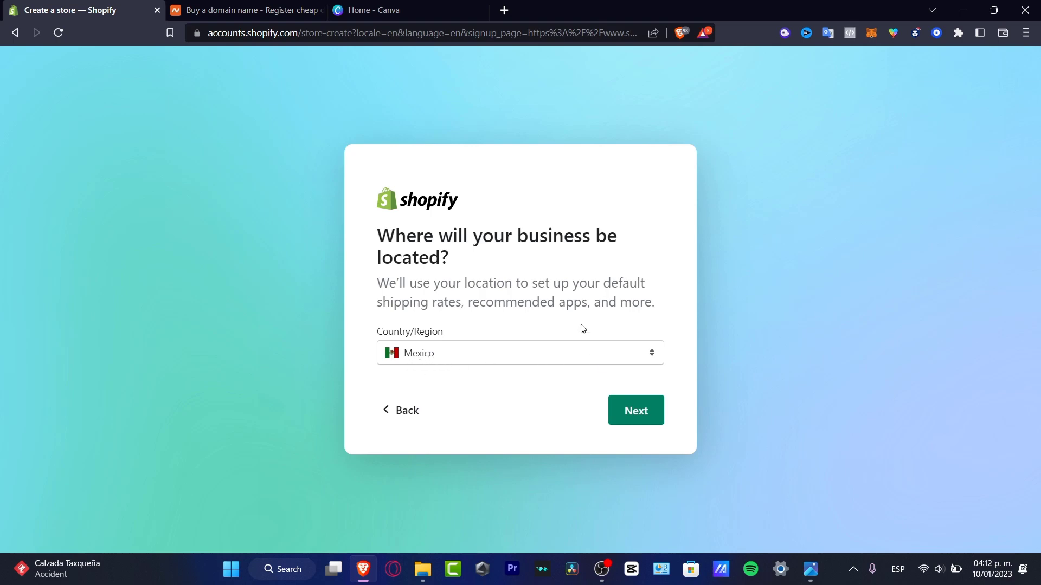
left_click(513, 355)
Try United States as the business location and read the warning about operating from Mexico.
scroll(522, 217, "up", 20)
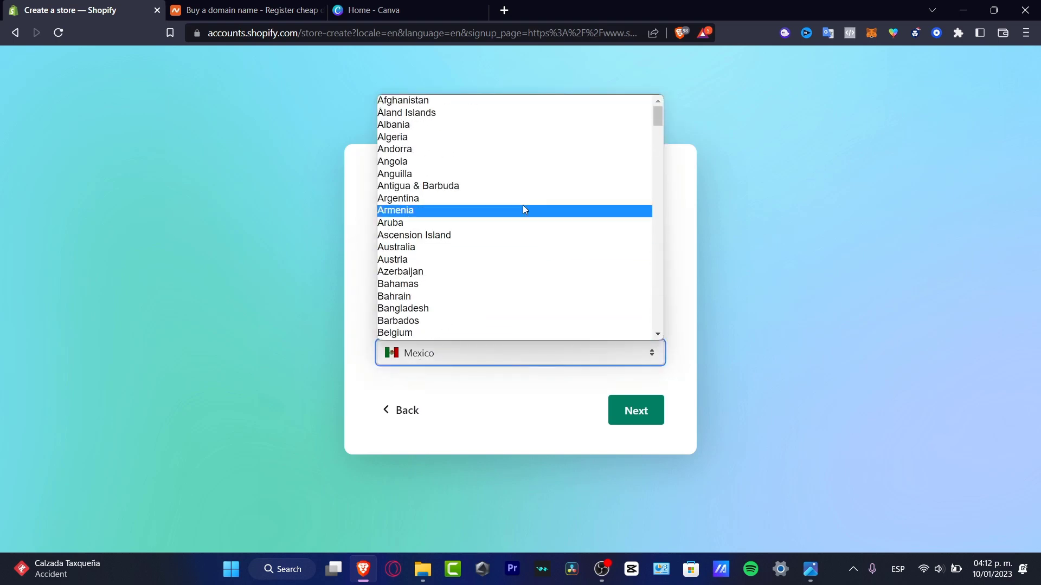
scroll(573, 212, "down", 20)
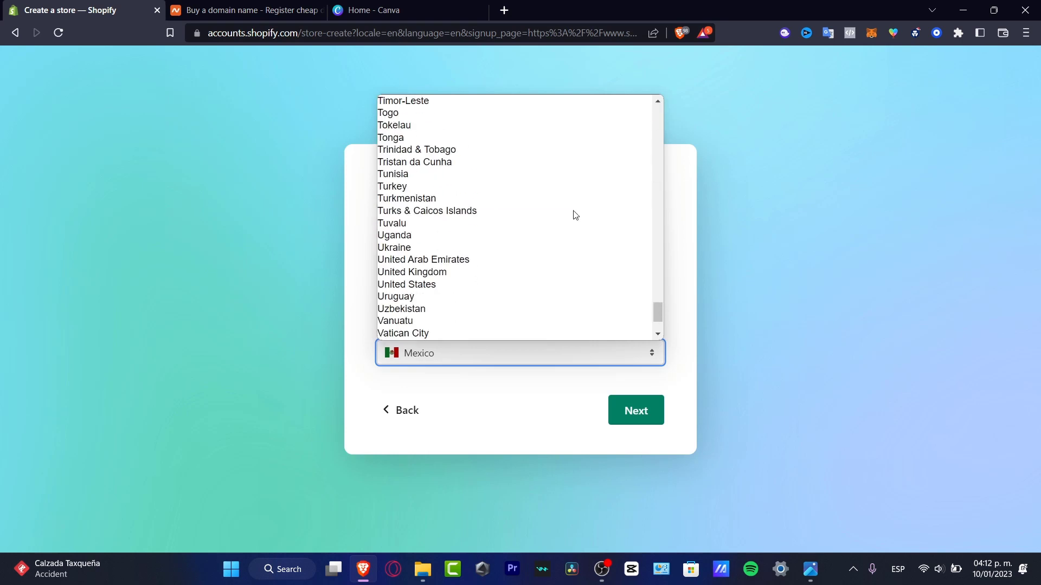
scroll(575, 215, "down", 2)
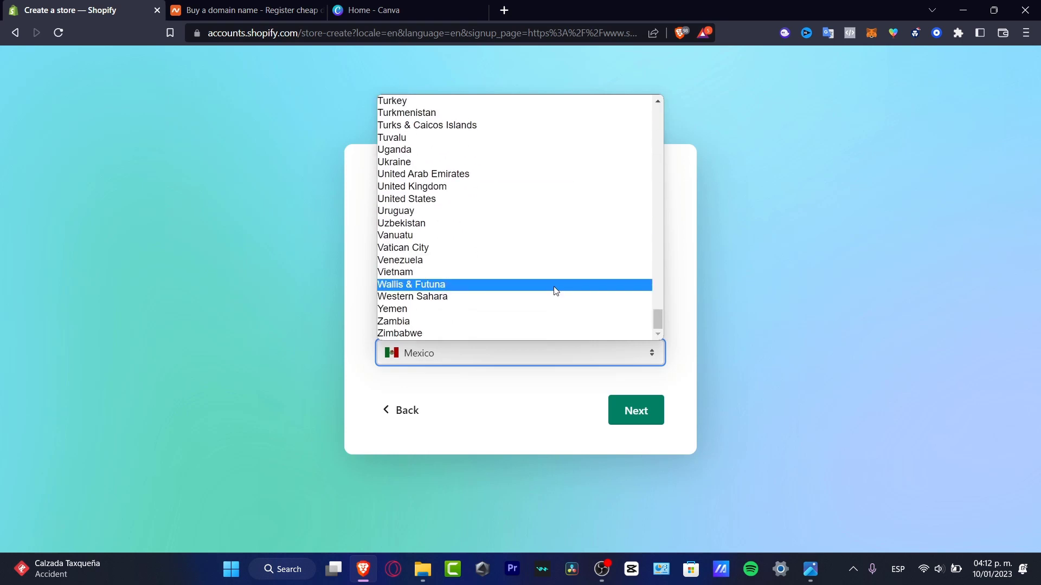
left_click(449, 203)
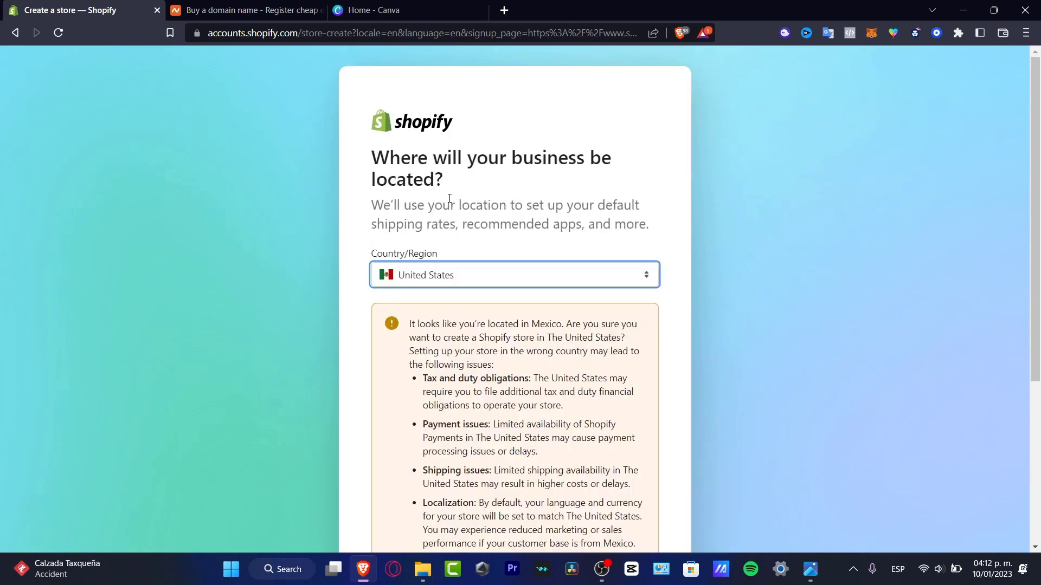
scroll(672, 326, "down", 4)
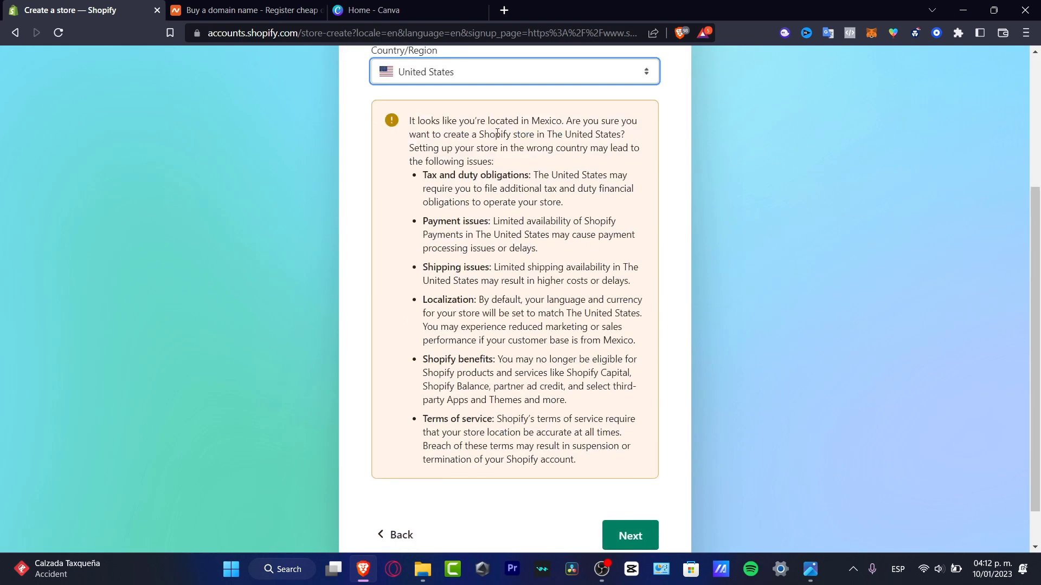
left_click_drag(496, 121, 621, 135)
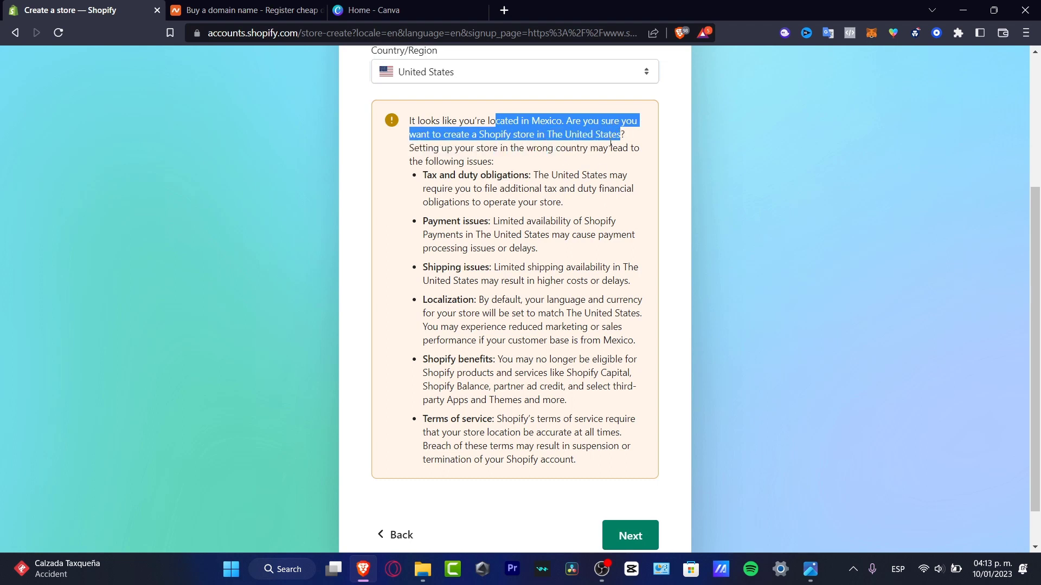
left_click_drag(422, 175, 535, 175)
left_click_drag(433, 228, 511, 223)
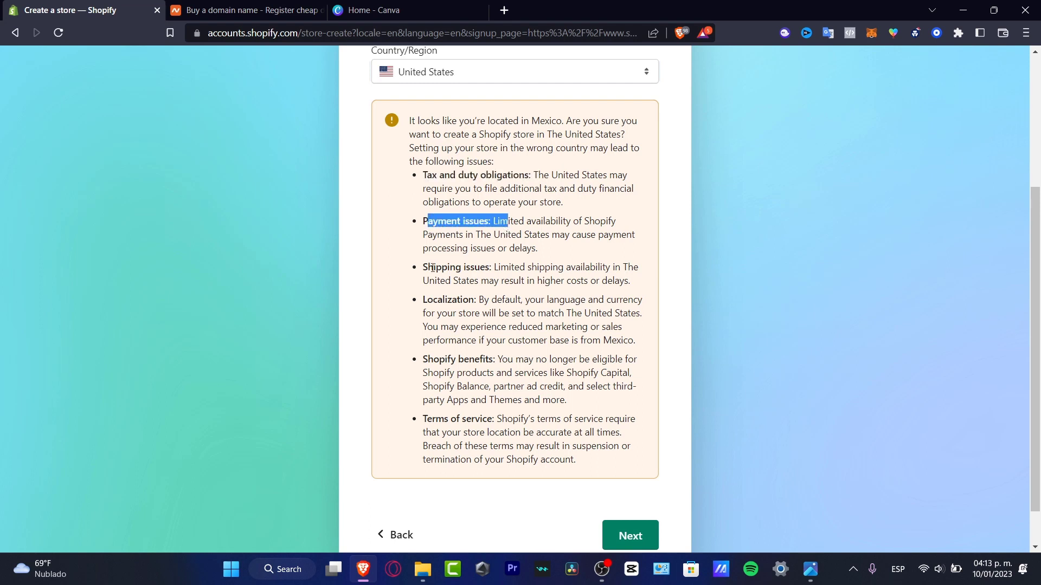
left_click_drag(428, 269, 500, 270)
left_click_drag(427, 299, 485, 299)
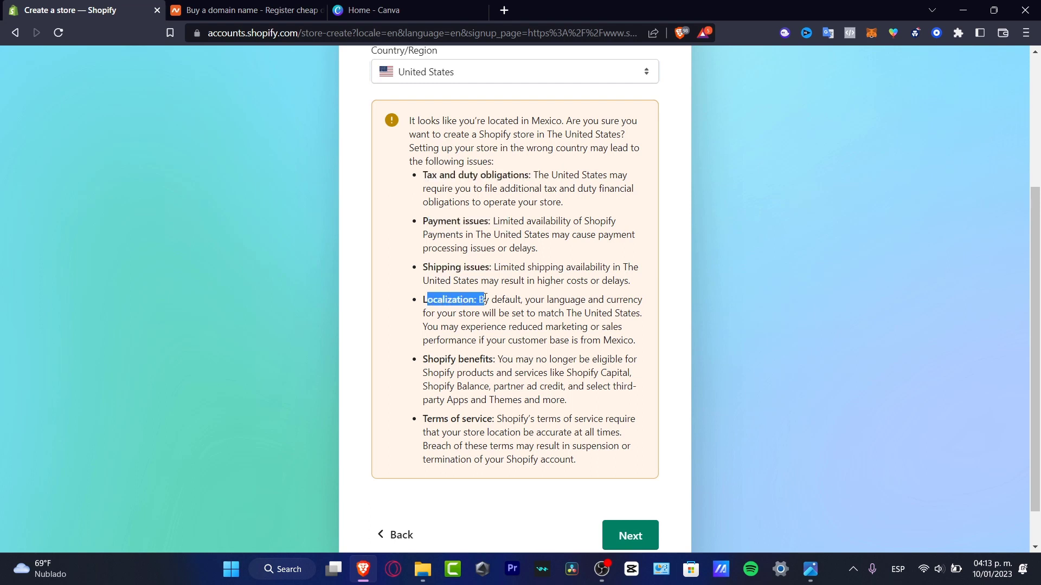
left_click_drag(423, 359, 546, 360)
left_click_drag(427, 418, 513, 418)
scroll(554, 443, "up", 4)
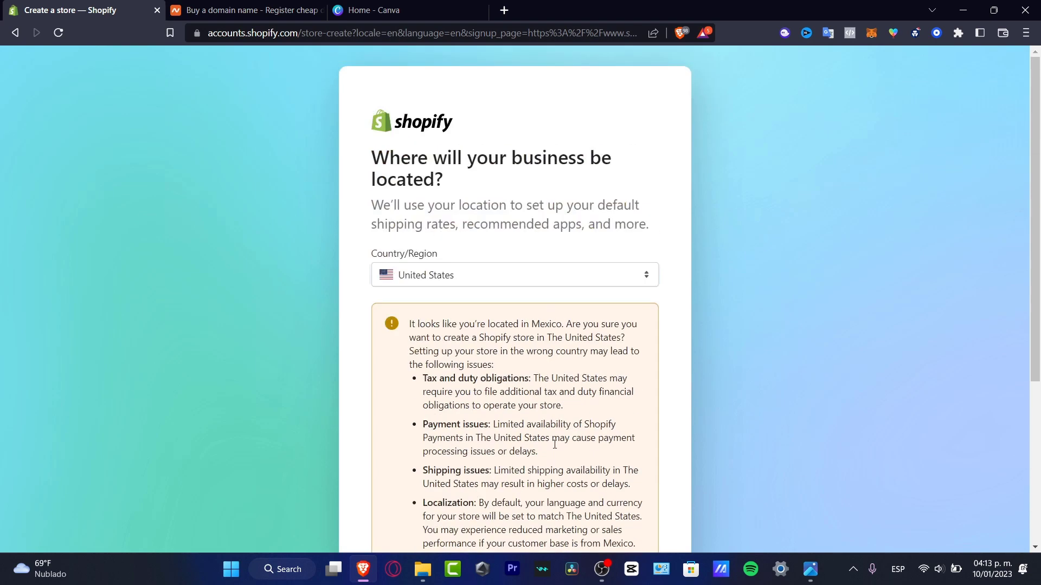
Set the business location back to Mexico and continue to Shopify ID sign-up.
left_click(484, 279)
scroll(512, 313, "up", 15)
scroll(512, 313, "up", 3)
scroll(488, 379, "down", 20)
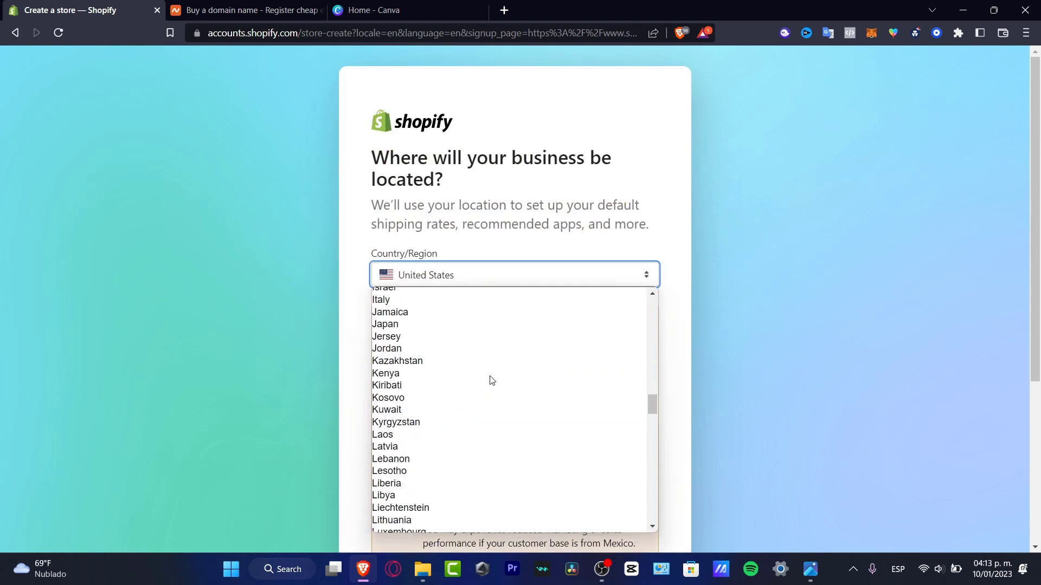
scroll(449, 324, "up", 8)
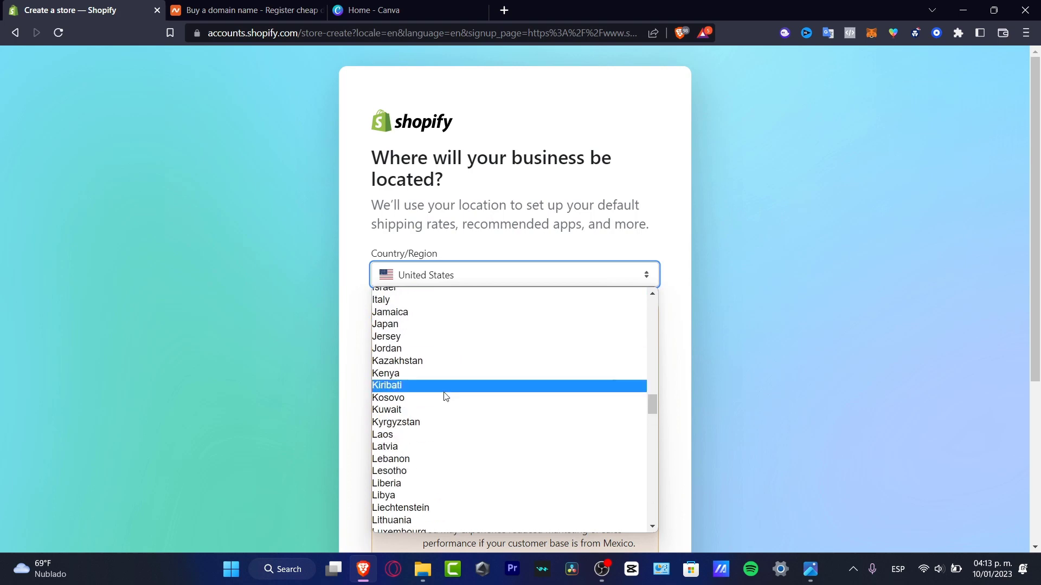
left_click_drag(652, 403, 658, 414)
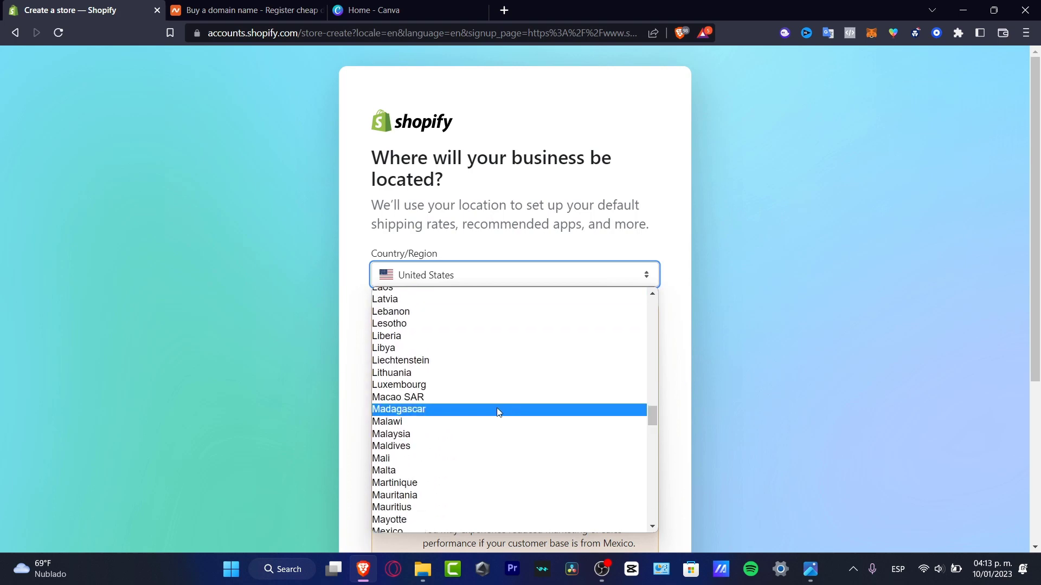
scroll(455, 530, "down", 1)
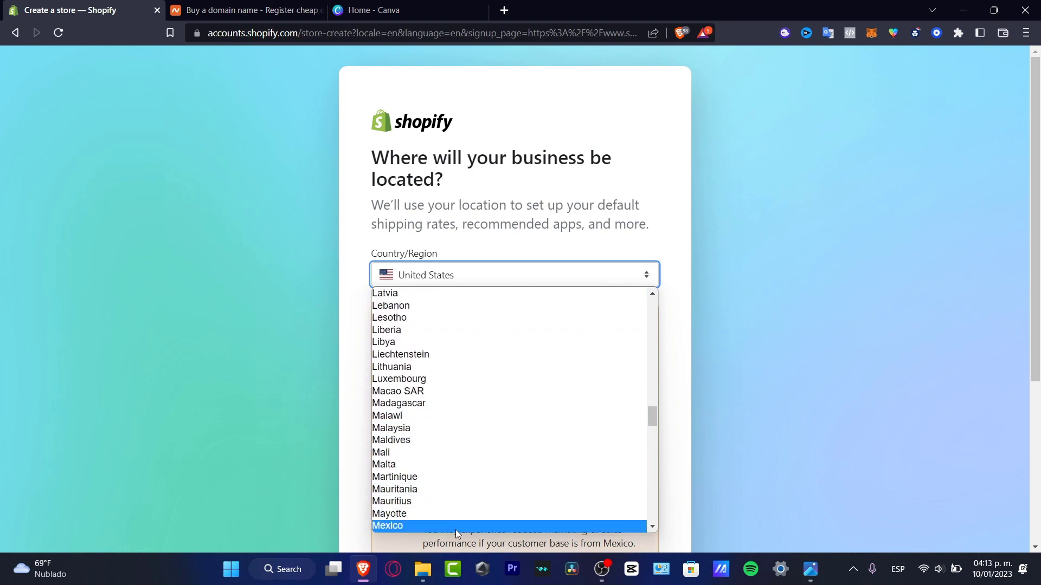
left_click(456, 528)
left_click(636, 414)
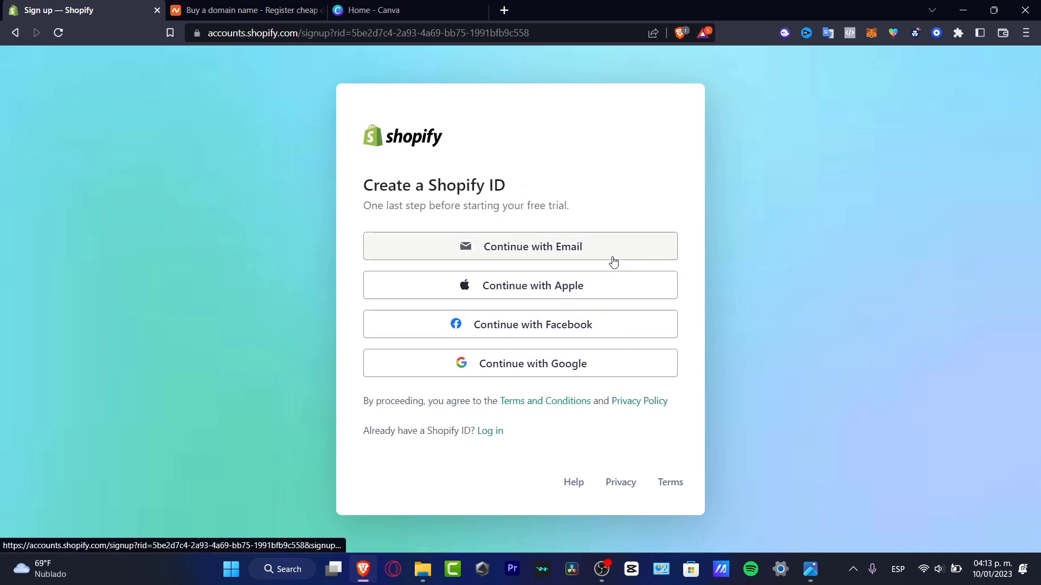
Sign up for a Shopify ID with email, entering the account's email address.
left_click(558, 247)
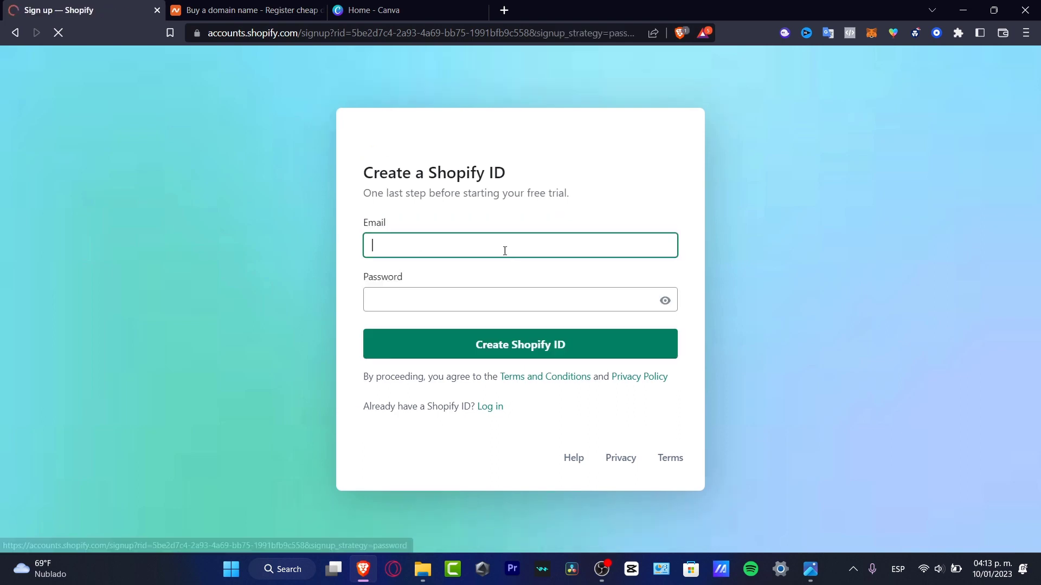
left_click(542, 249)
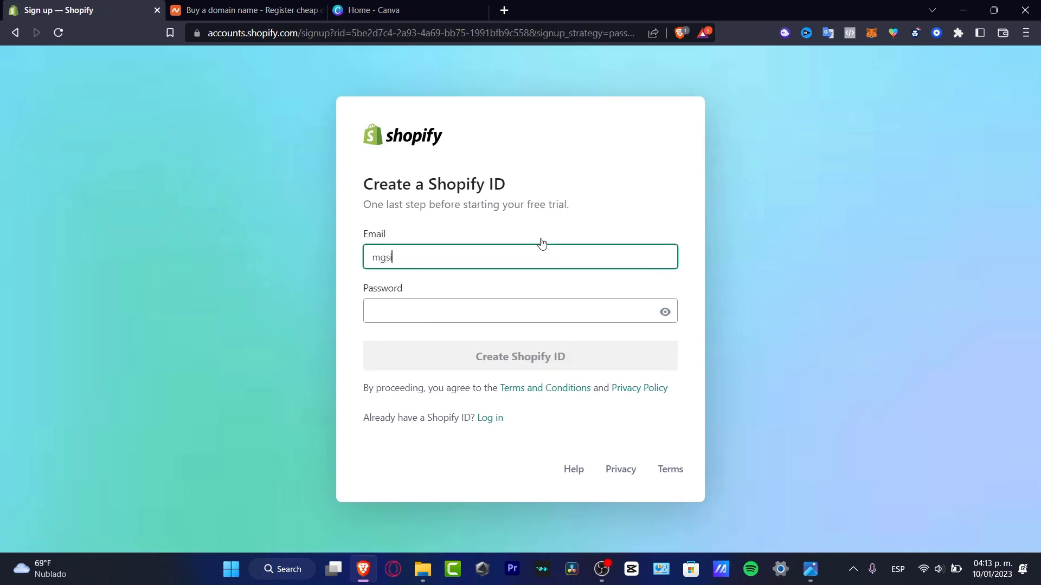
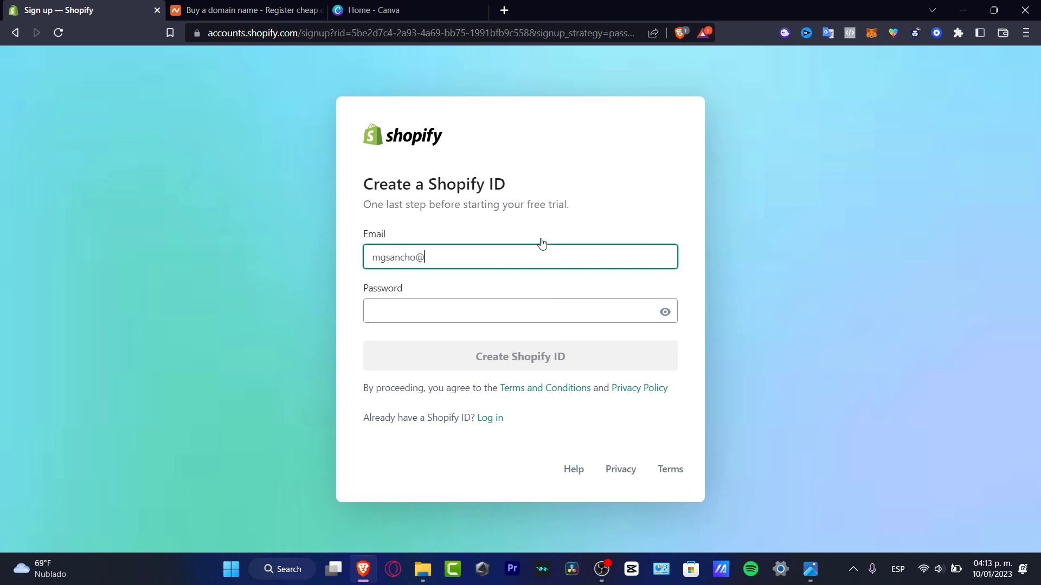
left_click(505, 305)
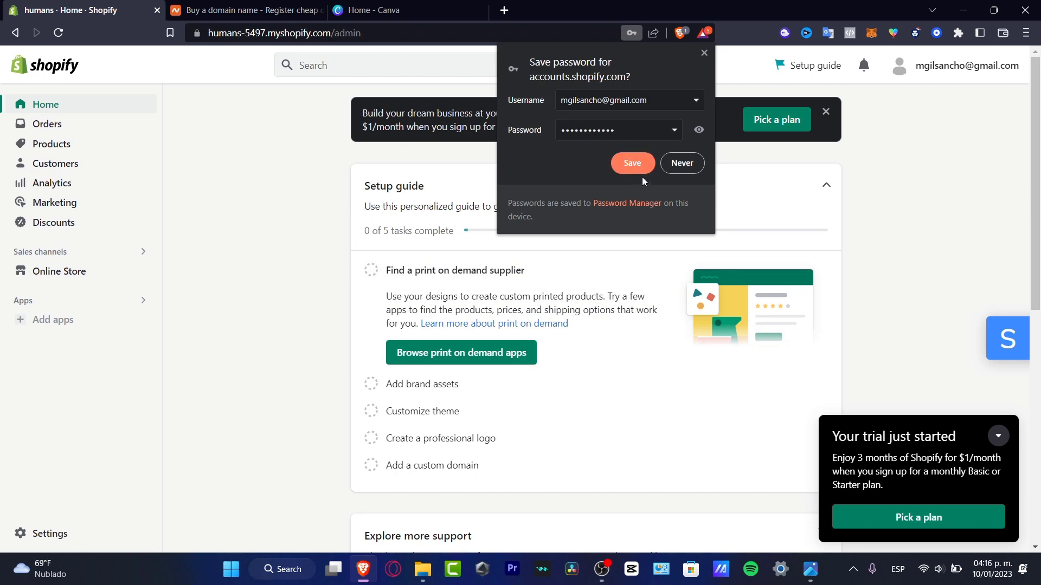
Dismiss the browser's save-password prompt and note the 3 months for $1/month trial offer.
left_click(704, 52)
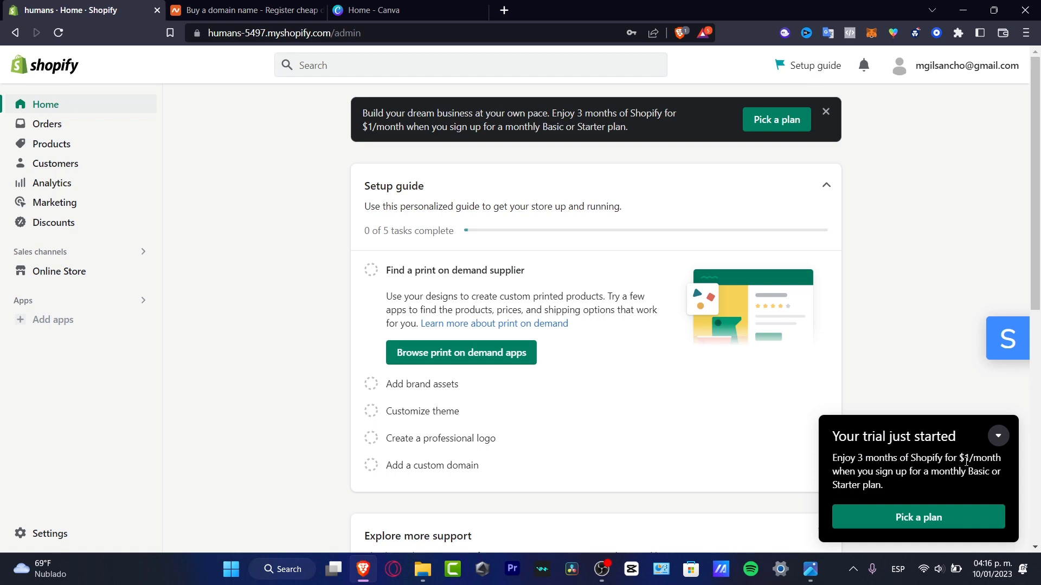
left_click_drag(856, 457, 924, 486)
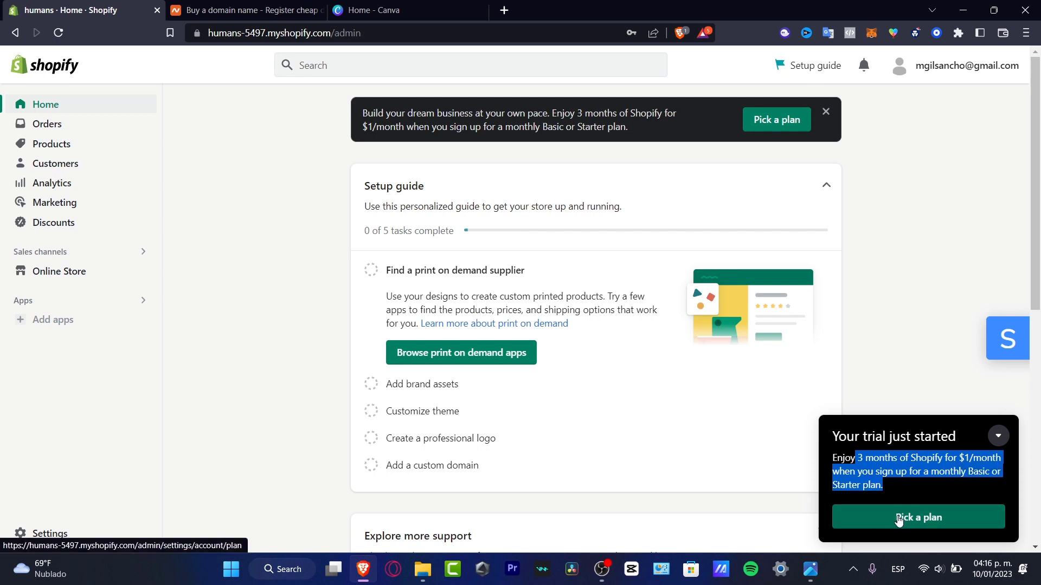
left_click(898, 519)
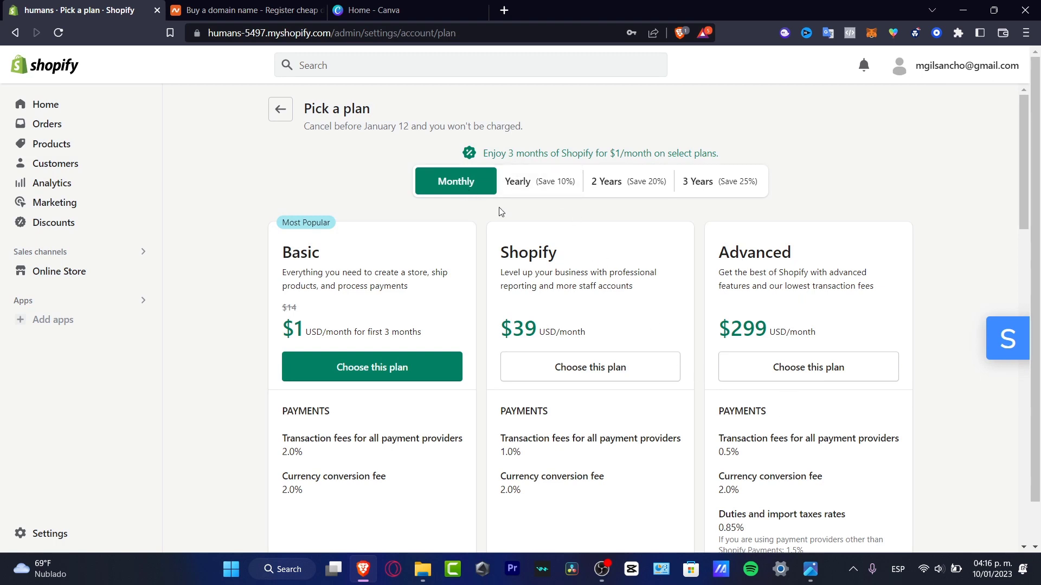
Compare the plan cards, noting Starter's 1 user, shareable product pages and 5.0% transaction fee.
scroll(476, 202, "down", 3)
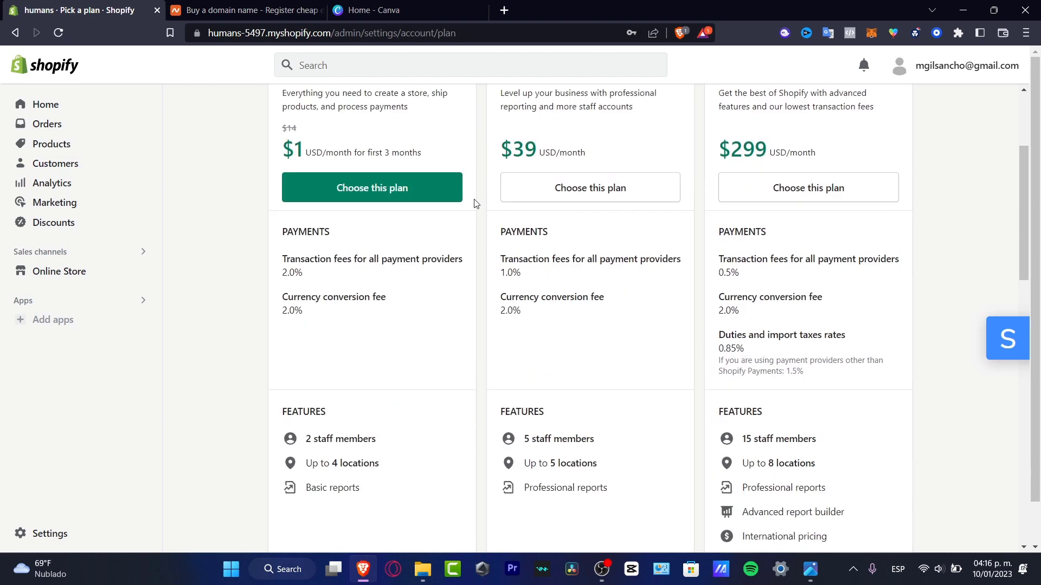
scroll(475, 203, "up", 1)
scroll(472, 209, "up", 2)
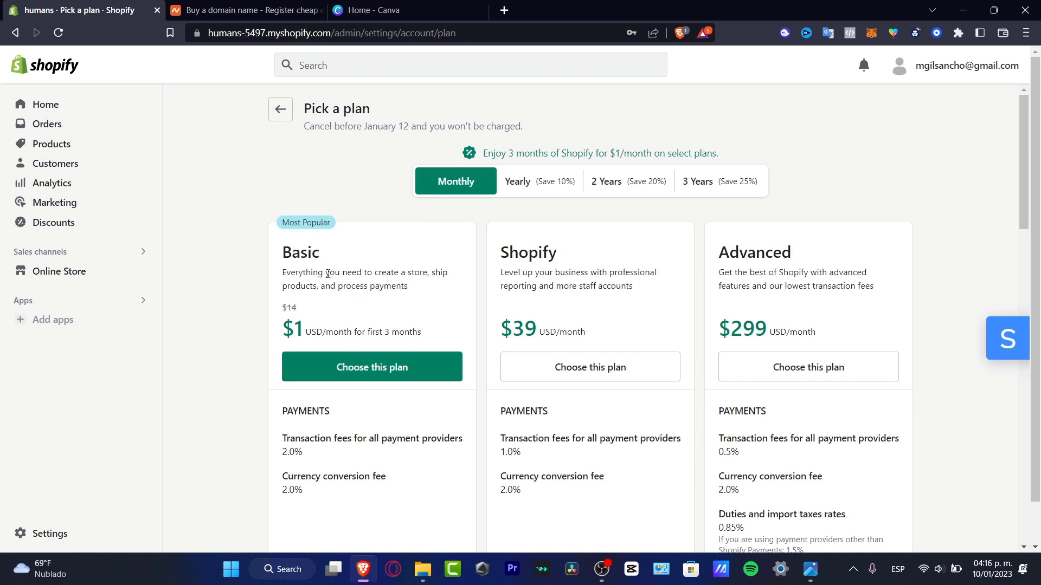
left_click_drag(320, 252, 281, 253)
scroll(418, 310, "down", 10)
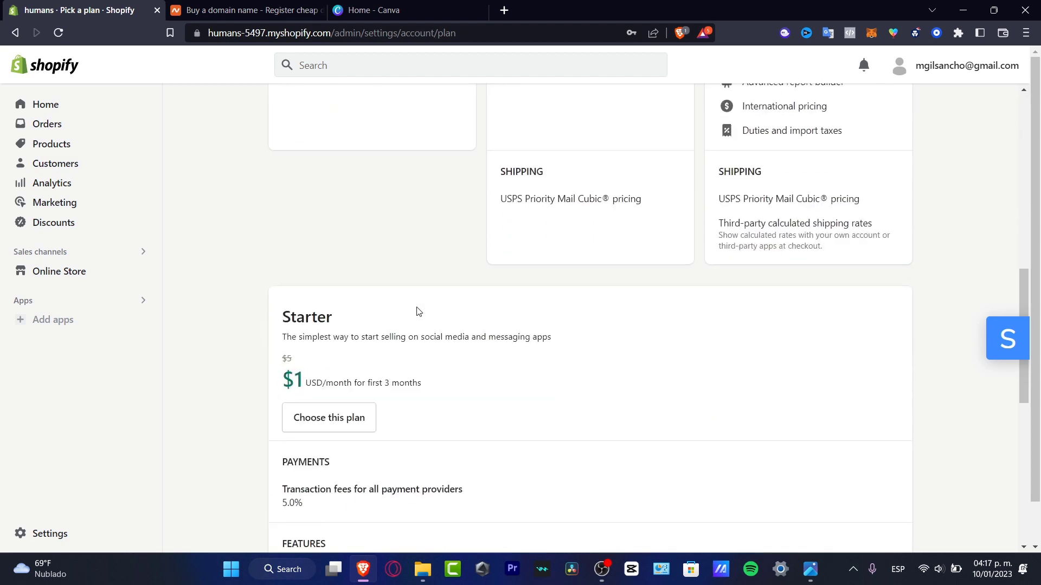
left_click_drag(340, 383, 282, 383)
scroll(421, 409, "down", 4)
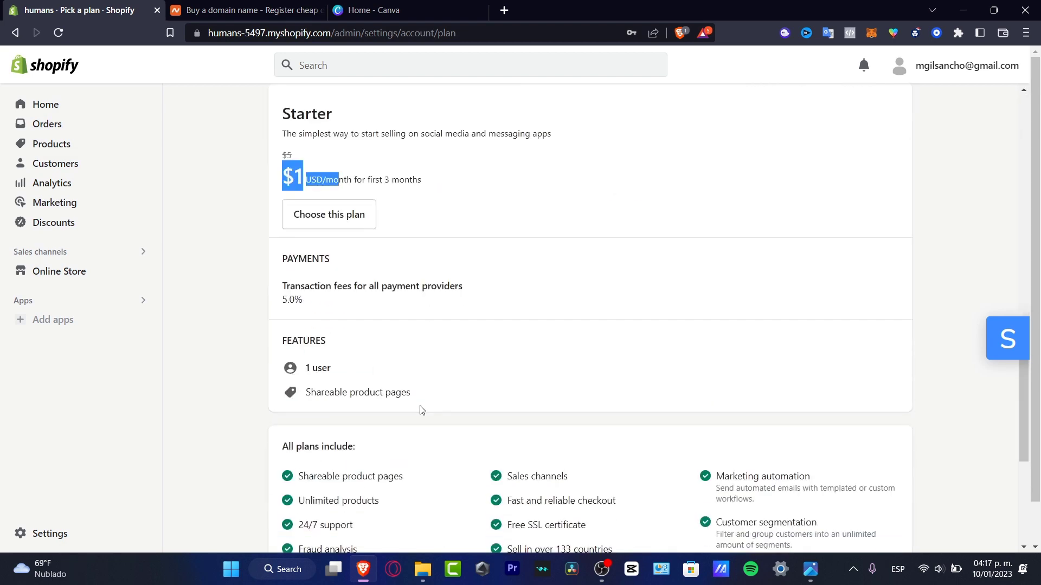
scroll(391, 348, "up", 15)
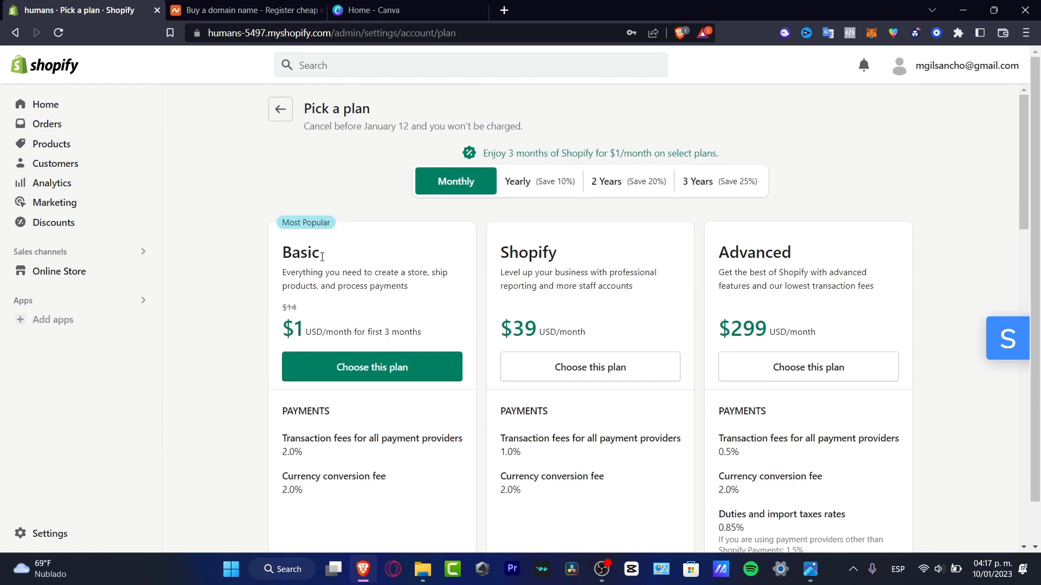
scroll(343, 270, "down", 15)
scroll(372, 286, "up", 4)
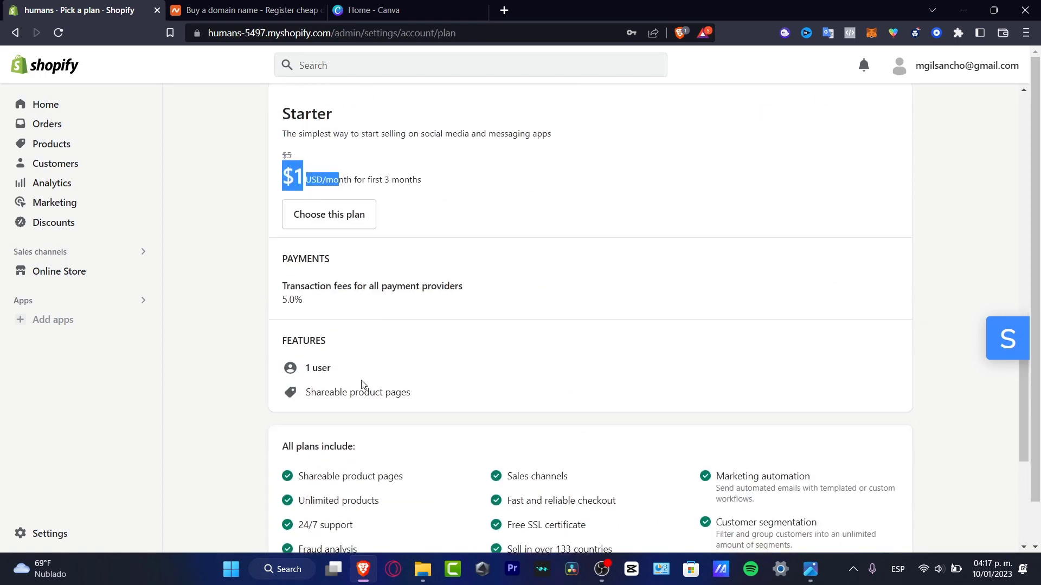
left_click_drag(344, 373, 307, 369)
left_click_drag(422, 397, 306, 395)
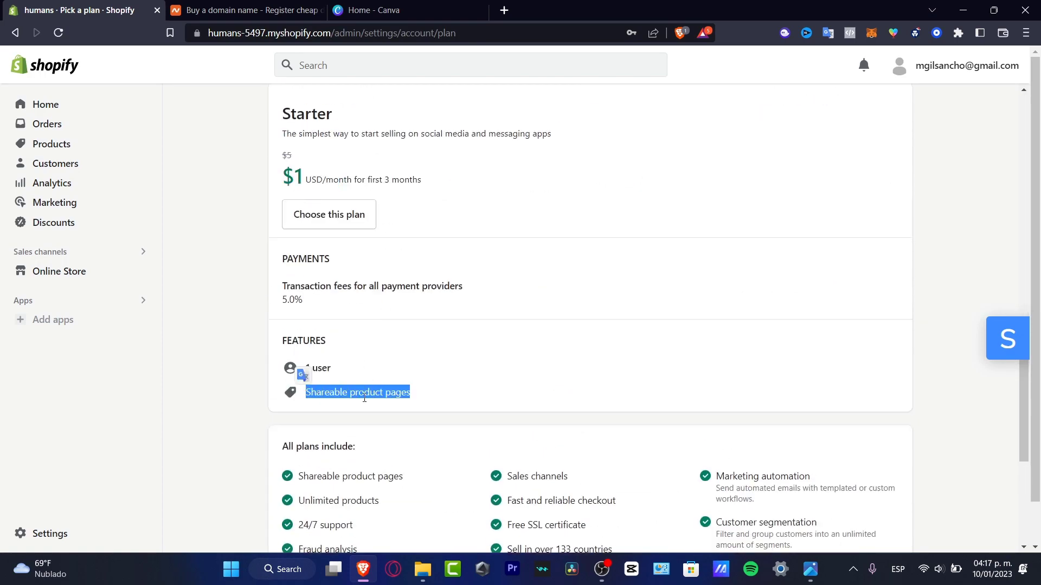
left_click_drag(367, 303, 285, 270)
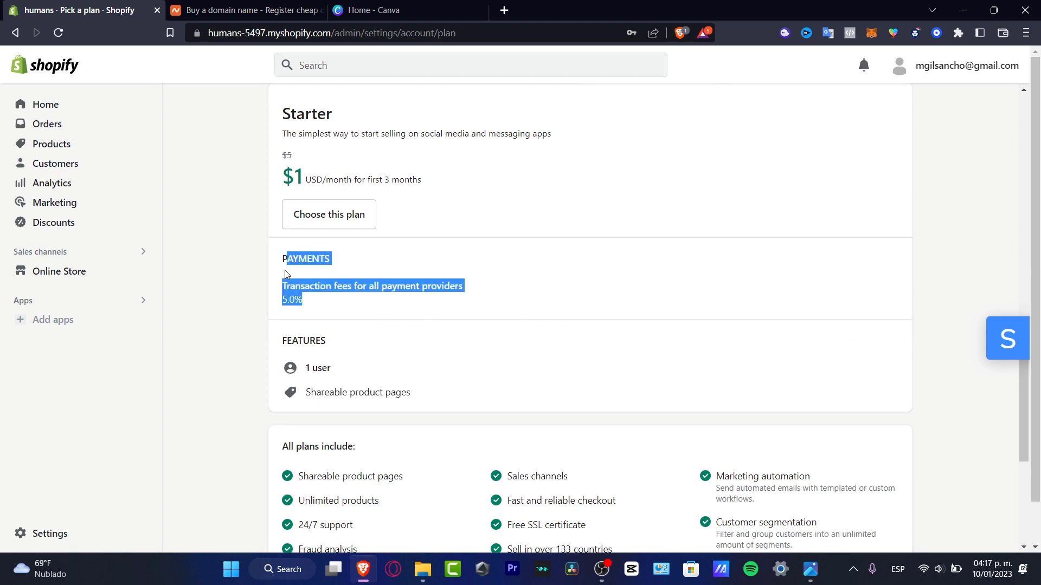
Review the Basic plan's currency conversion fee against the other plans.
scroll(353, 301, "up", 4)
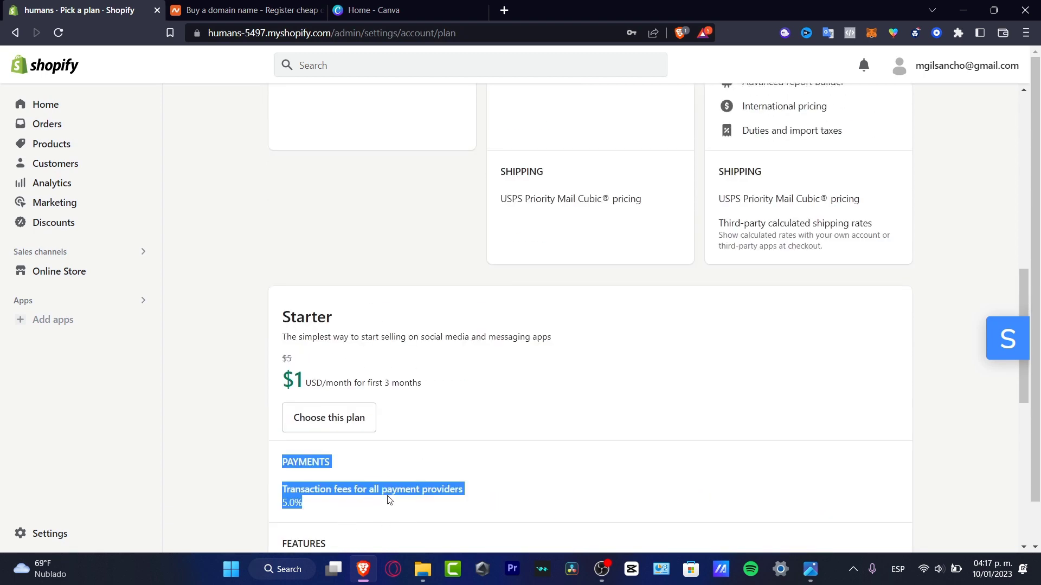
scroll(417, 429, "up", 9)
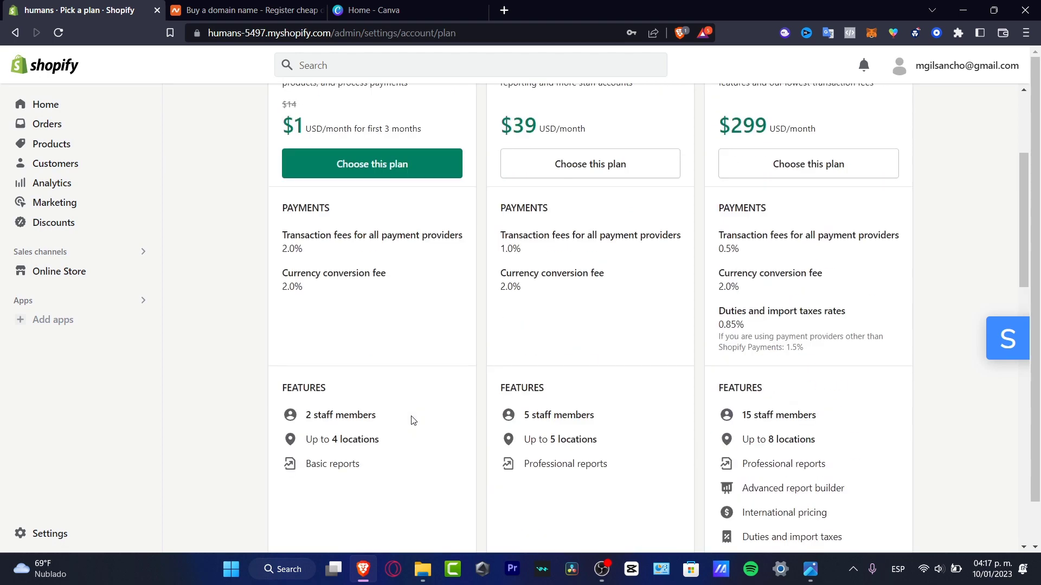
left_click_drag(375, 415, 314, 416)
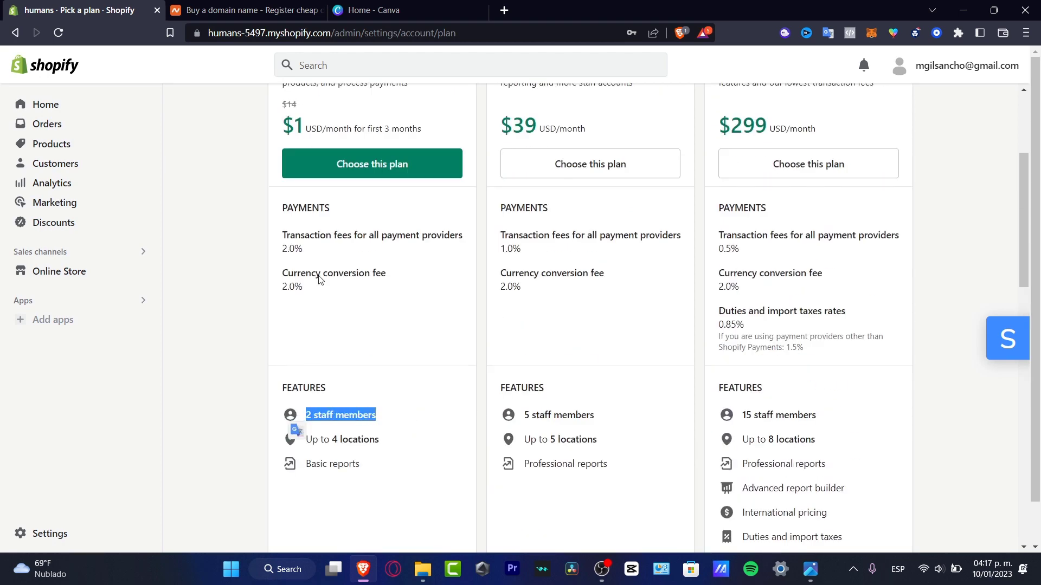
left_click_drag(281, 228, 364, 292)
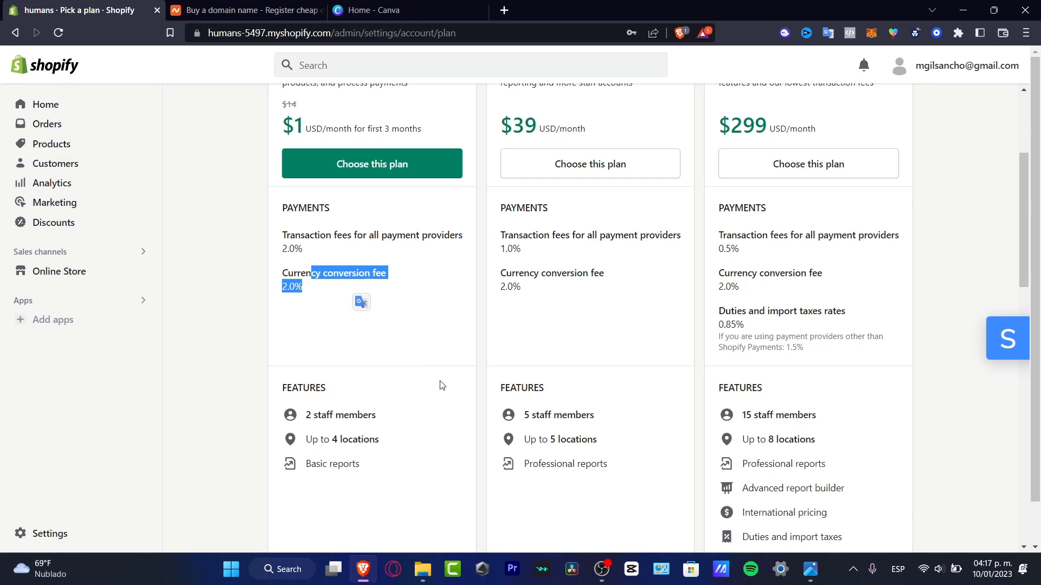
left_click(428, 467)
scroll(430, 467, "up", 2)
scroll(428, 467, "up", 2)
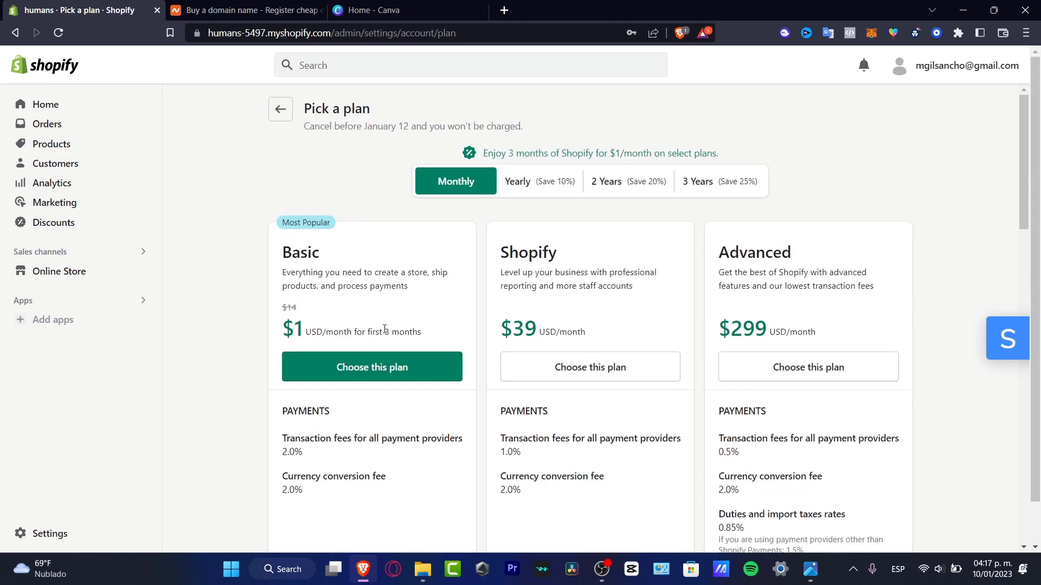
scroll(352, 282, "down", 10)
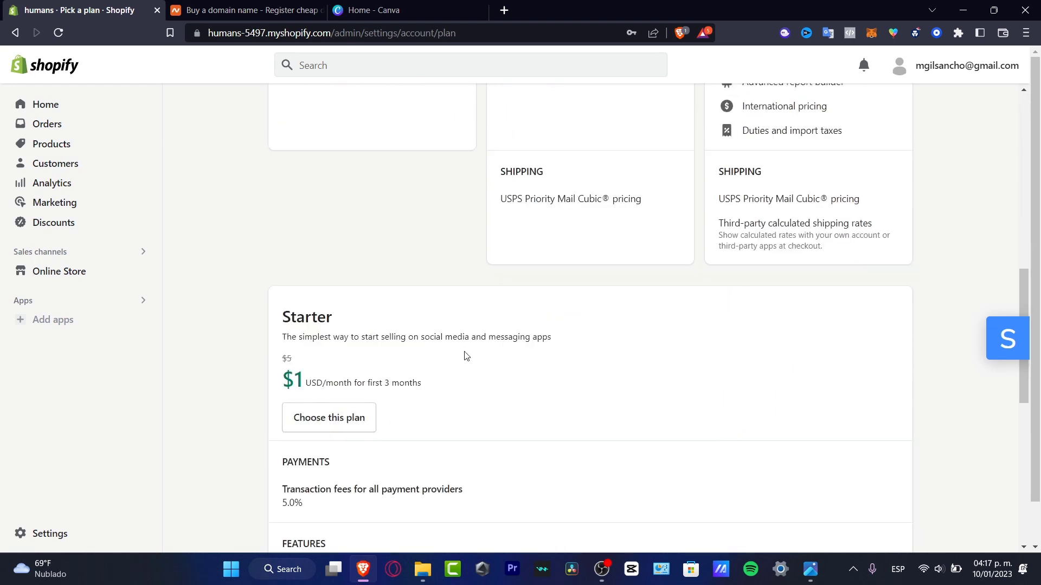
scroll(458, 361, "up", 8)
Choose the Basic plan and review Monthly billing at $1.00 USD for the first 3 months.
left_click(366, 164)
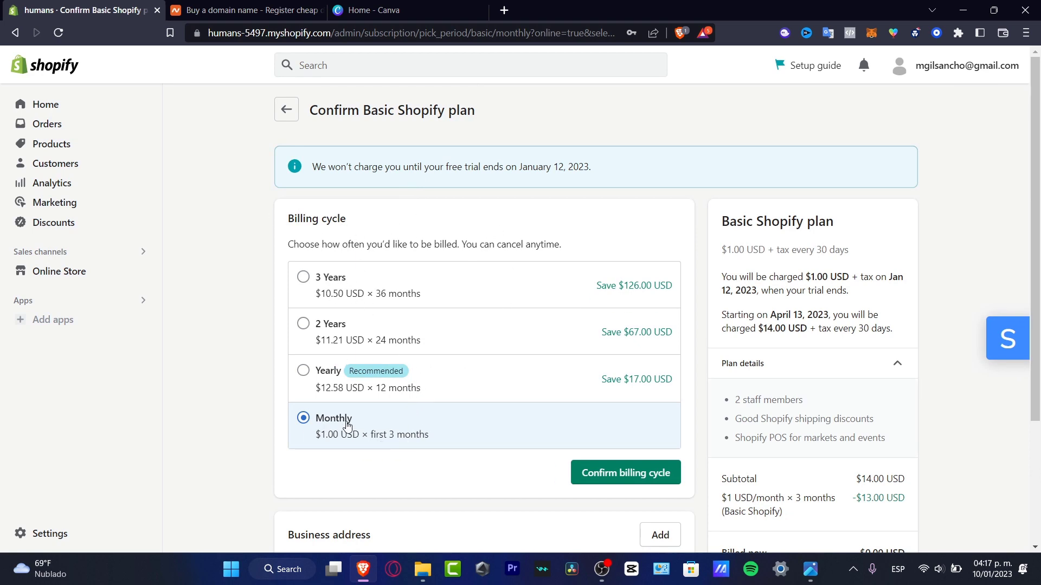
scroll(431, 431, "down", 3)
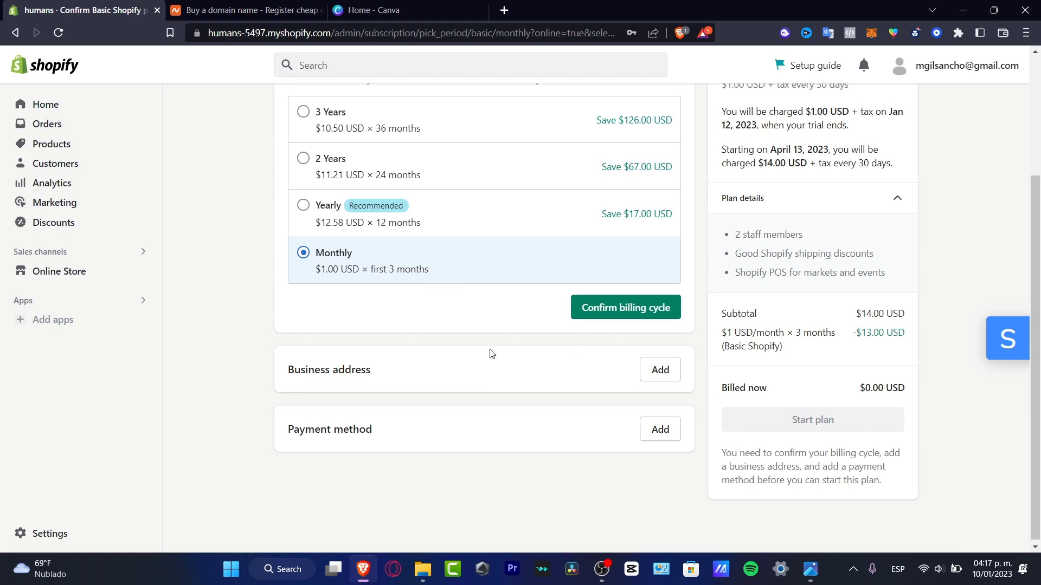
scroll(482, 356, "up", 3)
scroll(458, 361, "down", 3)
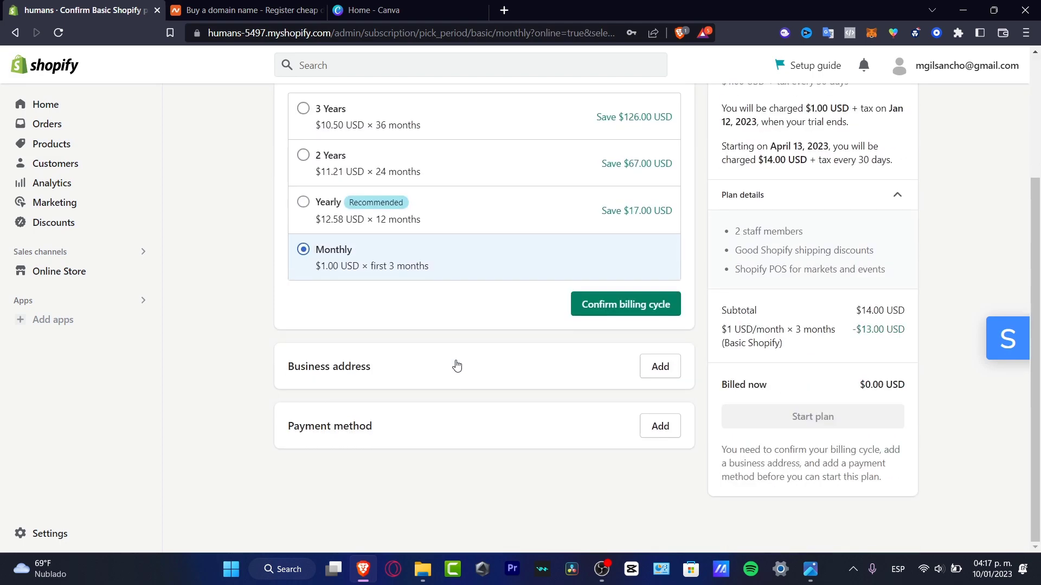
Confirm the Monthly billing cycle for the Basic plan.
left_click(654, 307)
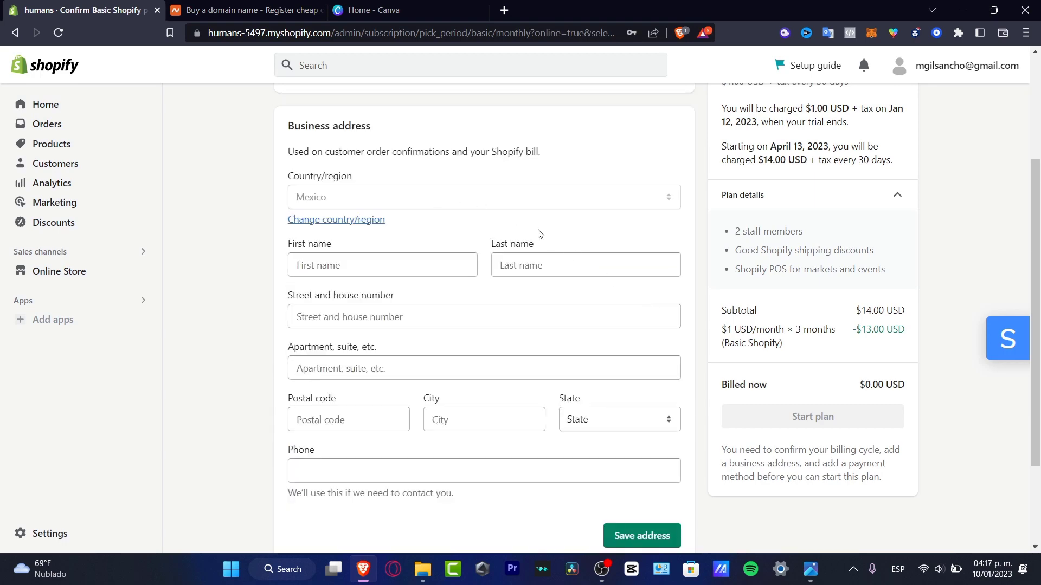
scroll(538, 235, "down", 2)
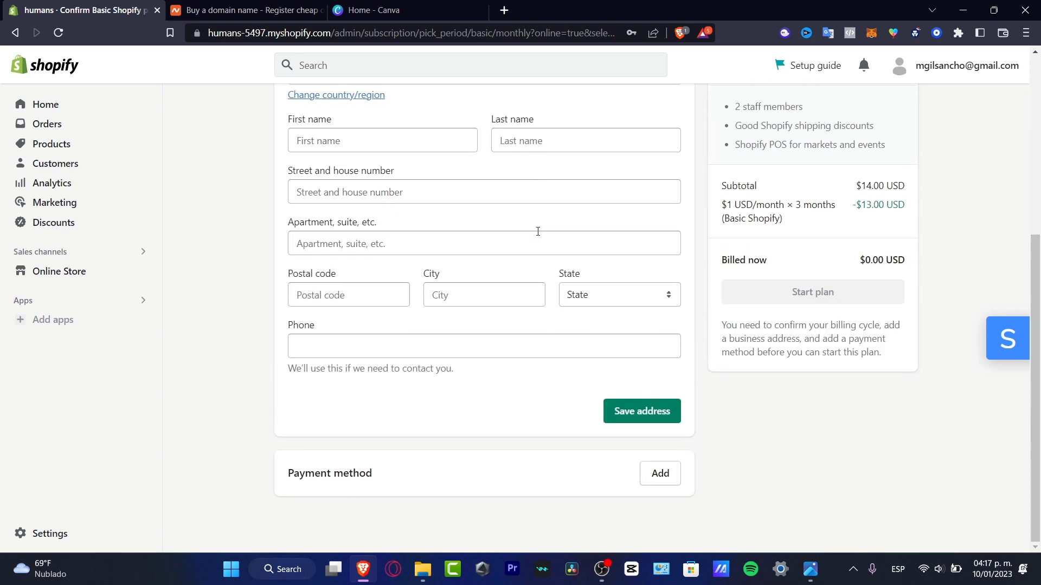
scroll(538, 232, "up", 3)
scroll(555, 400, "down", 2)
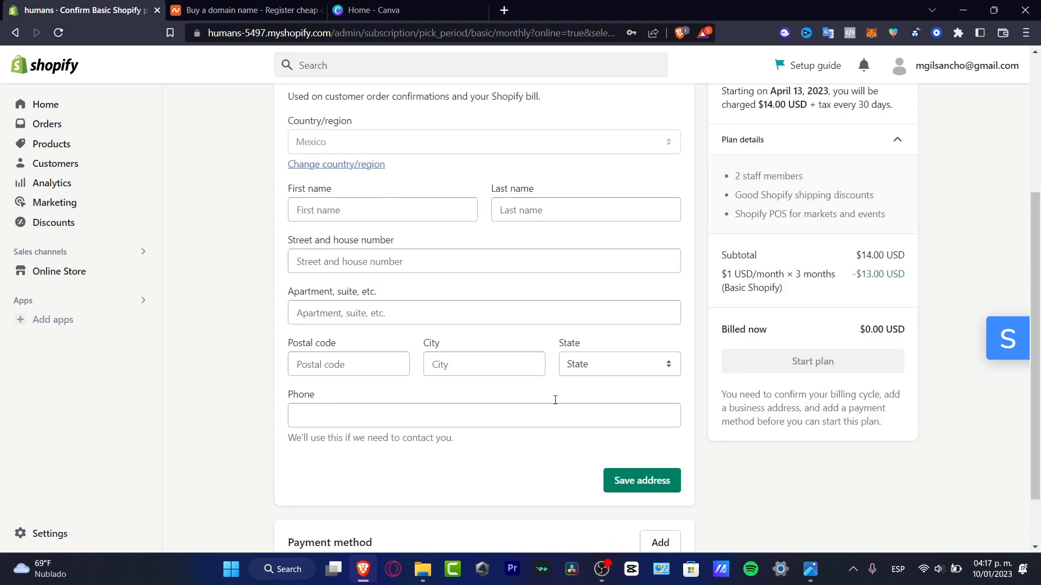
scroll(555, 400, "down", 1)
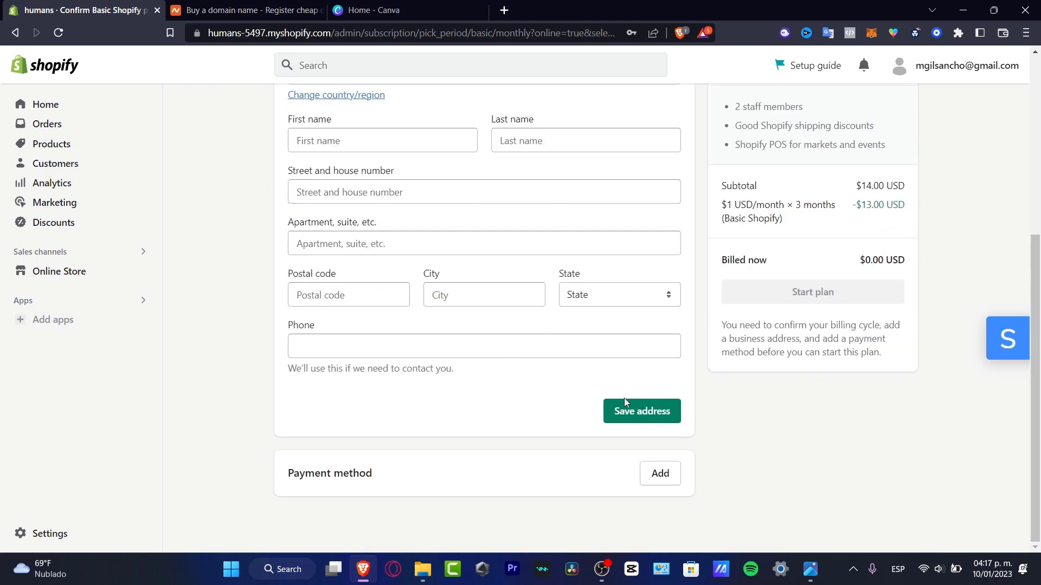
Add Credit card as the payment method and review its card and billing address fields.
left_click(659, 471)
scroll(545, 421, "down", 2)
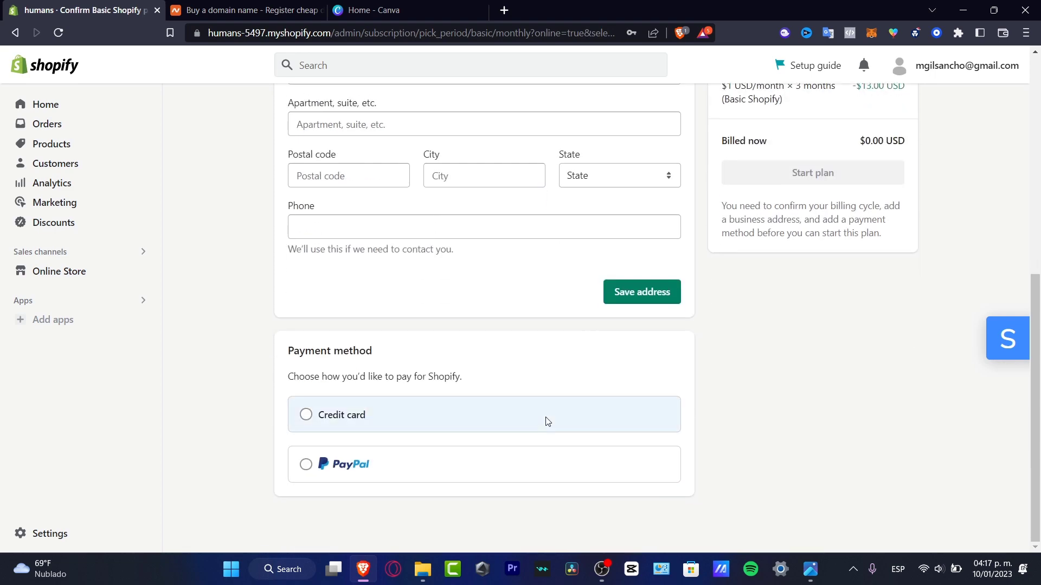
left_click(409, 427)
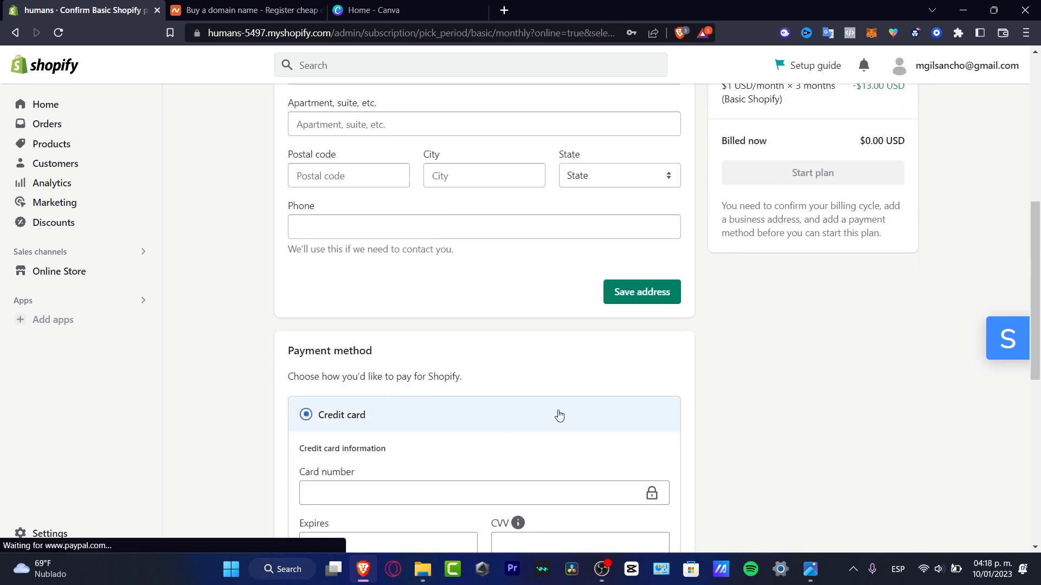
scroll(562, 416, "down", 3)
scroll(415, 282, "down", 3)
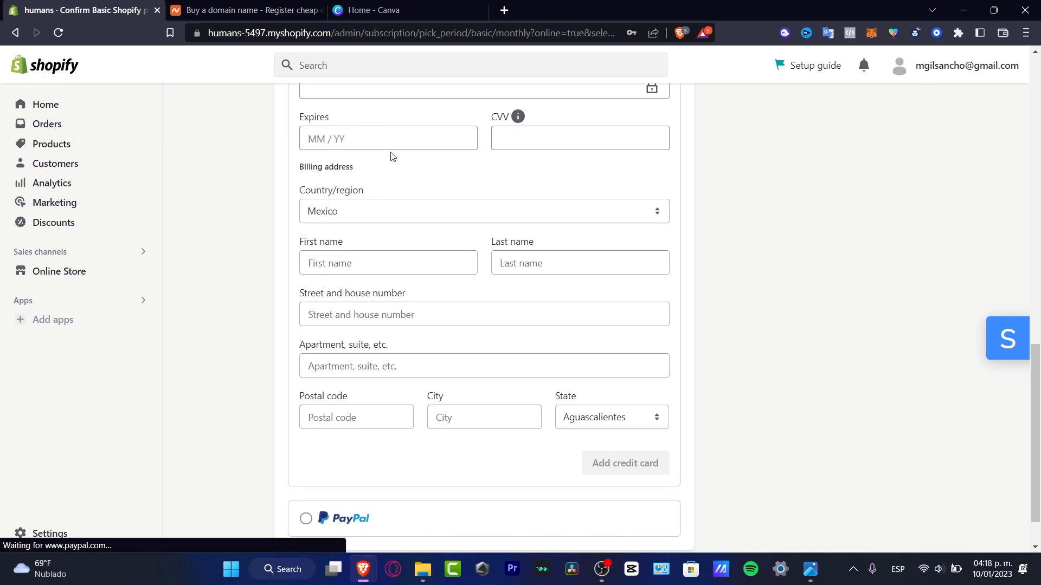
scroll(548, 495, "down", 1)
scroll(524, 421, "up", 9)
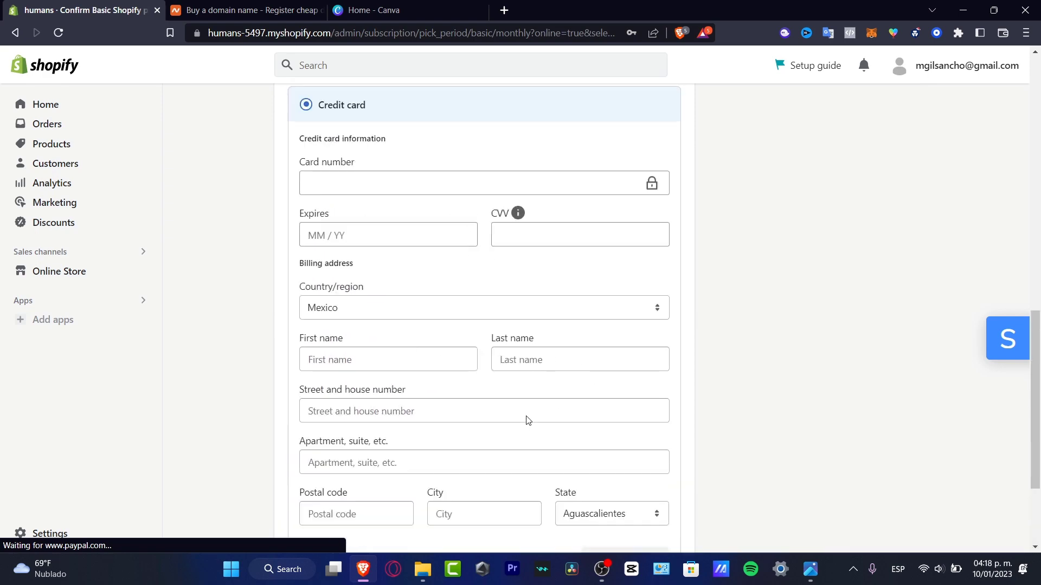
scroll(523, 421, "up", 5)
scroll(521, 422, "down", 7)
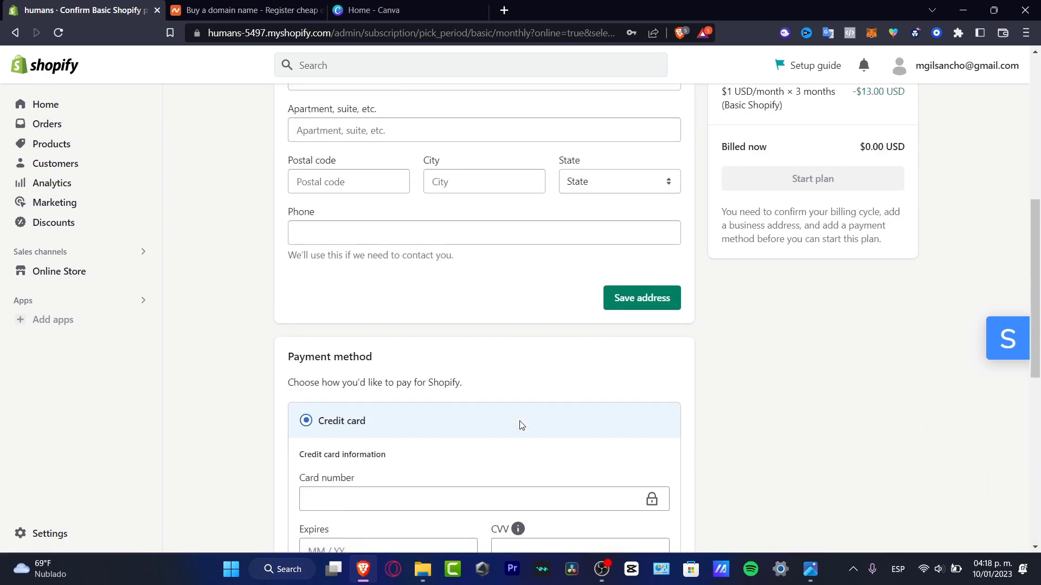
scroll(618, 456, "down", 8)
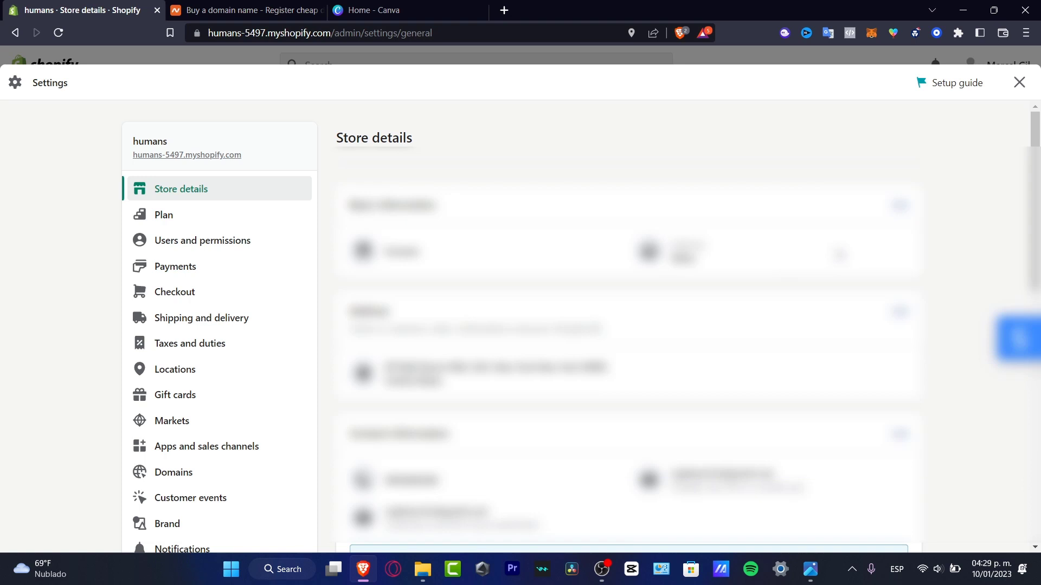
Open Payments settings showing Shopify Payments rates of 3.4% + $0.30 USD and PayPal.
scroll(629, 325, "down", 4)
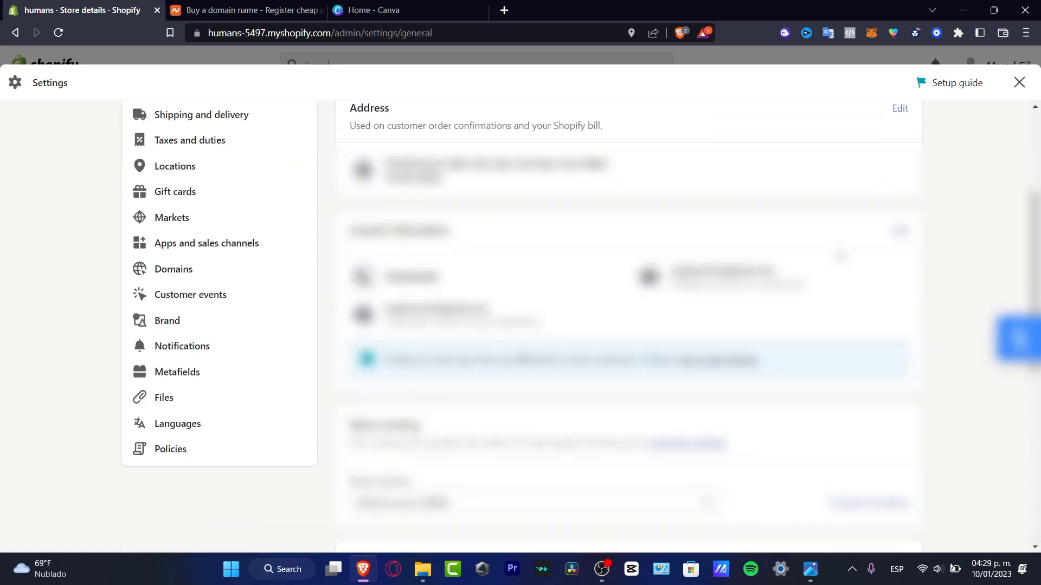
scroll(629, 325, "down", 4)
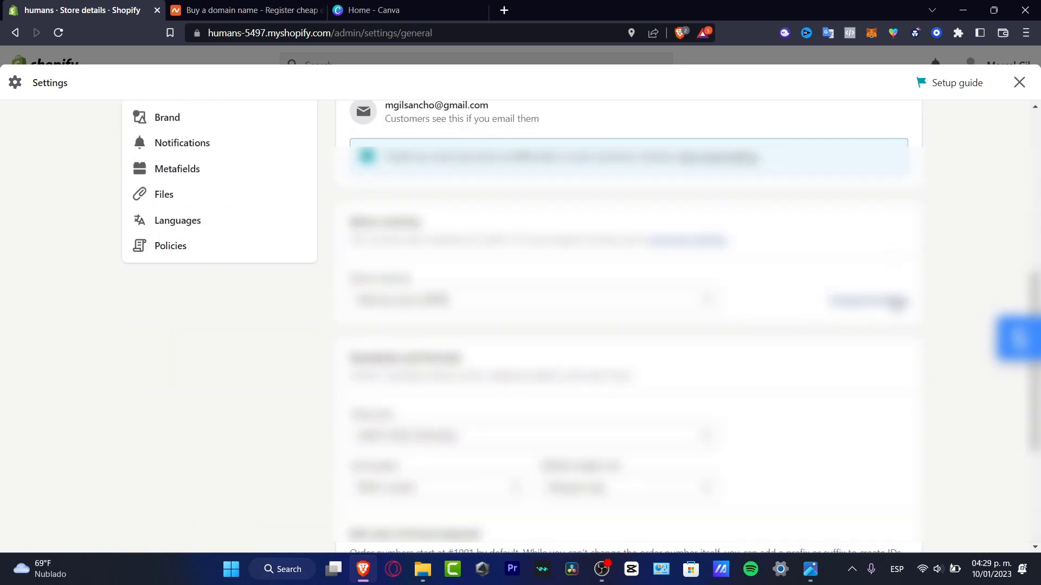
scroll(628, 325, "down", 4)
scroll(628, 326, "up", 12)
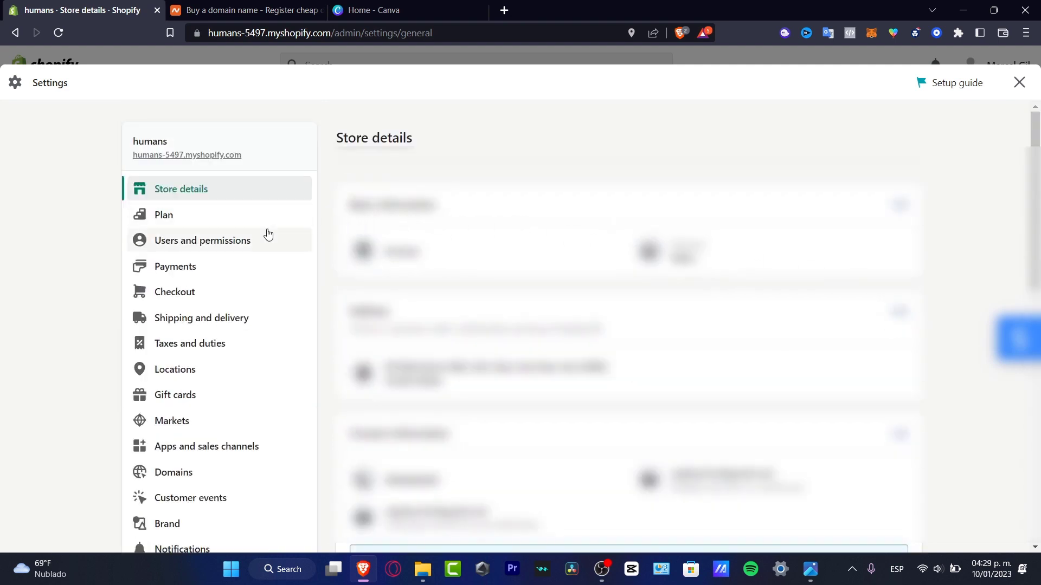
left_click(186, 267)
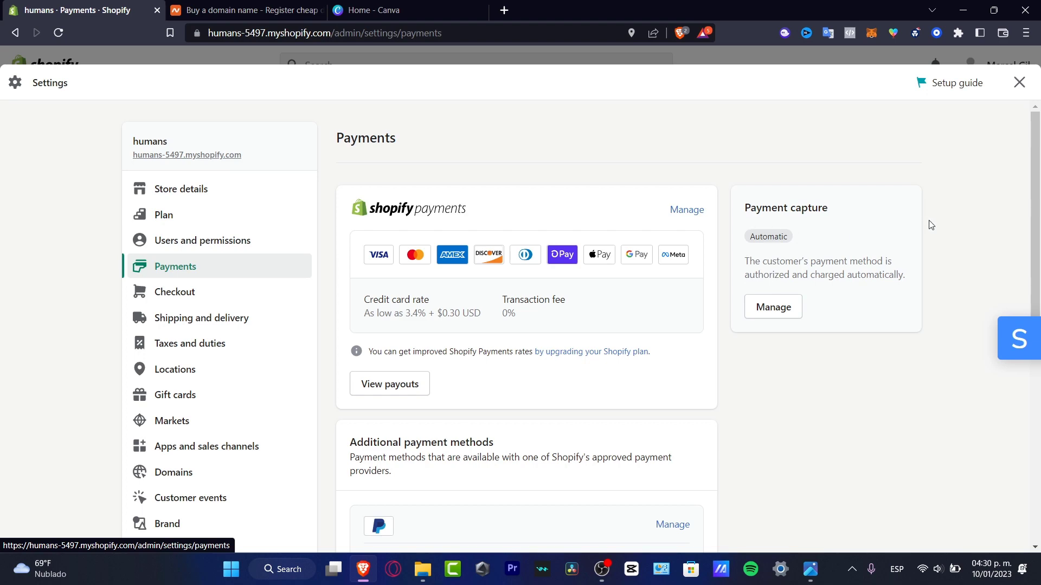
Scroll down and back up the Payments page while the store Home and subscription survey load.
scroll(933, 225, "down", 7)
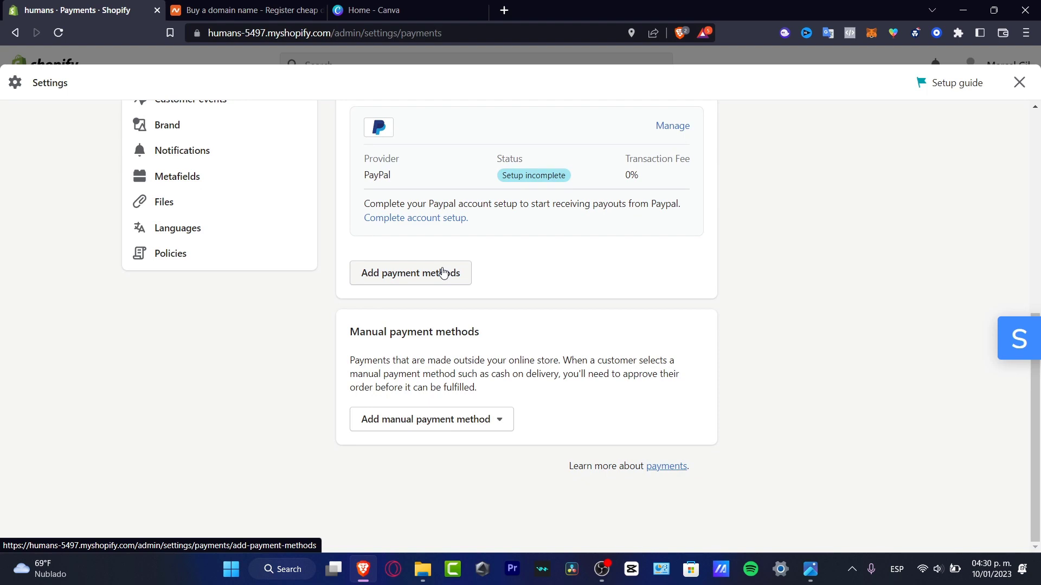
scroll(938, 235, "up", 7)
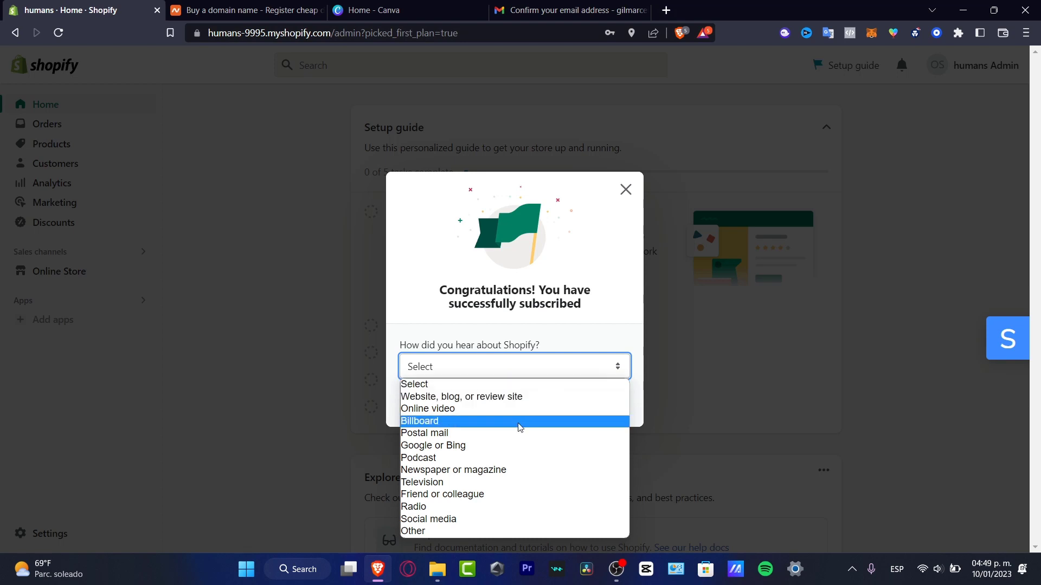
Answer the referral survey with Other and the note 'tech expreess', then submit it.
left_click(482, 519)
left_click(532, 376)
left_click(477, 531)
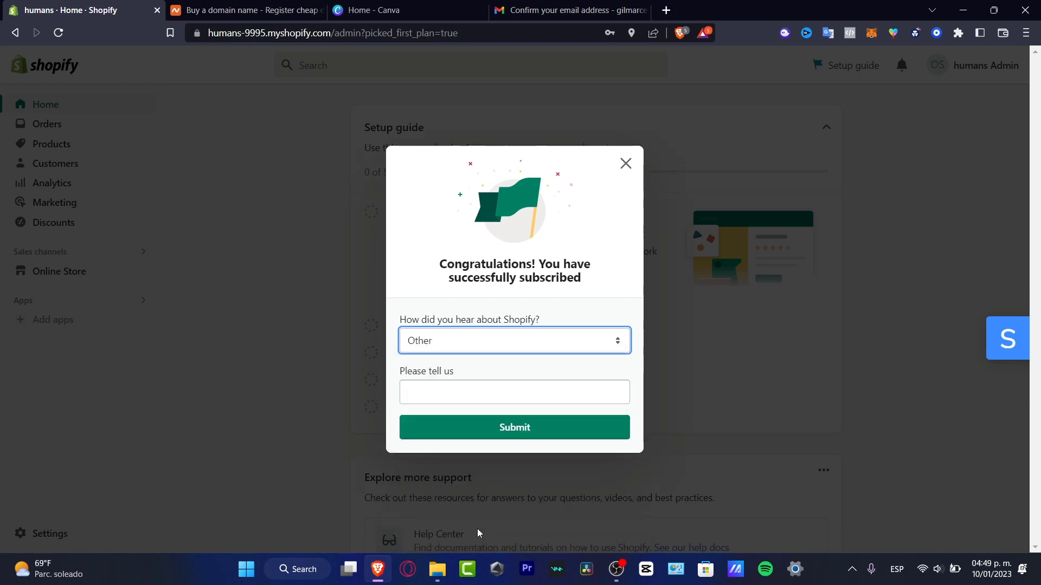
left_click(530, 388)
type("tech")
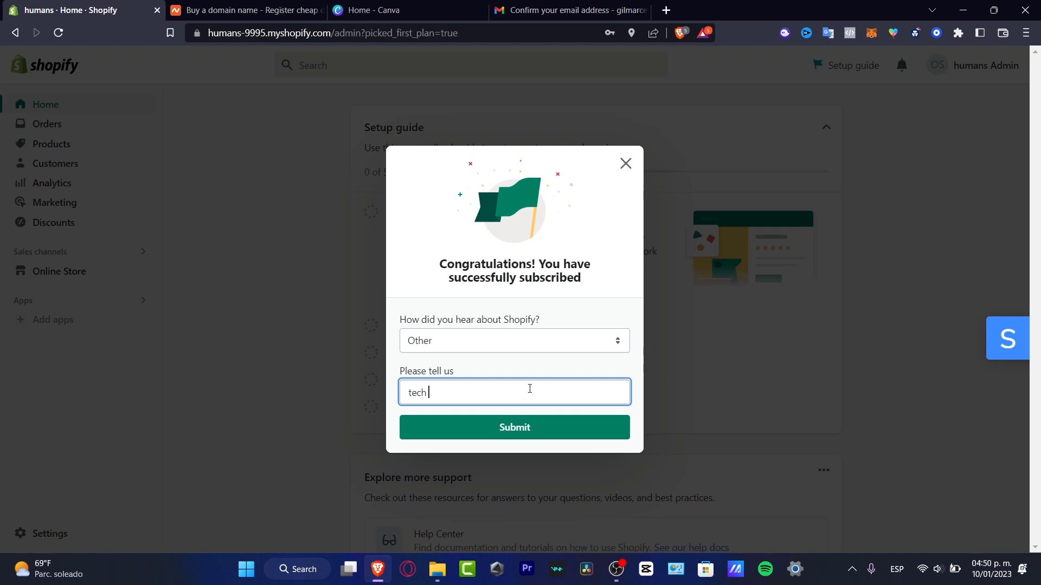
type(" expreess")
left_click(599, 427)
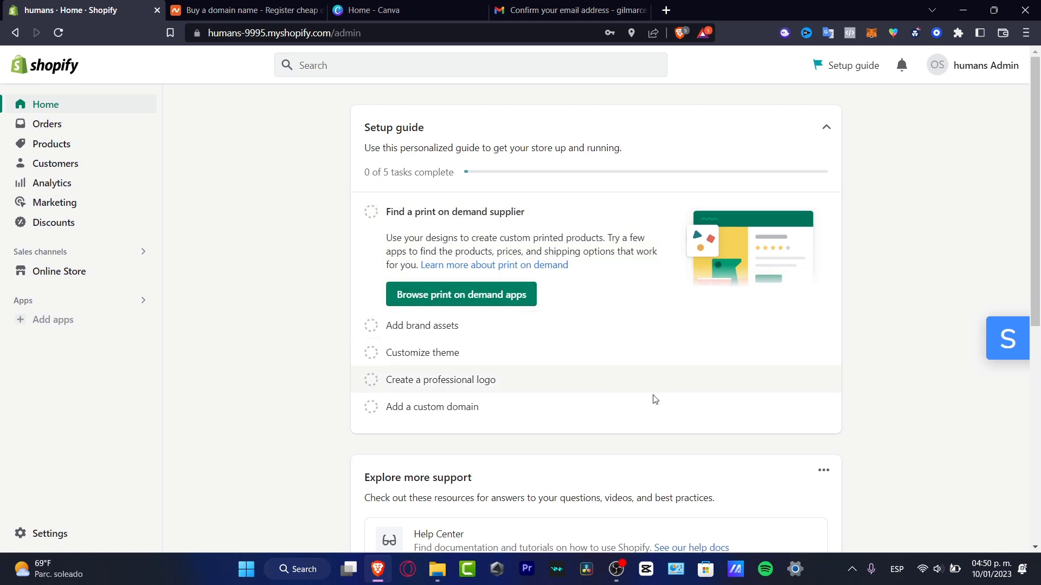
Close the congratulations message and open Settings on the humans store's Store details page.
mouse_move(995, 347)
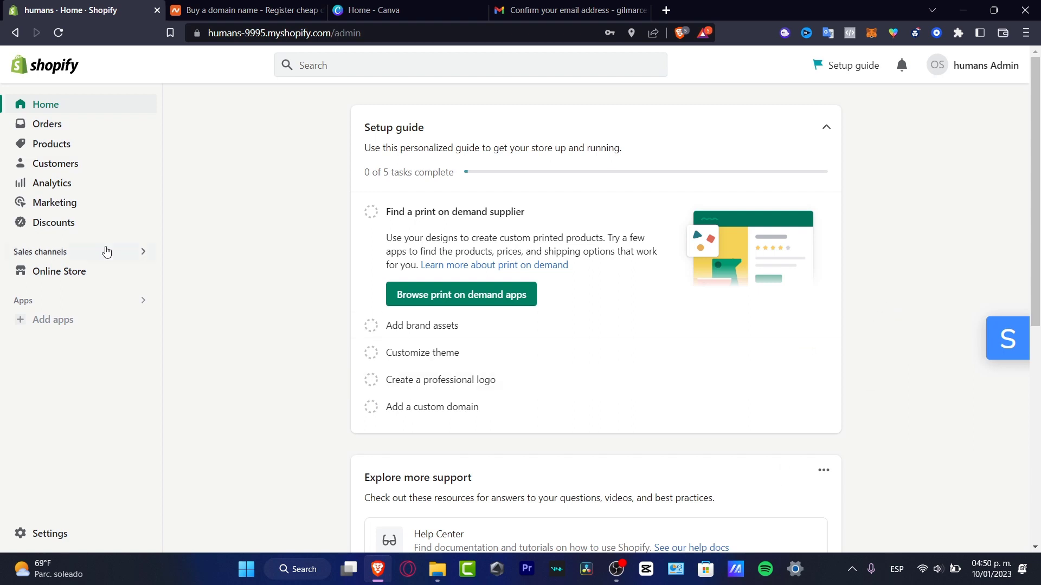
left_click(74, 535)
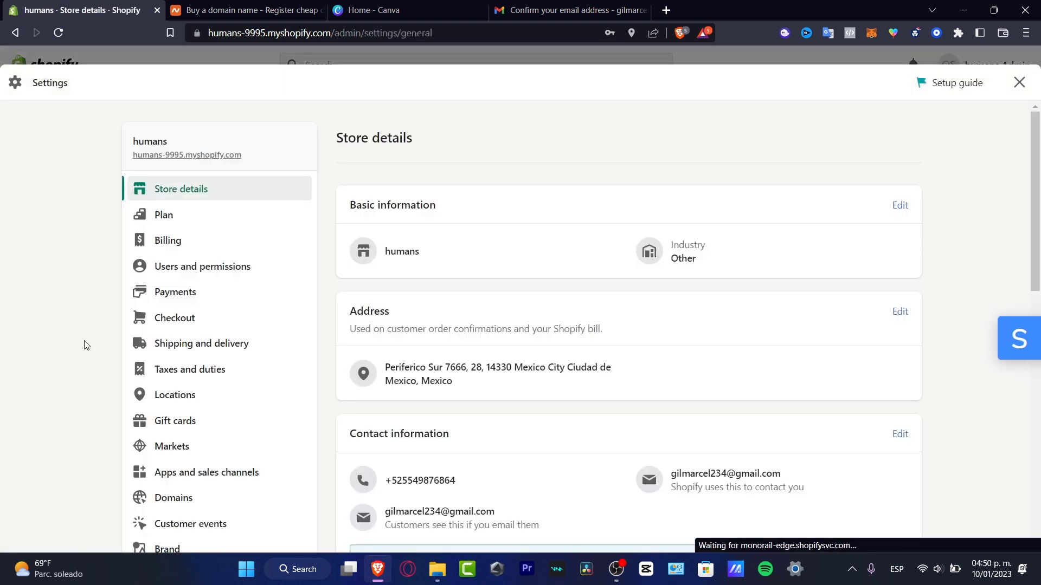
scroll(233, 313, "down", 10)
scroll(228, 320, "up", 7)
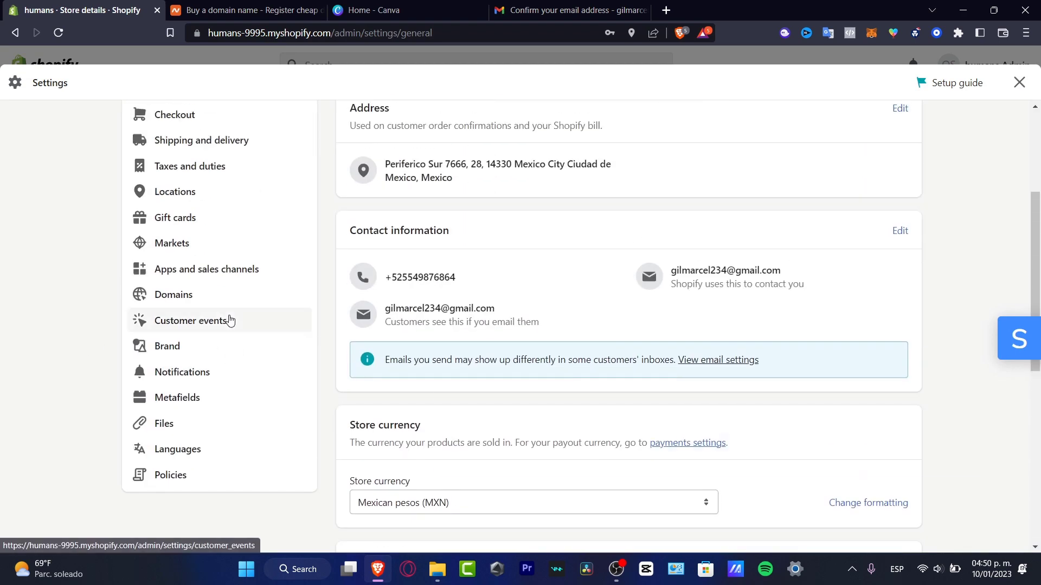
scroll(246, 278, "up", 5)
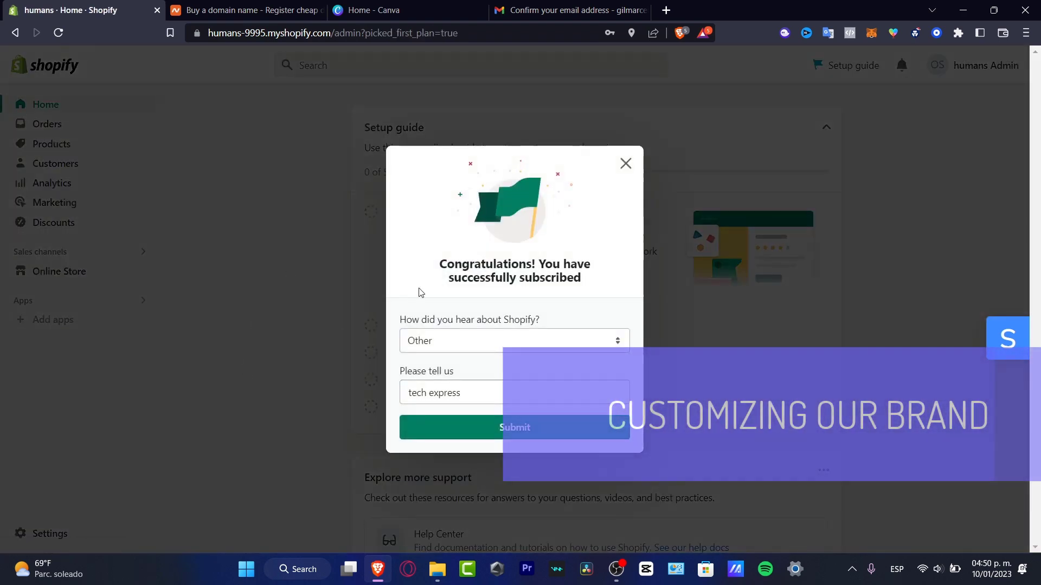
left_click(625, 163)
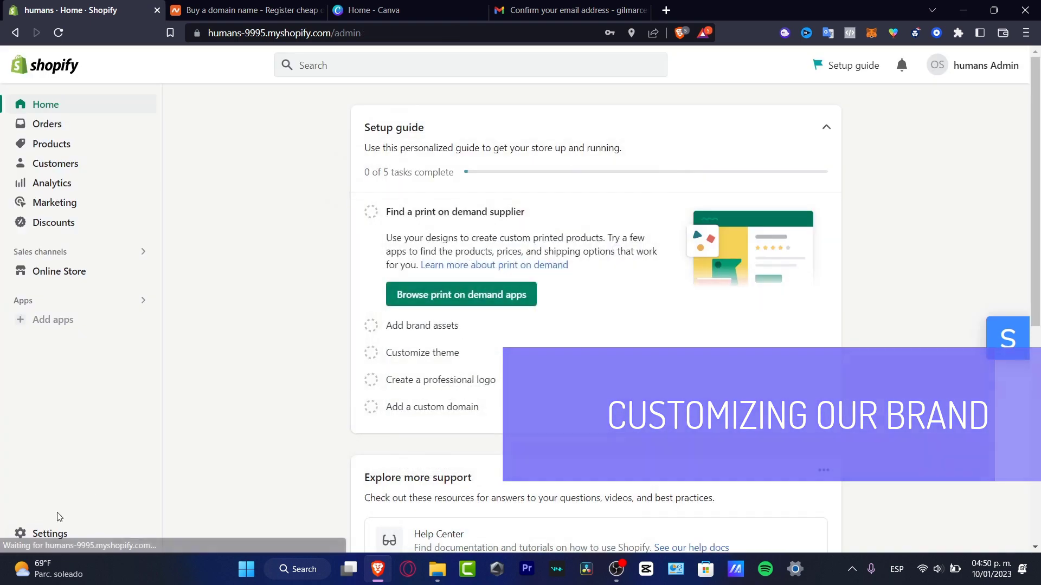
left_click(58, 539)
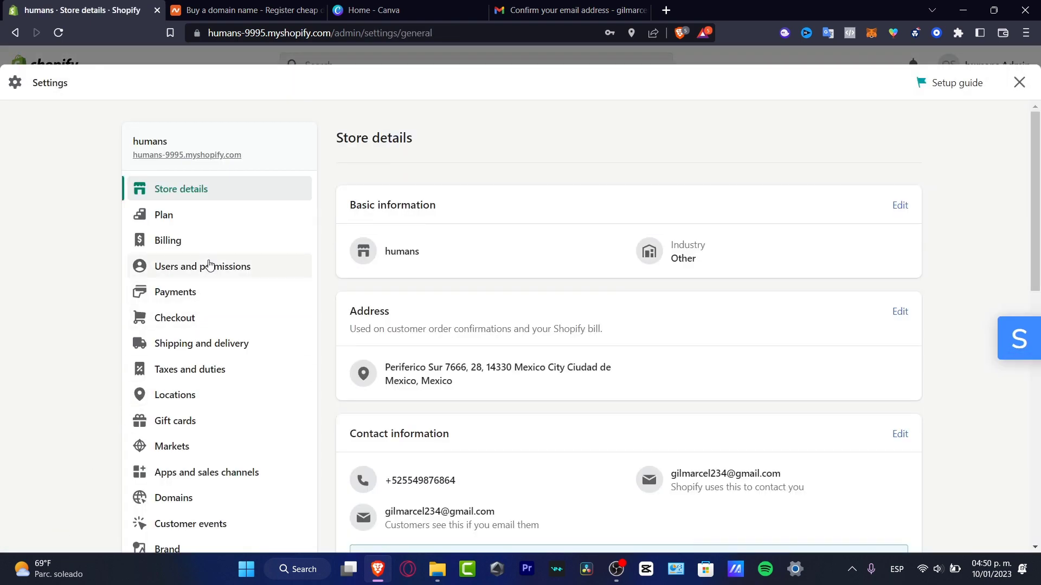
scroll(211, 263, "down", 4)
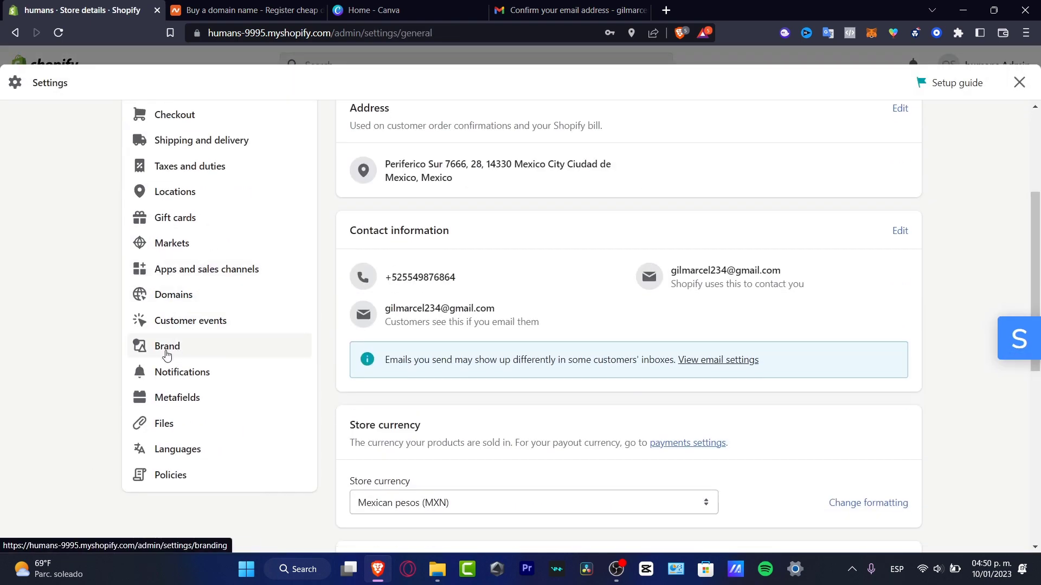
Review the empty Brand sections, then open Domains showing humans-9995.myshopify.com as primary.
left_click(184, 351)
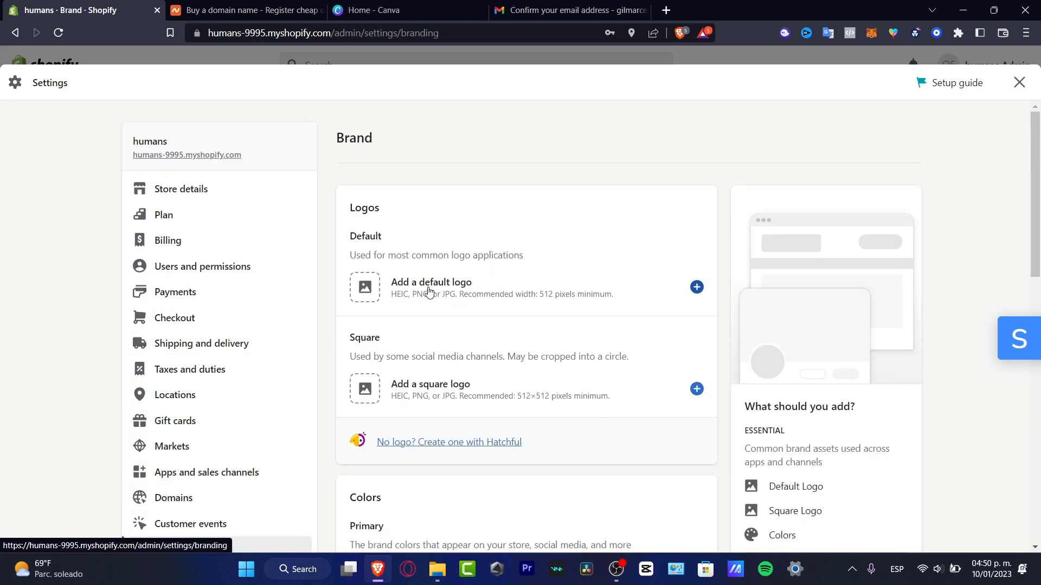
scroll(573, 302, "down", 4)
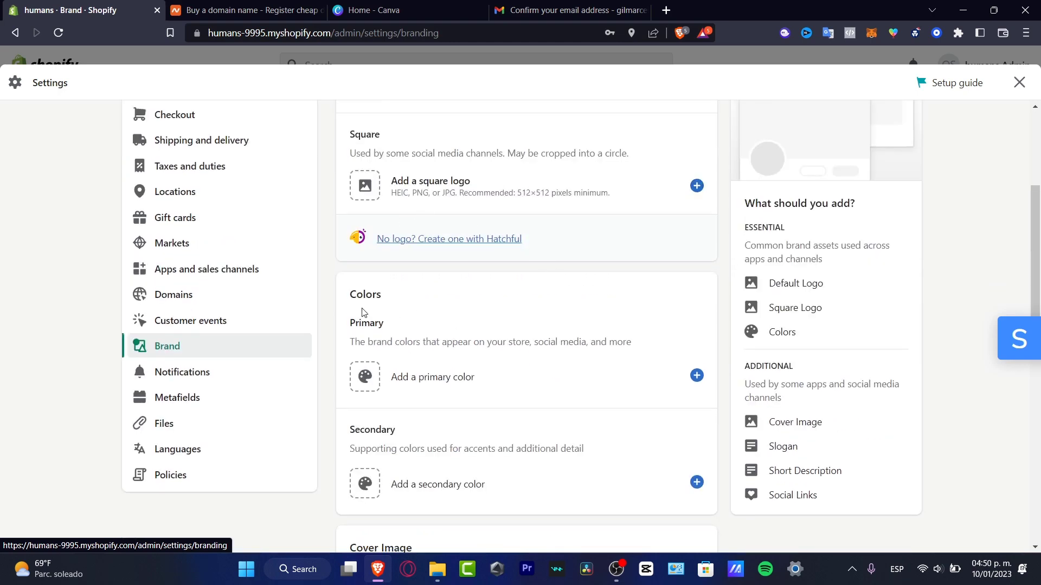
scroll(535, 364, "down", 4)
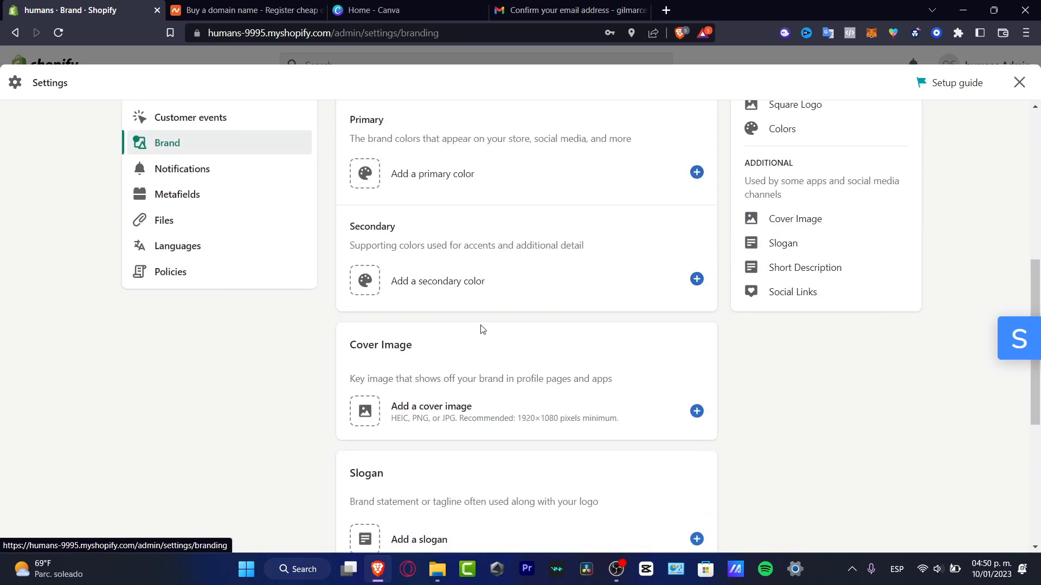
scroll(482, 329, "down", 6)
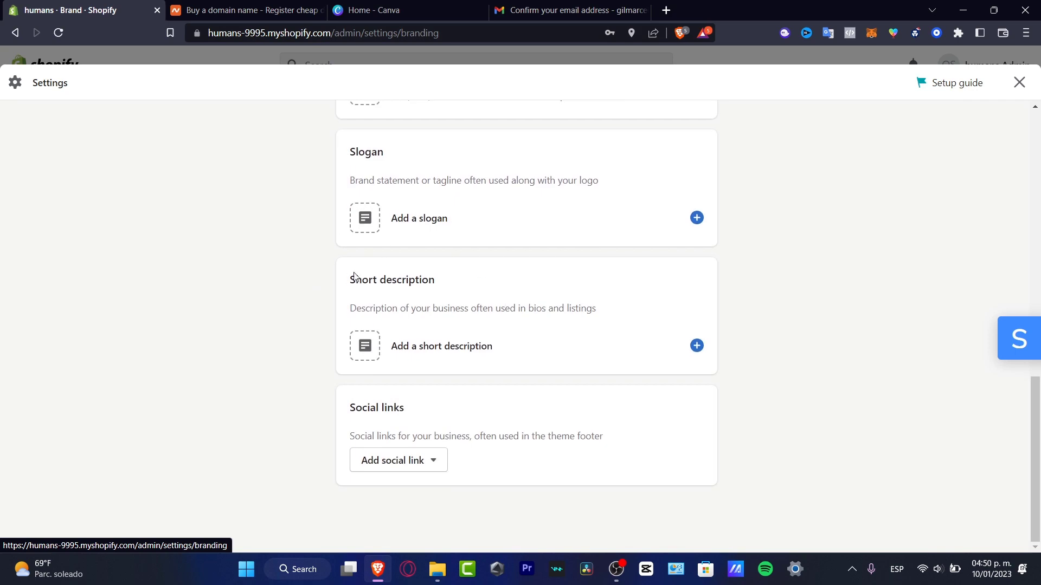
scroll(567, 423, "up", 8)
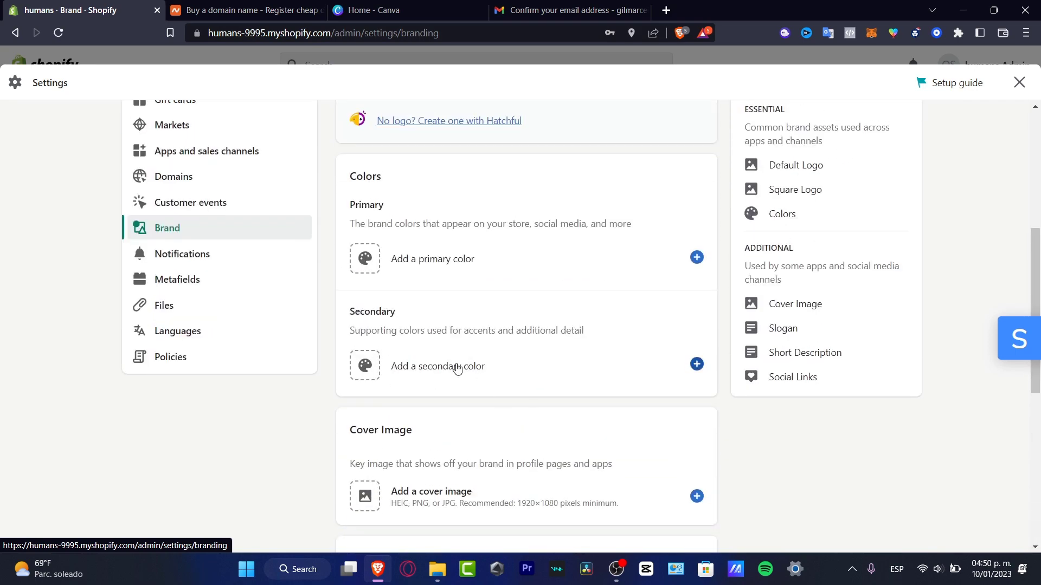
left_click(220, 179)
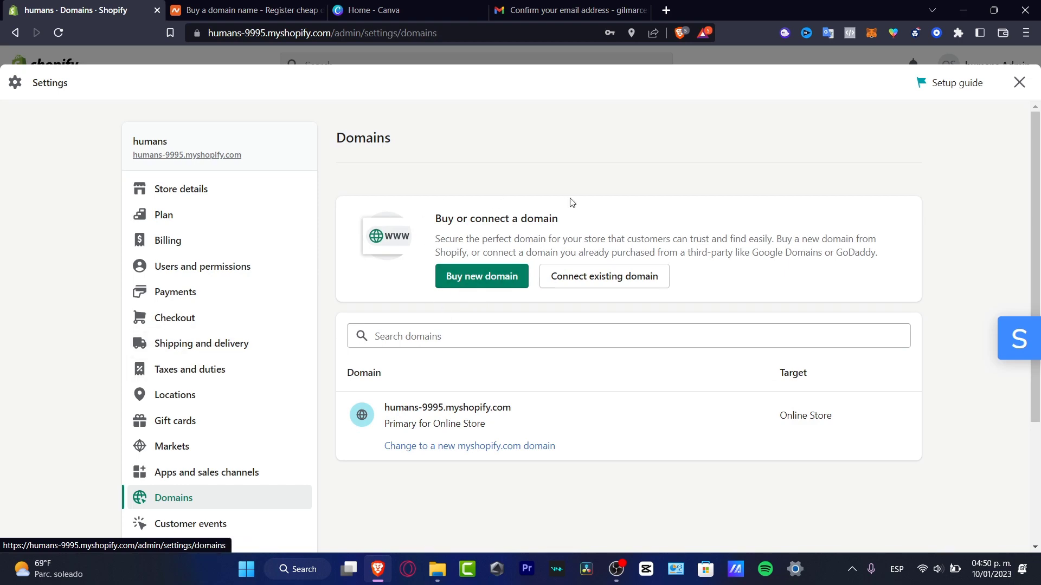
Return to Brand settings and open the Select image picker for the default logo.
scroll(234, 263, "down", 3)
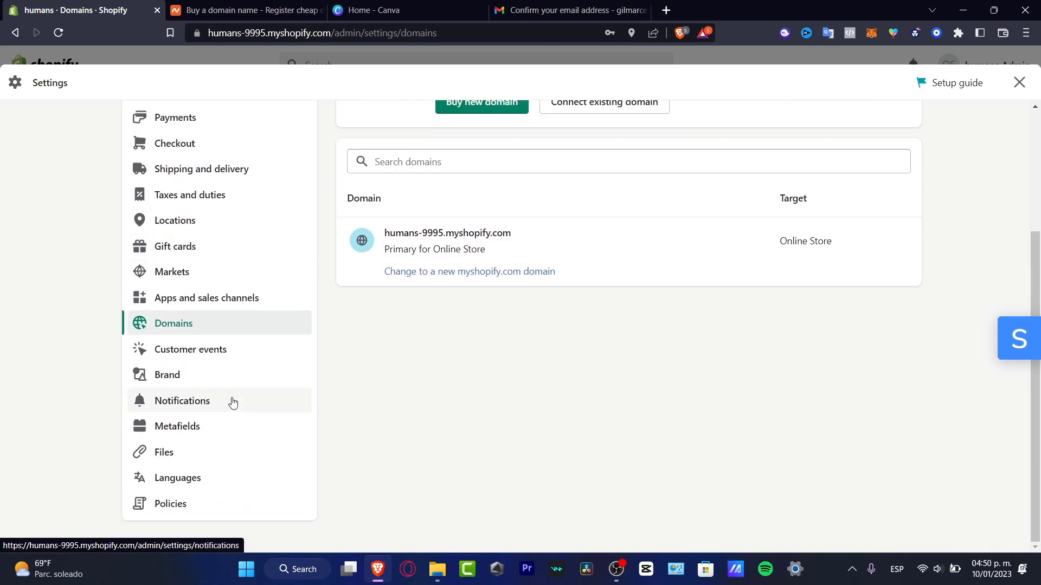
left_click(186, 378)
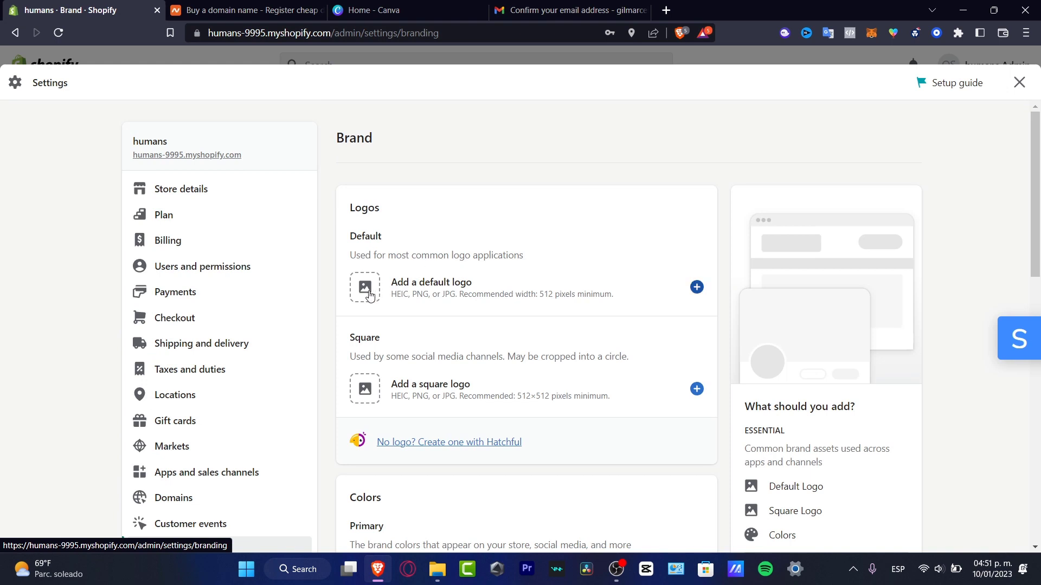
left_click(698, 288)
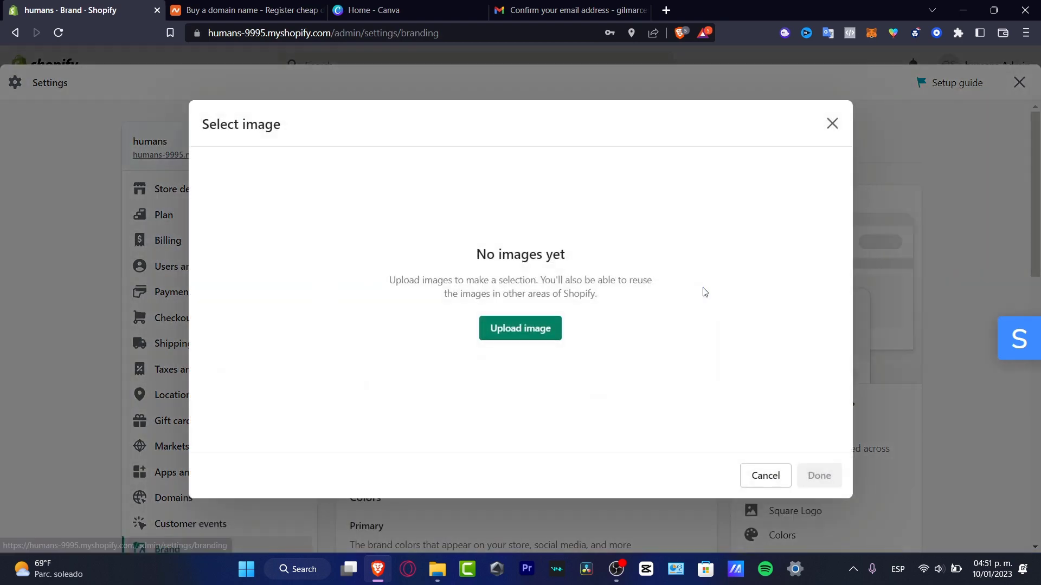
Upload the 'front' image from the Downloads folder into the logo image picker.
left_click(519, 391)
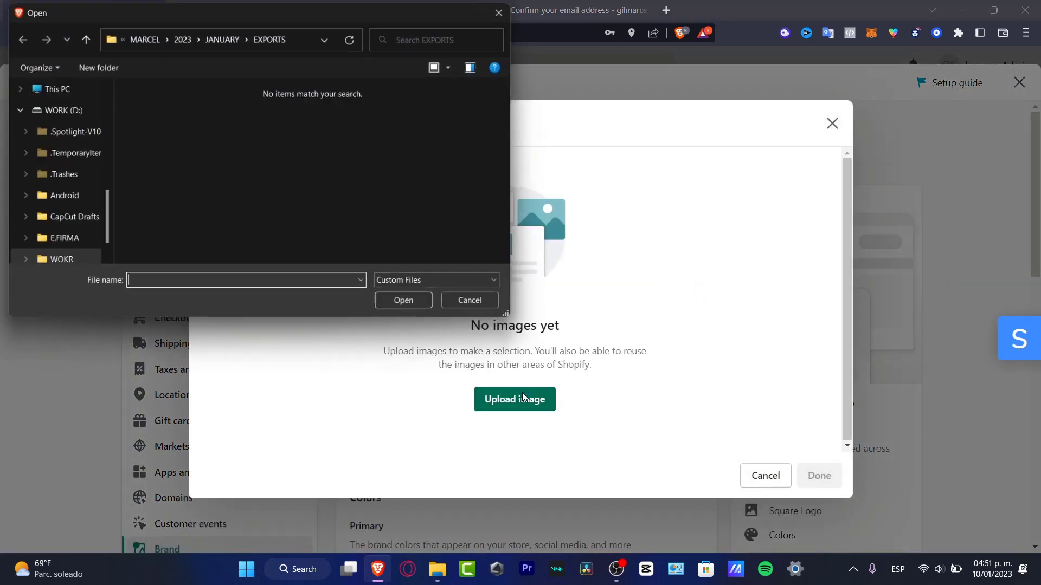
scroll(58, 135, "up", 3)
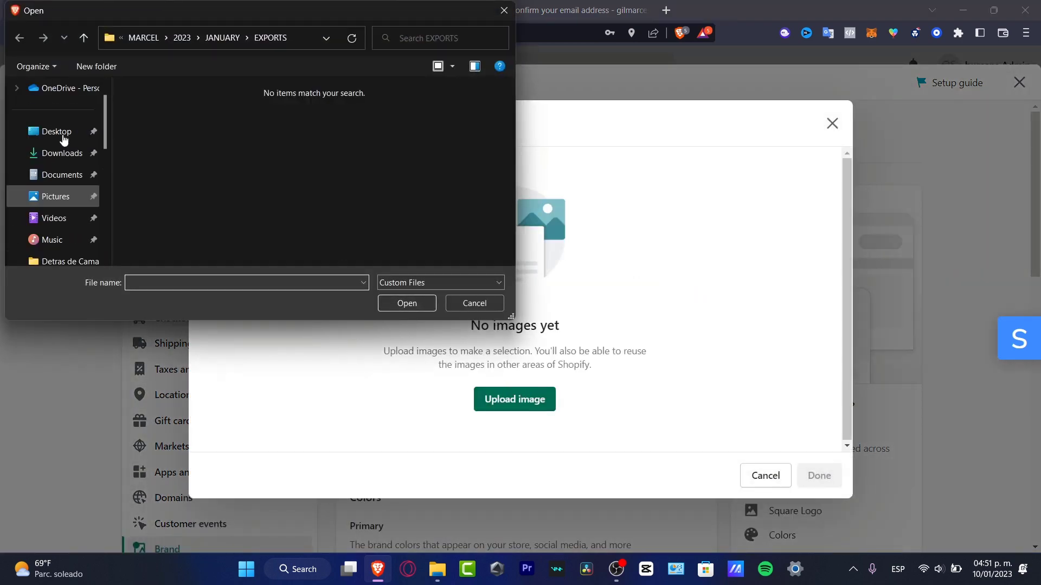
left_click(72, 153)
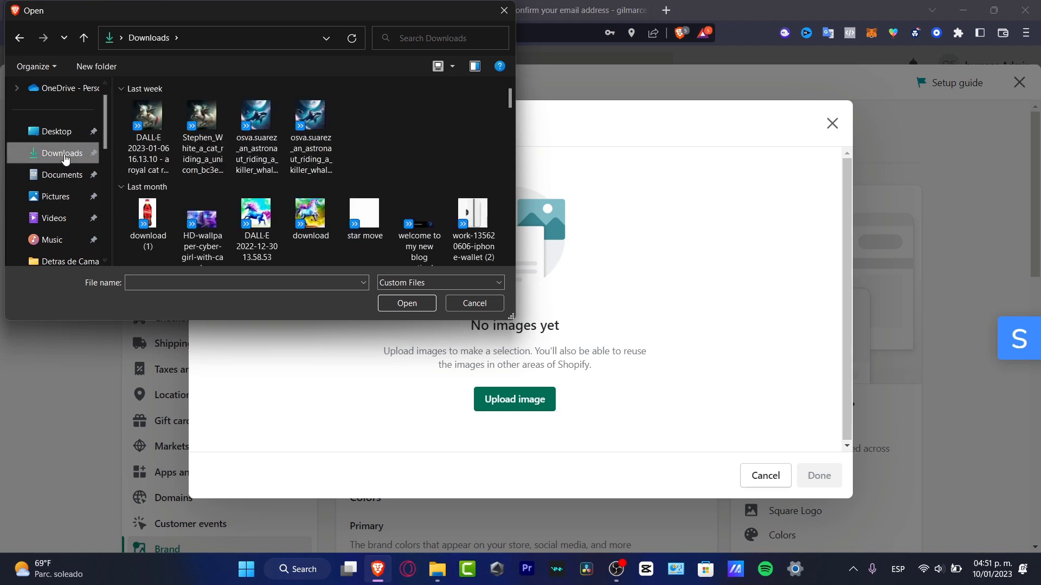
left_click(62, 139)
left_click(56, 153)
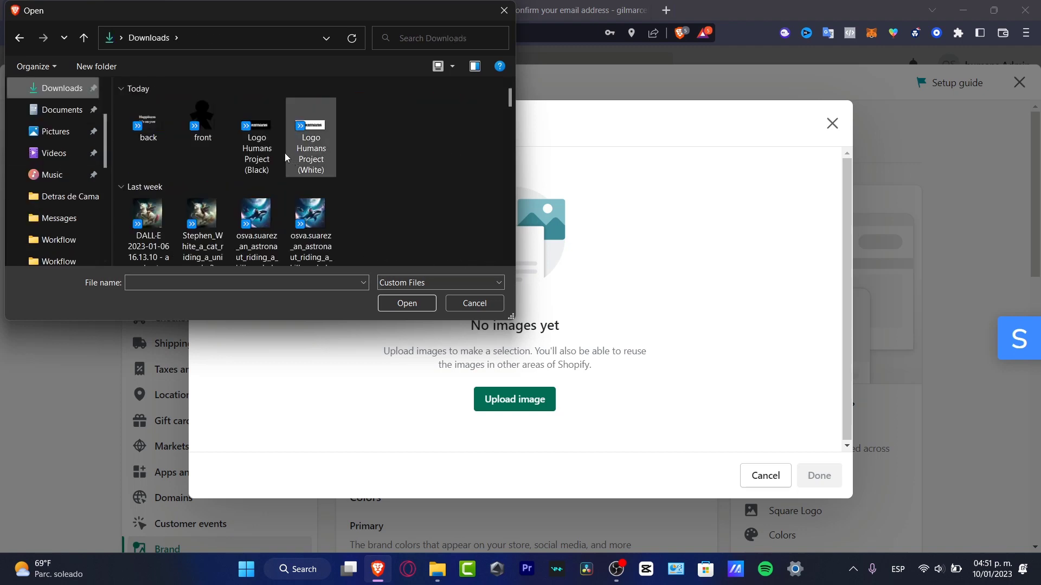
left_click(214, 116)
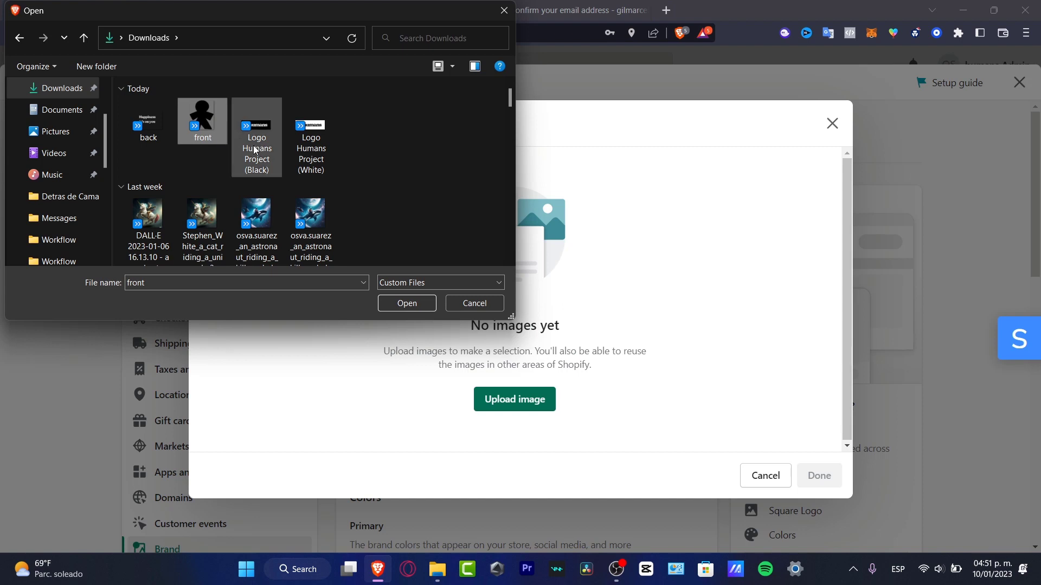
left_click(415, 306)
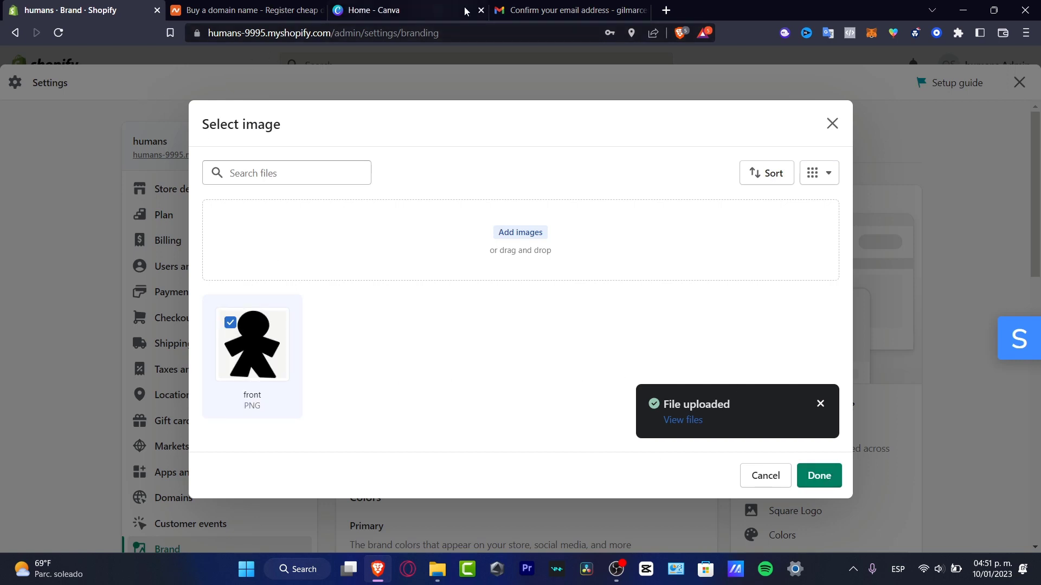
left_click(666, 11)
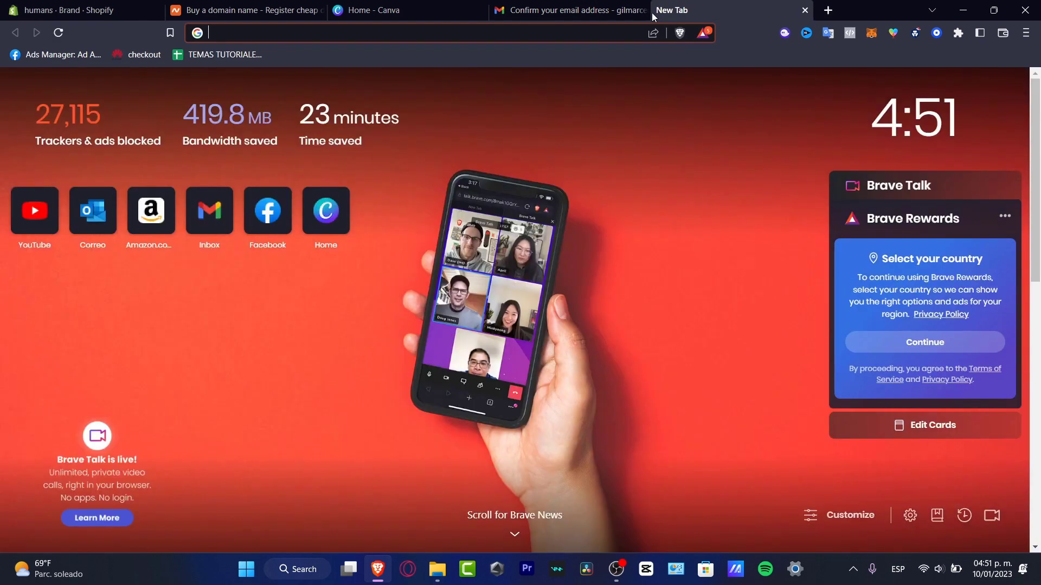
left_click(597, 30)
type("shopif")
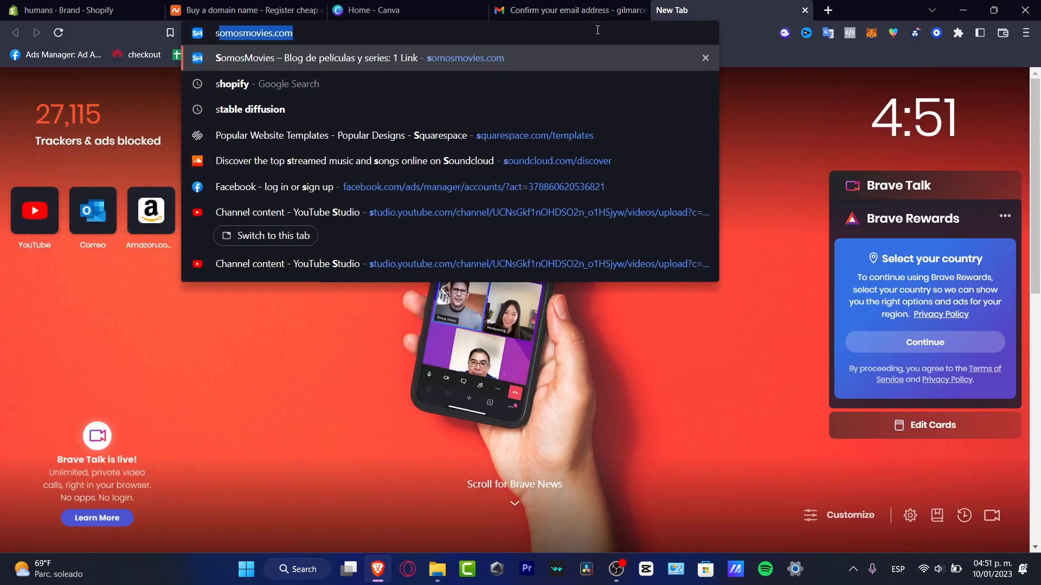
type("y")
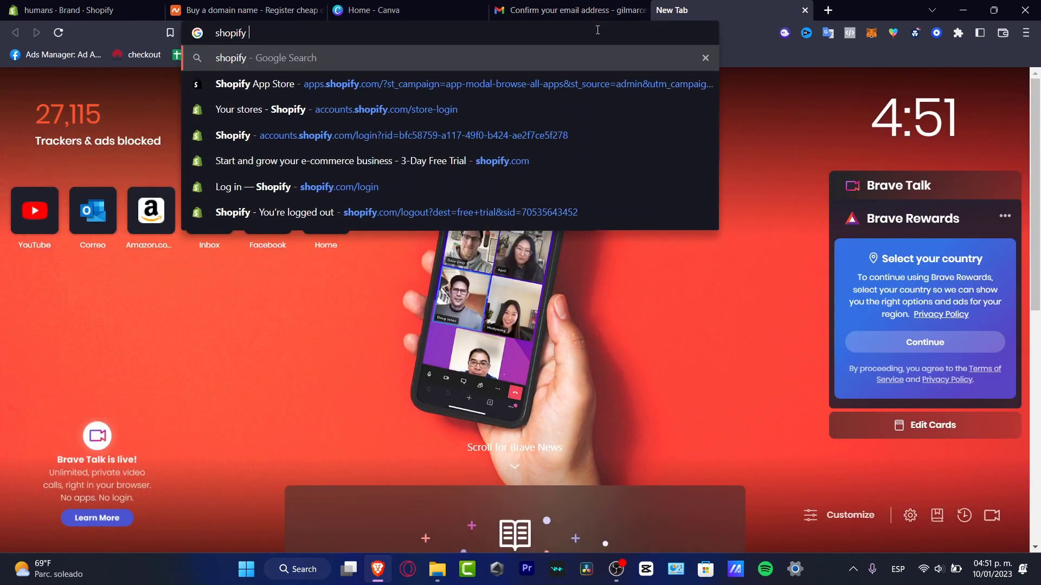
type(" logo generator")
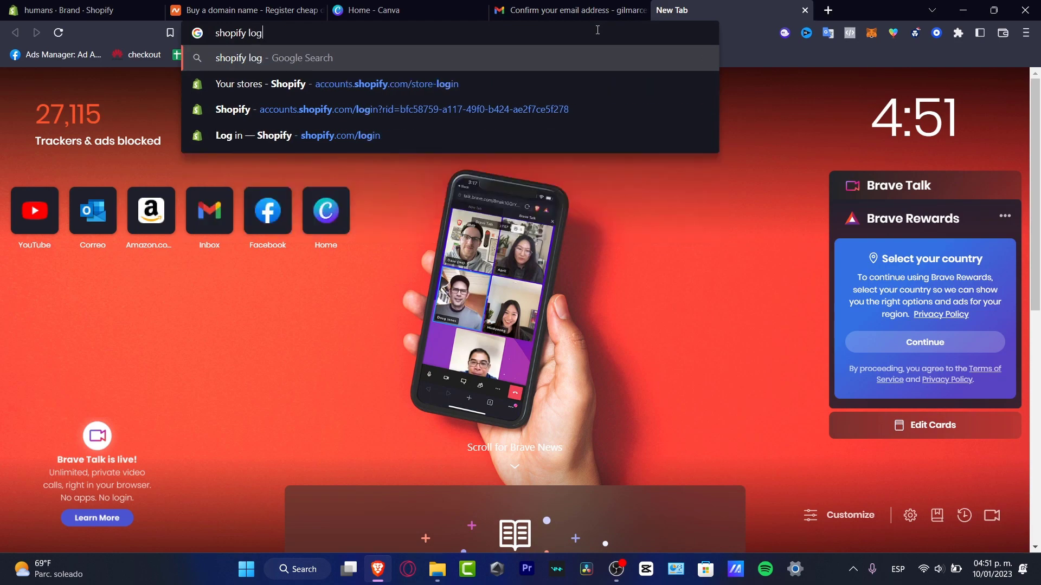
key("Return")
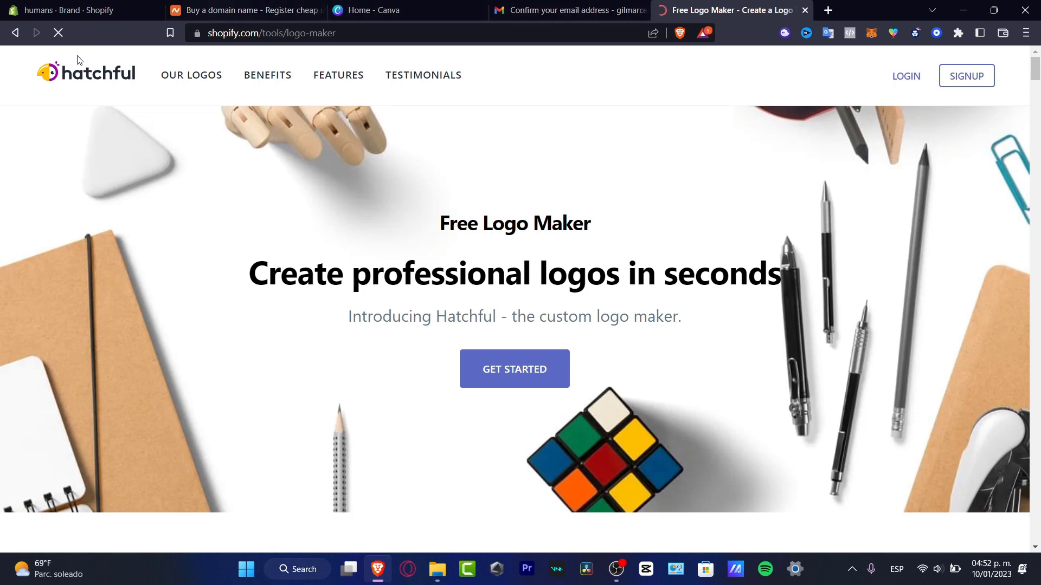
left_click(14, 37)
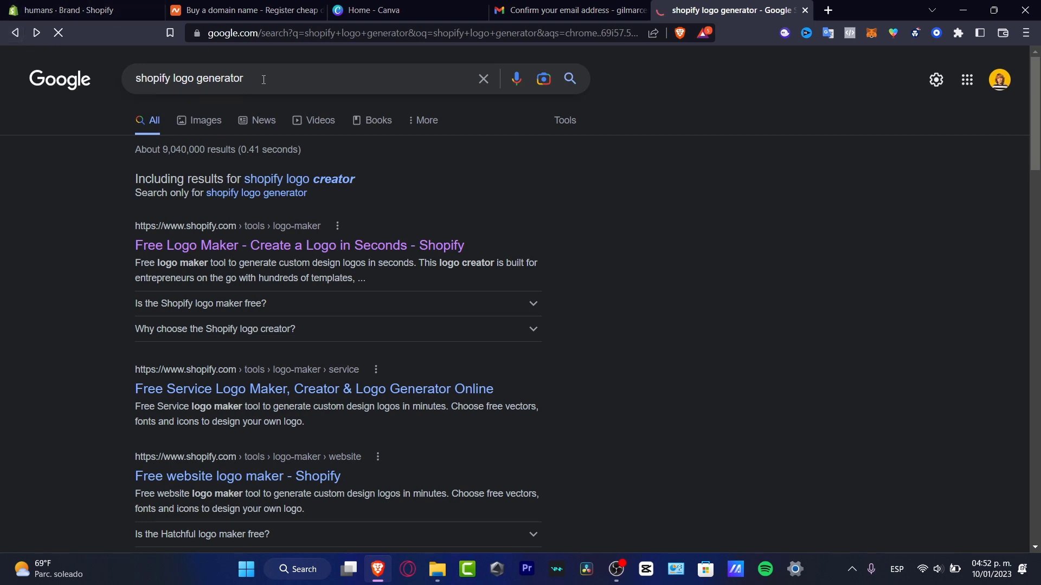
left_click_drag(263, 78, 143, 83)
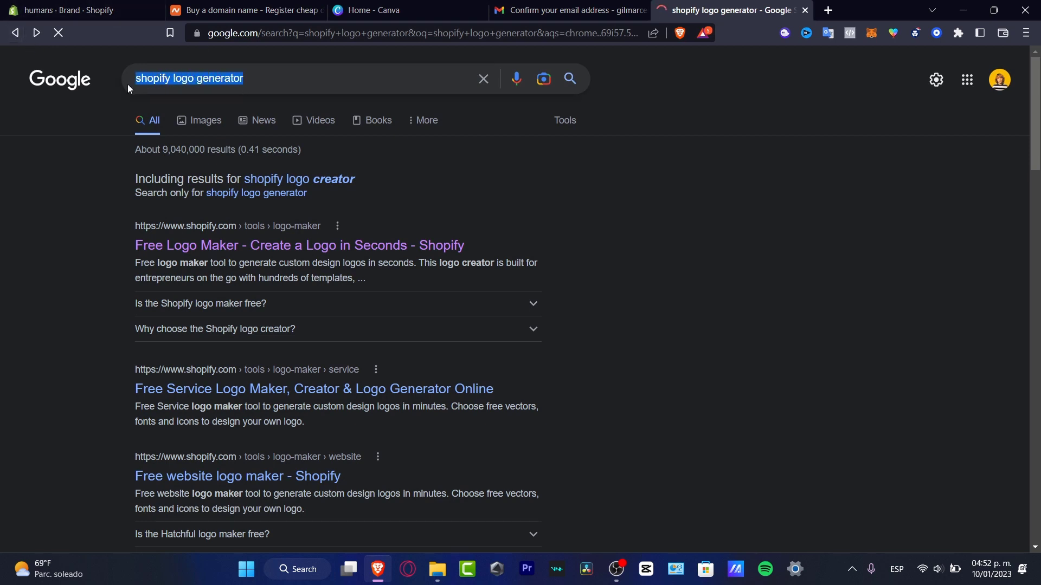
type("shopify")
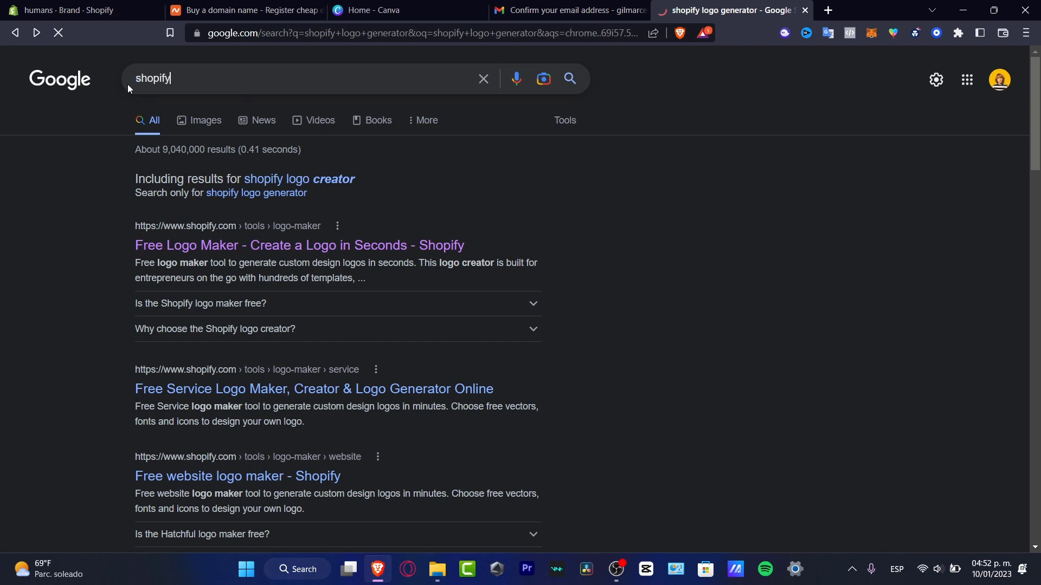
type(" brand generator")
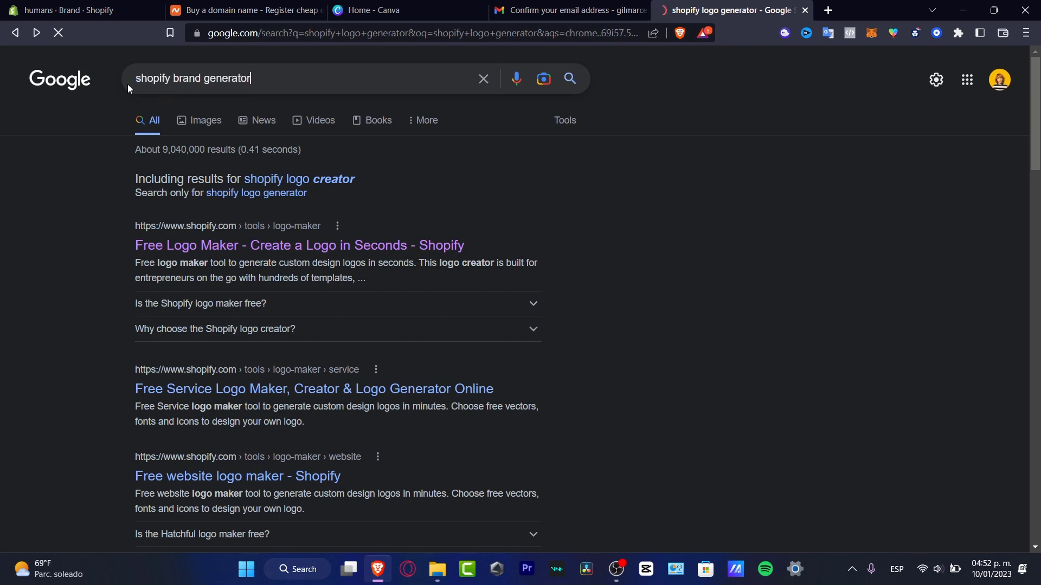
left_click(568, 83)
left_click(459, 79)
scroll(576, 424, "down", 7)
scroll(576, 425, "up", 7)
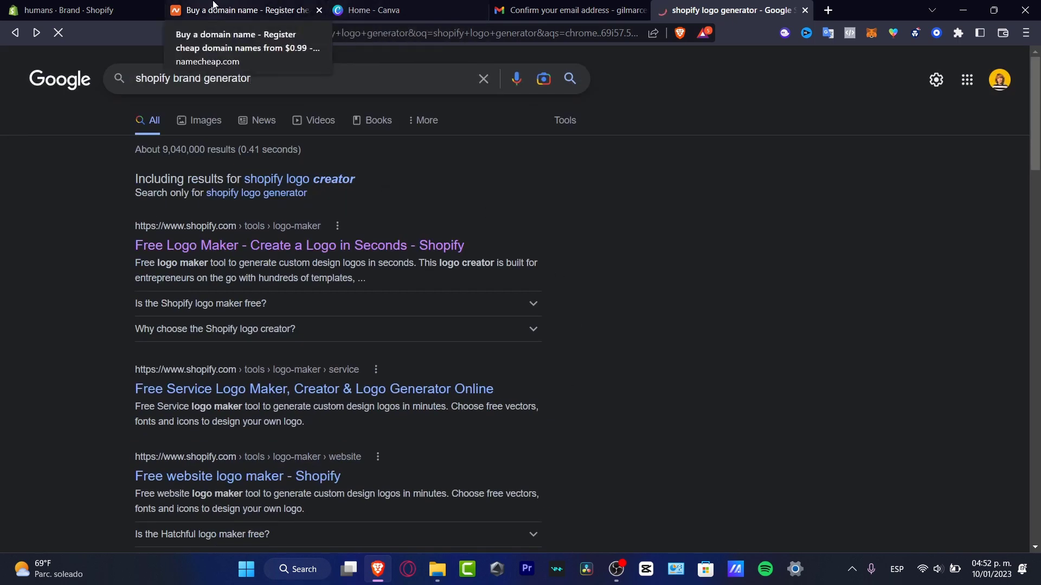
left_click(805, 10)
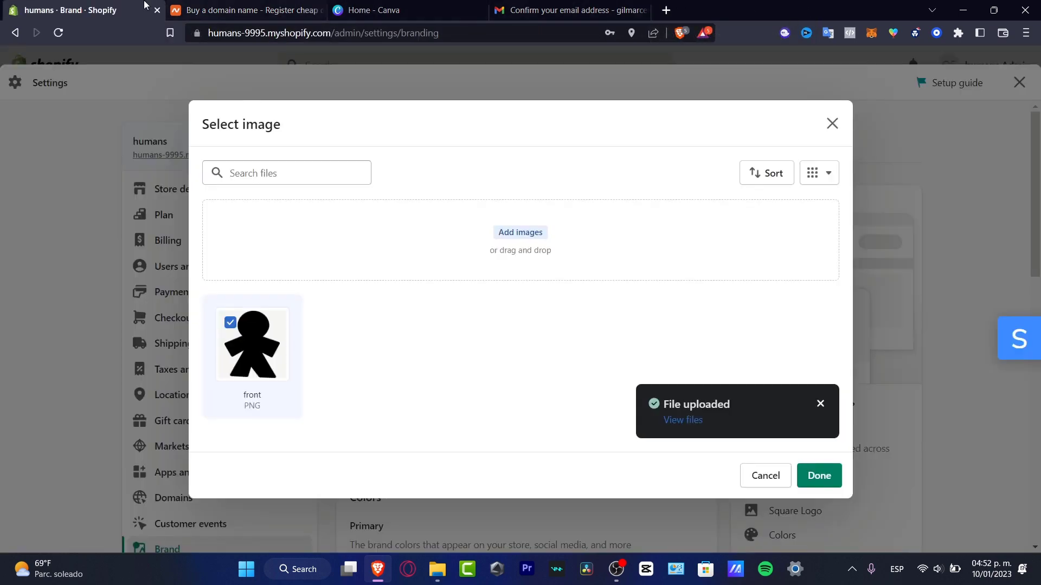
Confirm the front image as the logo and keep its preview Square after trying Circle.
left_click(818, 477)
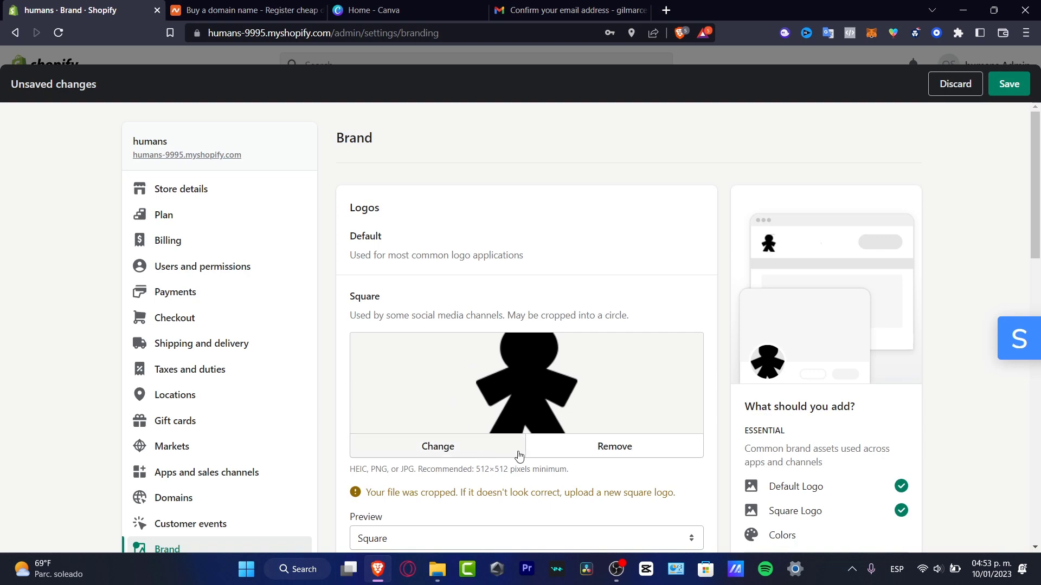
scroll(539, 375, "down", 3)
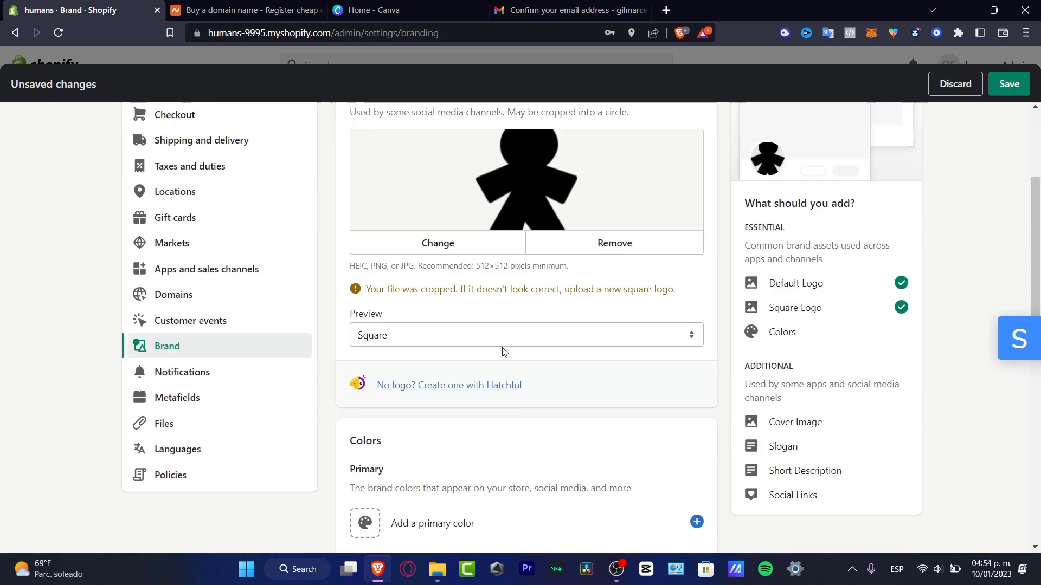
left_click(464, 336)
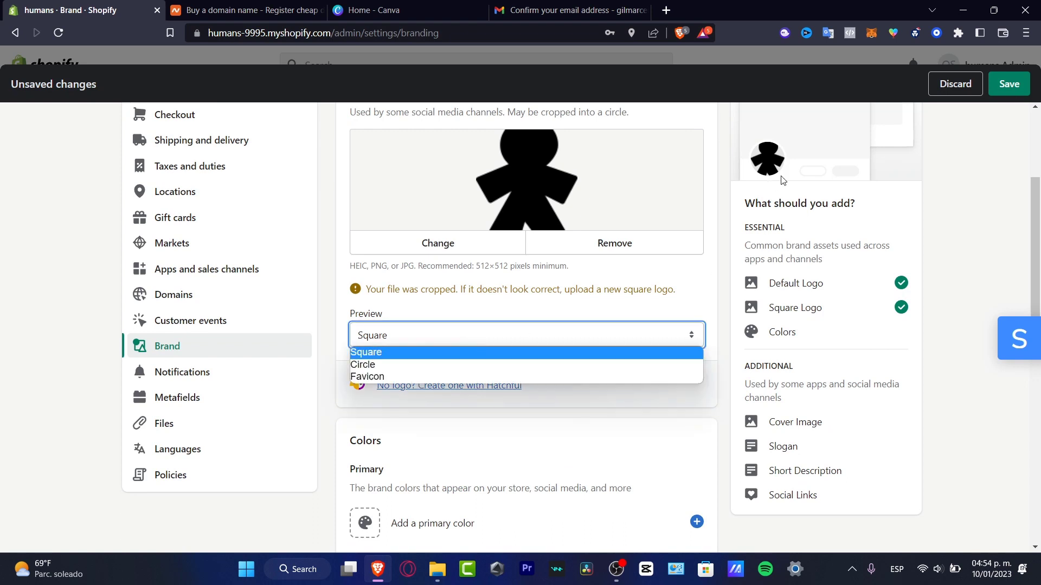
left_click(579, 358)
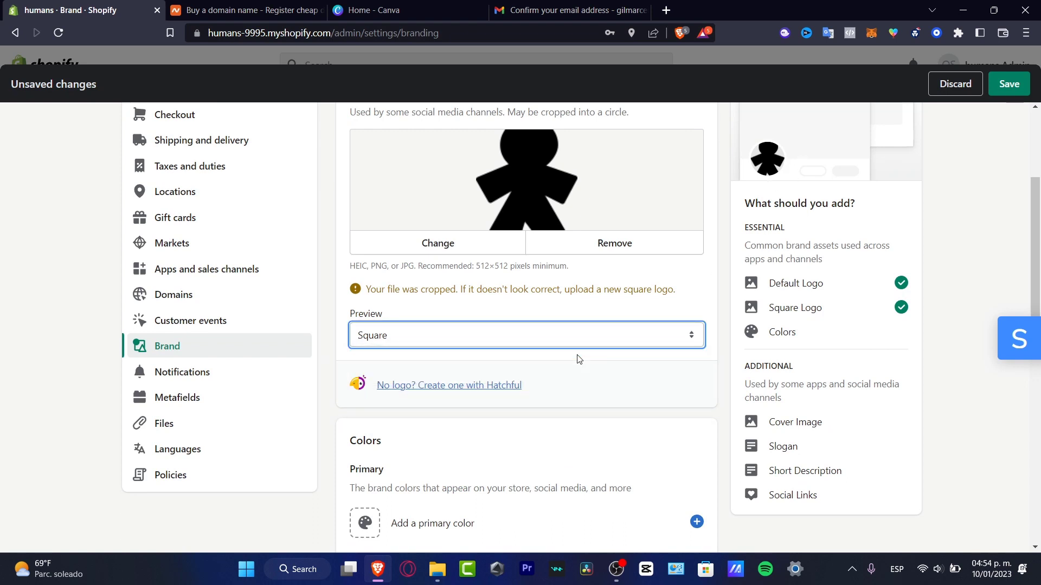
left_click(600, 332)
left_click(545, 363)
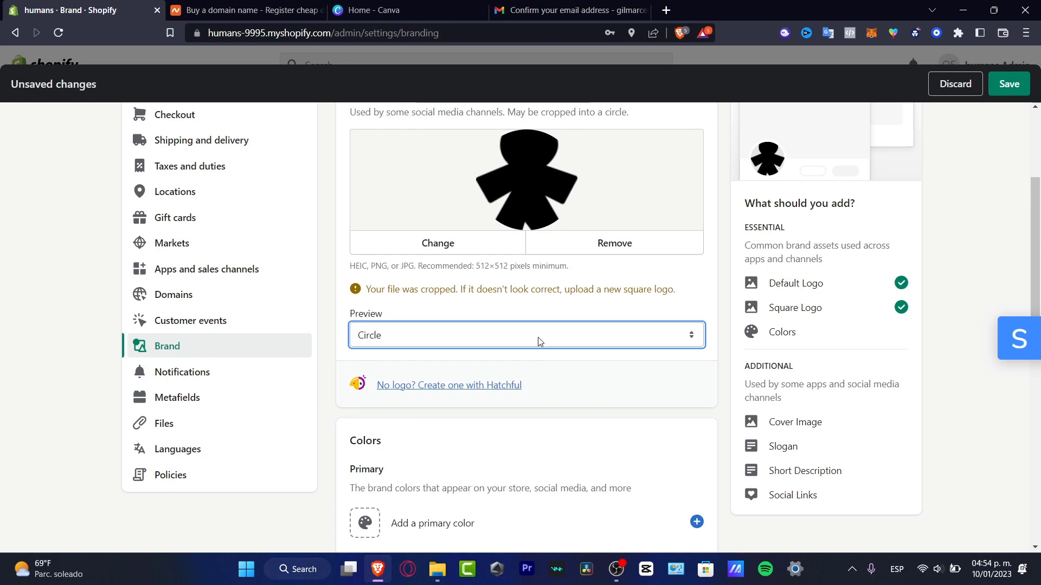
left_click(484, 343)
left_click(447, 352)
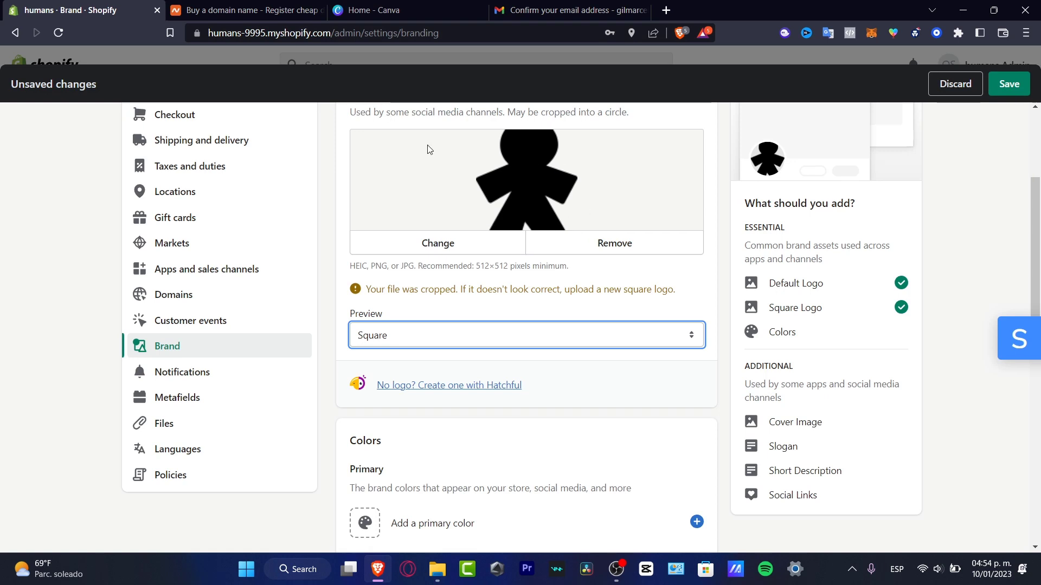
In Canva, enter a 100 × 100 px custom size for a new design.
left_click(394, 5)
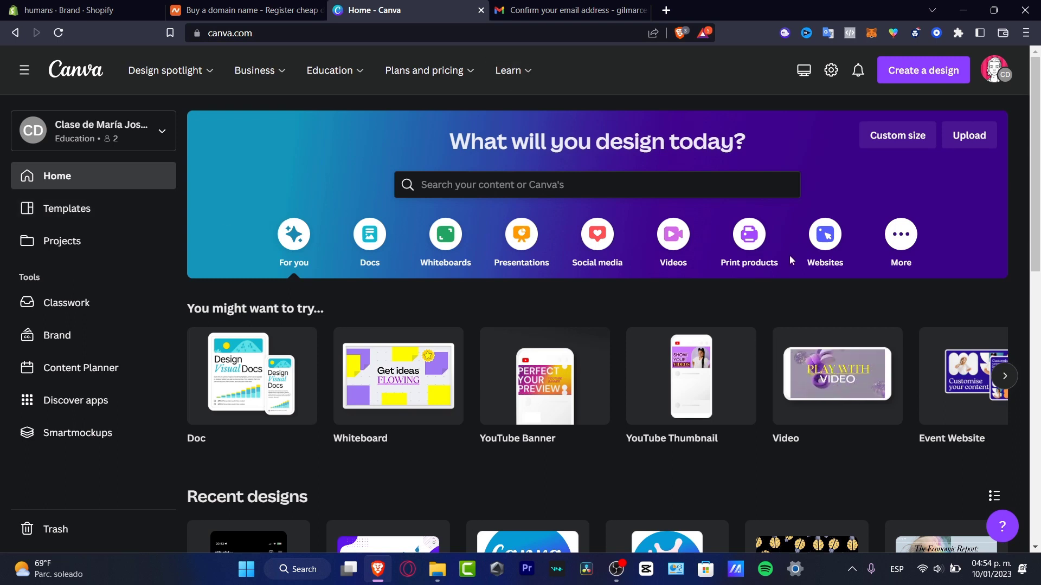
left_click(945, 65)
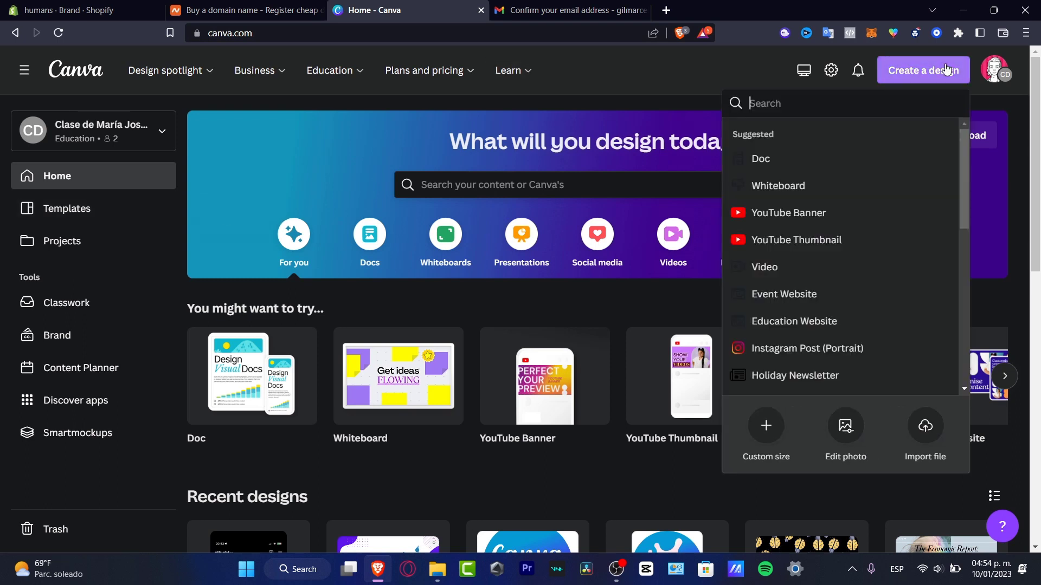
left_click(765, 426)
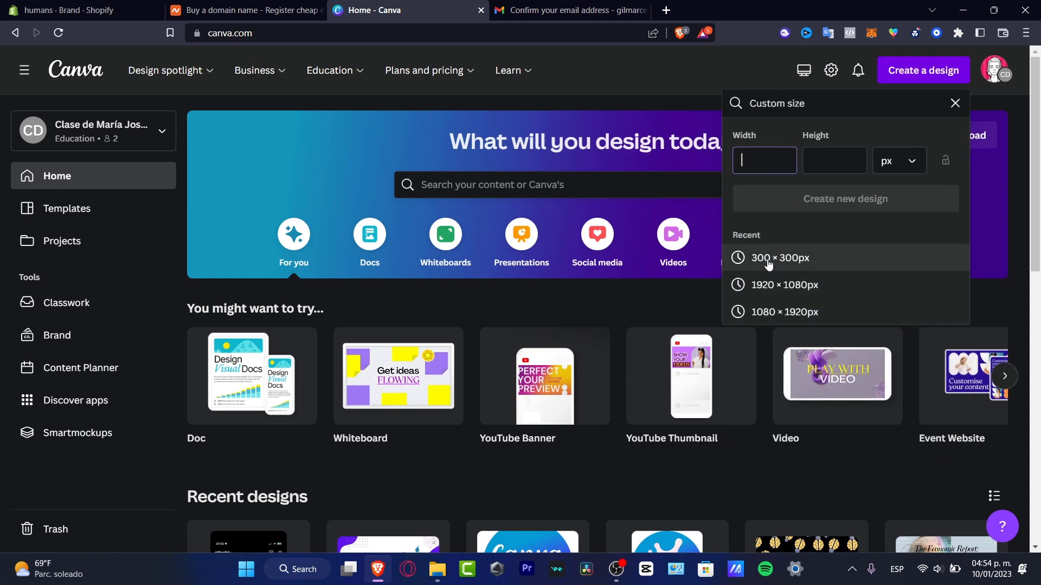
left_click(832, 161)
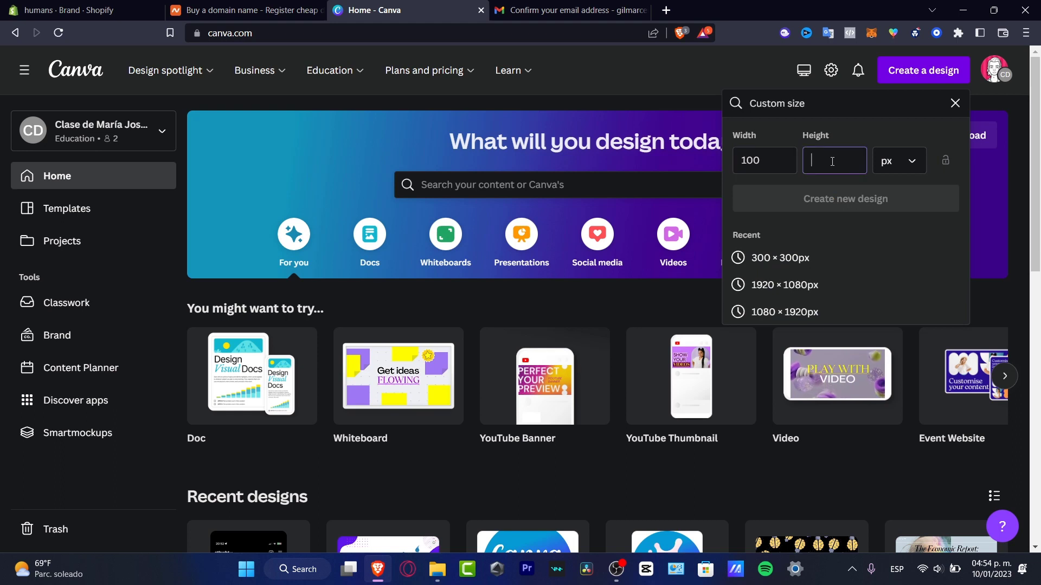
type("100")
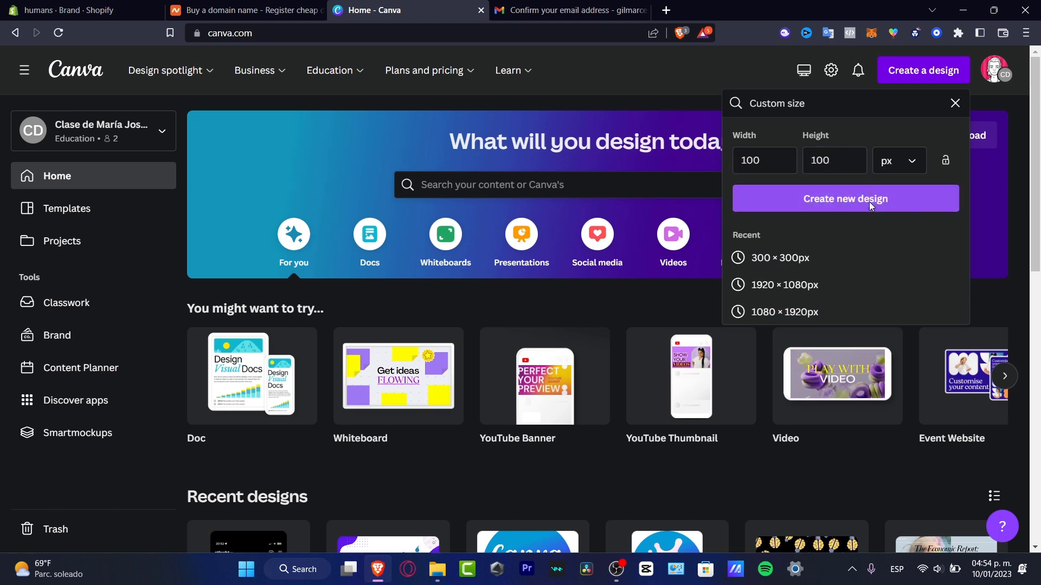
left_click(870, 200)
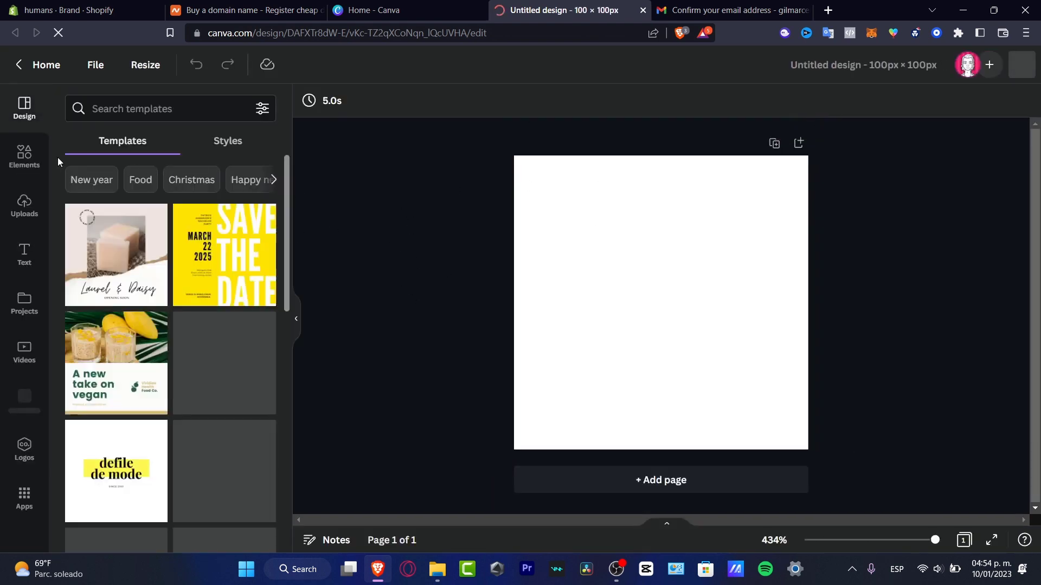
left_click(44, 160)
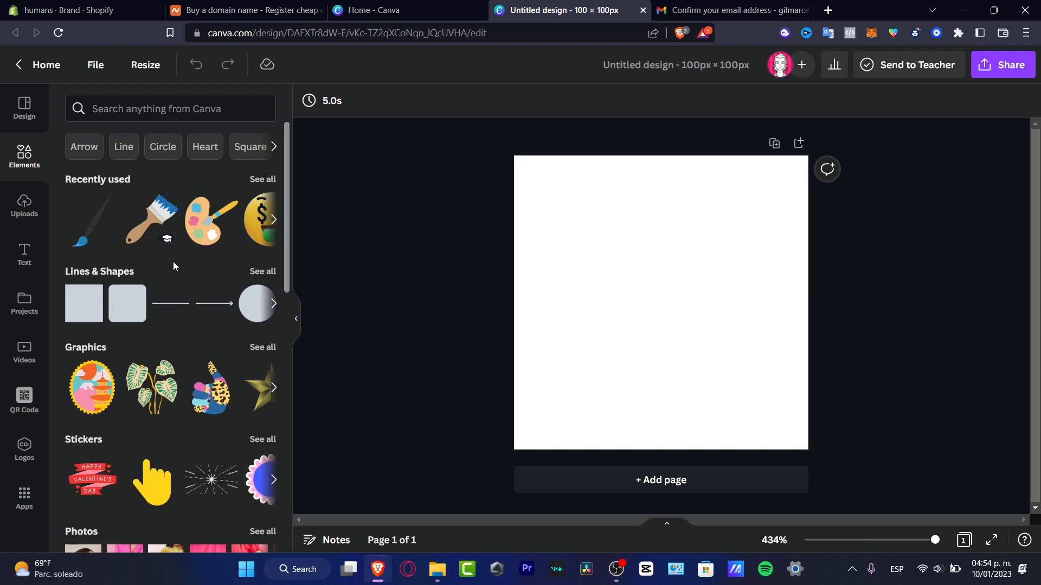
left_click(24, 254)
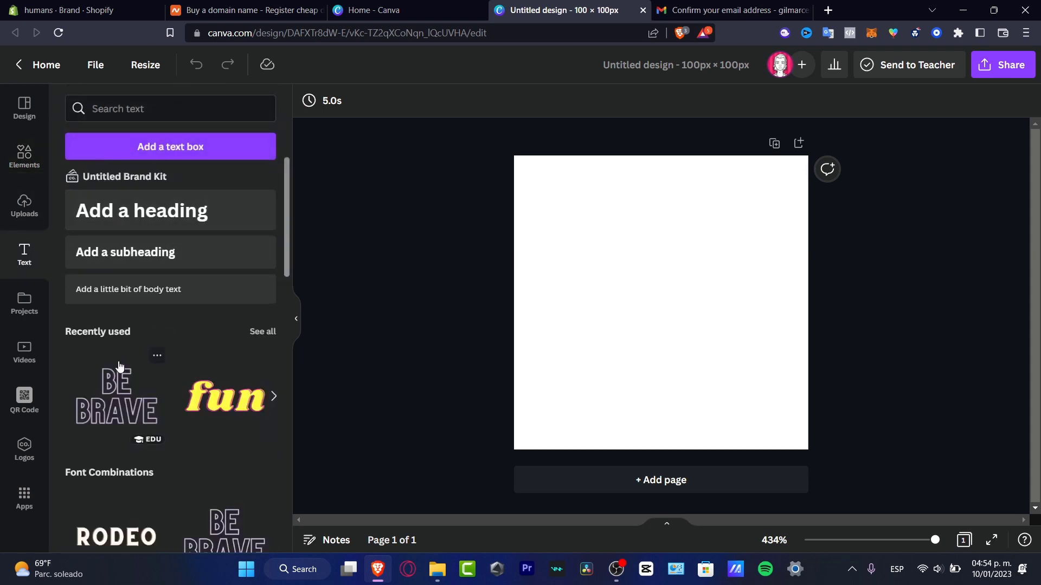
left_click(146, 220)
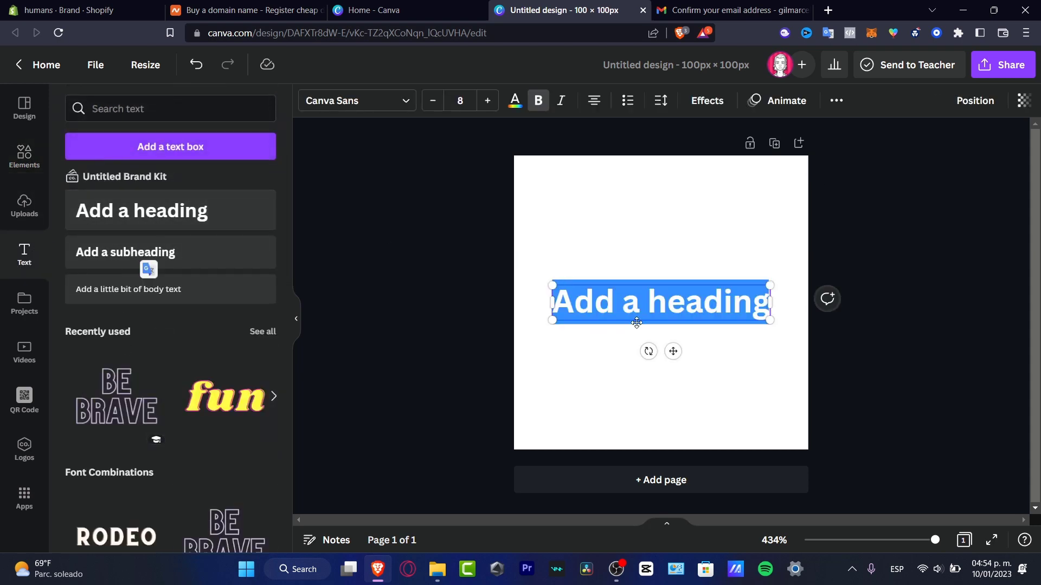
type("humans")
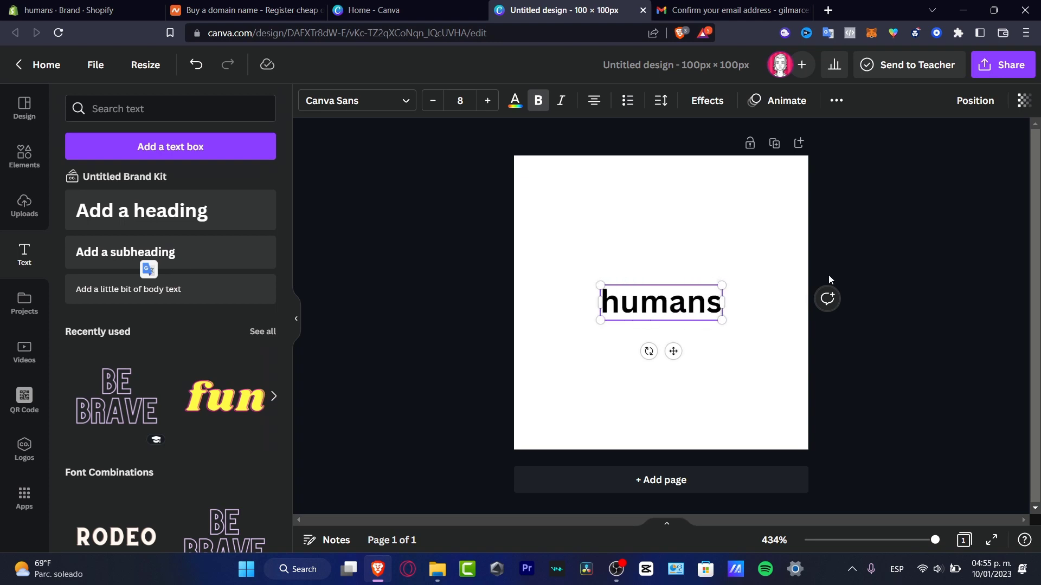
left_click(855, 292)
left_click_drag(695, 303, 752, 302)
left_click(903, 296)
left_click(25, 156)
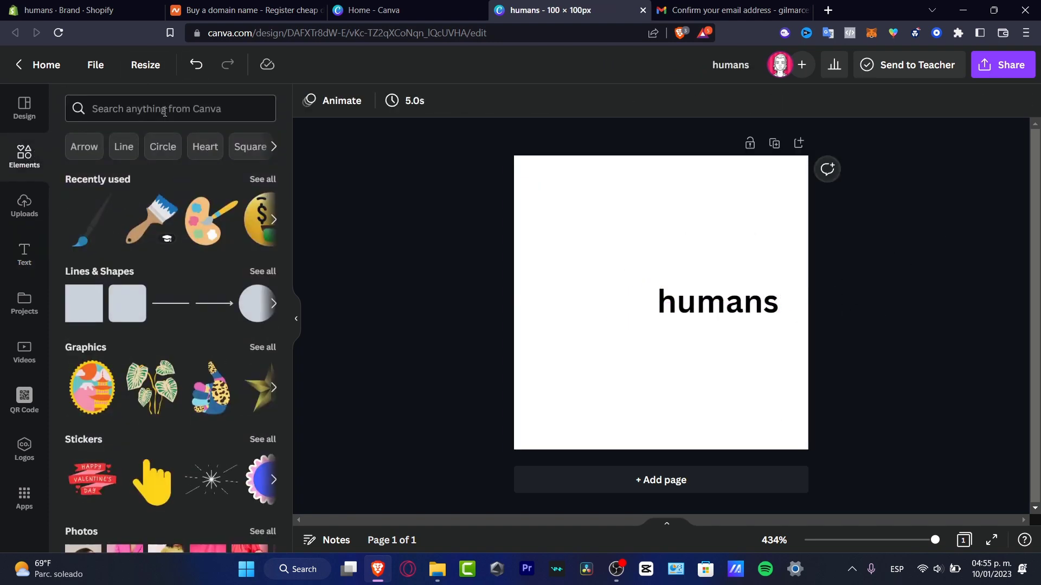
left_click(141, 111)
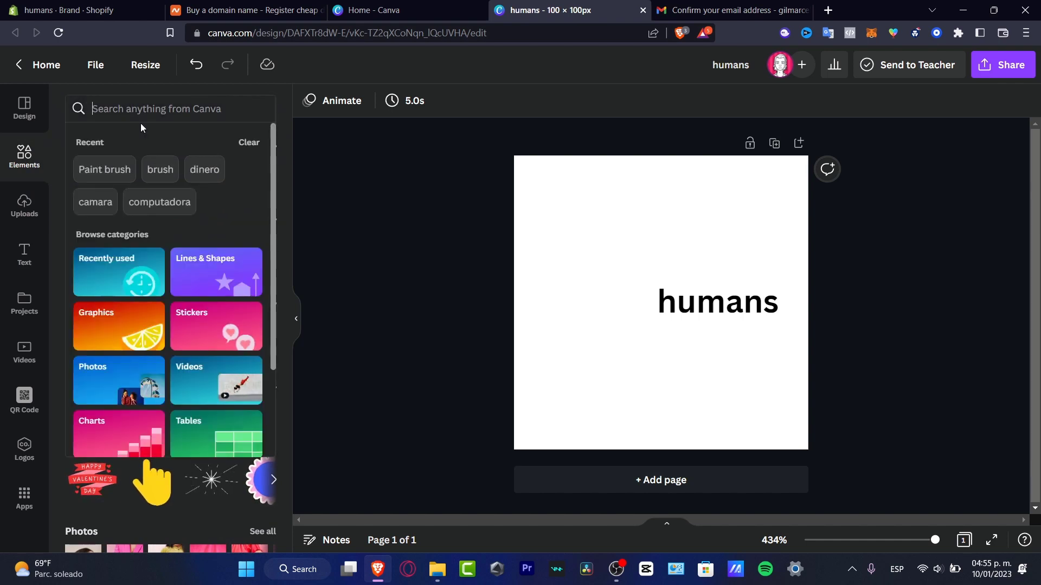
type("person")
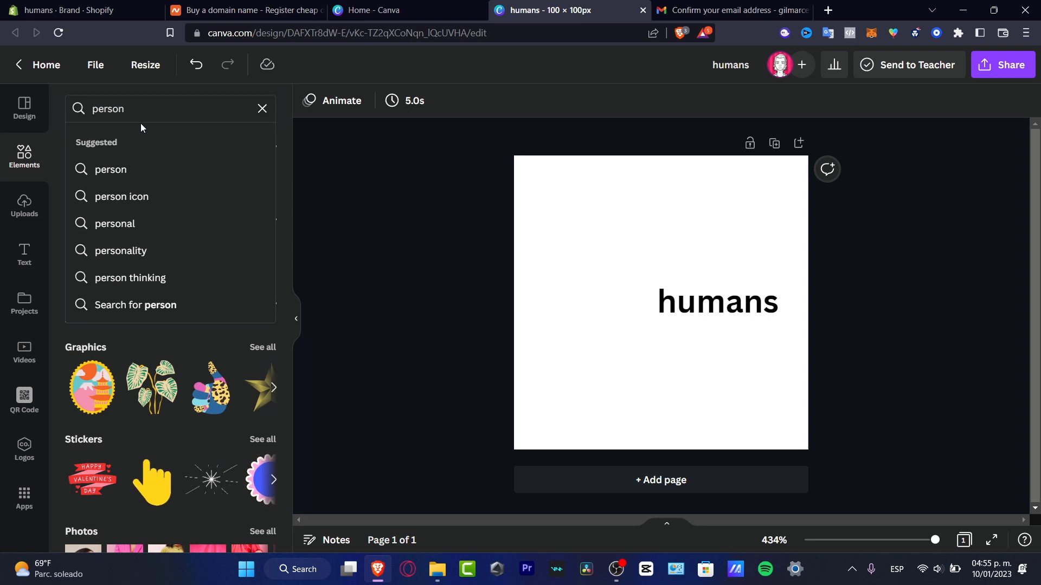
key("Return")
left_click(122, 144)
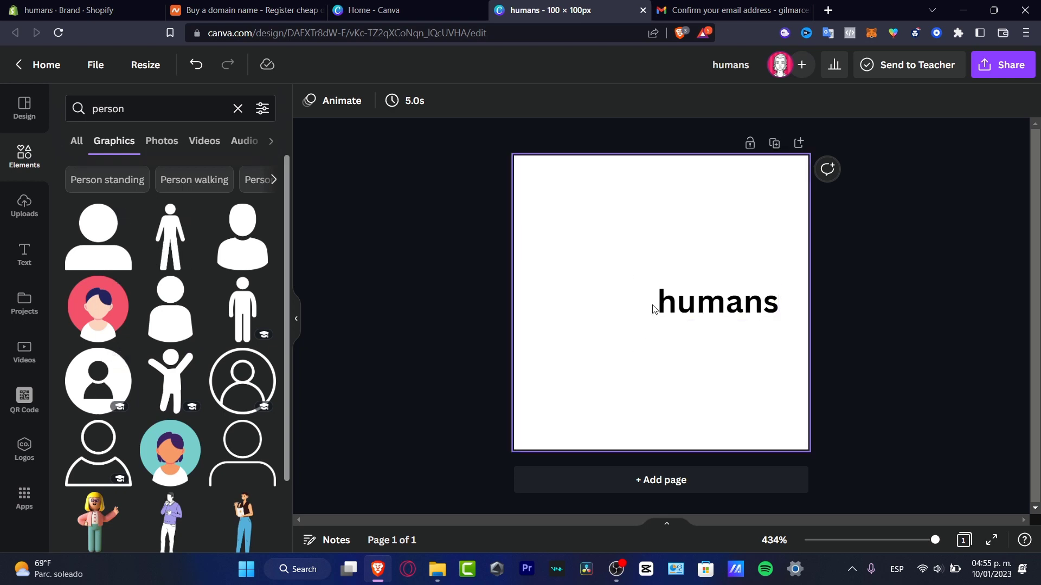
left_click_drag(568, 218, 821, 434)
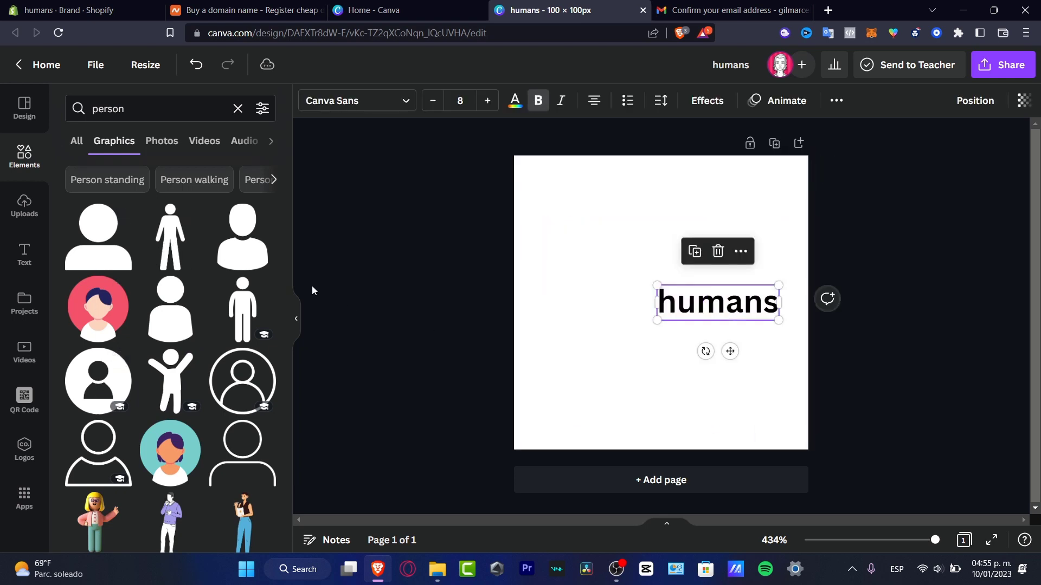
left_click(176, 251)
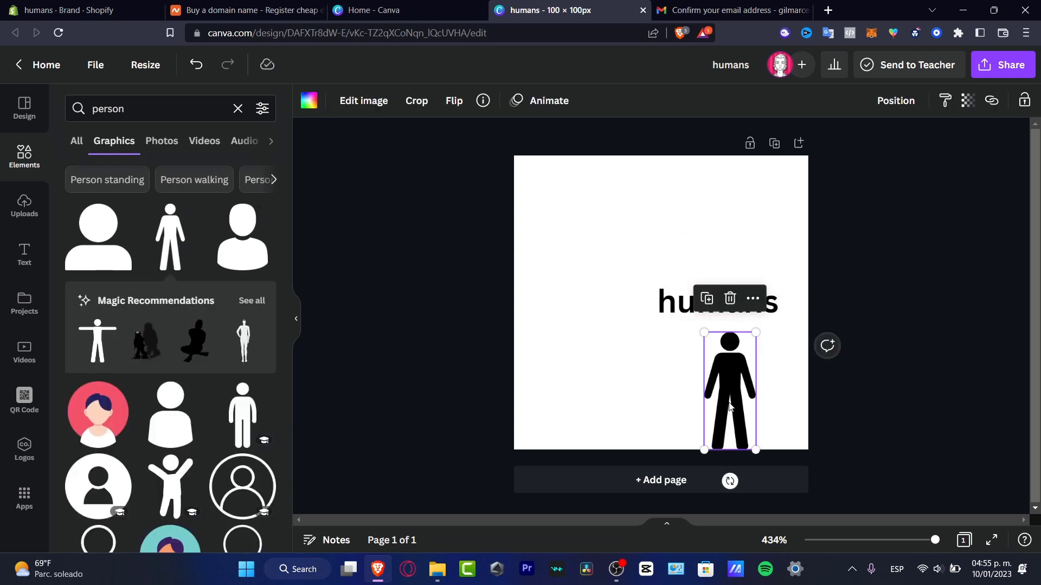
left_click_drag(727, 402, 718, 240)
left_click(309, 102)
left_click_drag(771, 338, 710, 226)
left_click_drag(710, 226, 653, 281)
left_click_drag(764, 368, 603, 244)
key("Delete")
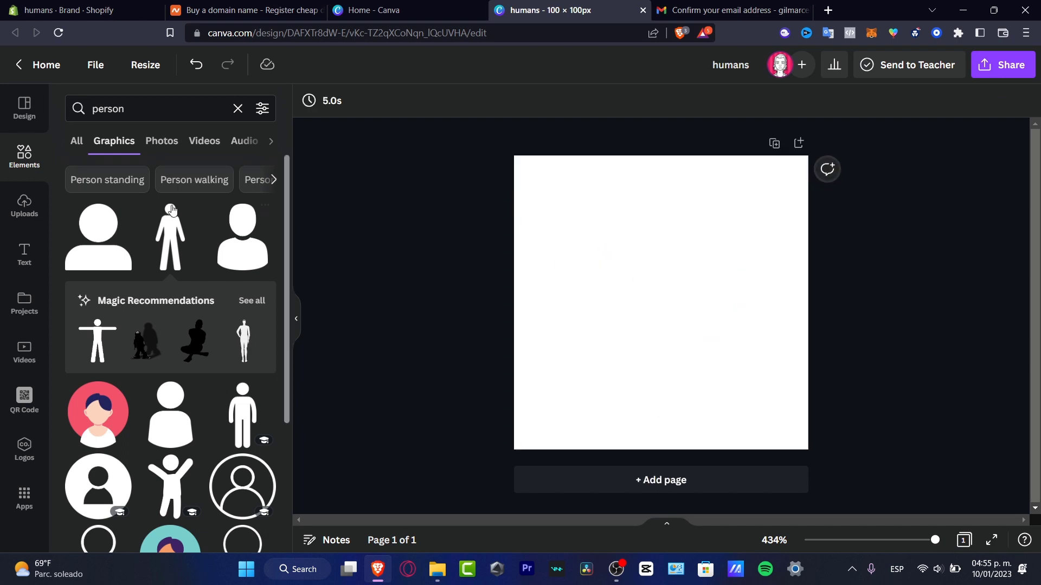
left_click(26, 208)
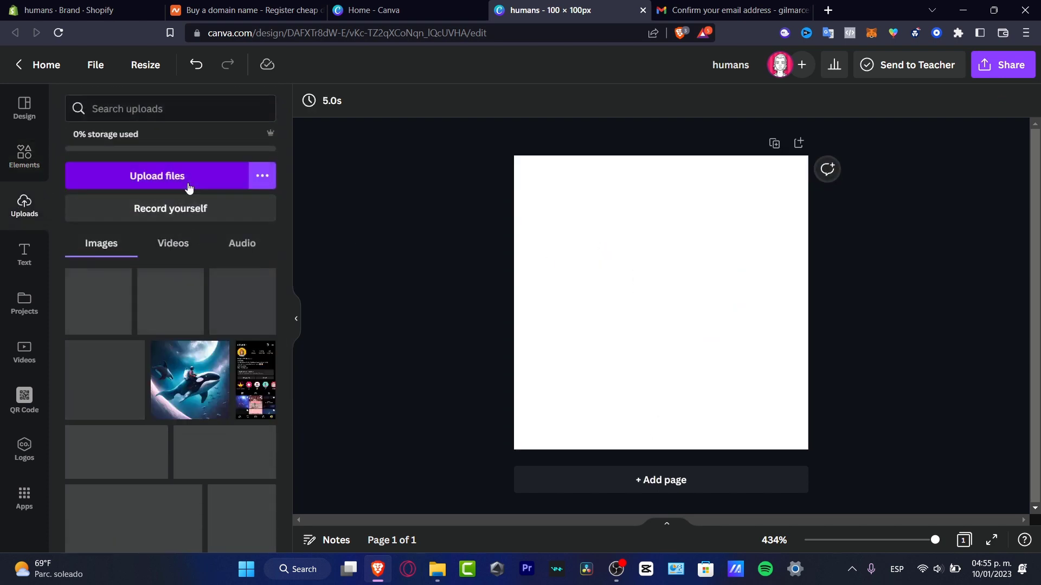
Upload four files from Downloads and place the black figure, shrunk, on the page's left.
left_click(242, 179)
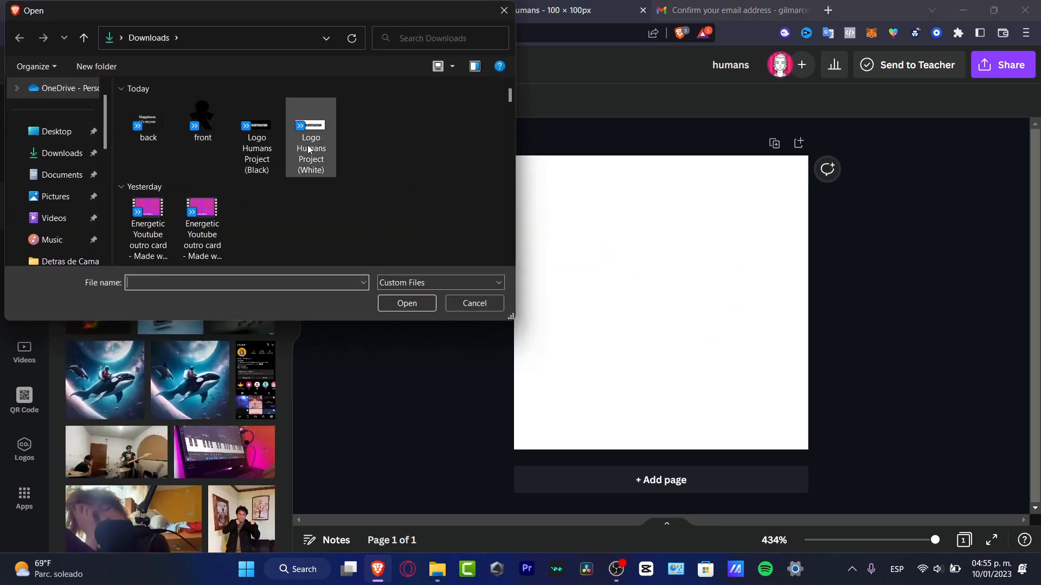
left_click_drag(386, 138, 161, 121)
left_click(407, 304)
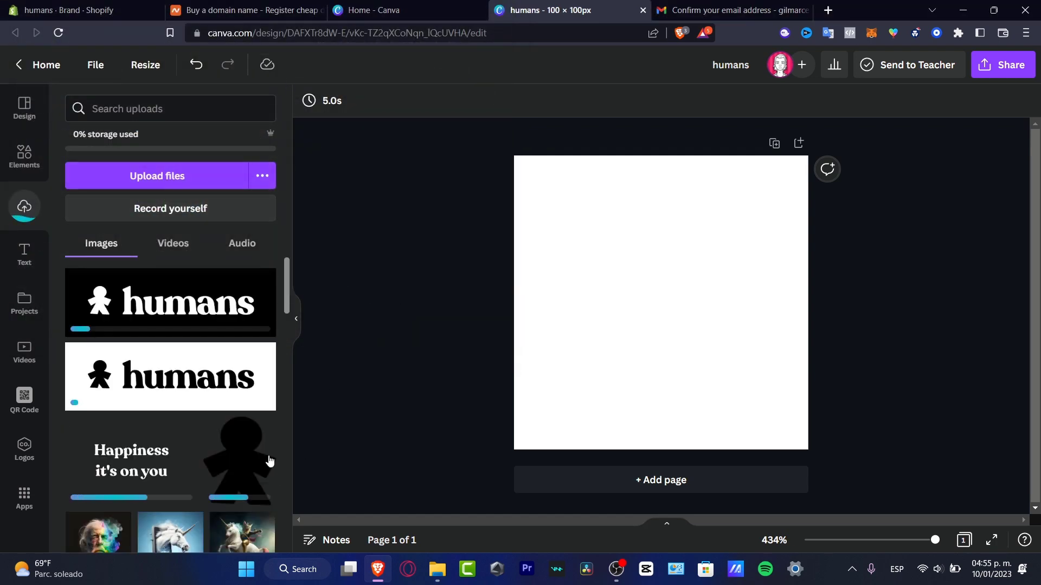
left_click(242, 469)
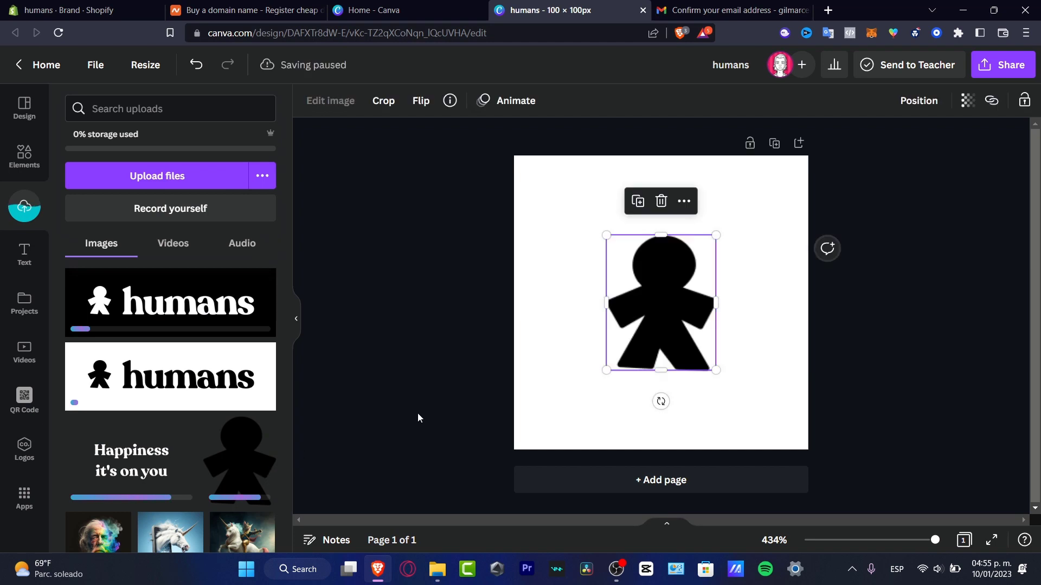
left_click_drag(670, 337, 631, 337)
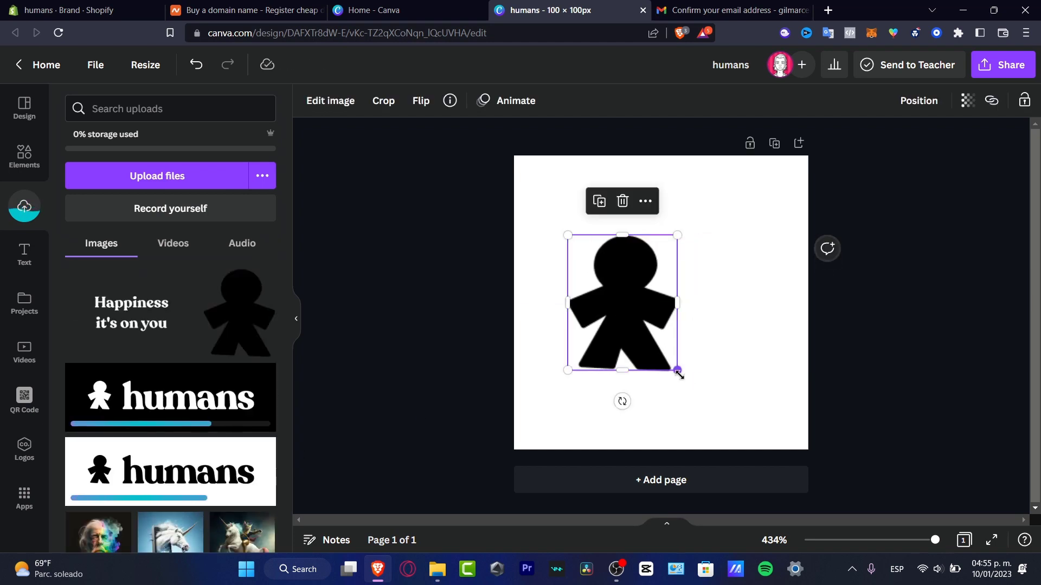
left_click_drag(676, 370, 641, 325)
left_click_drag(605, 278, 634, 308)
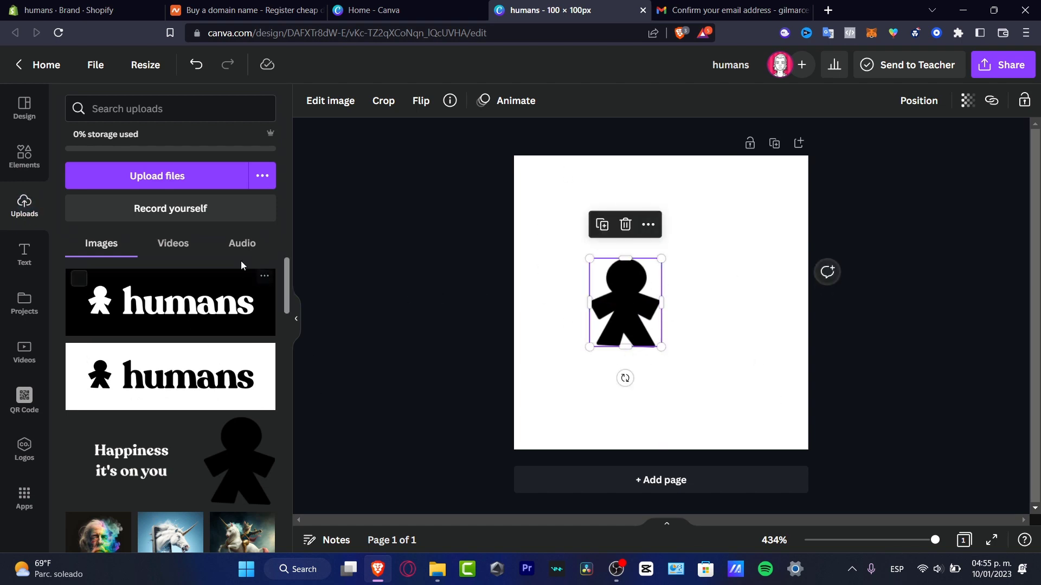
Add the humans wordmark, crop off its small figure, and align it beside the figure.
left_click(195, 387)
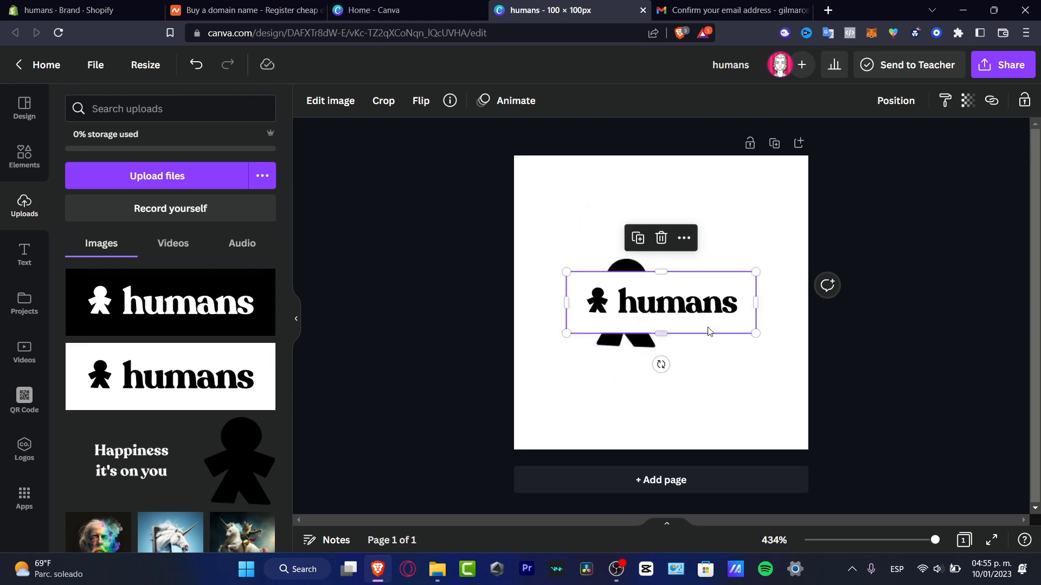
left_click_drag(563, 303, 617, 304)
left_click_drag(680, 310, 709, 310)
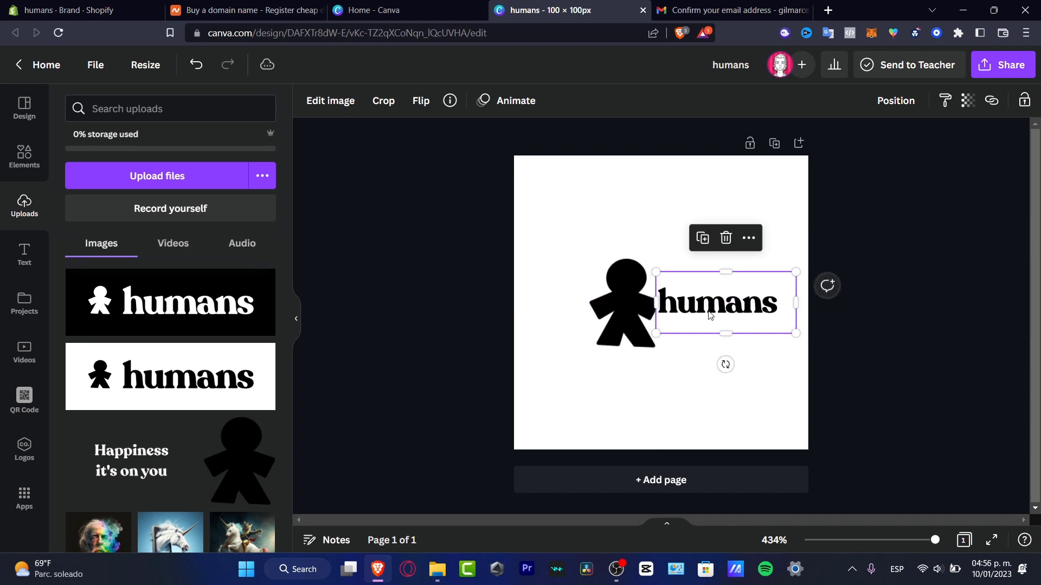
left_click(634, 298)
left_click_drag(634, 298, 623, 298)
left_click_drag(712, 311, 704, 310)
left_click_drag(621, 305, 621, 304)
left_click(678, 303)
right_click(677, 303)
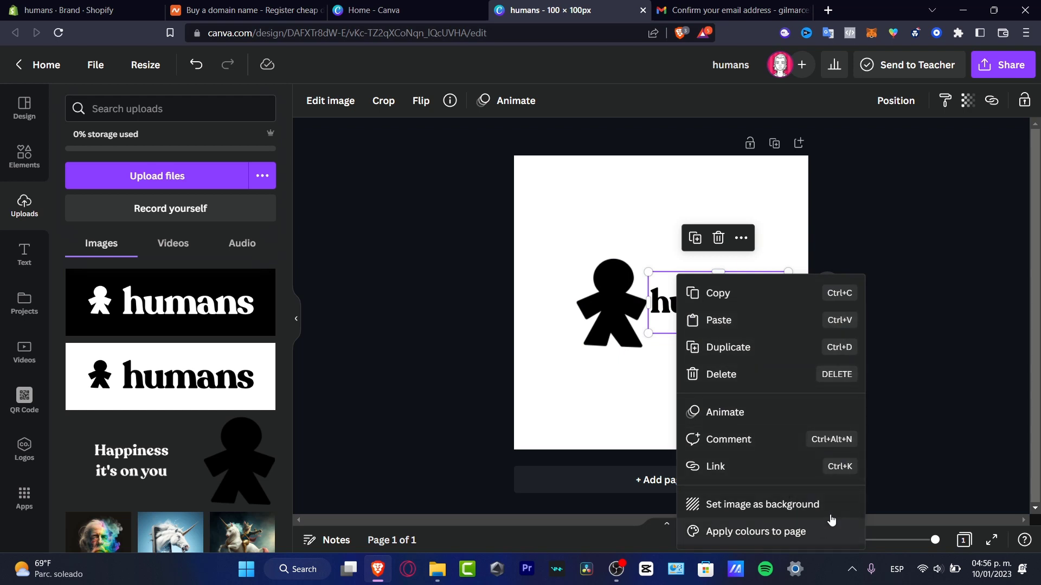
left_click(919, 420)
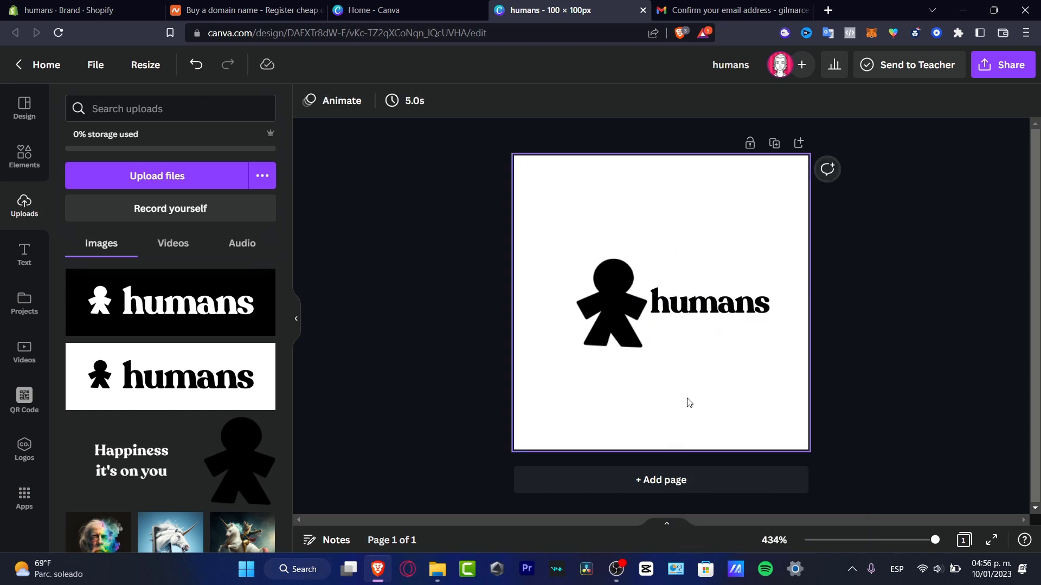
Download the design as a 138 × 138 px PNG named humans into Downloads.
left_click(1022, 65)
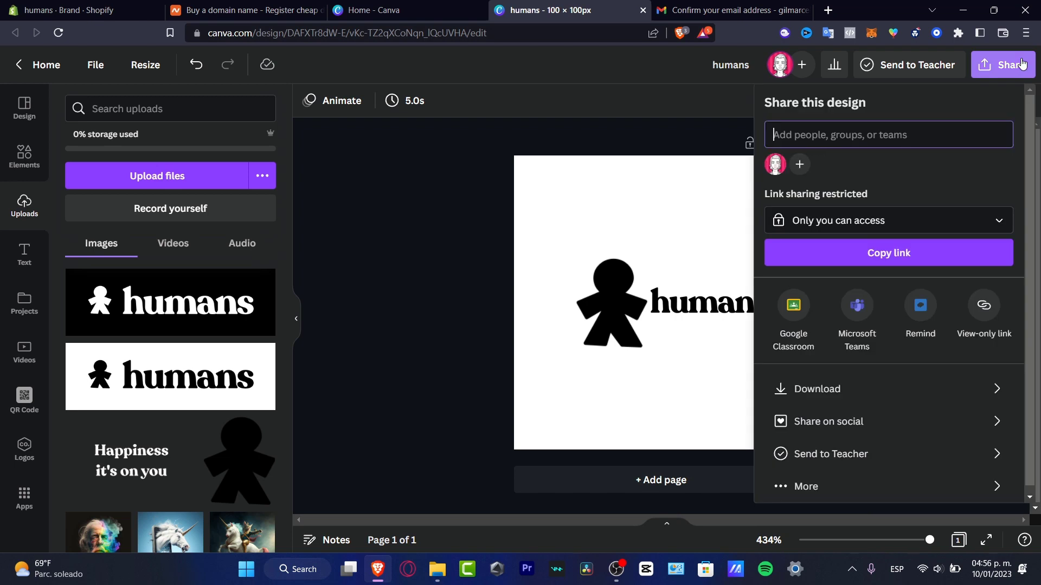
left_click(919, 396)
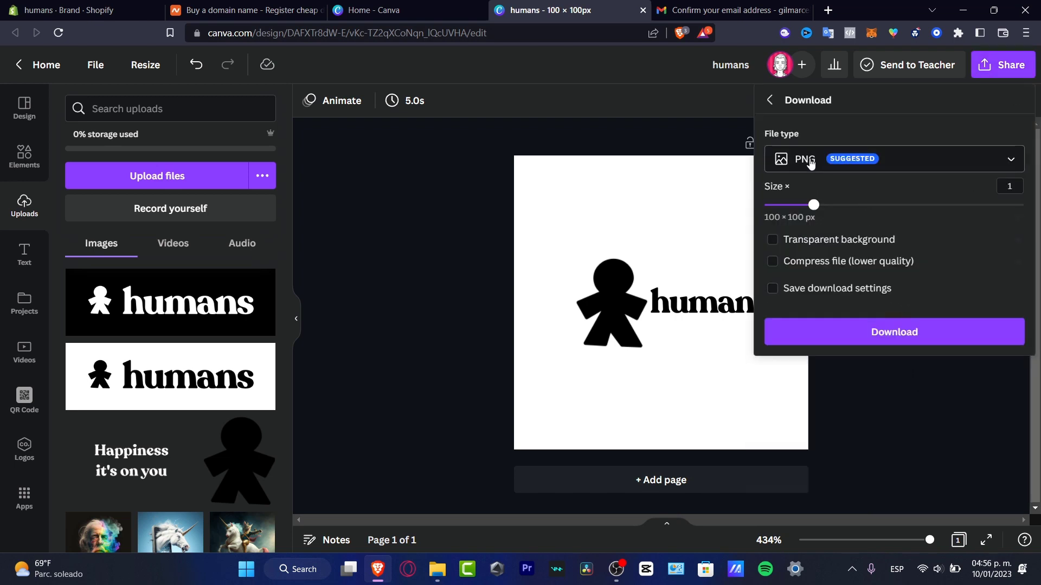
left_click_drag(817, 212, 847, 216)
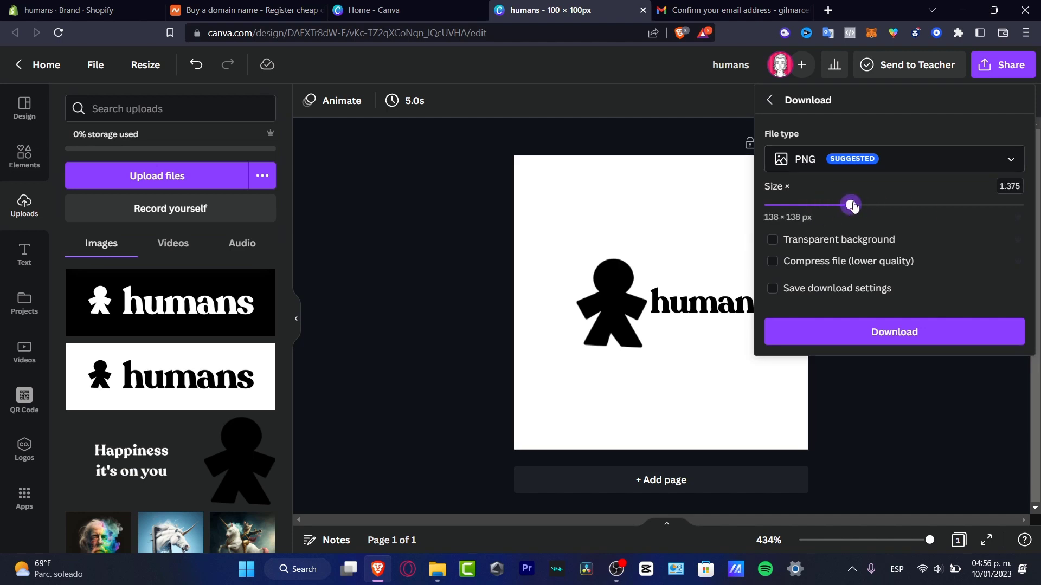
left_click(921, 326)
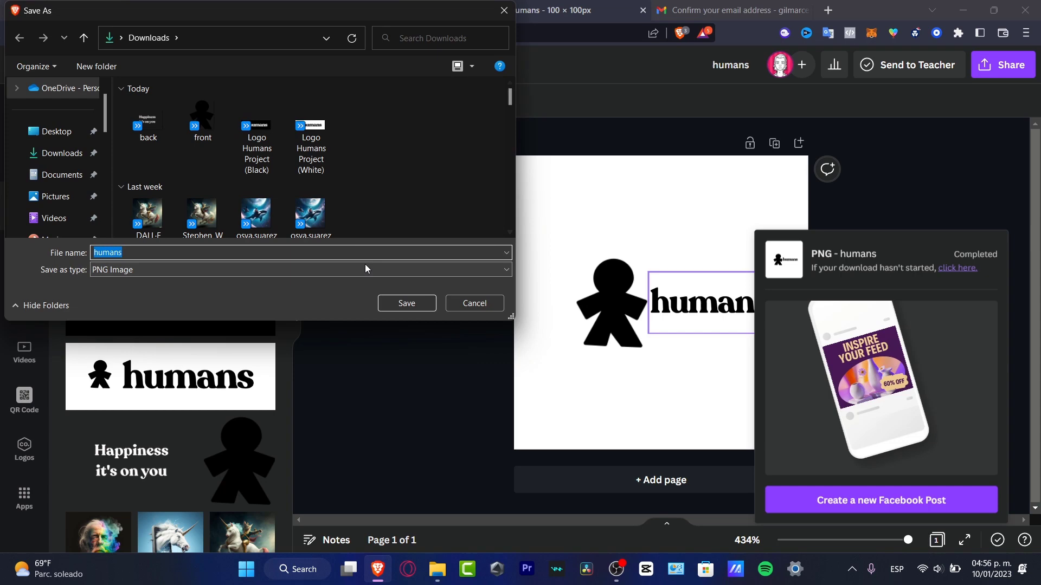
left_click(55, 154)
left_click(416, 307)
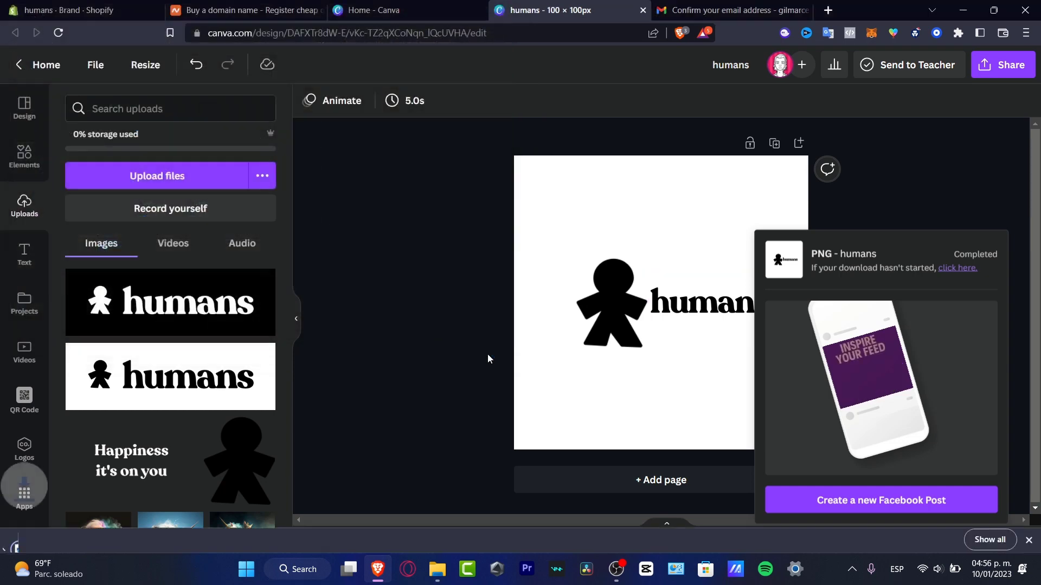
left_click(101, 6)
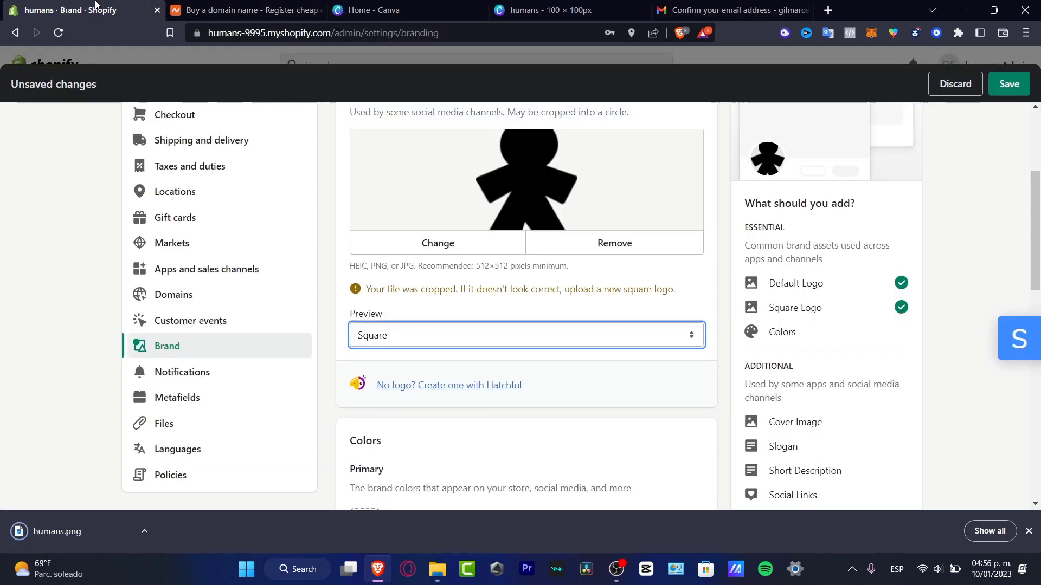
Replace the Shopify square logo with the uploaded humans.png image.
scroll(472, 325, "up", 4)
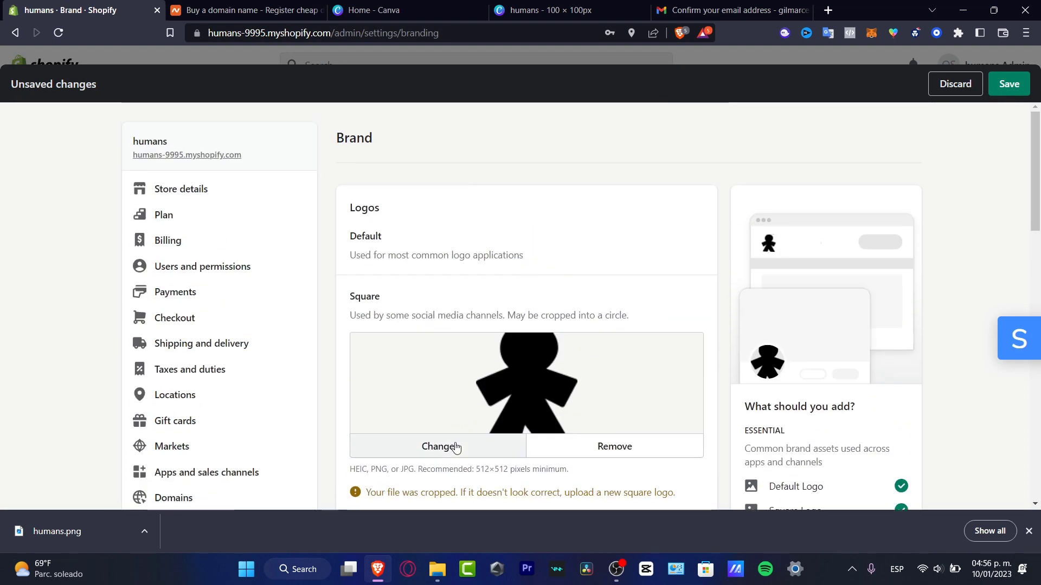
left_click(455, 447)
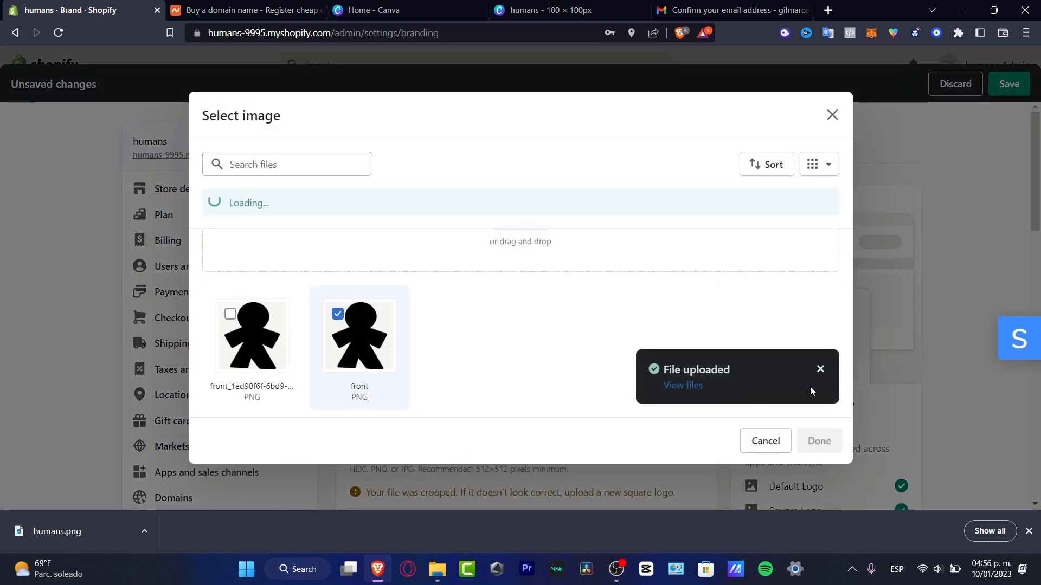
left_click(503, 220)
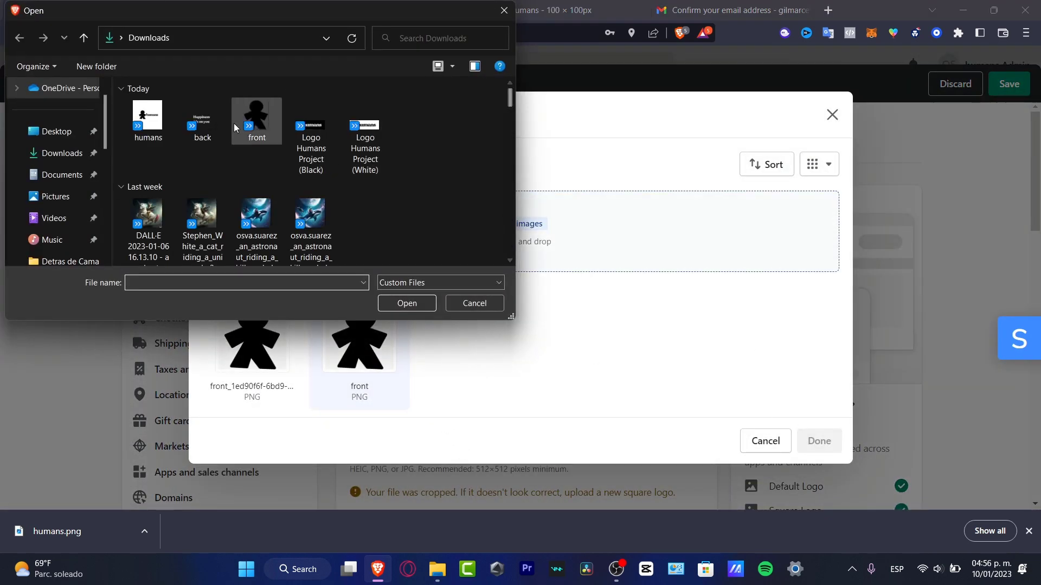
left_click(148, 119)
left_click(407, 303)
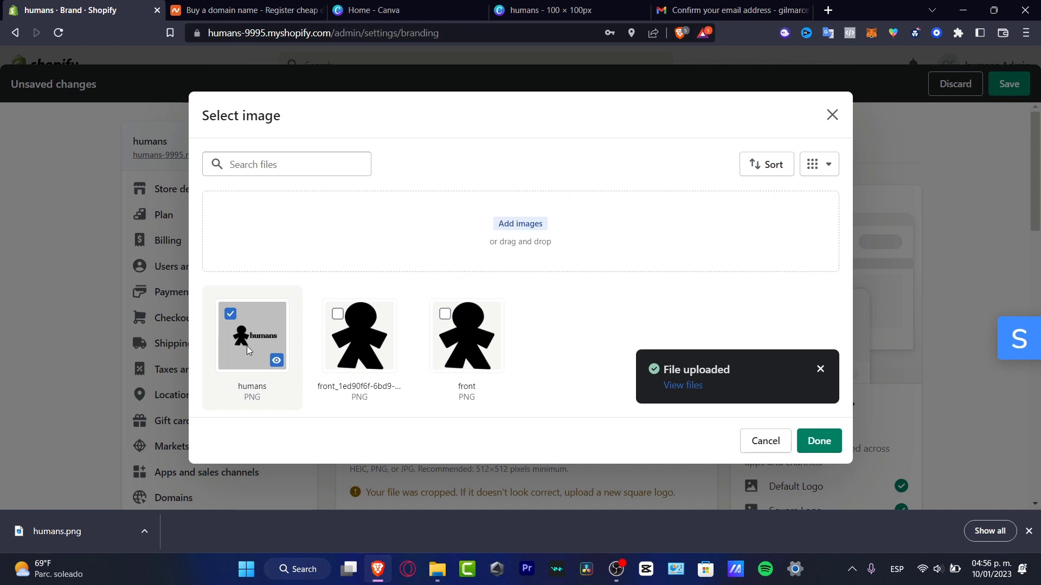
left_click(819, 441)
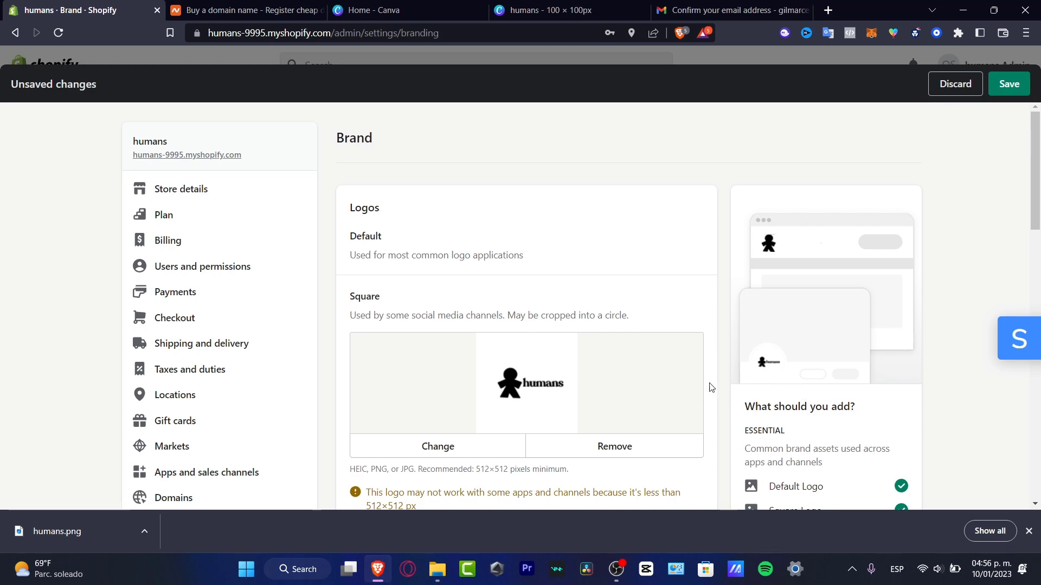
Highlight the warning that the logo is under 512×512 px and return to Canva's humans design.
scroll(711, 388, "down", 3)
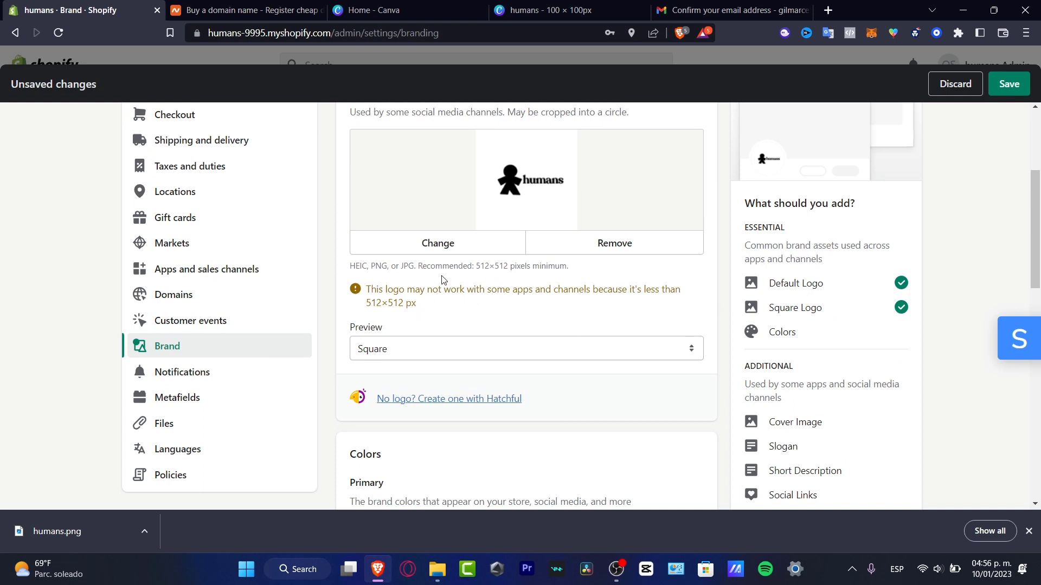
left_click_drag(415, 267, 556, 277)
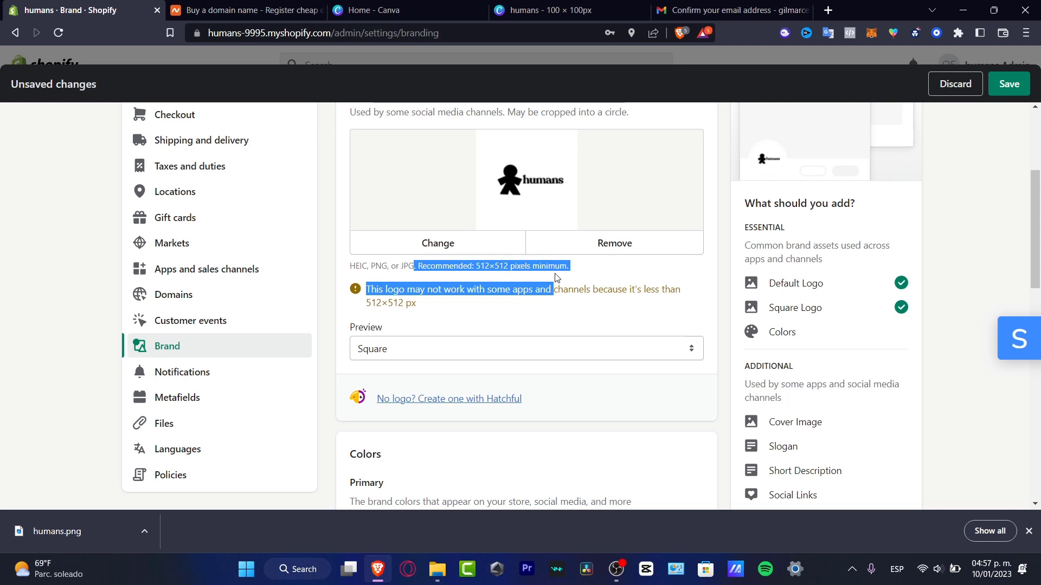
left_click(588, 7)
Resize the Canva humans design to 600 × 600 px.
left_click(979, 75)
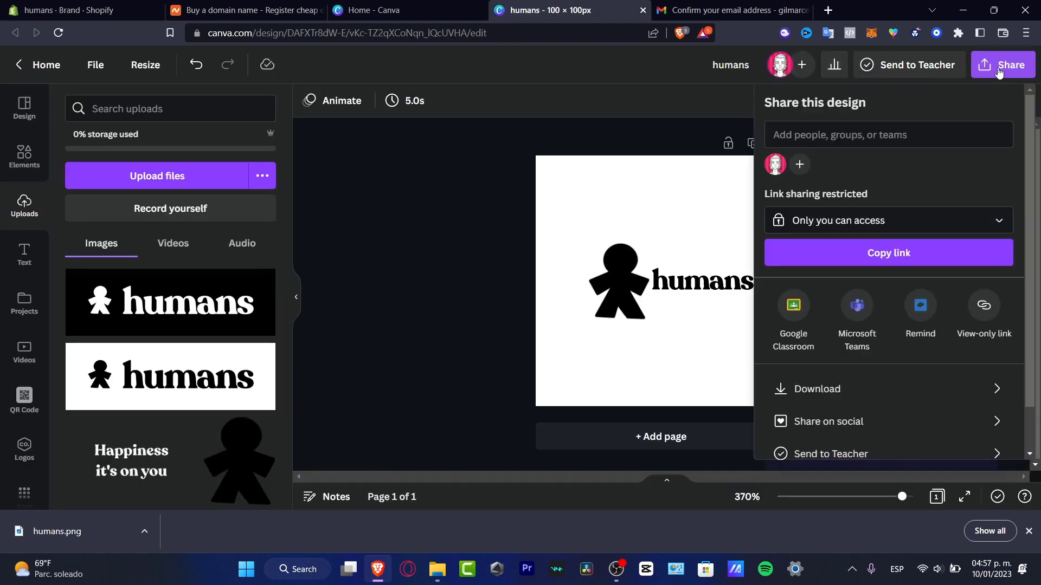
left_click(854, 399)
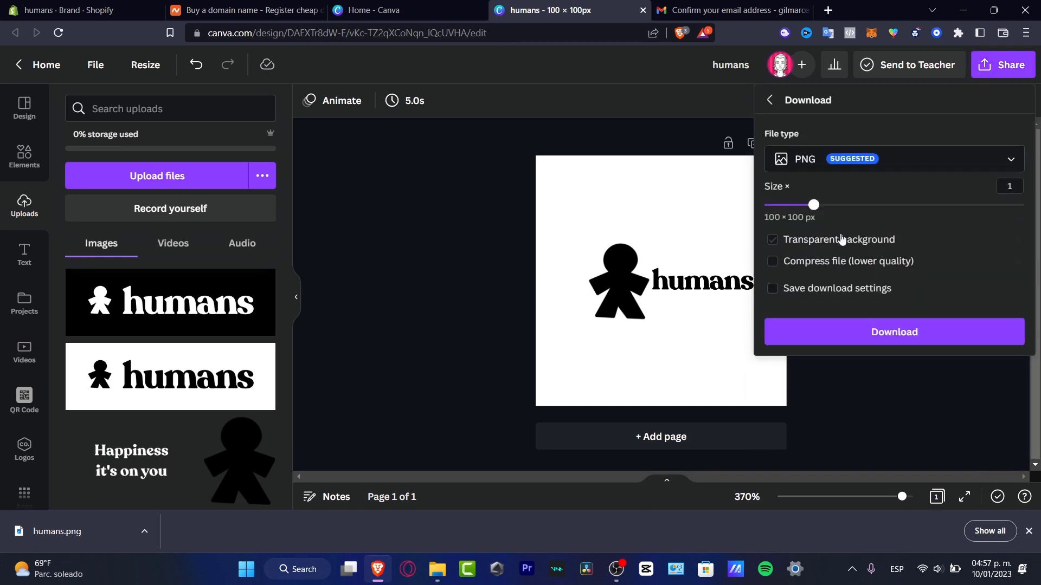
left_click_drag(813, 207, 951, 205)
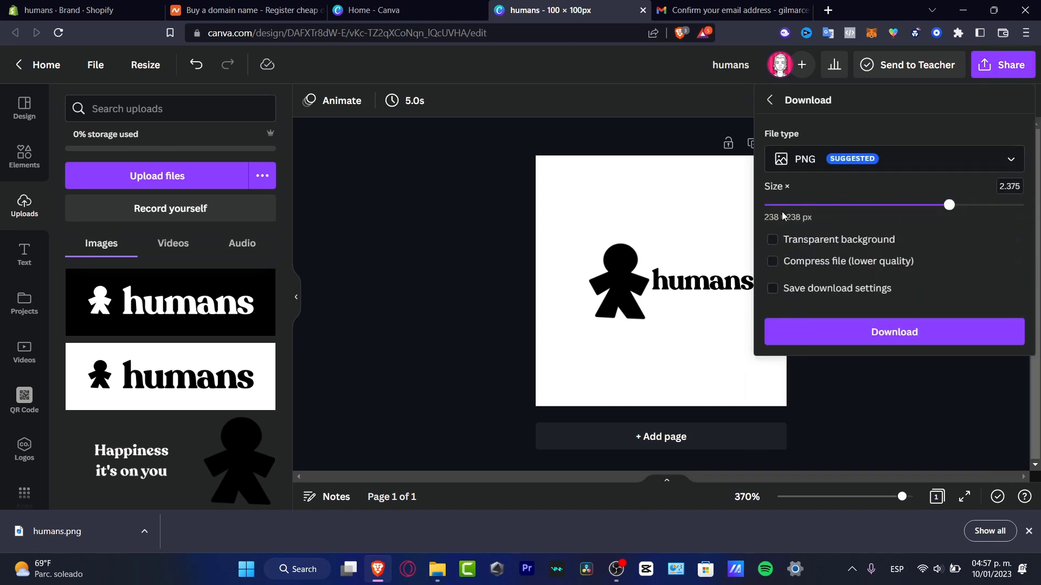
left_click(488, 307)
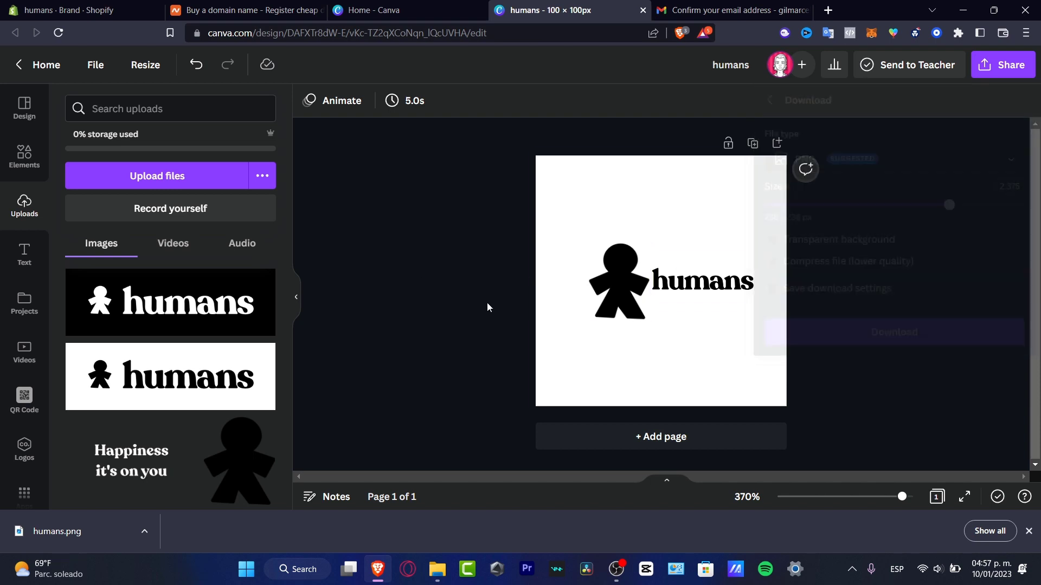
left_click(103, 66)
left_click(145, 65)
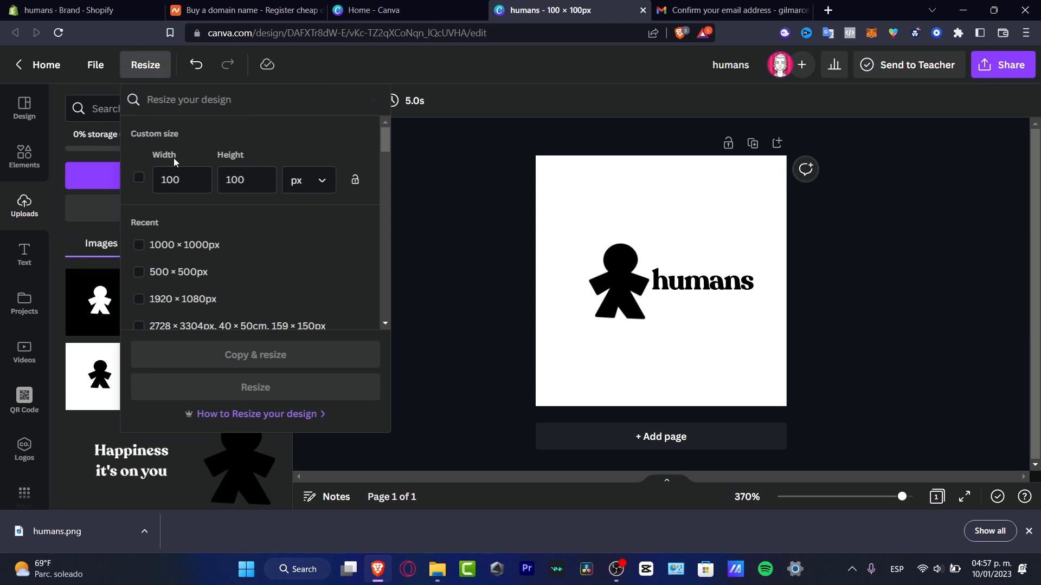
type("600")
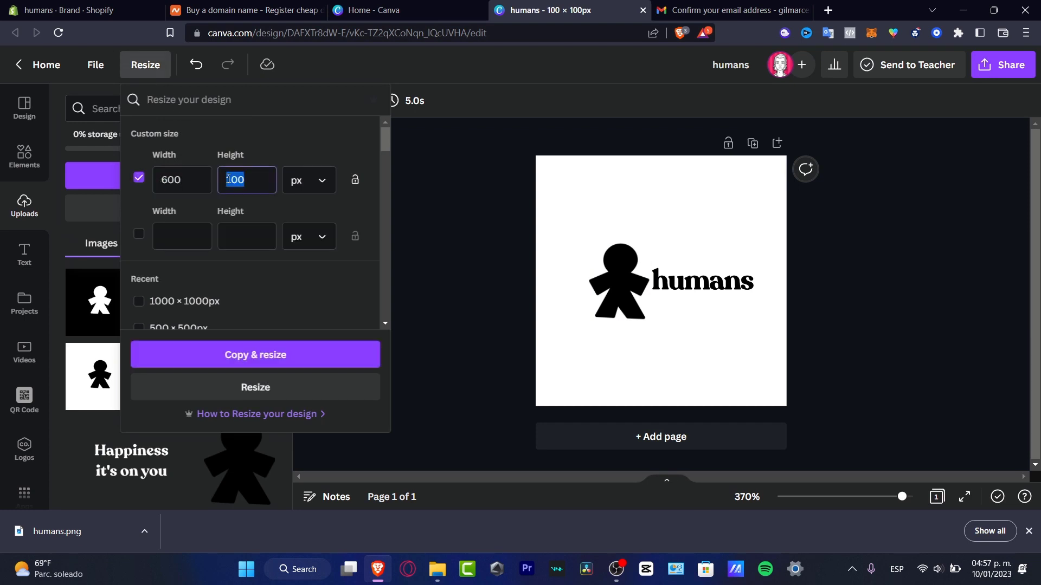
type("600")
left_click(316, 390)
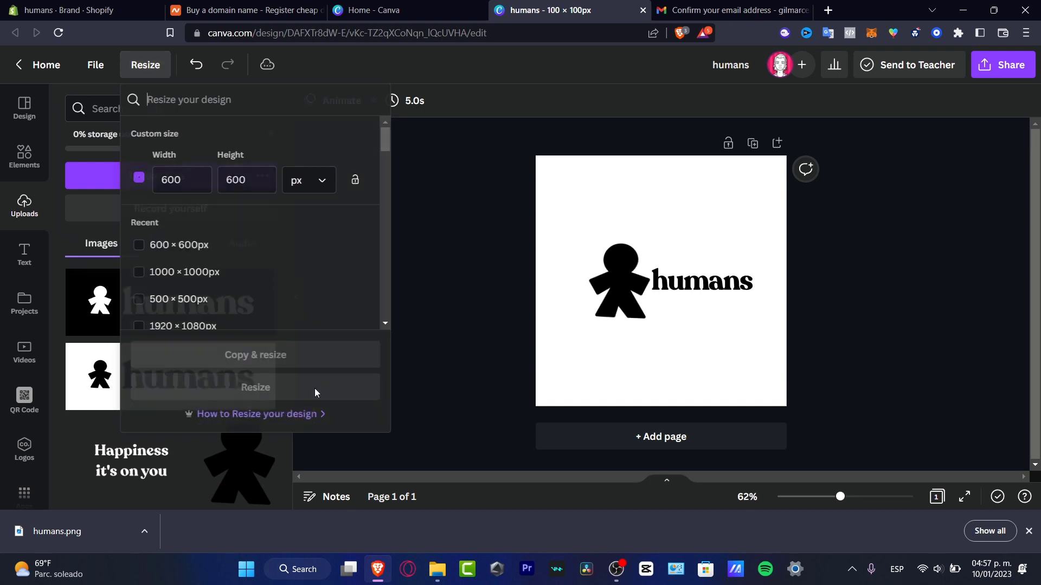
Download the resized design as a PNG, humans (1).png, and go back to Shopify.
left_click(1006, 65)
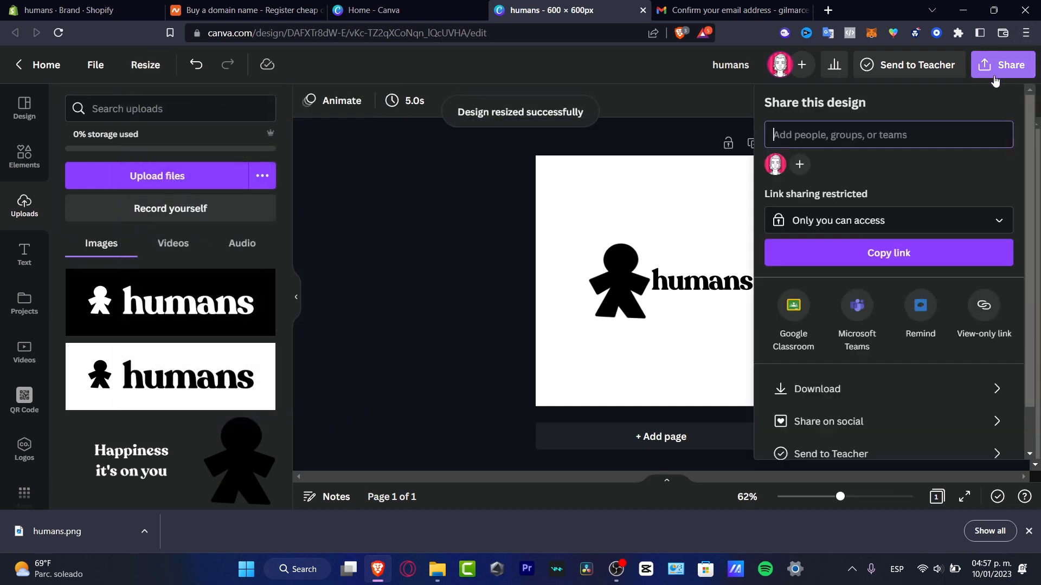
left_click(883, 388)
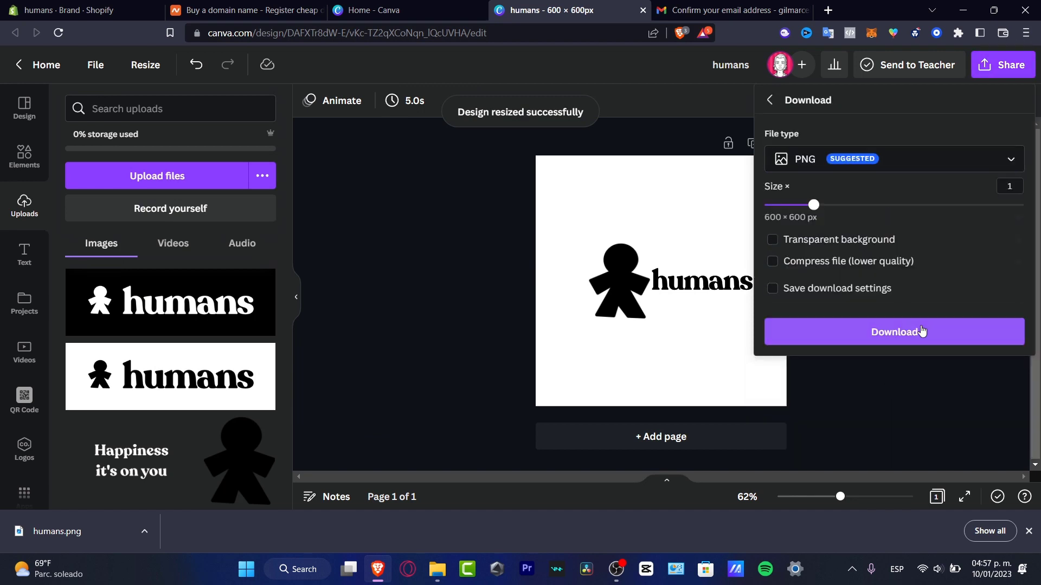
left_click(839, 206)
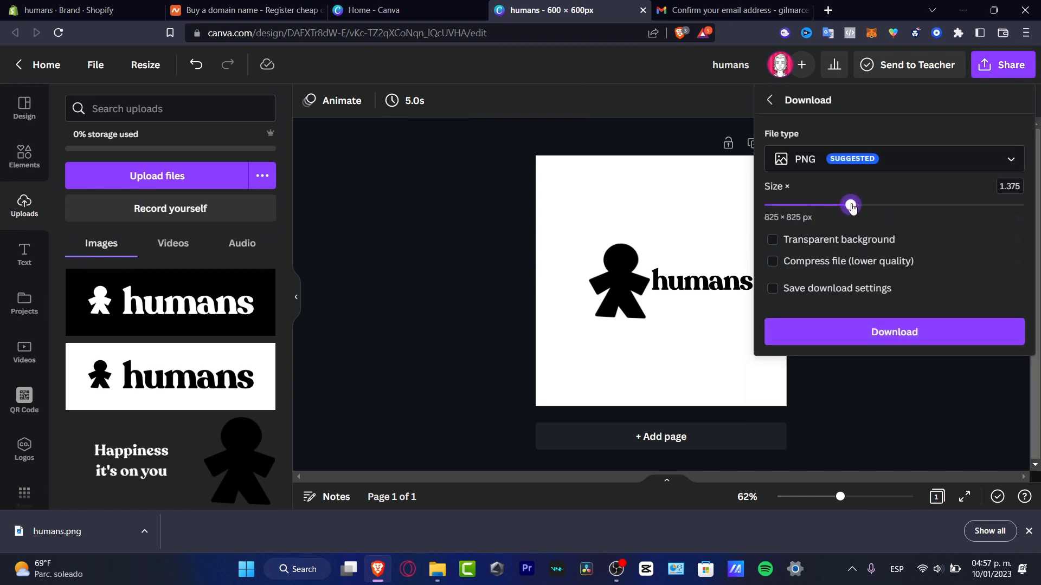
left_click(941, 339)
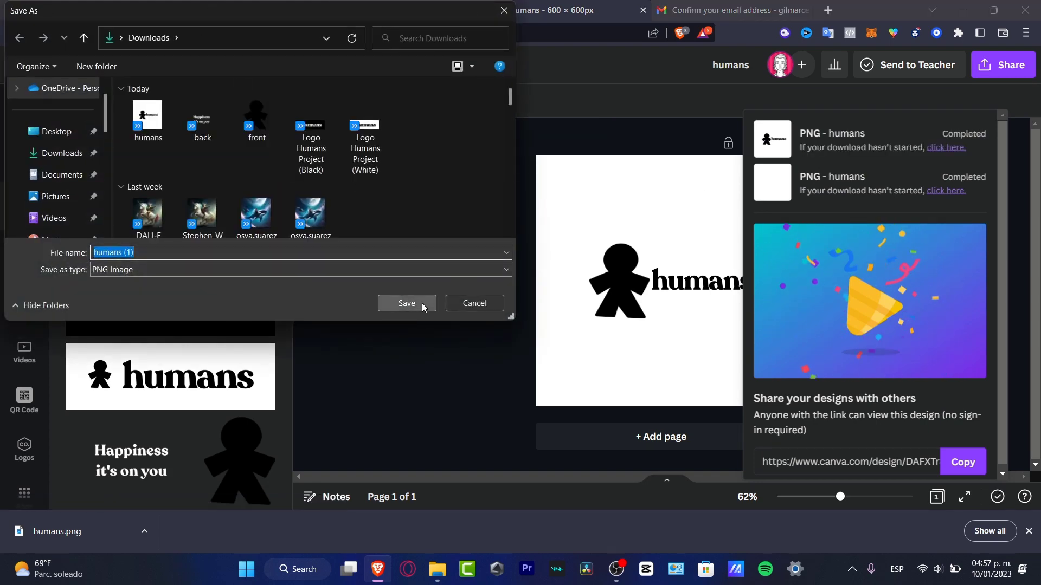
left_click(423, 308)
left_click(87, 9)
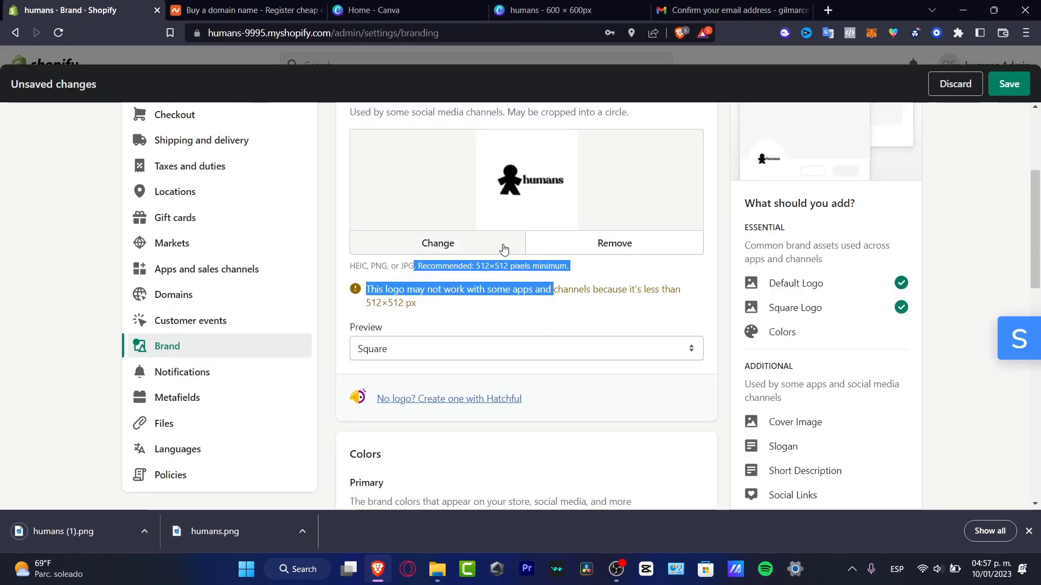
Replace the square logo with the newly uploaded humans (1).png.
left_click(534, 244)
scroll(571, 237, "up", 4)
left_click(432, 343)
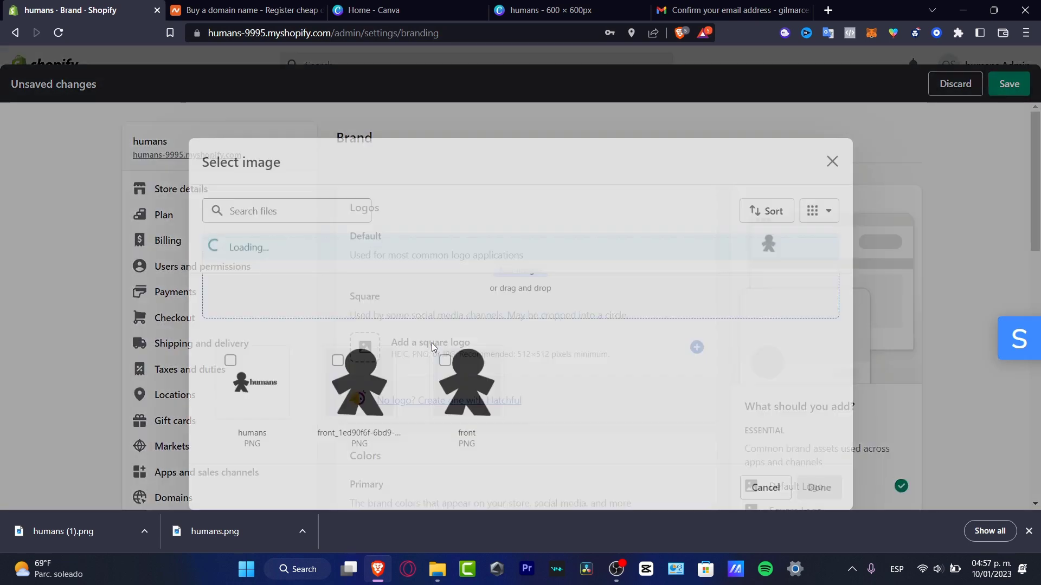
left_click(483, 242)
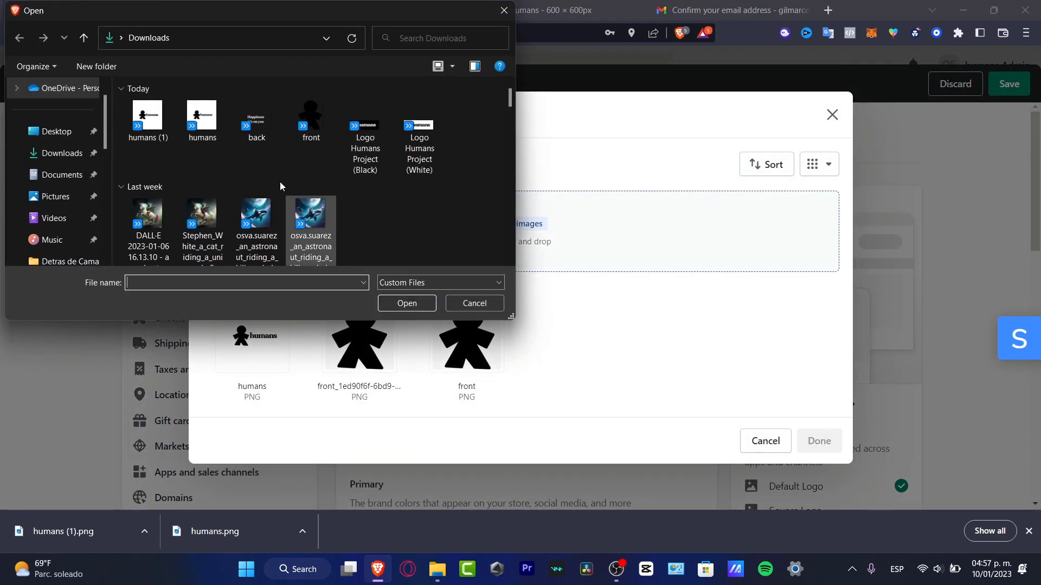
left_click(148, 117)
left_click(407, 303)
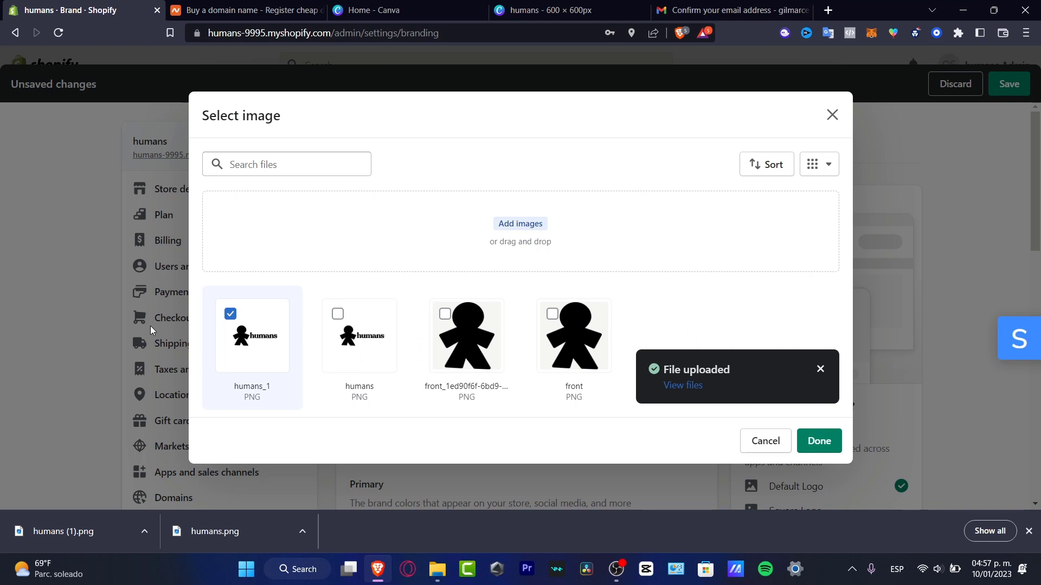
left_click(817, 439)
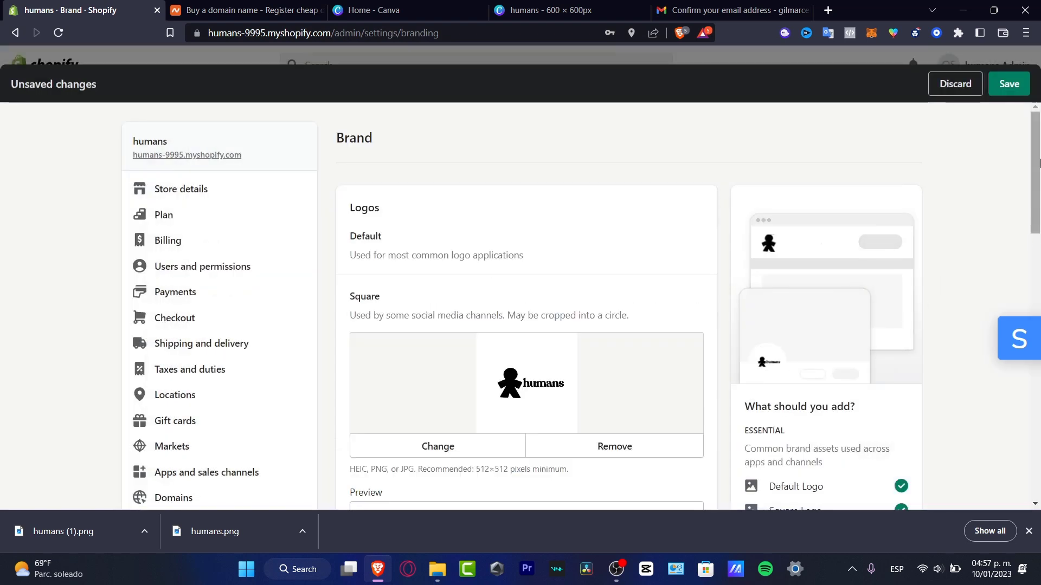
Set the square logo preview shape to Circle.
scroll(1040, 174, "down", 1)
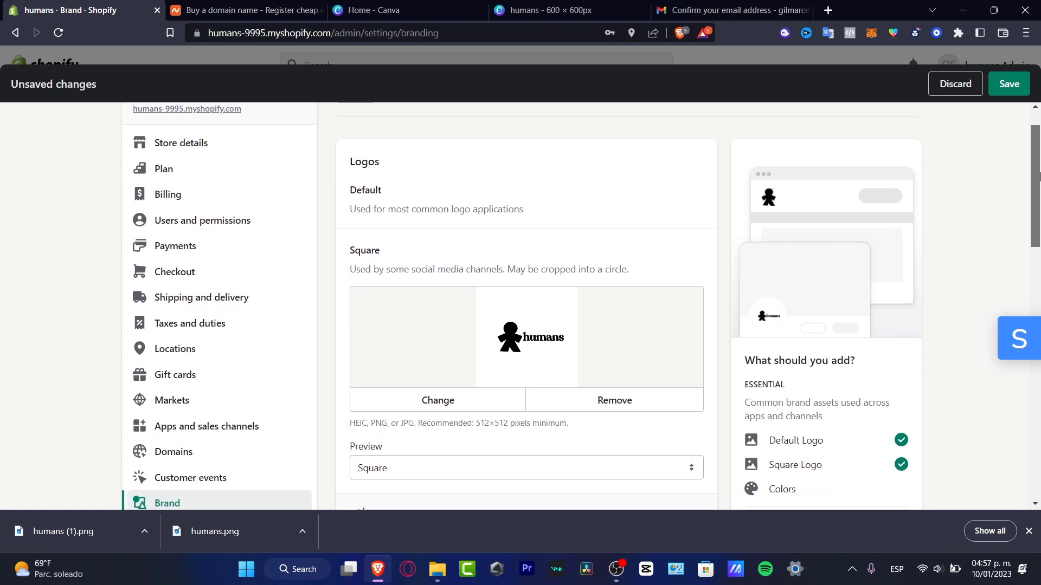
scroll(1039, 173, "down", 1)
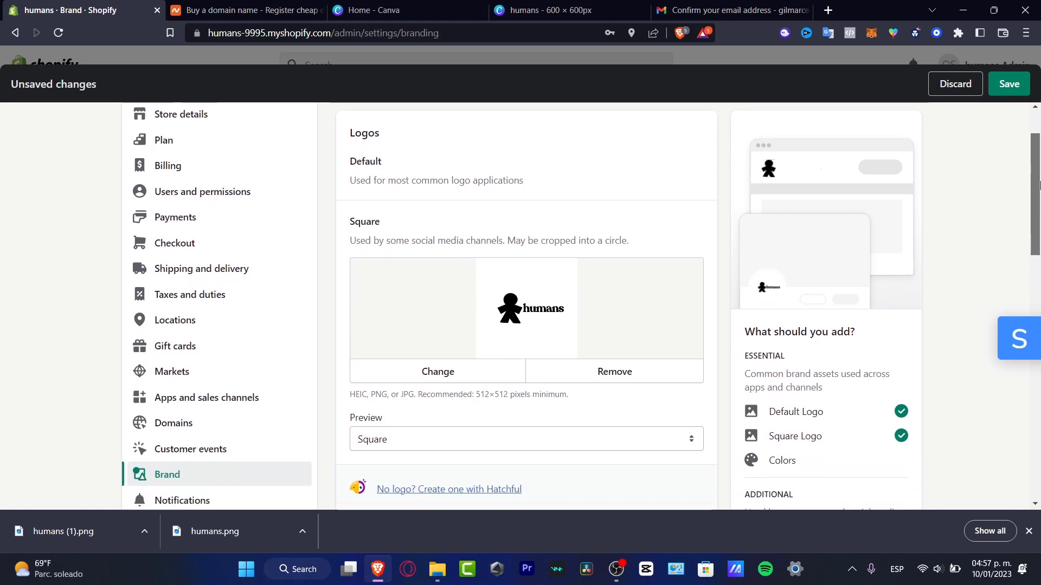
scroll(1039, 185, "down", 1)
left_click(407, 425)
left_click(426, 456)
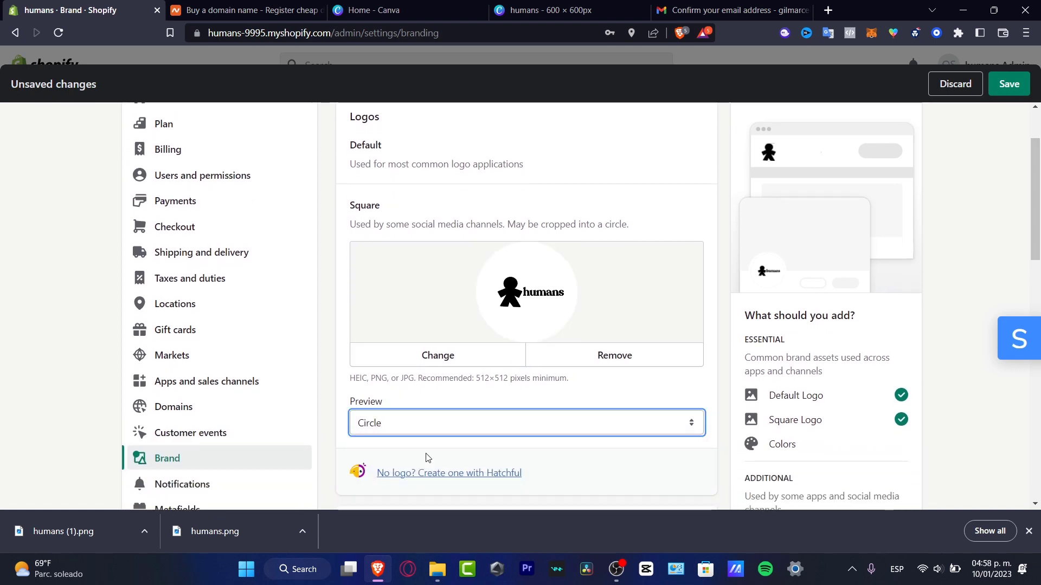
left_click_drag(1034, 243, 1034, 324)
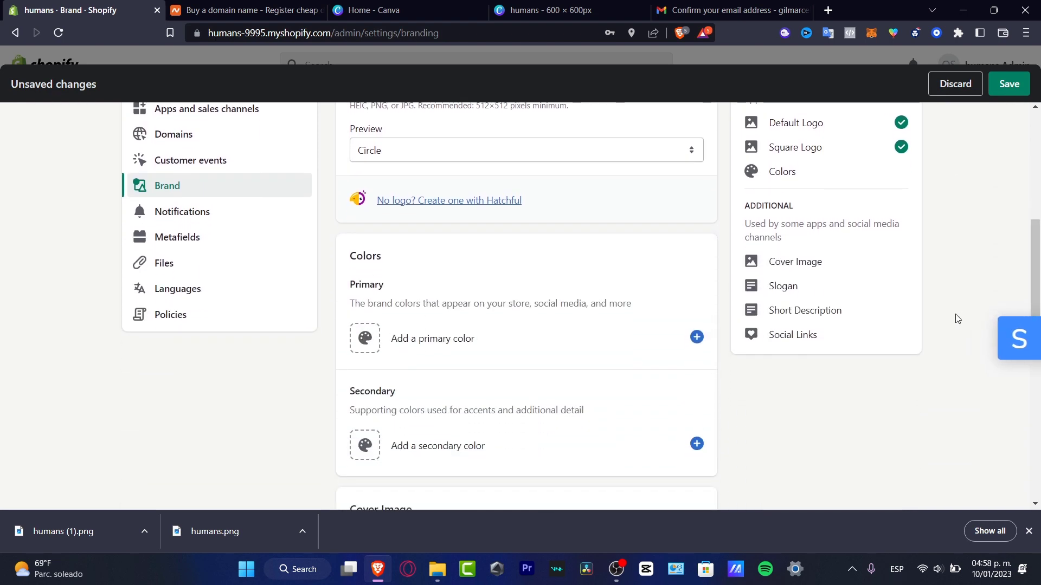
Set the primary brand colour to white #ffffff with a near-black contrasting colour.
left_click(425, 347)
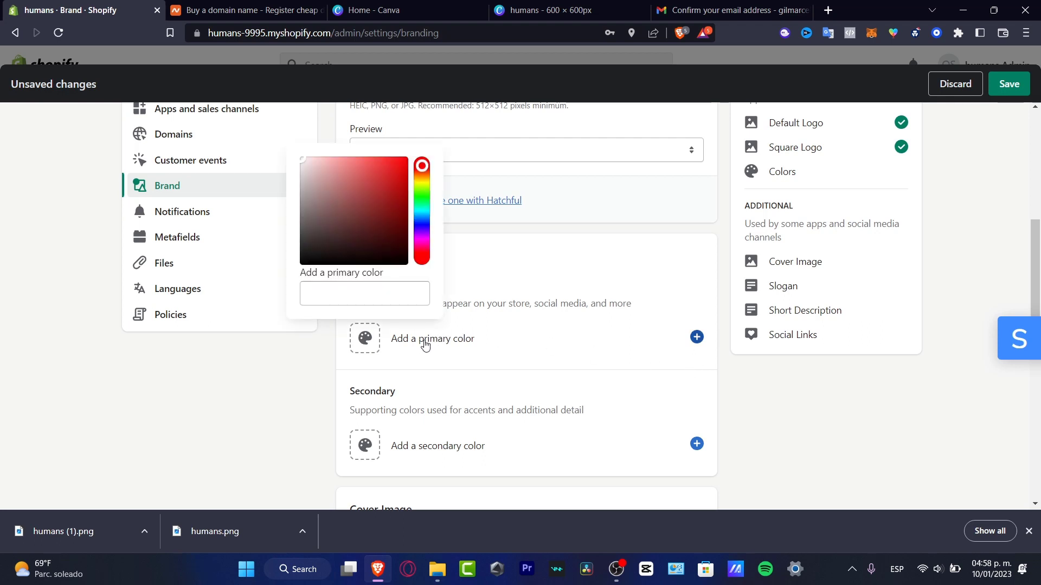
left_click_drag(375, 187, 280, 141)
left_click(257, 137)
left_click(358, 401)
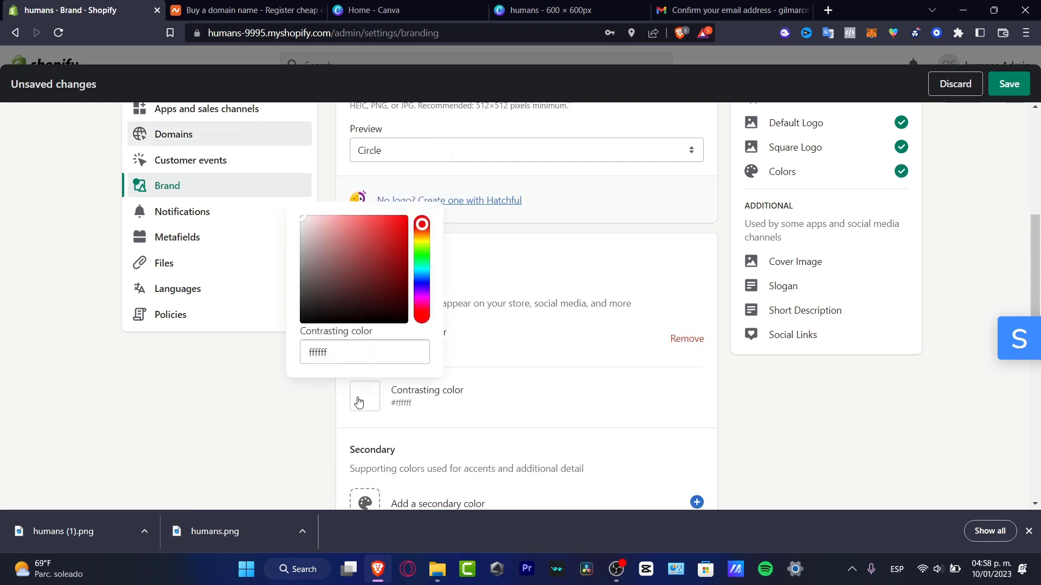
left_click_drag(369, 274, 281, 332)
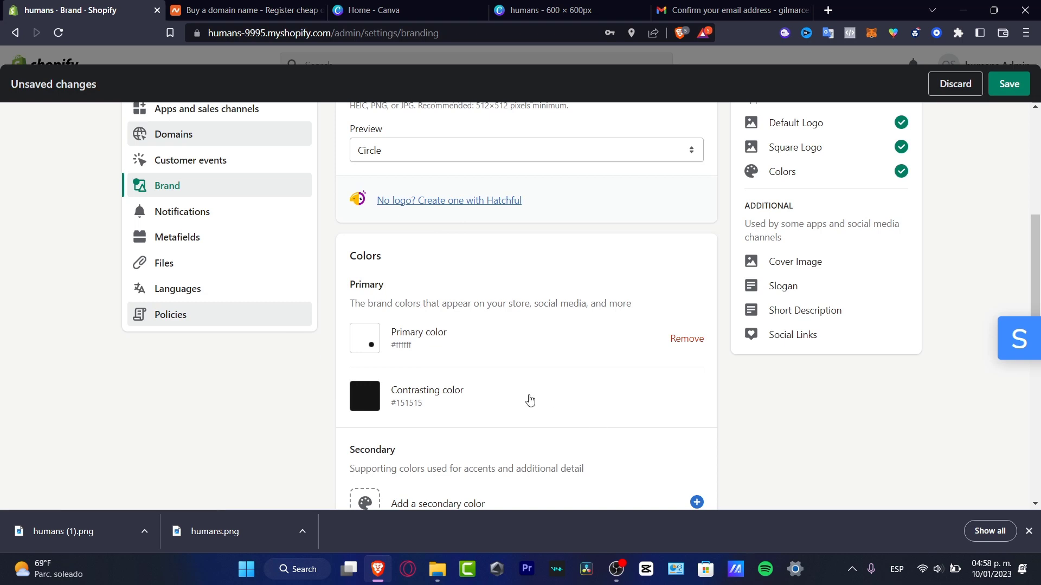
Add a mid-grey #888888 secondary colour with a white contrasting colour.
scroll(515, 399, "down", 3)
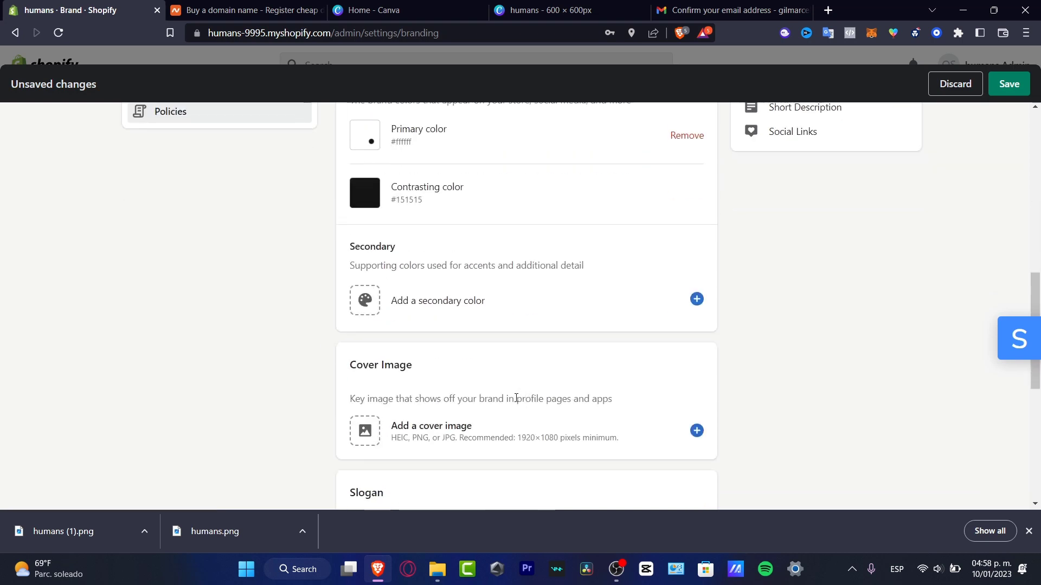
left_click(355, 309)
left_click_drag(351, 378, 183, 350)
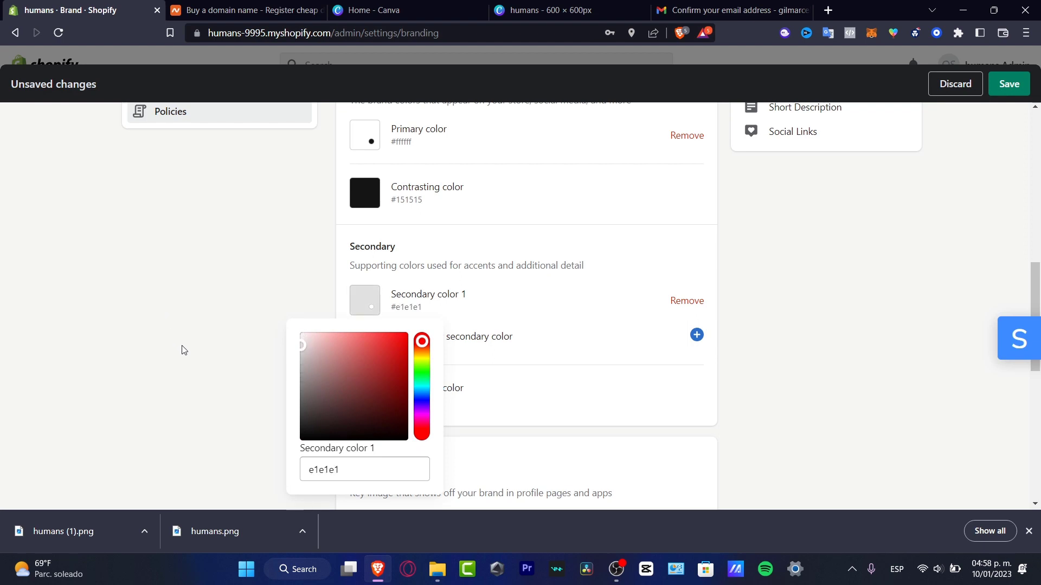
left_click_drag(191, 350, 278, 387)
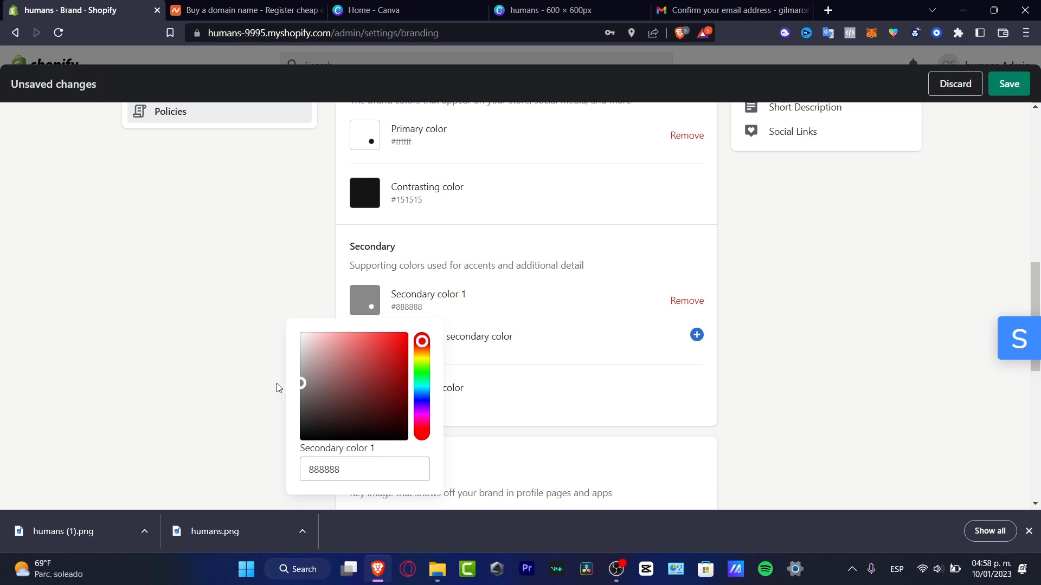
left_click(277, 387)
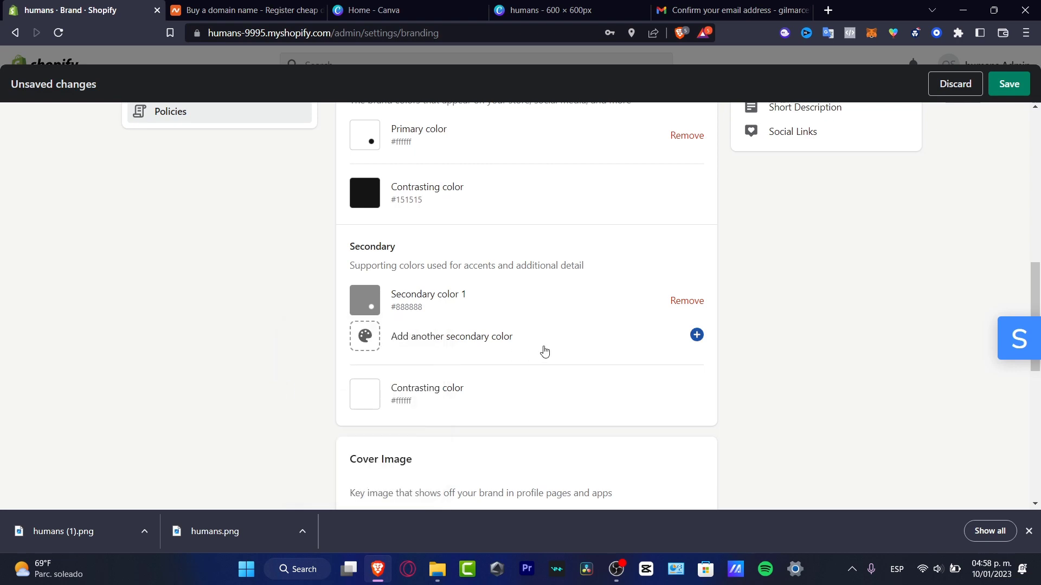
left_click(449, 395)
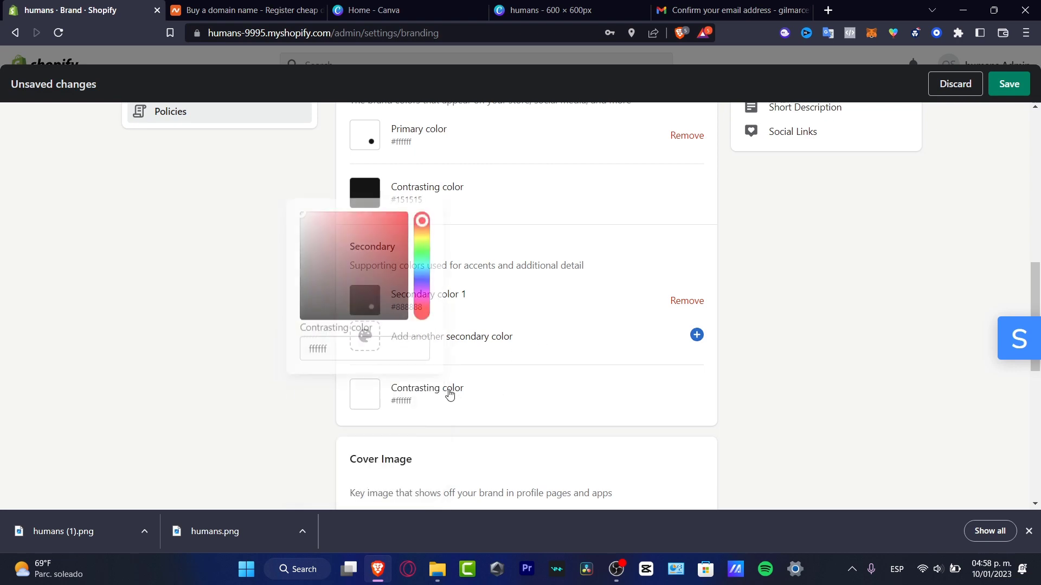
left_click(219, 401)
left_click(389, 394)
left_click_drag(305, 271, 279, 207)
left_click(221, 281)
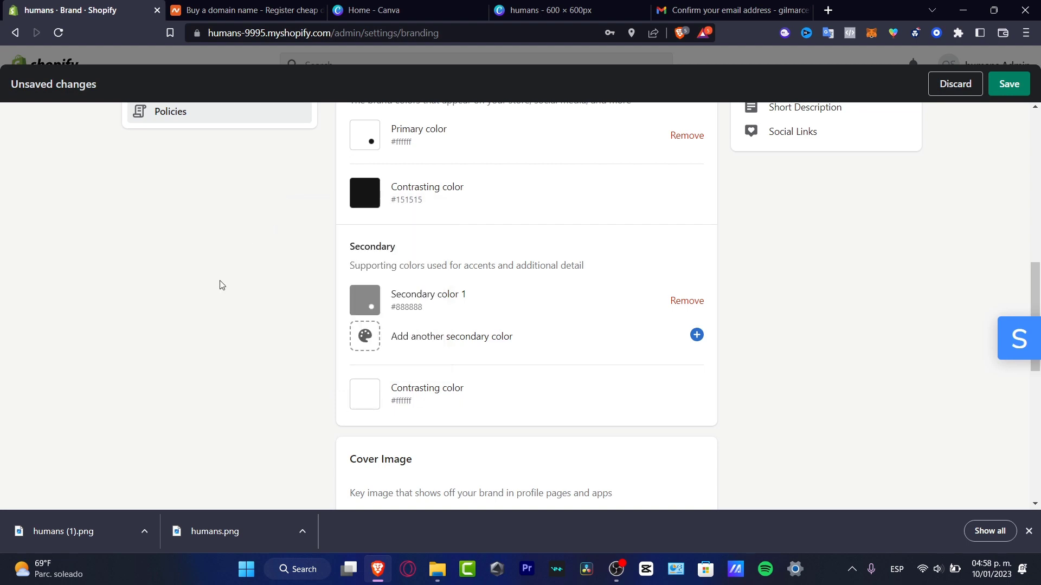
Add grey #6e6e6e as a second secondary colour and scroll to the Cover image section.
left_click(367, 346)
left_click_drag(300, 251, 290, 221)
left_click(194, 356)
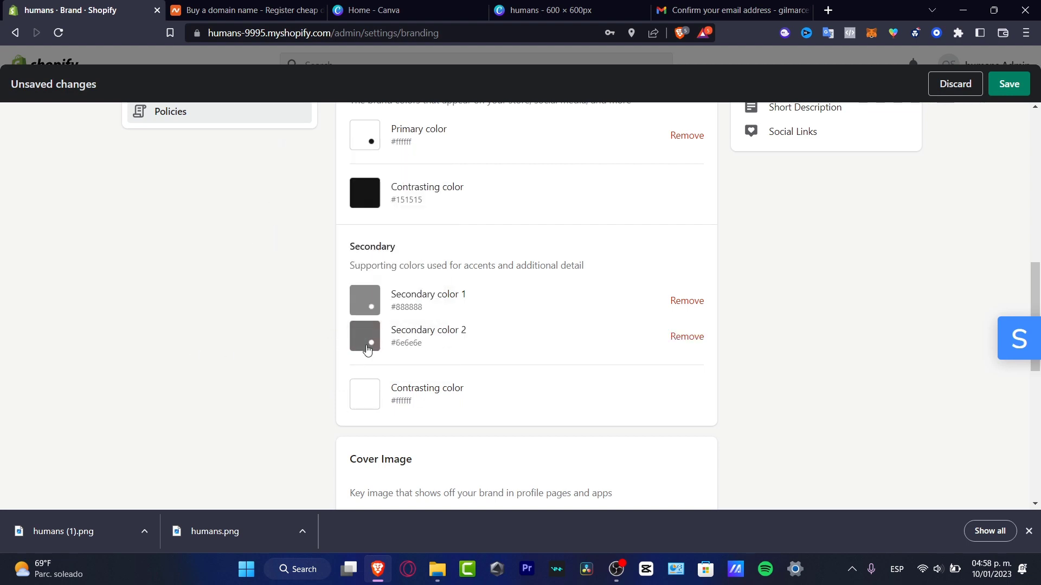
scroll(574, 381, "down", 4)
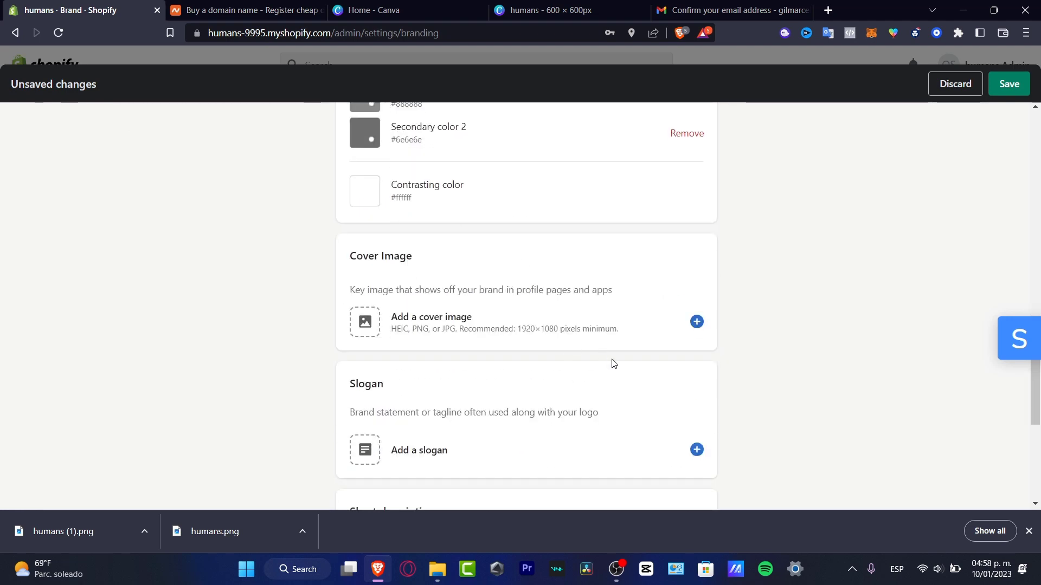
left_click_drag(369, 290, 581, 286)
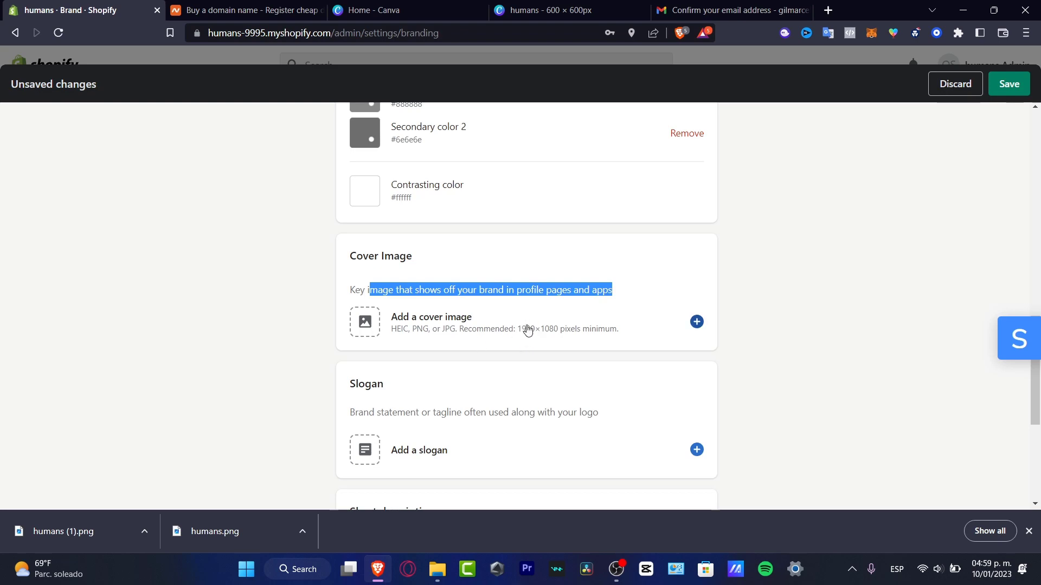
left_click(425, 331)
Cancel the cover image picker and bring up Canva's 600 × 600 px humans design.
left_click(502, 332)
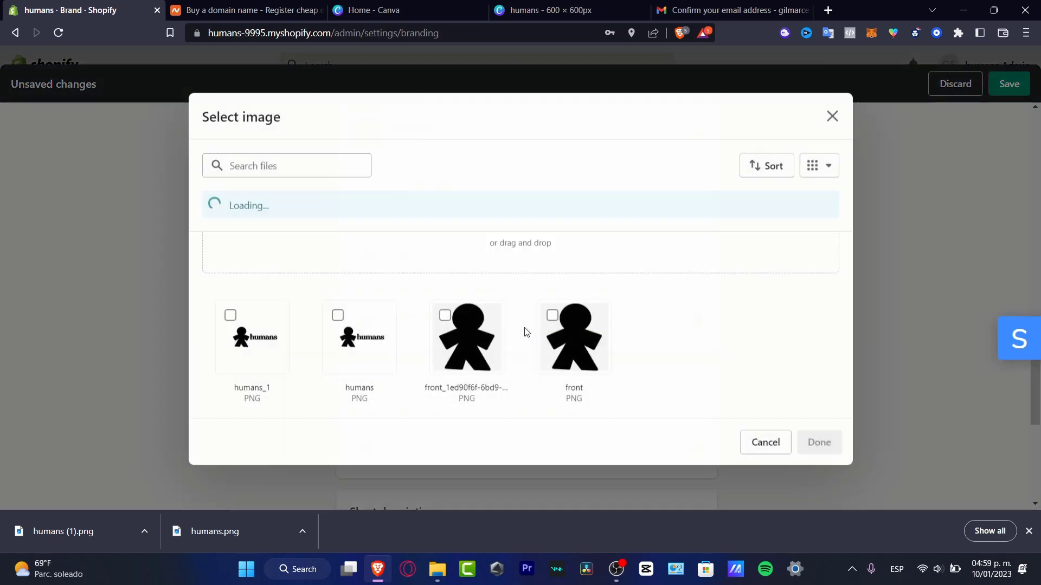
left_click(907, 343)
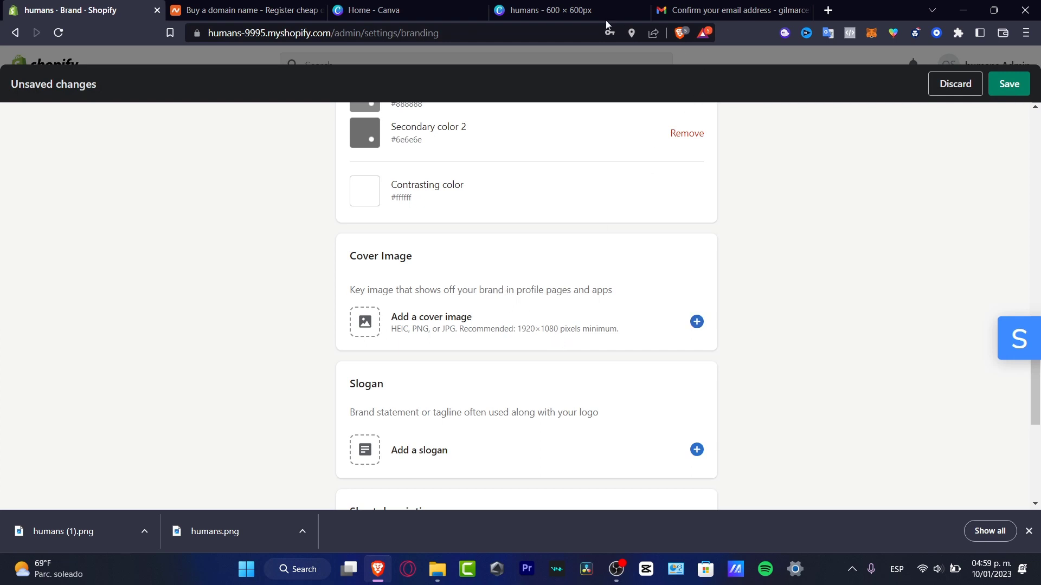
left_click(564, 7)
left_click(479, 171)
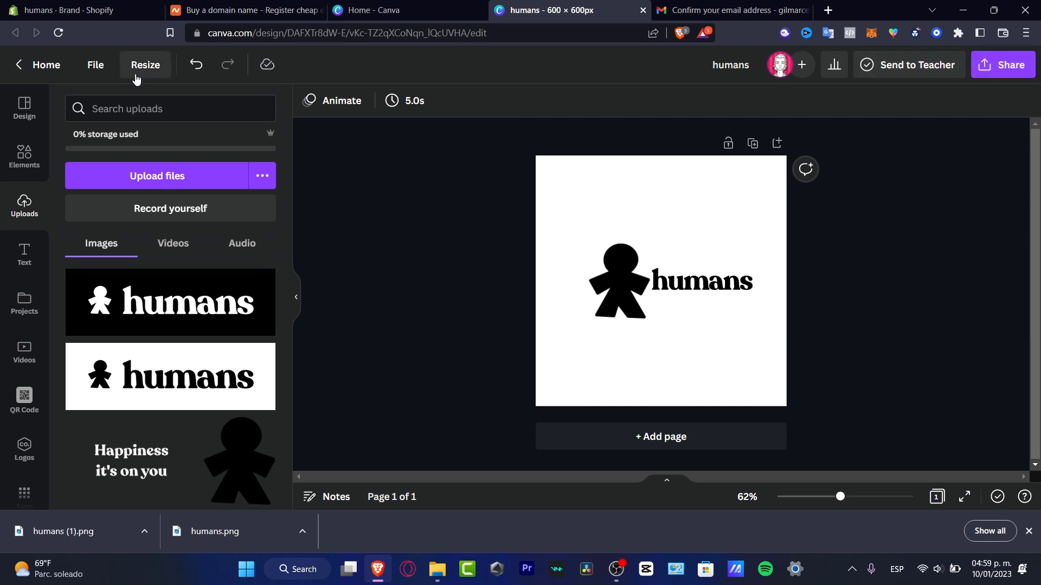
From Canva's home page, create a new blank 1920 × 1080 px design.
left_click(41, 65)
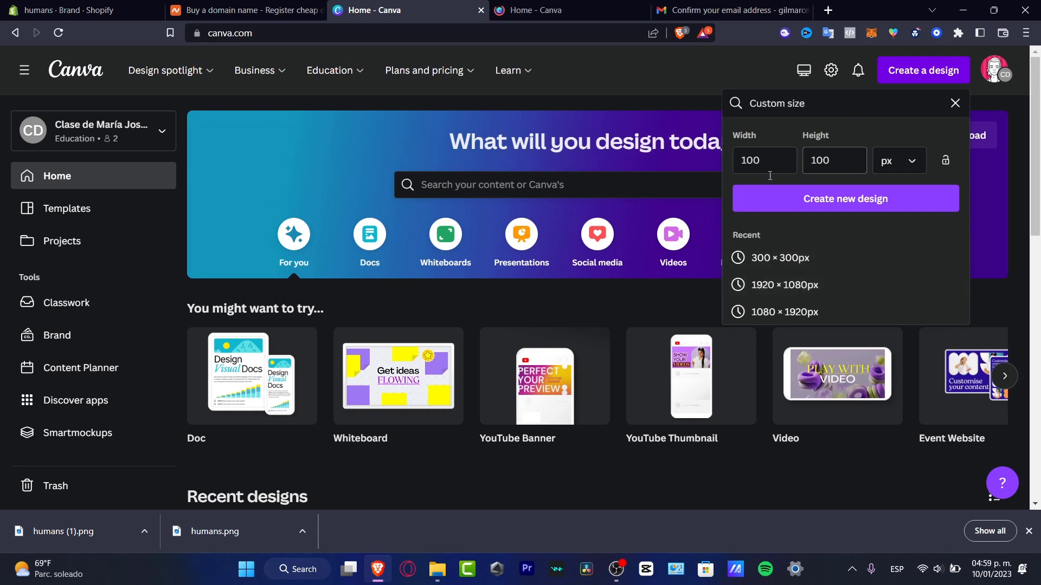
left_click(839, 282)
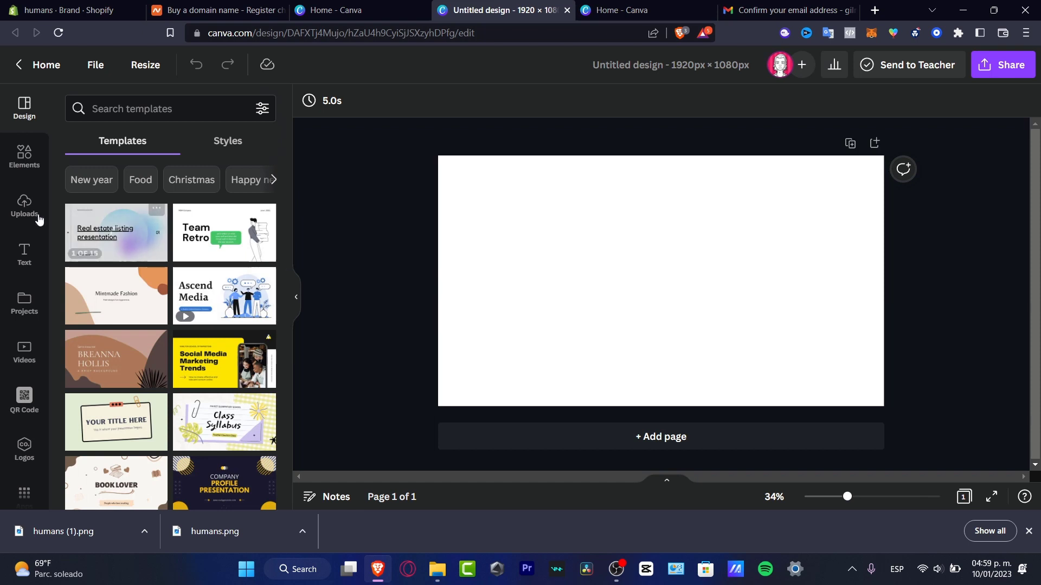
Add the humans logo from Uploads, shrink and centre it, and position the tagline image.
left_click(31, 167)
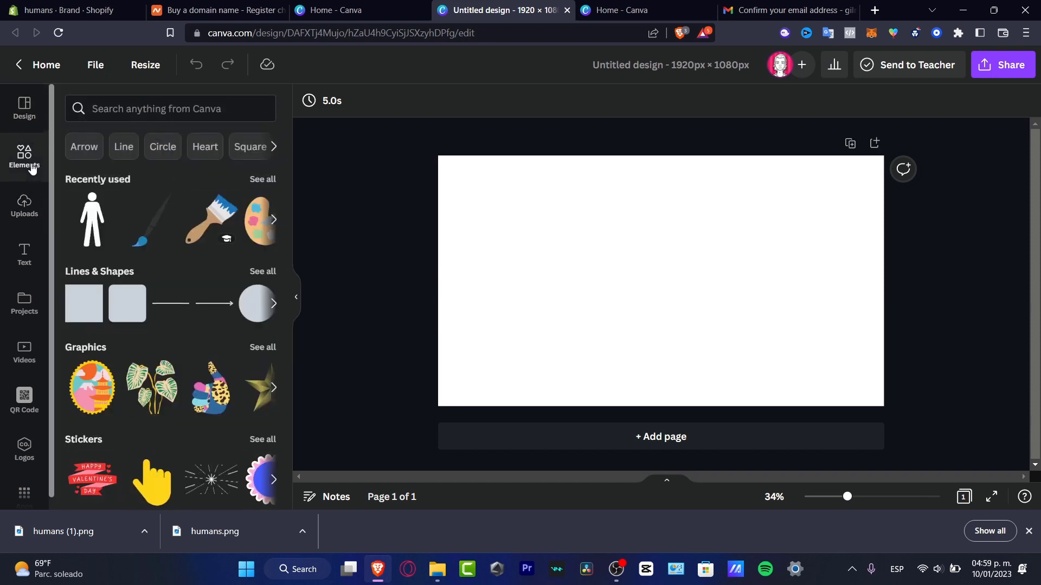
left_click(25, 206)
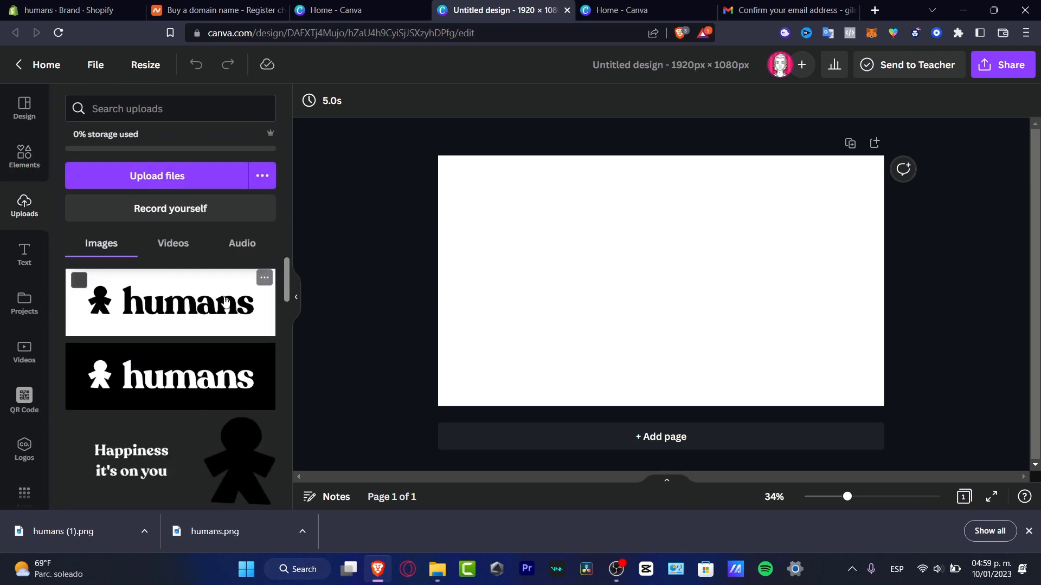
left_click(165, 314)
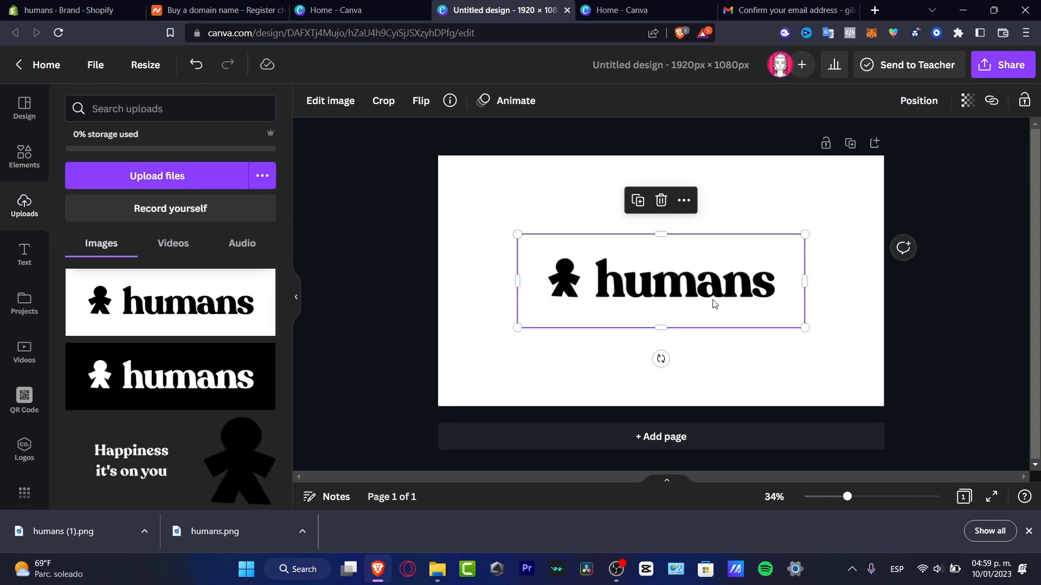
left_click_drag(713, 302, 697, 278)
left_click_drag(805, 328, 774, 311)
left_click_drag(692, 277, 714, 289)
left_click(607, 337)
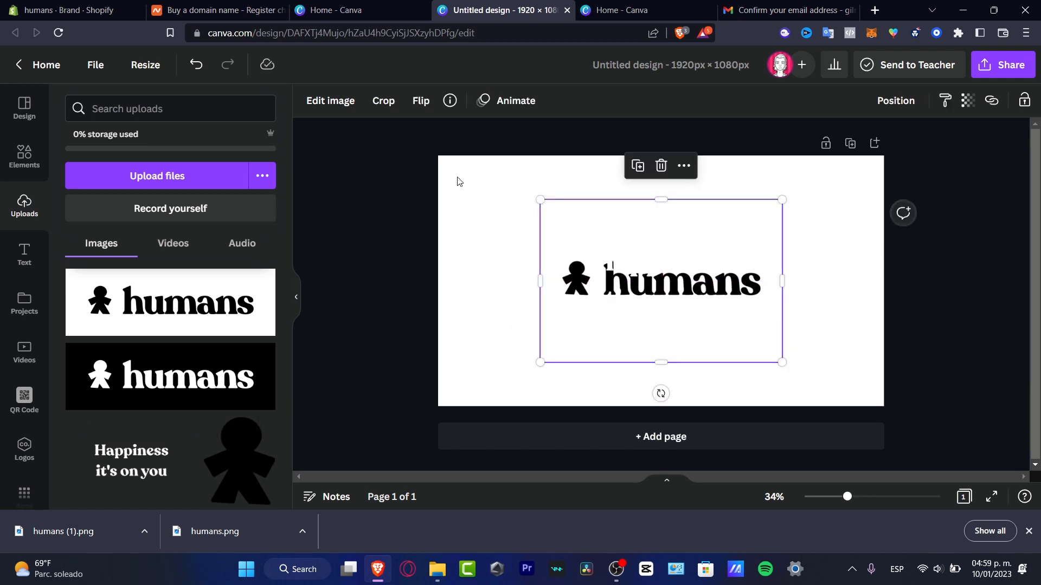
left_click_drag(666, 241, 723, 182)
Apply the Epic filter at intensity 100 to the tagline and shrink it beneath humans.
left_click(353, 108)
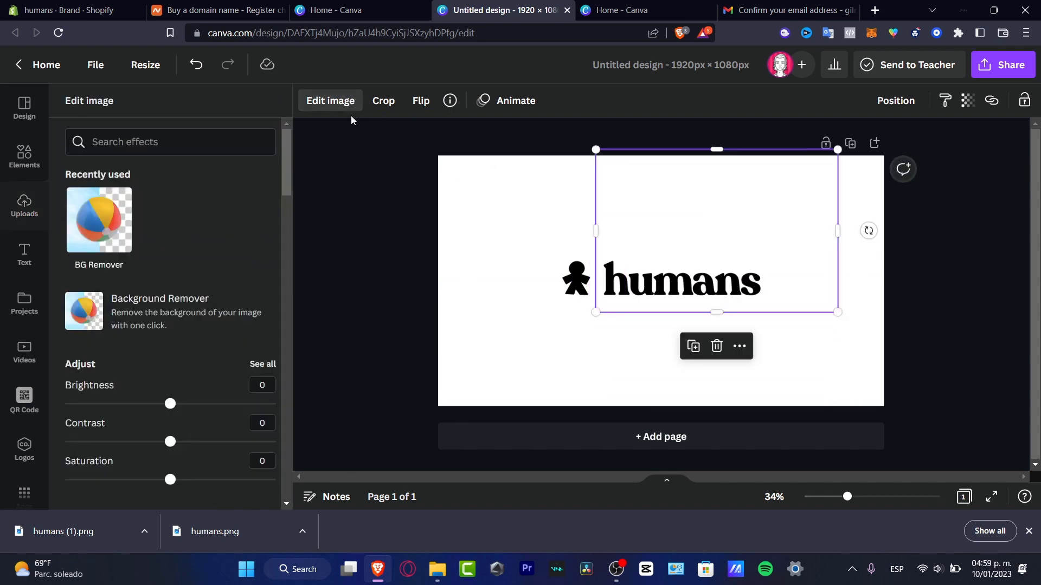
scroll(179, 374, "down", 5)
scroll(180, 374, "down", 3)
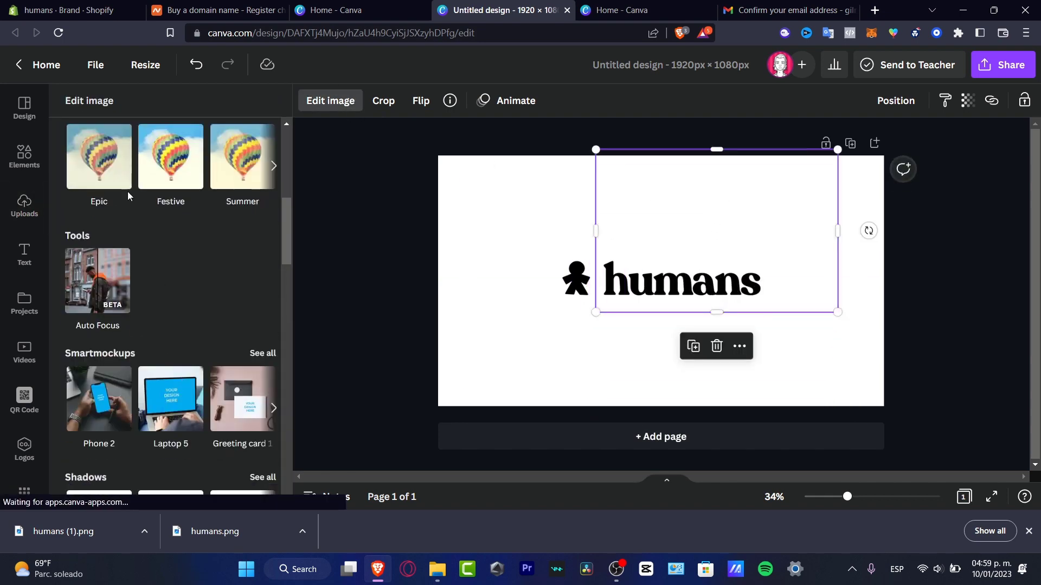
left_click(112, 175)
left_click(169, 168)
left_click(109, 155)
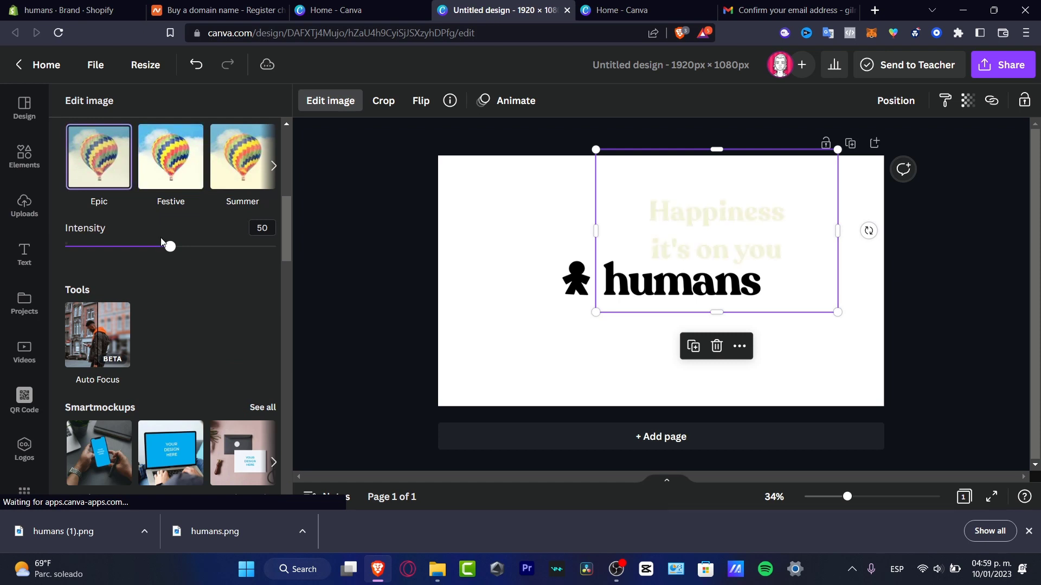
left_click_drag(170, 247, 254, 253)
left_click_drag(162, 254, 277, 248)
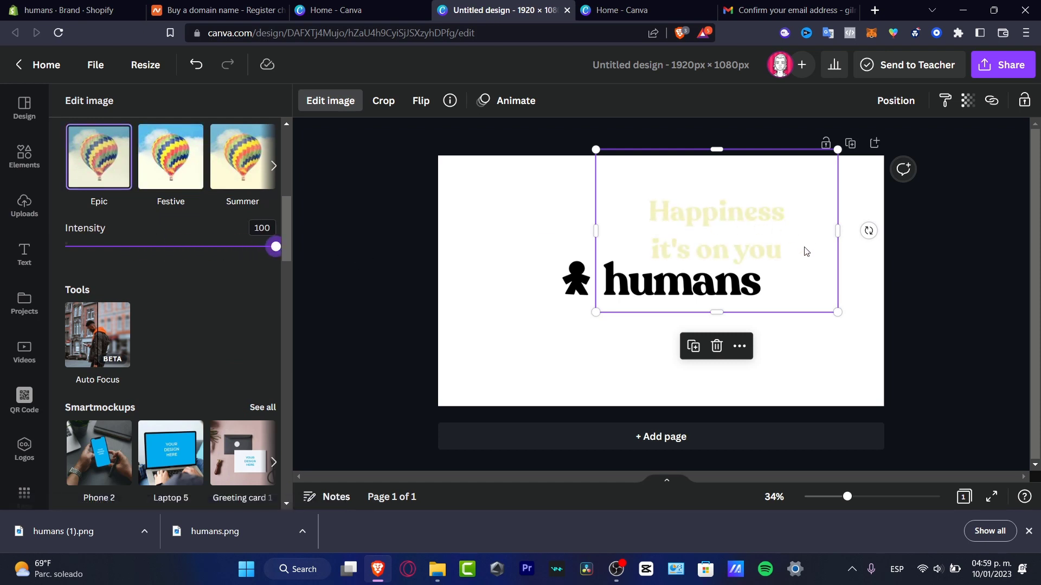
scroll(225, 336, "down", 6)
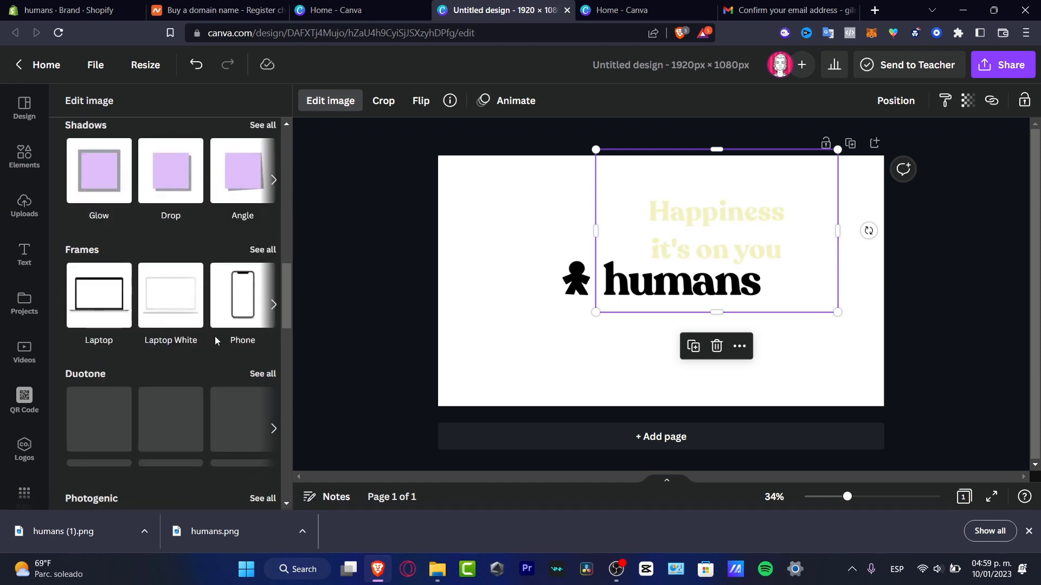
left_click_drag(840, 315, 748, 312)
left_click(505, 239)
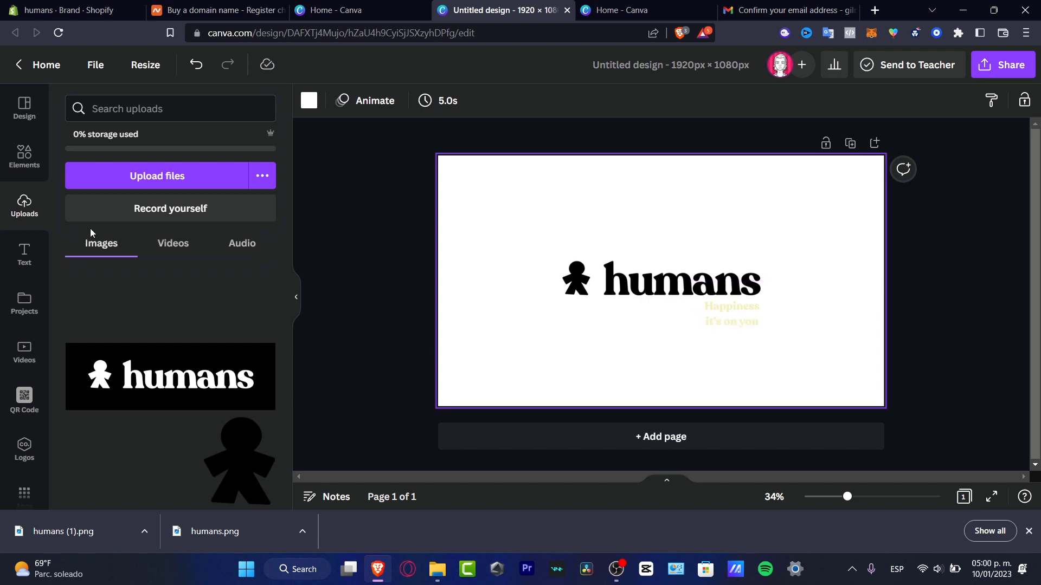
Add the black humans logo, make the page background black, and delete the white logo.
left_click(24, 156)
left_click(24, 204)
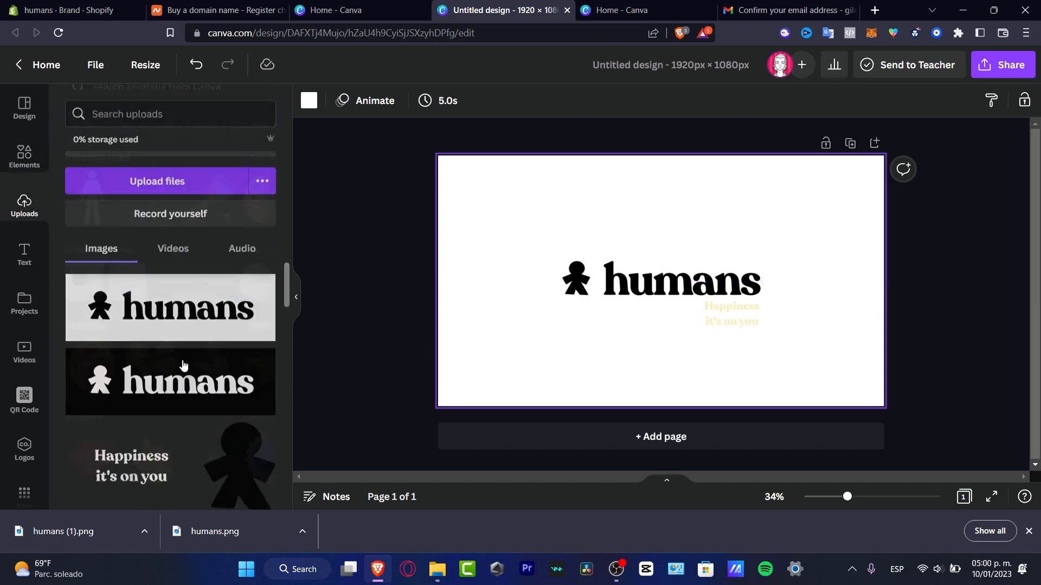
left_click(183, 366)
left_click(869, 370)
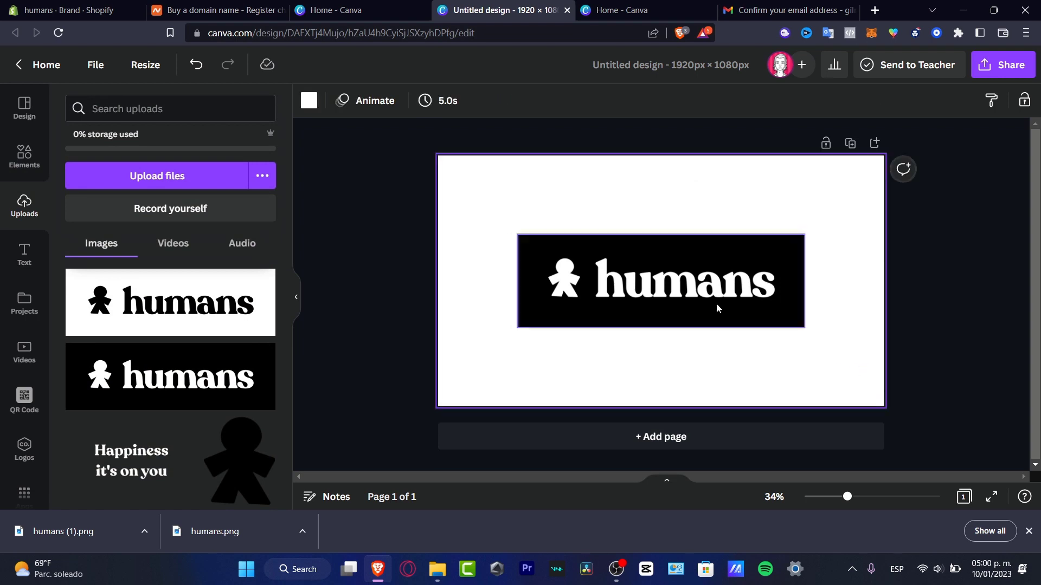
left_click(309, 100)
left_click(88, 297)
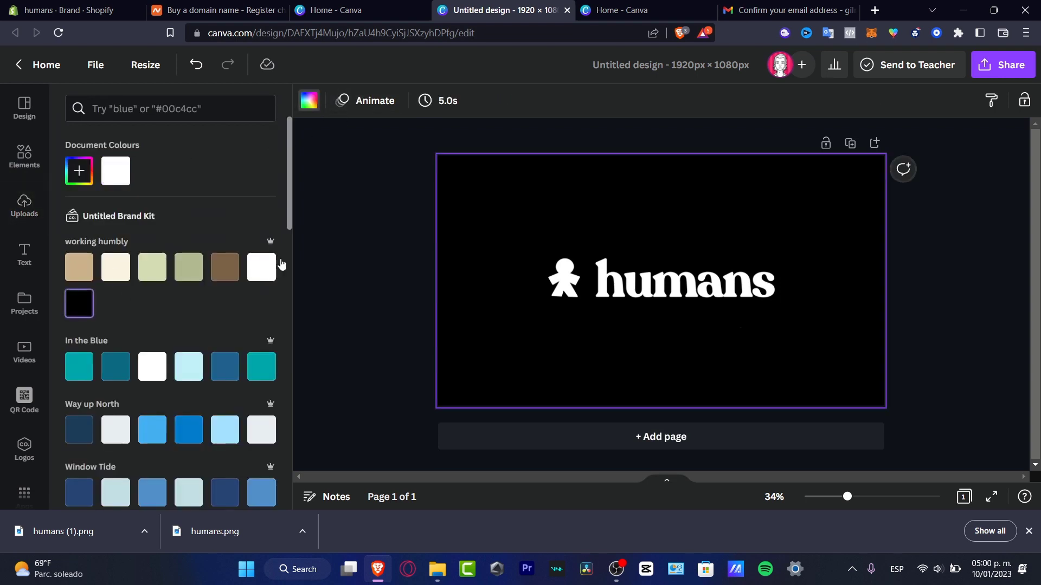
left_click(728, 307)
left_click_drag(732, 307, 741, 368)
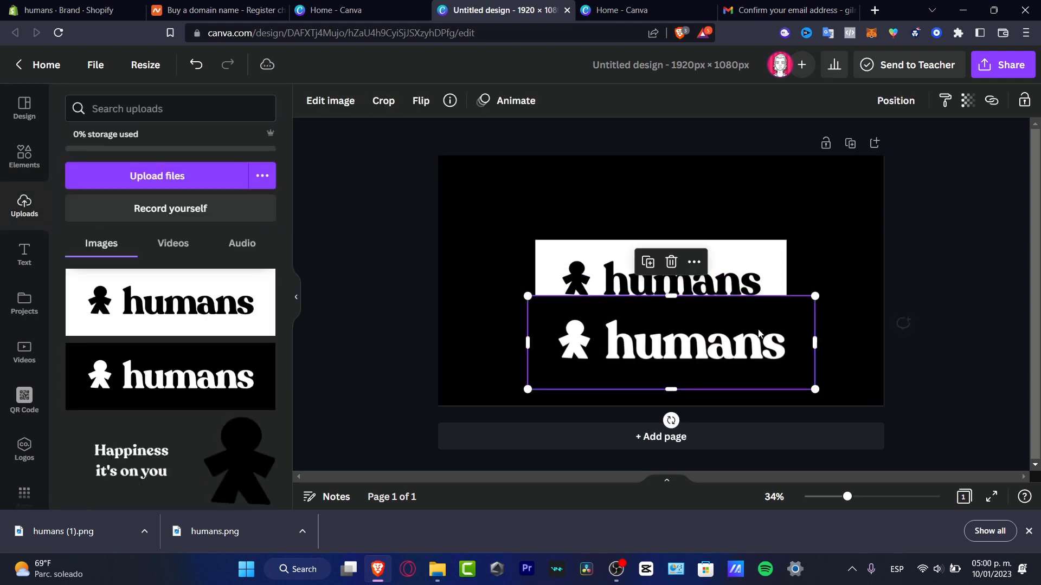
left_click(740, 276)
key("Delete")
left_click_drag(726, 325, 676, 233)
Bring the 'Happiness it's on you' tagline in front and centre the humans logo.
left_click(735, 324)
right_click(735, 323)
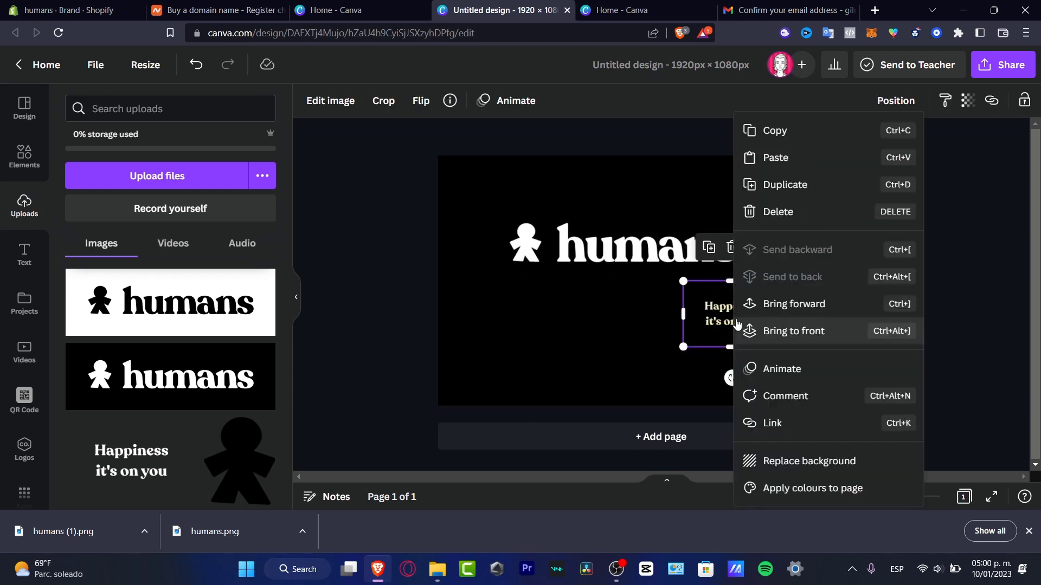
left_click(829, 326)
left_click_drag(622, 244, 660, 279)
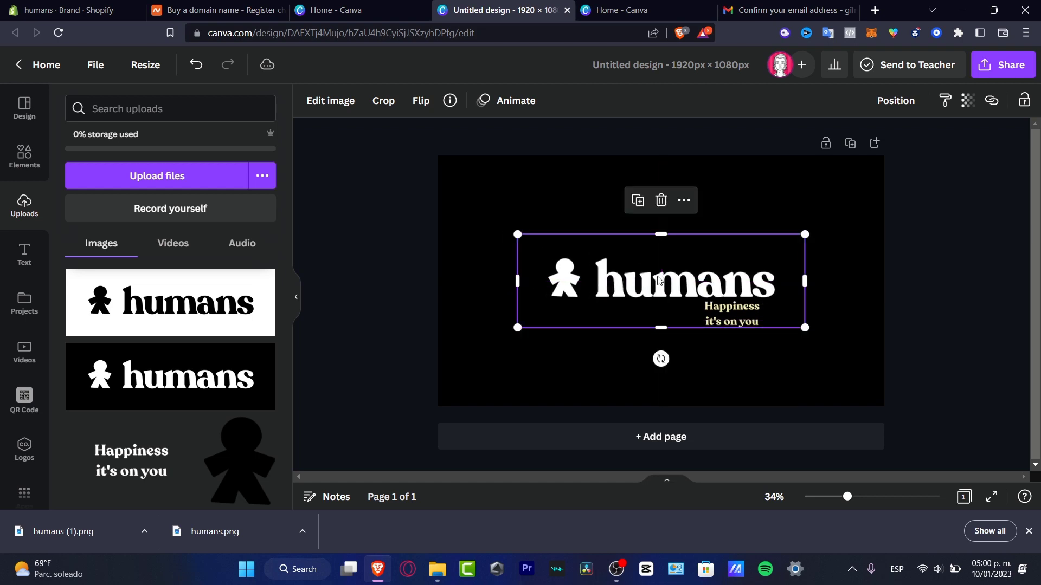
left_click_drag(727, 319, 741, 324)
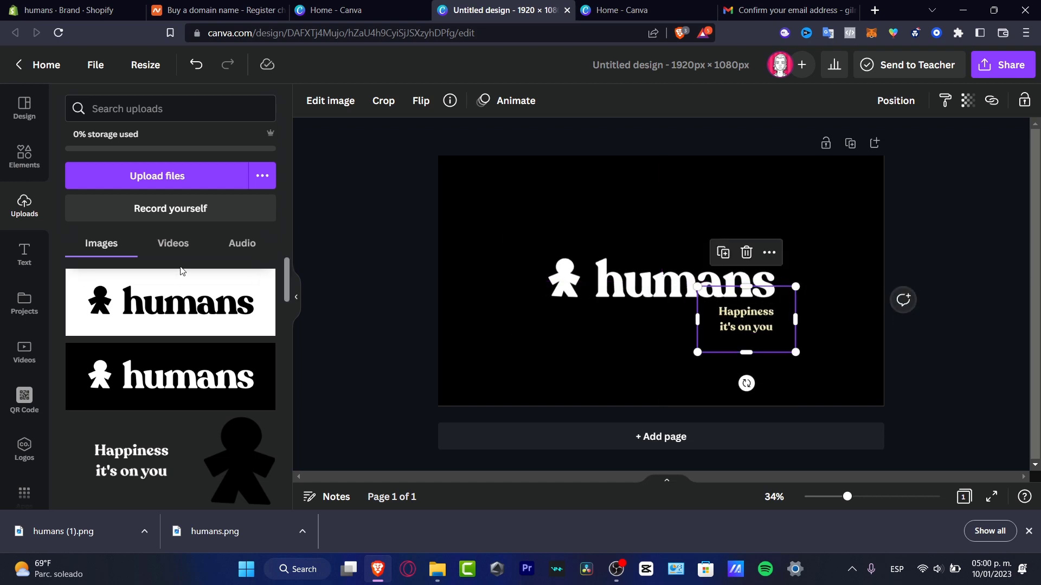
Lower the tagline's Epic filter intensity to 8 and nudge it slightly up under the wordmark.
left_click(330, 100)
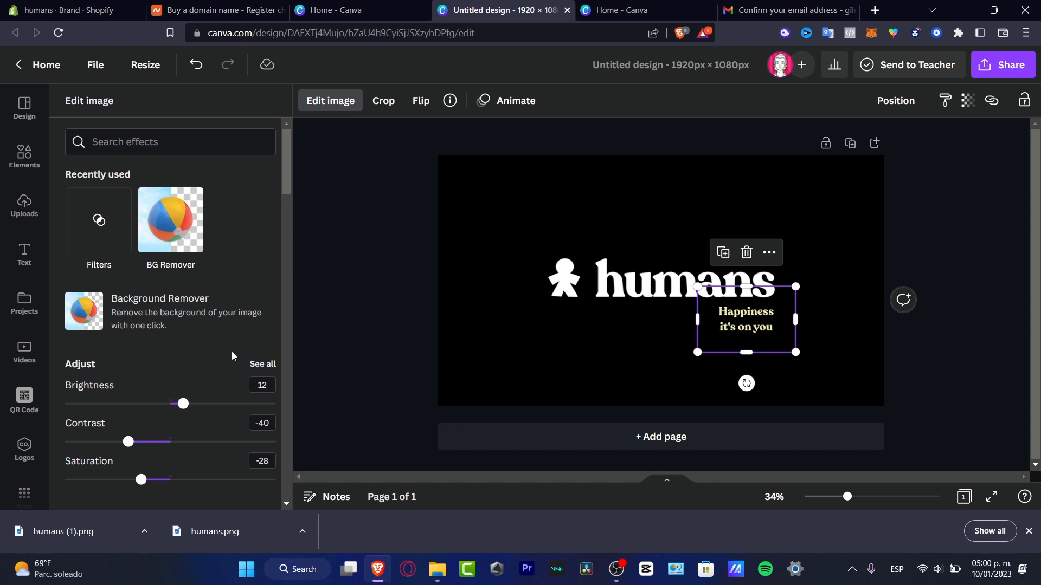
scroll(232, 356, "down", 4)
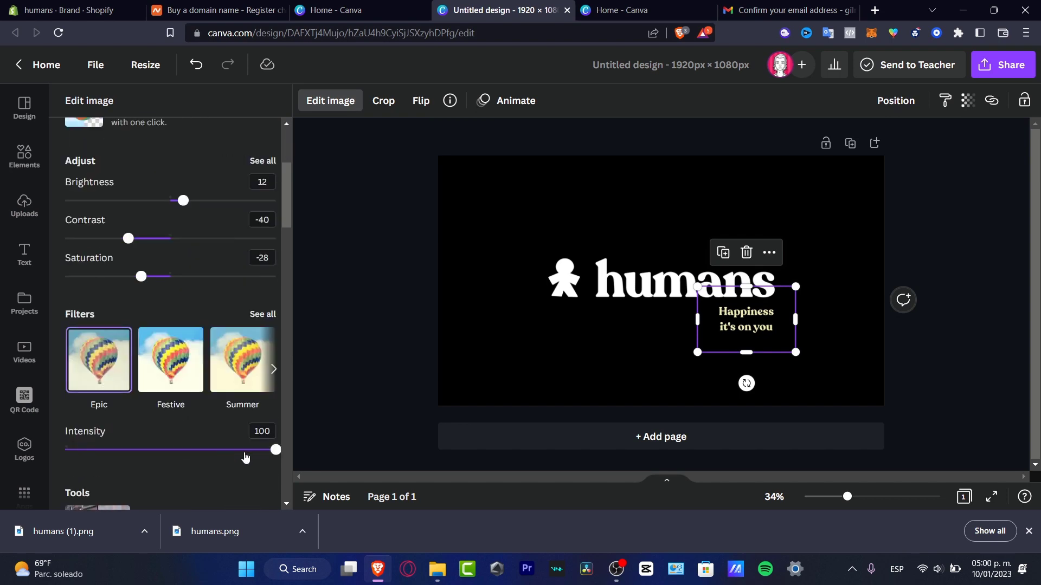
left_click_drag(275, 450, 95, 456)
left_click(24, 449)
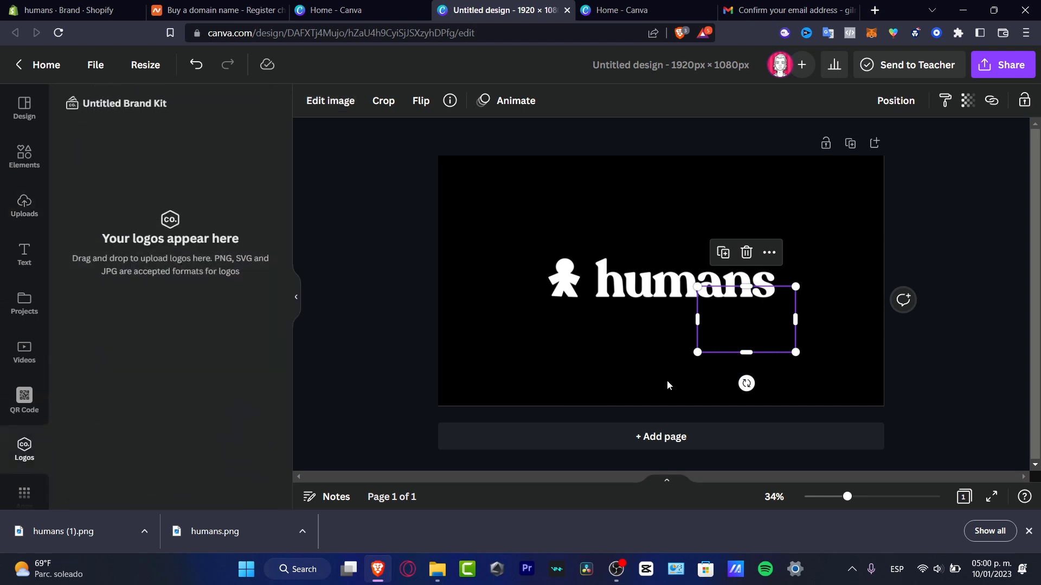
left_click(24, 158)
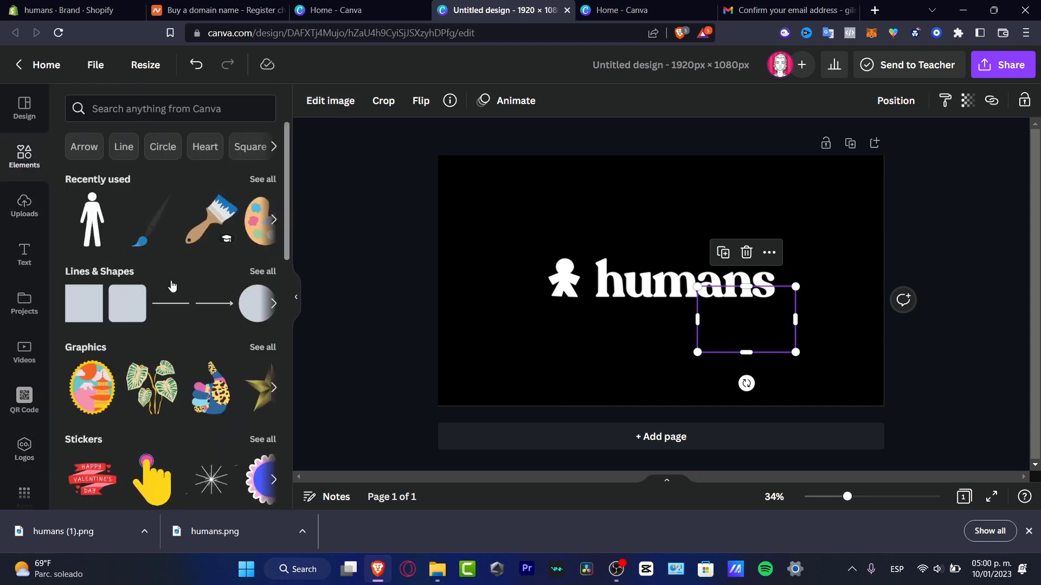
left_click(350, 104)
scroll(221, 378, "down", 4)
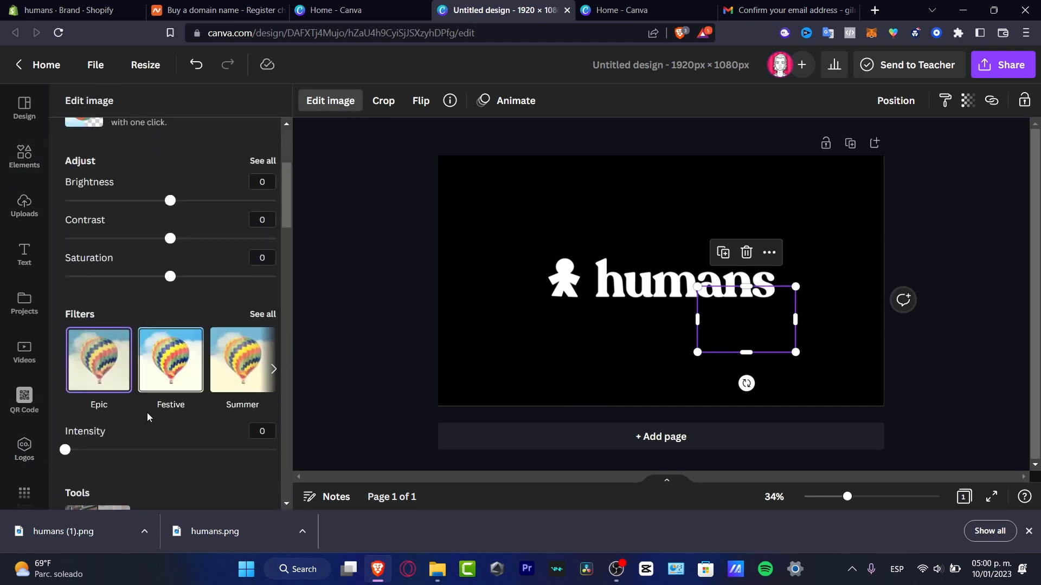
mouse_move(66, 452)
left_mouse_down()
mouse_move(93, 450)
mouse_move(82, 449)
left_mouse_up()
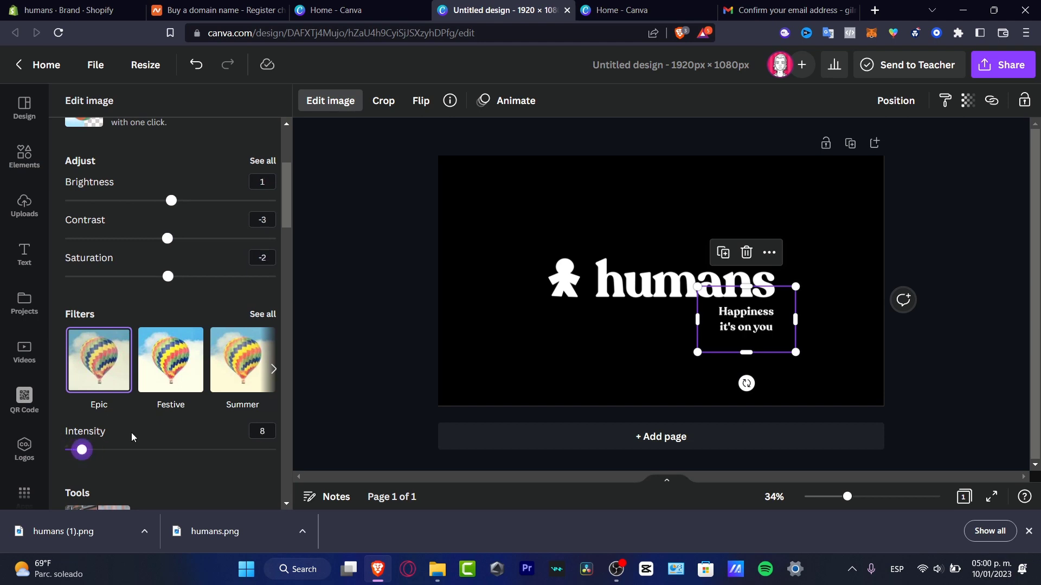
left_click(741, 330)
left_click(917, 320)
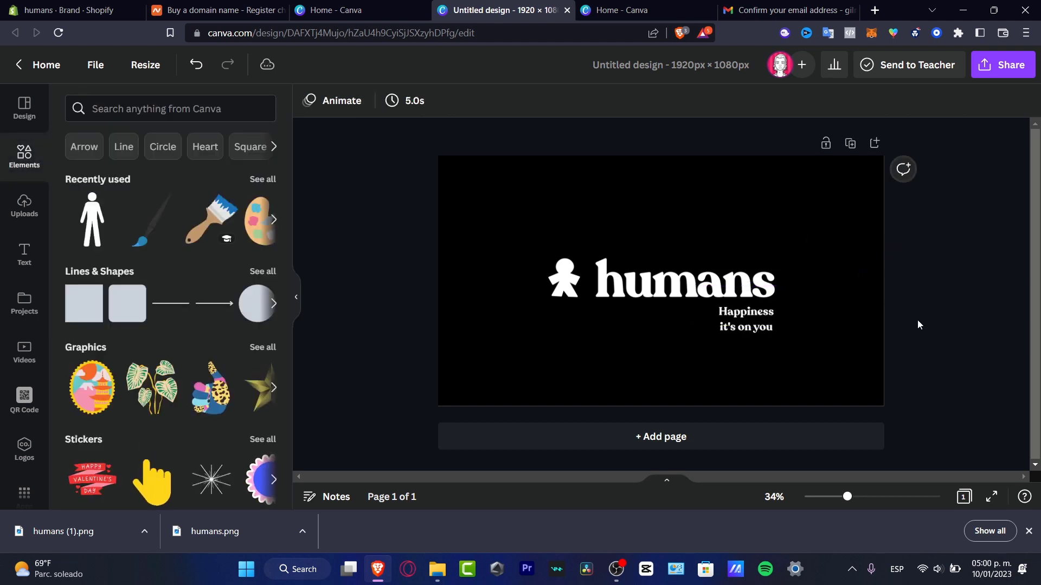
left_click(752, 329)
left_click_drag(752, 329, 753, 324)
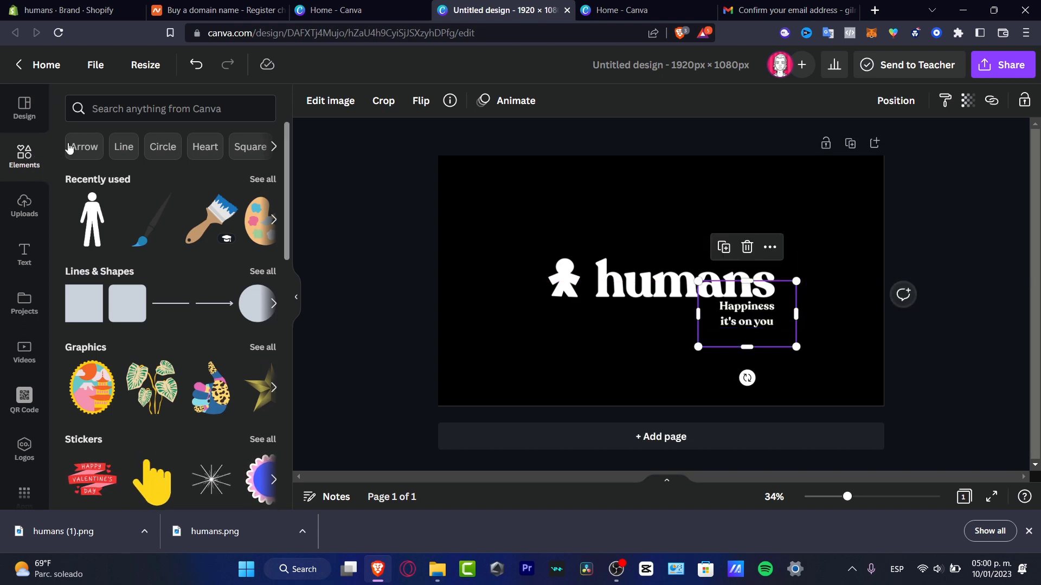
Add the black figure image, try the T-shirt 1 mockup, and enlarge it at the right edge.
left_click(129, 110)
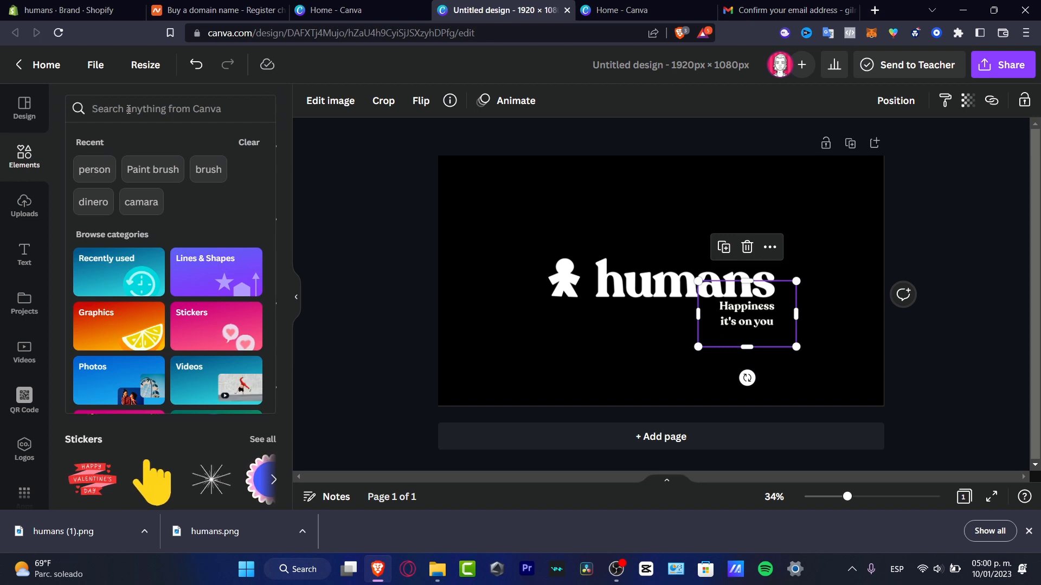
left_click(35, 199)
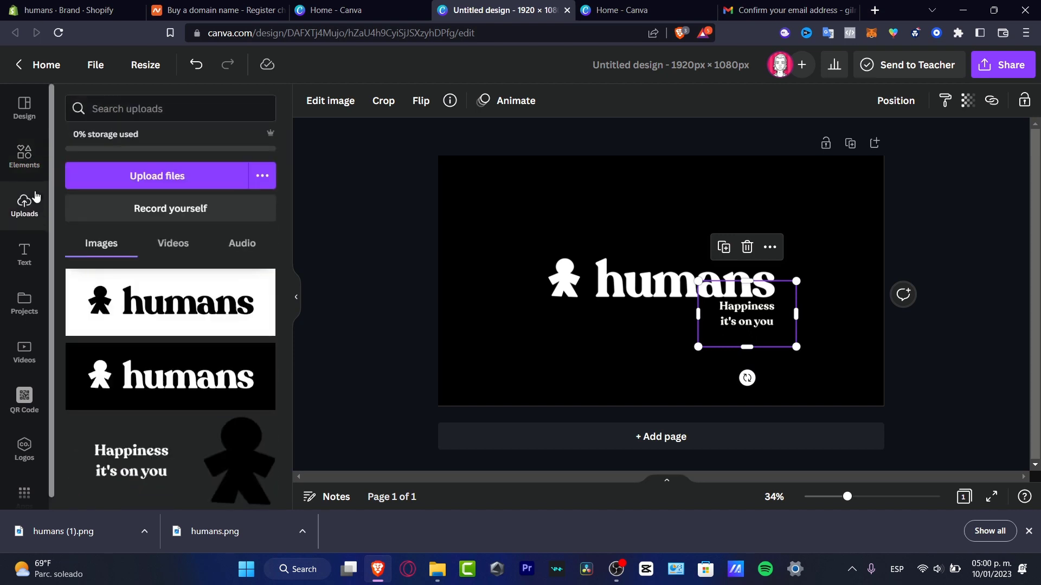
left_click(253, 475)
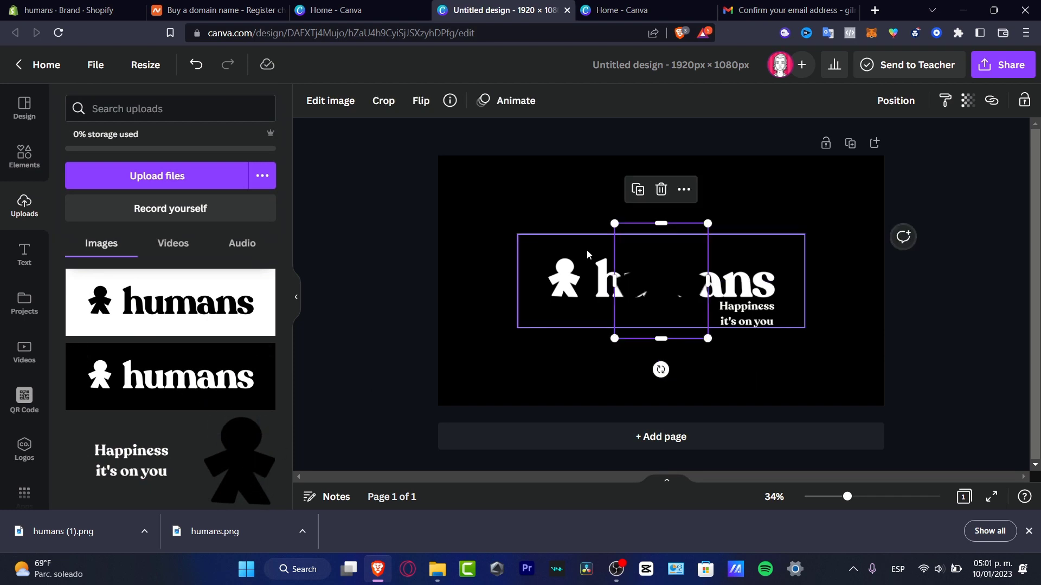
left_click(326, 107)
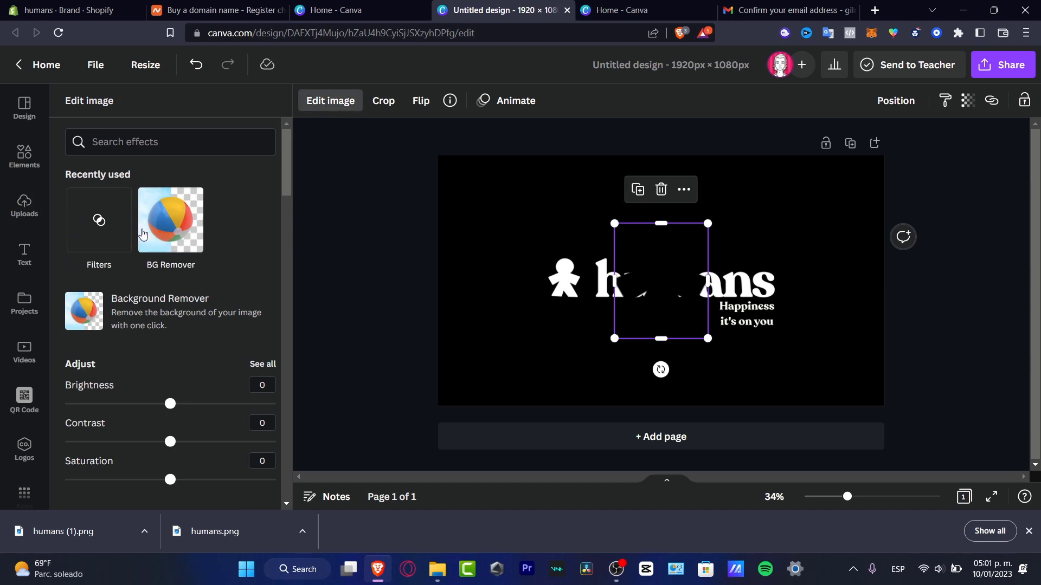
scroll(222, 245, "down", 8)
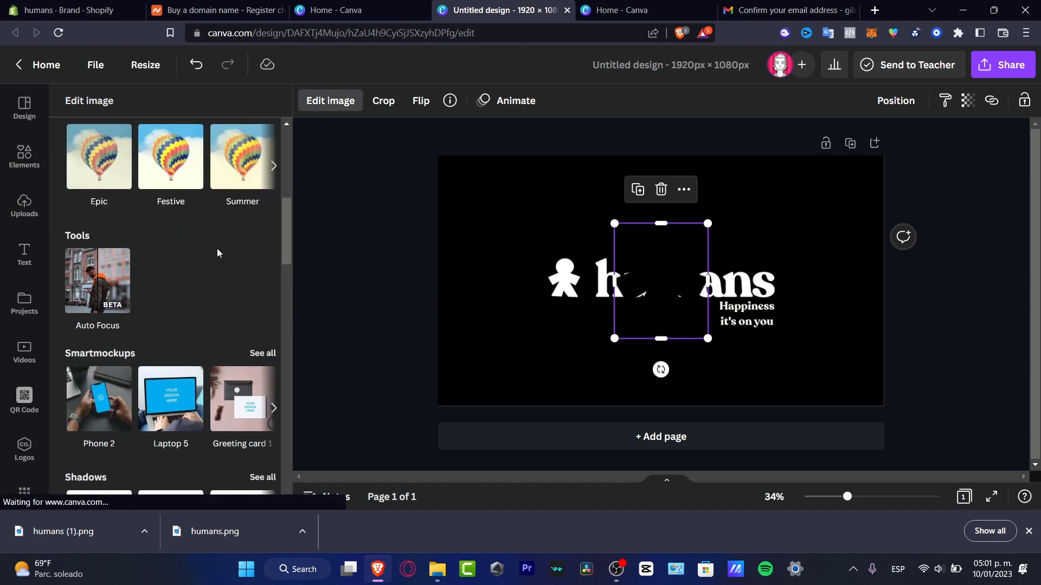
left_click(262, 354)
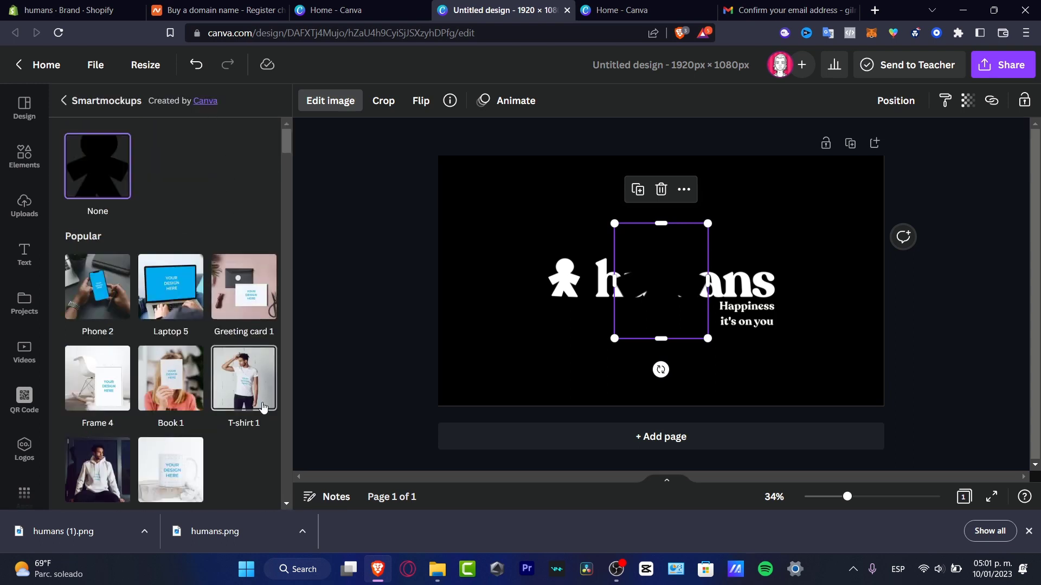
left_click(248, 394)
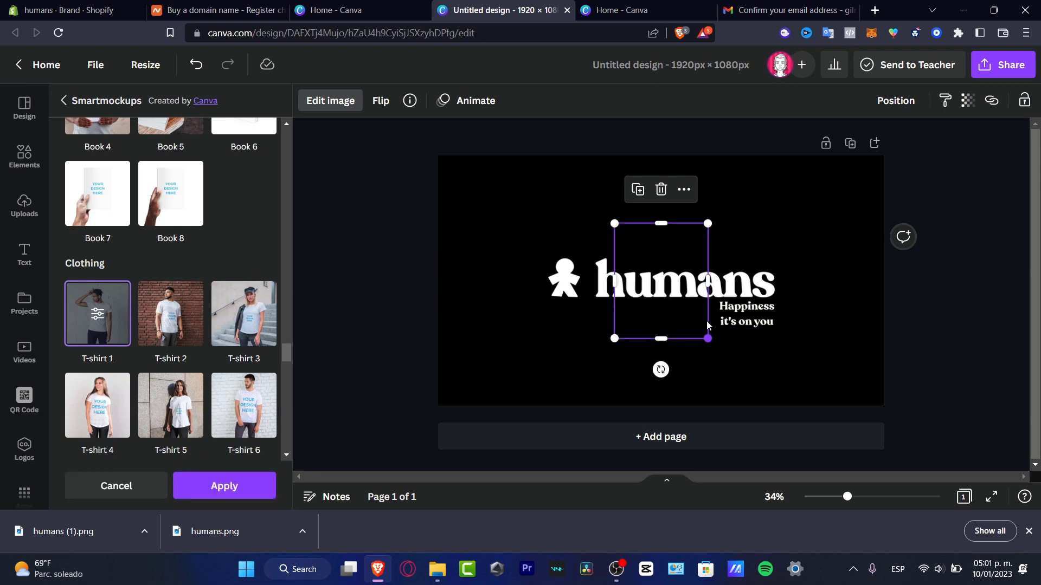
right_click(675, 232)
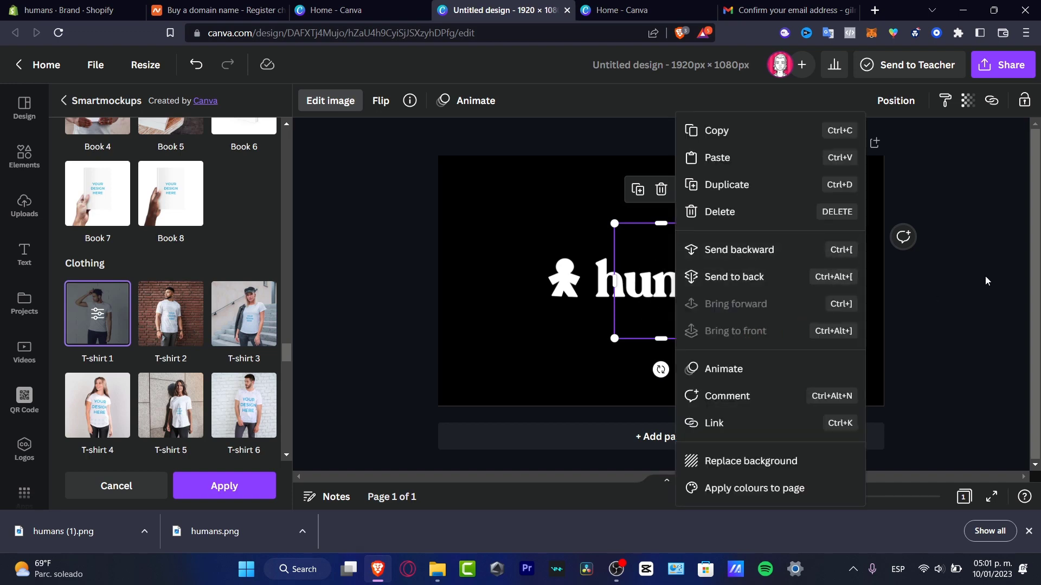
left_click(664, 241)
left_click_drag(708, 224, 755, 168)
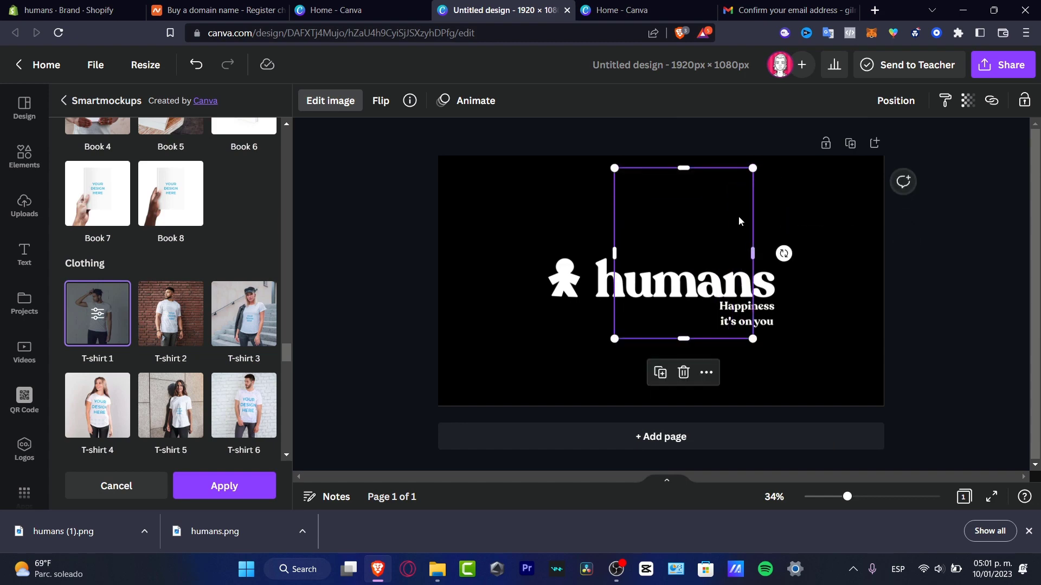
left_click_drag(739, 217, 856, 283)
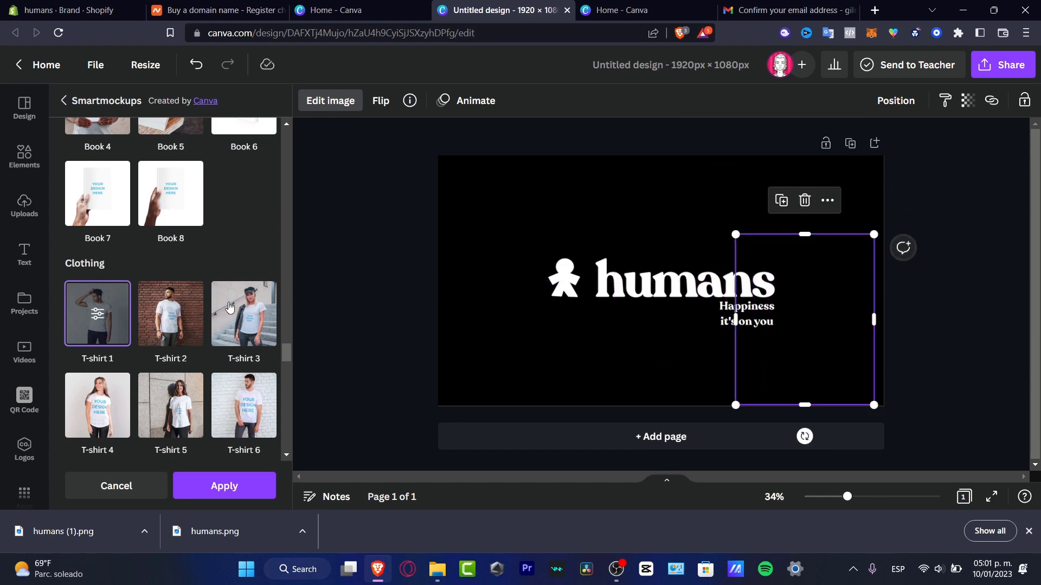
Try the T-shirt 2 and 4 mockups, set the crop to Fit, and raise the figure.
left_click(171, 315)
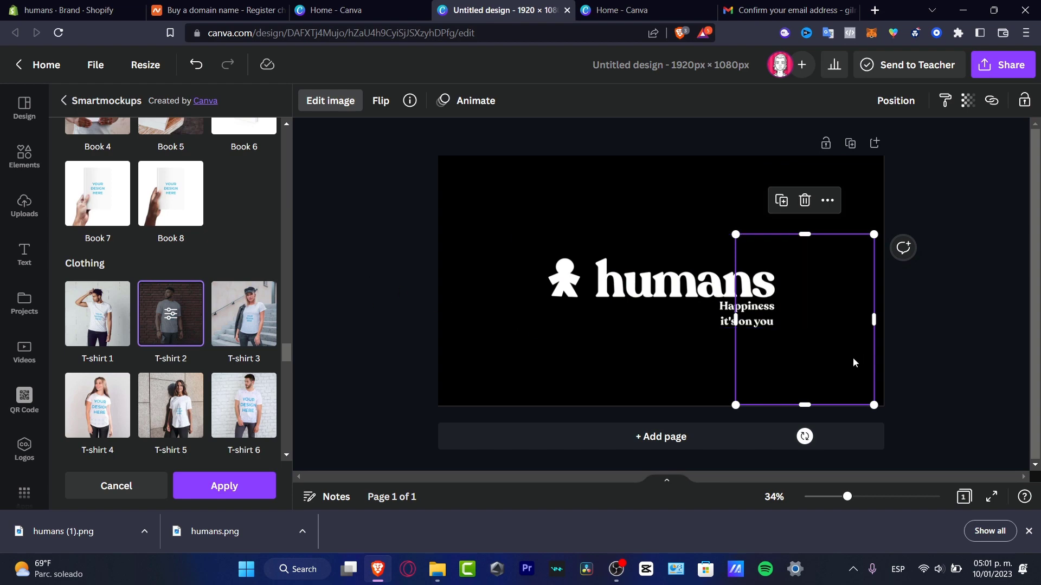
left_click(105, 416)
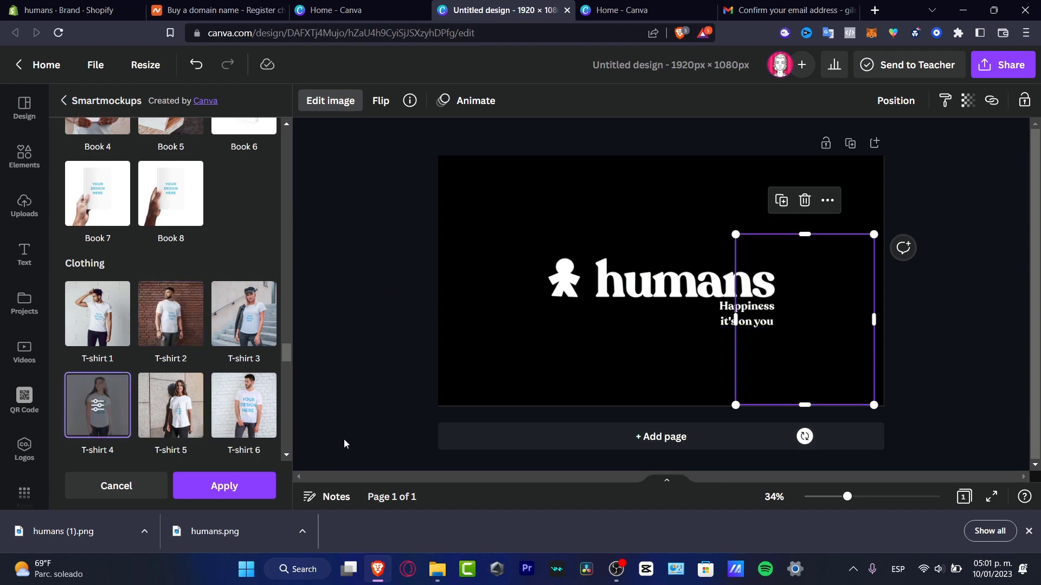
left_click(99, 407)
left_click(245, 174)
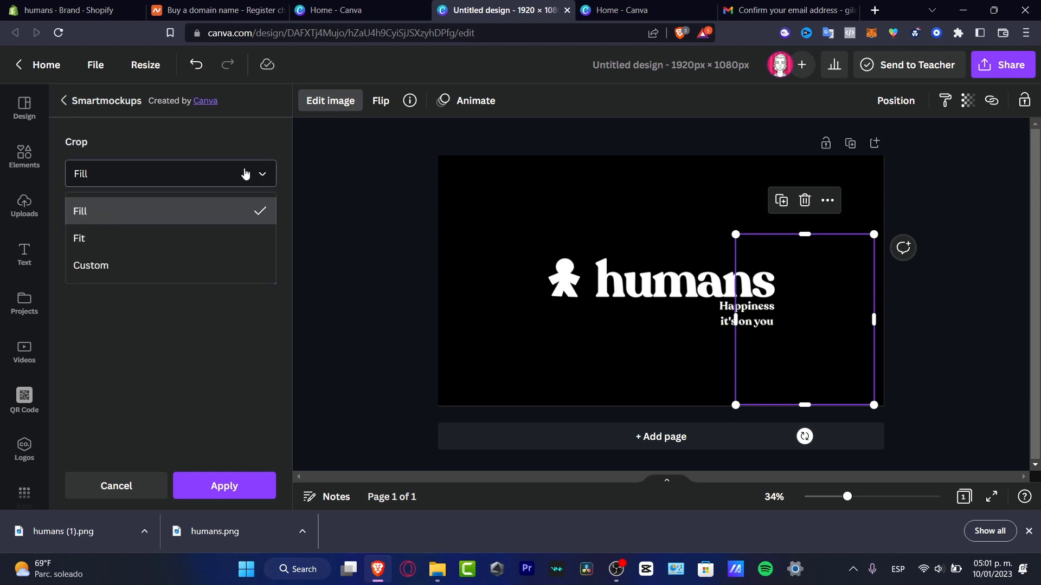
left_click(181, 237)
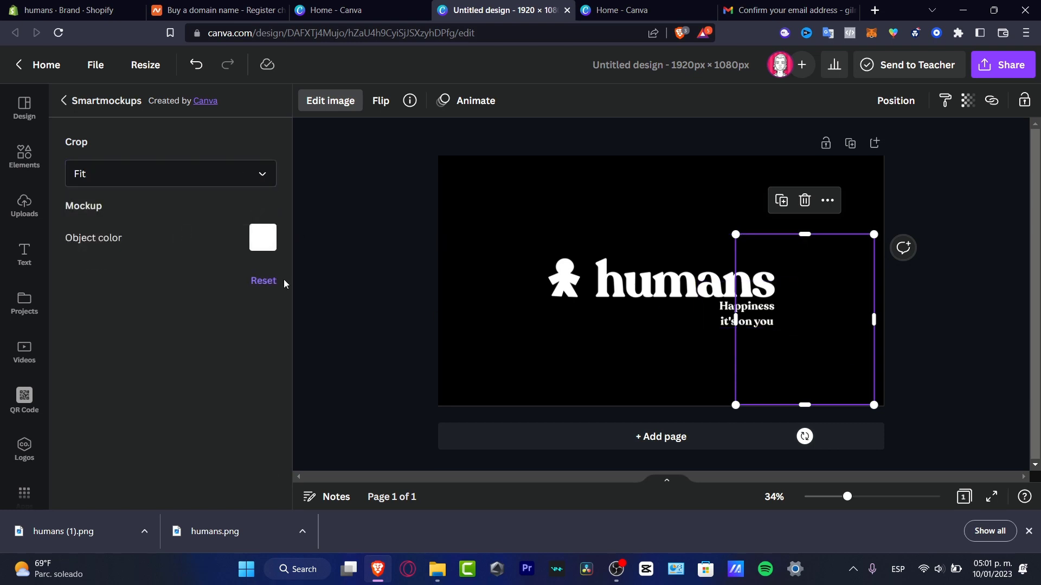
left_click_drag(838, 327, 844, 256)
left_click_drag(660, 208, 658, 209)
left_click(850, 230)
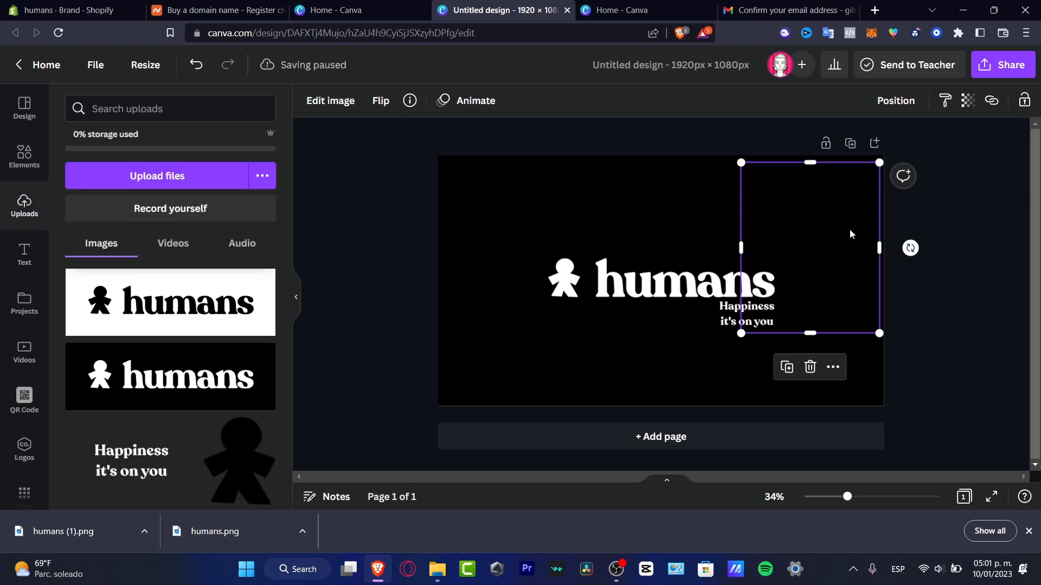
key("Escape")
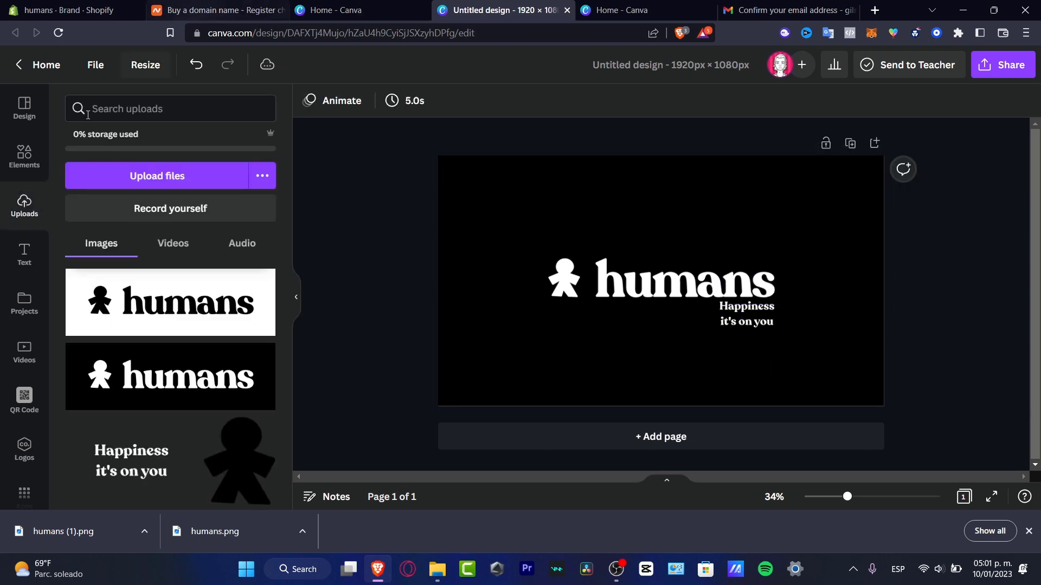
left_click(24, 157)
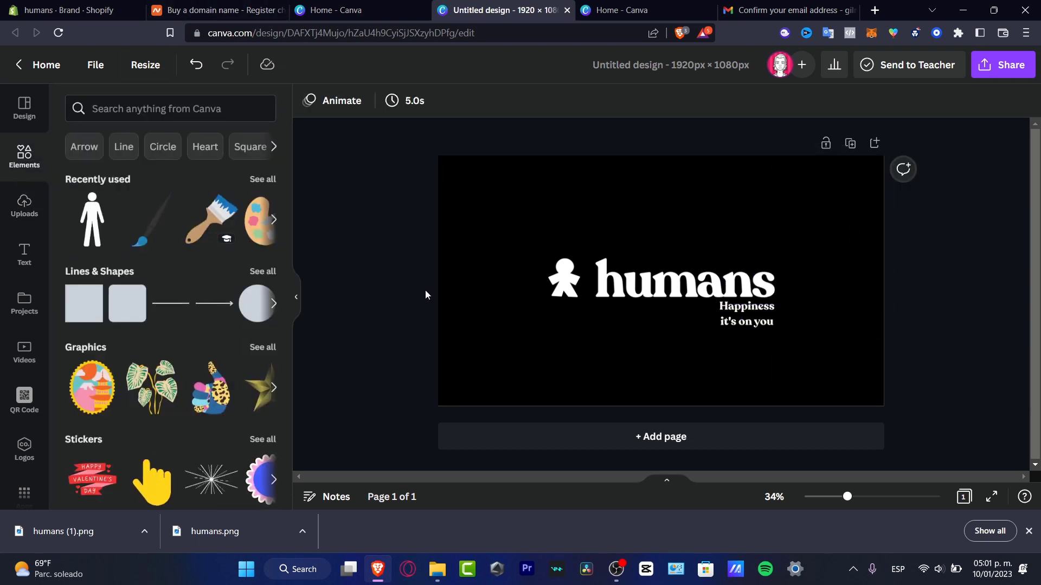
Search Canva Elements for 'hand' graphics and place a line-art hand on the cover.
left_click(187, 117)
type("hand")
key("Return")
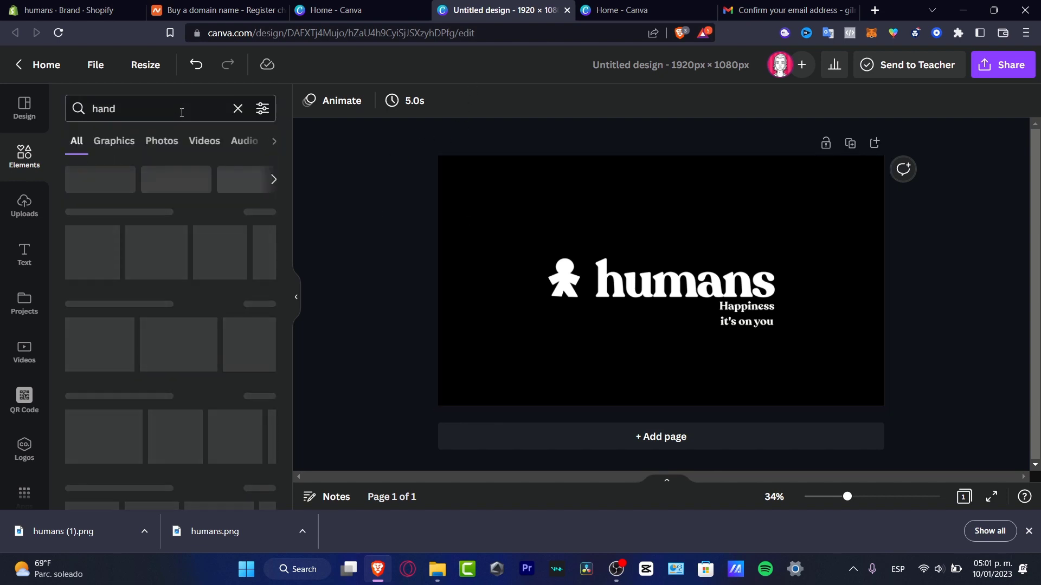
left_click(114, 141)
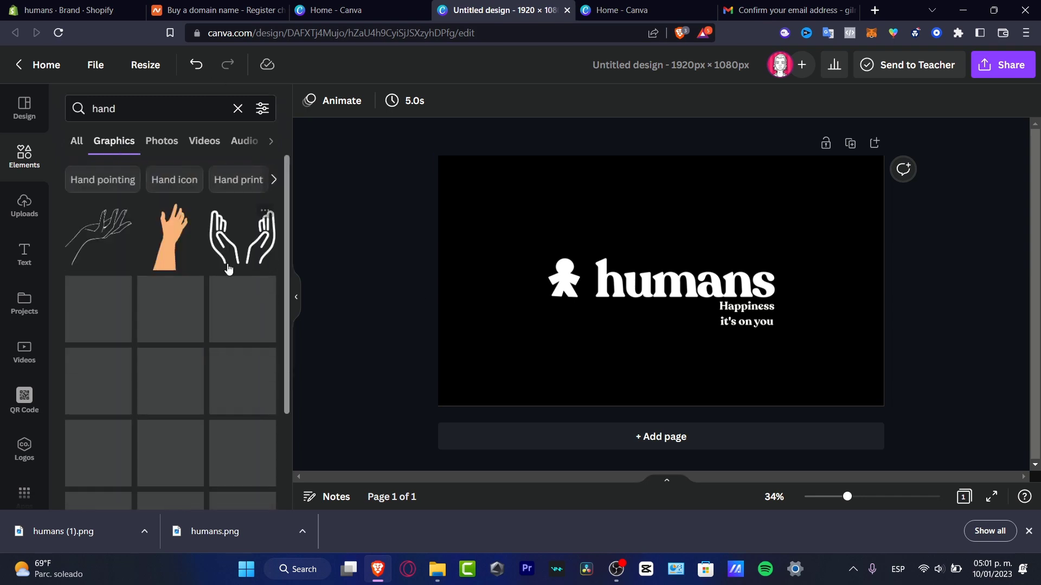
left_click(107, 254)
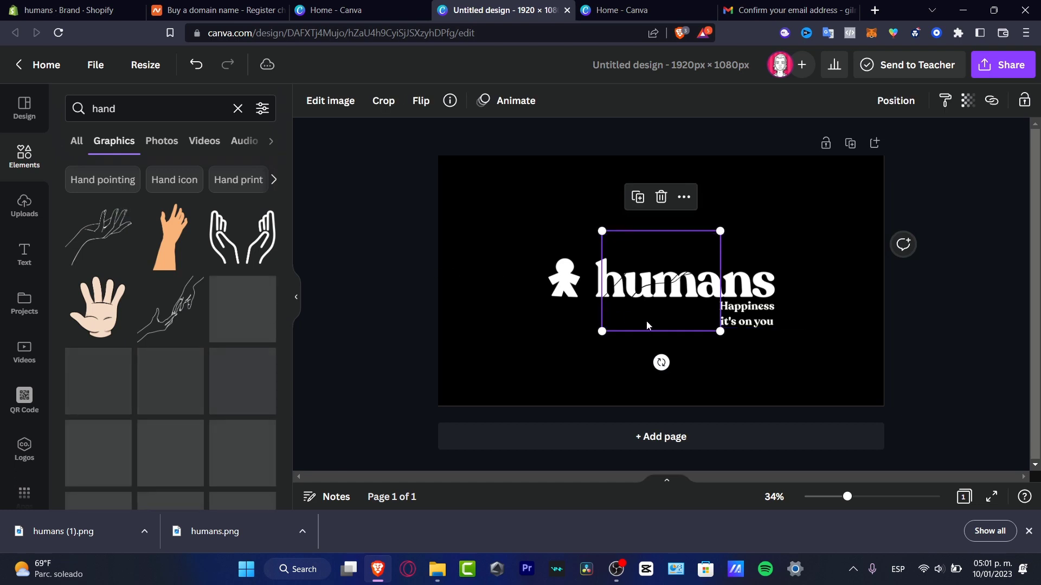
left_click_drag(637, 322, 502, 290)
left_click_drag(525, 257, 530, 239)
Remove the placed hand graphic, re-add and delete it again, then browse all recommended hand graphics.
key("Delete")
left_click(100, 238)
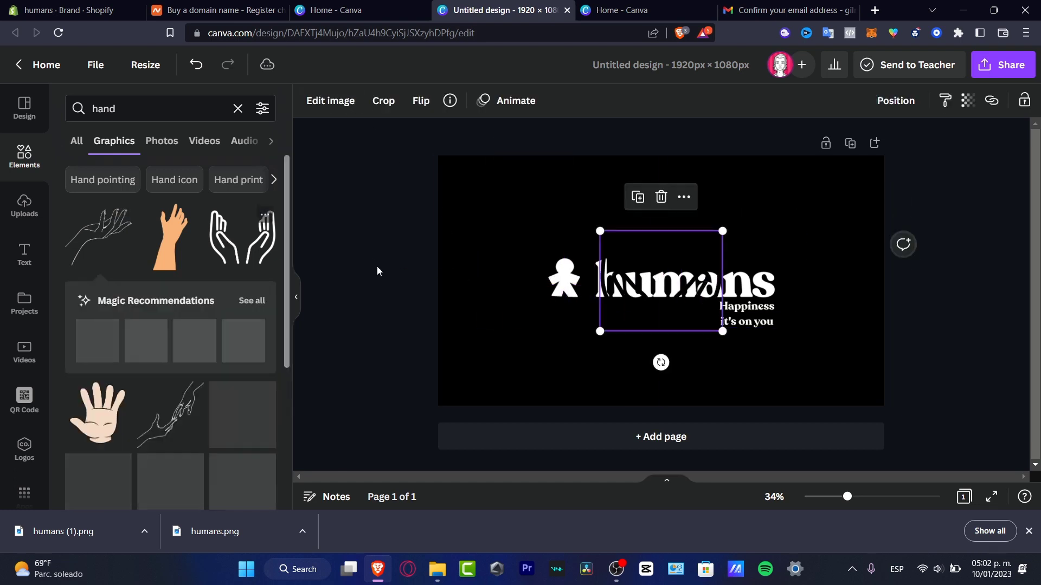
key("Delete")
scroll(227, 304, "down", 3)
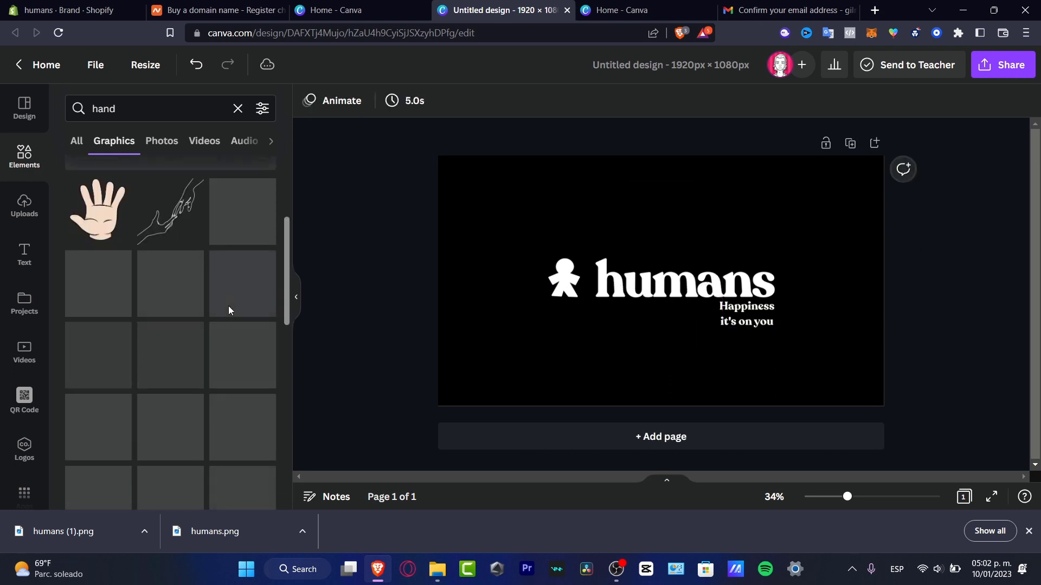
scroll(229, 306, "up", 3)
left_click(246, 301)
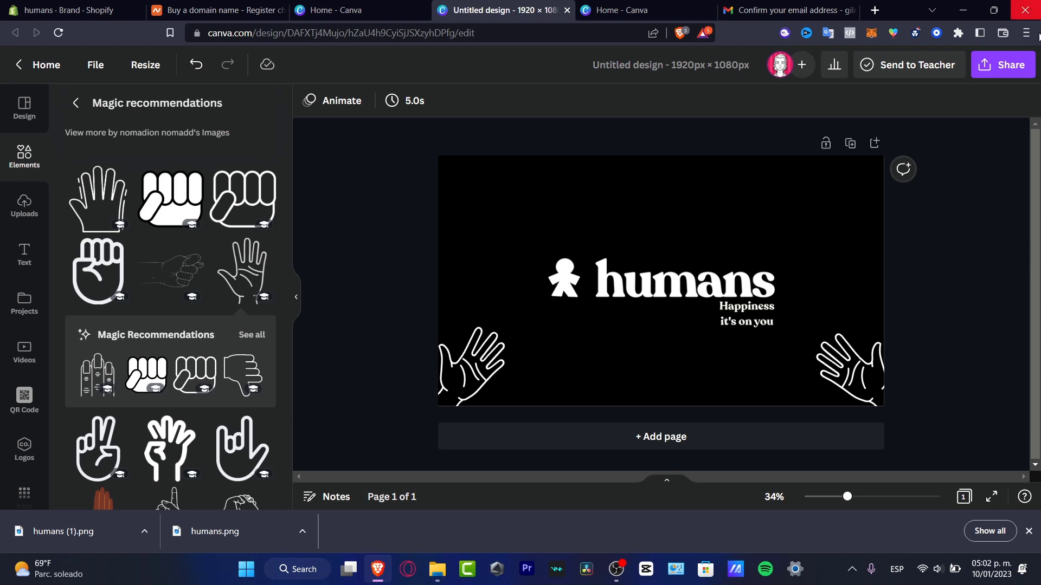
Download the cover as a PNG and return to the Shopify brand settings.
left_click(1003, 64)
left_click(913, 382)
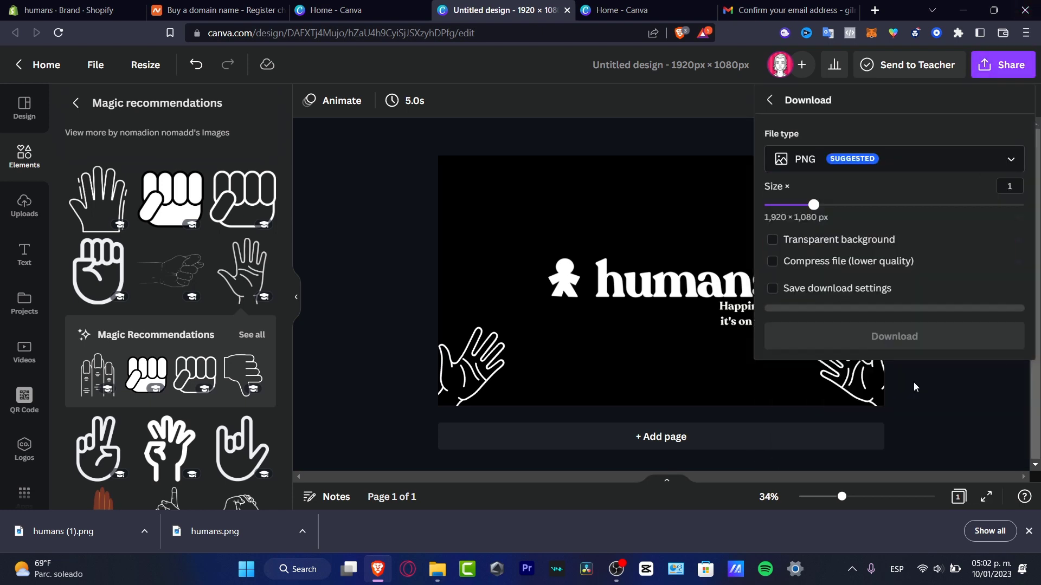
left_click(929, 329)
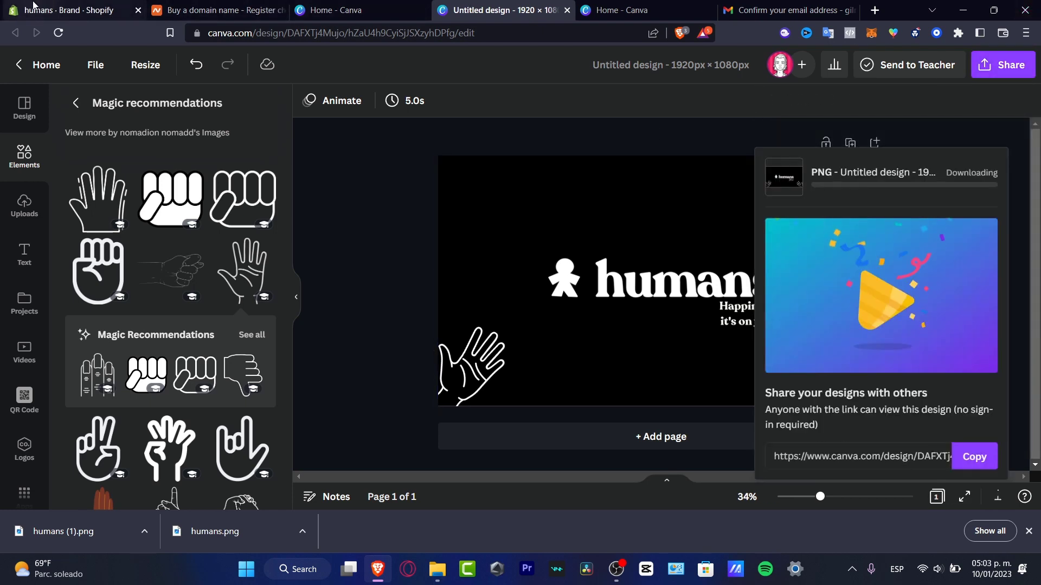
left_click(70, 9)
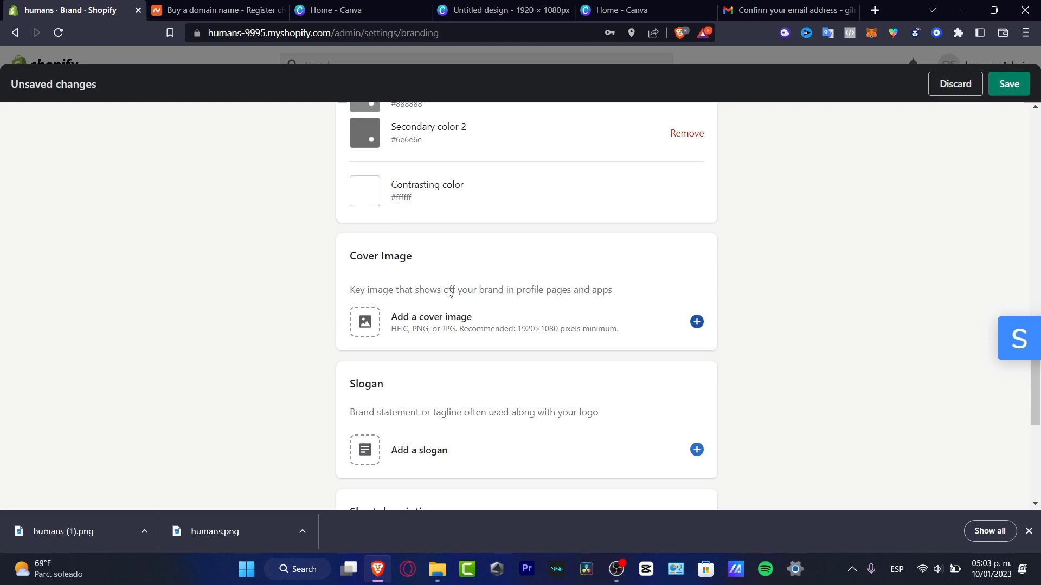
Keep the downloaded Canva PNG and upload it as the brand's cover image.
left_click(426, 303)
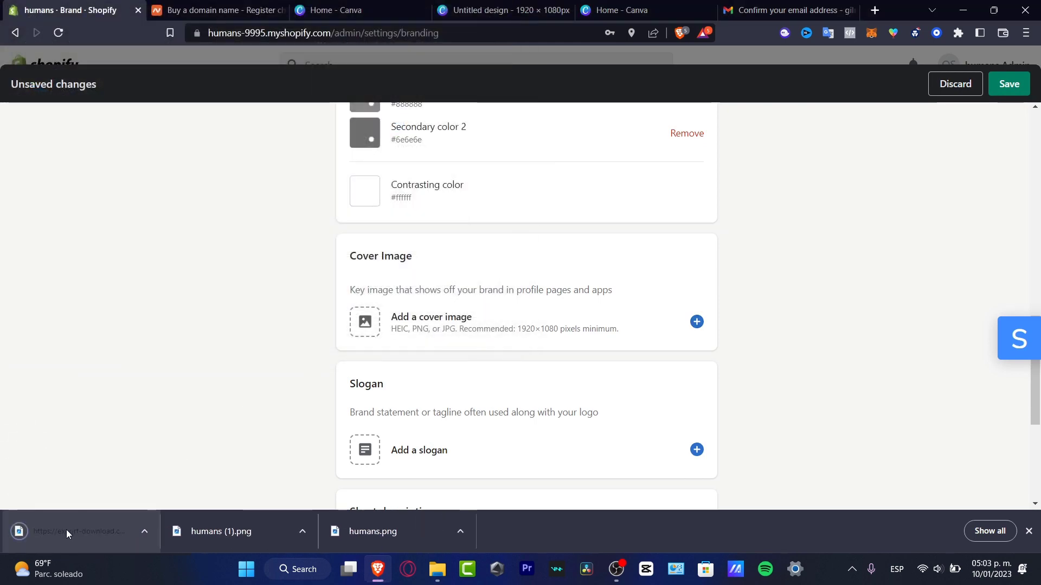
left_click_drag(67, 534, 114, 535)
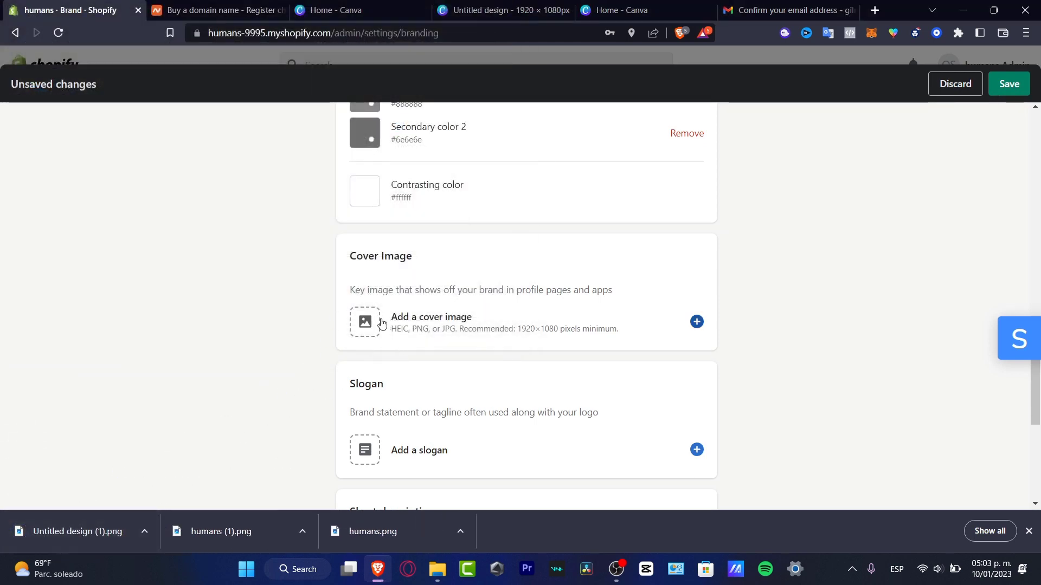
left_click(380, 323)
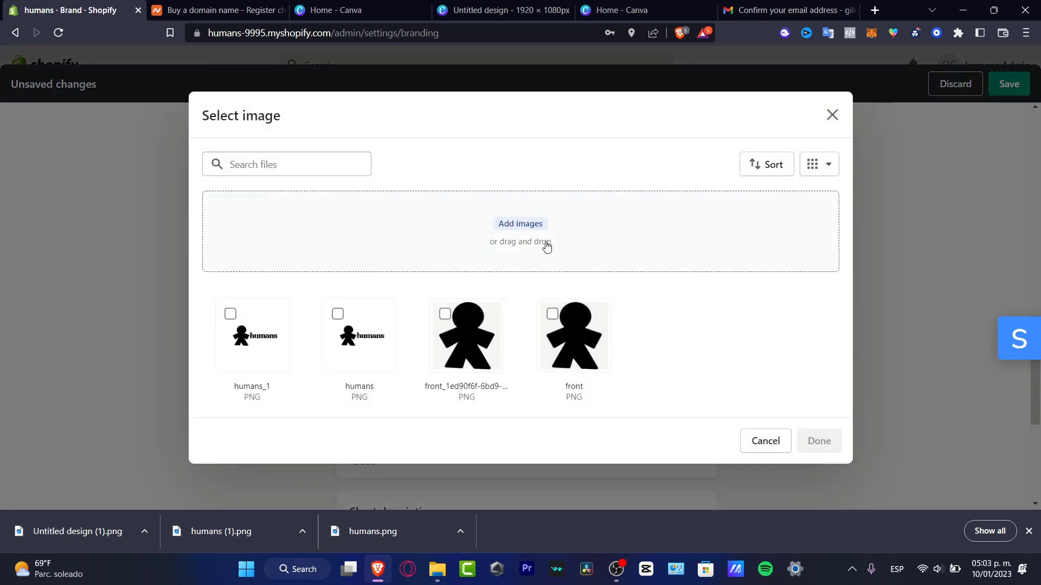
left_click_drag(67, 535, 626, 319)
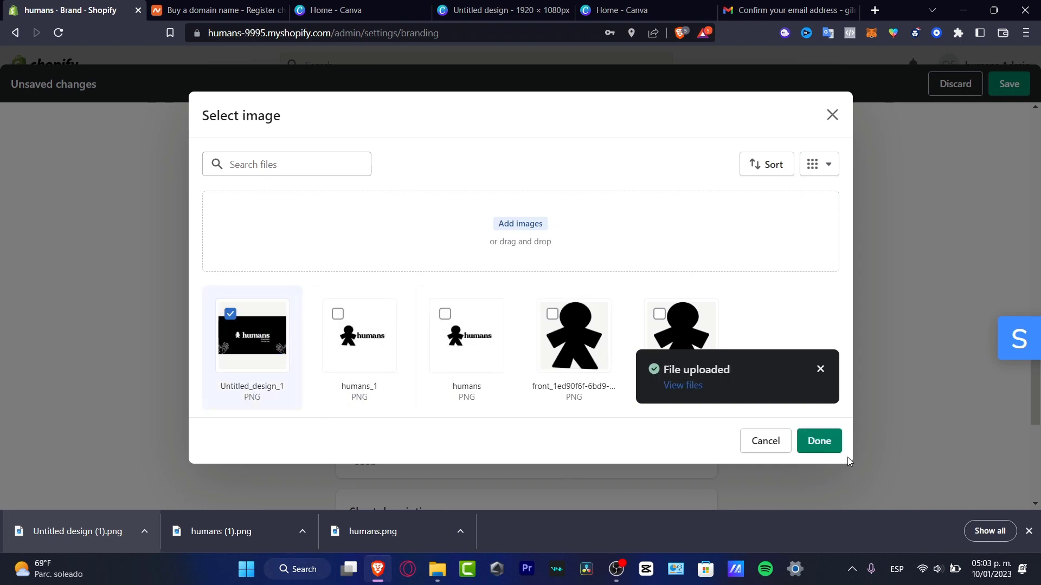
left_click(823, 436)
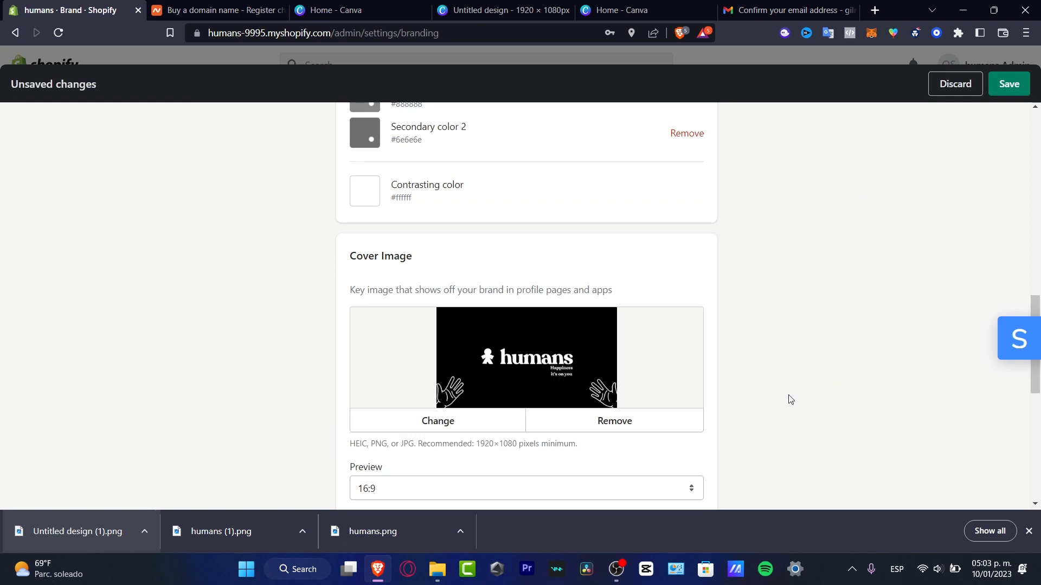
Try another cover preview ratio, then set the preview back to 16:9.
scroll(789, 400, "down", 4)
left_click(520, 292)
left_click(530, 305)
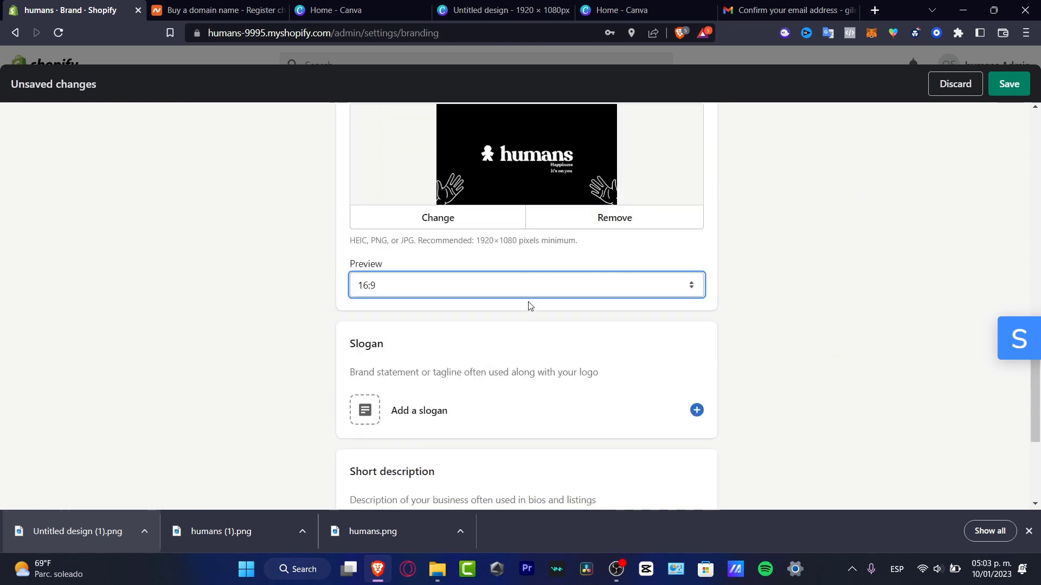
scroll(629, 286, "up", 3)
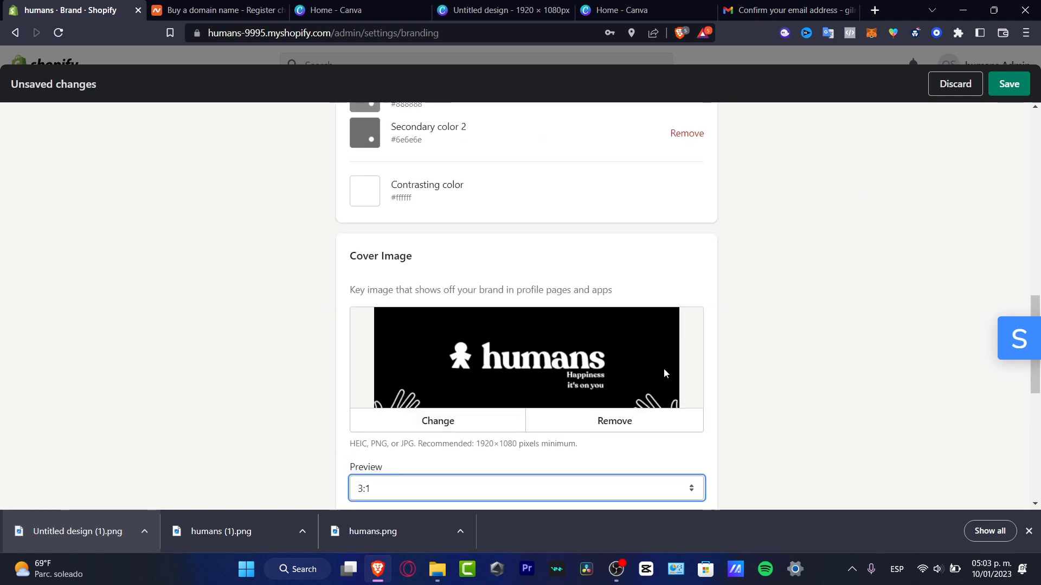
left_click(603, 481)
left_click(532, 515)
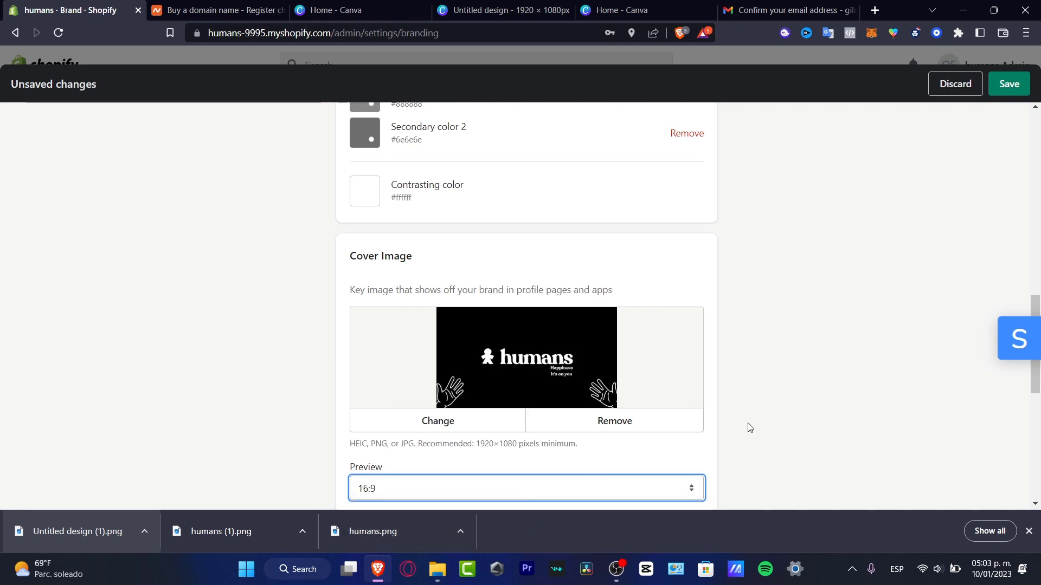
scroll(750, 428, "down", 7)
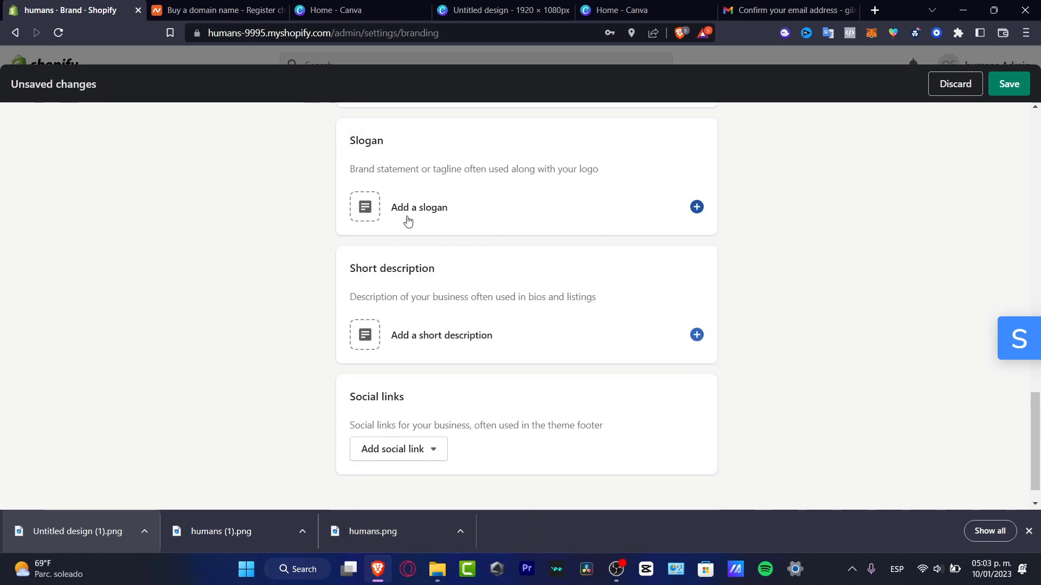
Start a brand slogan and check the 'Happiness it's on you' tagline wording in the Canva design.
left_click(446, 215)
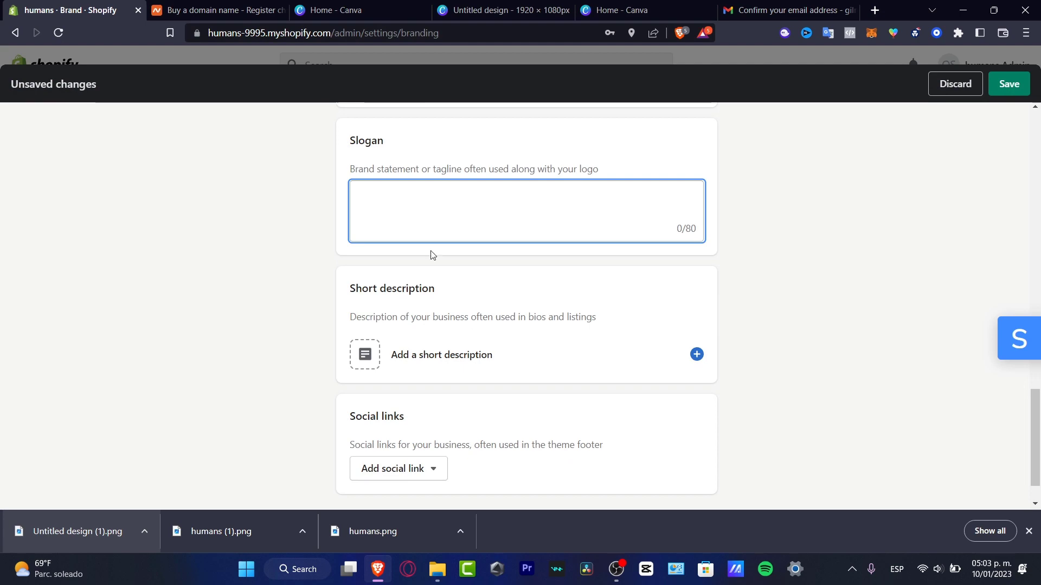
left_click(623, 10)
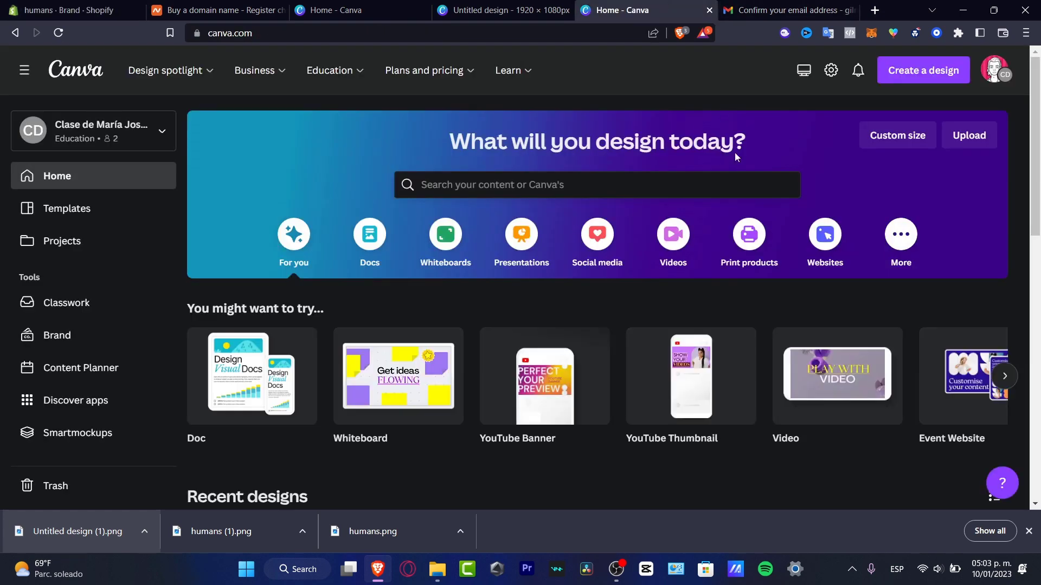
left_click(493, 5)
left_click(772, 324)
double_click(771, 324)
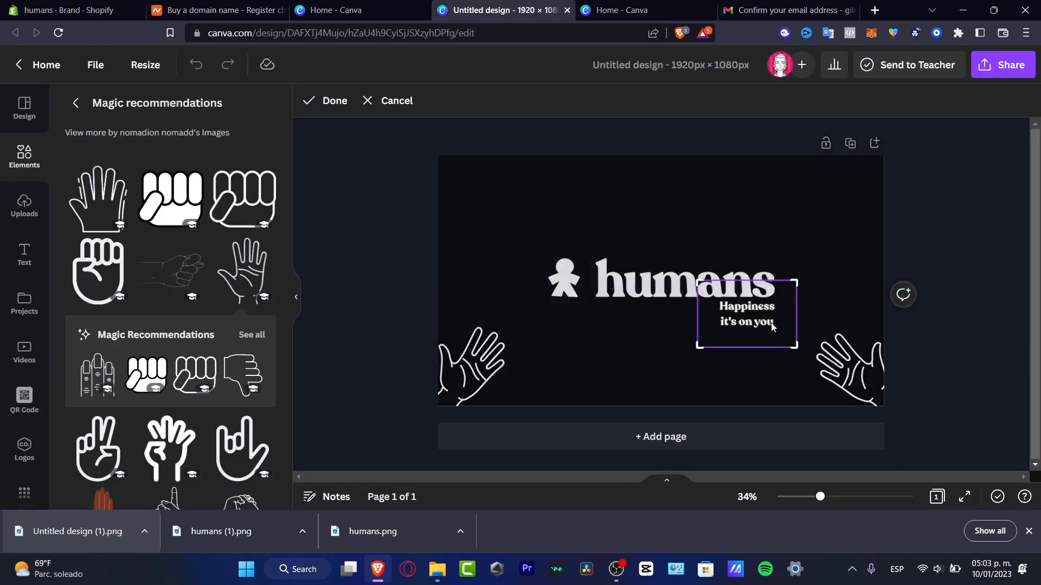
Enter the slogan 'Happiness it's on you.' in Shopify and open a new browser tab.
left_click(70, 10)
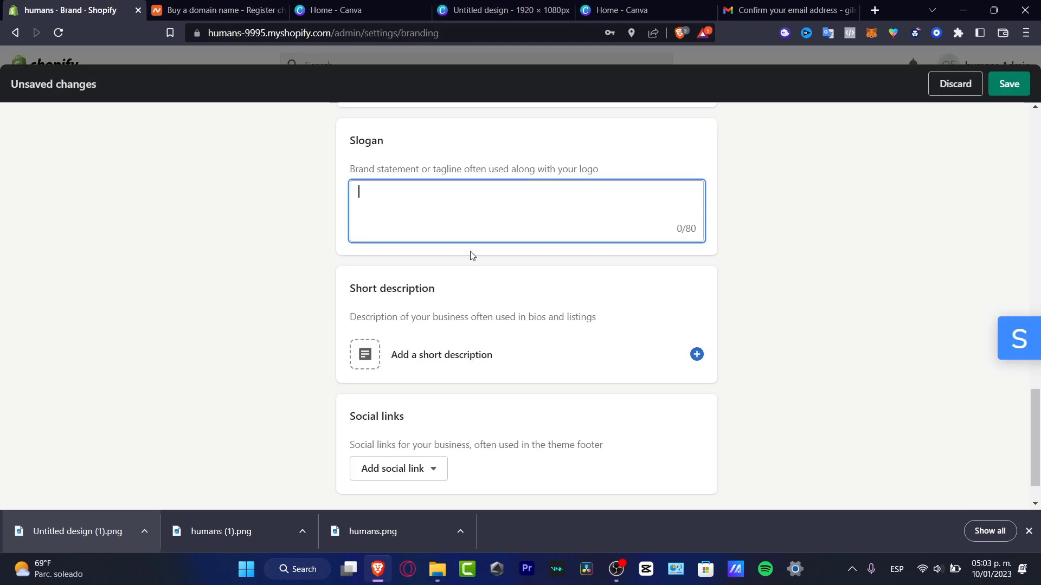
type("Happiness it's on you.")
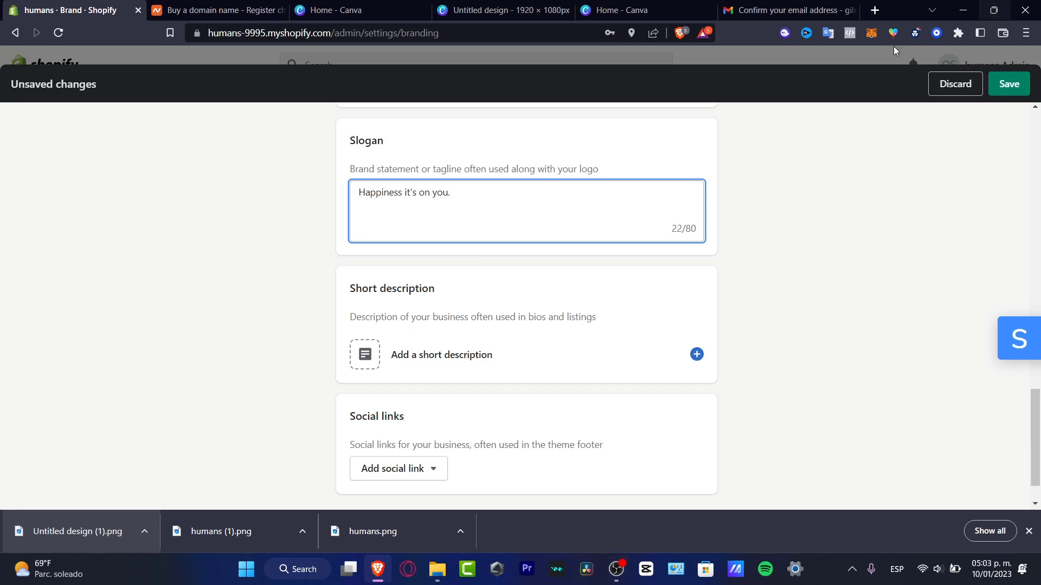
left_click(792, 9)
key("ctrl+t")
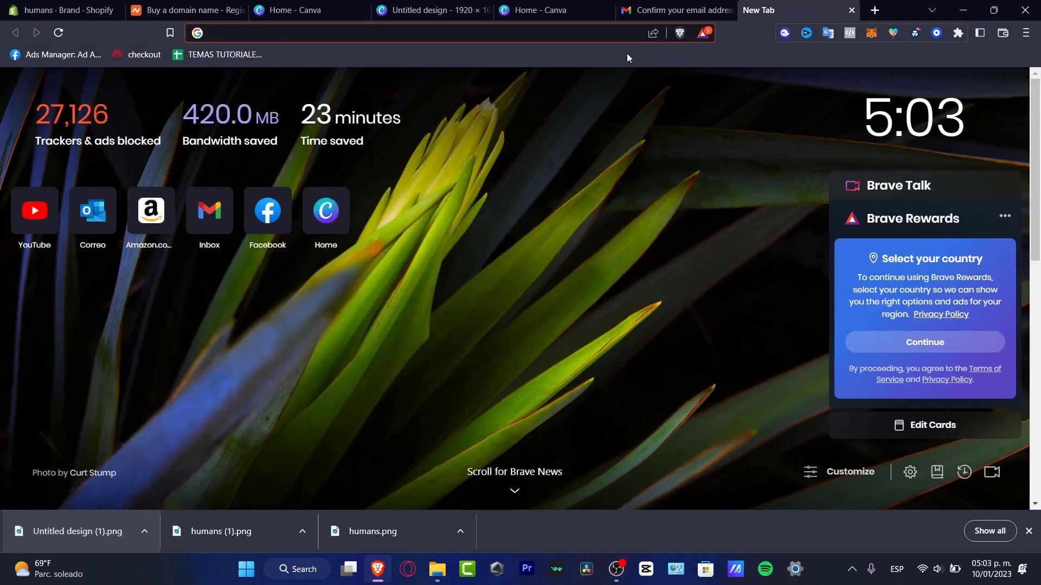
Google 'shopify slogan generator', then go back to the humans Shopify brand settings tab.
type("shopify slogan generator")
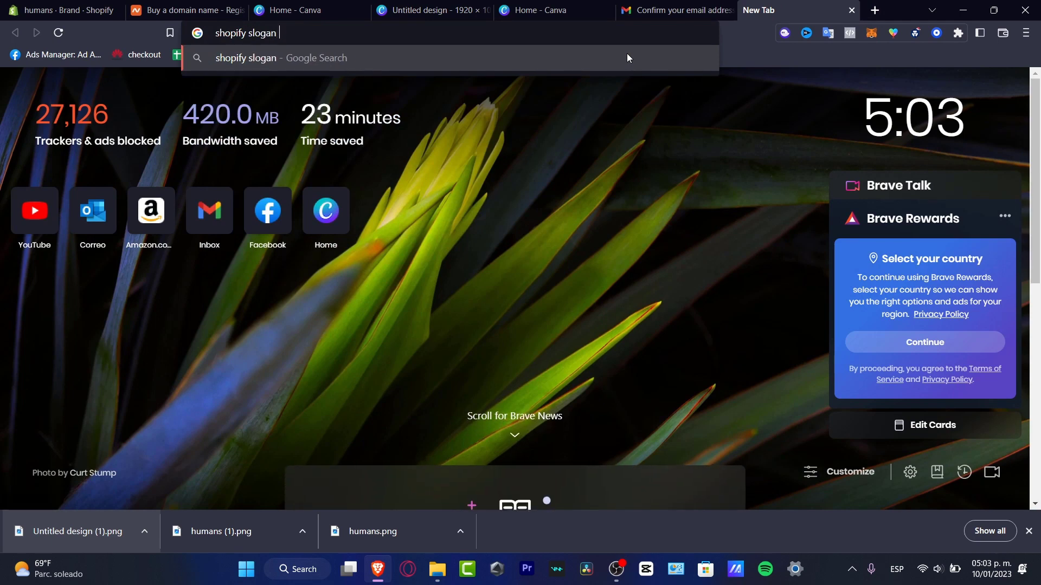
key("Return")
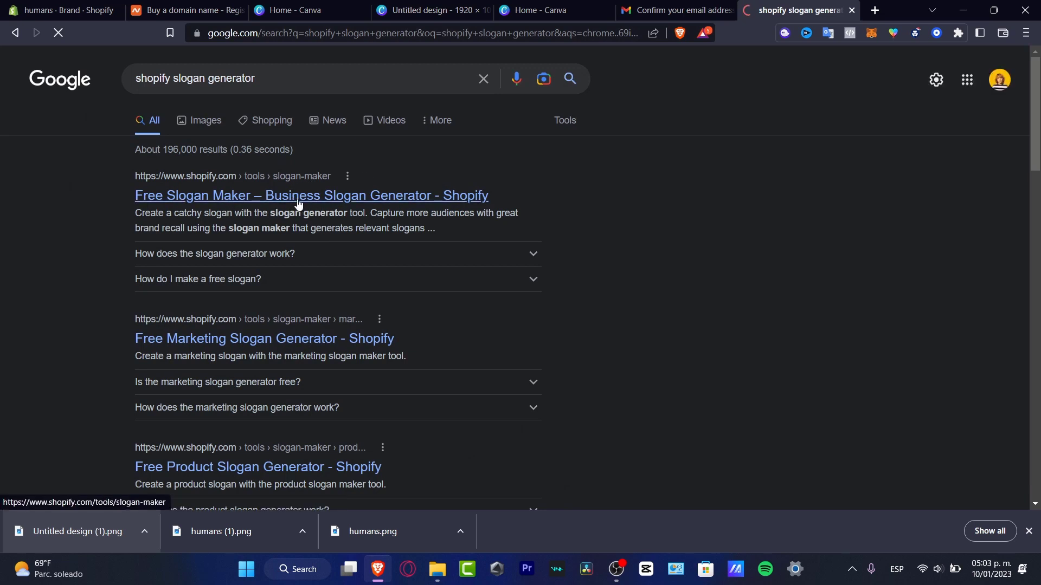
left_click(70, 8)
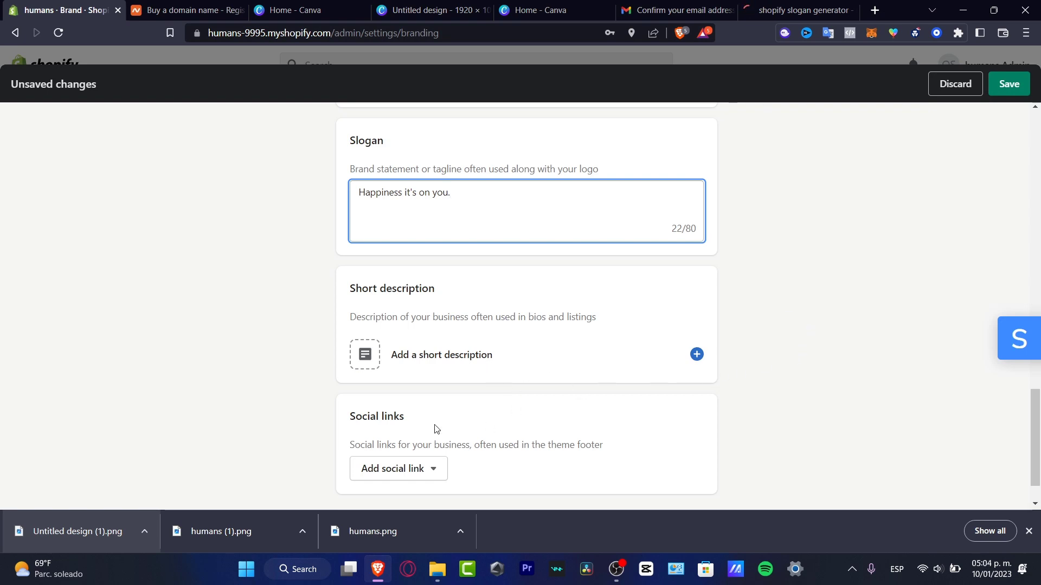
Enter the short description 'Online clothing store with a minimalistic style.' and save the branding.
left_click(482, 355)
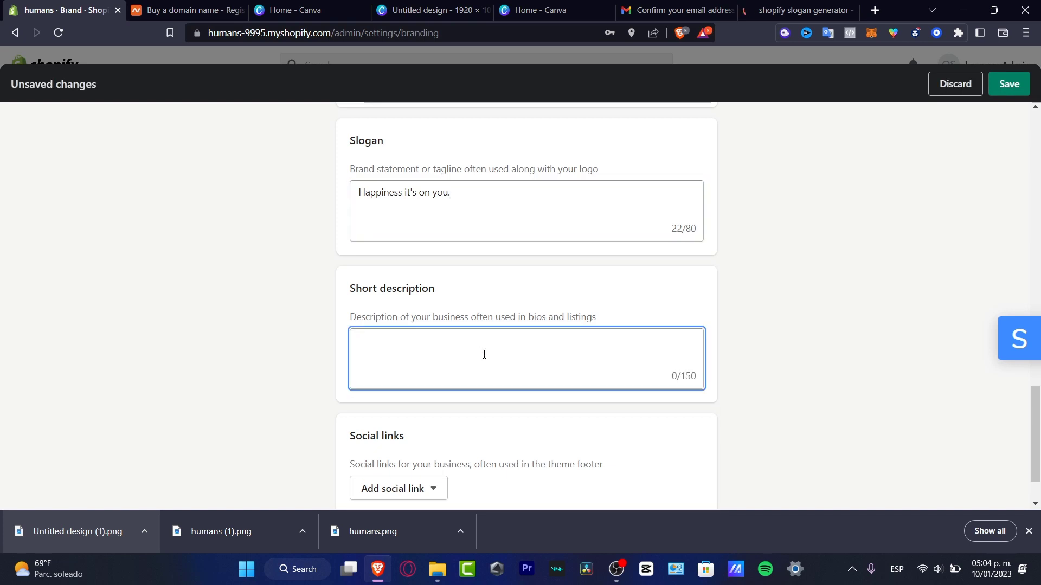
type("Clothing store")
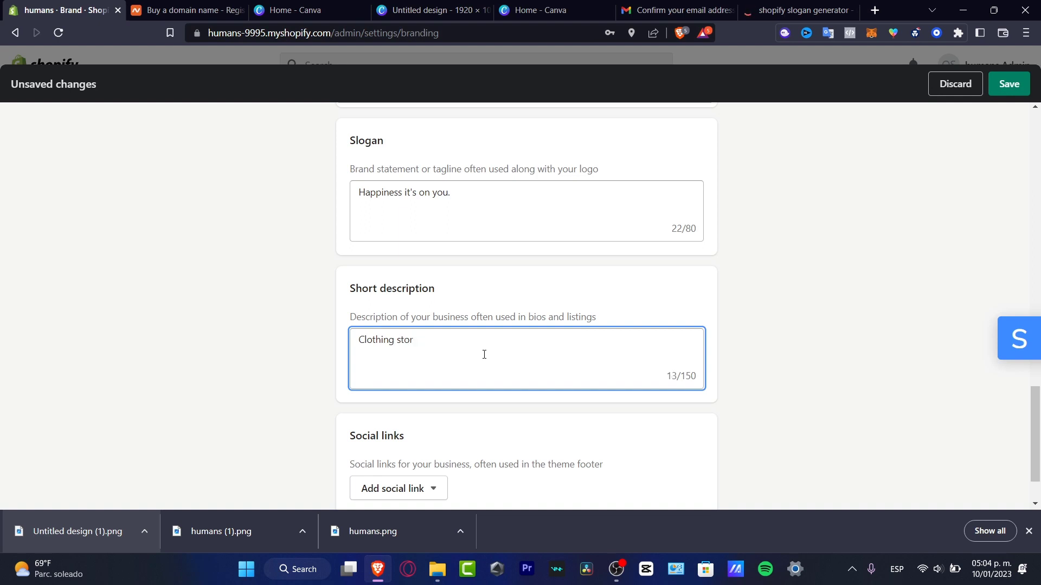
key("BackSpace")
key("BackSpace")
key("BackSpace")
key("BackSpace")
key("BackSpace")
key("BackSpace")
key("BackSpace")
key("BackSpace")
key("BackSpace")
key("BackSpace")
key("BackSpace")
key("BackSpace")
key("BackSpace")
type("Online clothing store for mini")
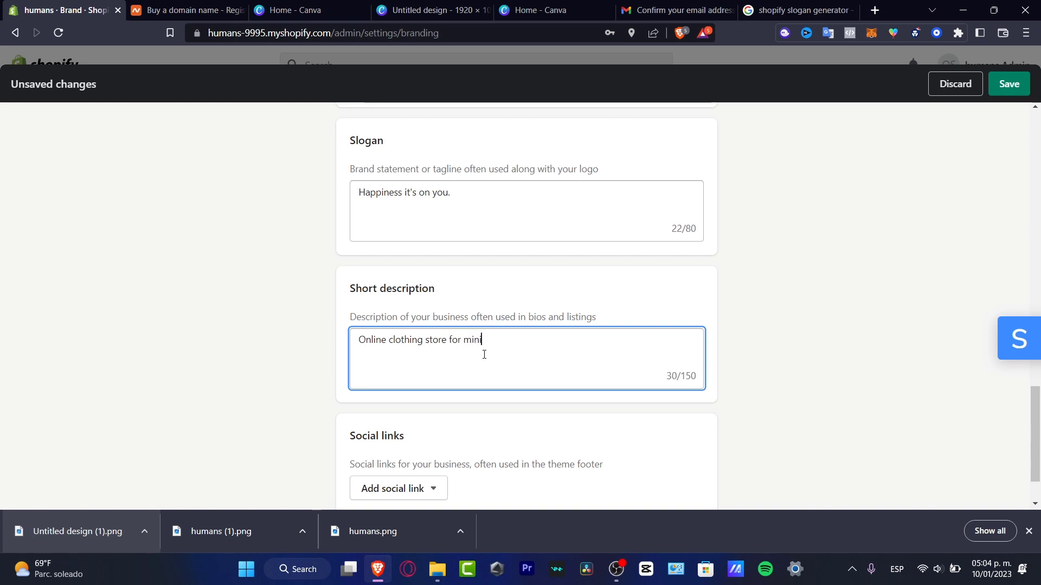
key("BackSpace")
key("BackSpace")
type("with a minimalistic style-")
scroll(767, 364, "down", 2)
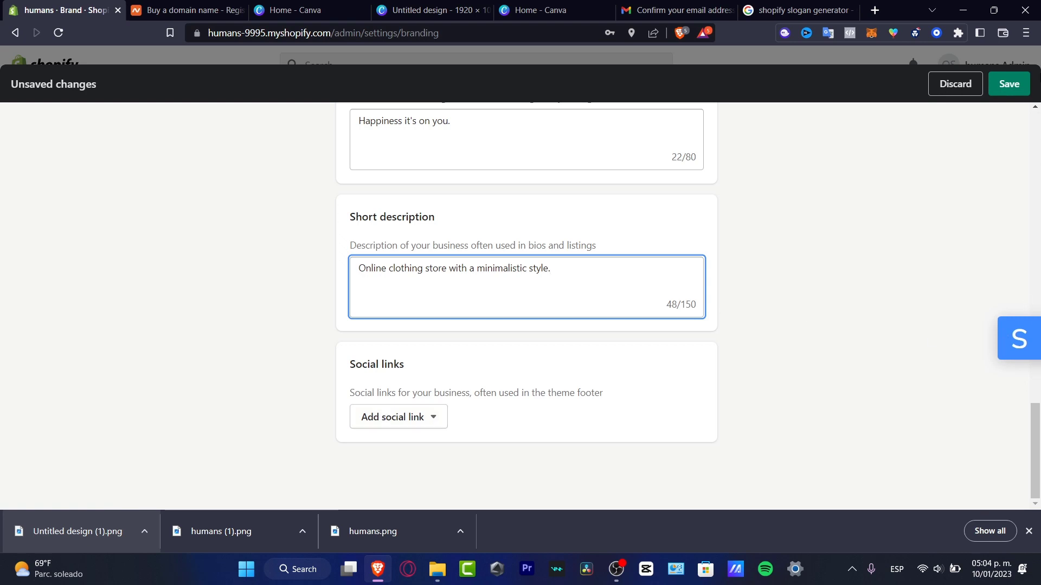
left_click(1009, 87)
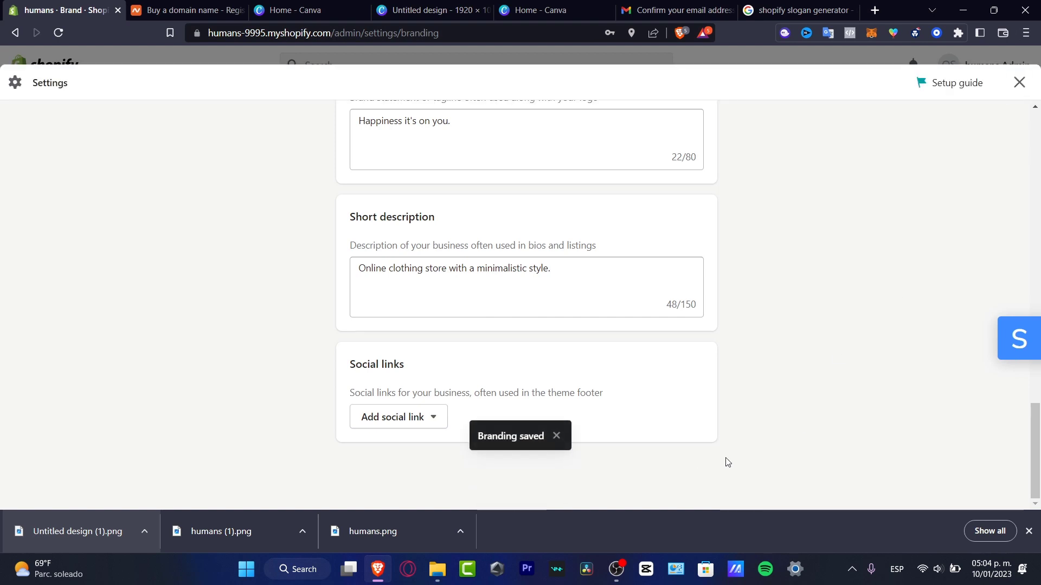
left_click(1029, 531)
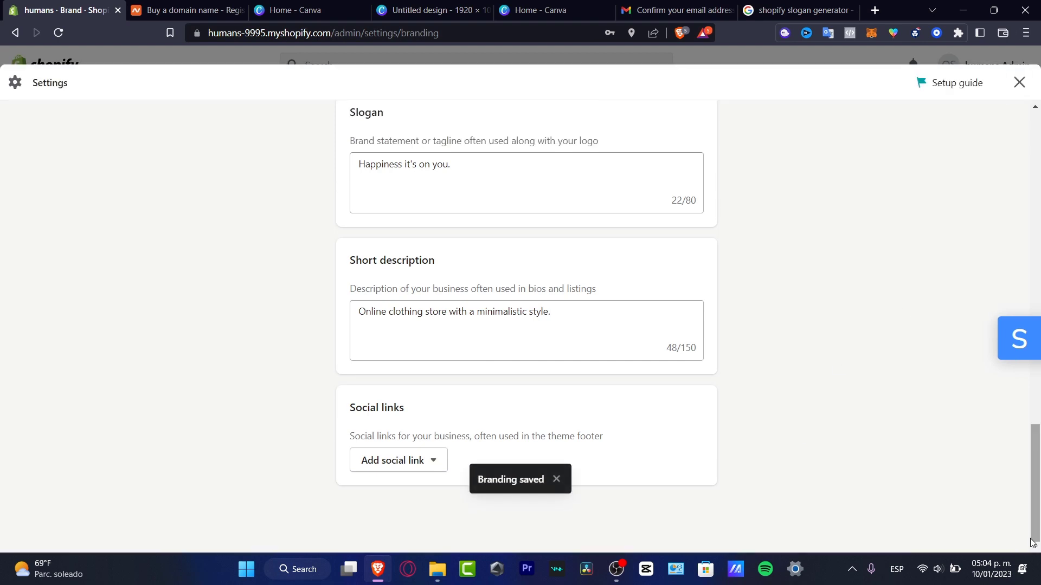
Leave settings, dismiss the Congratulations message, and open Settings > Domains showing humans-9995.myshopify.com.
left_click(1028, 84)
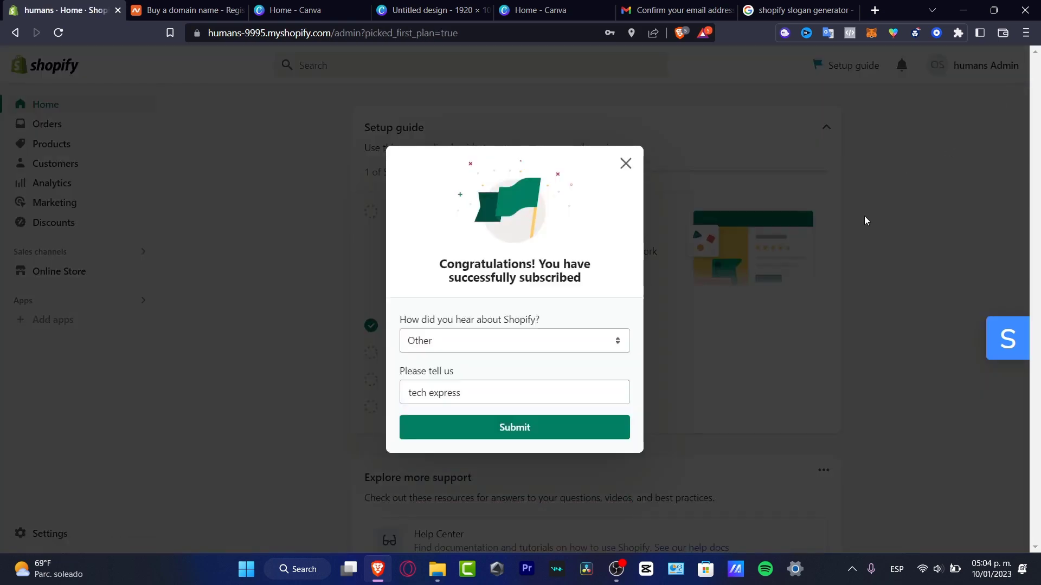
left_click(626, 163)
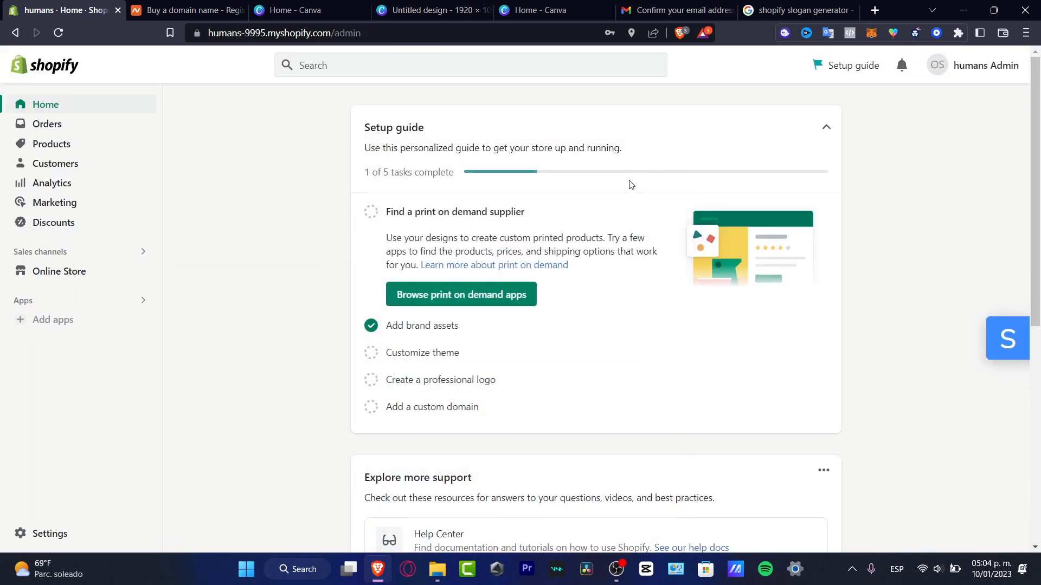
left_click(65, 535)
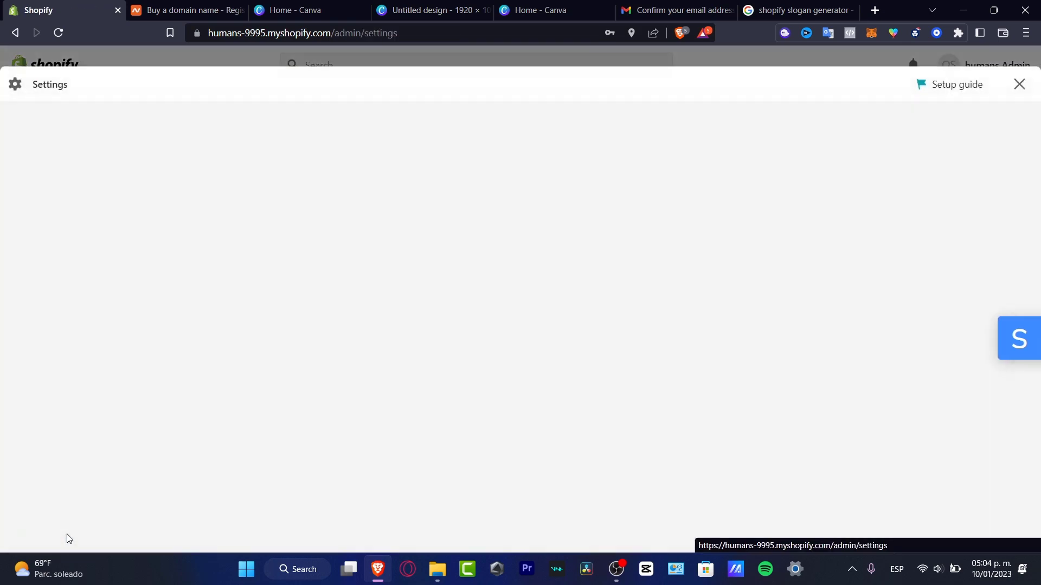
scroll(223, 425, "down", 4)
left_click(209, 295)
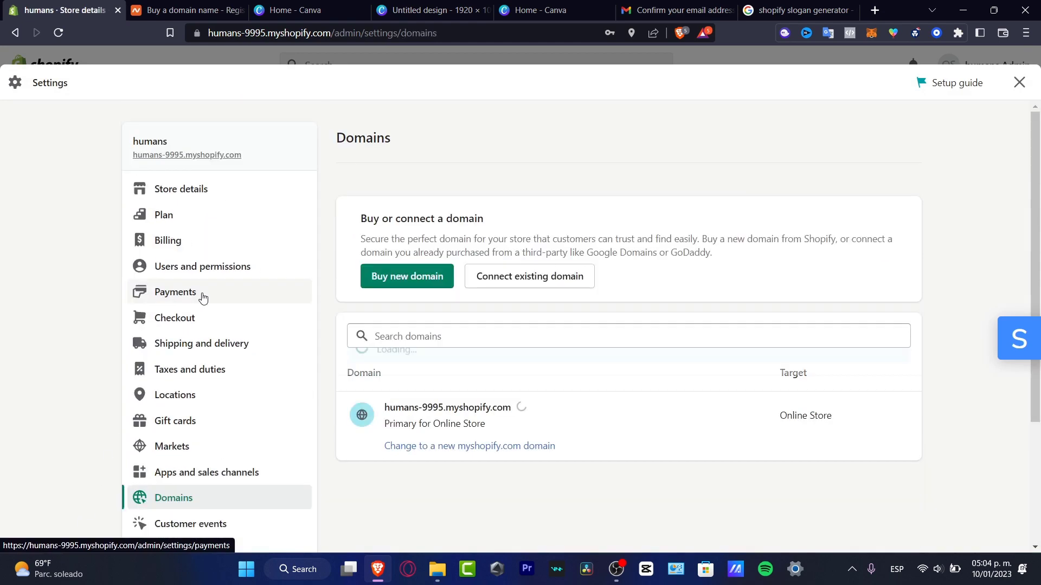
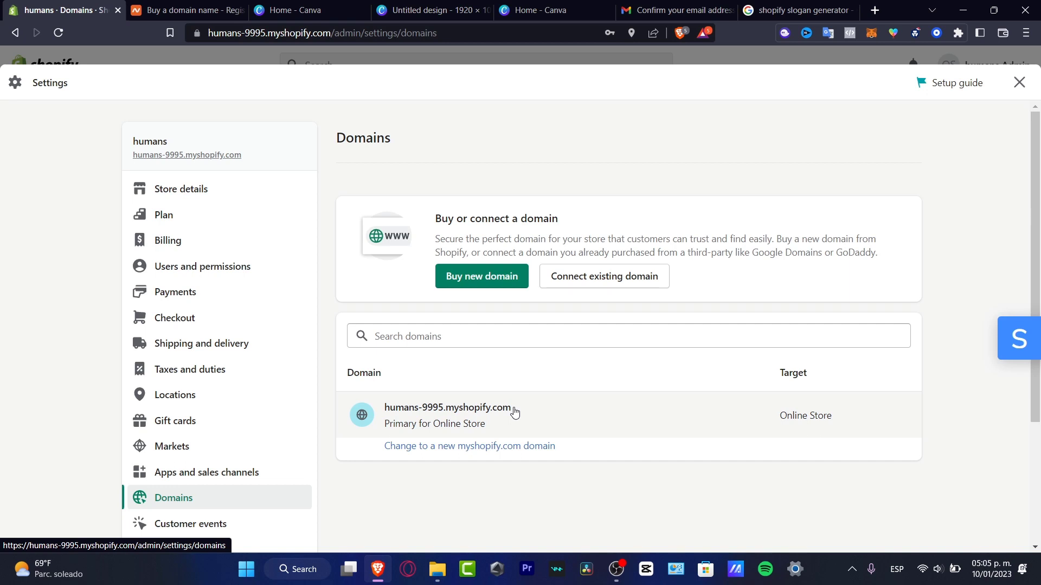
Open Shopify's Buy new domain page from Settings > Domains and glance at the Namecheap tab.
left_click(513, 283)
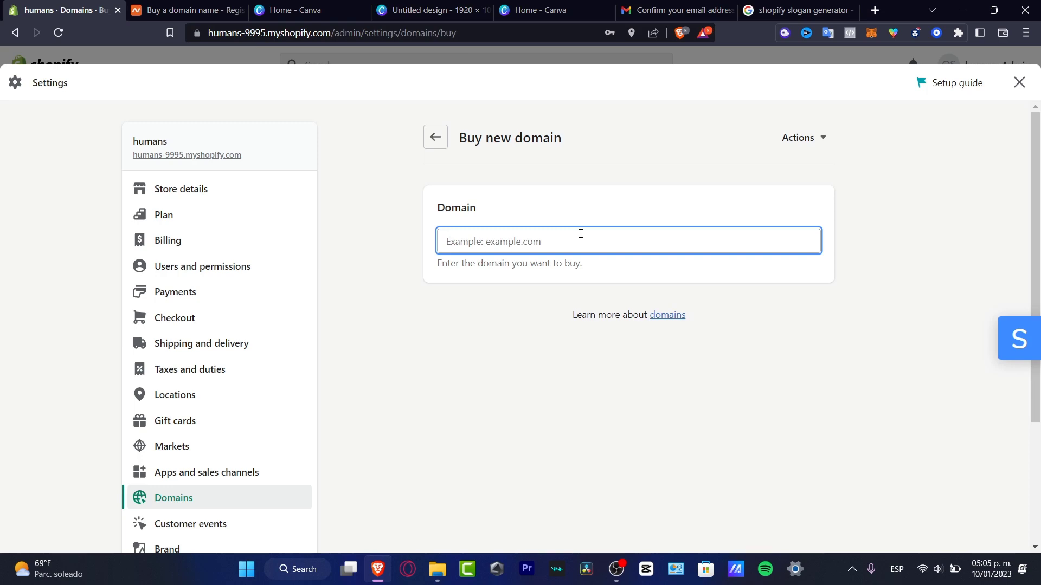
left_click(206, 5)
Search Shopify domains for 'humans' and load the next 10 extensions.
left_click(92, 8)
type("humans")
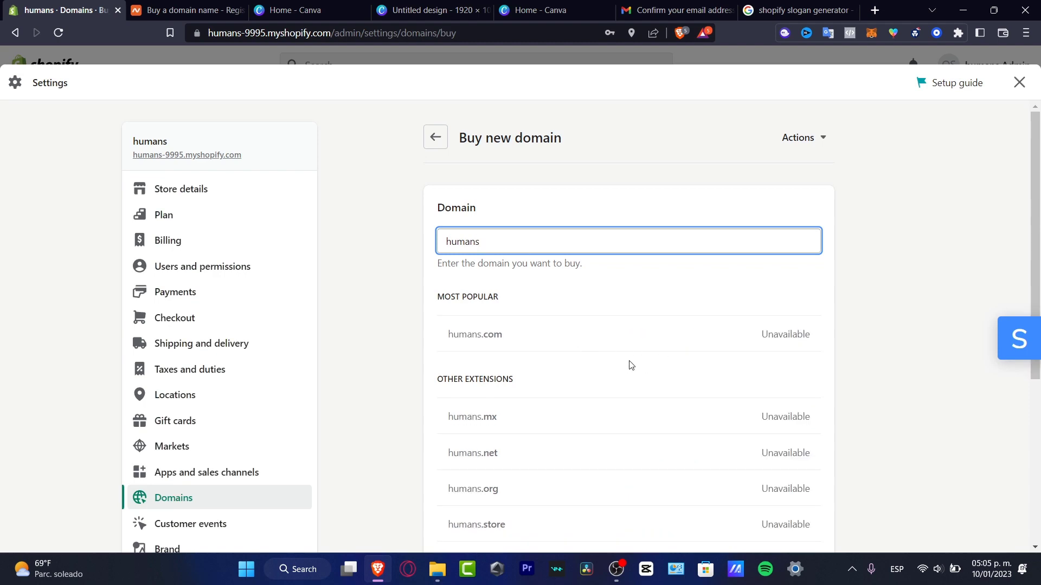
scroll(627, 362, "down", 3)
scroll(764, 298, "up", 3)
scroll(784, 336, "down", 2)
scroll(783, 336, "down", 2)
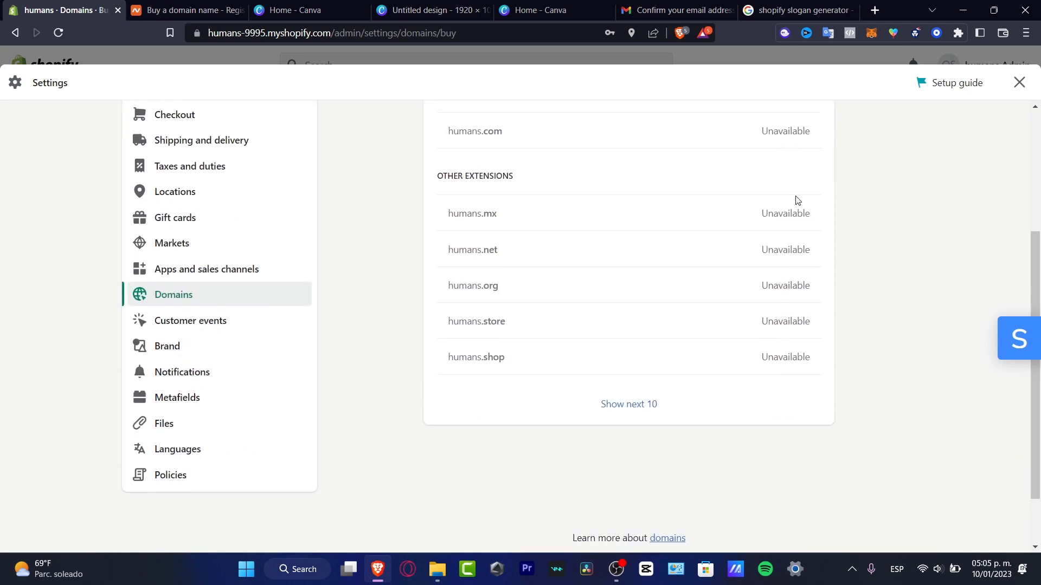
left_click(645, 405)
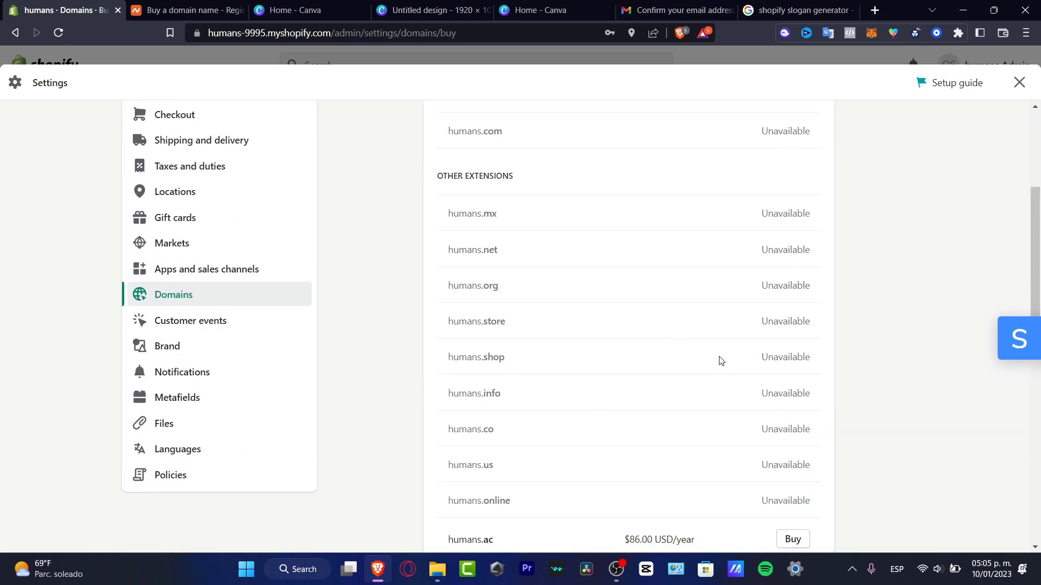
Compare the 'humans' results, such as the humans.ac yearly price and humans.adult.
scroll(724, 364, "down", 3)
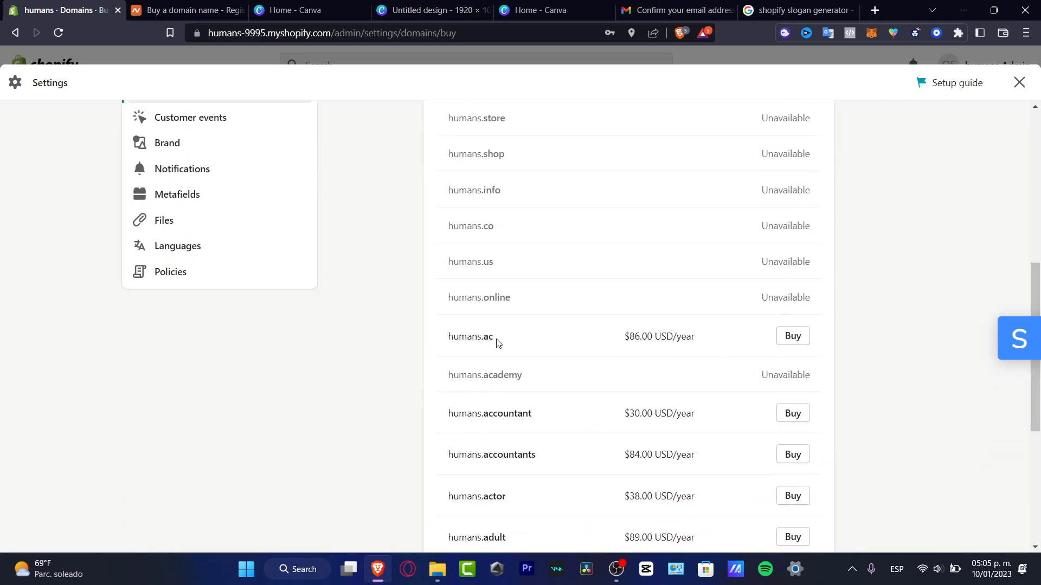
left_click_drag(632, 334, 702, 339)
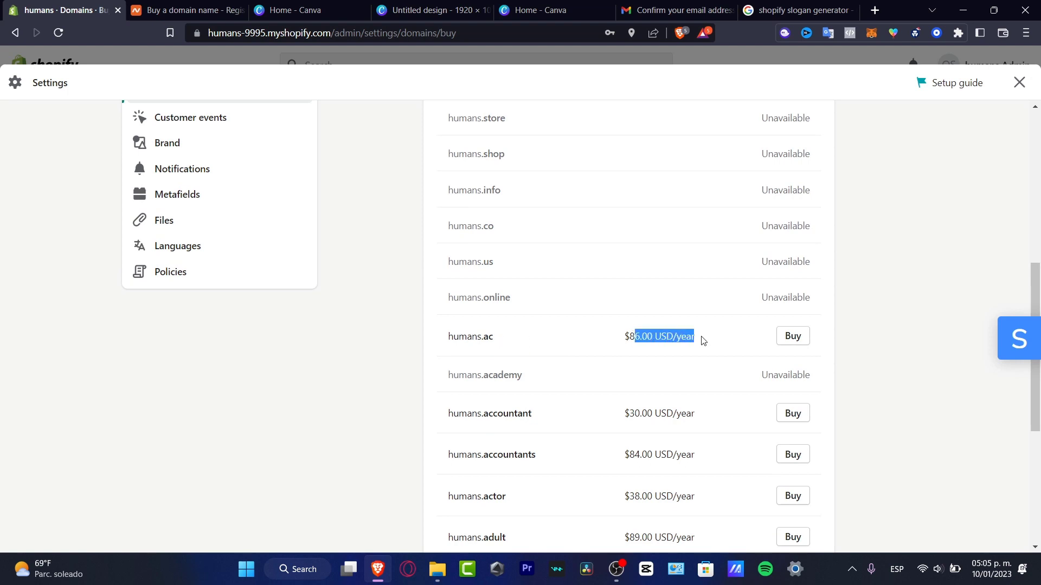
left_click_drag(695, 414, 642, 414)
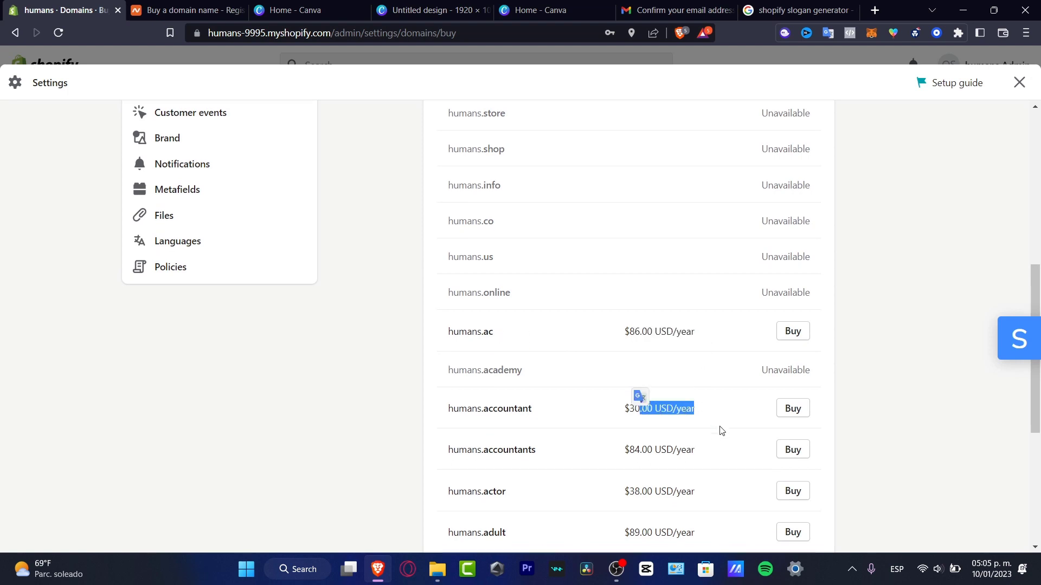
scroll(720, 430, "down", 3)
left_click_drag(694, 335, 629, 333)
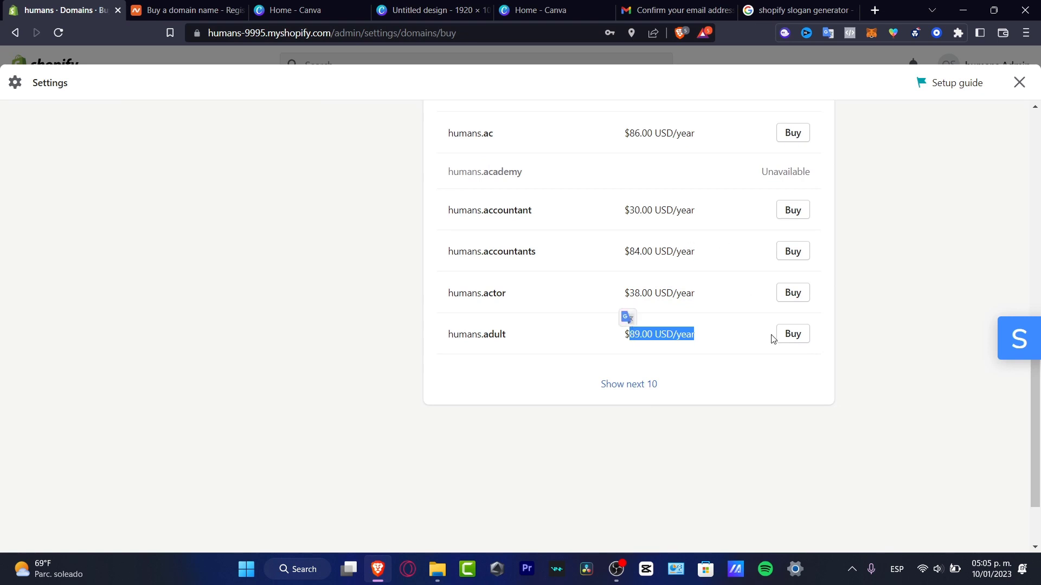
left_click_drag(535, 335, 447, 328)
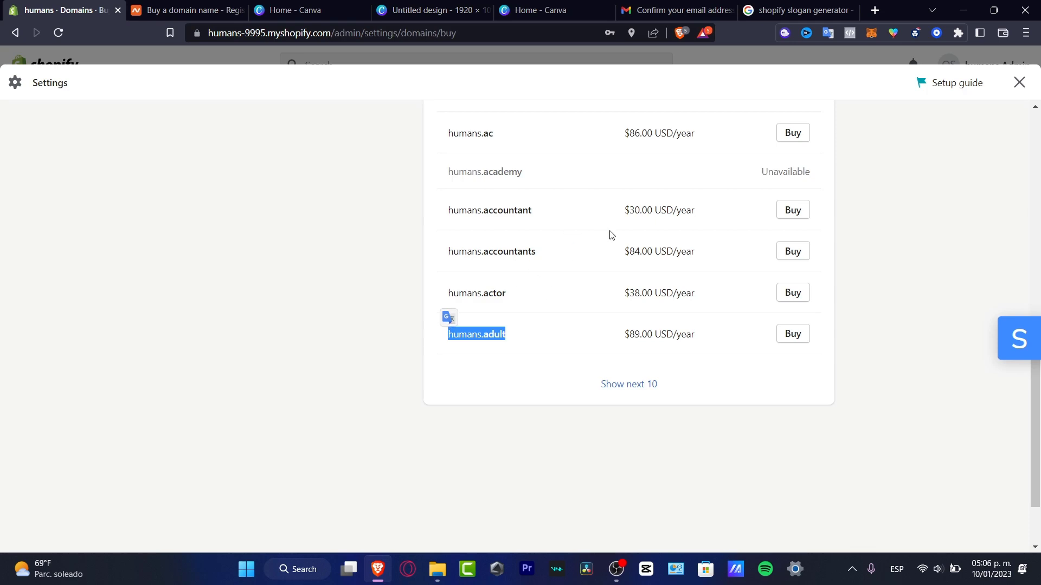
scroll(658, 293, "up", 11)
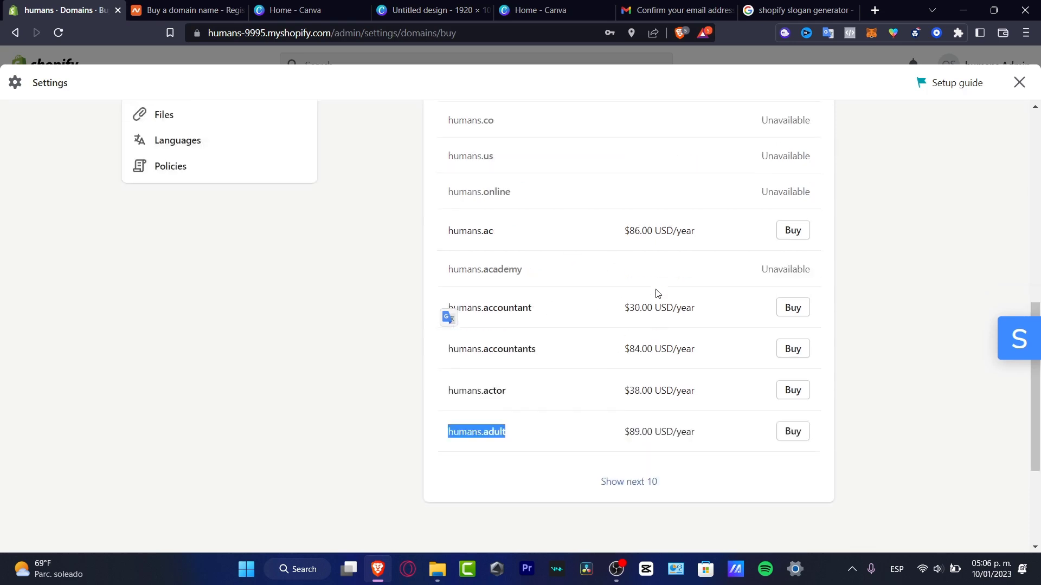
scroll(657, 292, "down", 10)
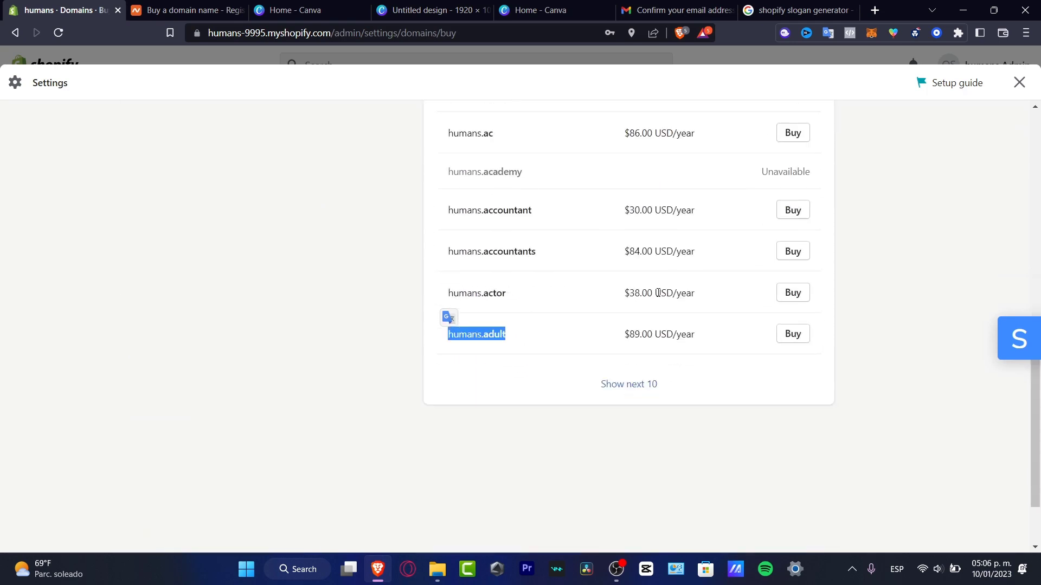
scroll(848, 386, "up", 10)
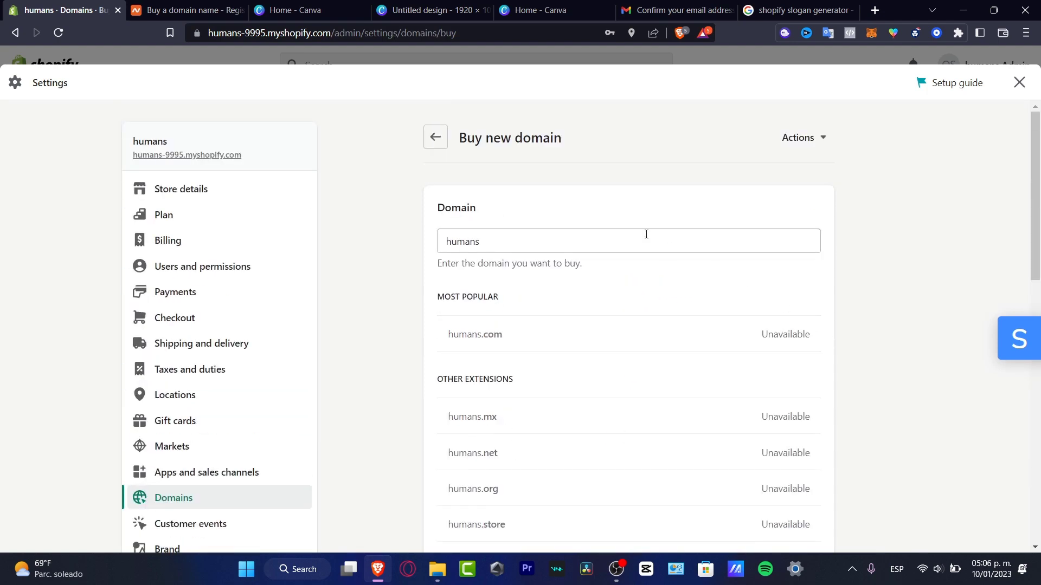
Go back to Domains, open Connect existing domain, and switch to the Namecheap tab.
left_click(444, 144)
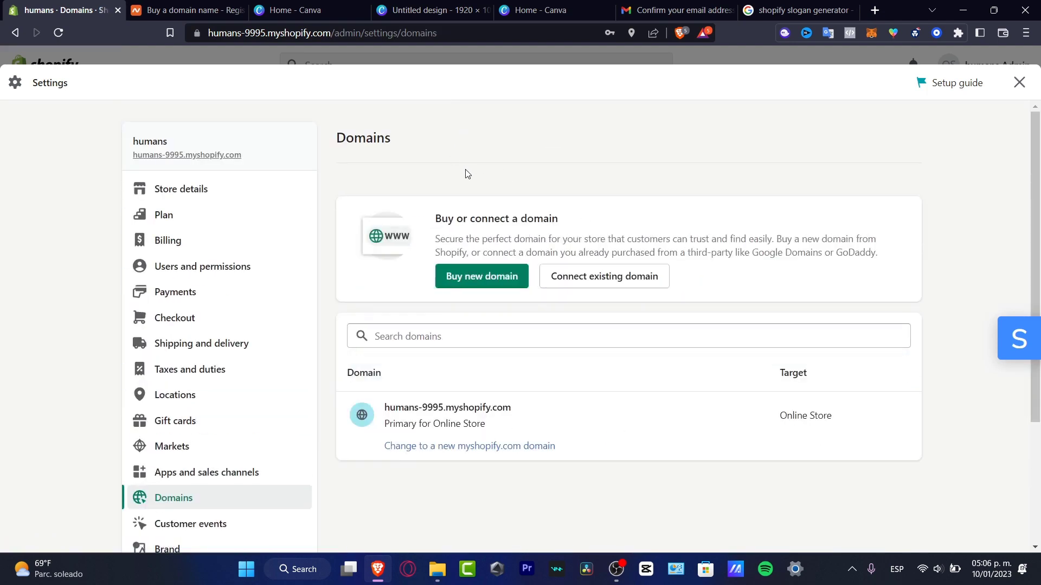
left_click(580, 266)
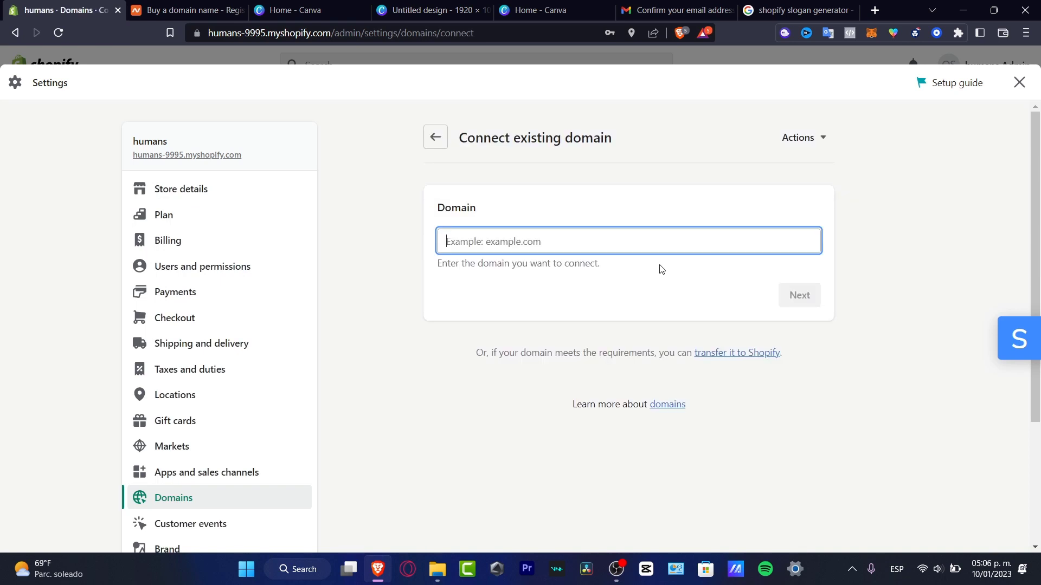
left_click(189, 6)
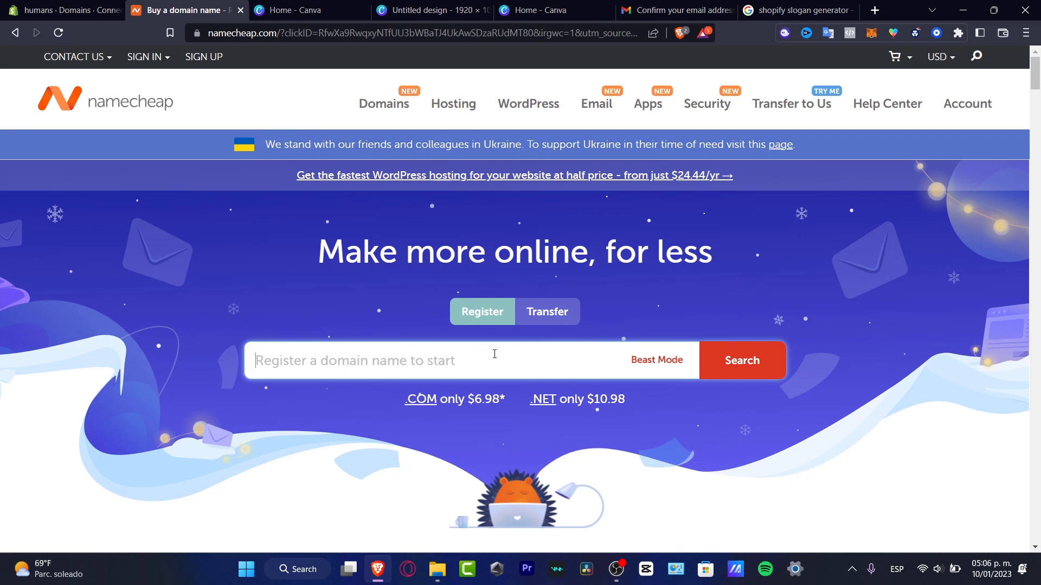
Search Namecheap for 'humanstore' and compare prices, noting humanstore.store at $1.78.
type("humanstore")
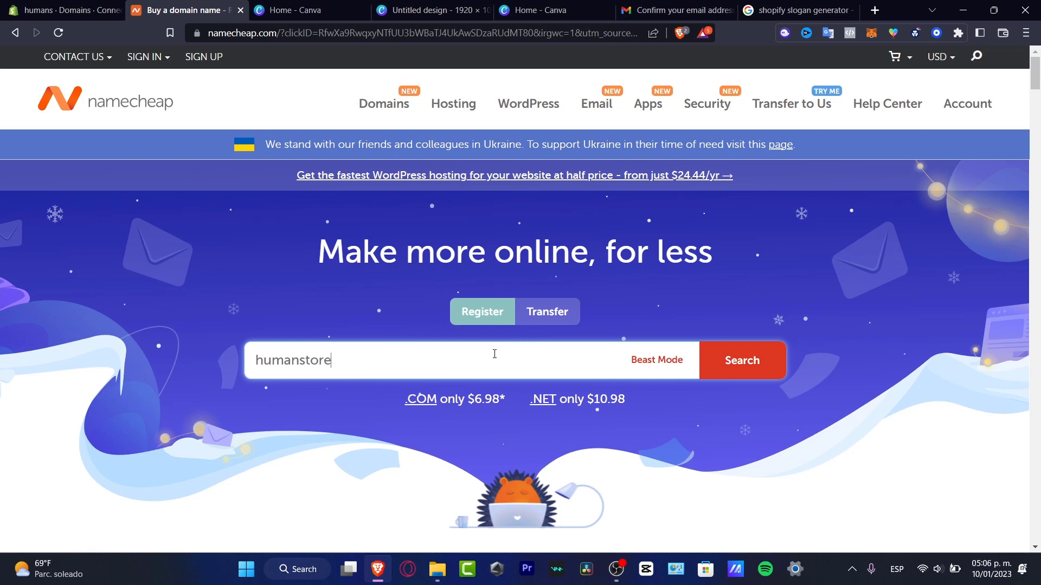
left_click(751, 367)
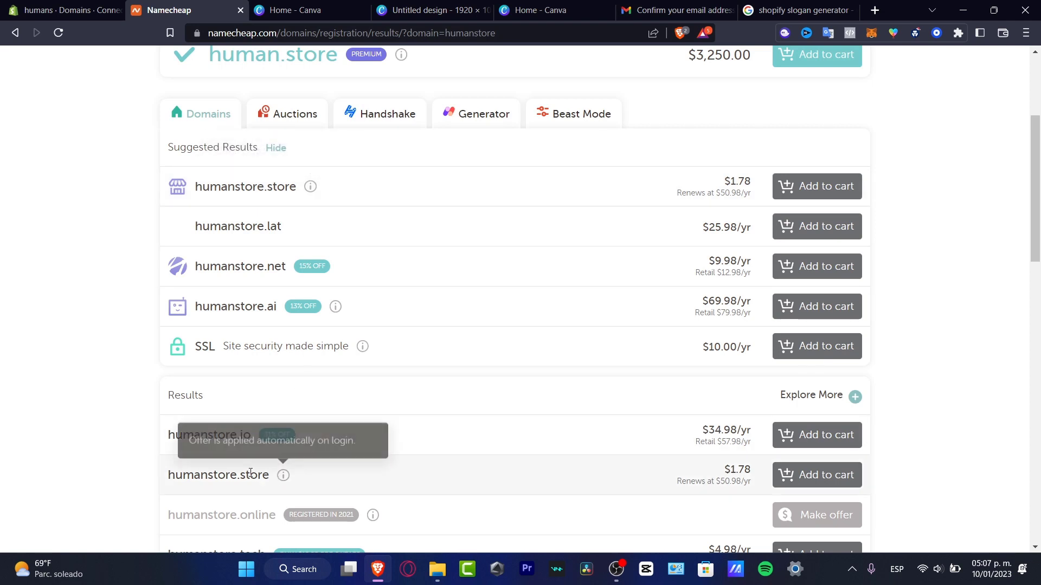
left_click_drag(208, 475, 265, 475)
left_click_drag(724, 181, 757, 180)
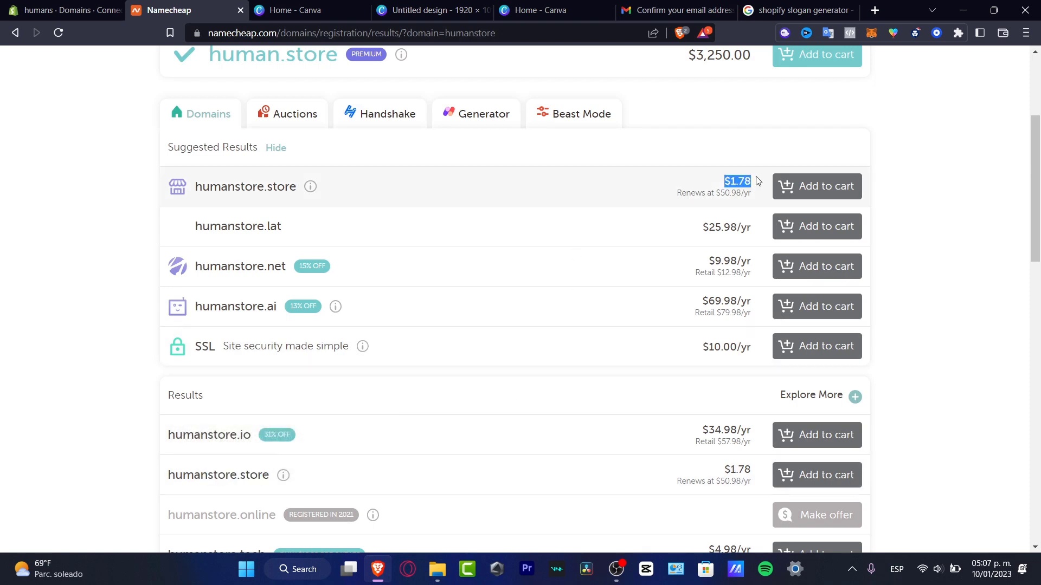
scroll(913, 418, "down", 4)
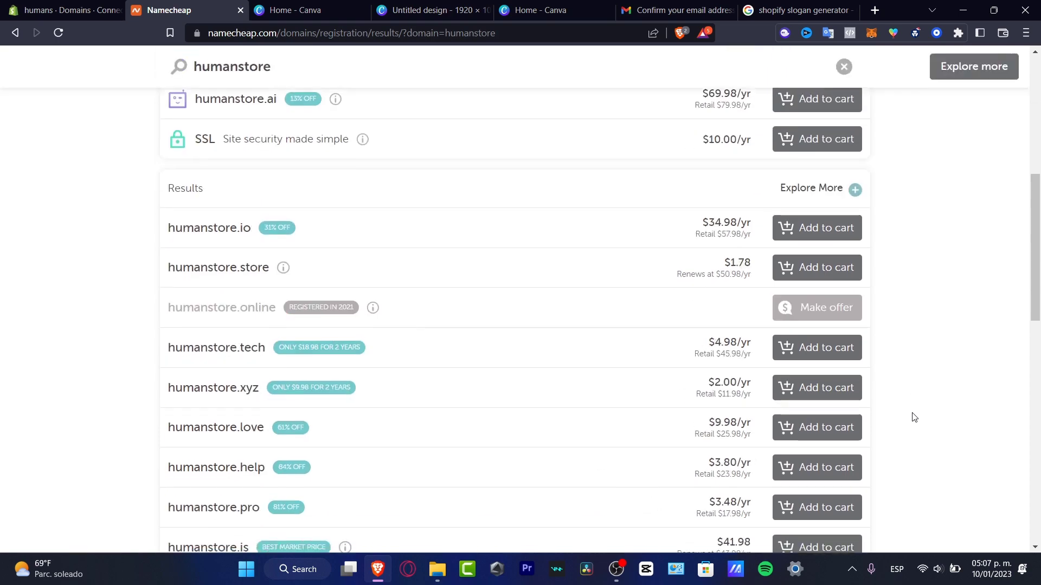
scroll(915, 417, "down", 7)
scroll(916, 422, "down", 4)
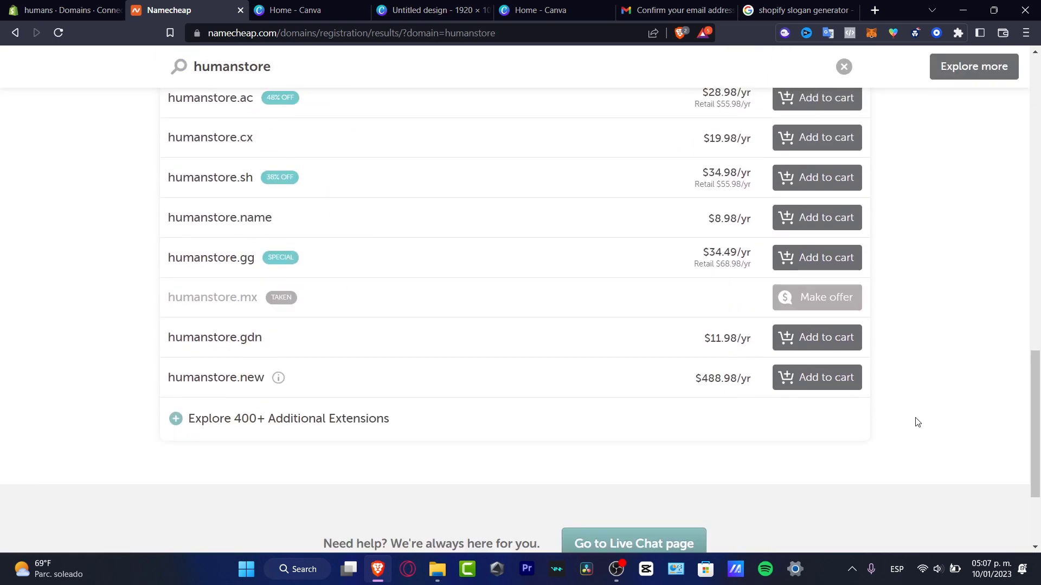
scroll(917, 423, "up", 15)
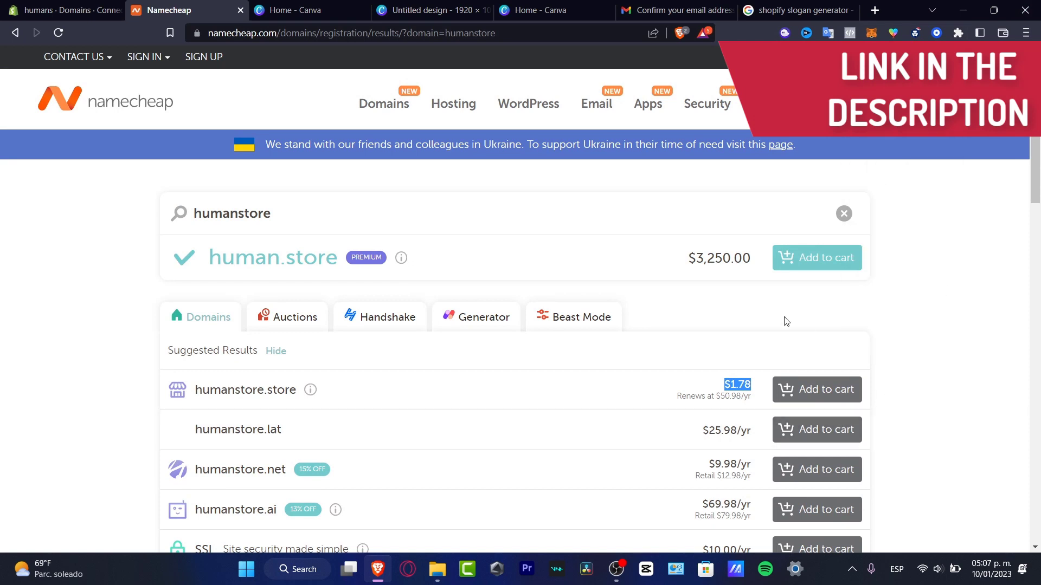
left_click(967, 104)
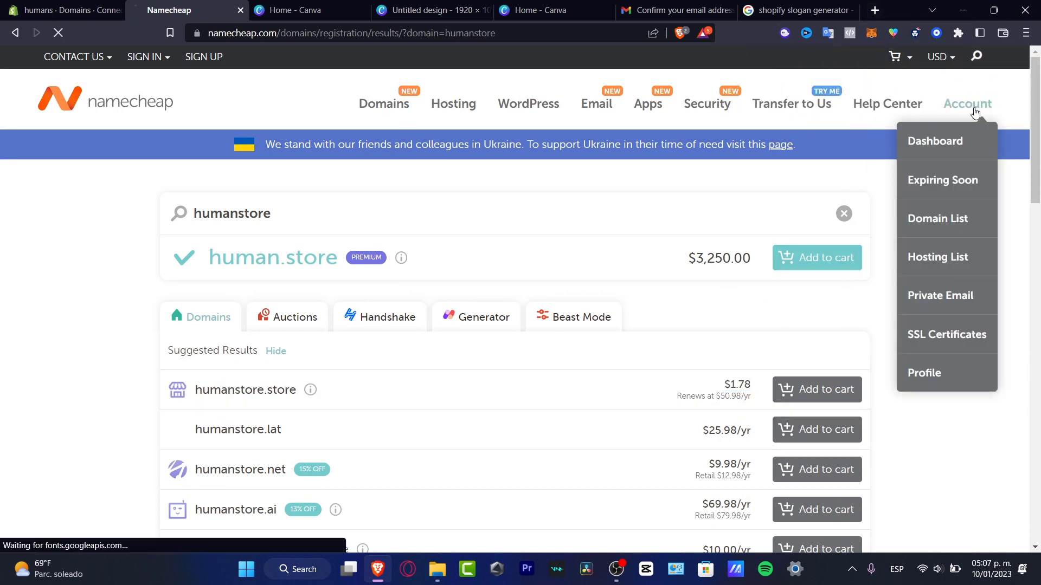
Log into the Namecheap account dashboard with the account username and password.
left_click(968, 143)
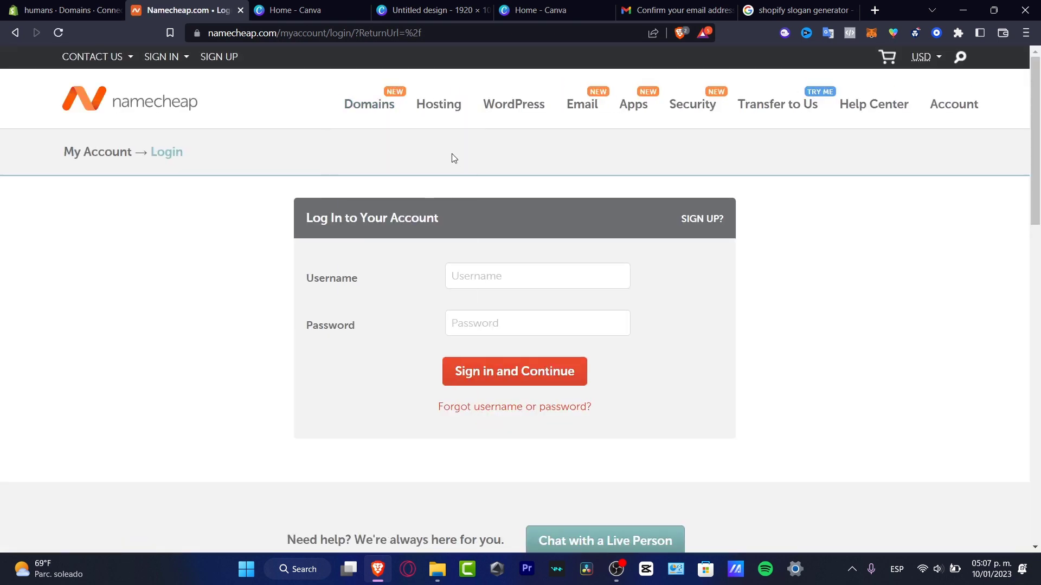
left_click(525, 265)
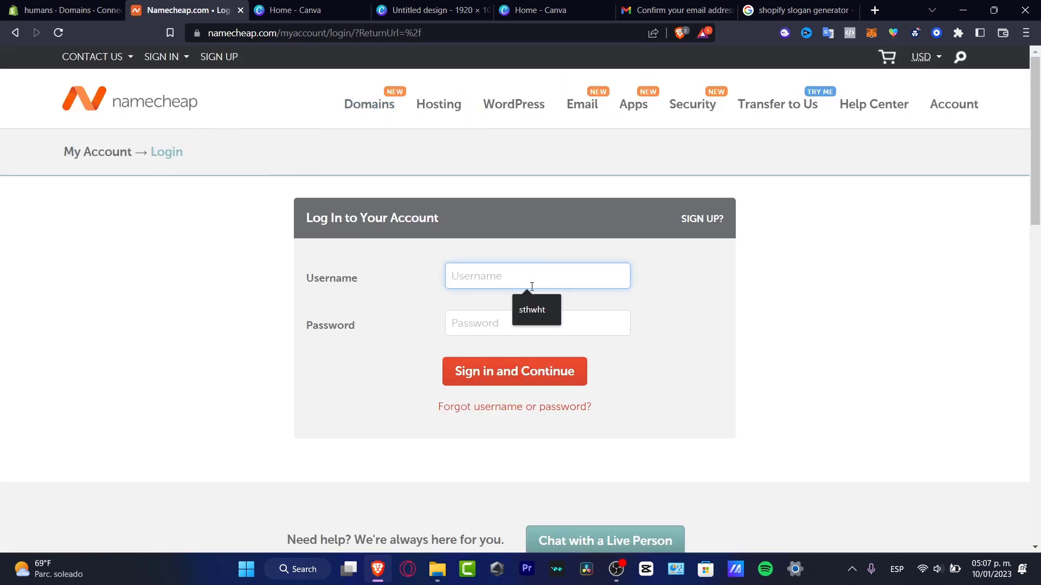
type("royki")
left_click(504, 320)
type("•••••")
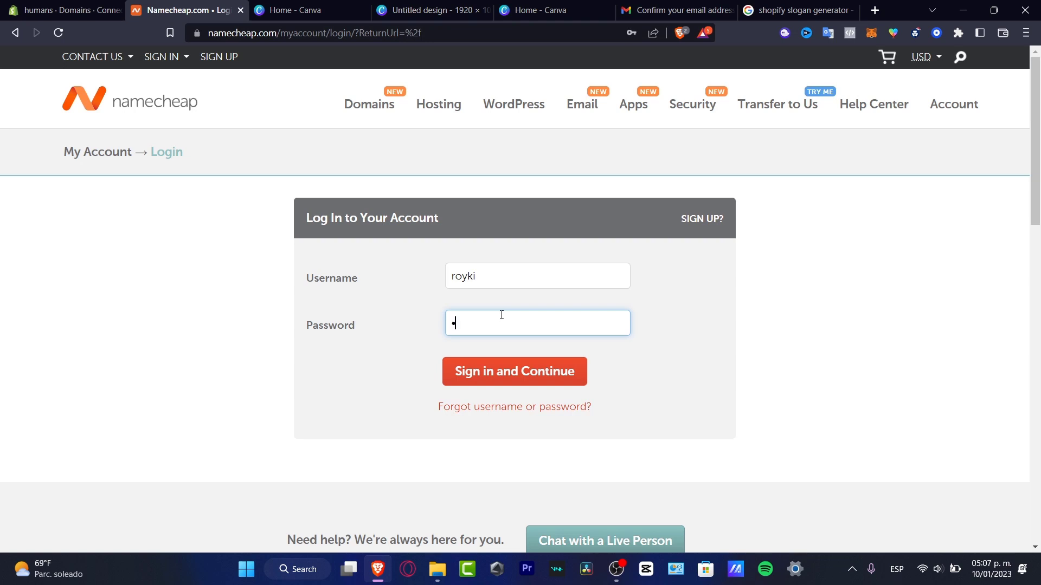
type("•••••••")
key("Return")
Check humansproject.org on the dashboard, then return to Shopify's Connect existing domain form.
mouse_move(715, 103)
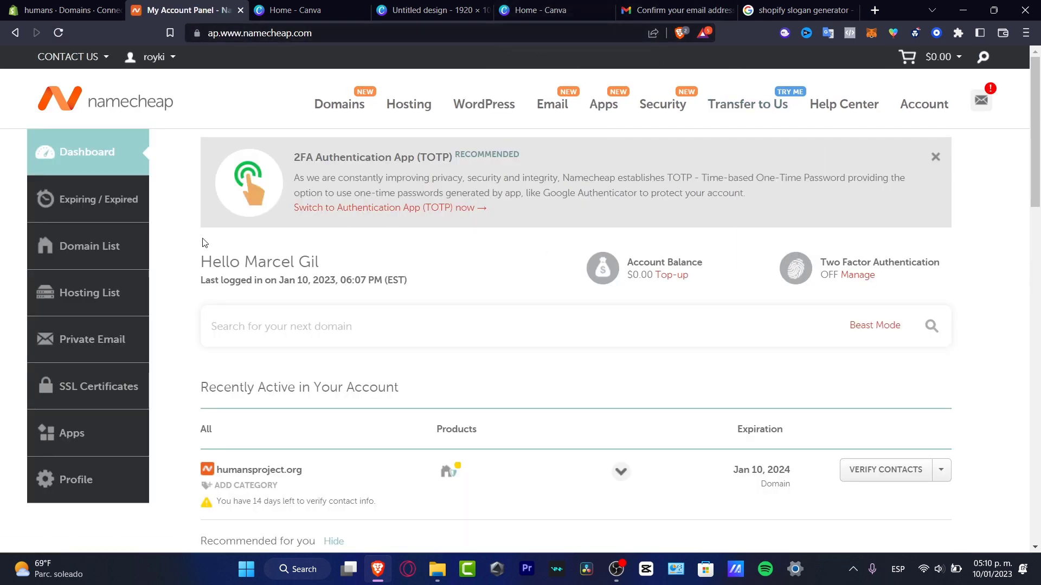
mouse_move(980, 105)
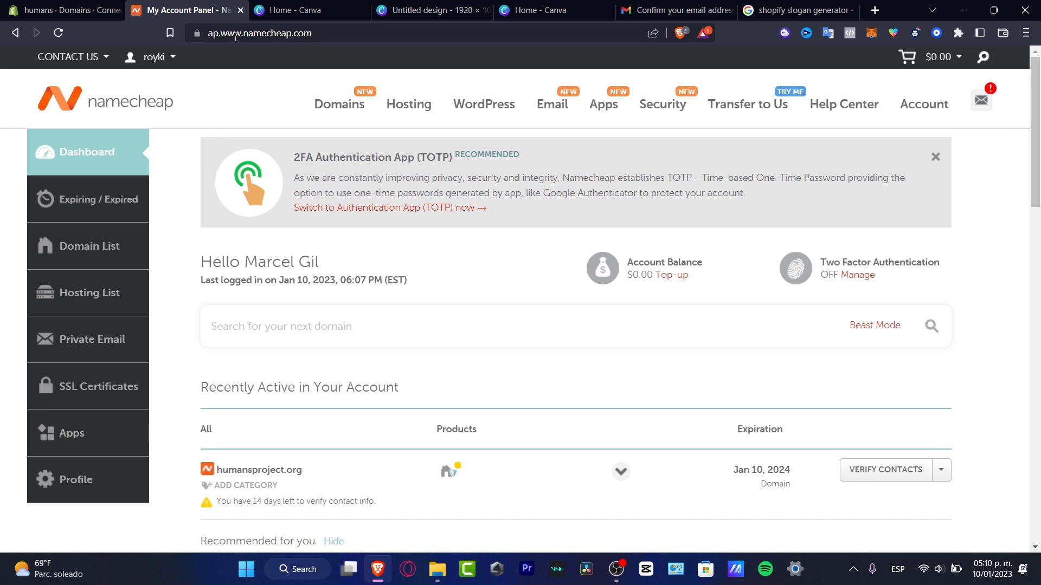
mouse_move(324, 108)
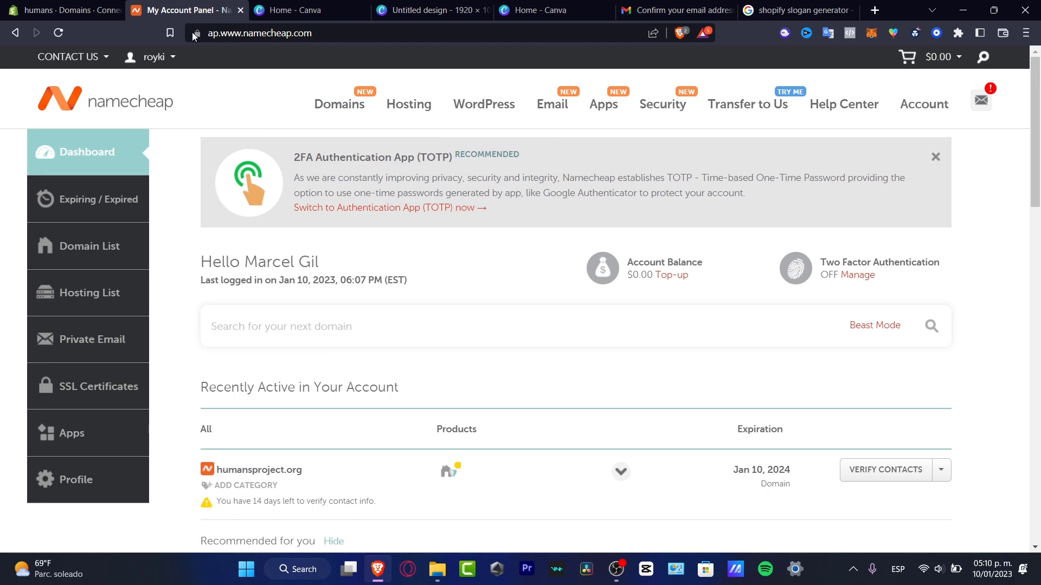
left_click(73, 7)
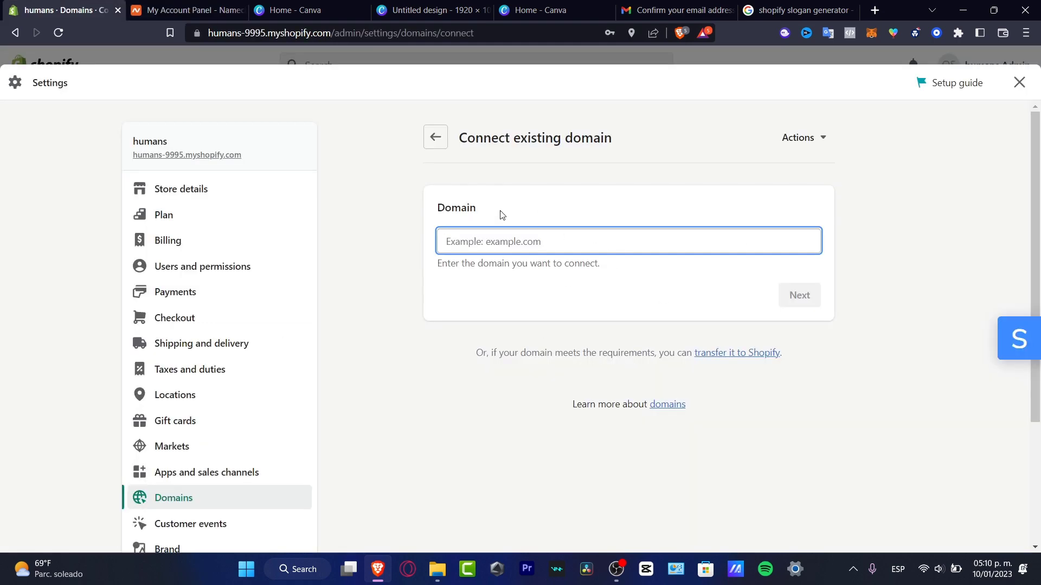
Copy the domain name humansproject.org from the Namecheap dashboard.
left_click(185, 10)
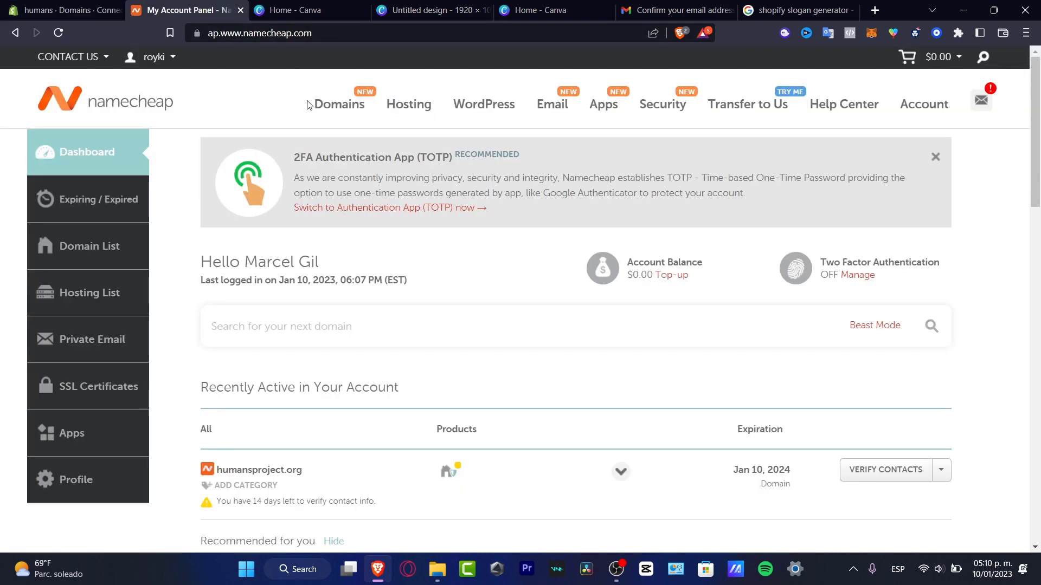
mouse_move(324, 104)
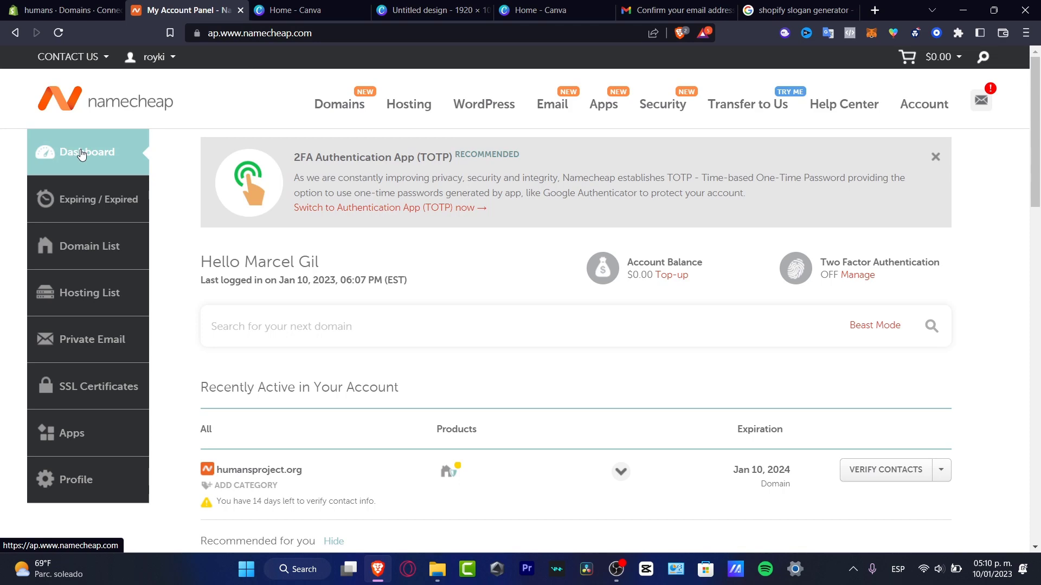
scroll(421, 421, "down", 3)
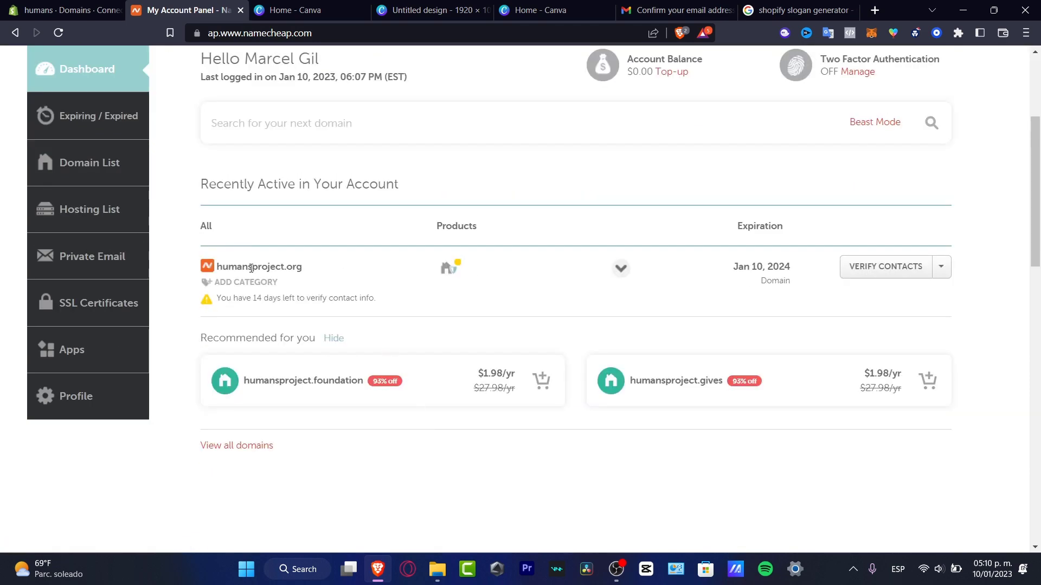
left_click_drag(228, 266, 312, 275)
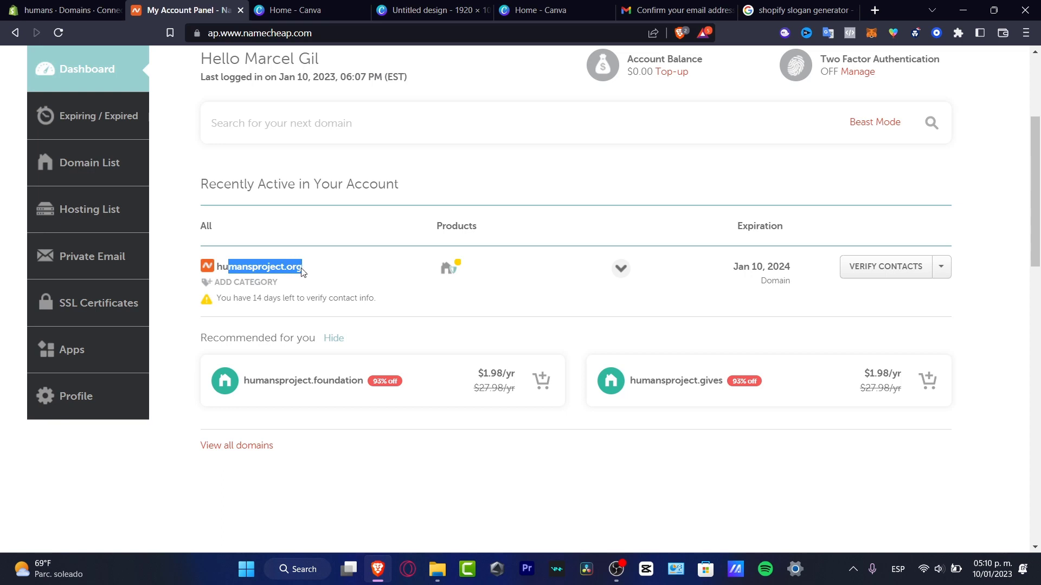
left_click(270, 267)
double_click(263, 267)
left_click_drag(303, 268, 219, 269)
key("ctrl+c")
Paste humansproject.org into Shopify's Domain field and submit it with Next.
left_click(93, 12)
key("ctrl+v")
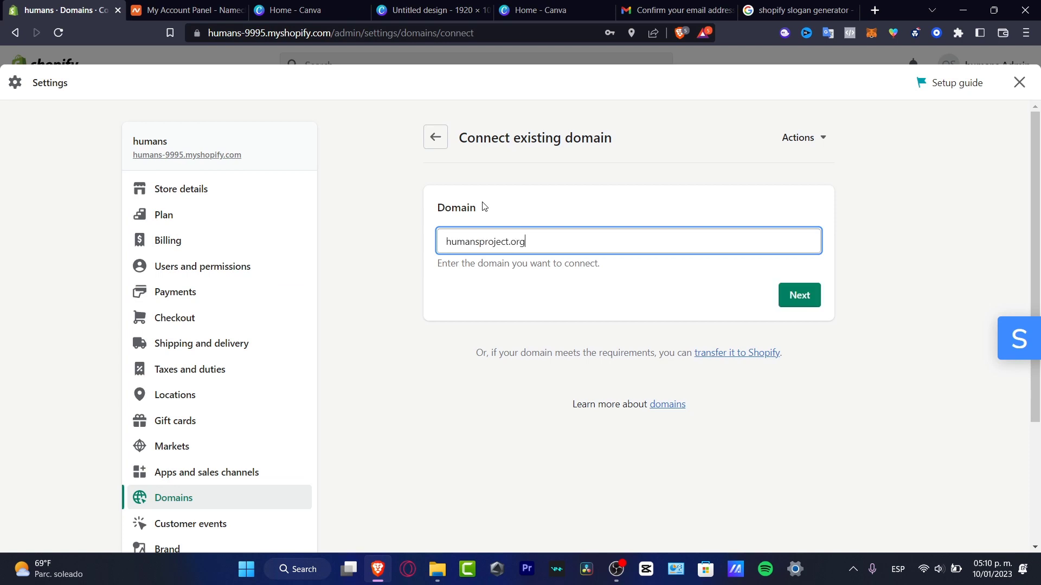
left_click(801, 306)
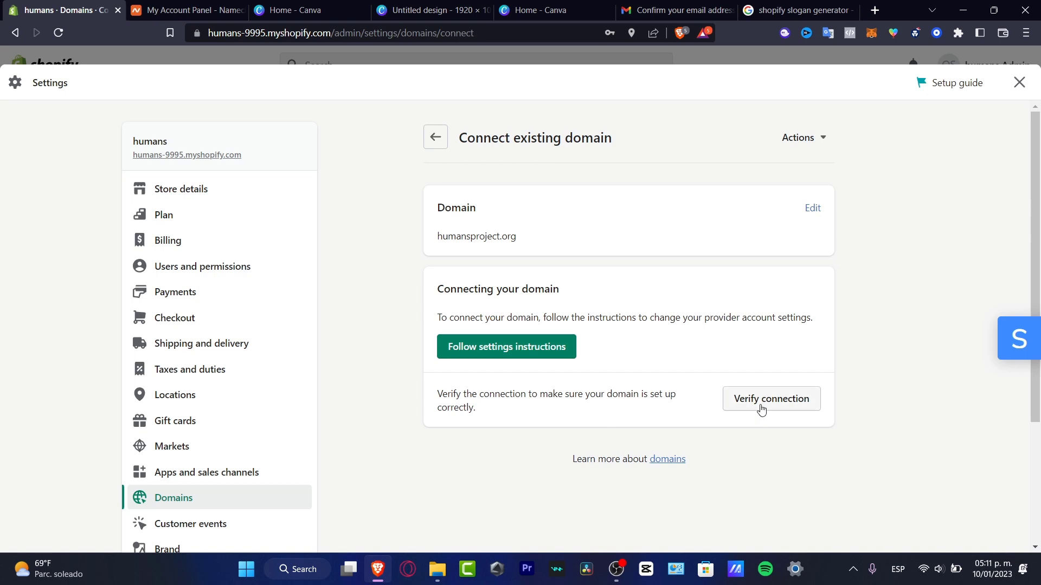
Open and read the Help Center guide on connecting a third-party domain.
left_click(517, 346)
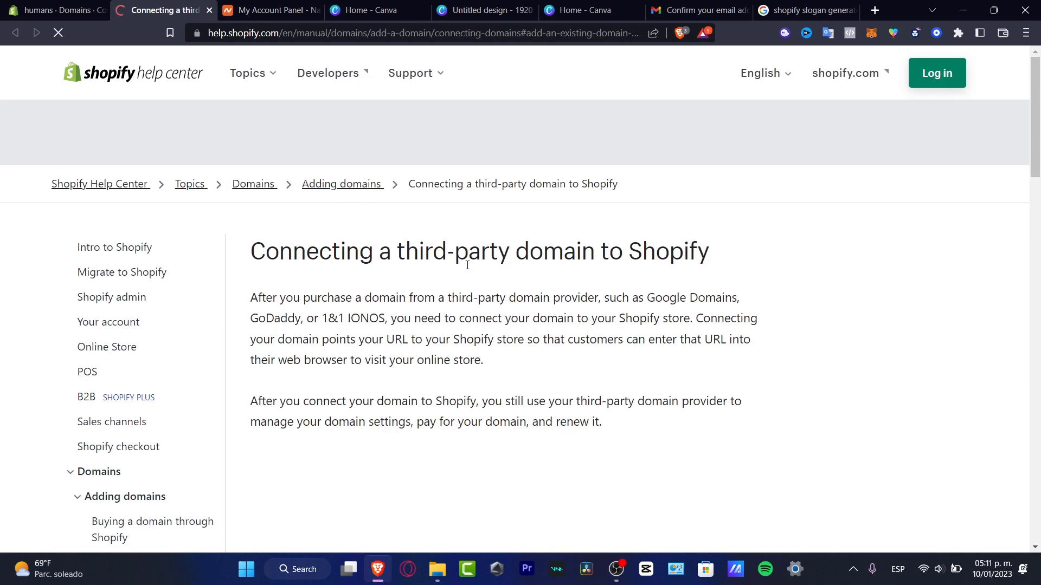
scroll(644, 273, "down", 3)
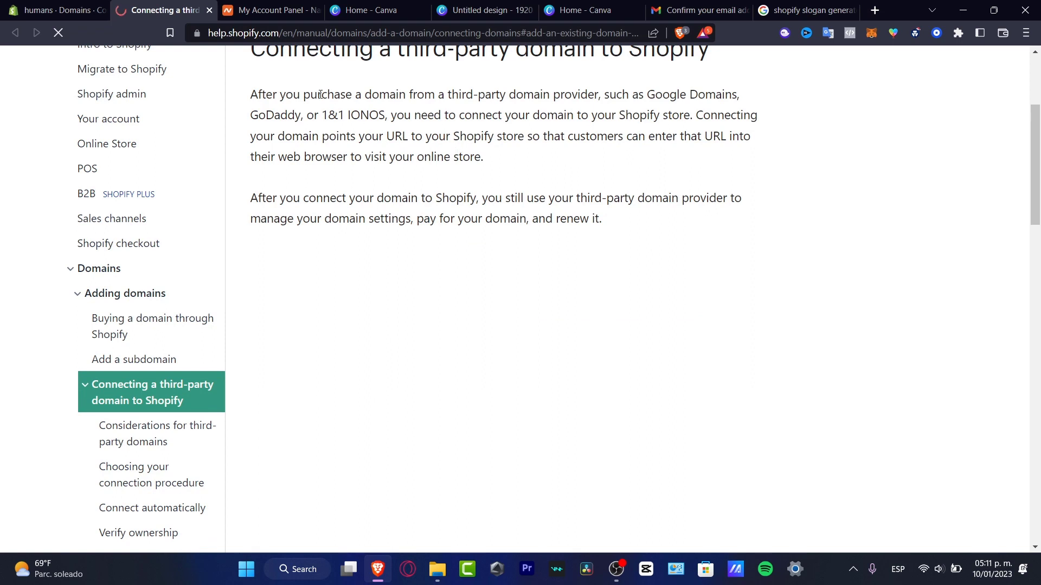
left_click_drag(322, 94, 589, 185)
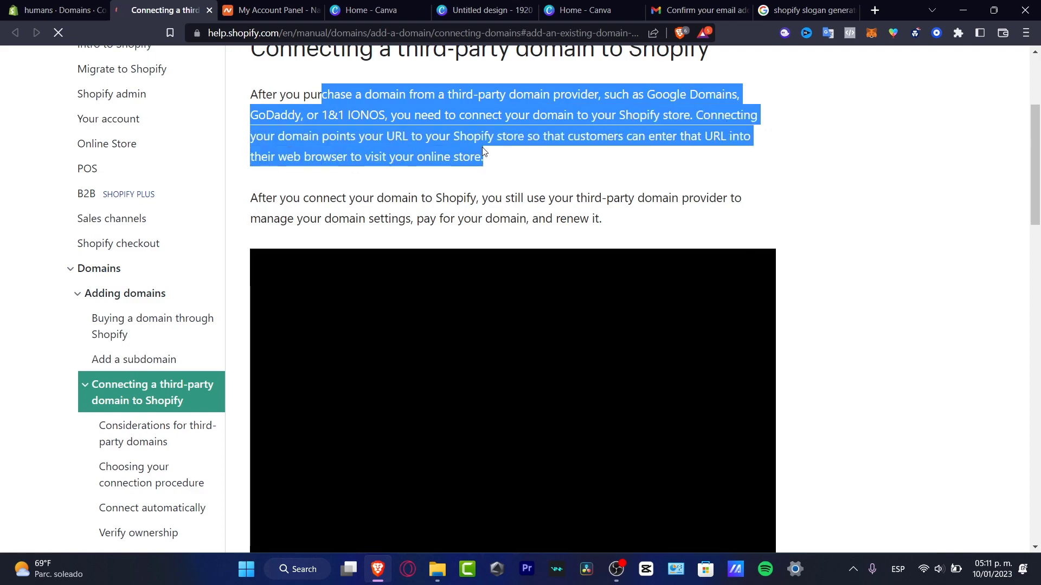
scroll(592, 383, "down", 10)
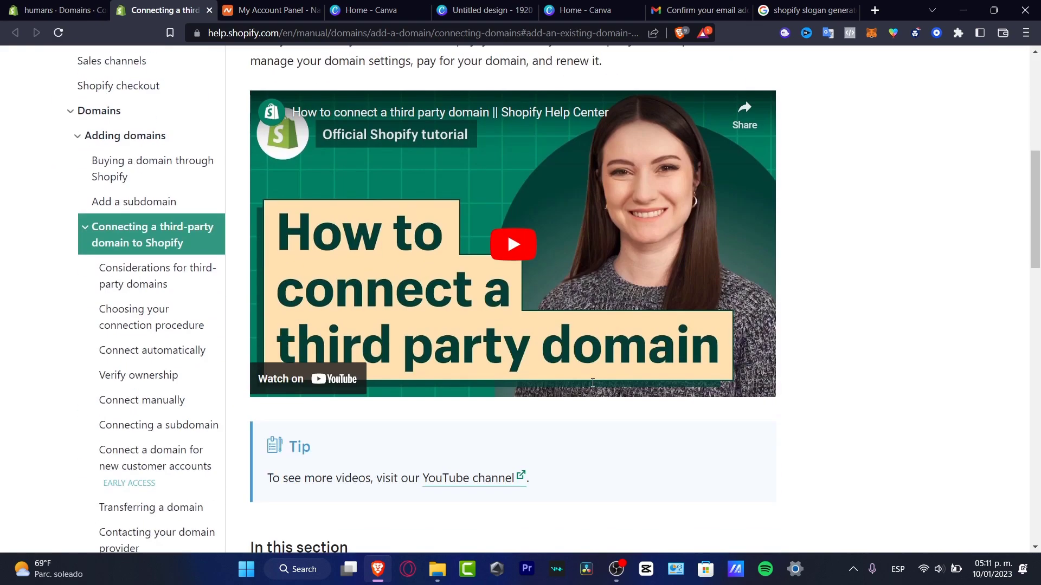
scroll(593, 384, "up", 7)
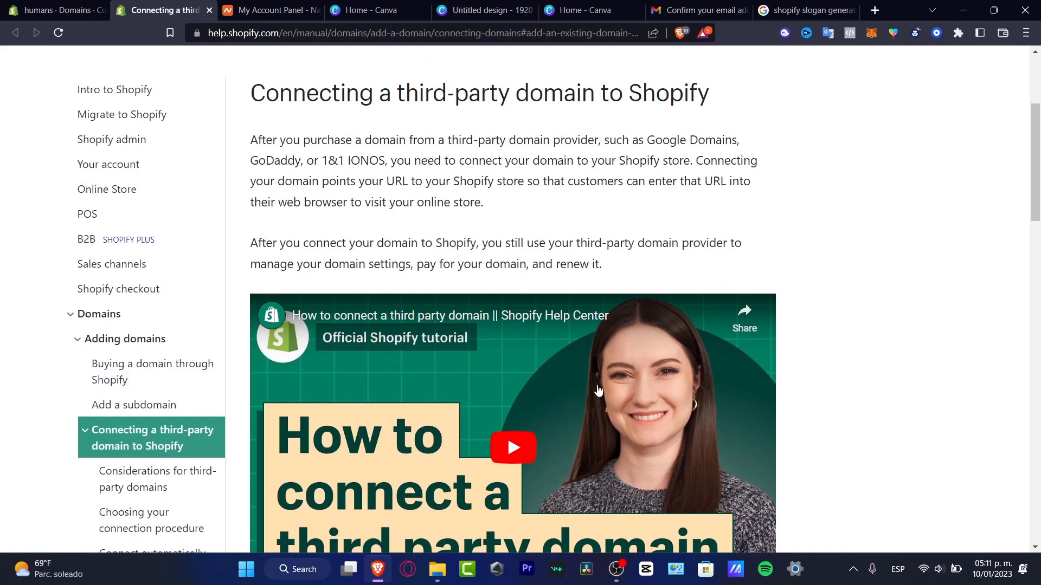
scroll(598, 390, "down", 4)
scroll(613, 400, "down", 7)
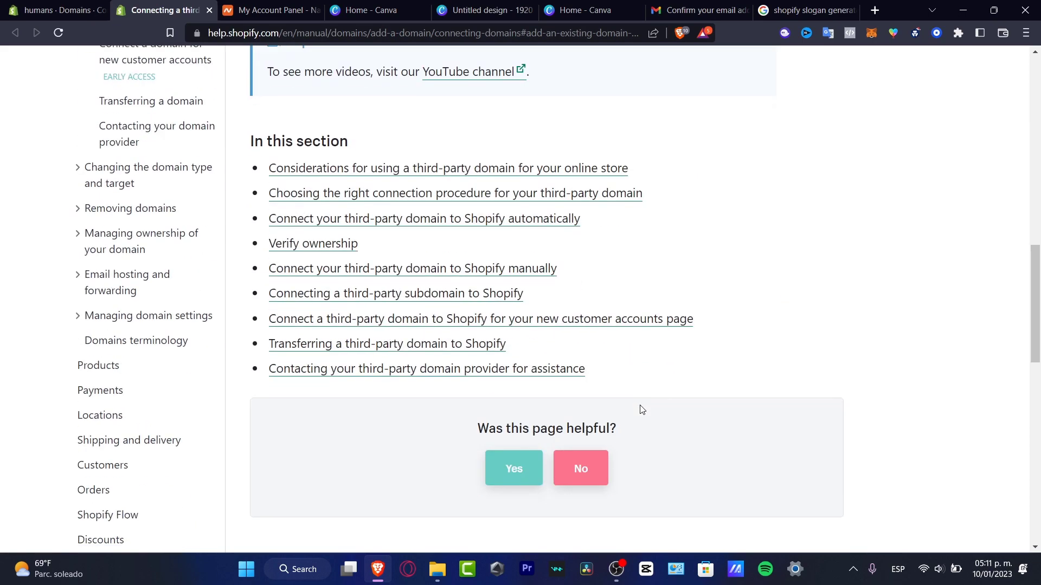
scroll(643, 410, "down", 4)
scroll(569, 326, "up", 15)
scroll(513, 255, "down", 4)
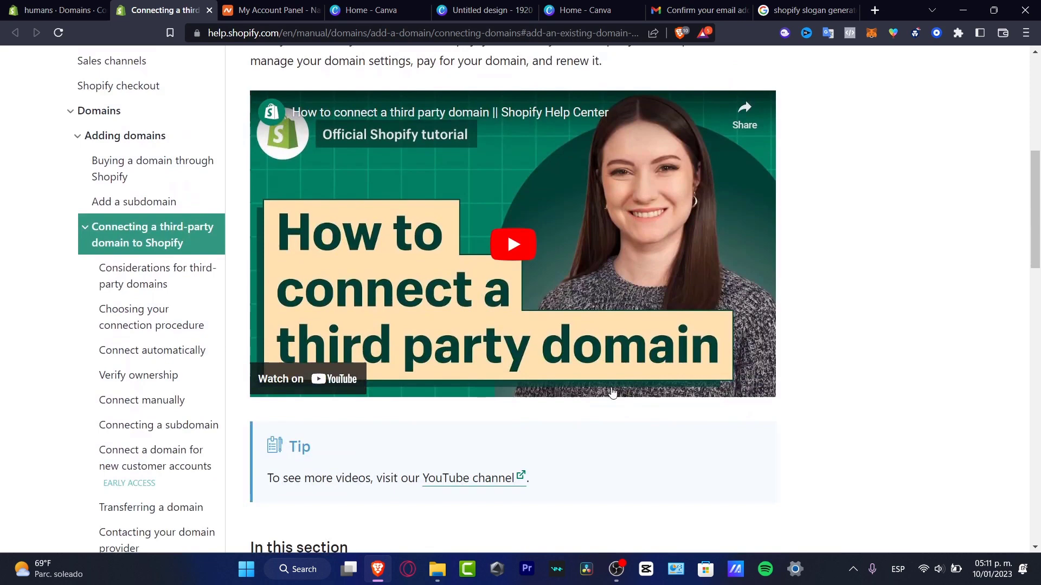
Play the guide's tutorial video, skip it to 1:20, then return to Namecheap.
left_click(513, 255)
left_click(273, 385)
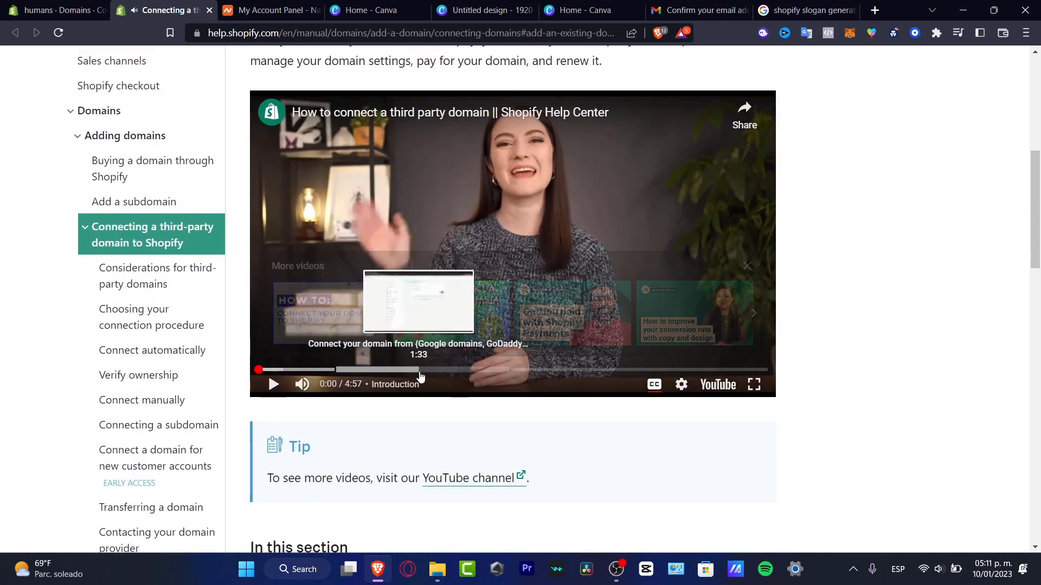
left_click(397, 373)
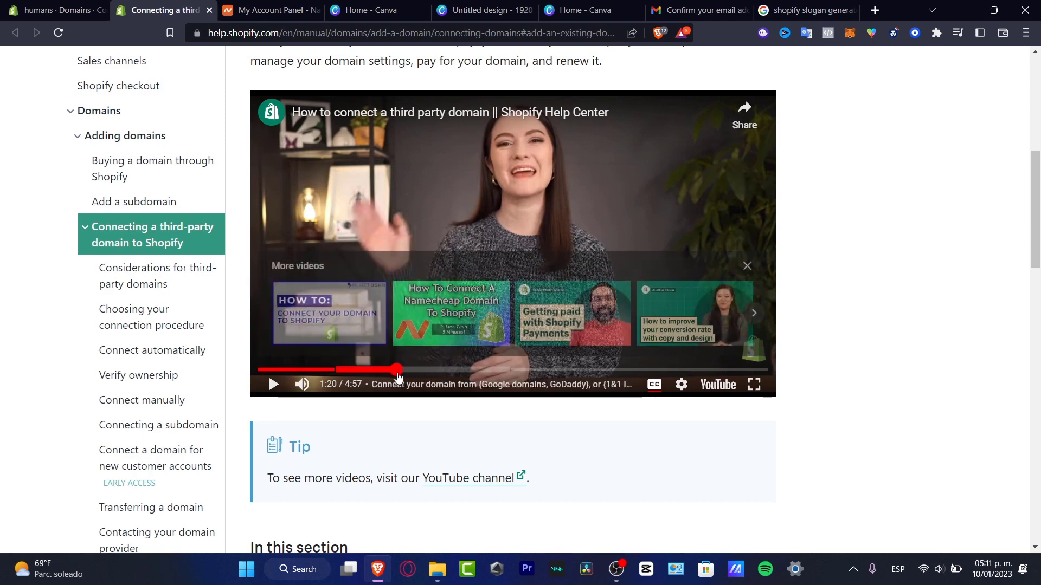
key("ctrl+Tab")
mouse_move(446, 278)
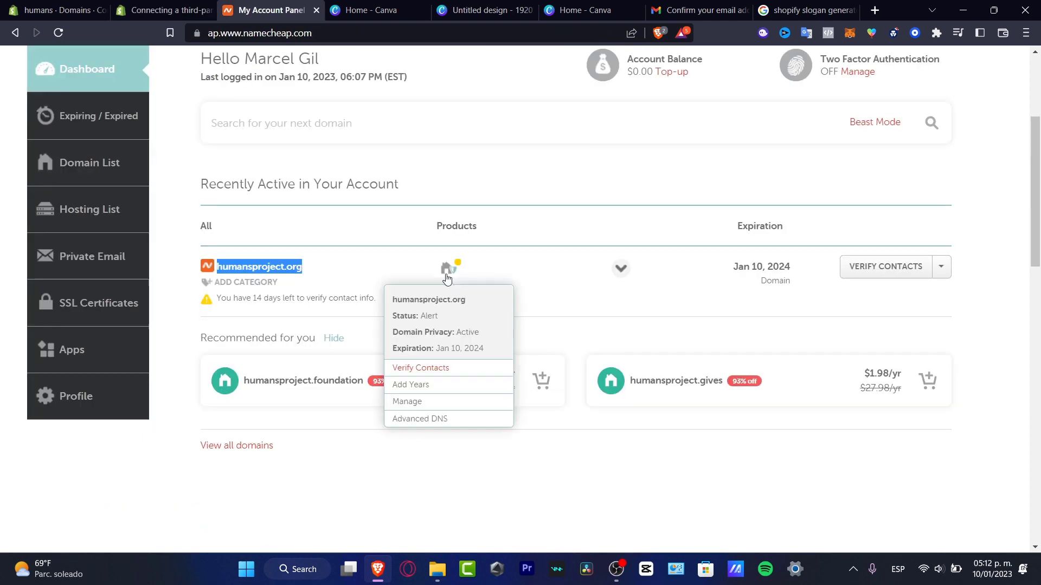
left_click(163, 10)
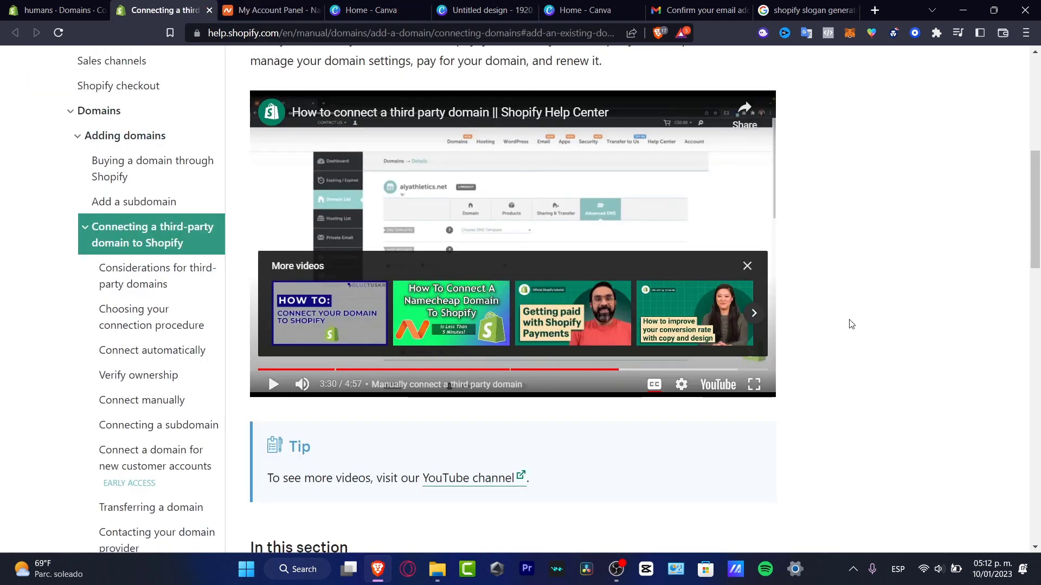
scroll(850, 323, "up", 3)
scroll(847, 336, "down", 3)
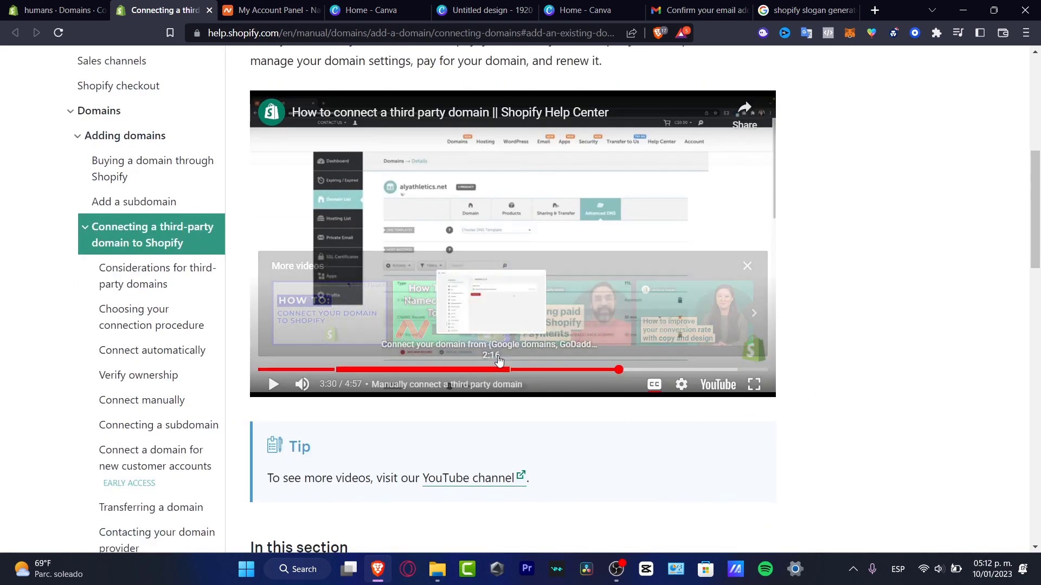
left_click(286, 4)
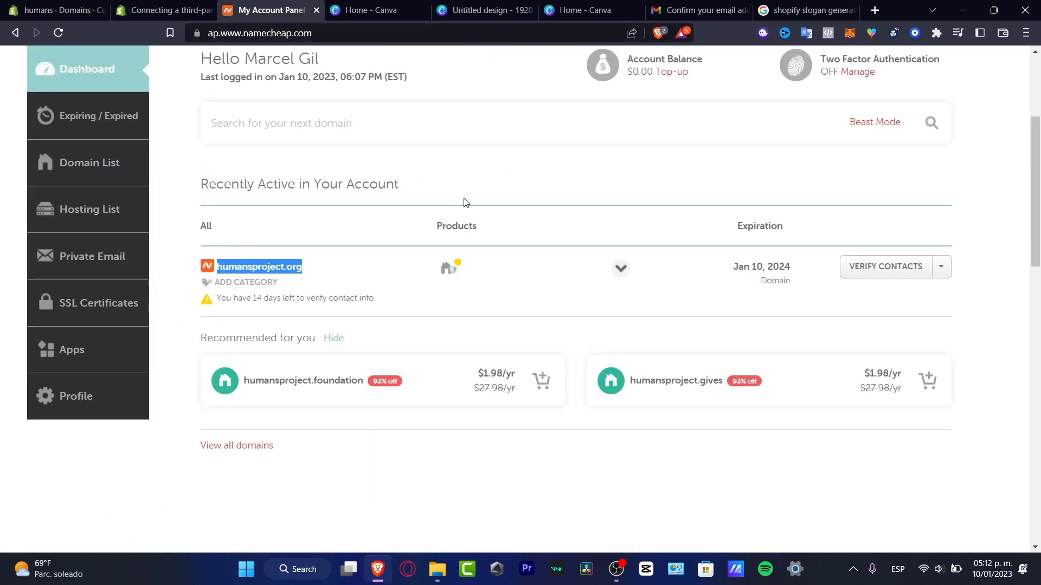
Open humansproject.org's Manage details page from Namecheap's Domain List.
scroll(463, 204, "up", 3)
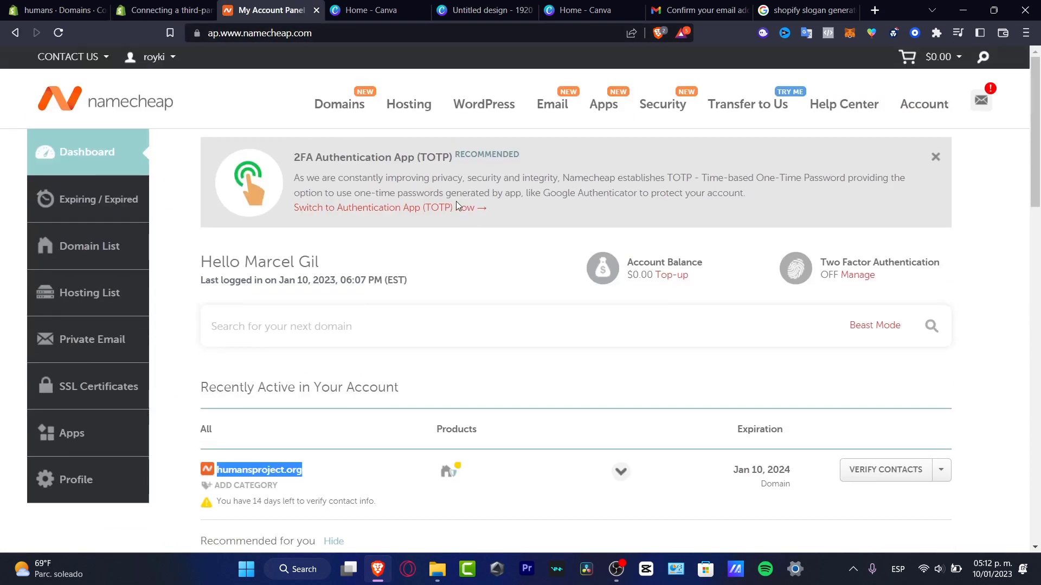
left_click(110, 249)
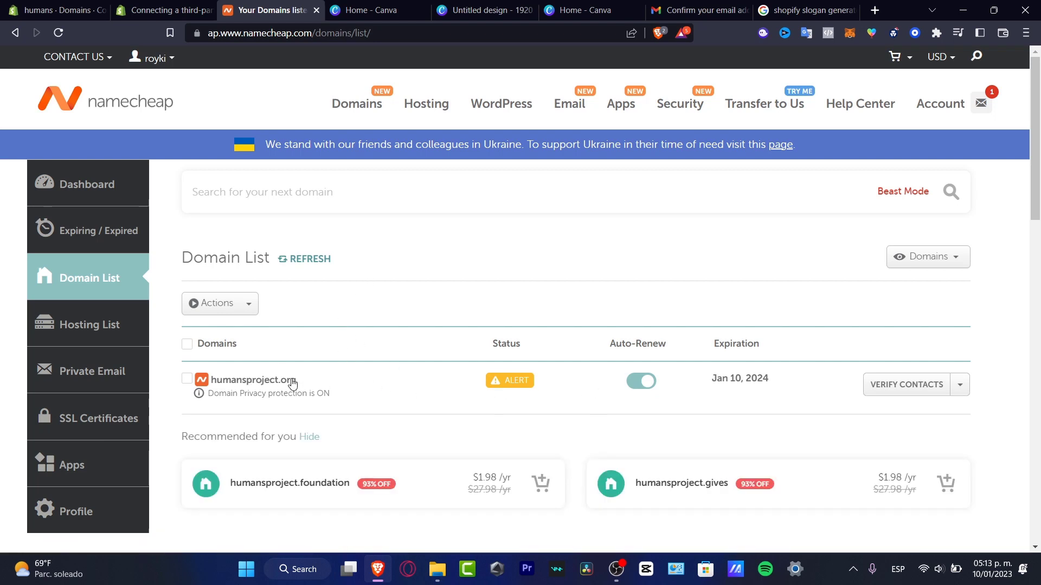
left_click(959, 385)
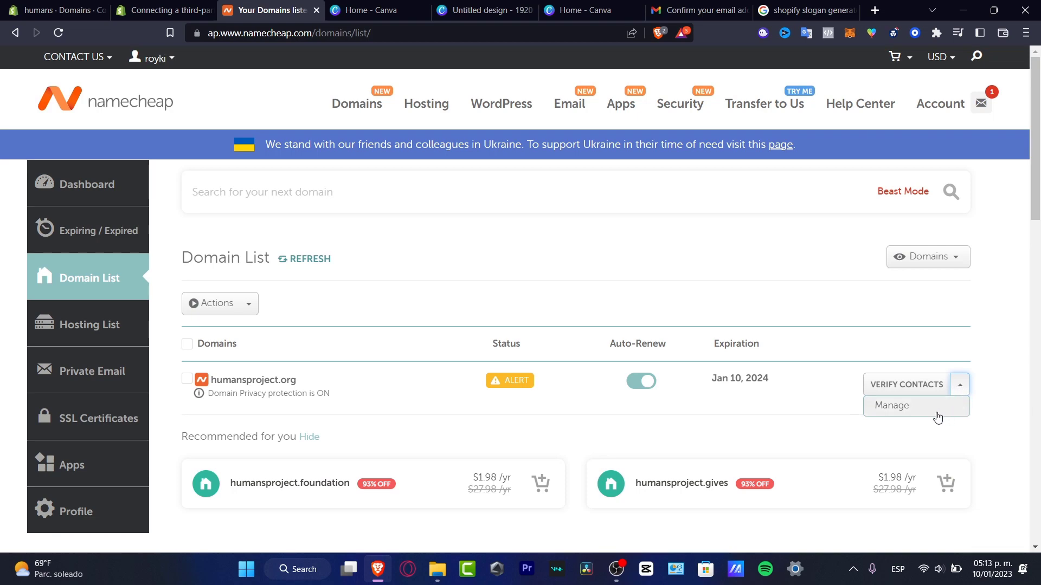
left_click(914, 410)
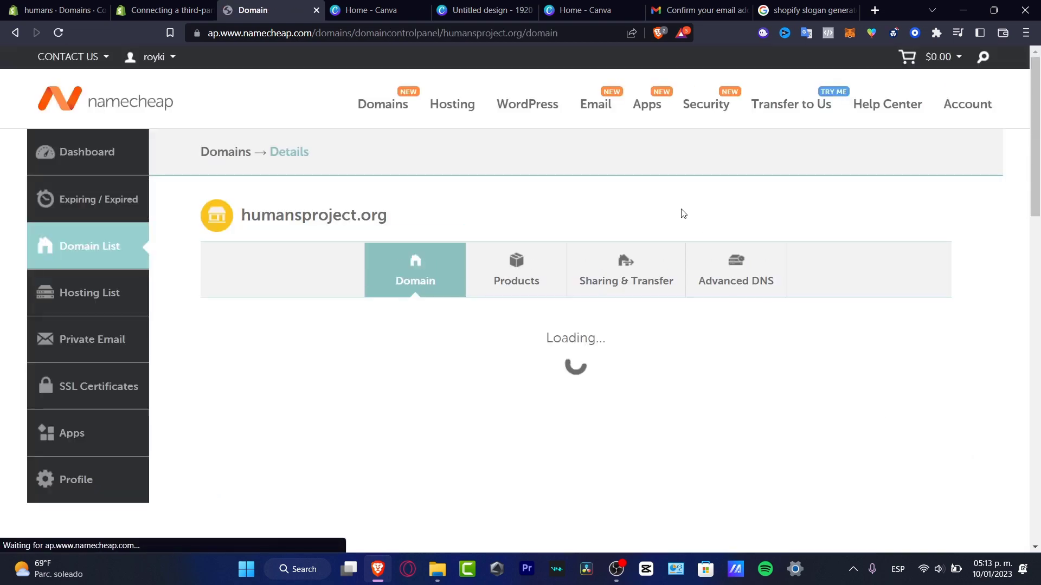
scroll(1012, 271, "down", 4)
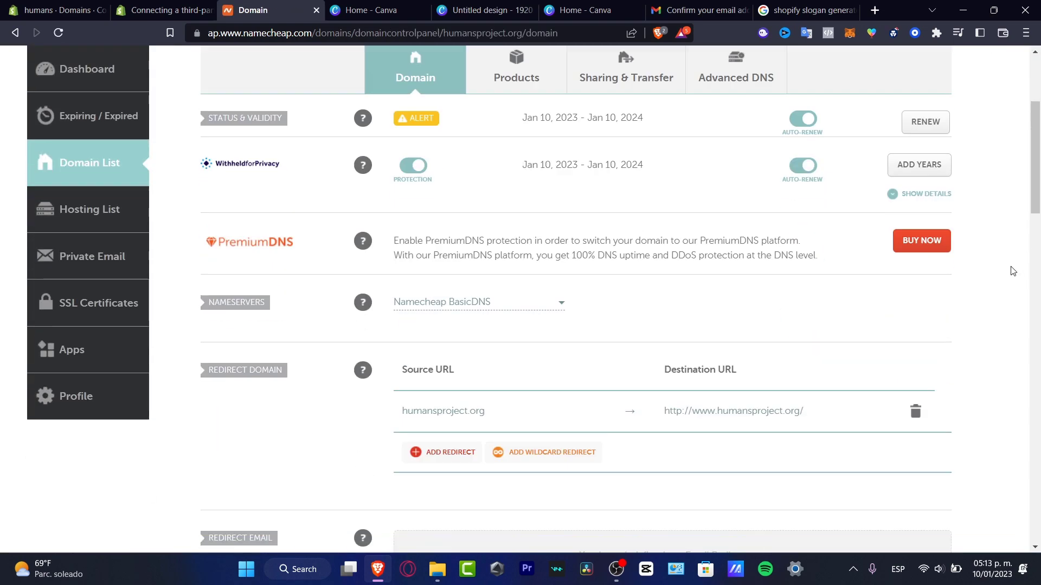
scroll(1012, 271, "up", 5)
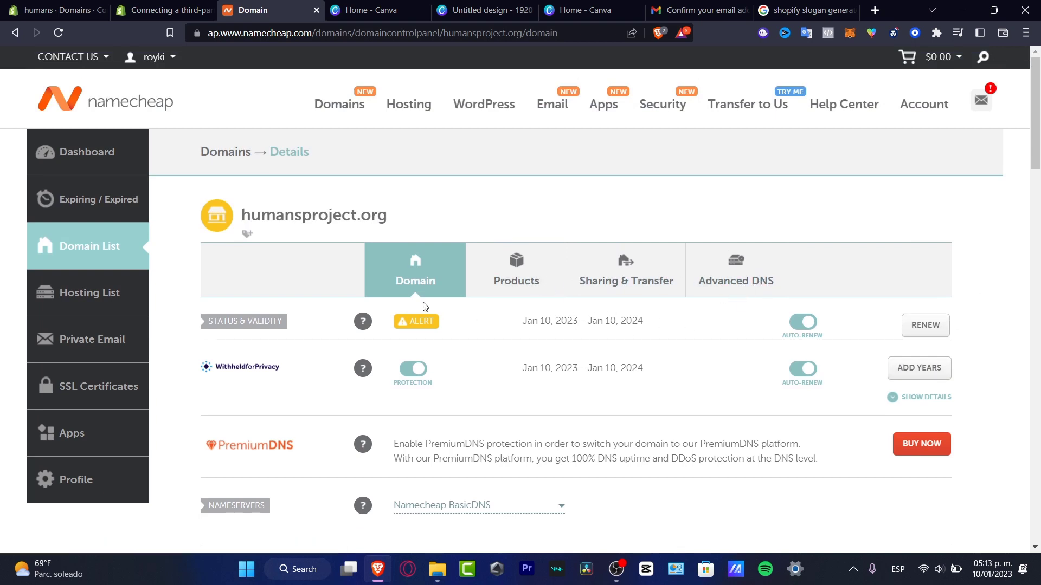
Apply the Shopify template under humansproject.org's Advanced DNS settings.
left_click(730, 287)
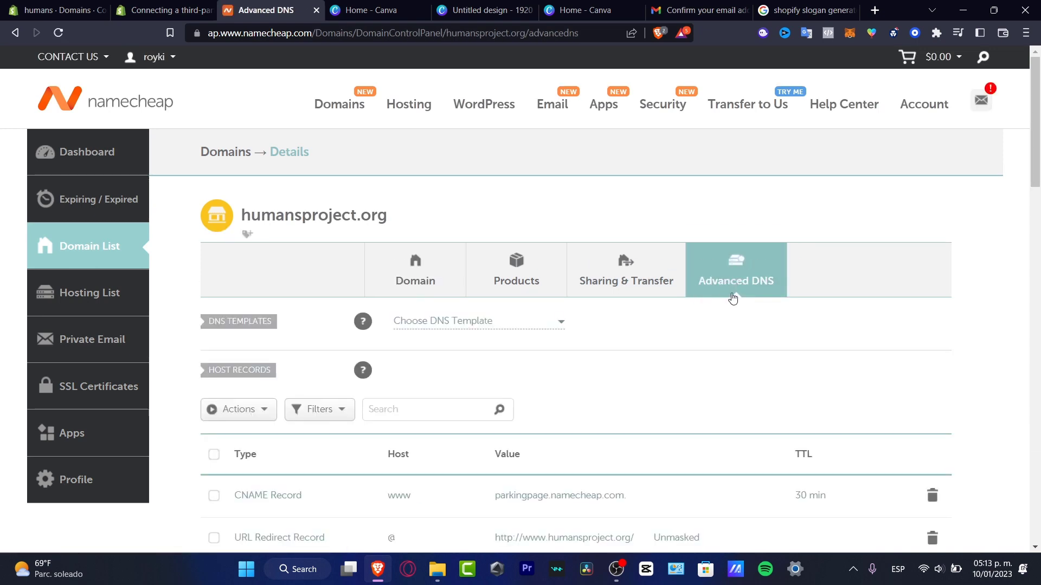
scroll(802, 352, "down", 3)
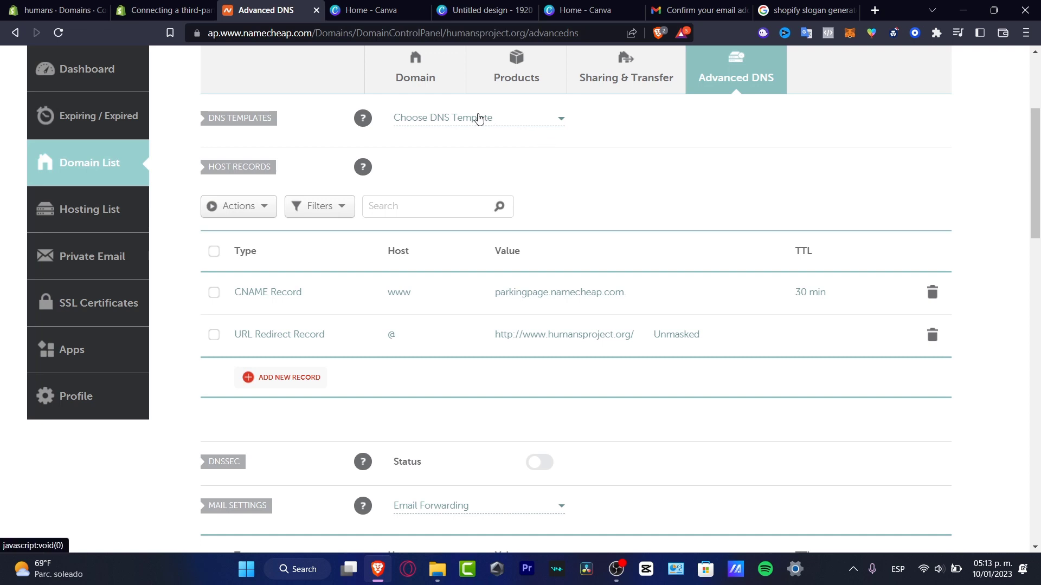
left_click(478, 117)
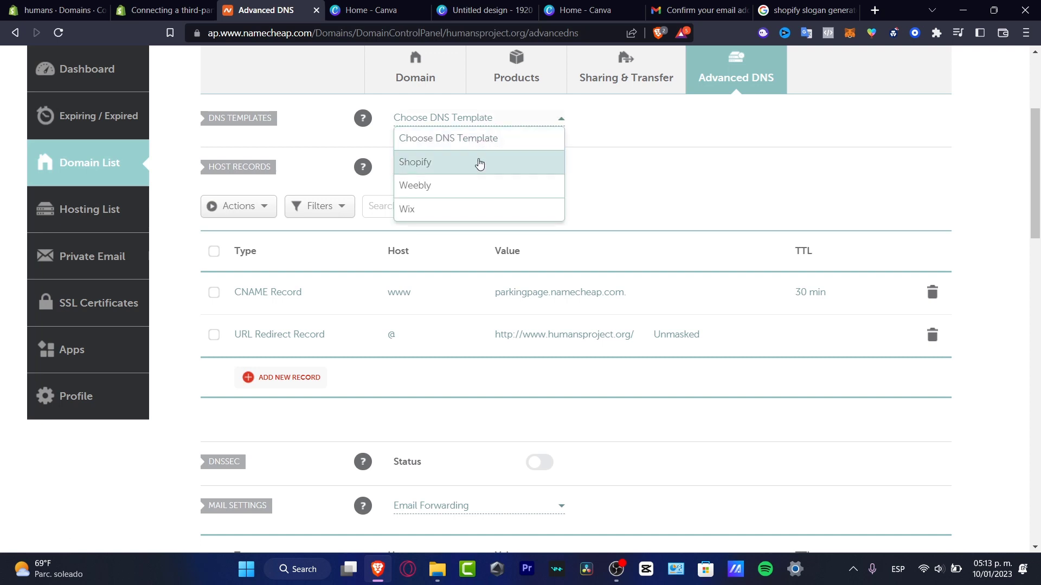
left_click(479, 162)
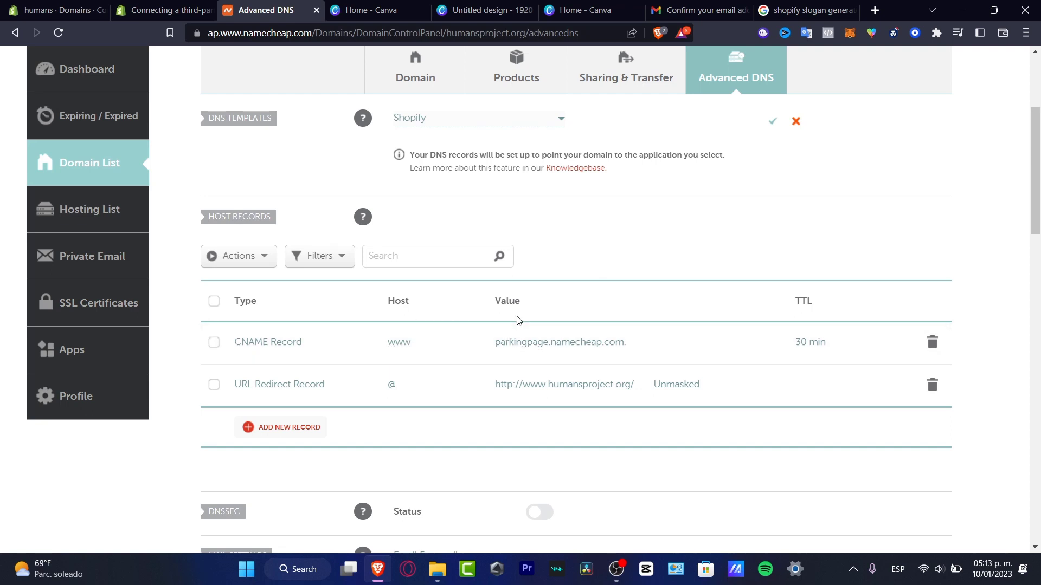
Change the www CNAME record value to shops.myshopify.com and save it.
left_click(545, 339)
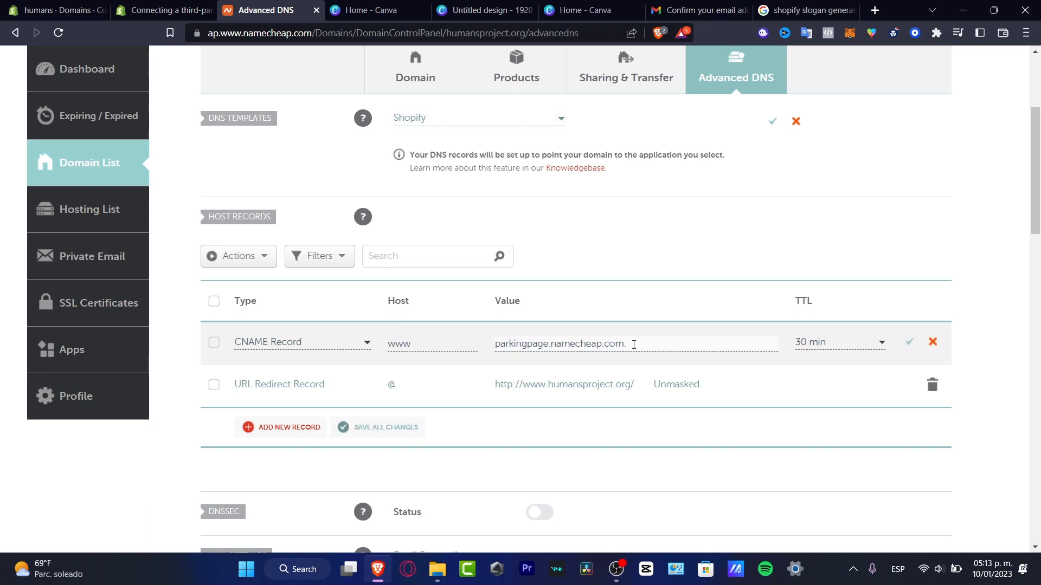
left_click_drag(633, 345, 497, 340)
type("shops.myshopify.com")
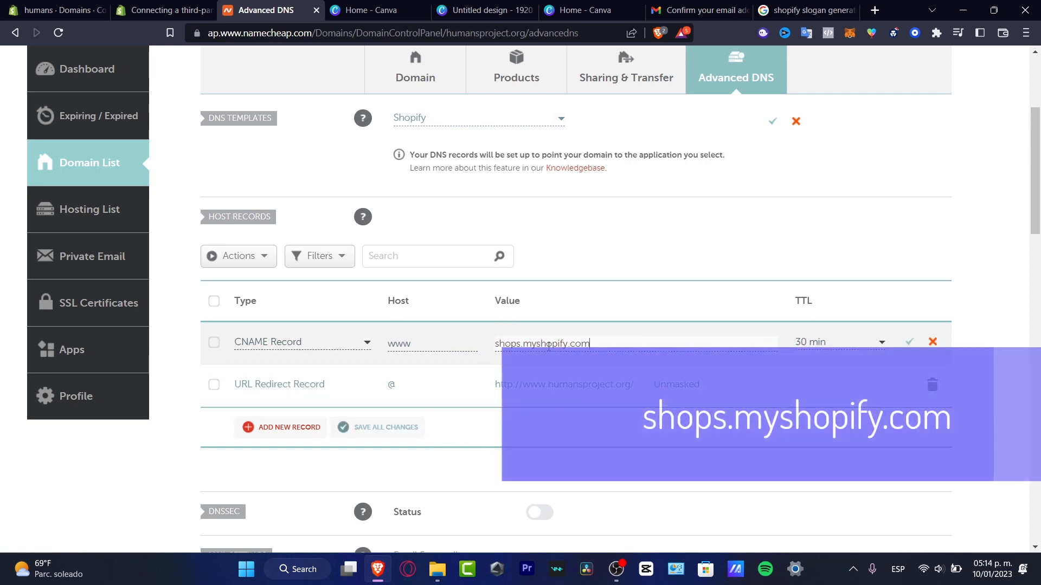
left_click_drag(521, 343, 494, 343)
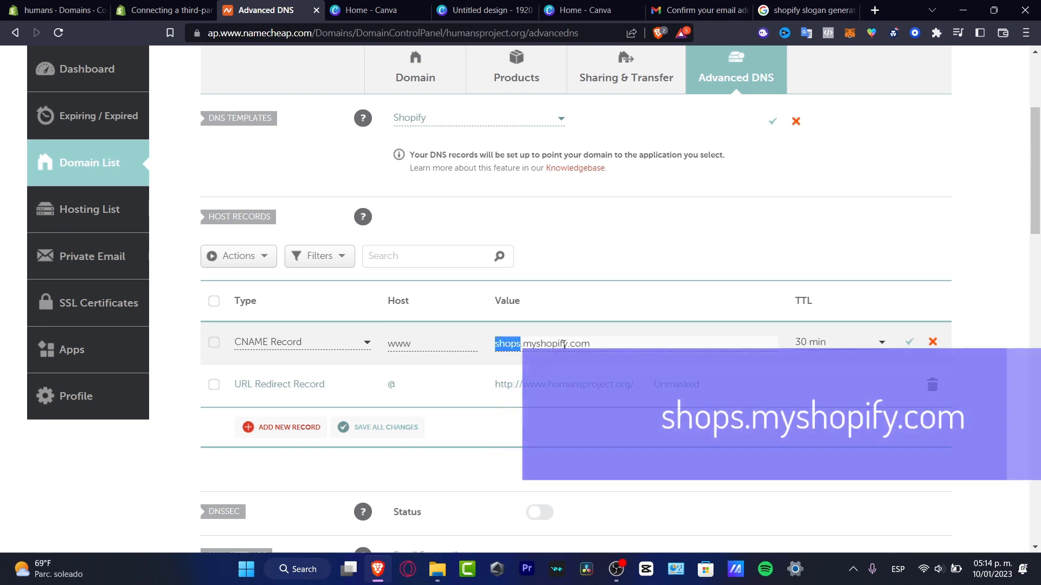
left_click(912, 345)
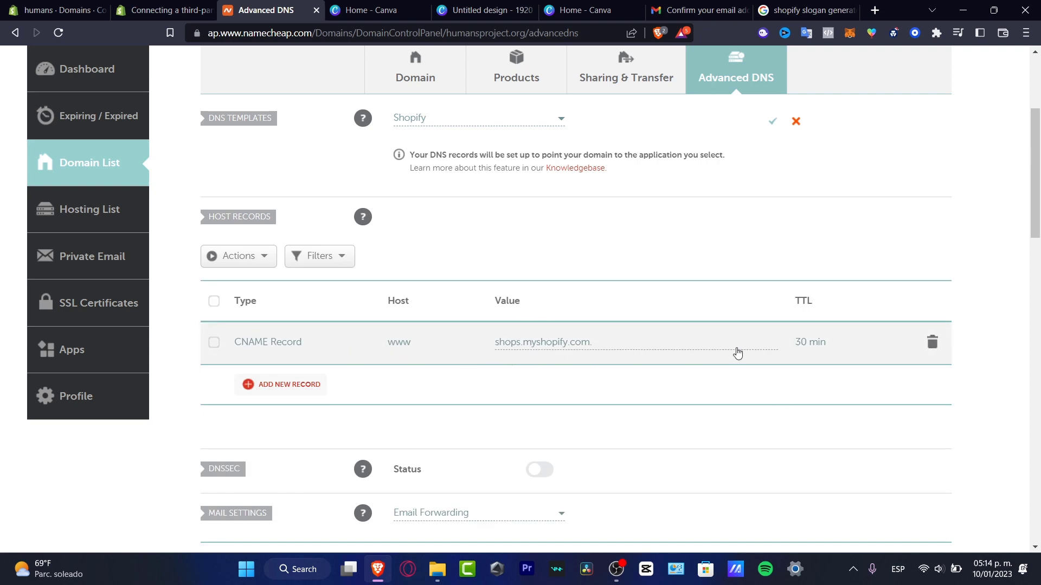
Add and save an A record with host @ and IP 23.227.38.65, then return to the help article.
left_click(273, 387)
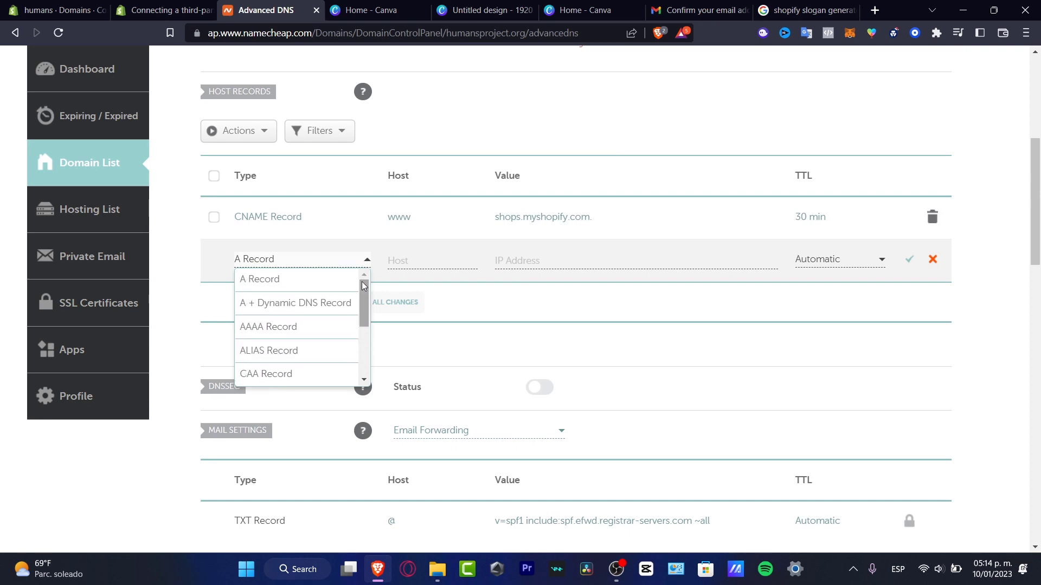
left_click(290, 280)
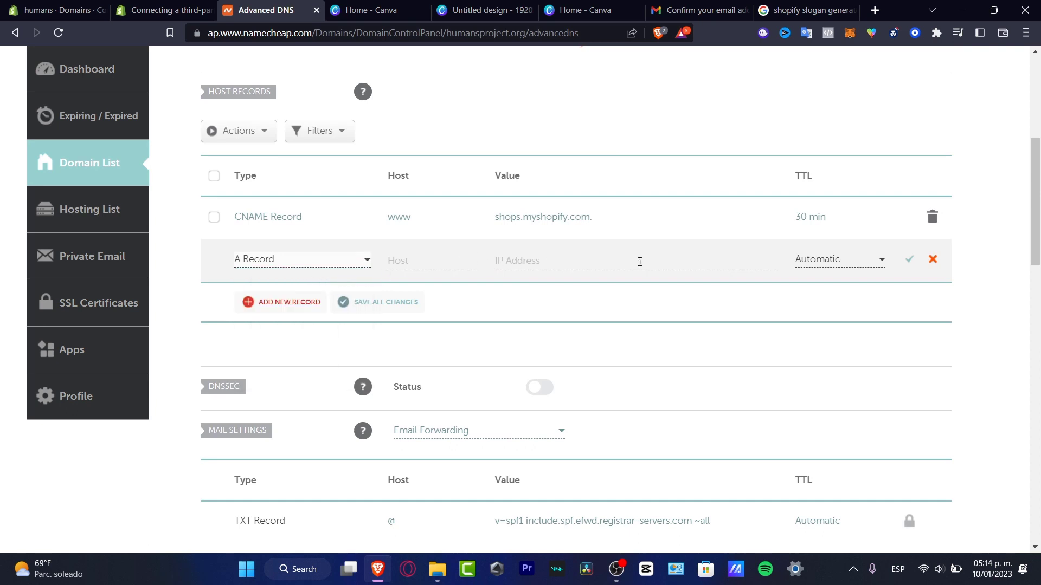
left_click(640, 262)
type("23.227.38.65")
left_click(412, 260)
type("@")
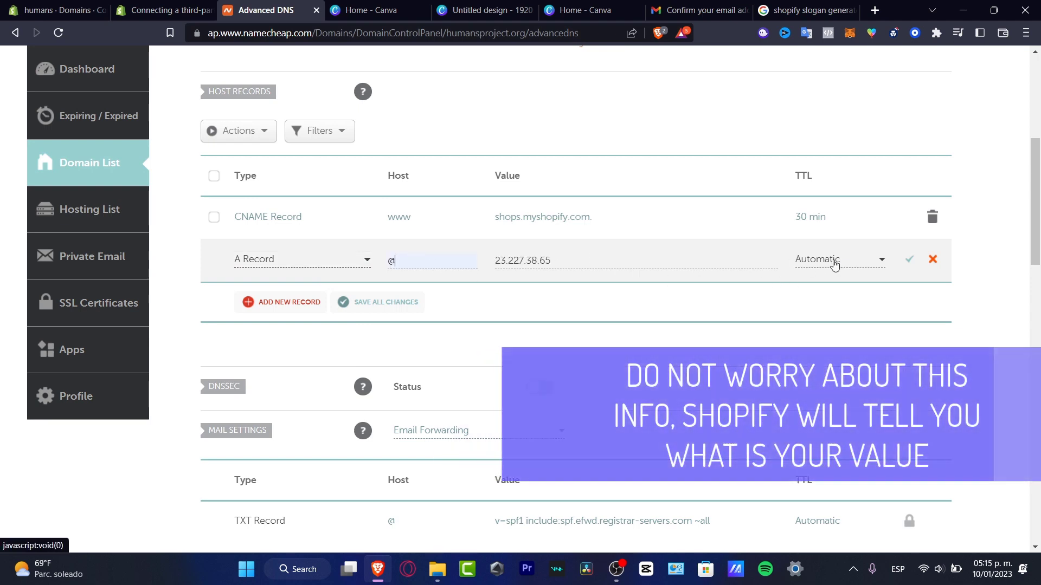
left_click(911, 261)
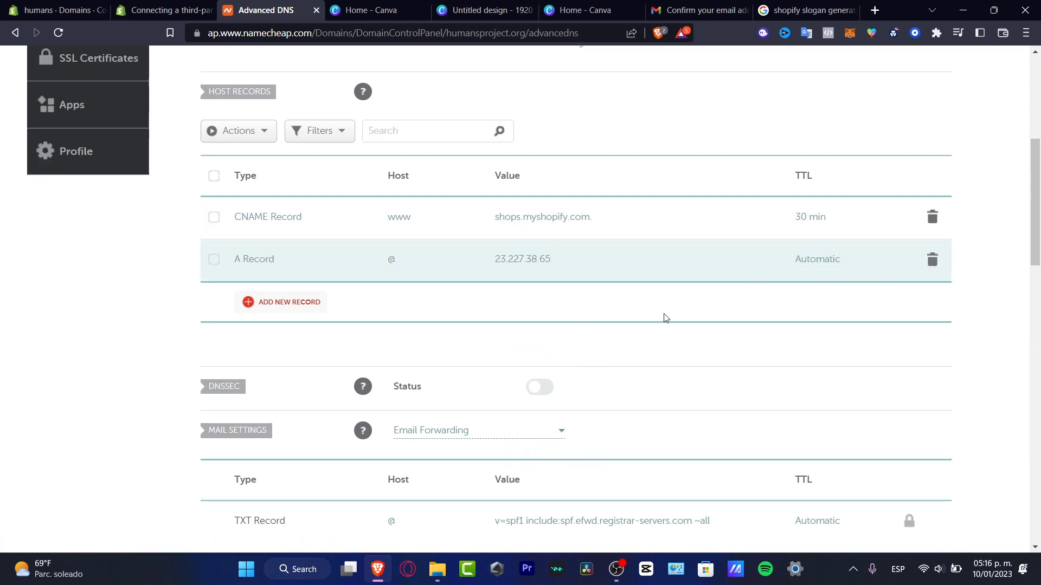
left_click(156, 6)
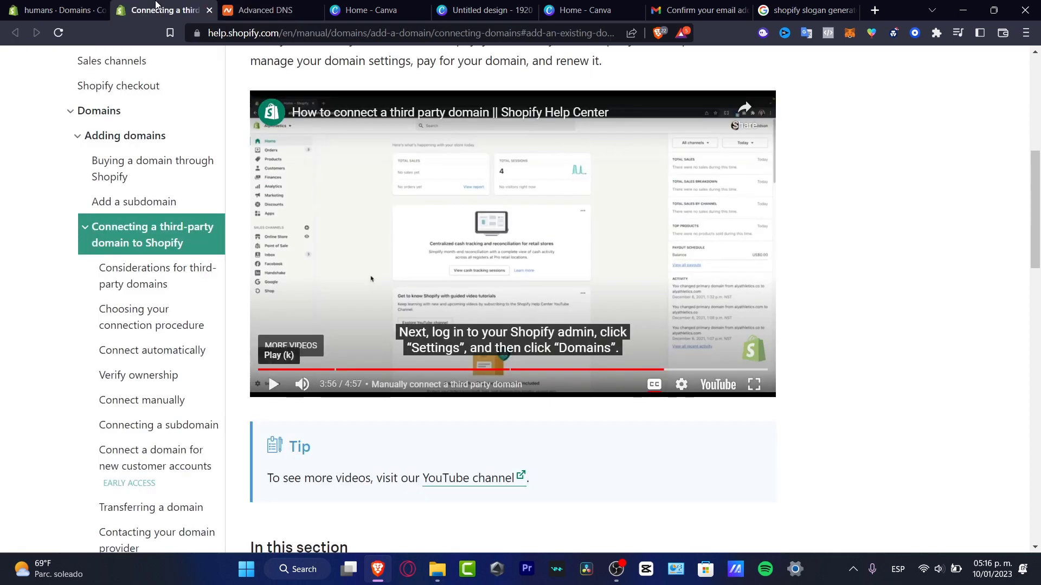
Verify humansproject.org's connection and copy the required A record value 23.227.38.65.
left_click(49, 5)
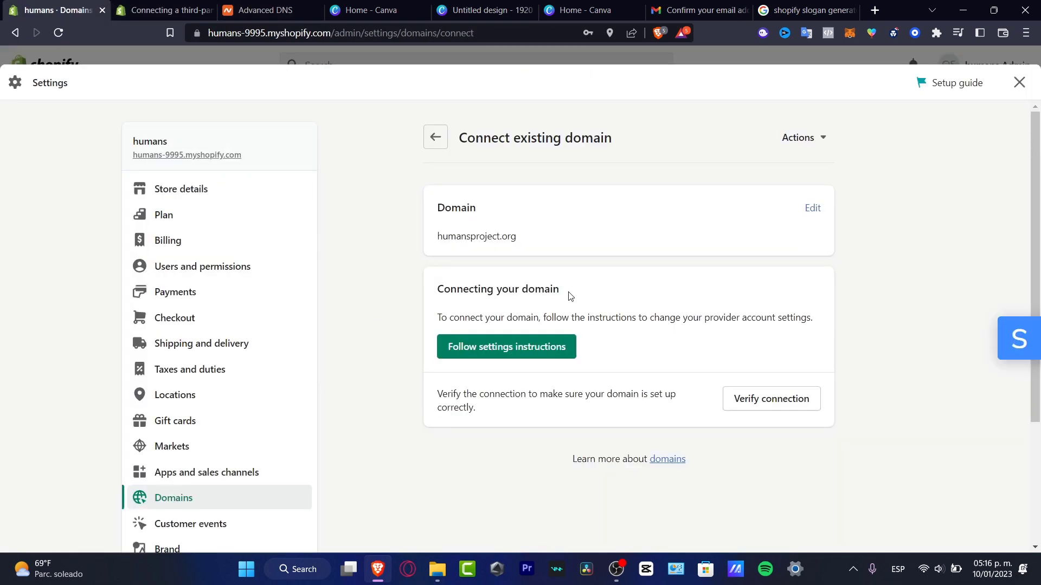
left_click(783, 404)
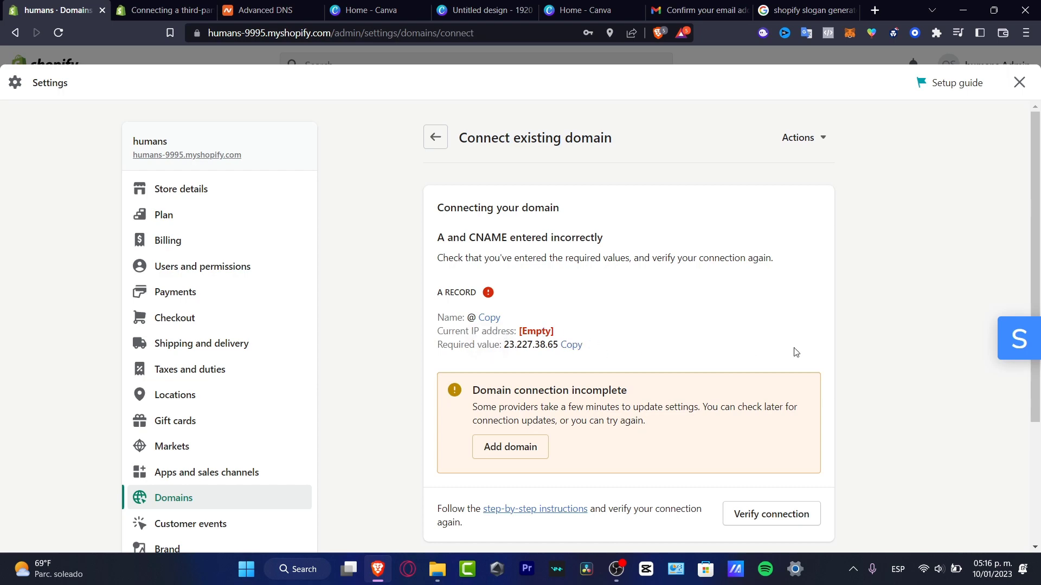
scroll(795, 352, "down", 3)
scroll(803, 356, "up", 3)
left_click(569, 346)
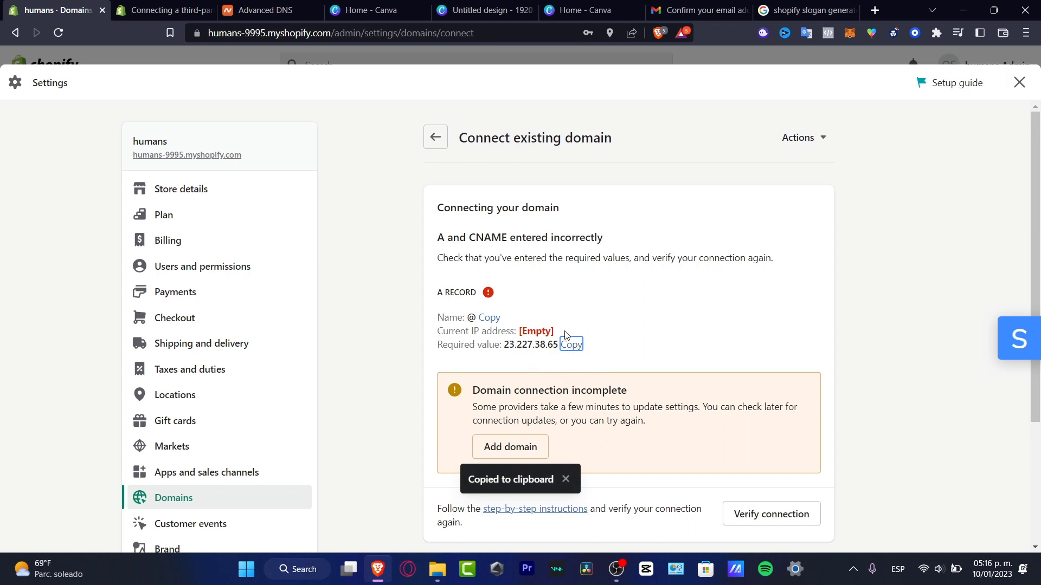
left_click(260, 9)
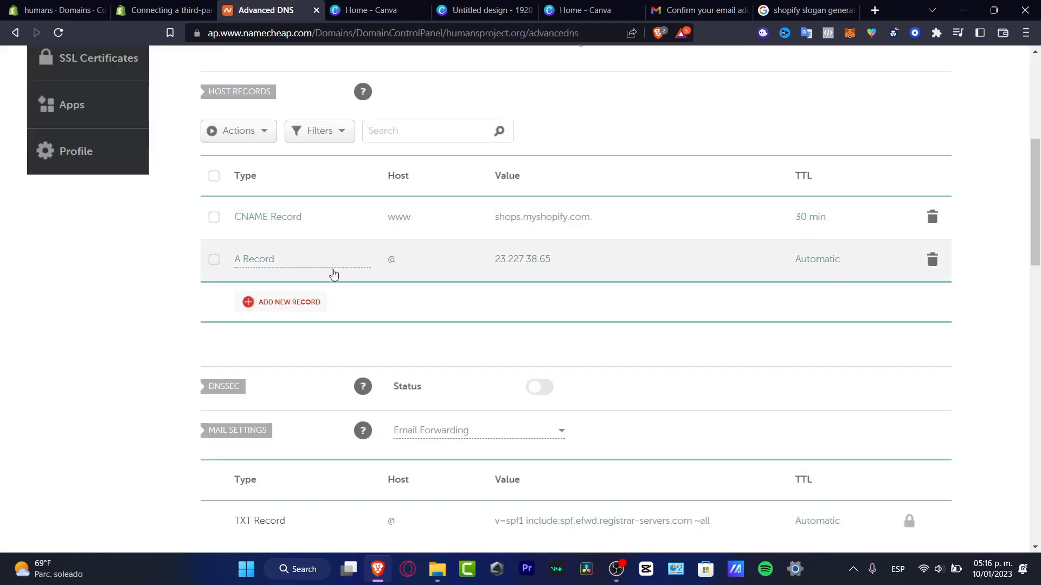
Add a Namecheap A record with host @ pointing to 23.227.38.65, then return to Shopify.
left_click(287, 301)
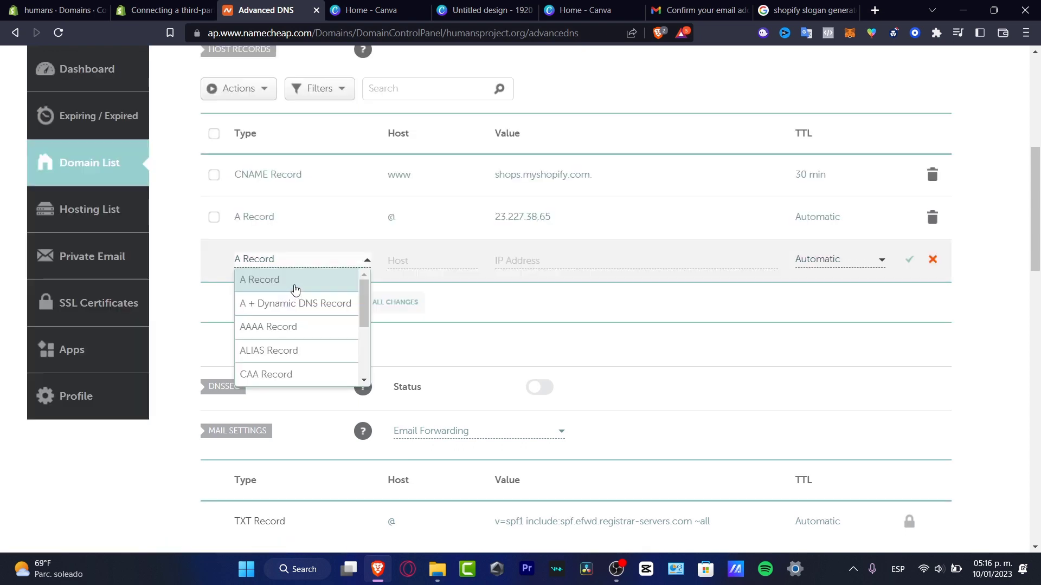
left_click(291, 296)
left_click(436, 261)
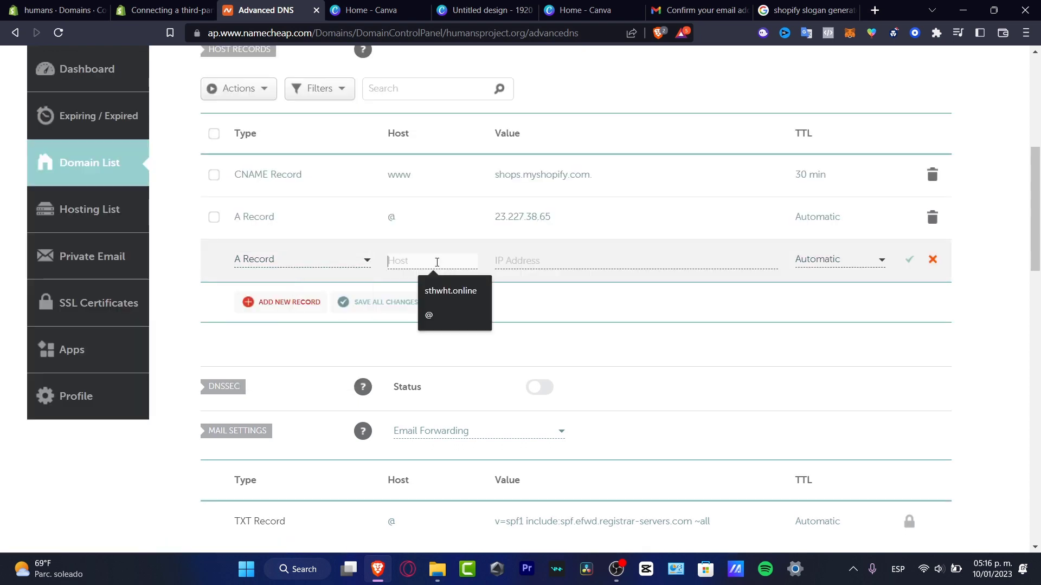
left_click(429, 315)
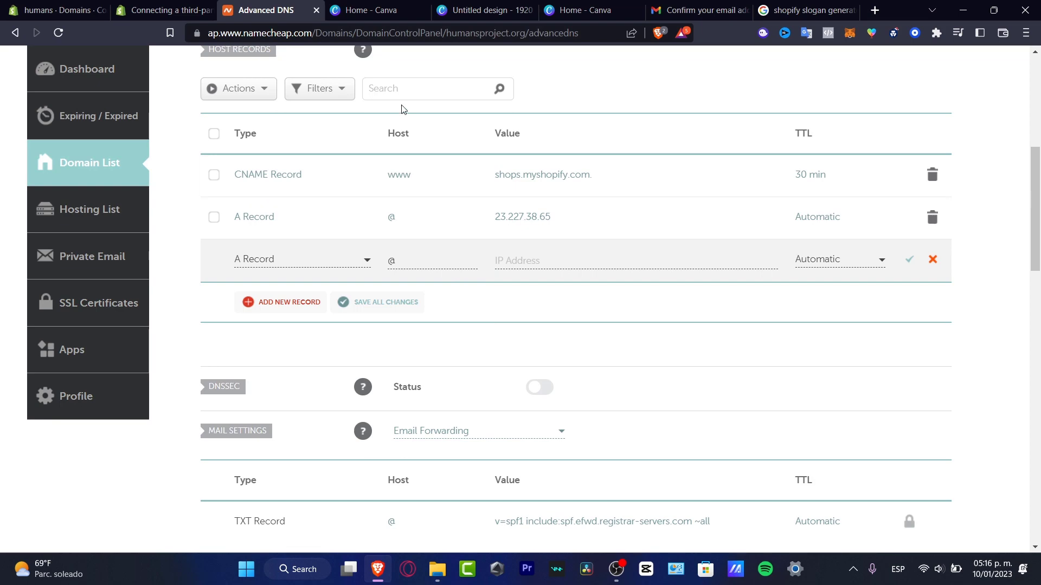
left_click(66, 9)
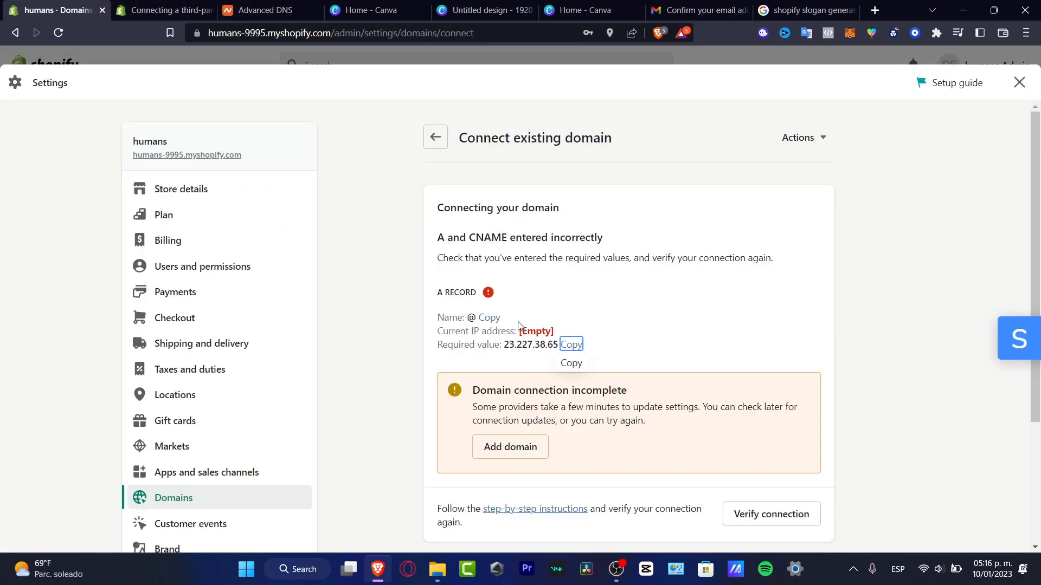
left_click(259, 7)
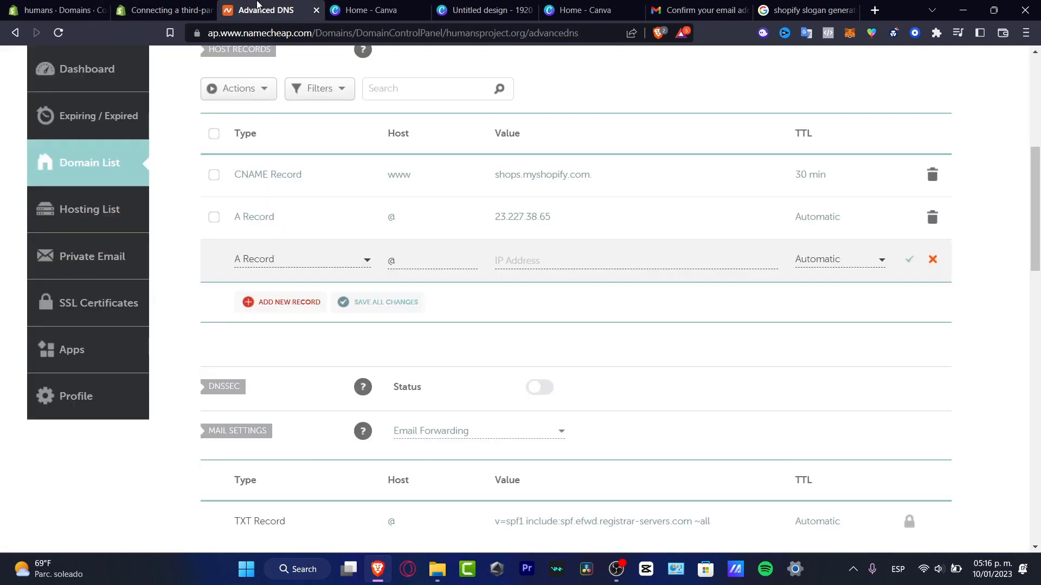
left_click(579, 263)
key("ctrl+v")
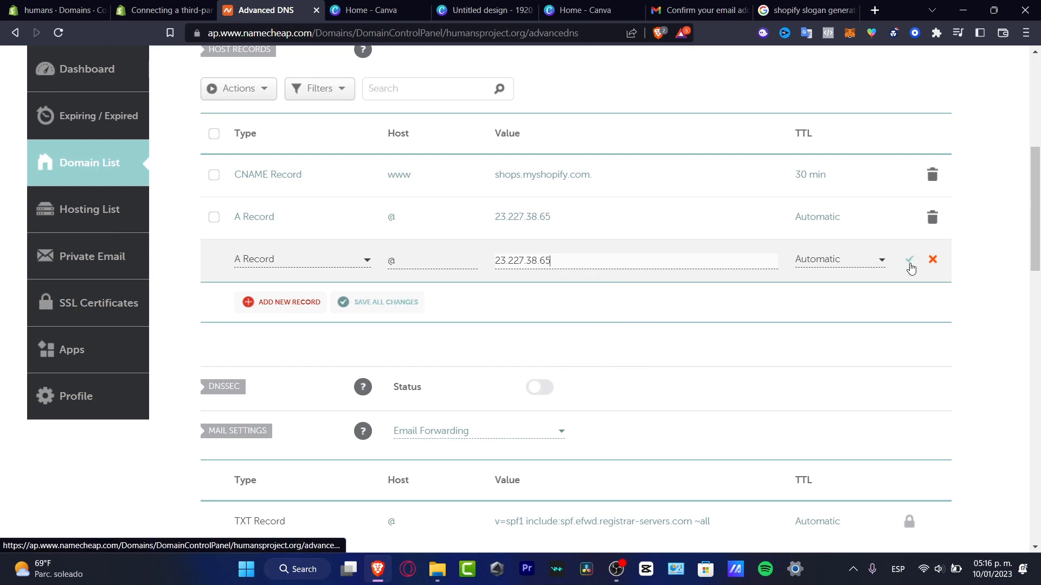
left_click(909, 260)
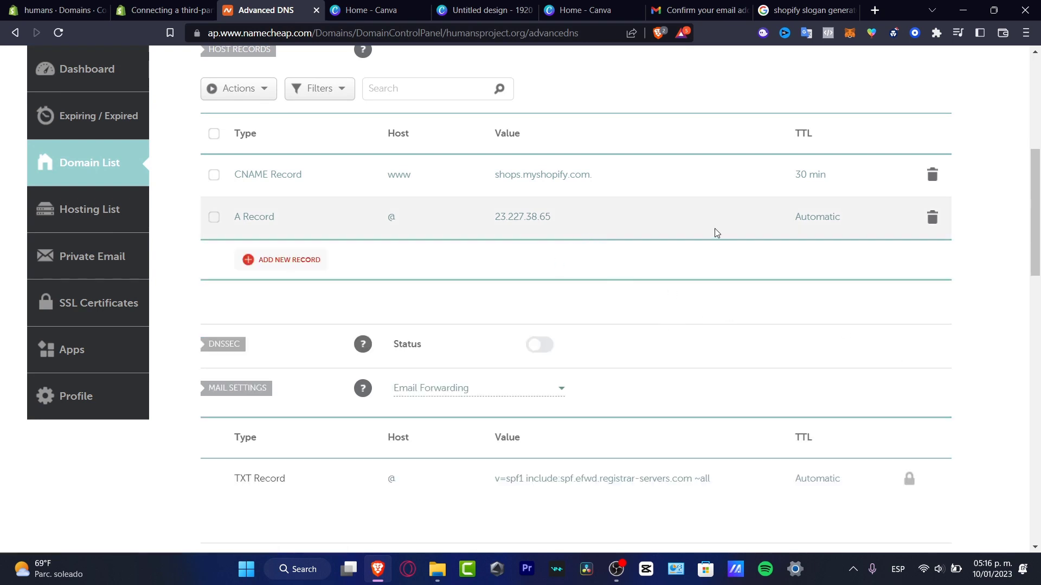
left_click(65, 9)
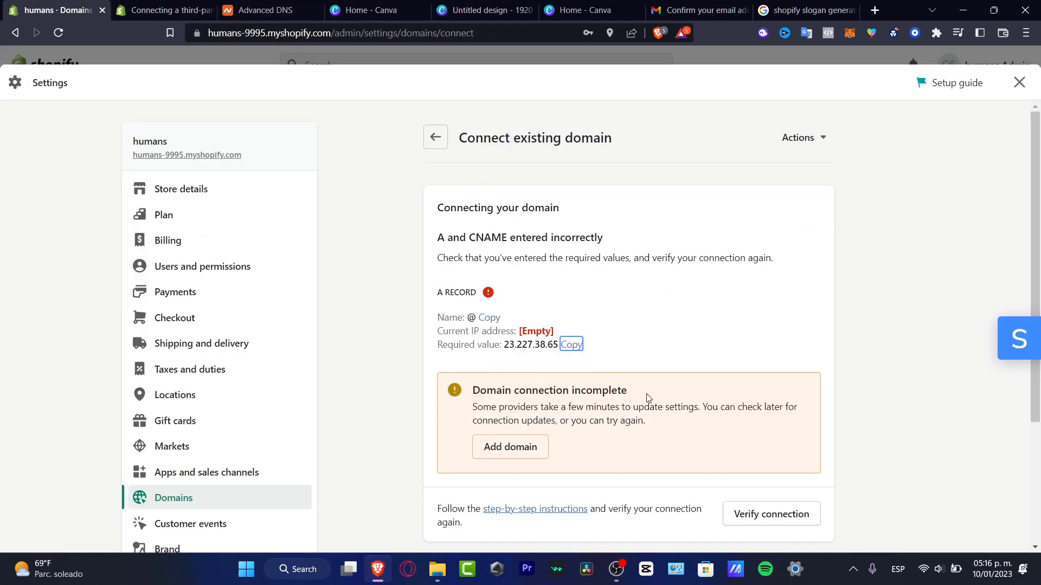
Verify the humansproject.org connection on Shopify's Connect existing domain page.
scroll(743, 399, "down", 3)
left_click(766, 351)
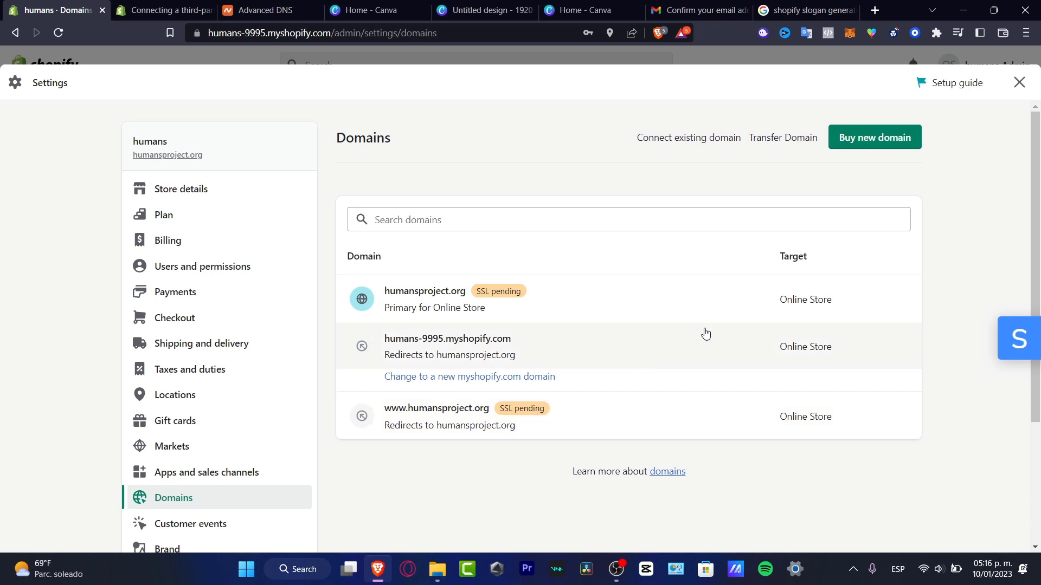
left_click(290, 12)
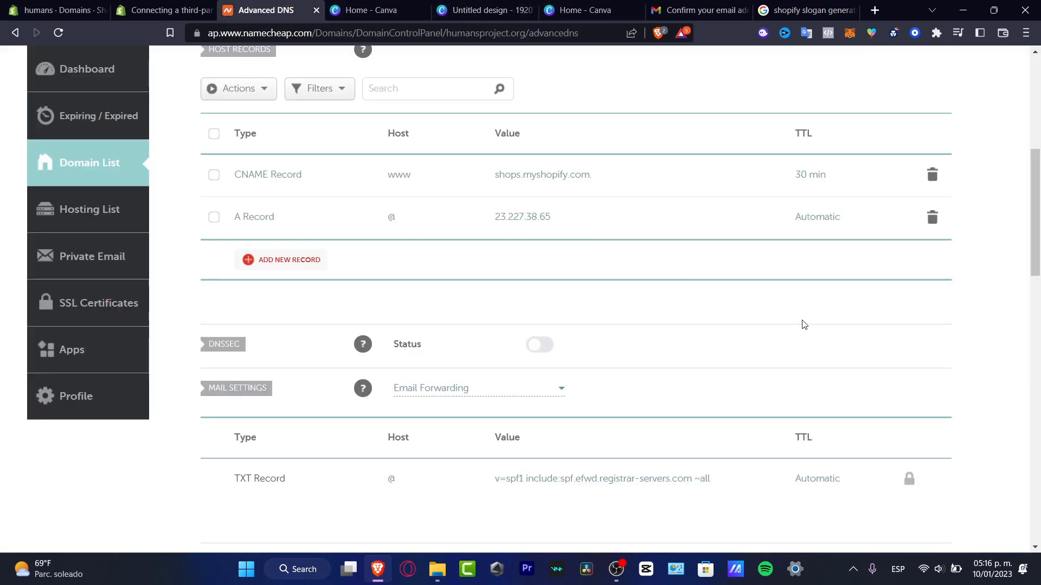
scroll(800, 324, "up", 7)
left_click(58, 33)
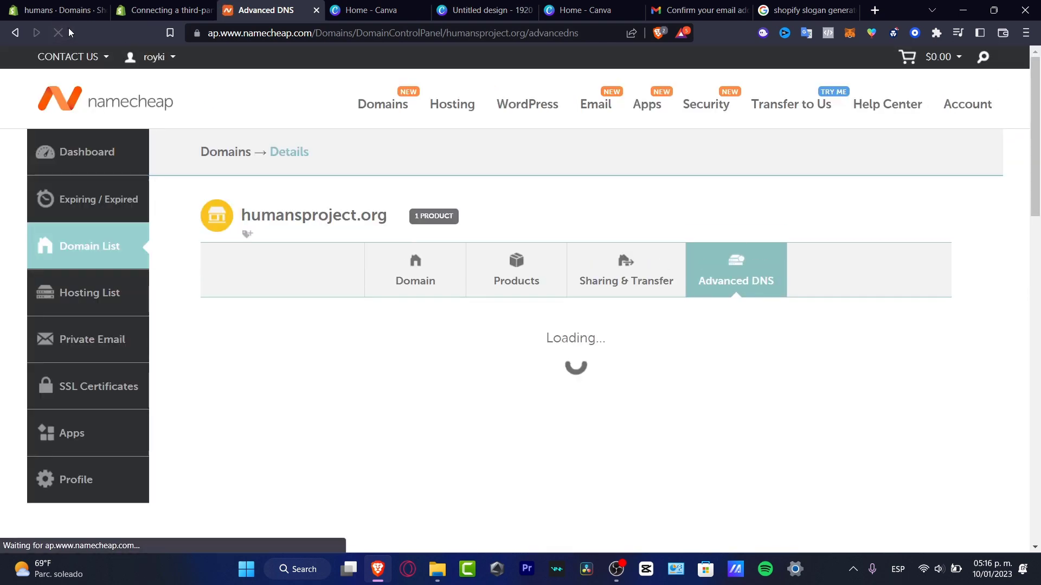
scroll(1013, 338, "down", 3)
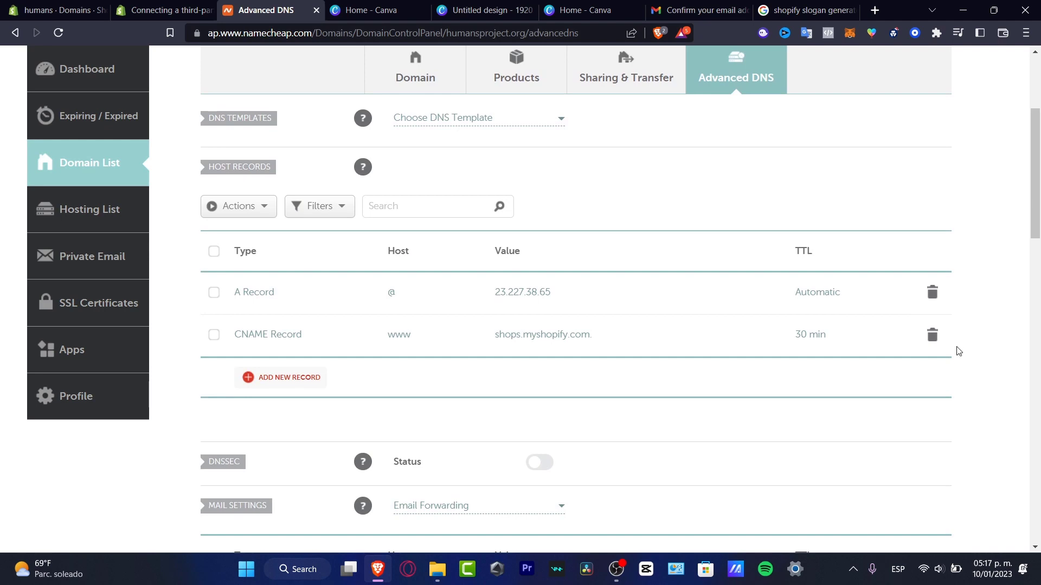
scroll(959, 353, "down", 3)
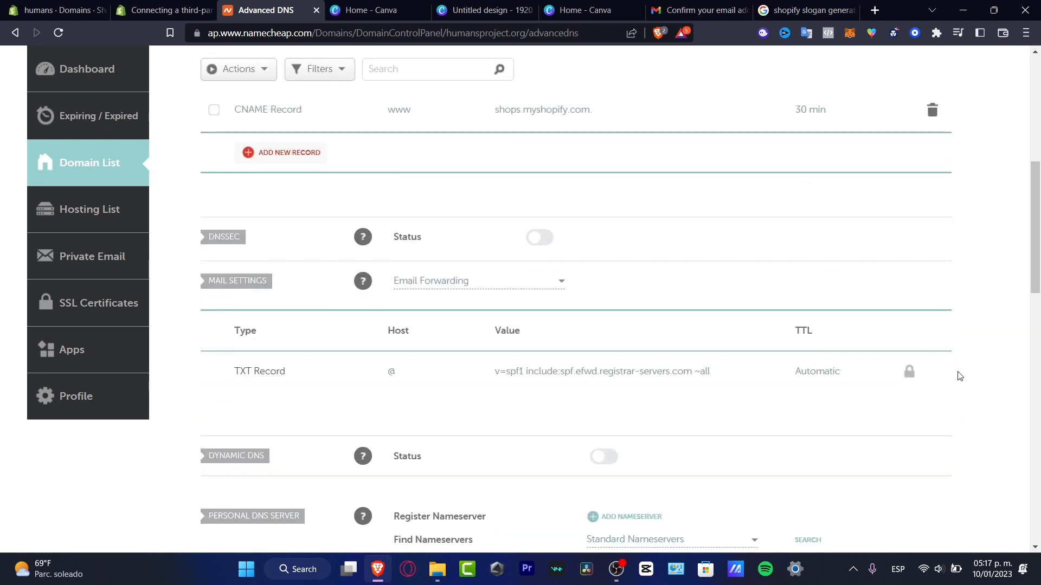
left_click(39, 13)
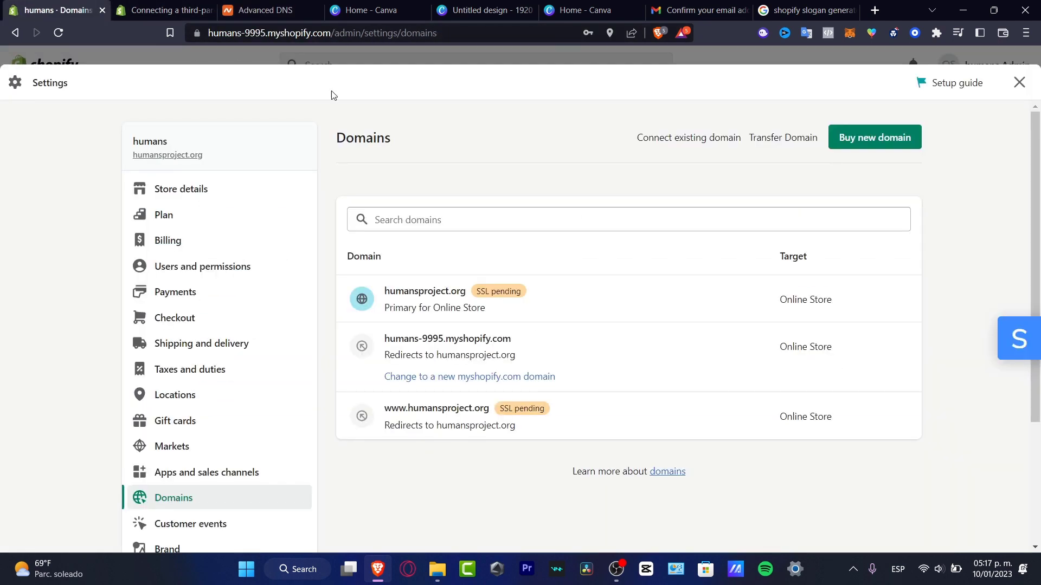
Set humansproject.org as a redirect to humans-9995.myshopify.com in Domains.
left_click(58, 33)
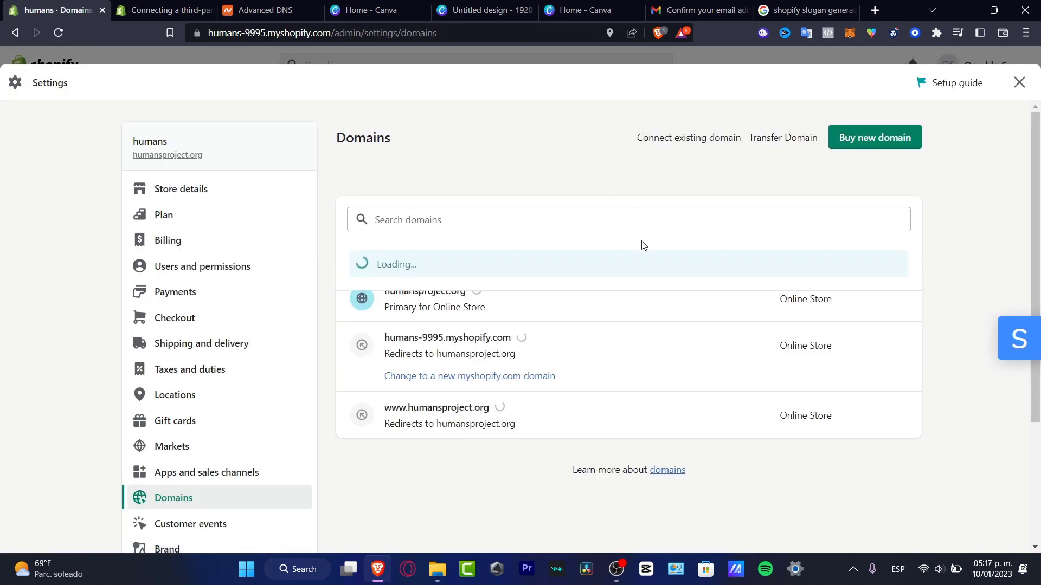
left_click(492, 304)
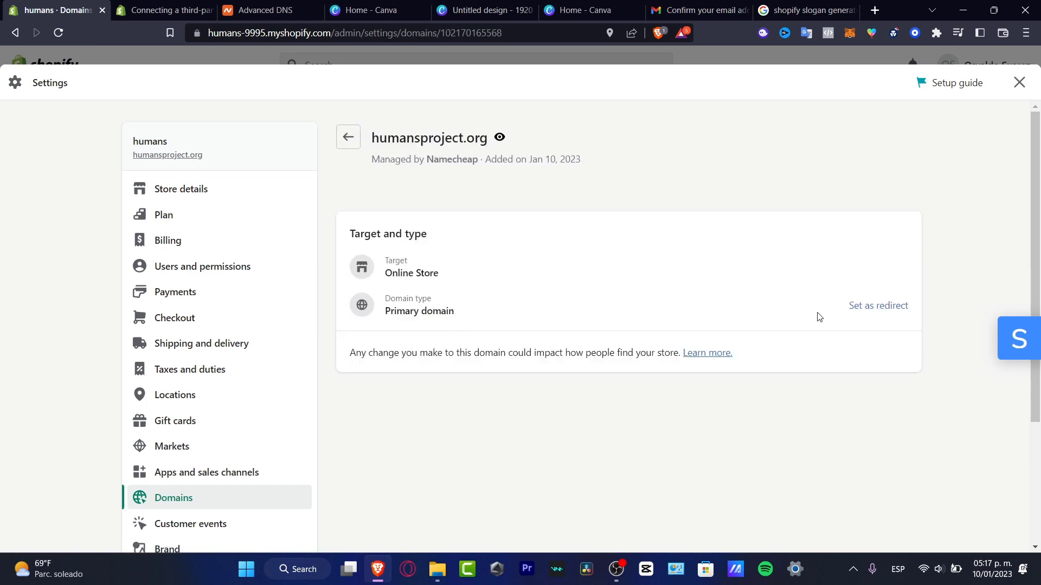
left_click(879, 306)
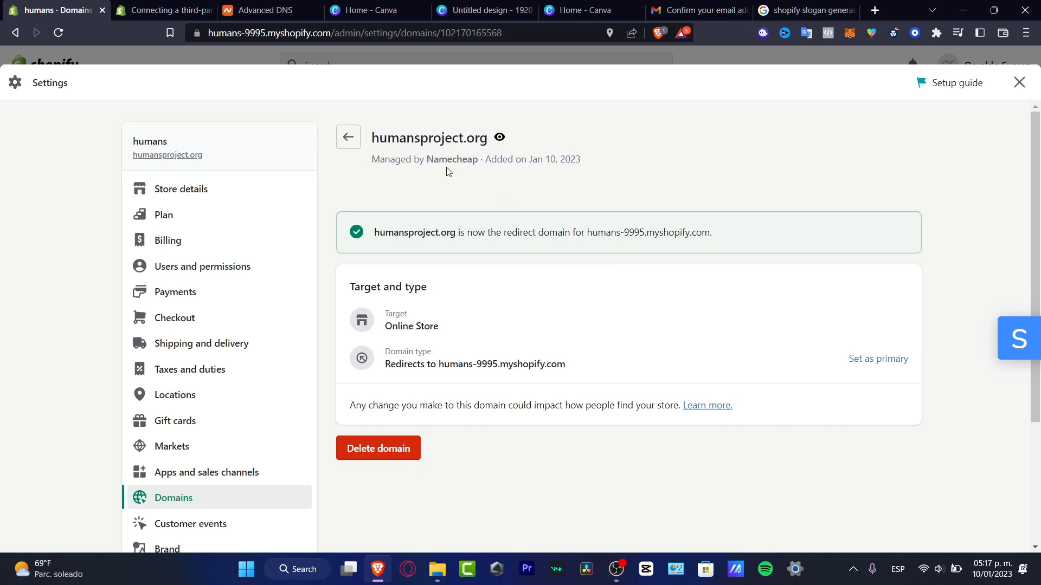
left_click_drag(387, 138, 488, 140)
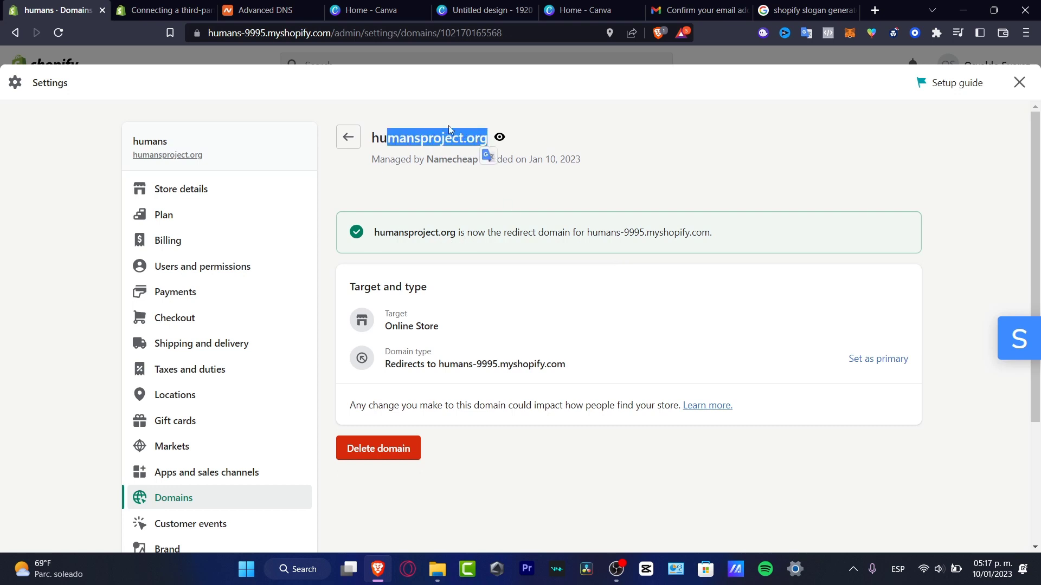
left_click(653, 442)
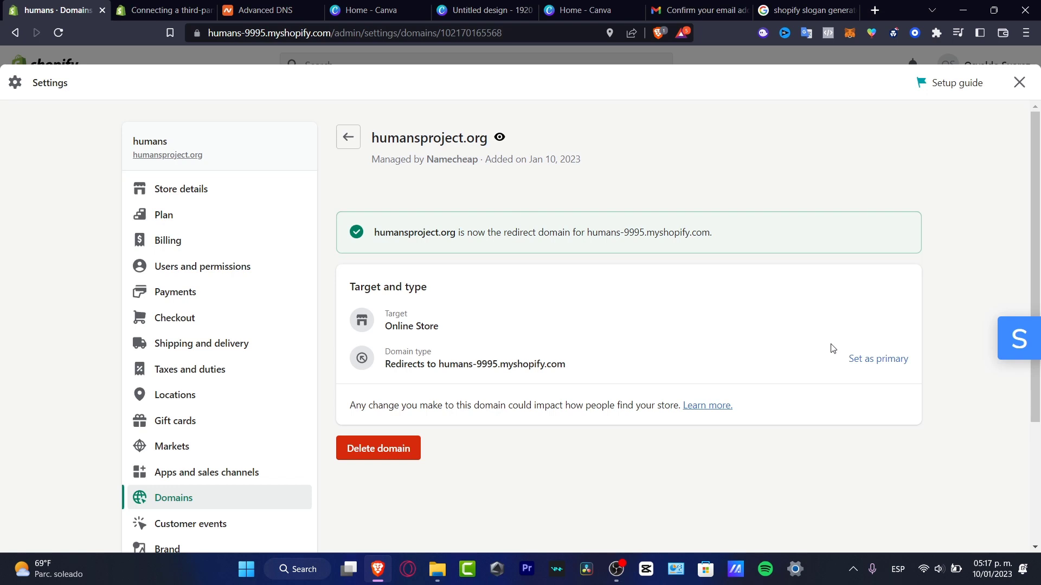
Open the Brand settings page showing the humans logo.
left_click(200, 217)
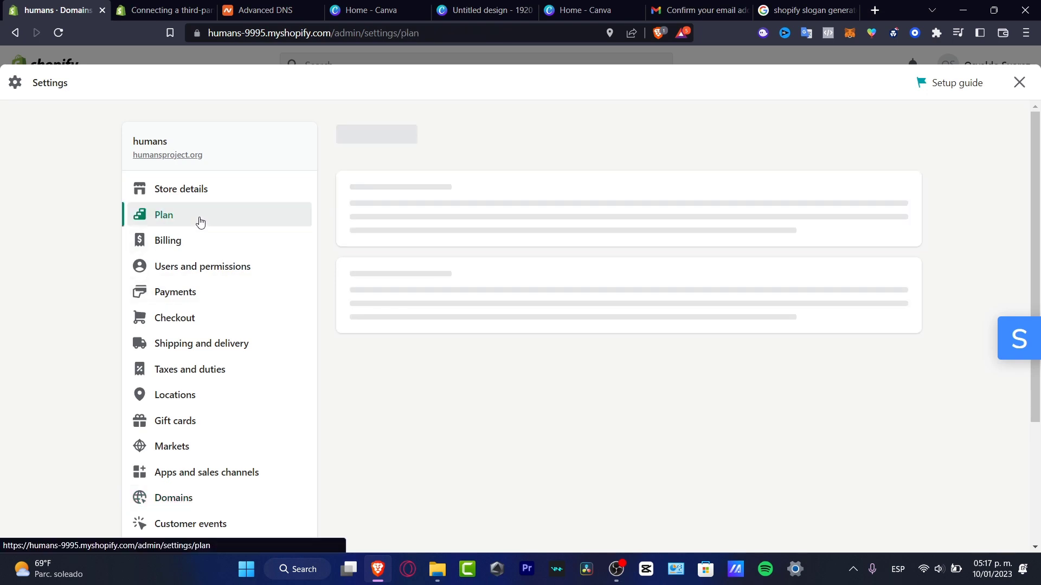
left_click(225, 498)
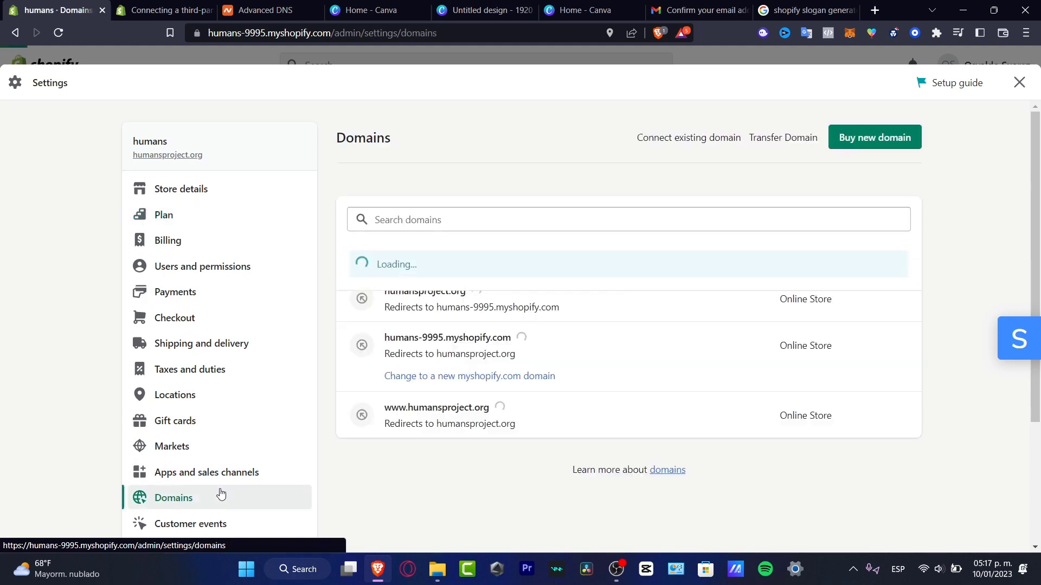
scroll(223, 491, "down", 3)
left_click(224, 385)
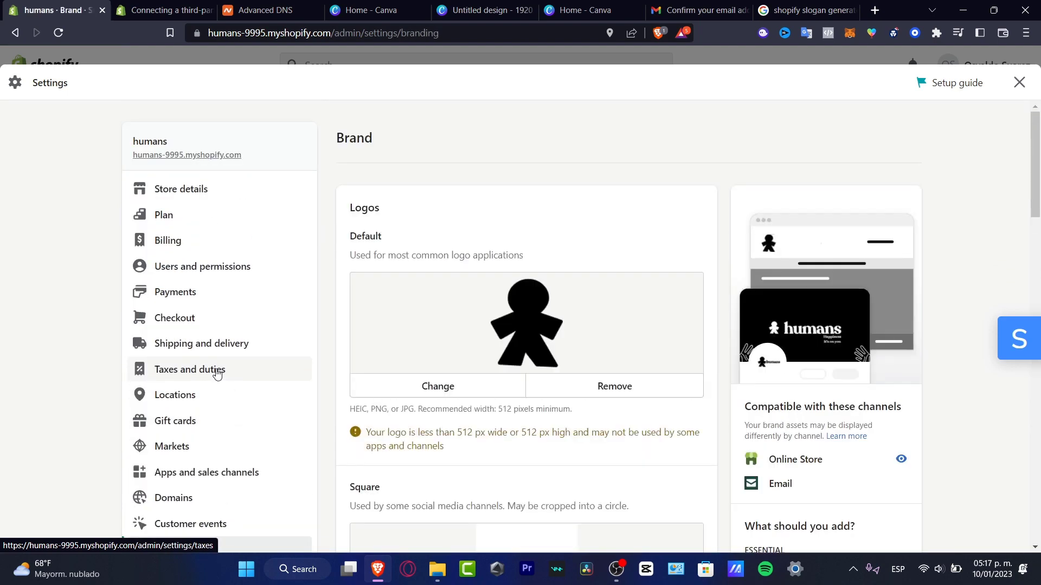
Open Shopify's Payments settings, where PayPal shows setup incomplete with a 2% fee.
left_click(222, 286)
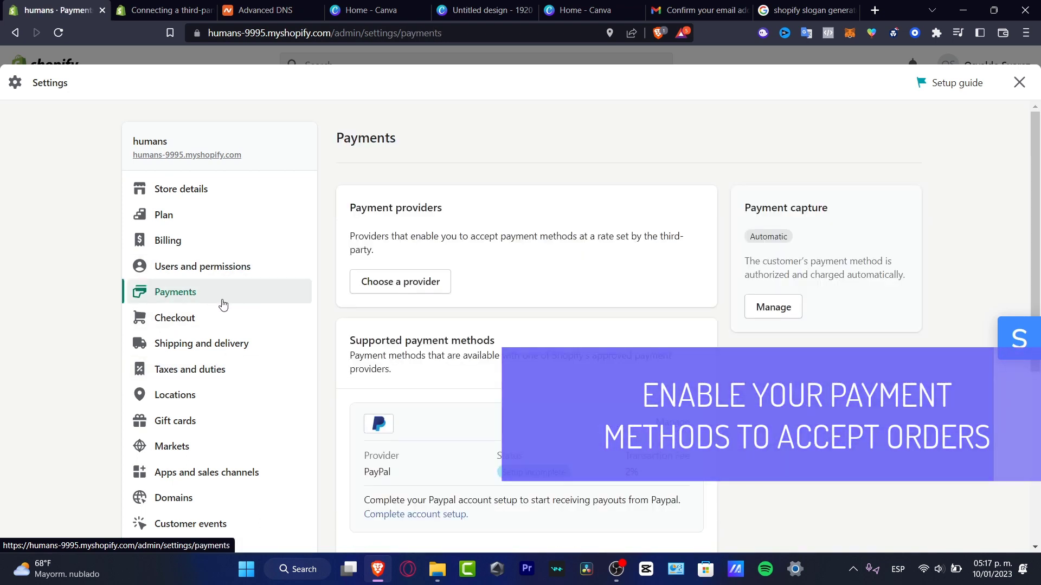
left_click_drag(444, 208, 350, 208)
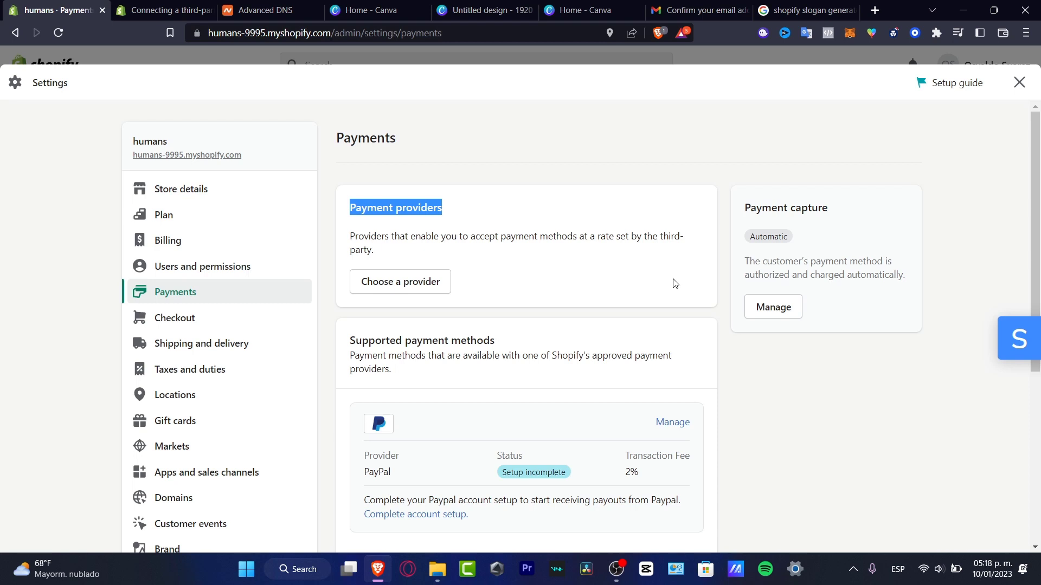
Filter the third-party payment providers to those accepting both Visa and Mastercard.
left_click(447, 283)
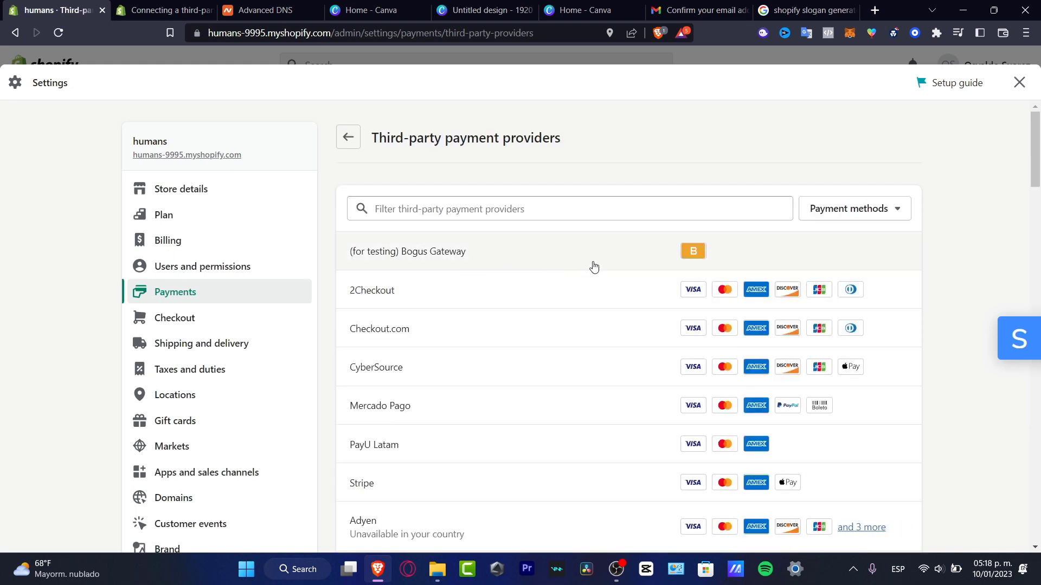
left_click(853, 208)
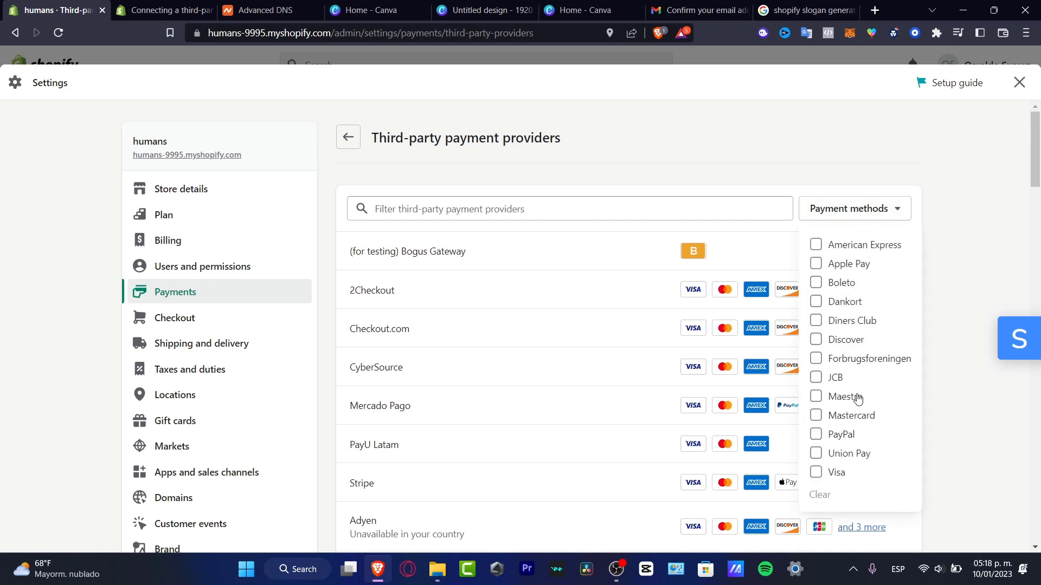
left_click(816, 473)
left_click(817, 416)
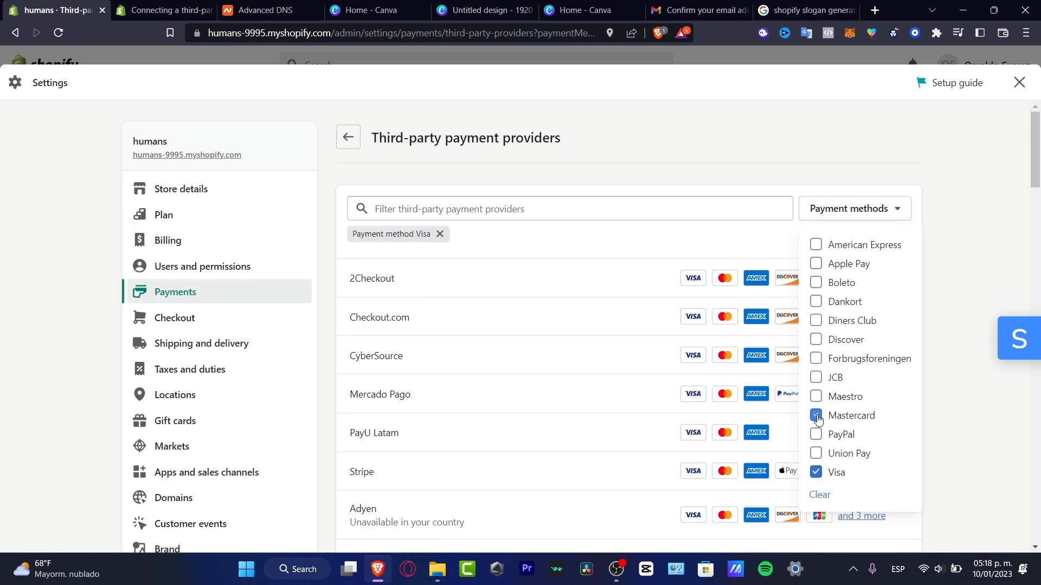
left_click(895, 206)
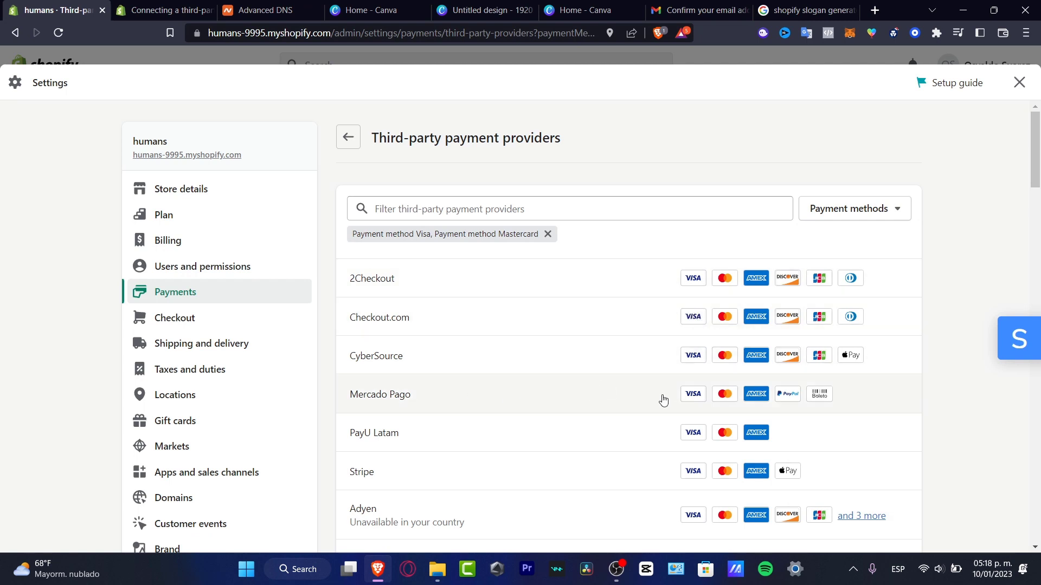
Open Mercado Pago's setup and enter the account's client ID and client secret.
left_click(418, 401)
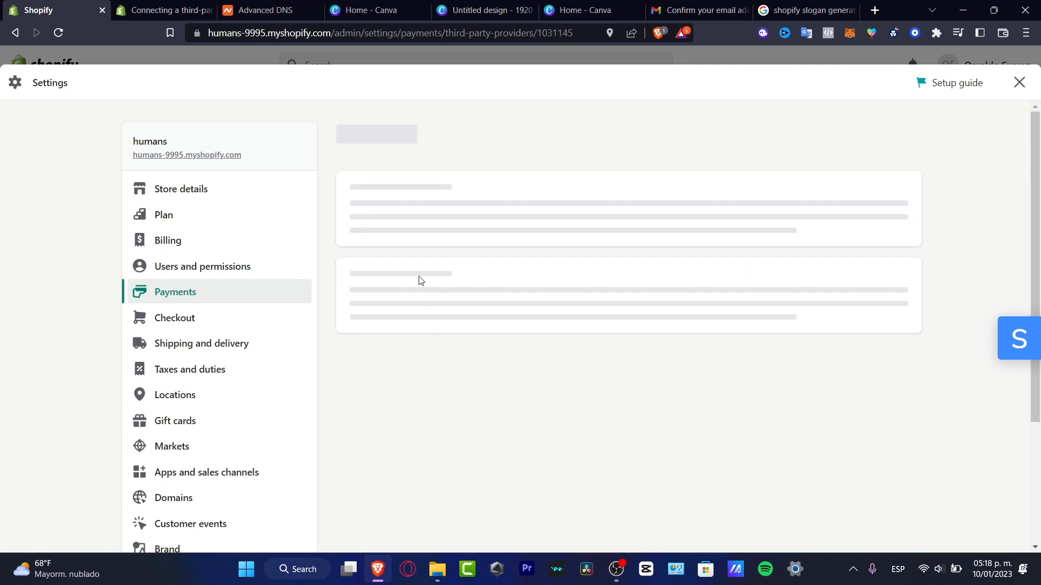
left_click_drag(544, 210, 471, 208)
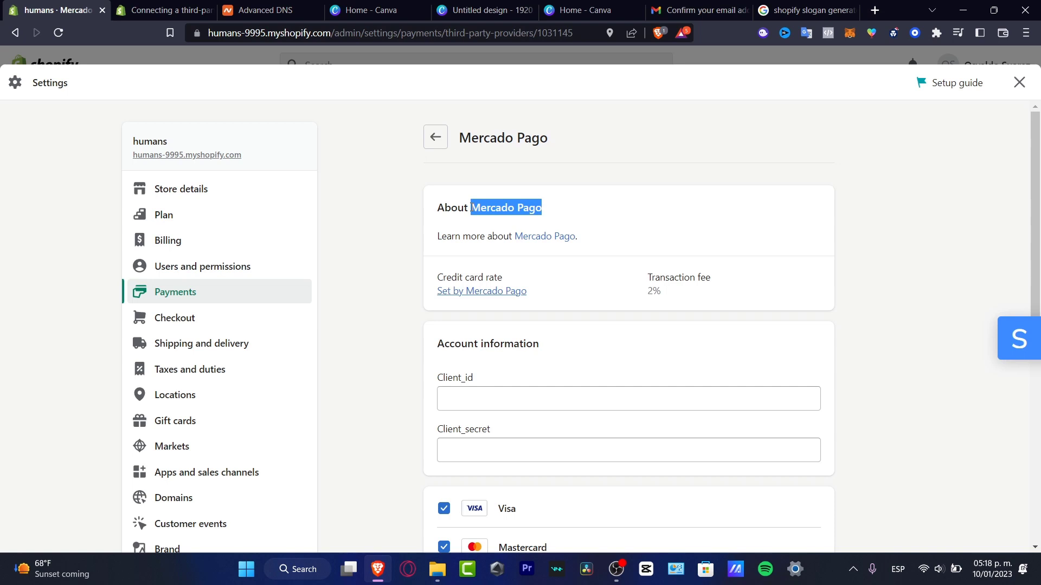
left_click(562, 404)
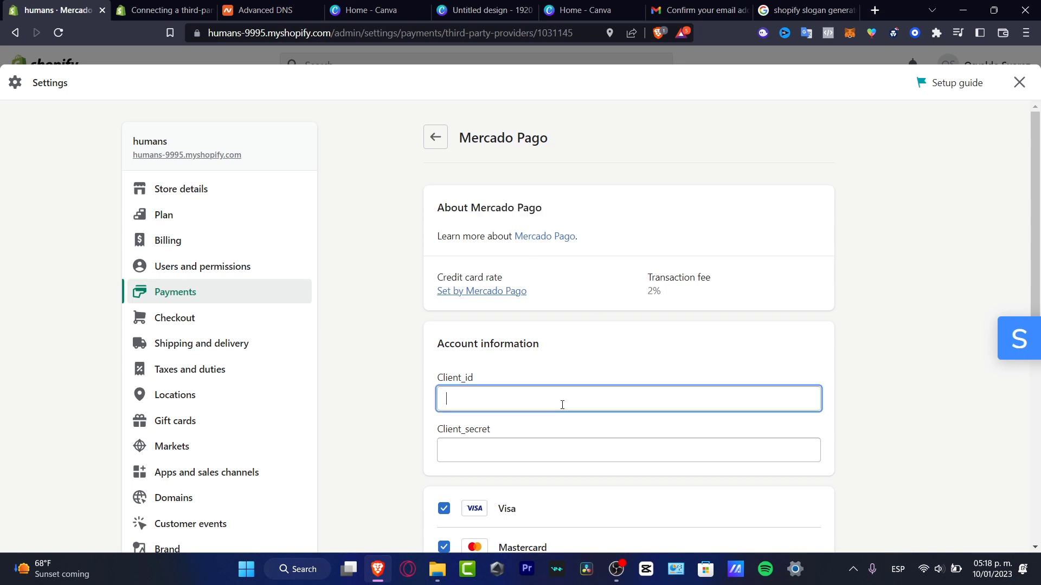
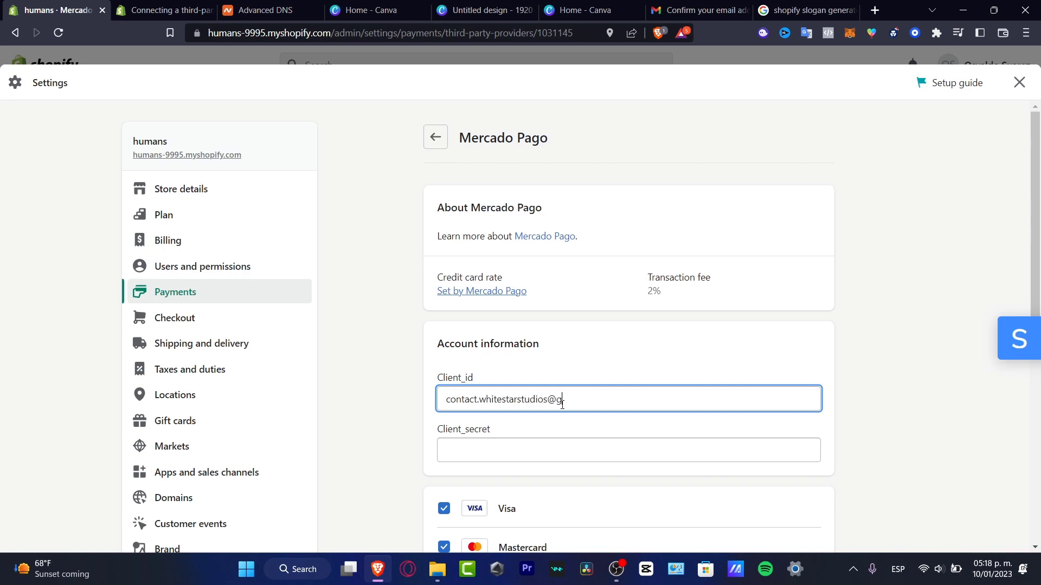
key("Tab")
type("a")
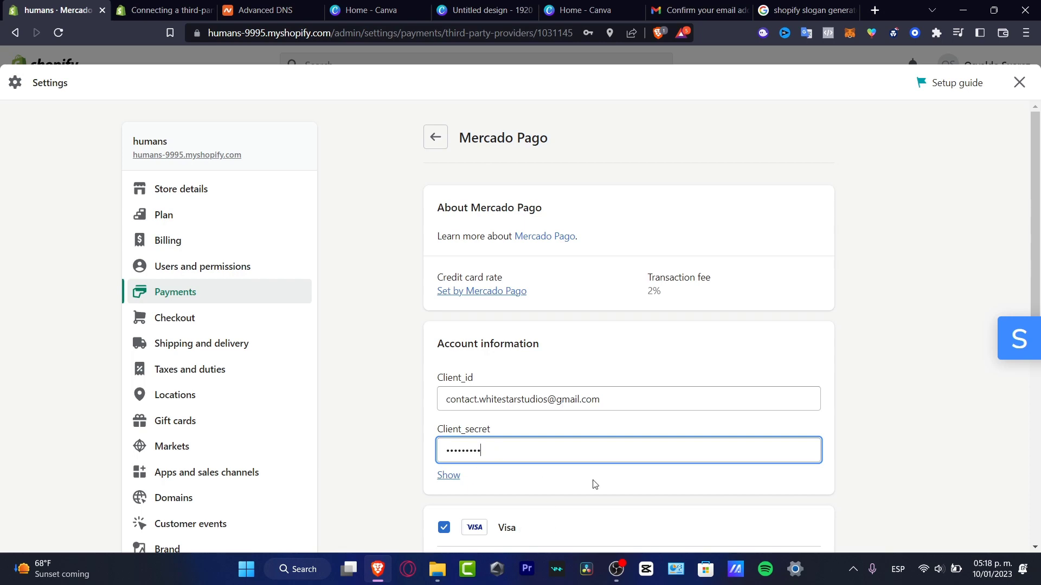
Leave Enable test mode unchecked and activate Mercado Pago.
scroll(602, 488, "down", 3)
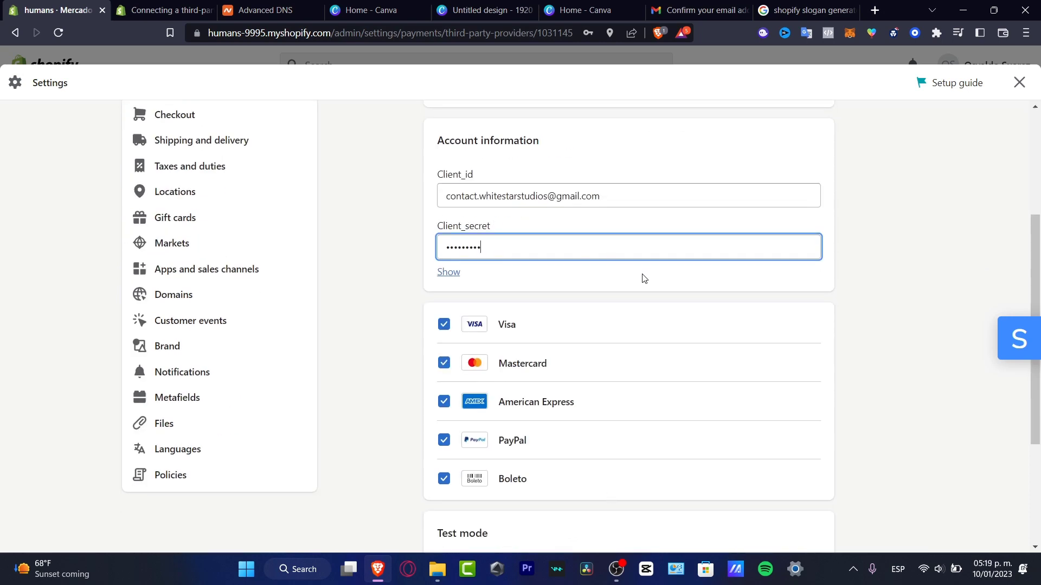
scroll(644, 278, "up", 3)
scroll(631, 402, "down", 6)
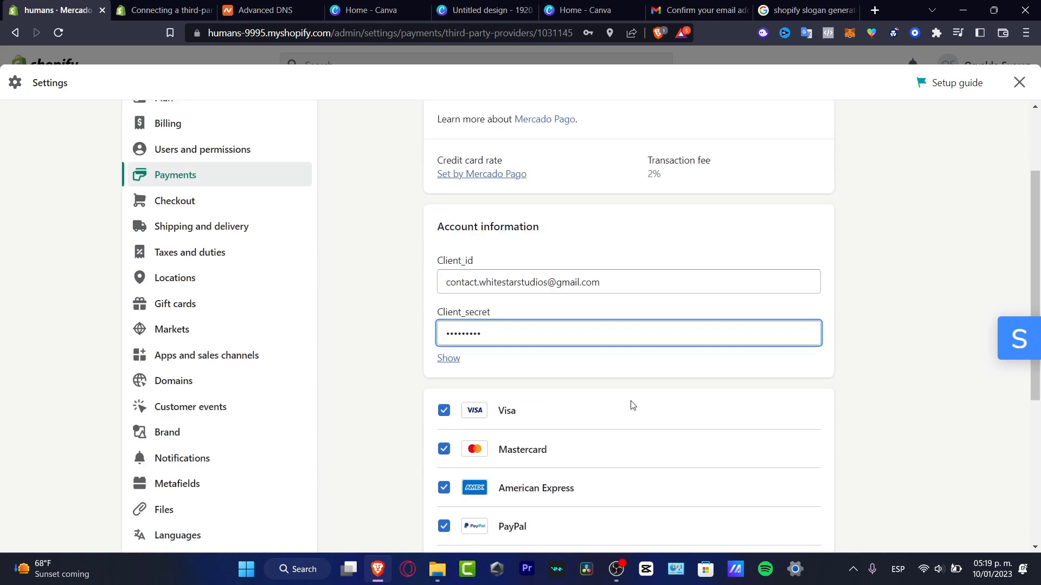
left_click(511, 403)
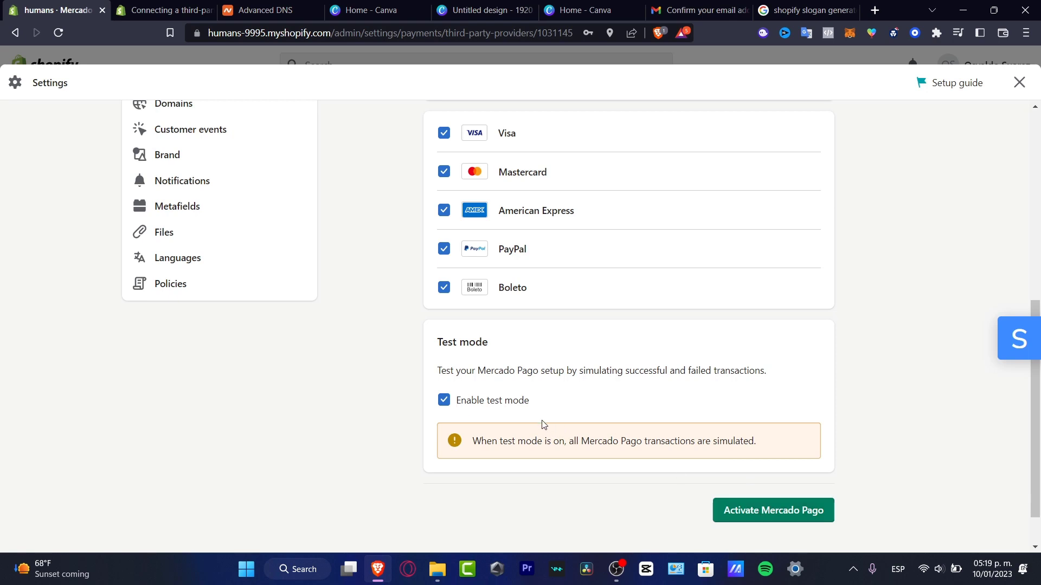
left_click(518, 400)
left_click(774, 461)
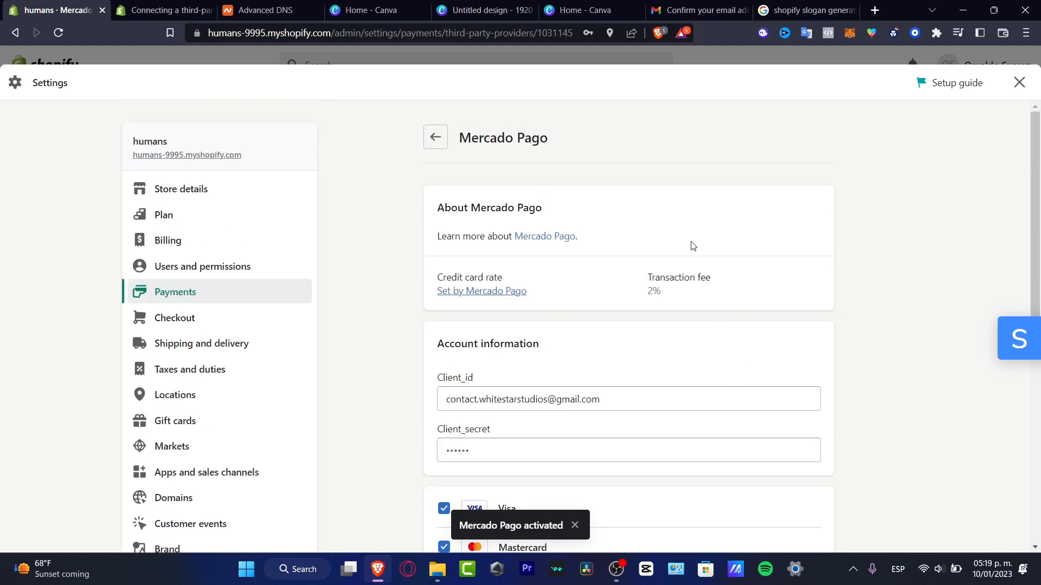
Decline the browser's save-password prompt and close Settings to the Home setup guide (2 of 5).
left_click(233, 294)
left_click(225, 320)
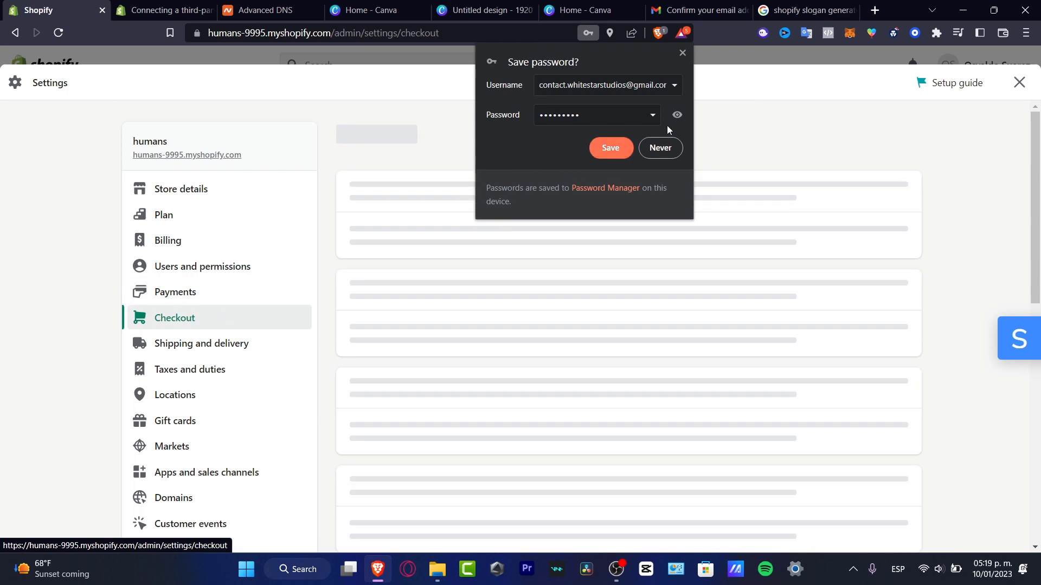
left_click(683, 53)
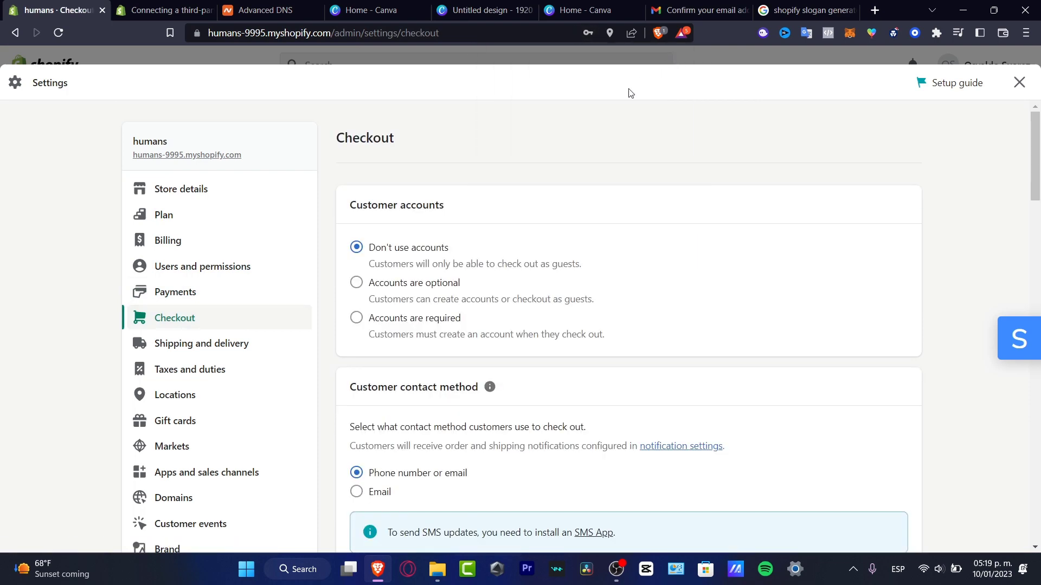
scroll(709, 267, "down", 5)
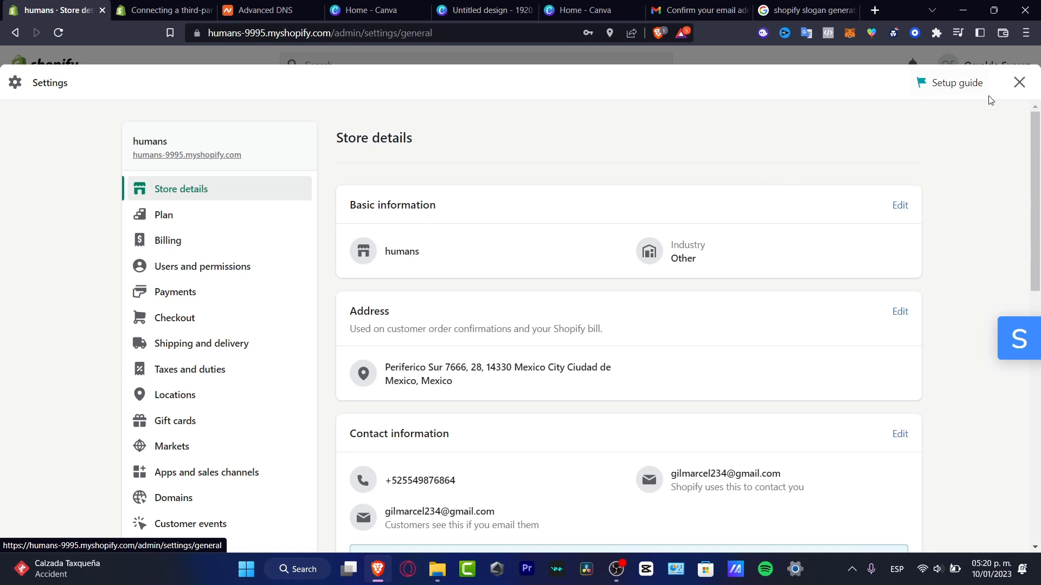
left_click(1019, 84)
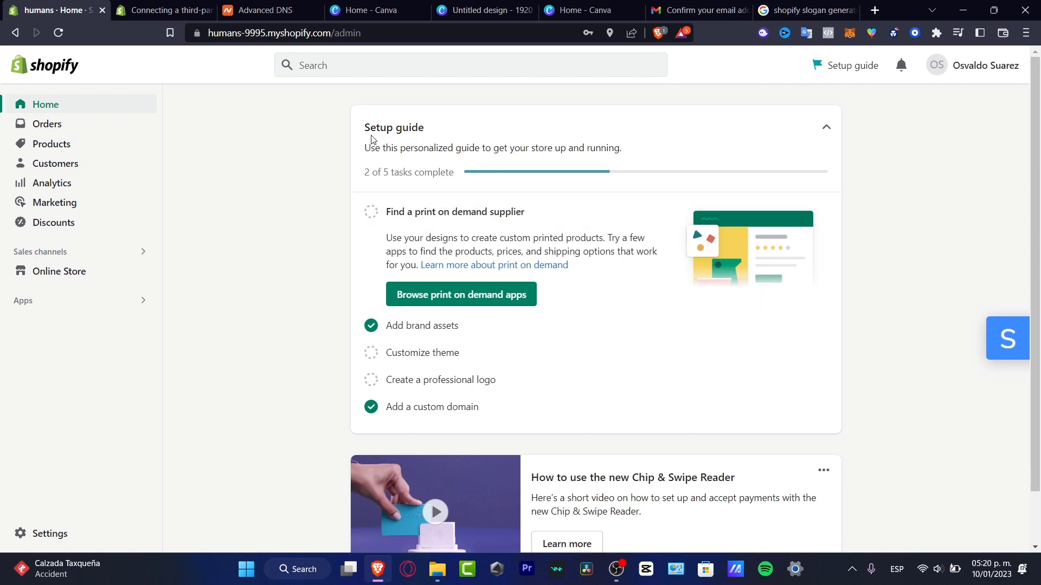
left_click_drag(371, 130, 439, 128)
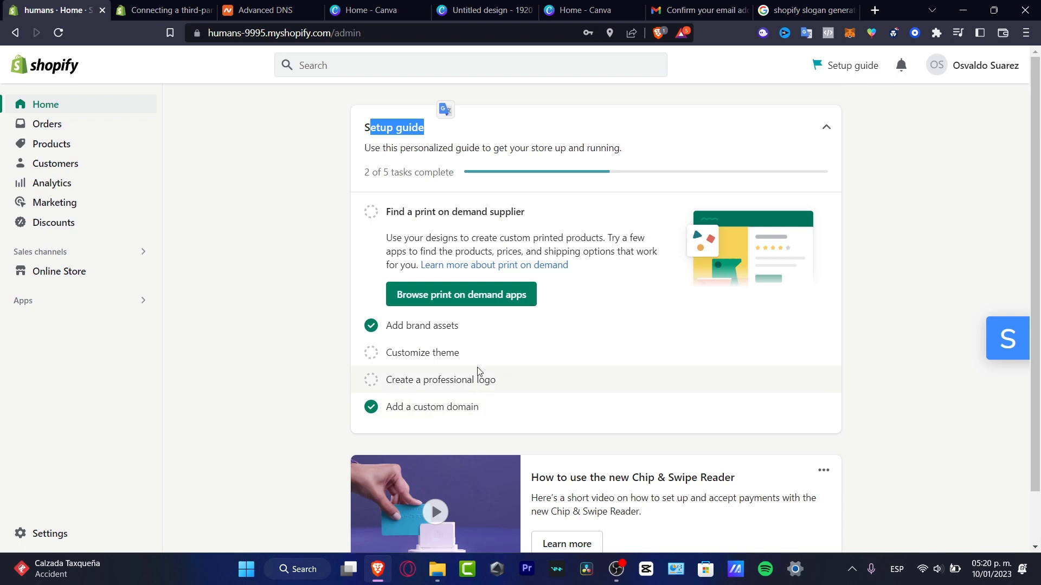
Finish cropping the image in the Canva humans design, then switch back to Shopify.
left_click(390, 9)
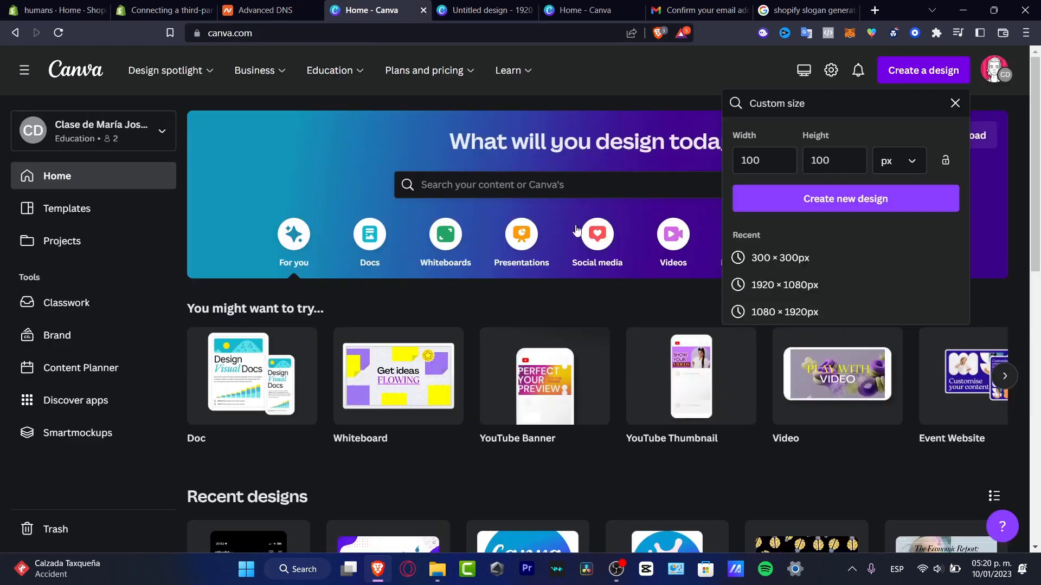
left_click(465, 6)
left_click(707, 269)
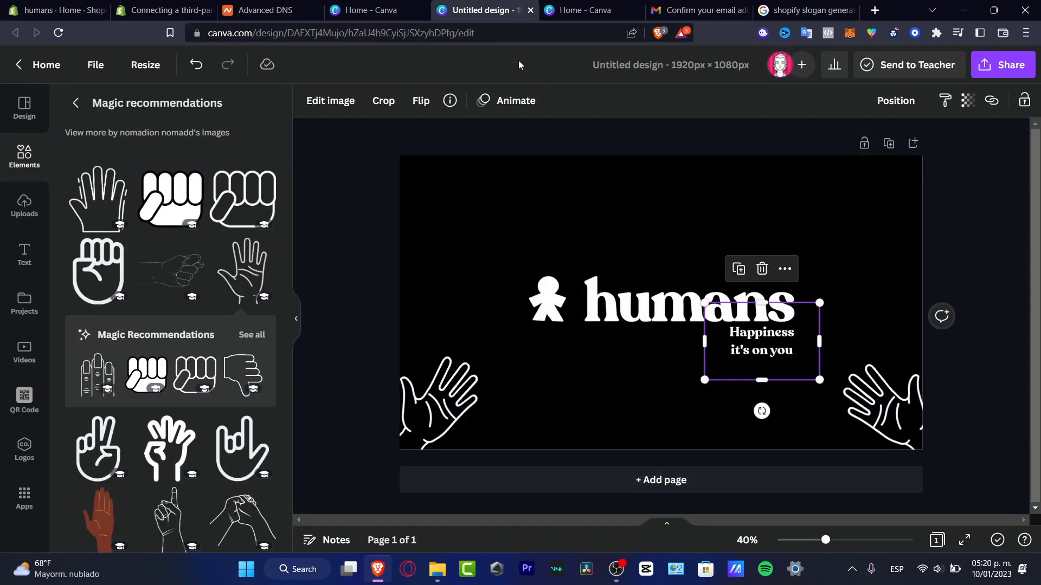
left_click(57, 8)
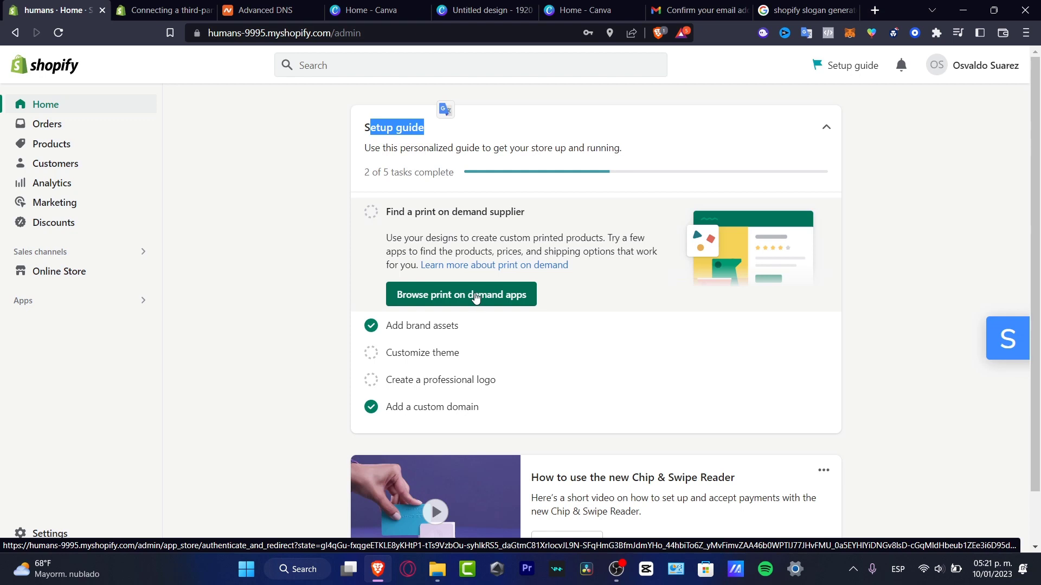
Choose Printful: Print on Demand from the print-on-demand apps and add it to the store.
left_click(471, 298)
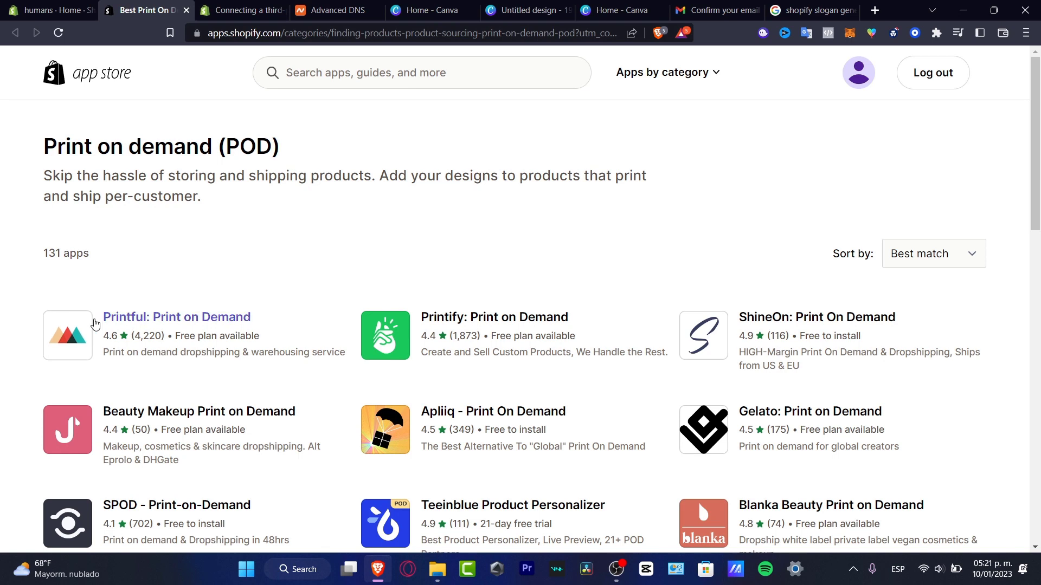
left_click(81, 332)
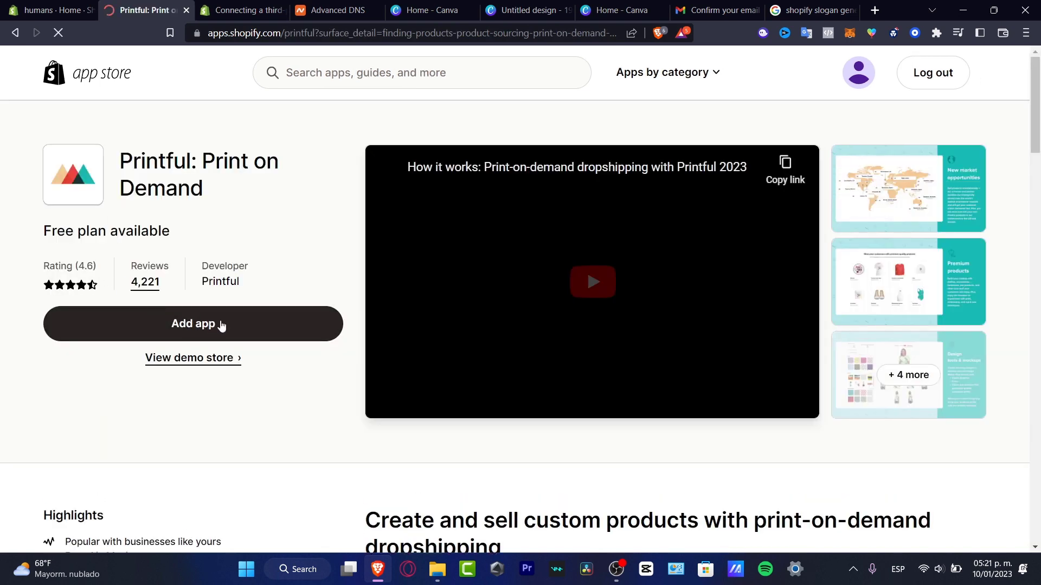
left_click_drag(173, 234, 41, 230)
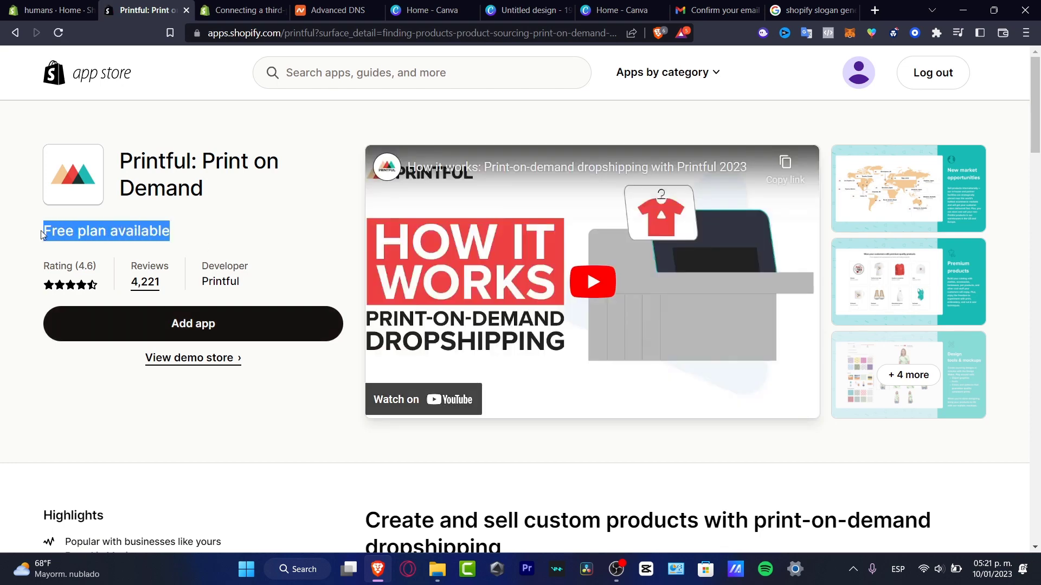
left_click(182, 324)
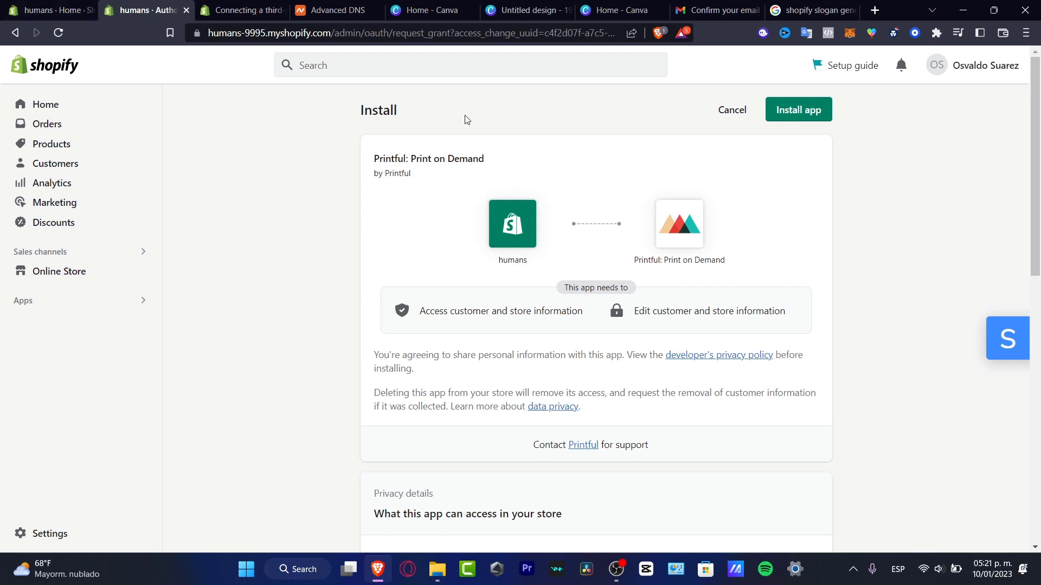
Install the Printful app, accept all cookies and choose to register with email.
left_click(812, 107)
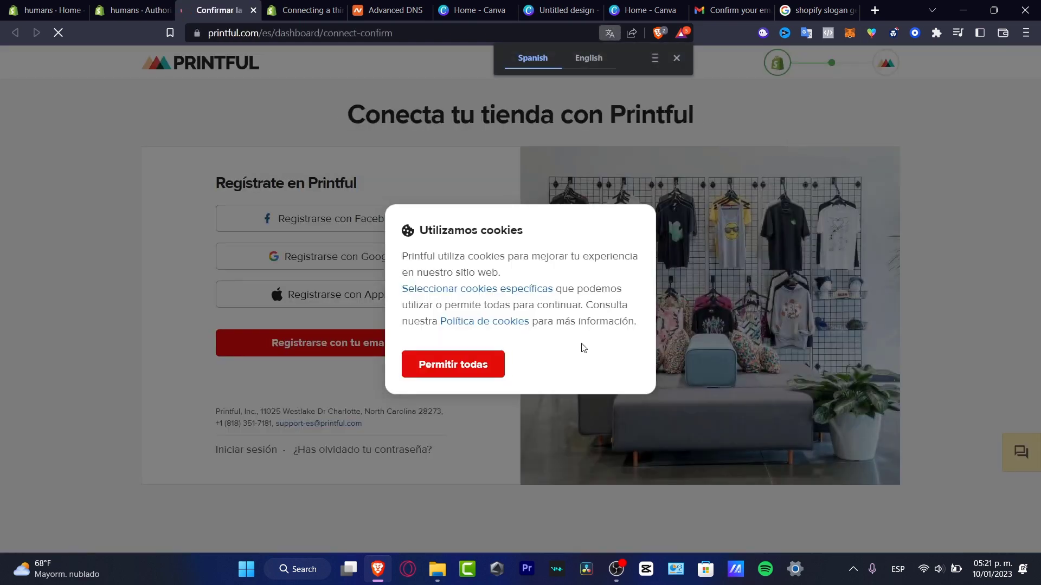
left_click(486, 374)
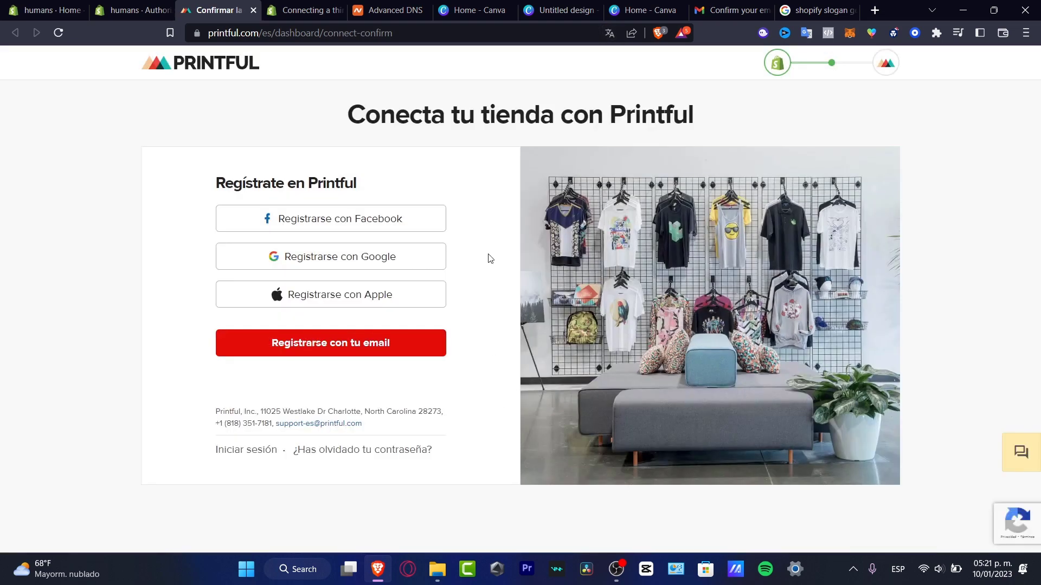
left_click(392, 340)
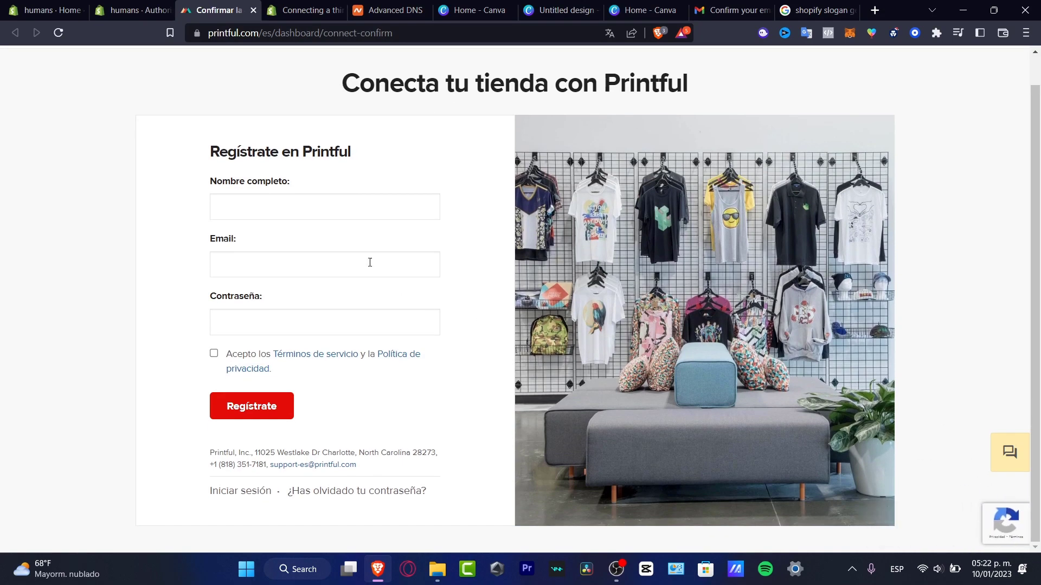
Fill in the full name, email address and password, and accept the terms of service.
left_click(390, 205)
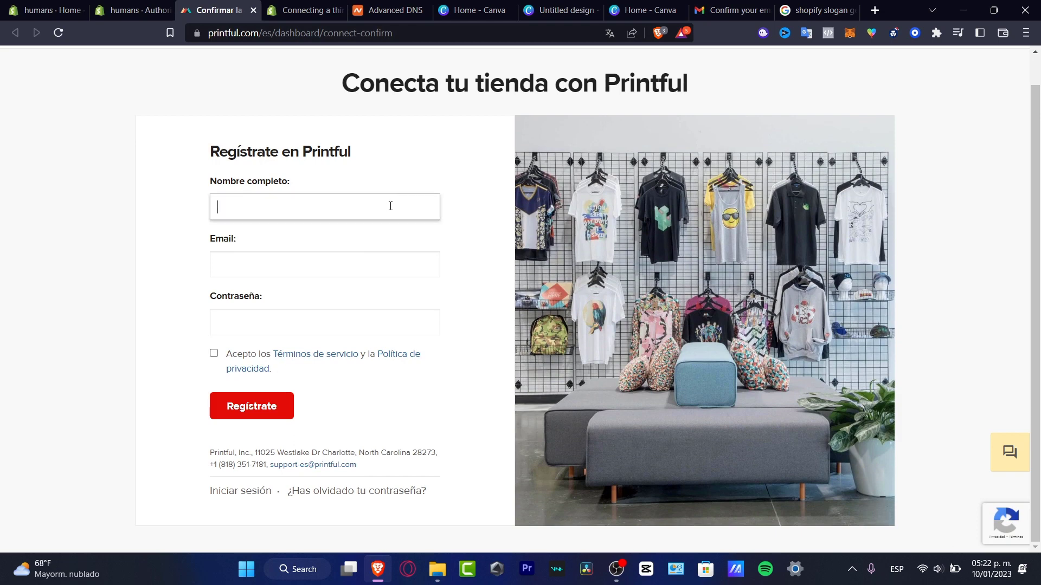
type("O")
key("BackSpace")
left_click(404, 256)
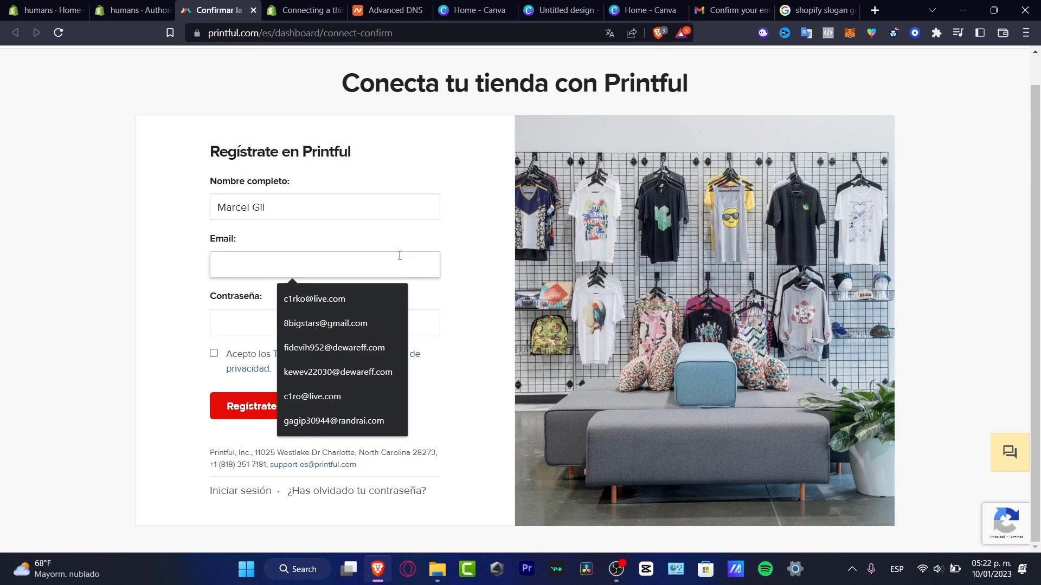
type("gilma")
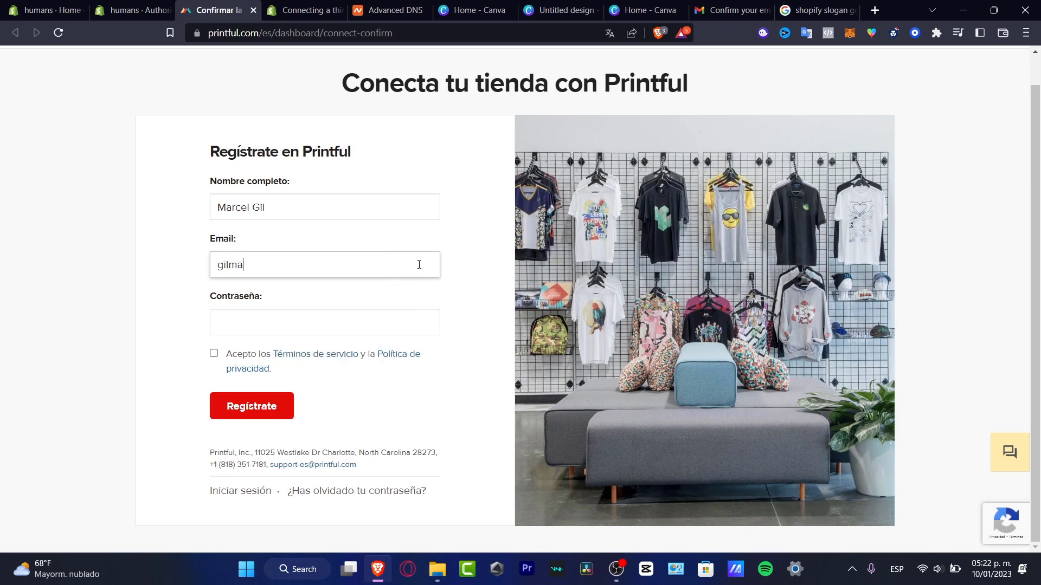
key("BackSpace")
type("m")
left_click(421, 328)
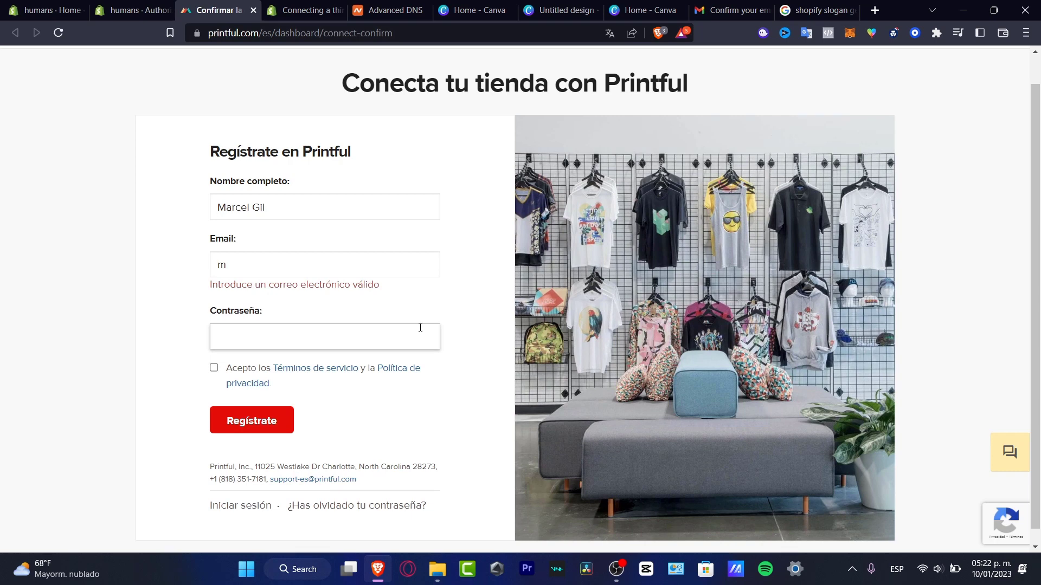
left_click(214, 368)
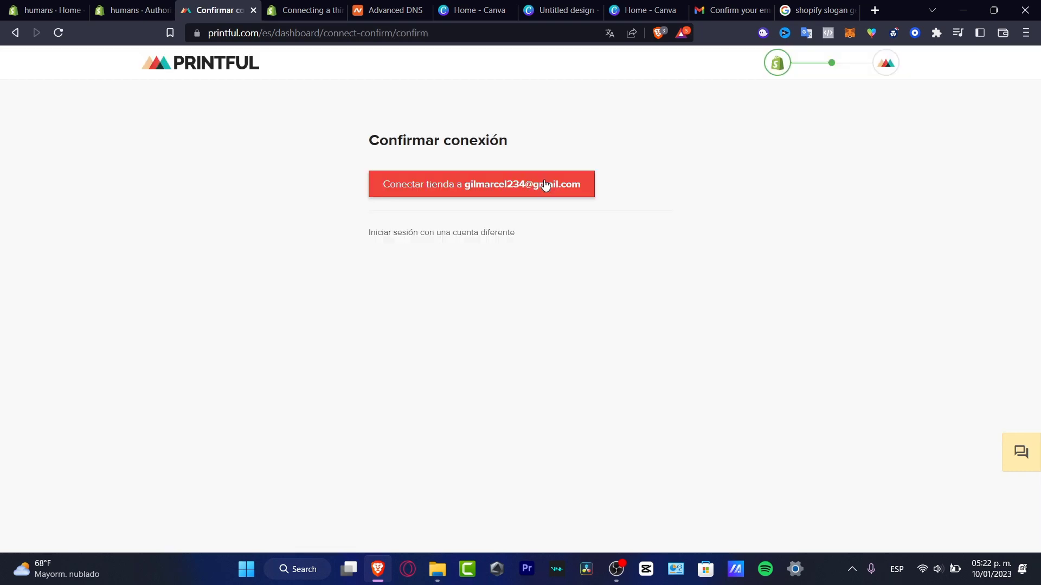
Connect the humans store to the new Printful account and dismiss the email confirmation notice.
left_click(515, 184)
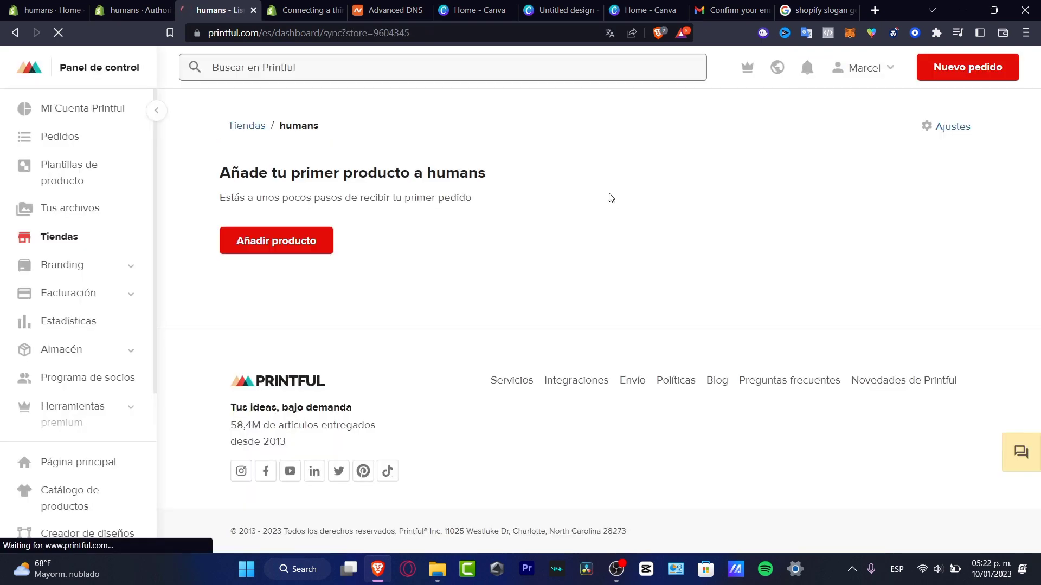
scroll(624, 232, "down", 1)
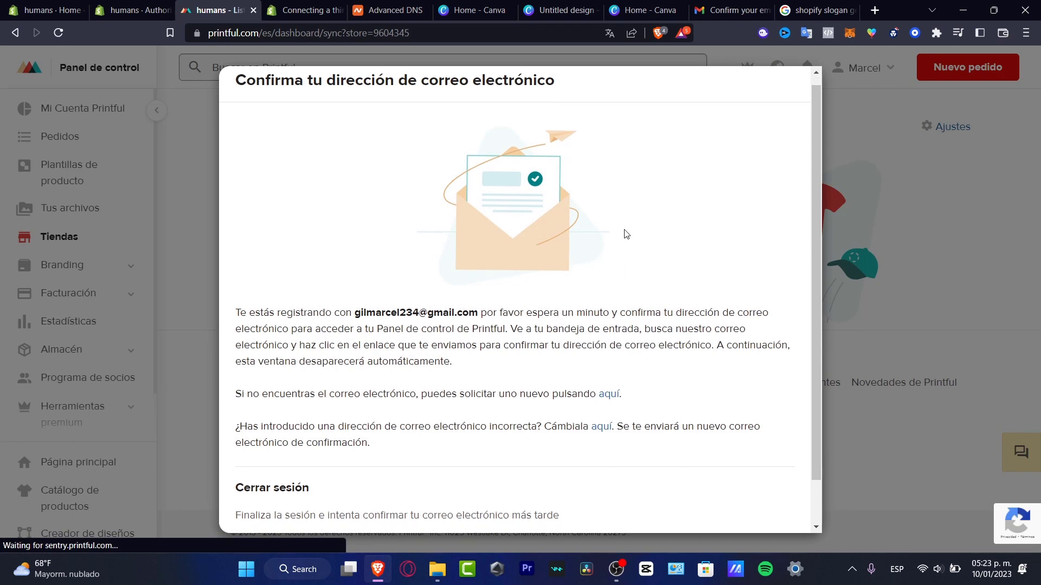
scroll(626, 235, "up", 1)
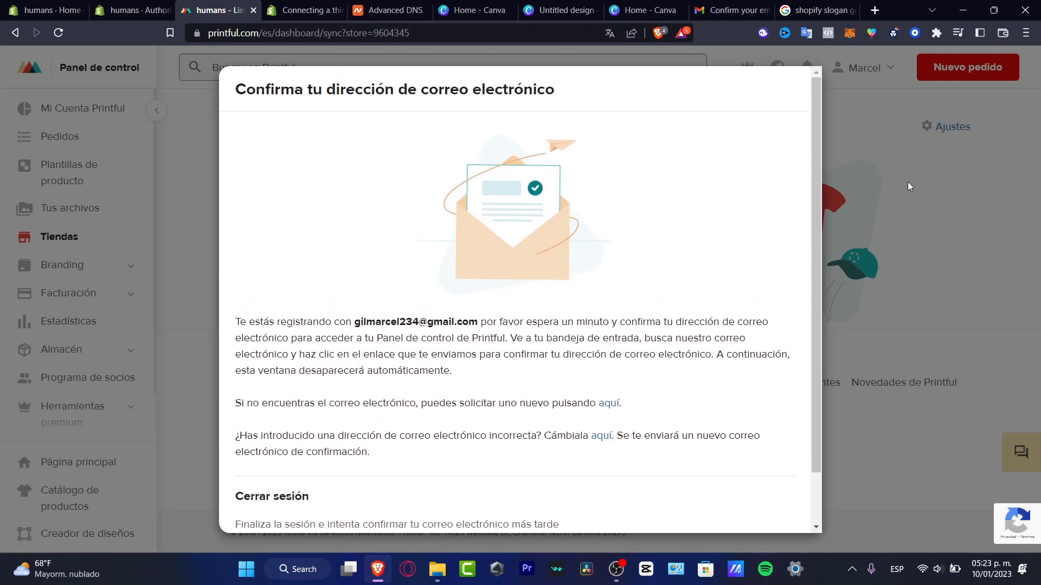
scroll(407, 426, "down", 1)
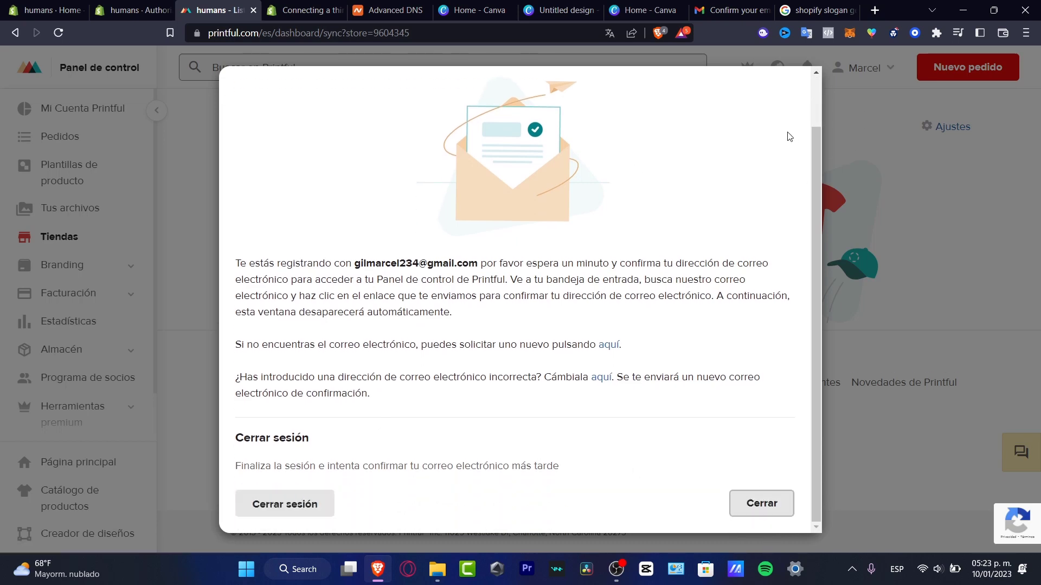
left_click(780, 508)
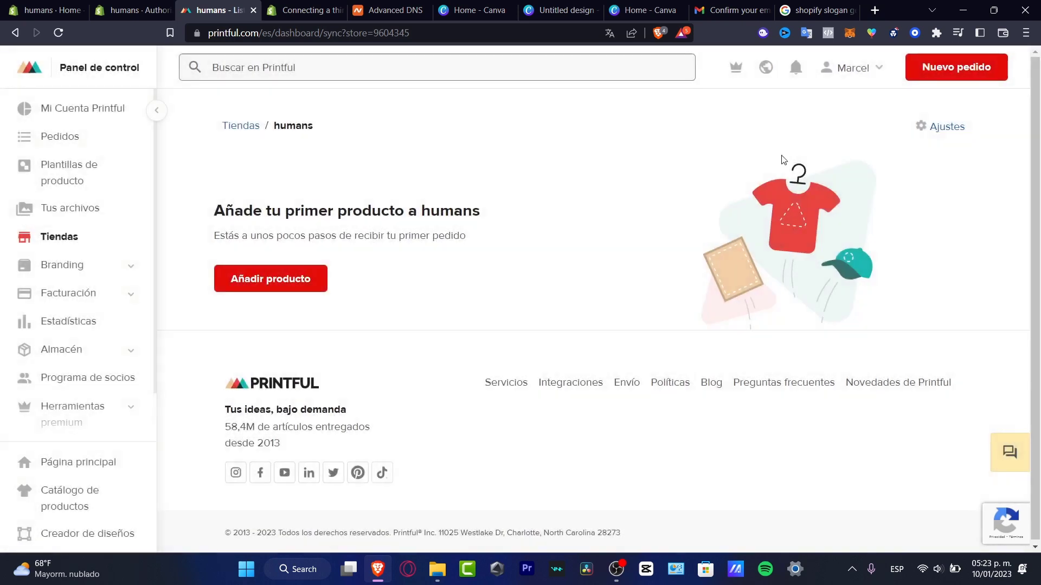
Switch the Printful dashboard language to English (US).
left_click(765, 71)
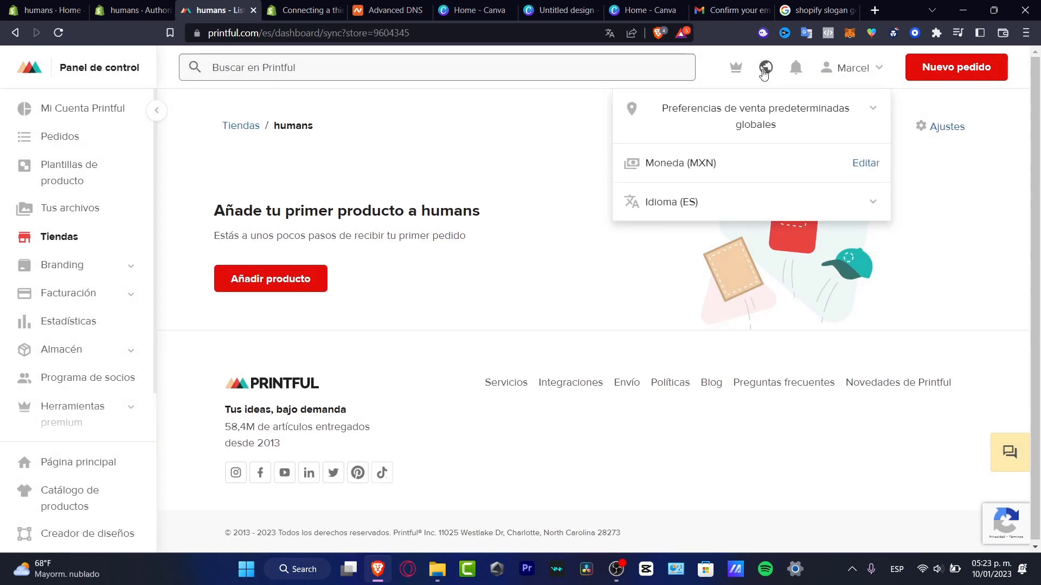
left_click(693, 204)
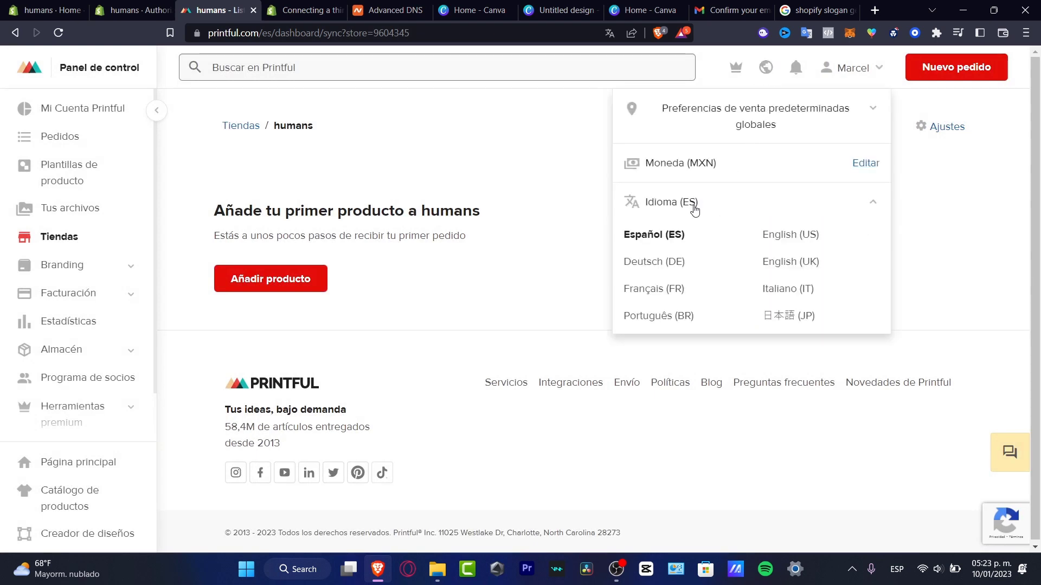
left_click(786, 235)
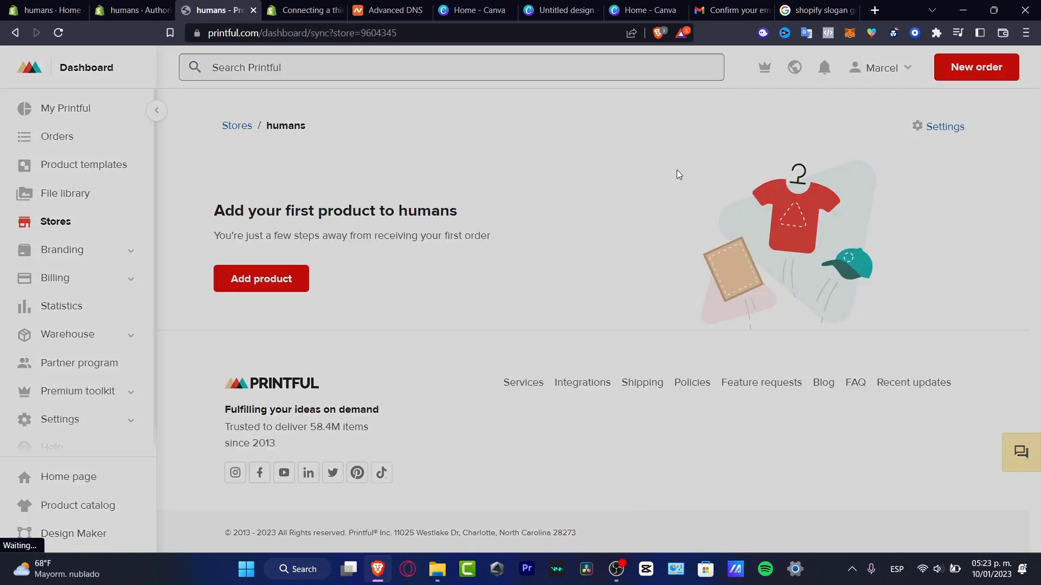
scroll(646, 382, "down", 1)
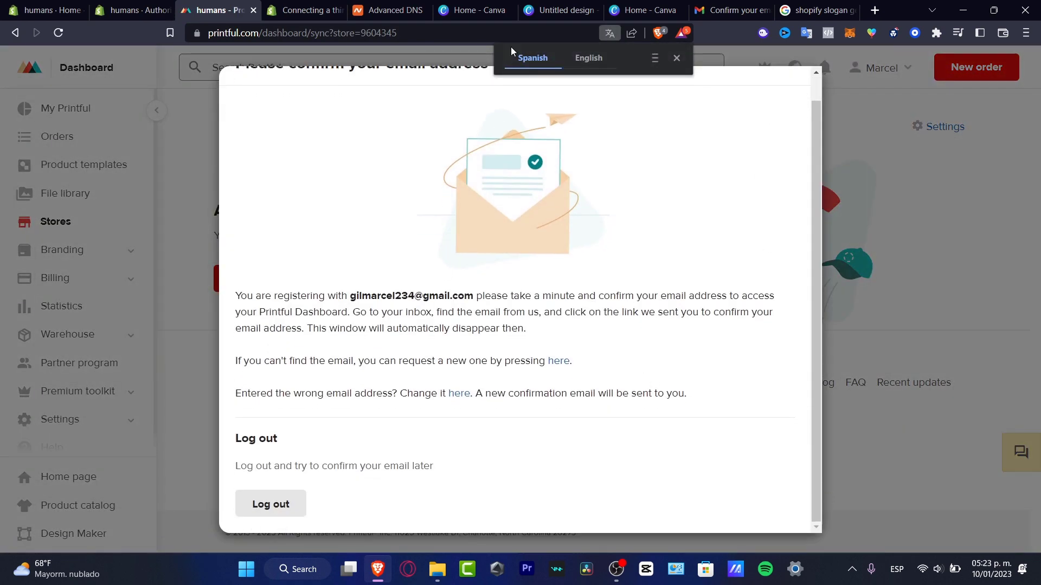
Go to Gmail and open the inbox to find the confirmation email.
left_click(732, 9)
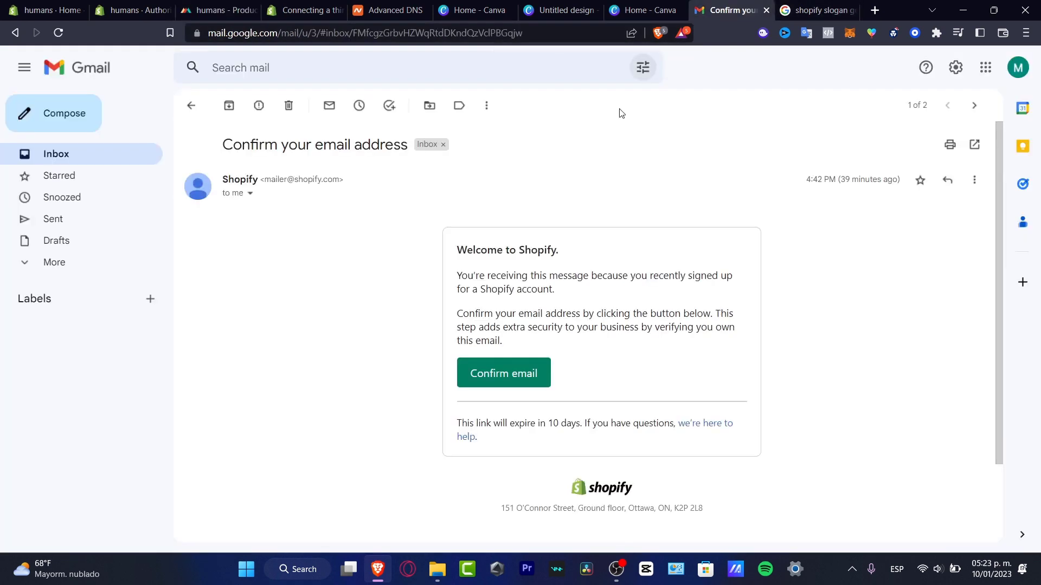
left_click(122, 165)
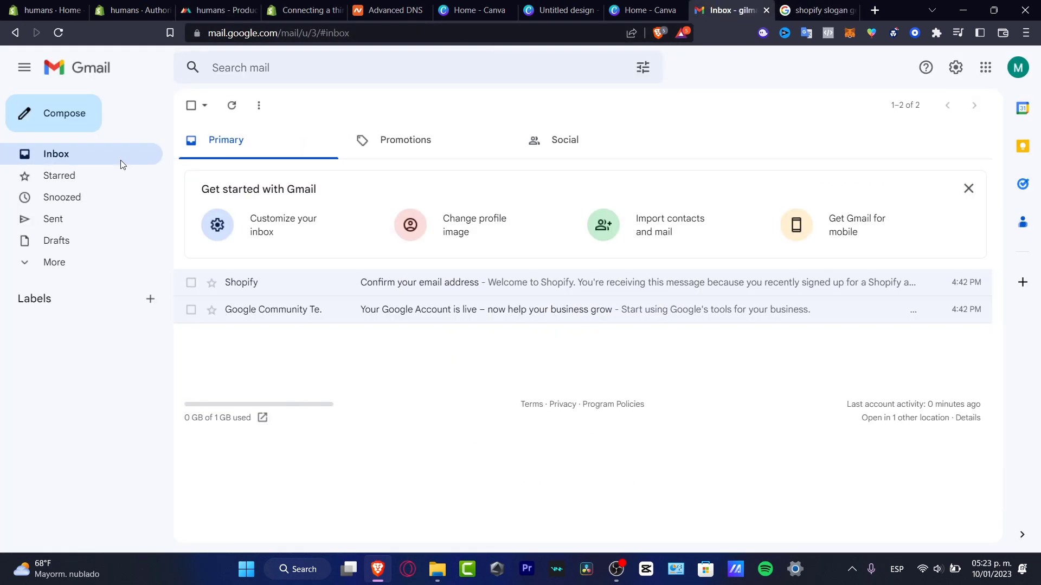
left_click(1018, 67)
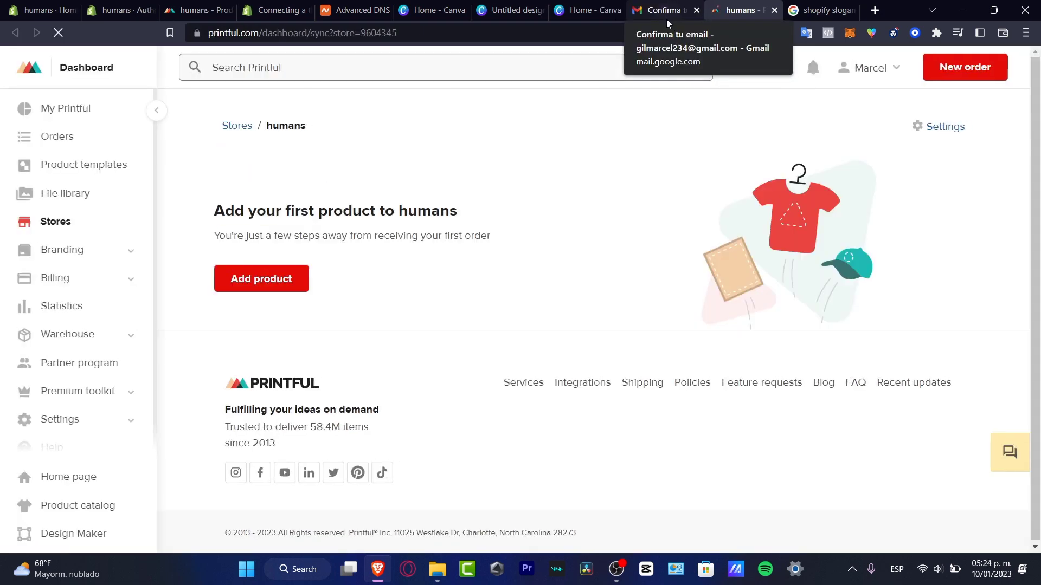
Reload Printful, go to the Stores page and choose Add product on the humans store.
left_click(220, 10)
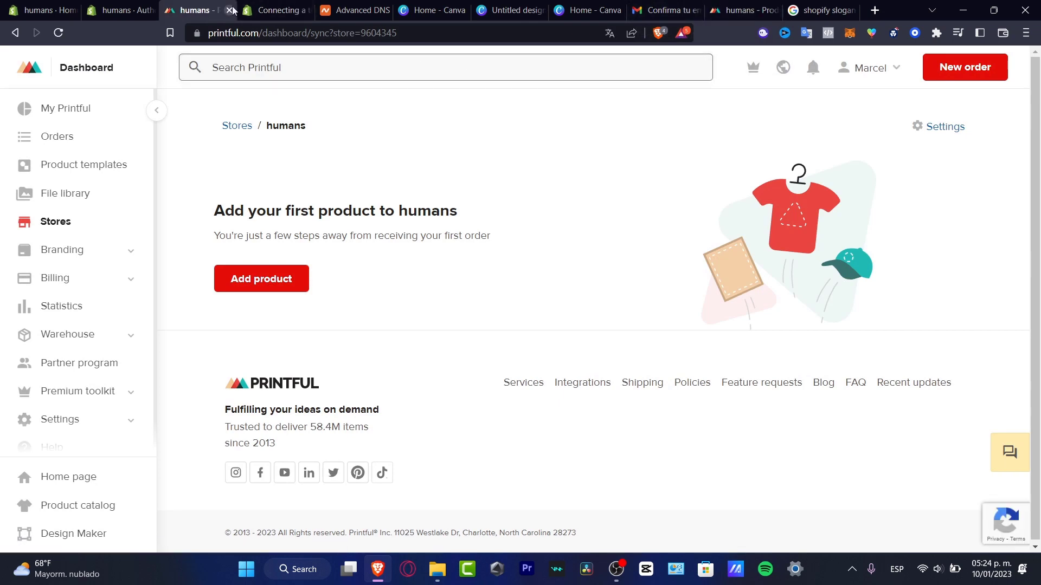
left_click(776, 10)
left_click(59, 33)
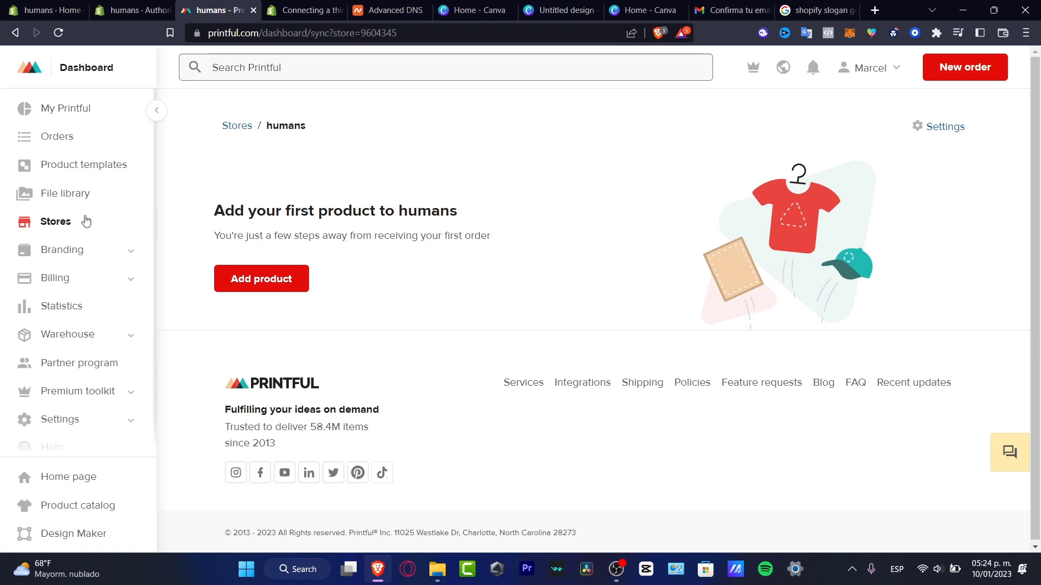
left_click(239, 127)
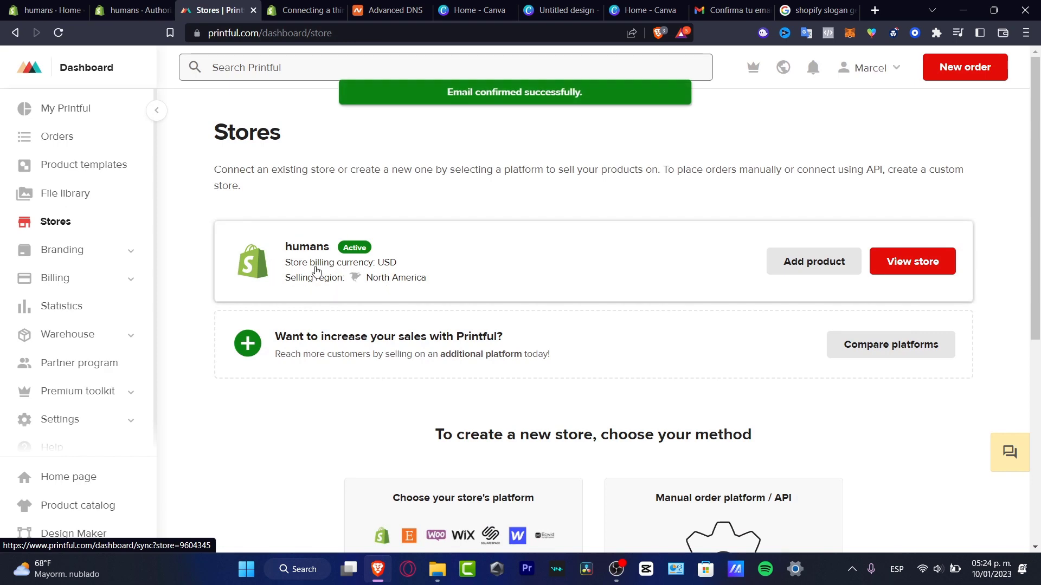
left_click(98, 17)
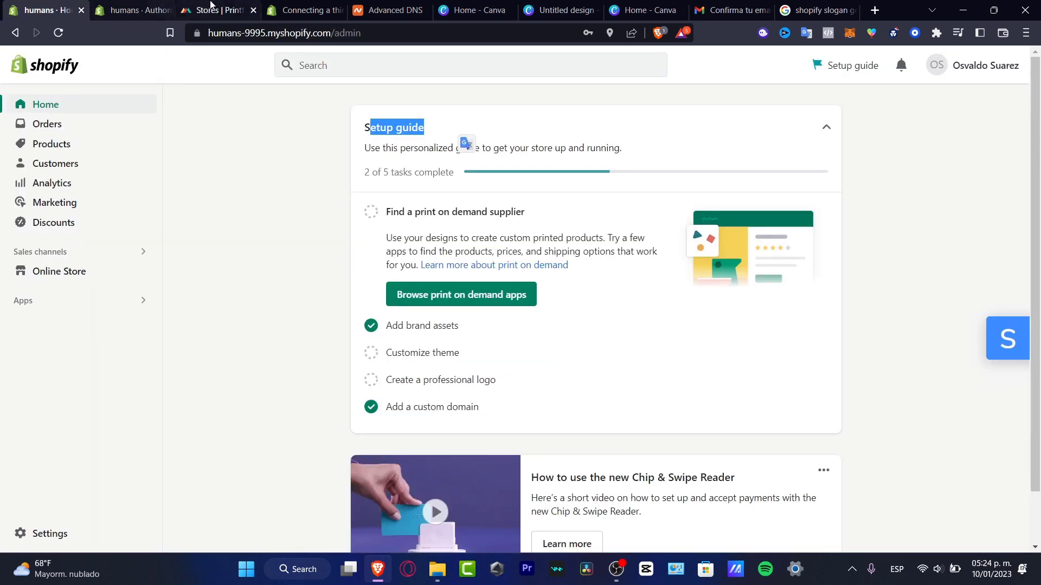
left_click(220, 10)
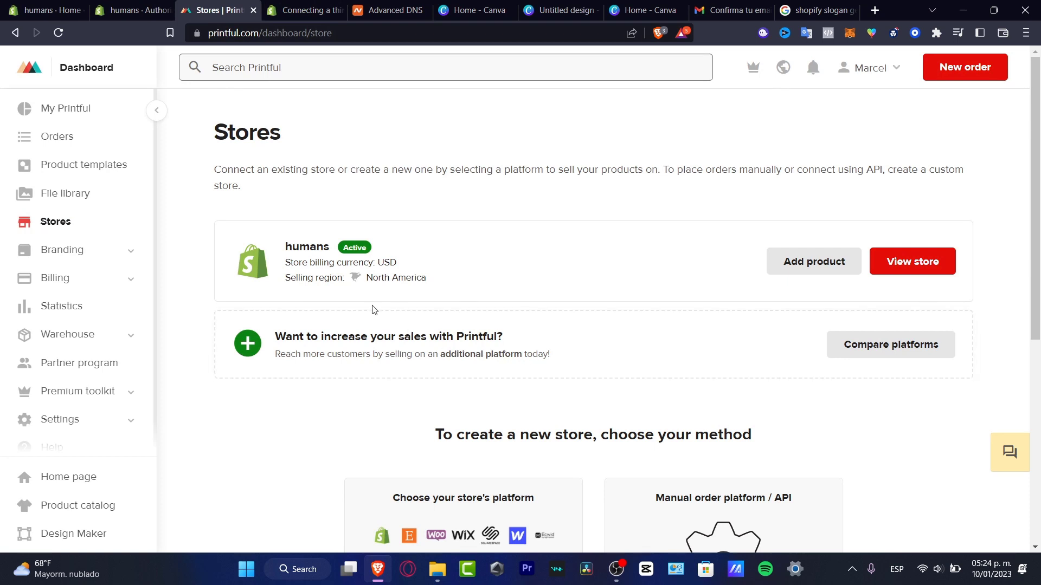
mouse_move(354, 248)
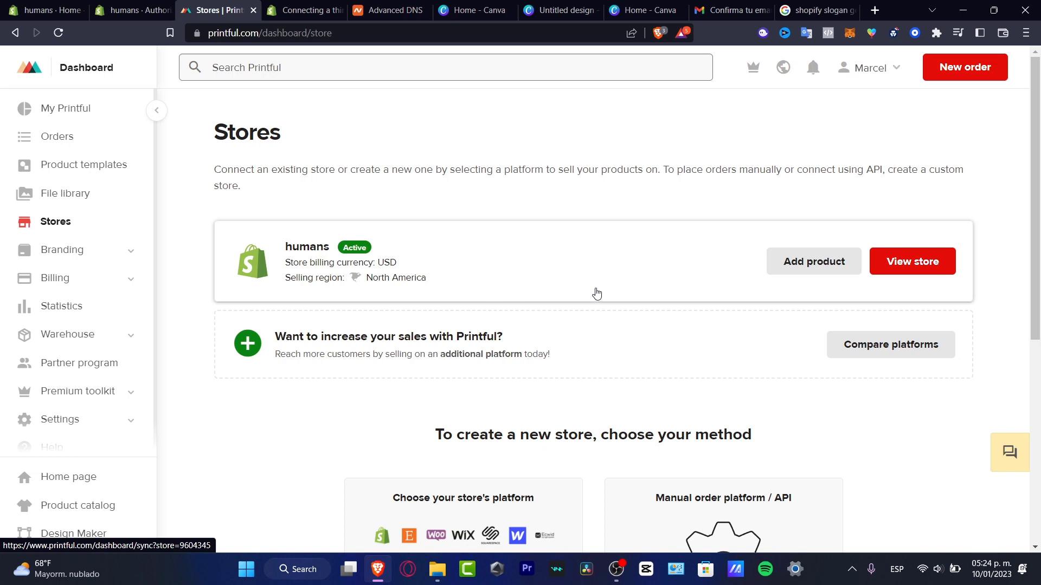
left_click(834, 268)
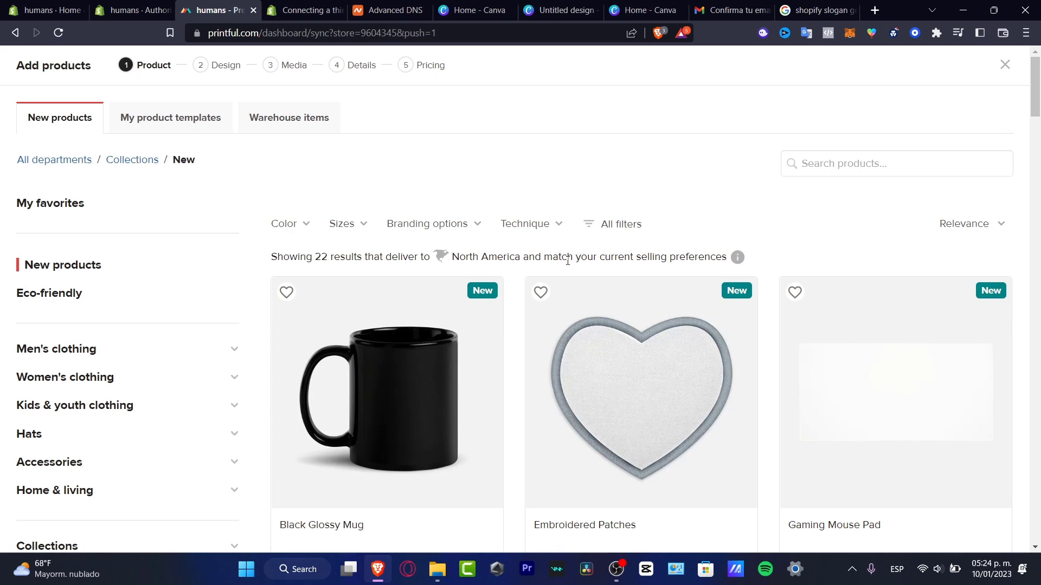
Browse the catalog categories, ending on All men's clothing.
left_click(78, 380)
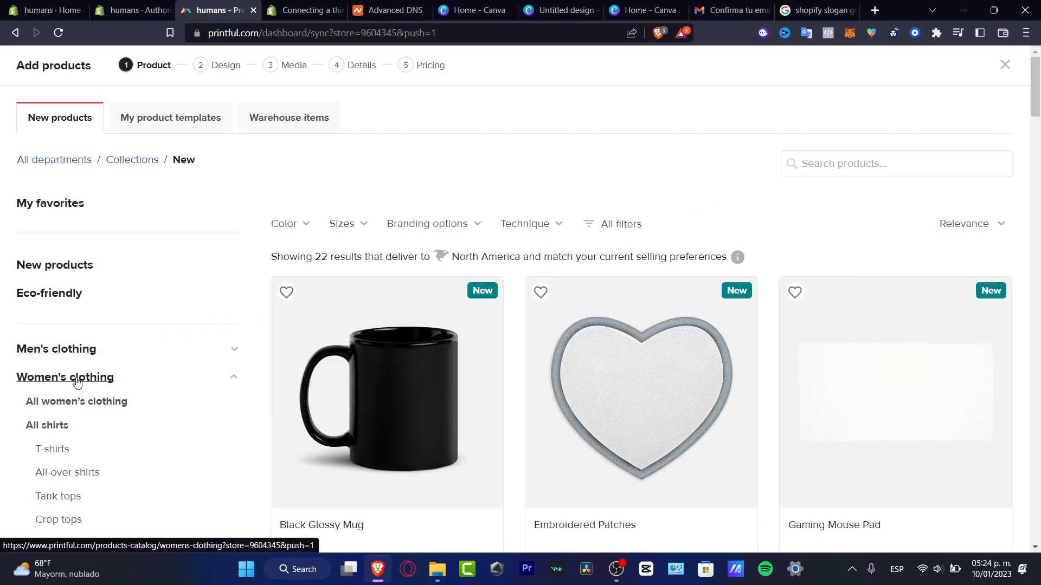
left_click(79, 402)
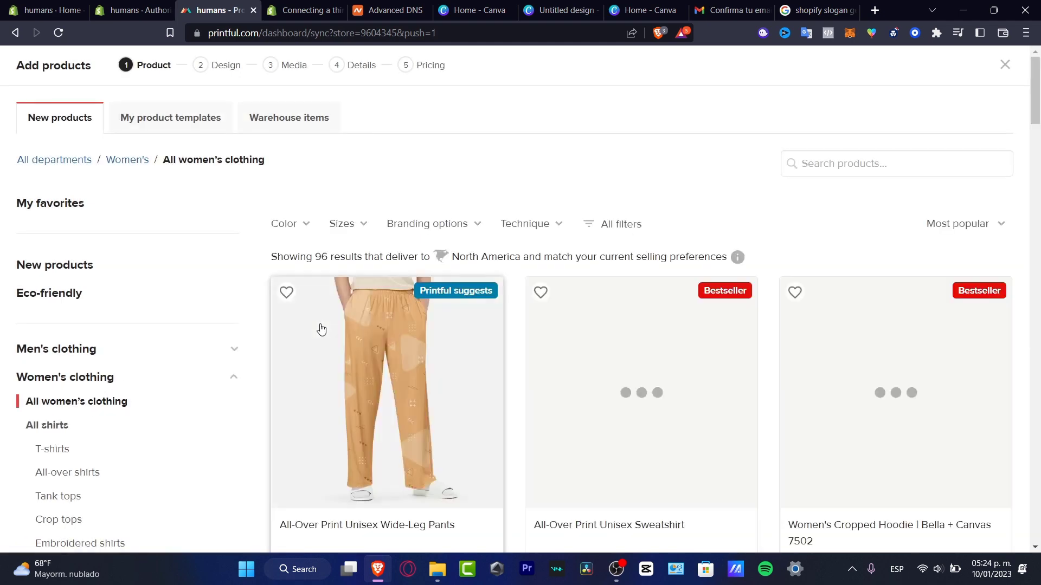
left_click(98, 350)
left_click(66, 374)
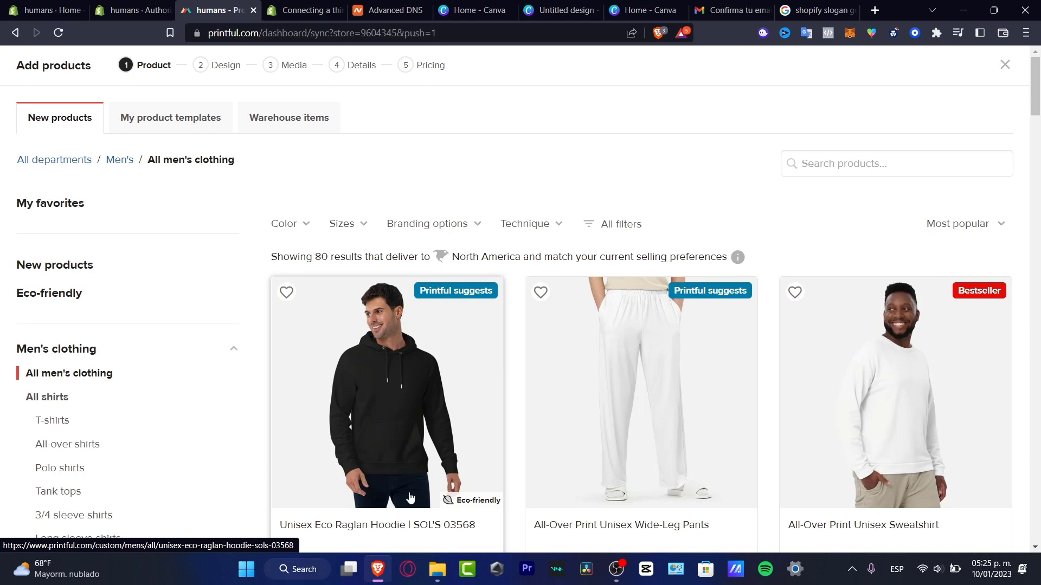
Check the Unisex Eco Raglan Hoodie | SOL'S 03568 price of $24.50 and scroll through the catalog.
scroll(483, 412, "down", 3)
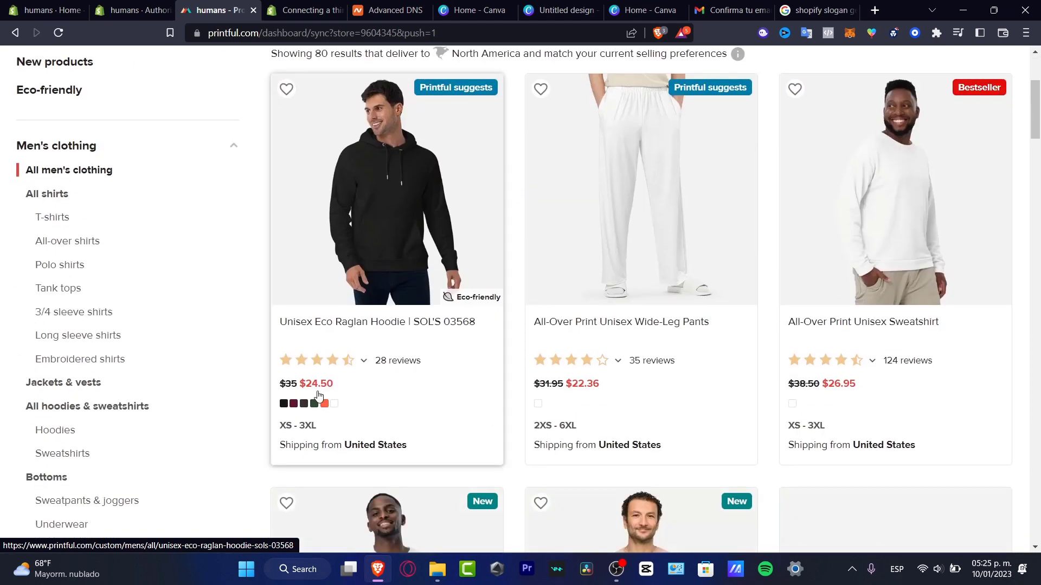
left_click_drag(306, 392, 335, 390)
left_click_drag(334, 396, 302, 390)
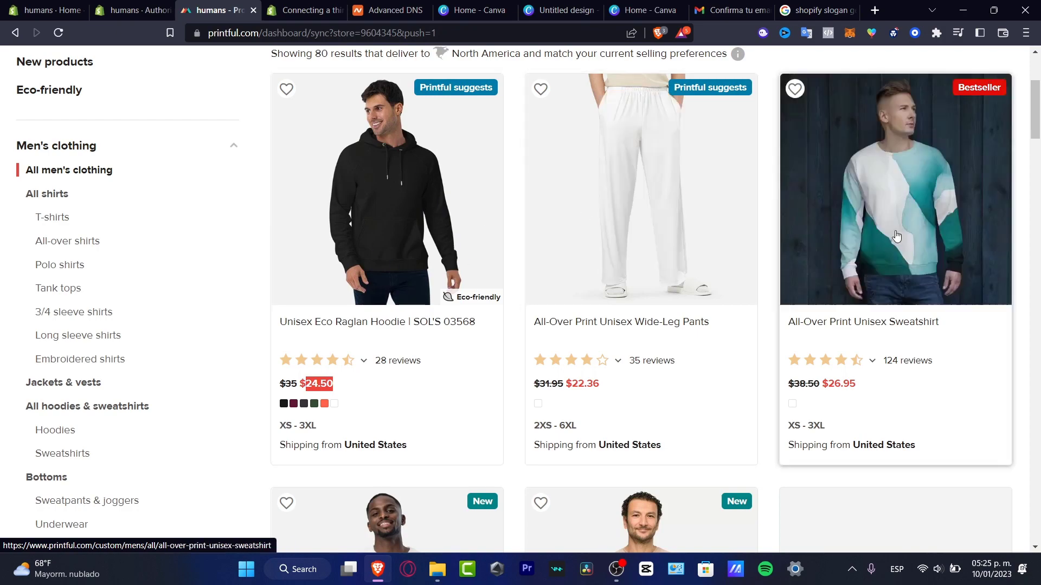
scroll(802, 323, "down", 7)
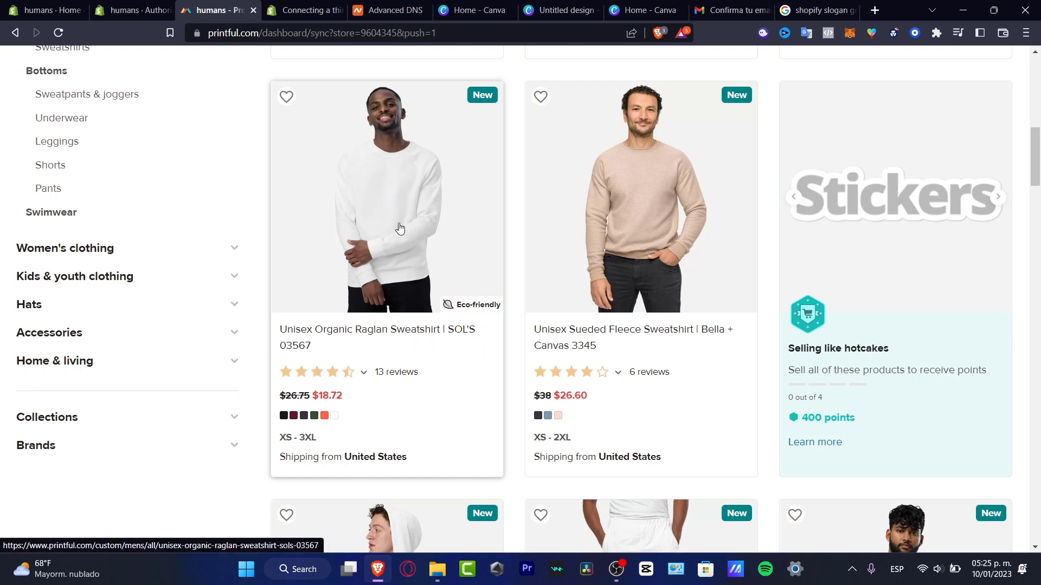
left_click(51, 10)
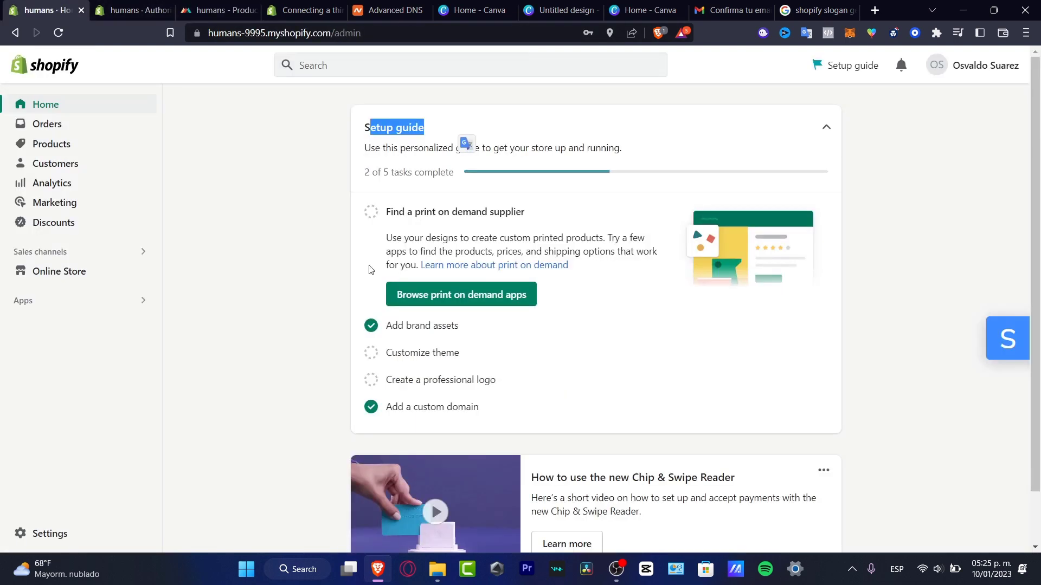
left_click(220, 10)
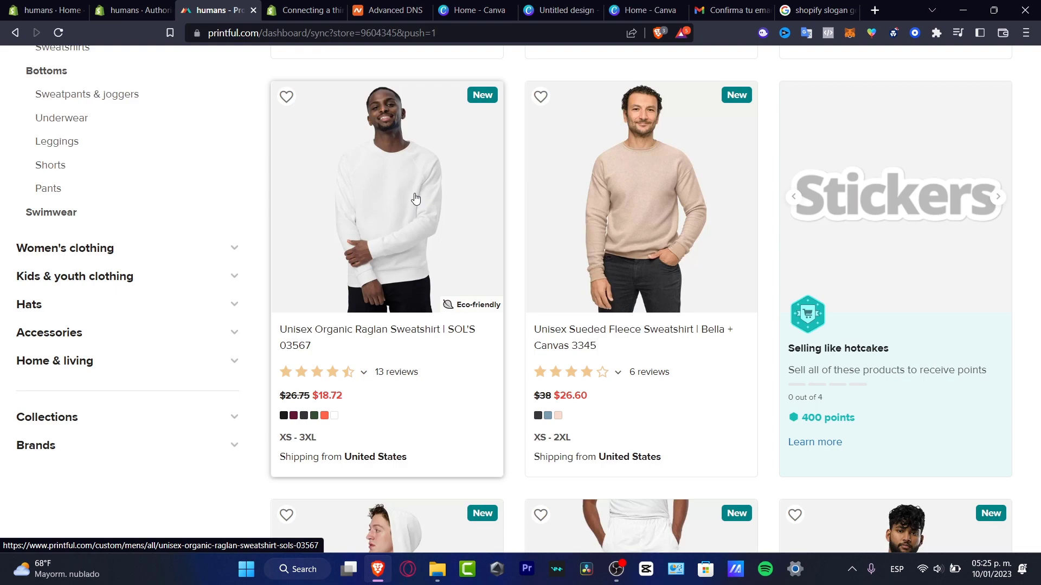
scroll(415, 199, "down", 7)
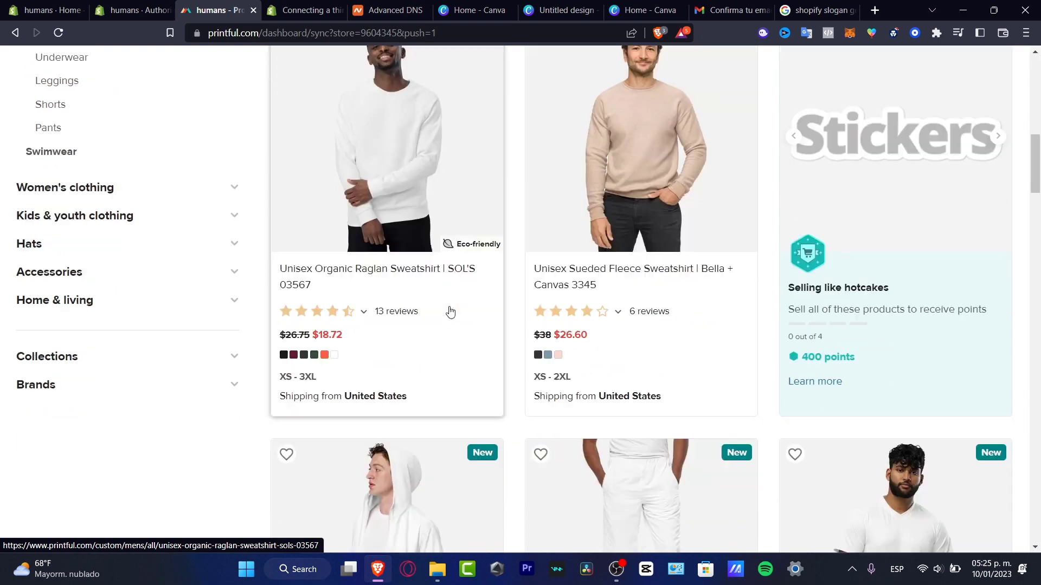
scroll(476, 321, "down", 3)
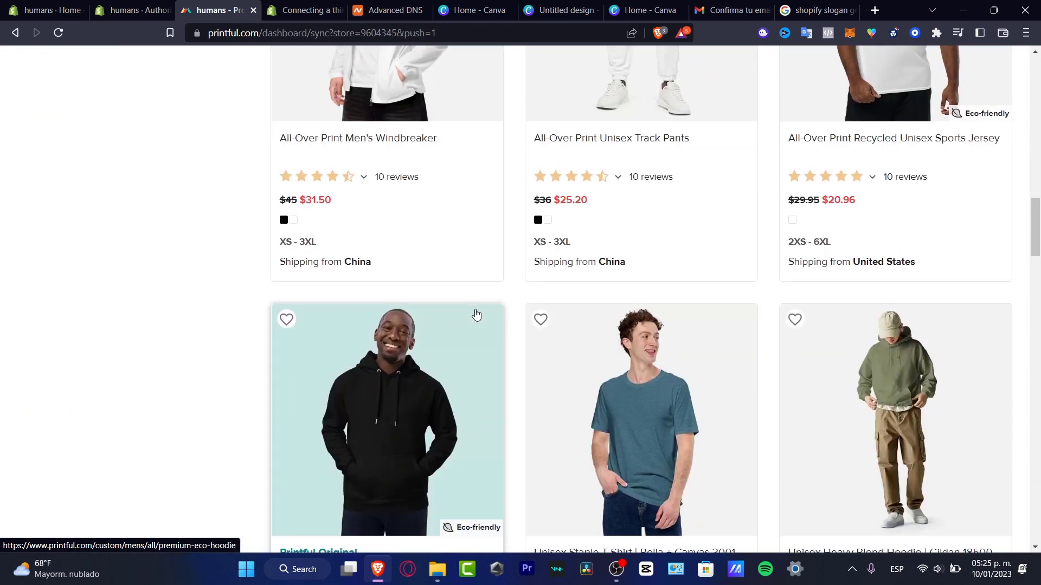
scroll(700, 283, "down", 3)
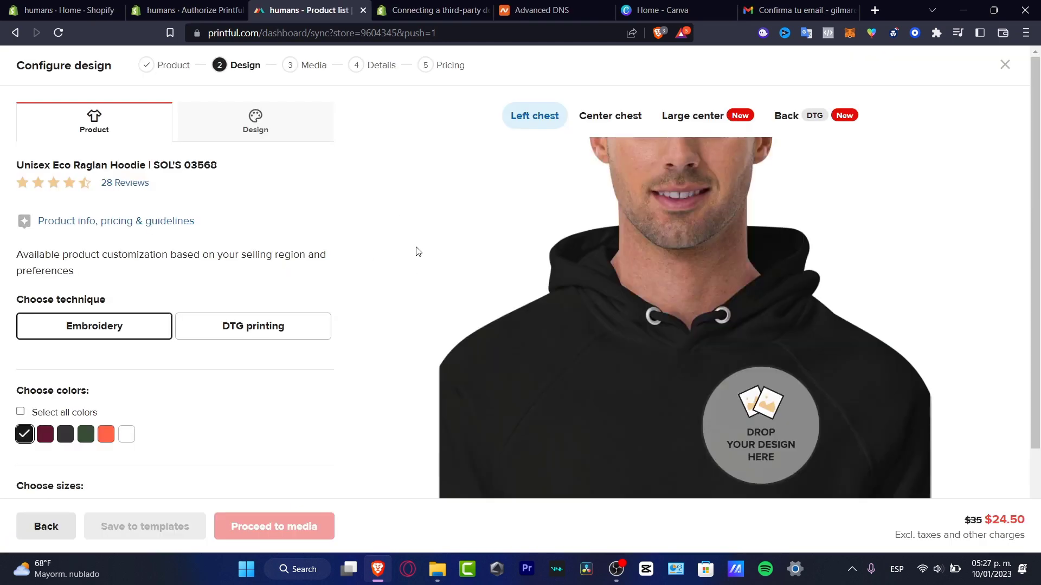
Choose DTG printing instead of embroidery for the hoodie.
scroll(866, 220, "down", 2)
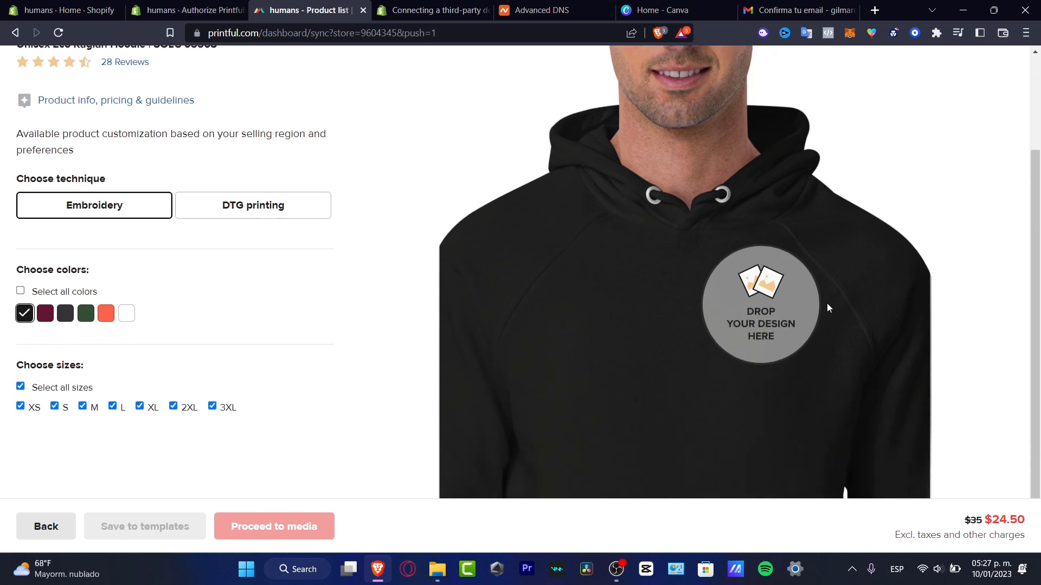
scroll(809, 276, "up", 2)
scroll(813, 278, "down", 2)
scroll(815, 279, "up", 2)
scroll(820, 279, "down", 3)
scroll(819, 282, "up", 3)
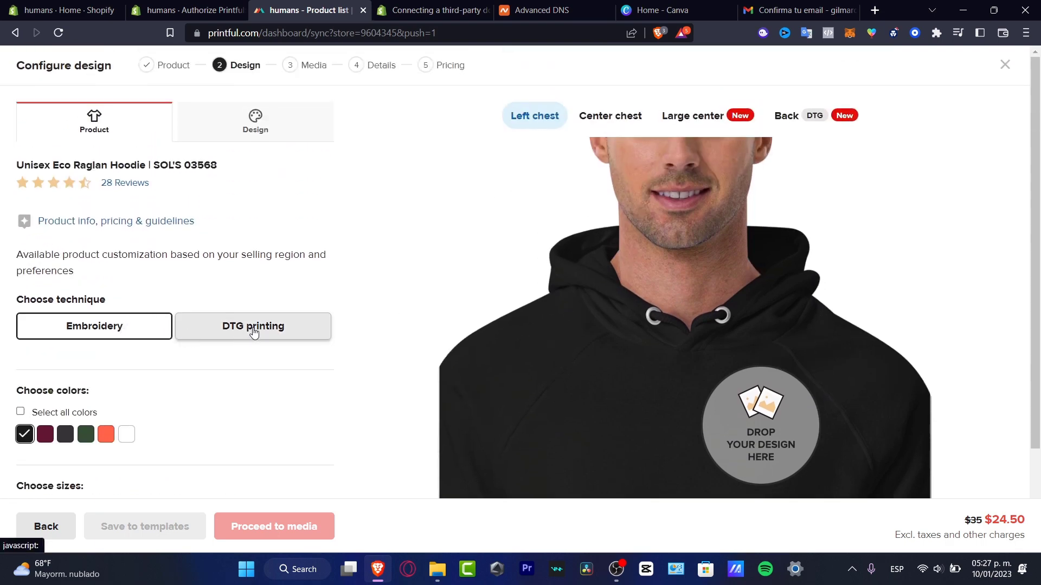
scroll(741, 386, "down", 2)
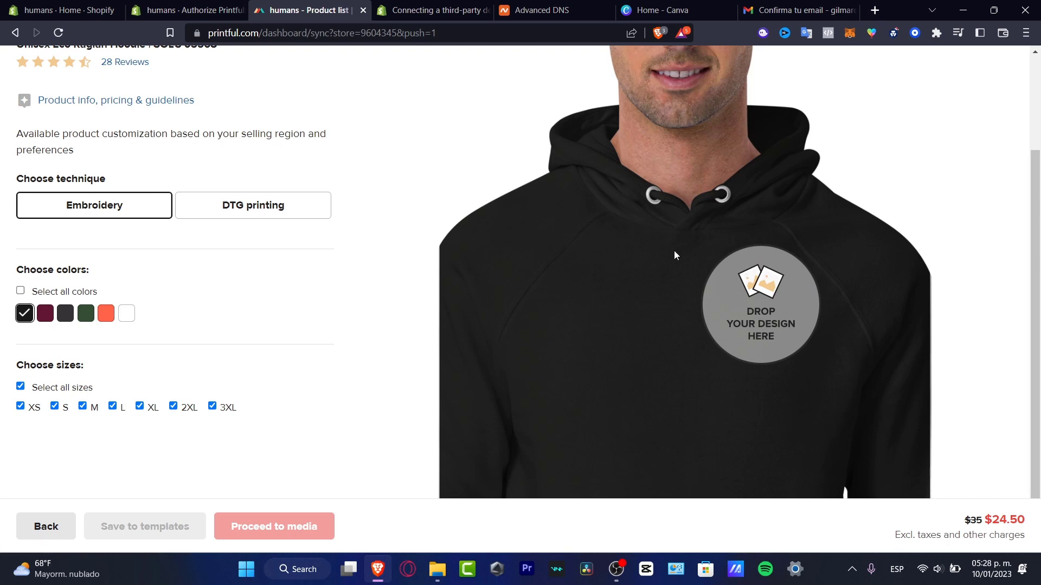
left_click(248, 216)
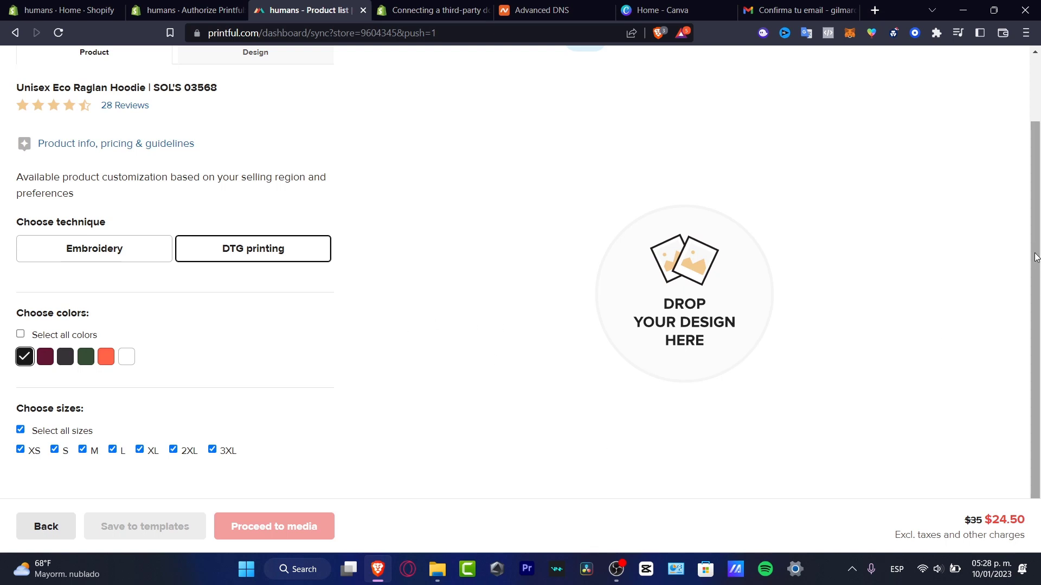
Offer the hoodie in white only, removing black from its colours.
mouse_move(1035, 254)
left_mouse_down()
mouse_move(1027, 204)
mouse_move(1032, 252)
left_mouse_up()
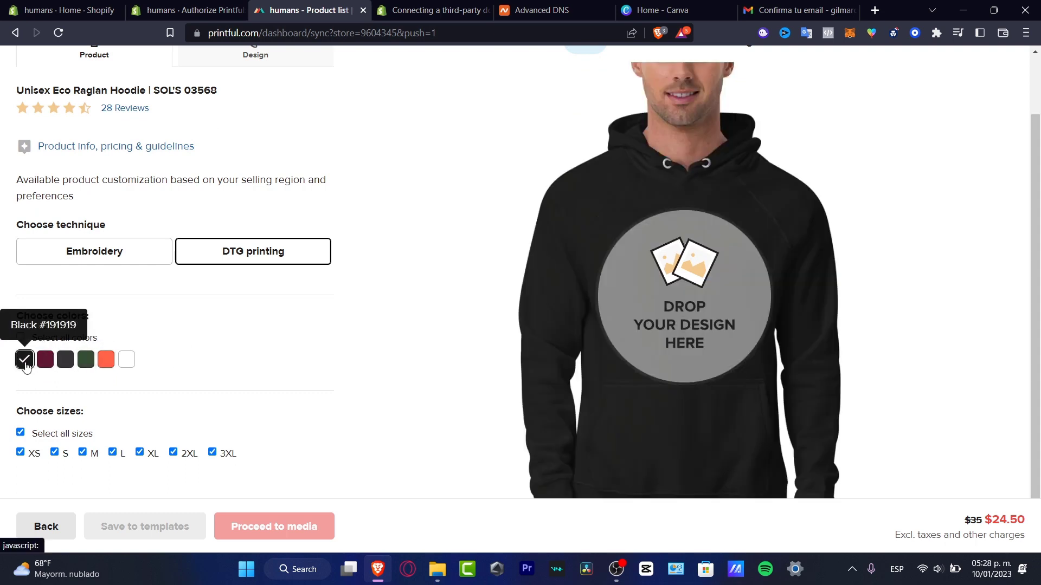
left_click(127, 362)
left_click(25, 360)
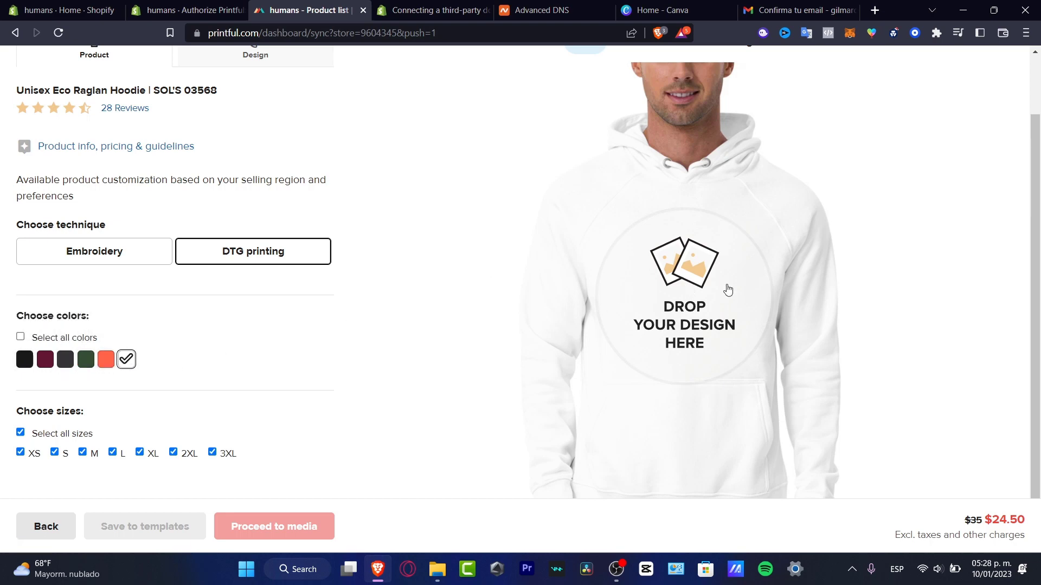
scroll(337, 354, "down", 1)
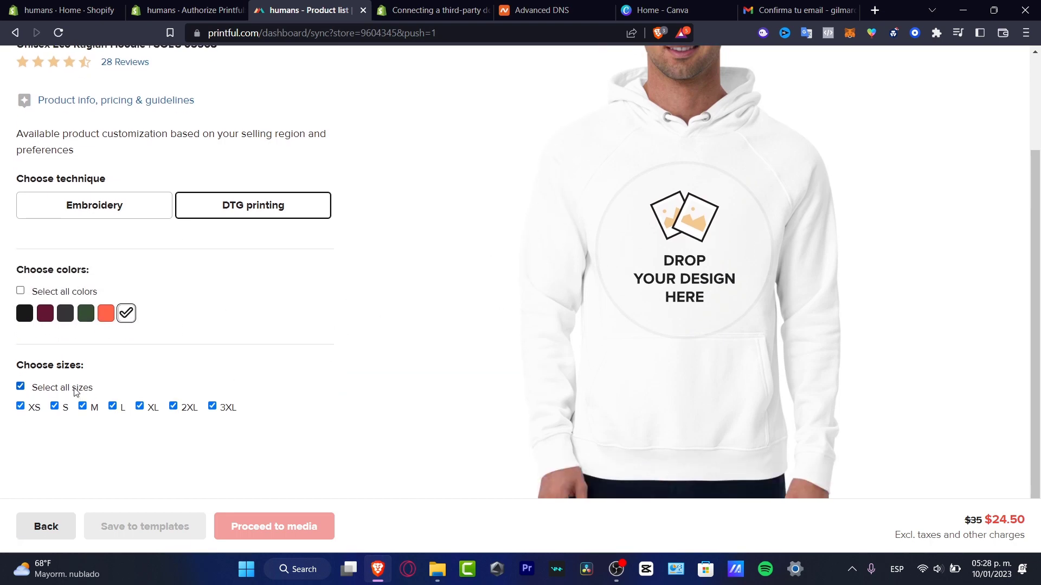
scroll(432, 344, "up", 3)
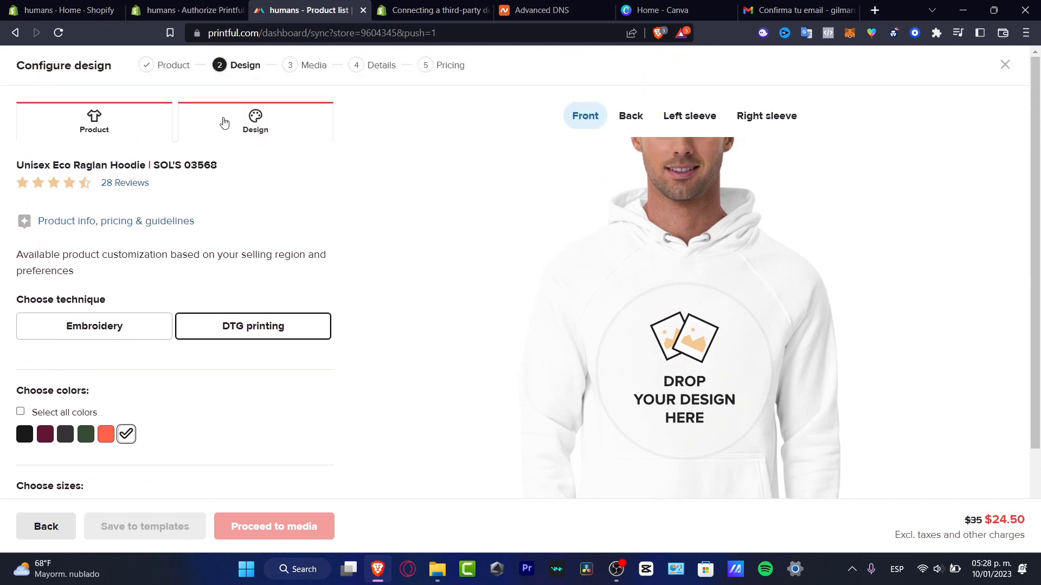
Open the hoodie's file library and accept the upload content conditions.
left_click(224, 123)
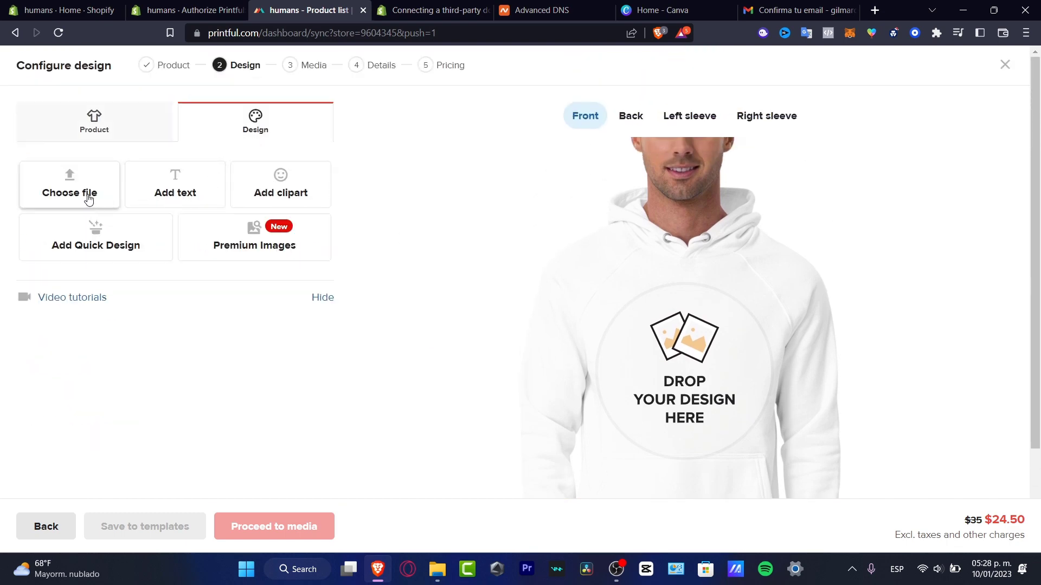
left_click(81, 196)
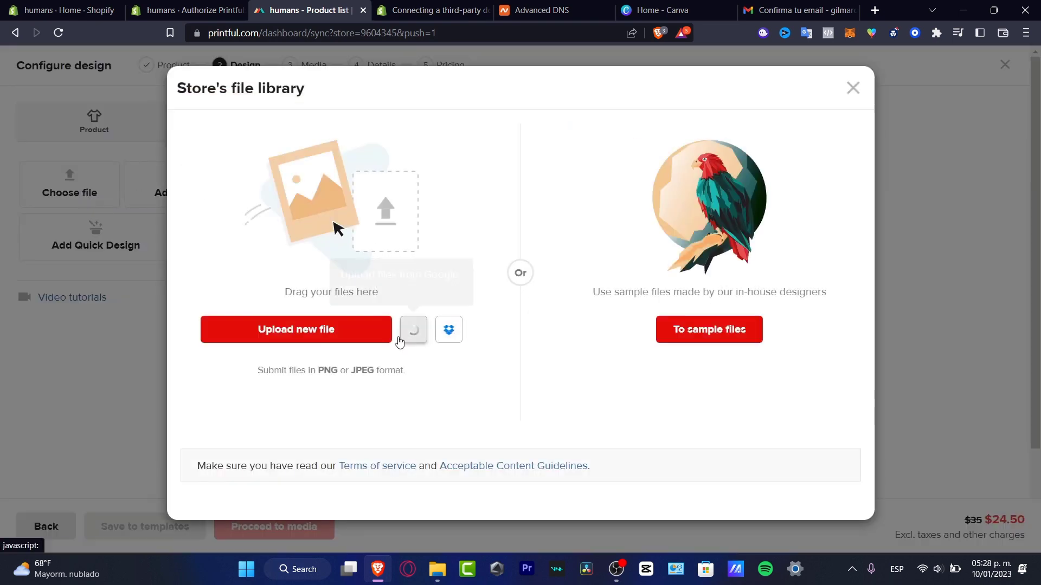
left_click(383, 336)
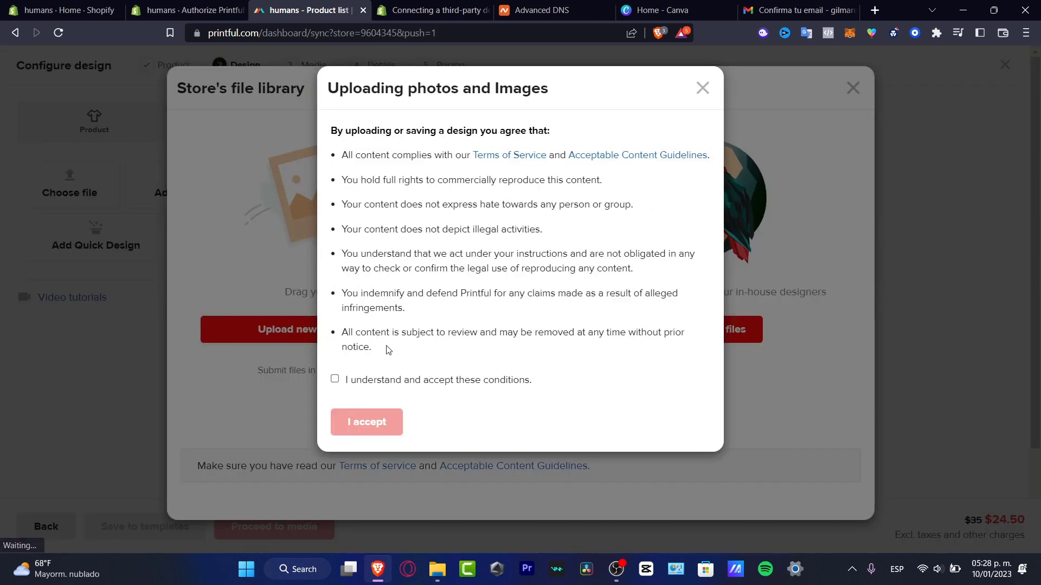
left_click(358, 380)
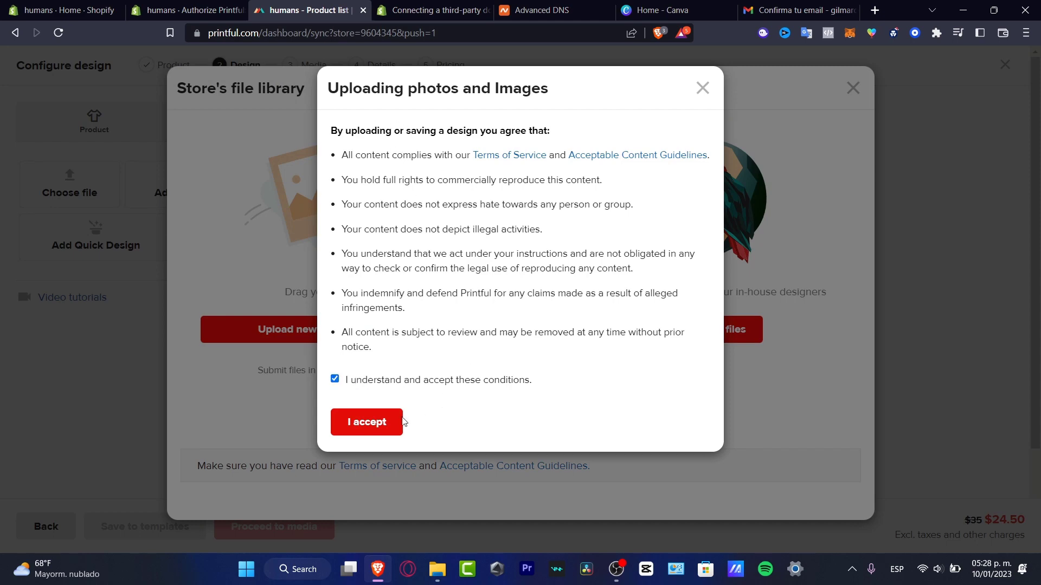
left_click(386, 422)
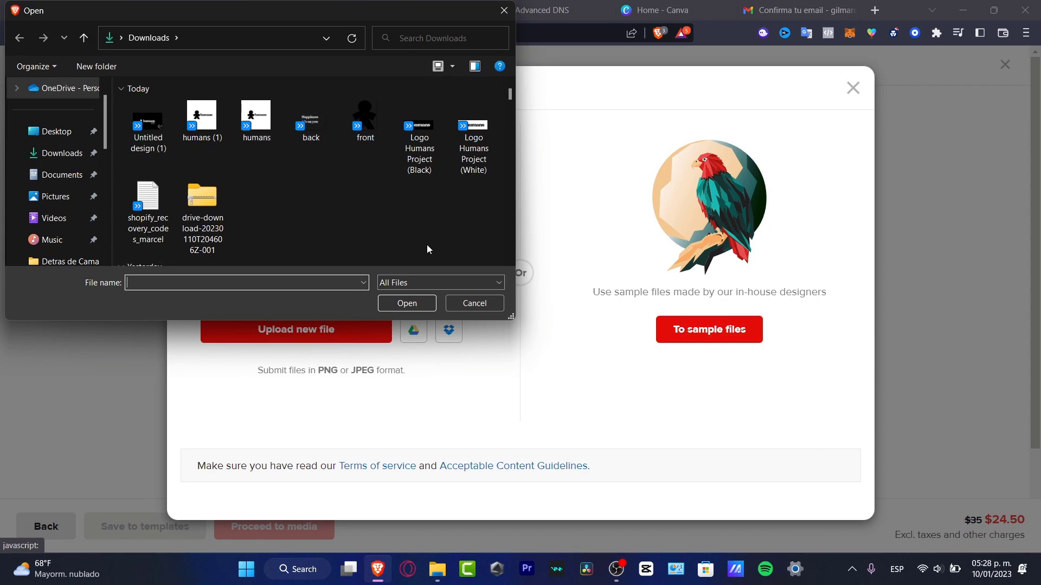
Cancel the file picker twice, then reopen the library and open the Acceptable Content Guidelines.
left_click(462, 304)
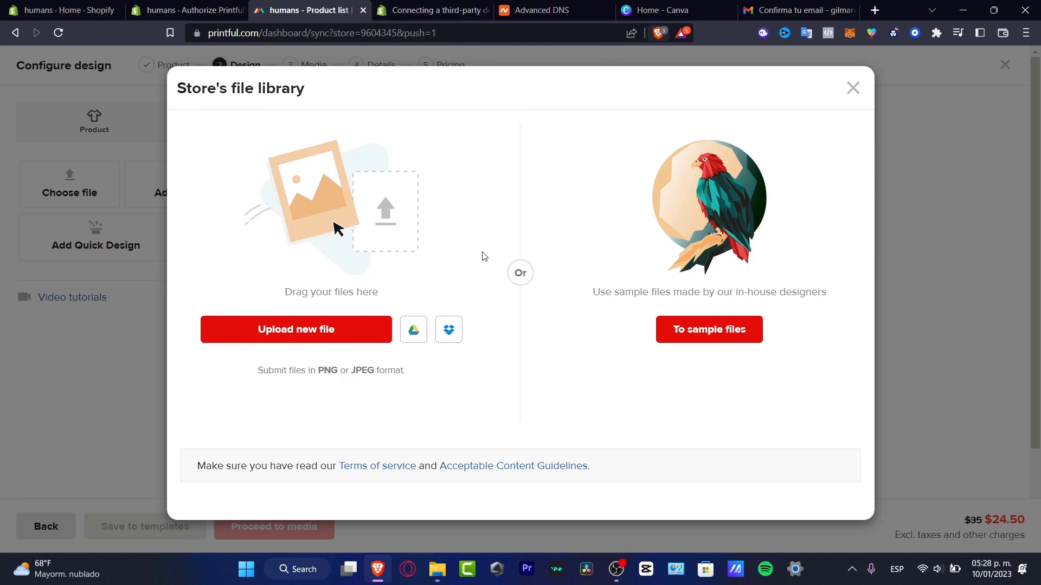
left_click(362, 340)
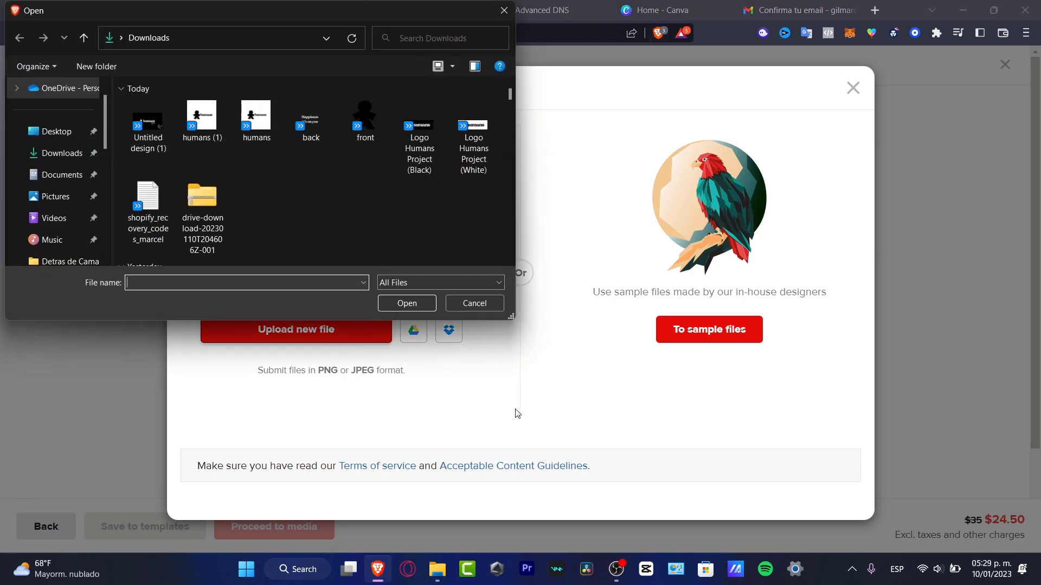
left_click(479, 300)
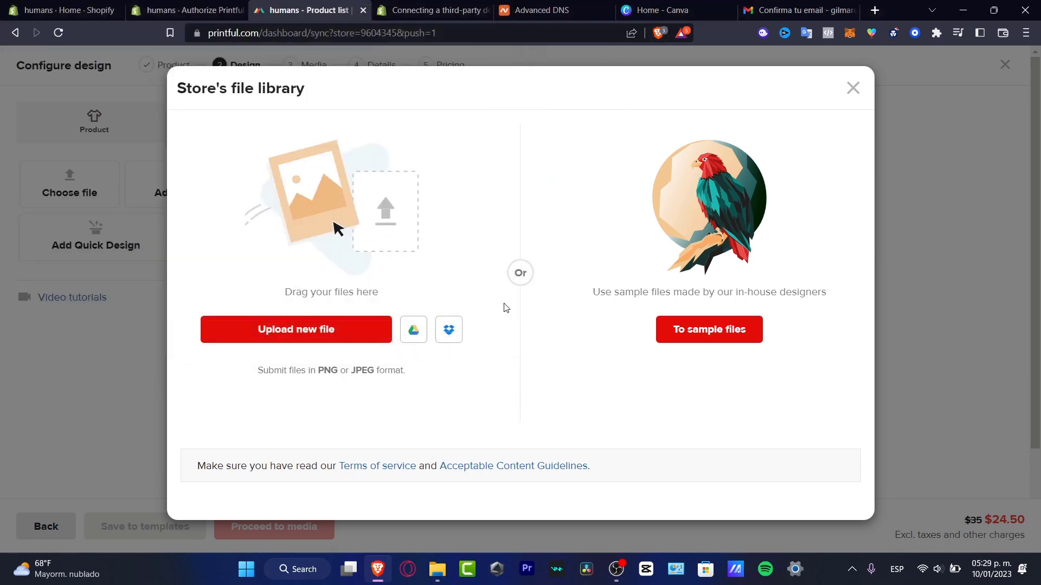
left_click(860, 85)
scroll(552, 349, "down", 3)
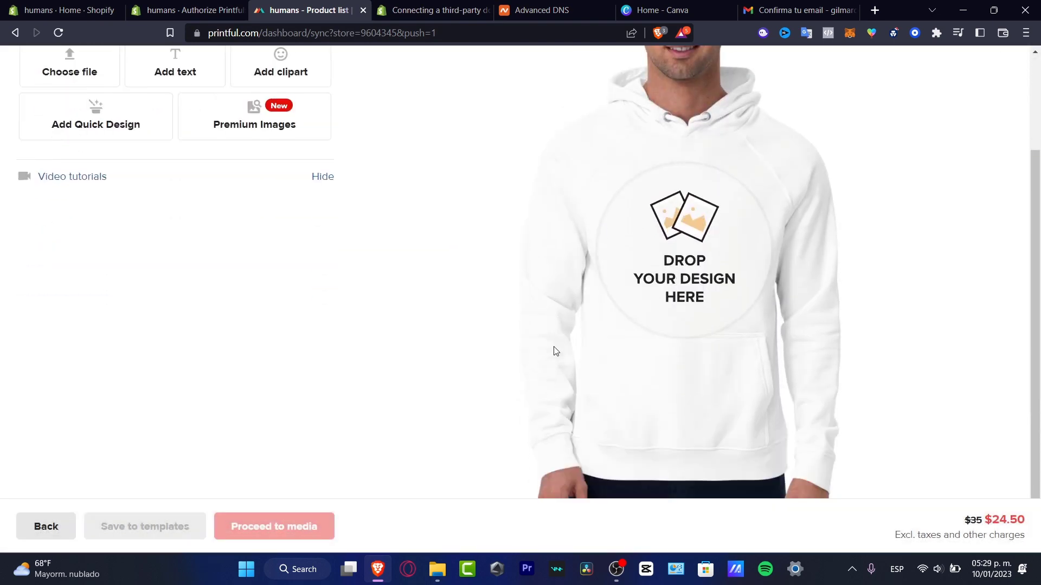
scroll(555, 351, "up", 3)
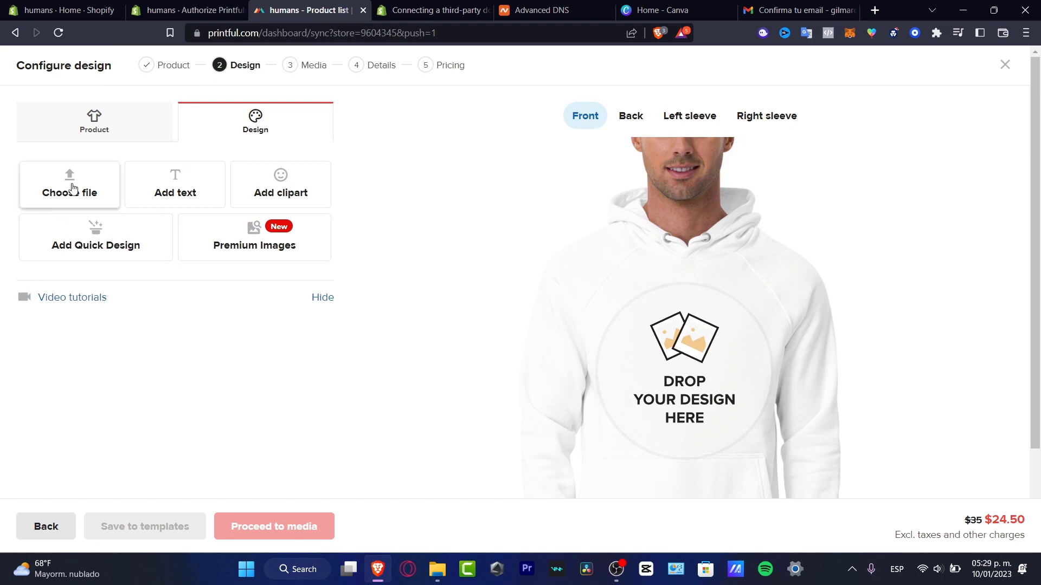
left_click_drag(72, 188, 43, 191)
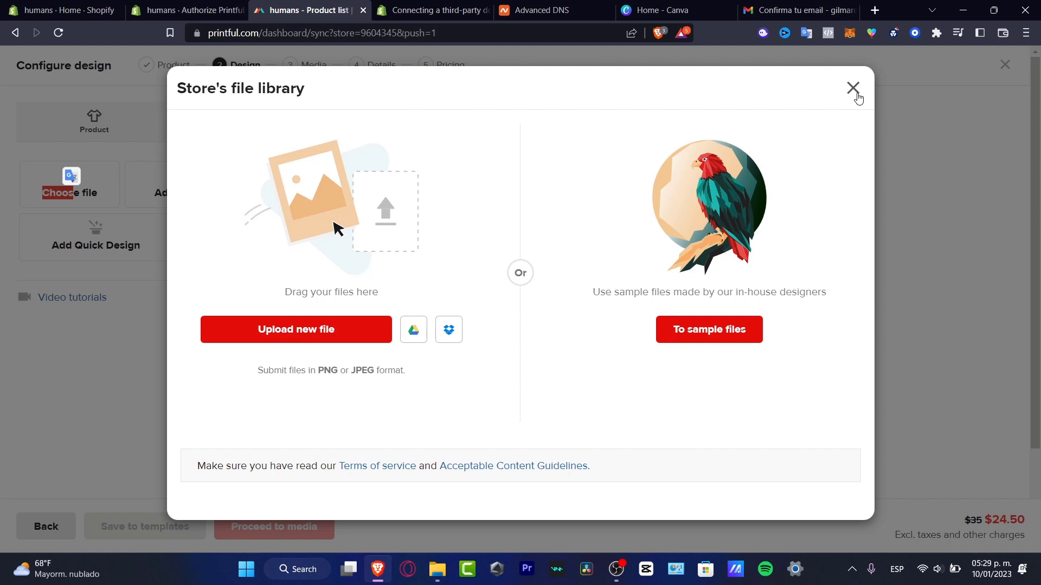
left_click(582, 467)
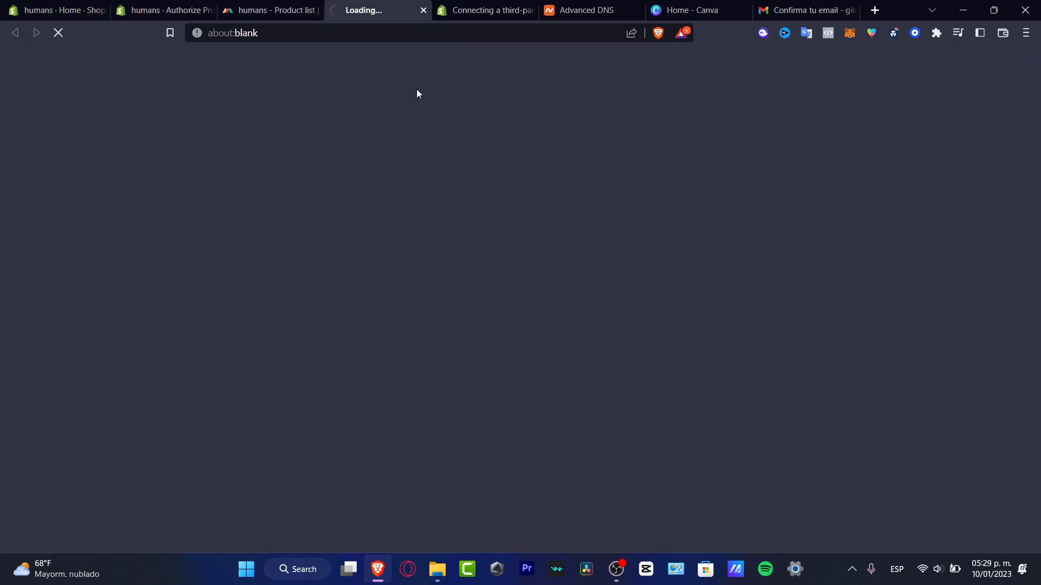
Scroll through the Acceptable Content Guidelines on intellectual property, illegal and hateful content.
left_click(274, 10)
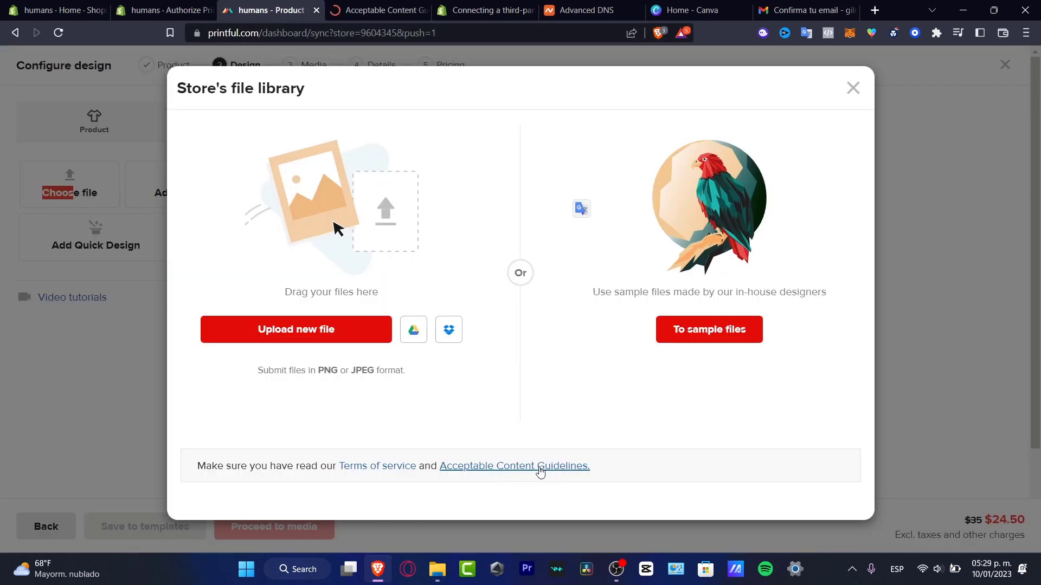
left_click(390, 12)
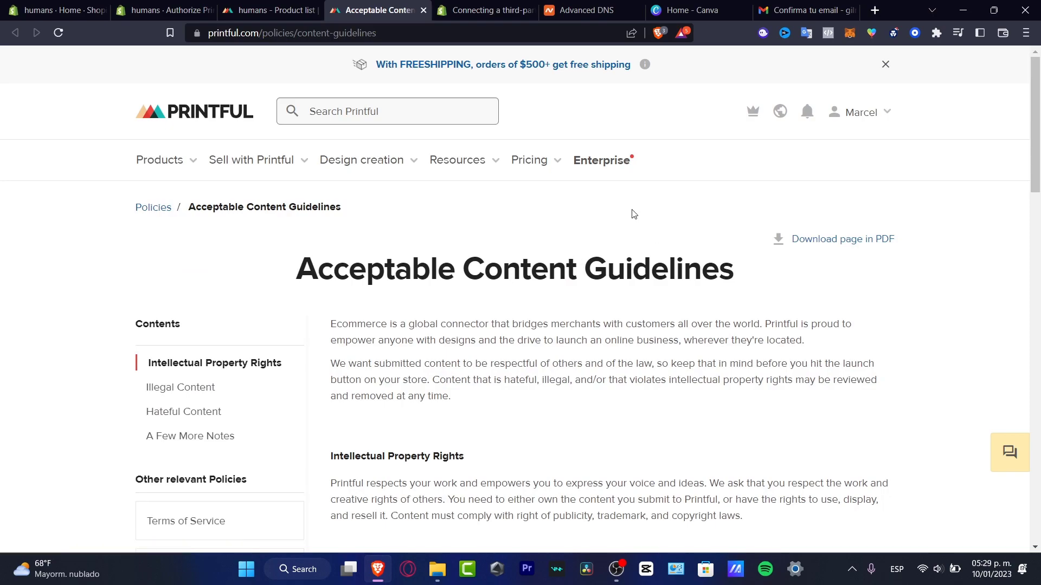
scroll(796, 292, "down", 15)
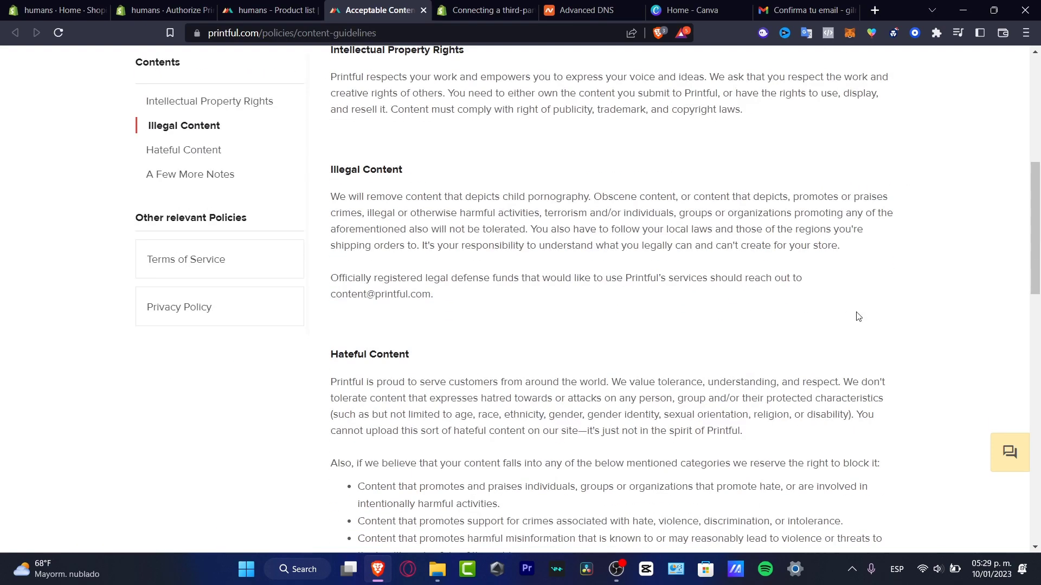
scroll(859, 318, "down", 4)
scroll(859, 318, "up", 15)
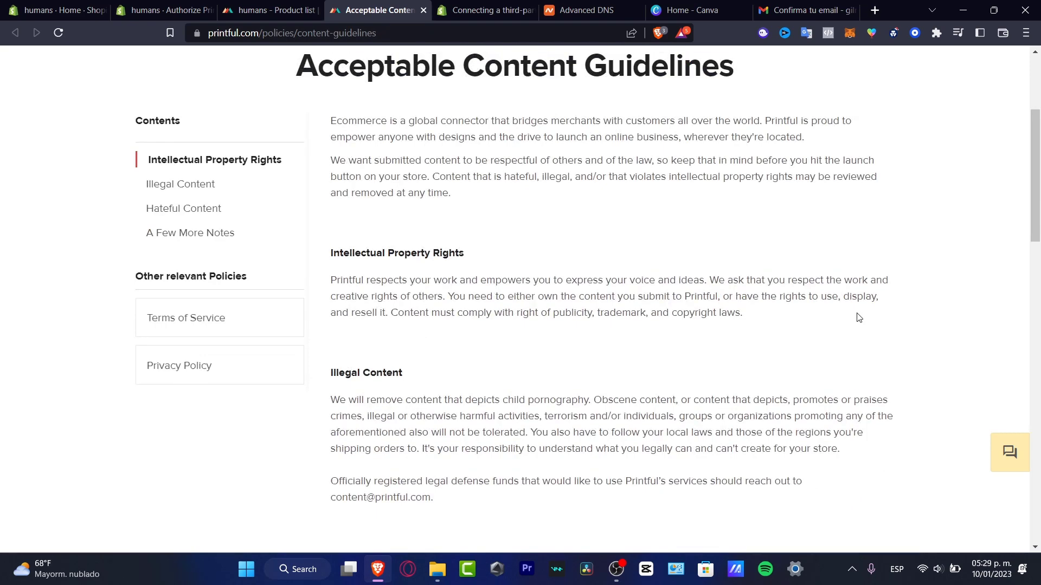
scroll(857, 322, "up", 4)
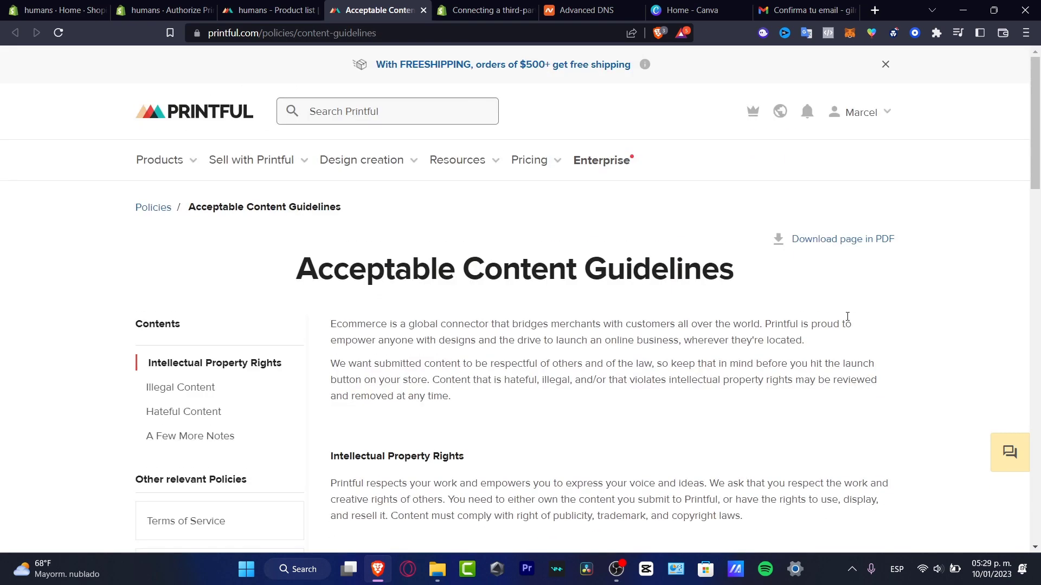
scroll(845, 318, "down", 3)
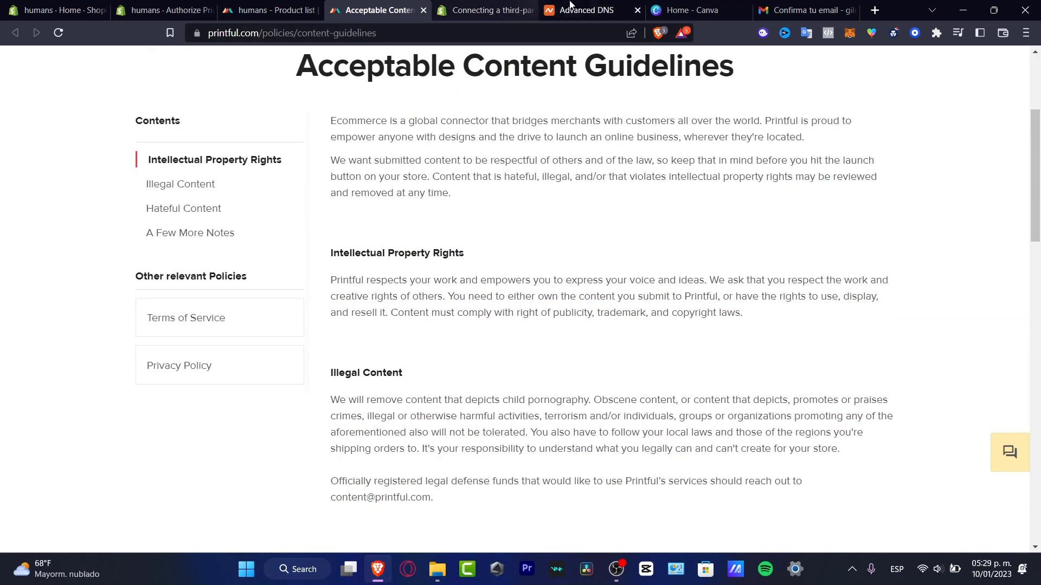
Create a custom-size 2000 × 2000 px design from the Canva home page.
left_click(690, 6)
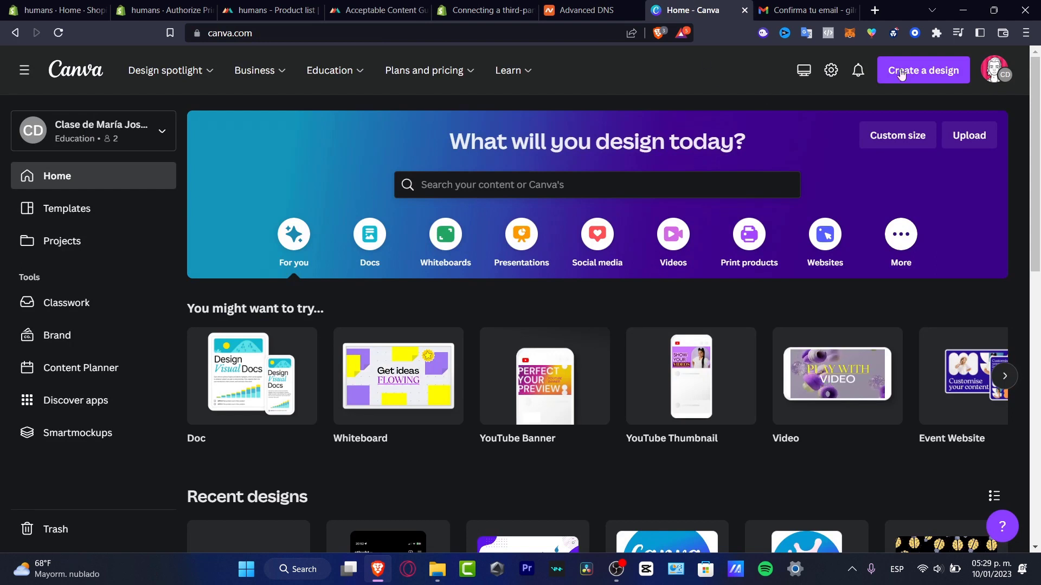
left_click(918, 71)
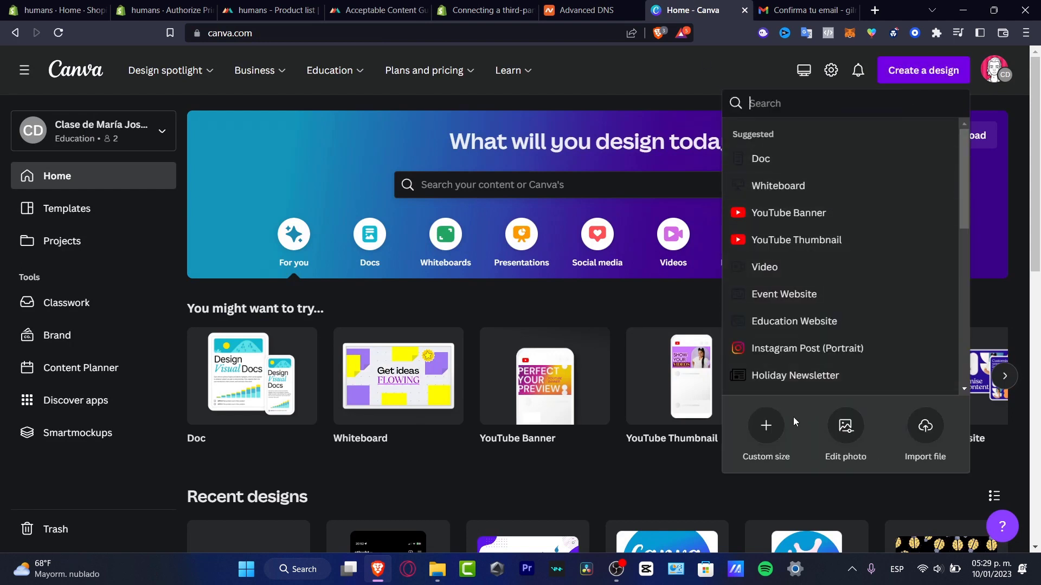
left_click(768, 429)
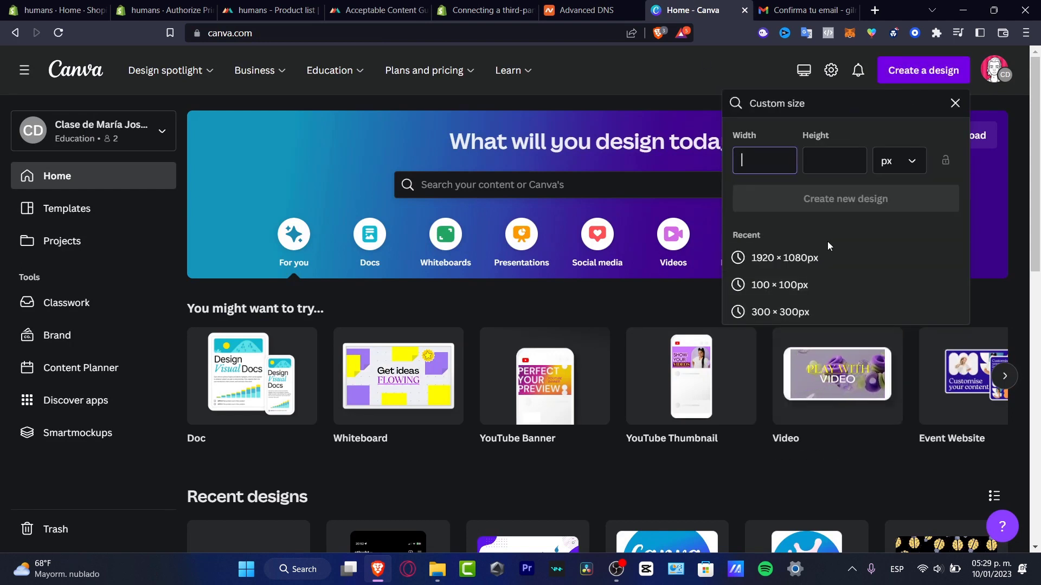
type("2000")
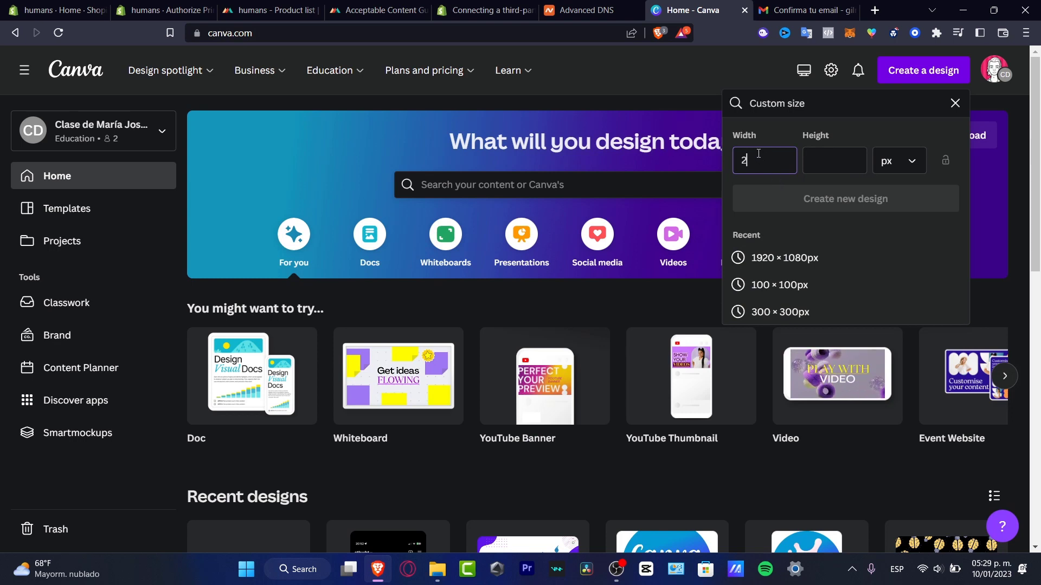
left_click(828, 151)
type("2000")
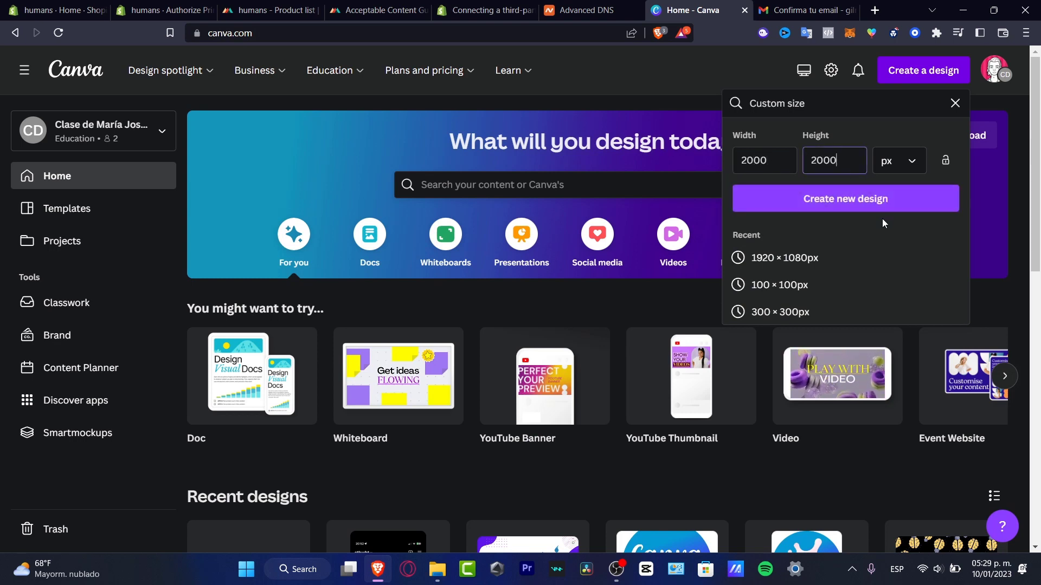
left_click(886, 205)
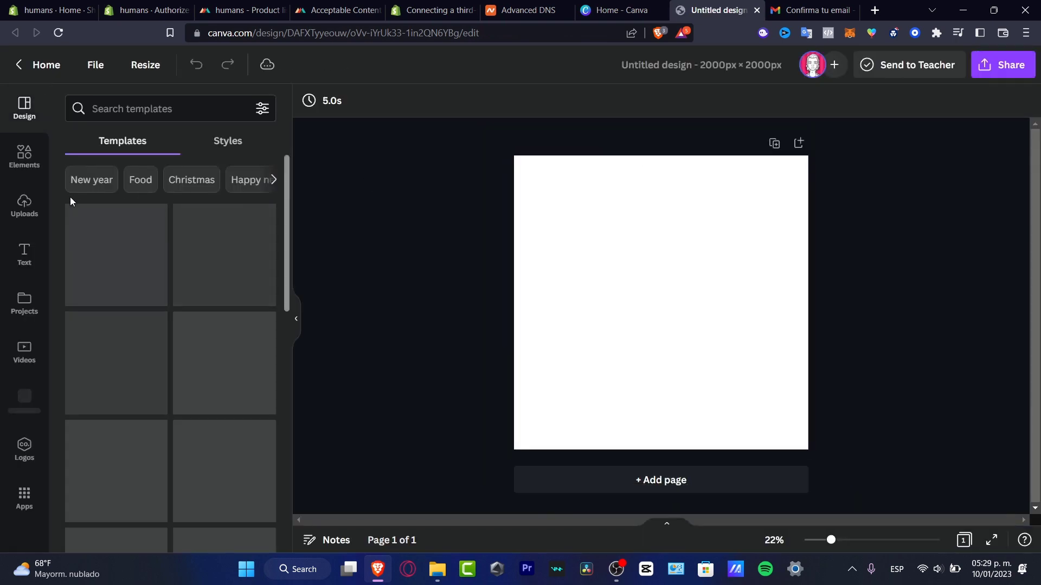
Add the black humans logo from Uploads, centre it and enlarge it to page width.
left_click(25, 205)
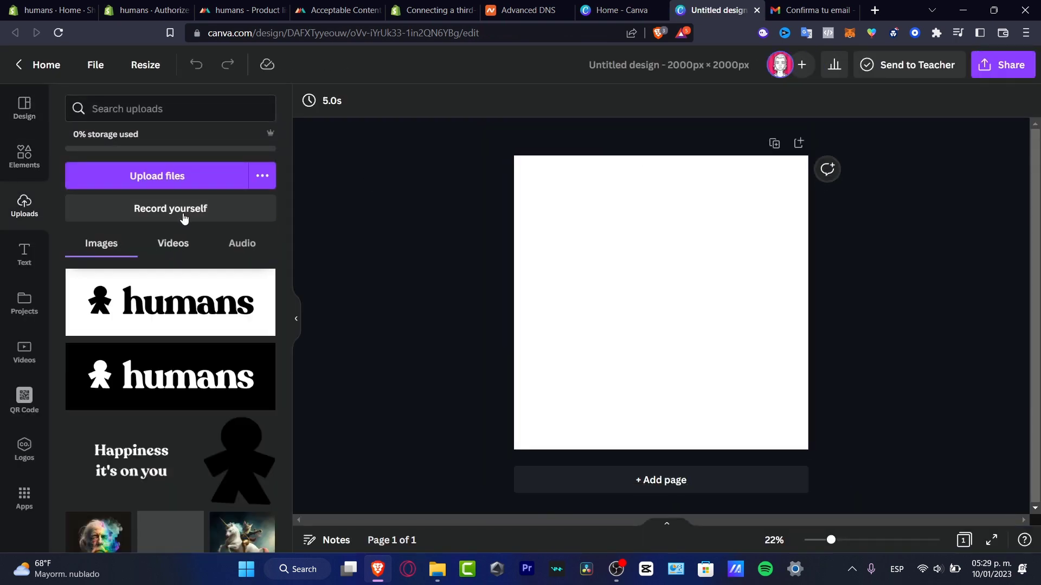
left_click(195, 315)
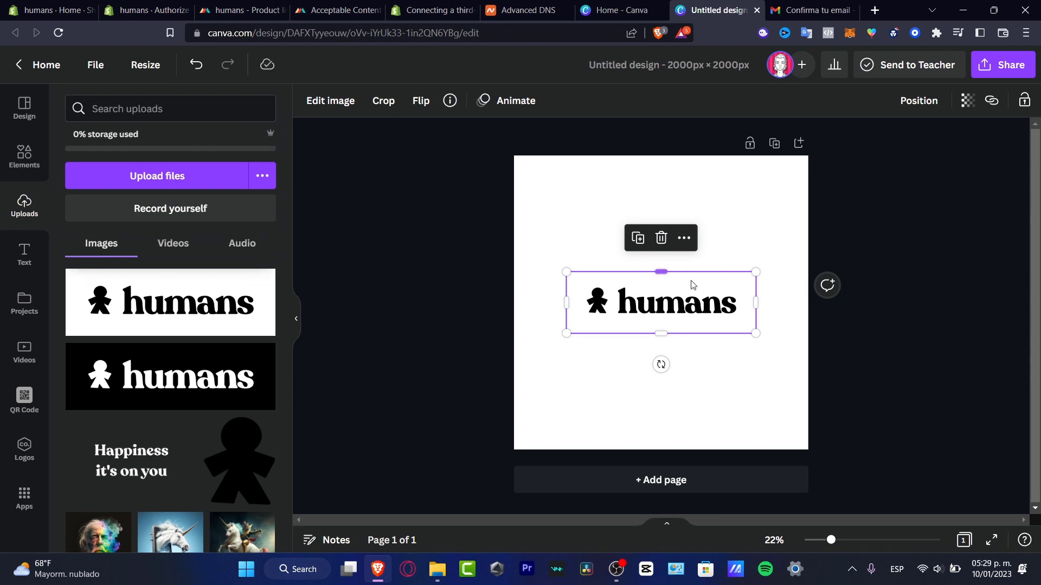
mouse_move(691, 299)
left_mouse_down()
mouse_move(700, 289)
mouse_move(687, 305)
left_mouse_up()
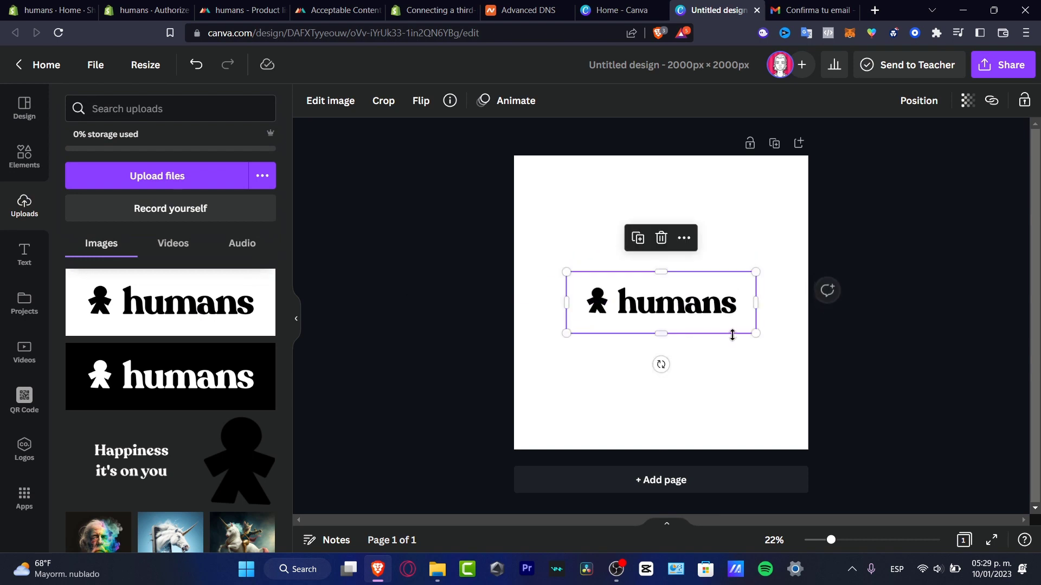
left_click(771, 344)
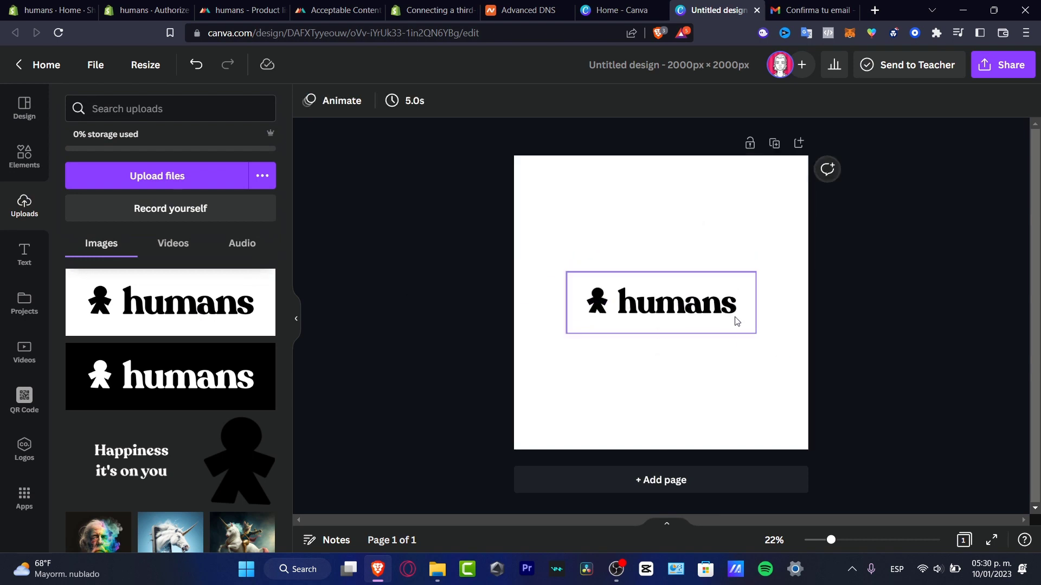
left_click(737, 323)
mouse_move(754, 333)
left_mouse_down()
mouse_move(845, 398)
mouse_move(741, 332)
mouse_move(746, 322)
mouse_move(749, 330)
mouse_move(739, 329)
left_mouse_up()
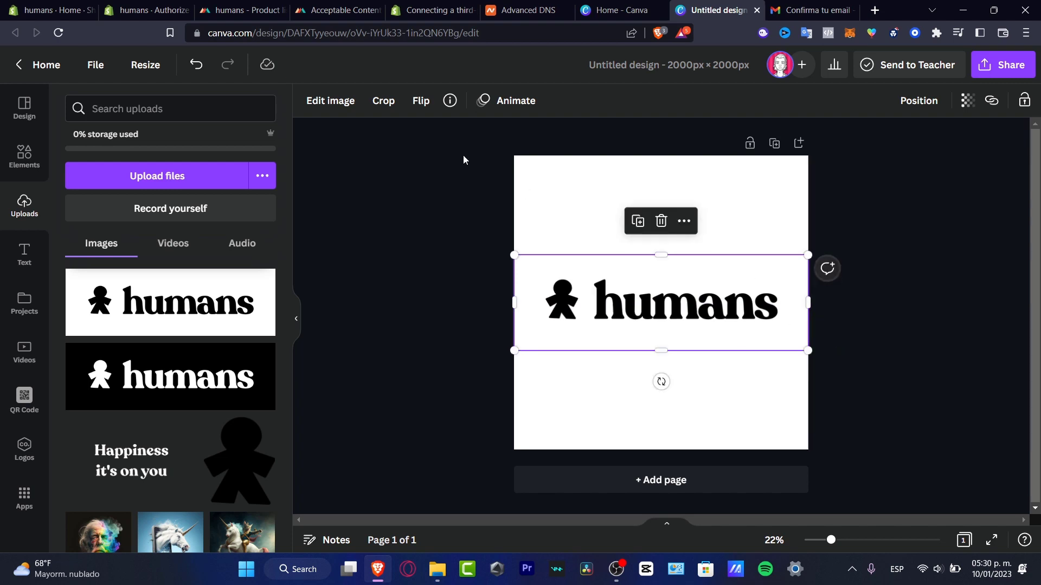
left_click(352, 103)
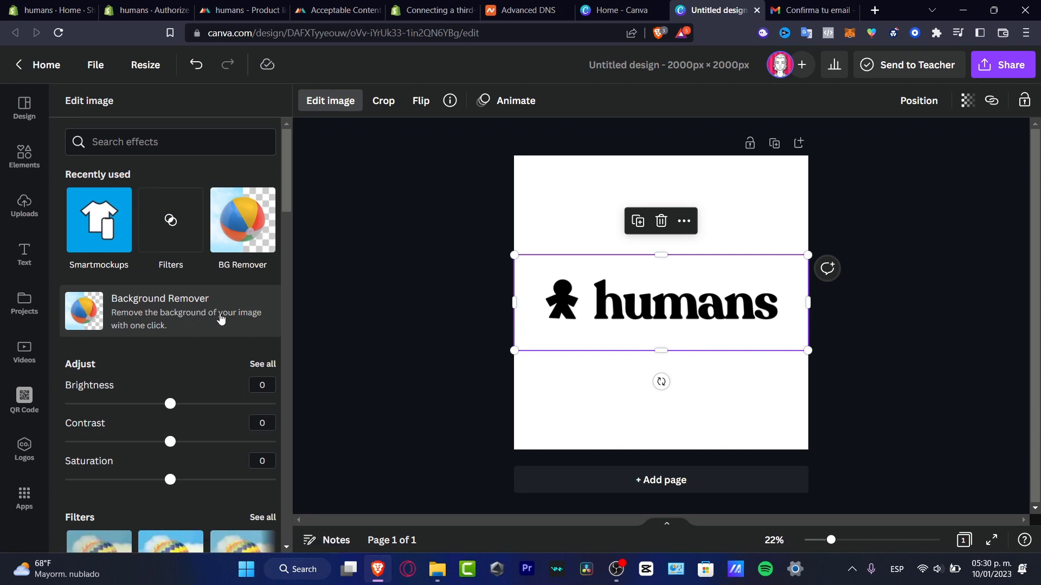
Run Background Remover on the humans logo and apply the result.
left_click(223, 319)
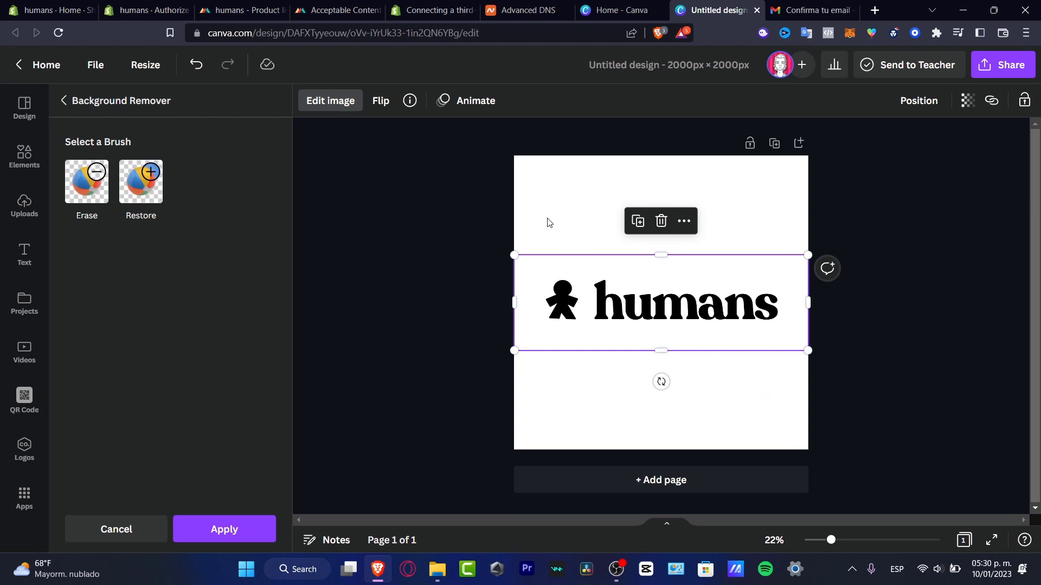
left_click(253, 521)
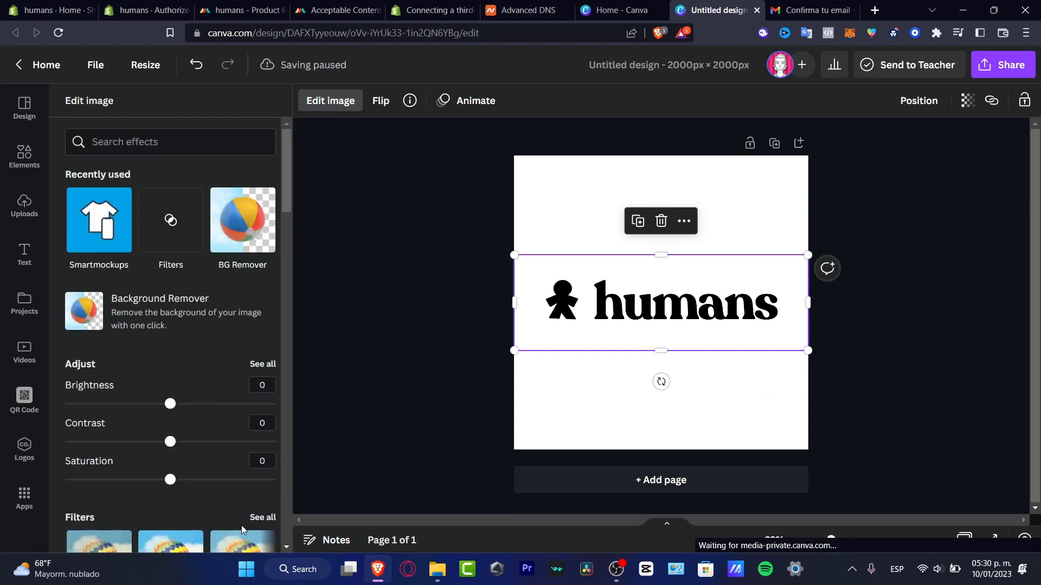
Try several palette swatches, settle on a dark teal page background, and bring up Share.
left_click(549, 183)
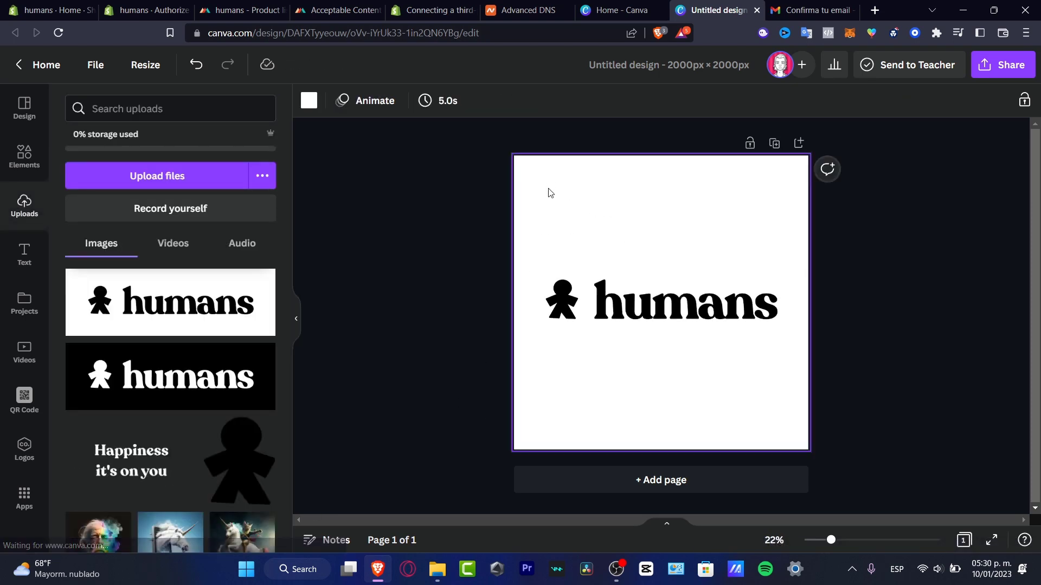
left_click(309, 100)
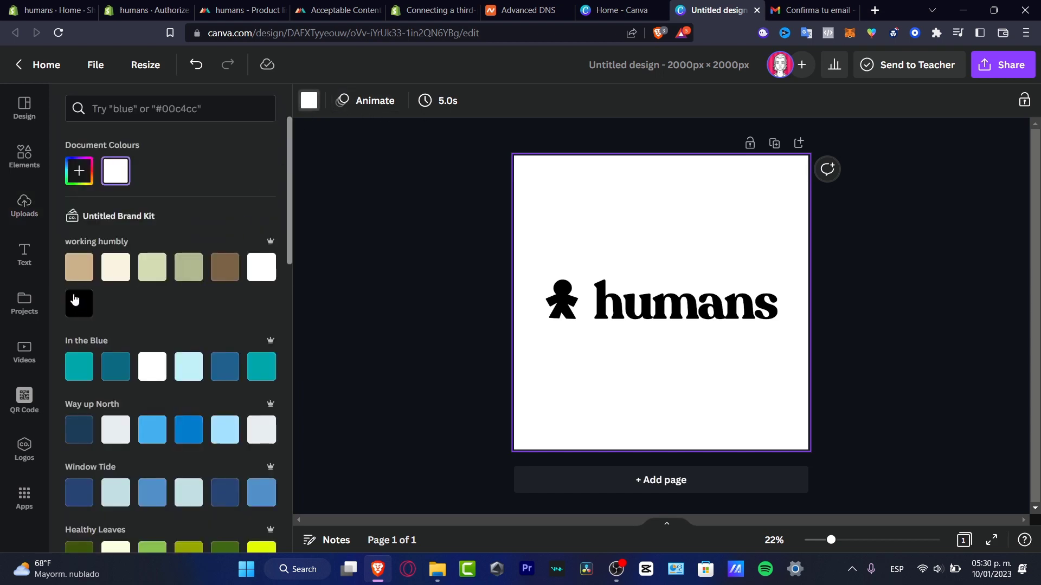
left_click(189, 268)
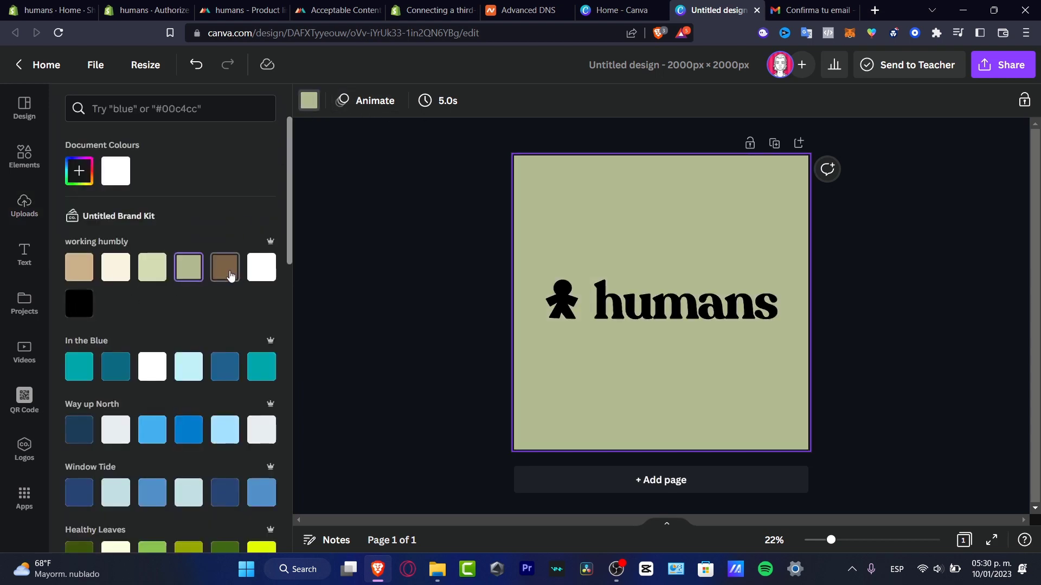
left_click(231, 274)
left_click(261, 267)
left_click(263, 373)
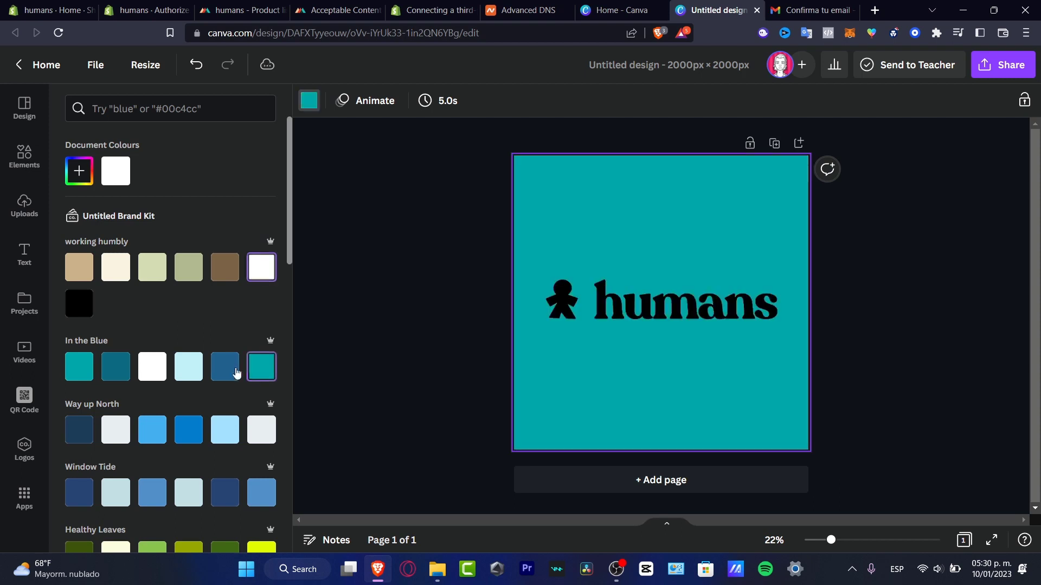
left_click(226, 368)
left_click(189, 369)
left_click(152, 370)
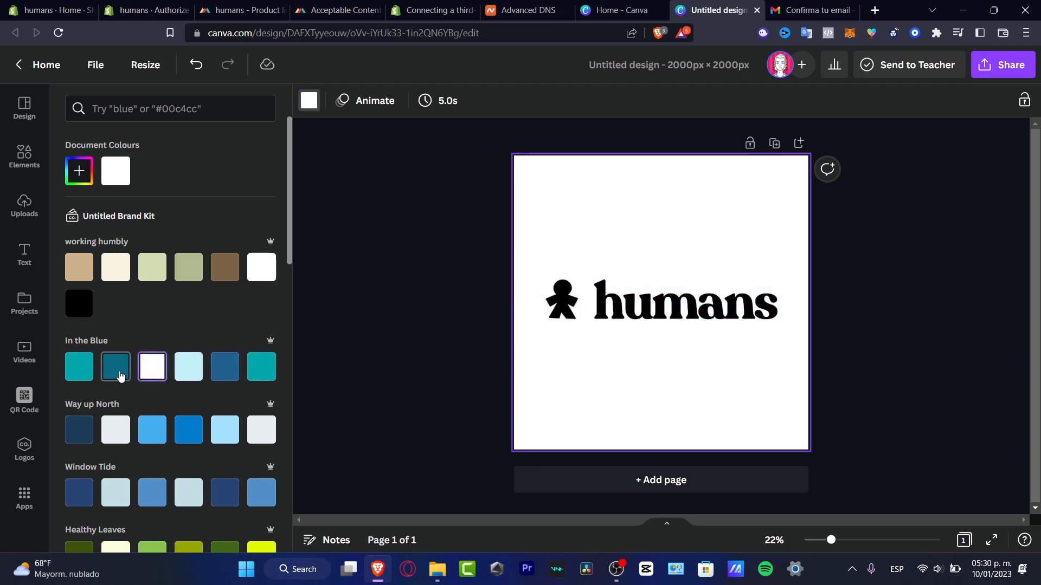
left_click(118, 369)
left_click(864, 275)
left_click(1019, 67)
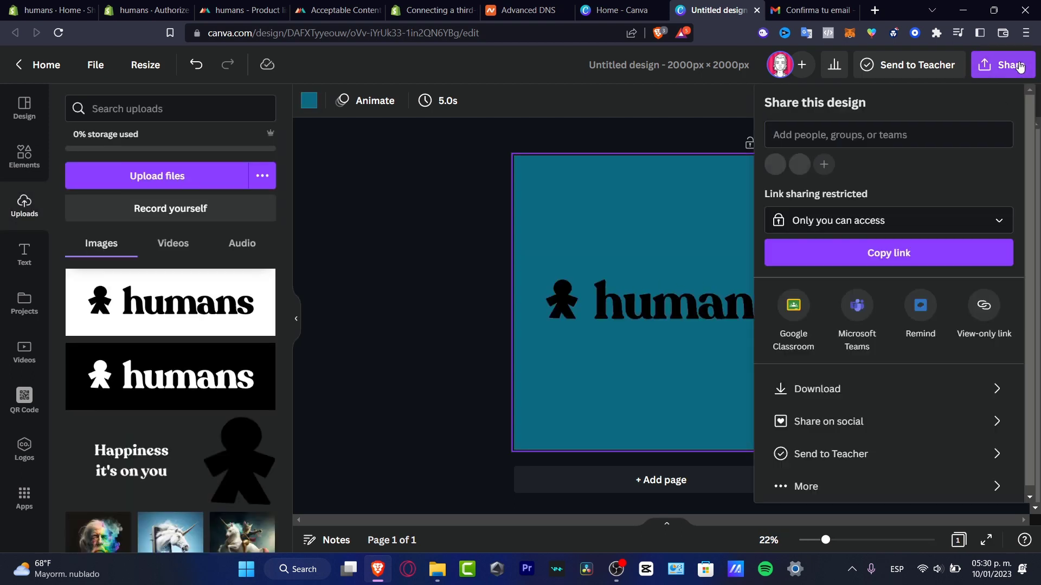
Download the Canva logo design as a PNG with a transparent background.
left_click(839, 389)
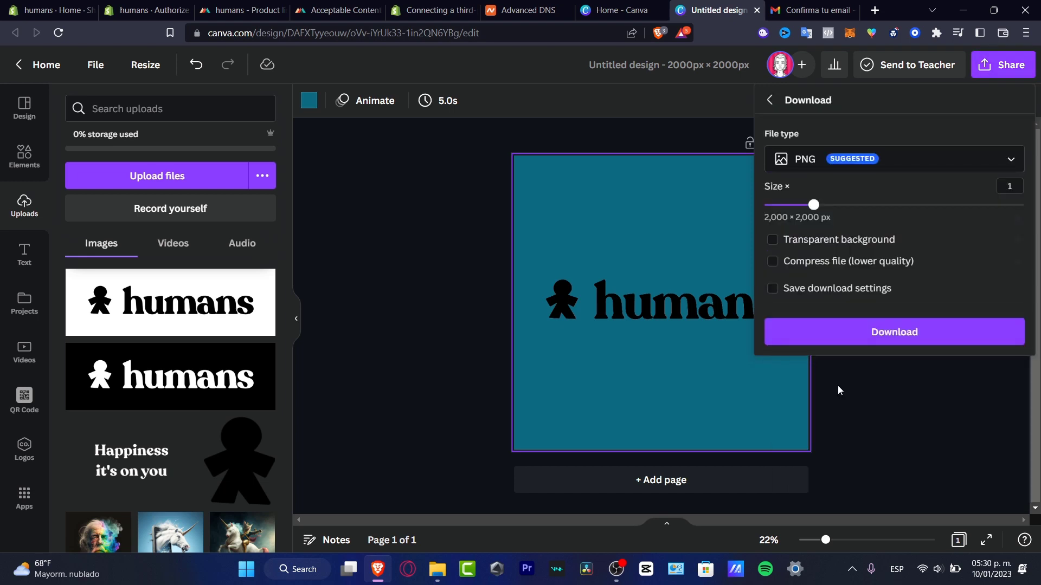
left_click(873, 247)
left_click(876, 247)
left_click(941, 331)
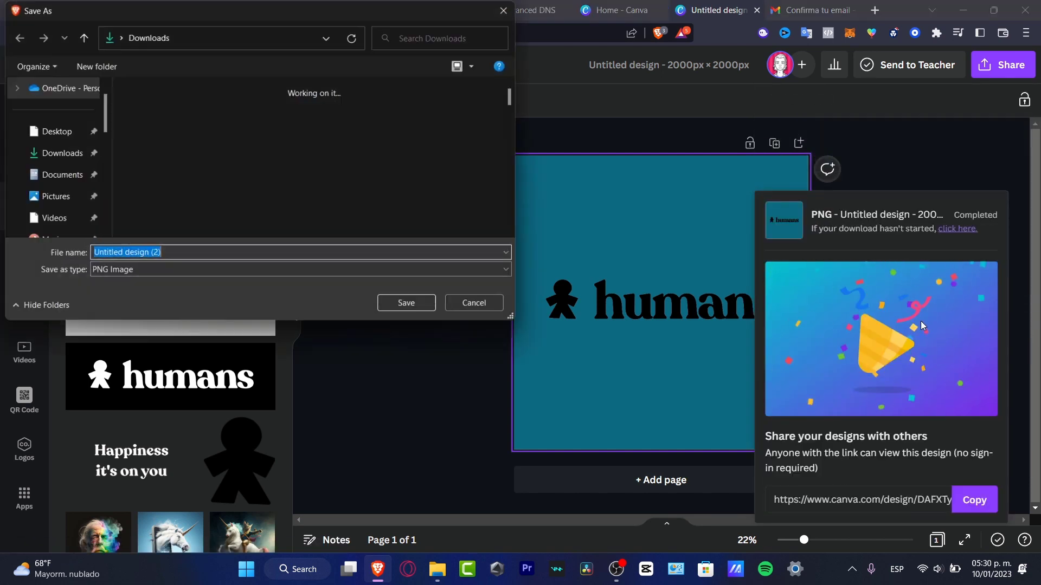
Save the PNG in Downloads under the name humans_logo_hoodie.
left_click(56, 158)
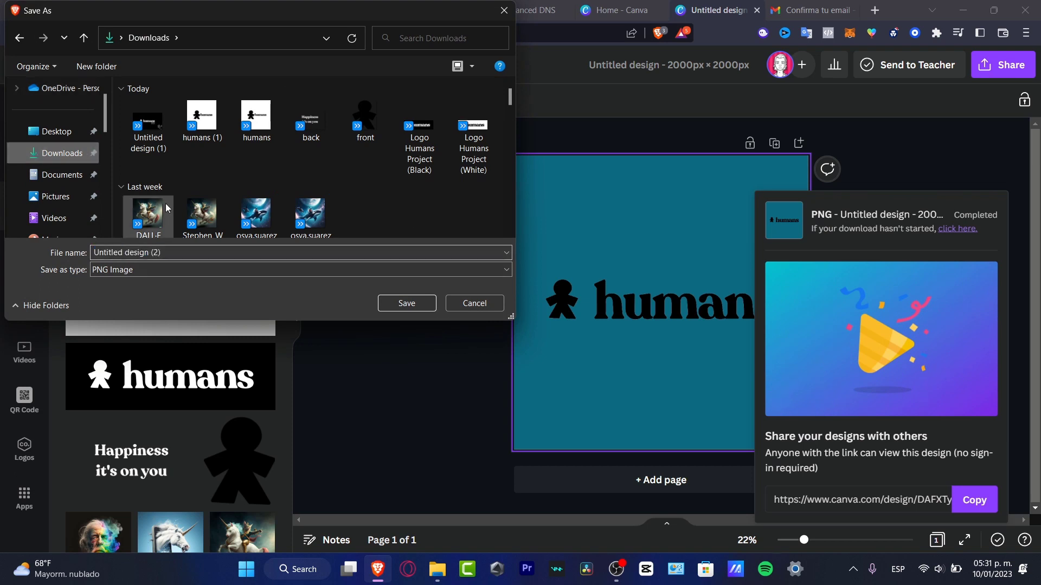
left_click(186, 248)
double_click(186, 248)
left_click_drag(185, 247, 93, 240)
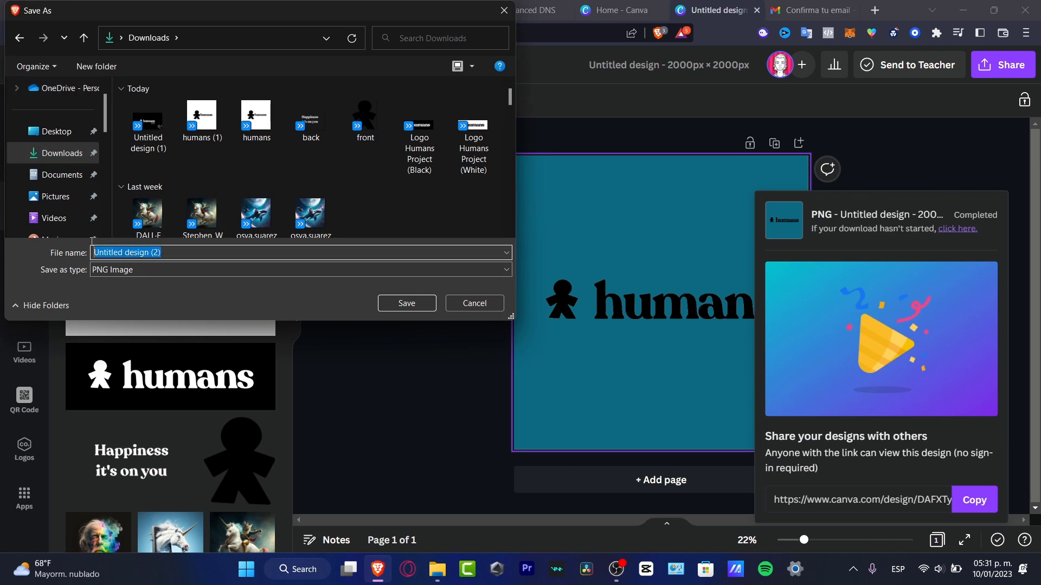
type("humans")
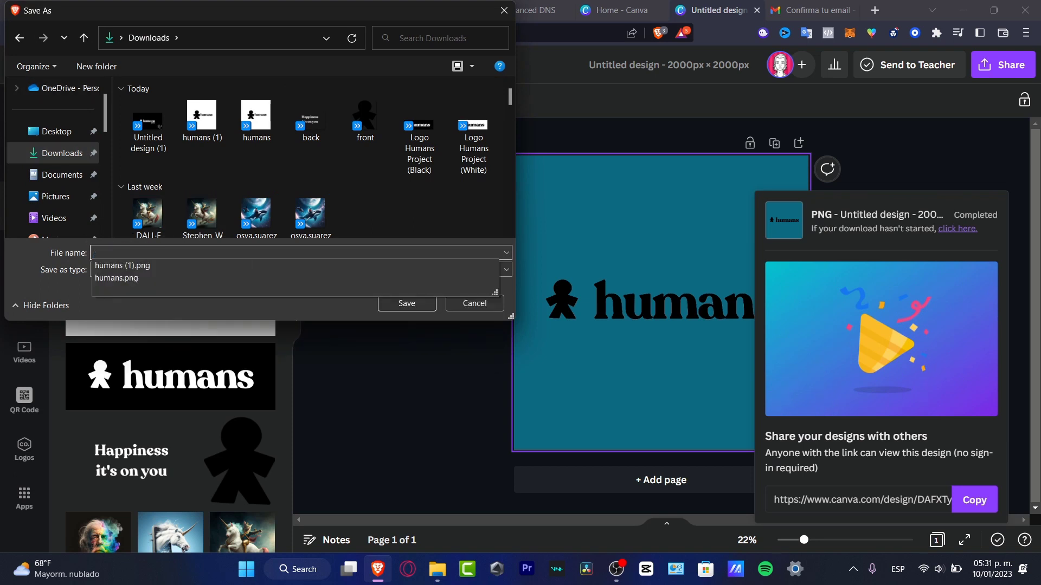
type("_logo_hoodi")
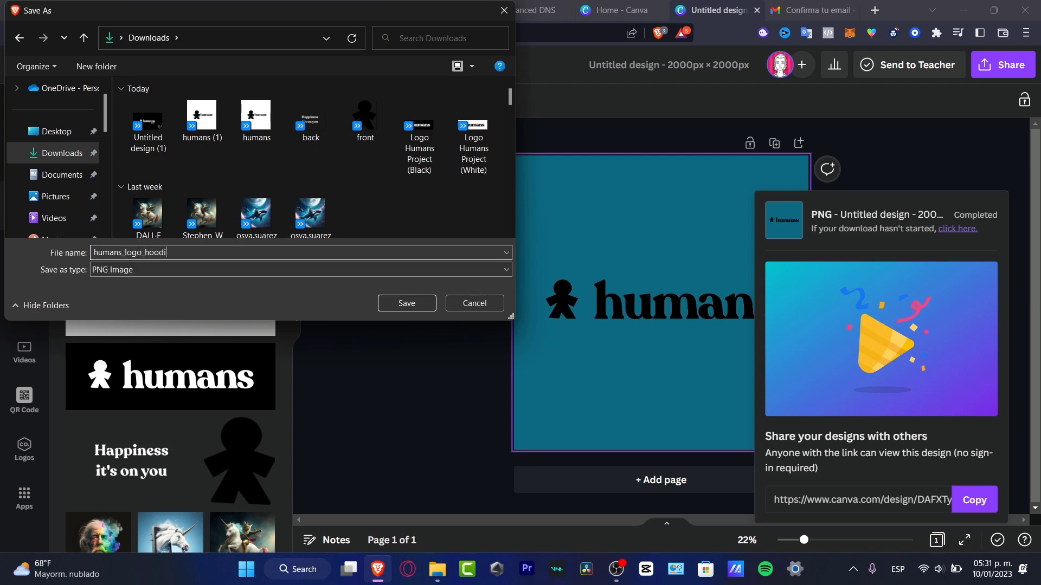
key("Return")
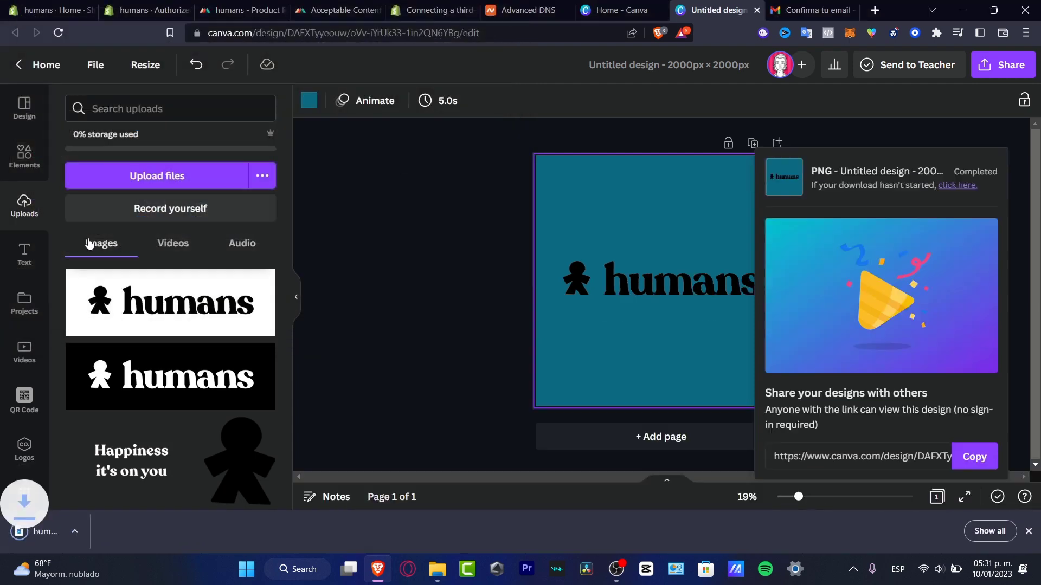
left_click(325, 10)
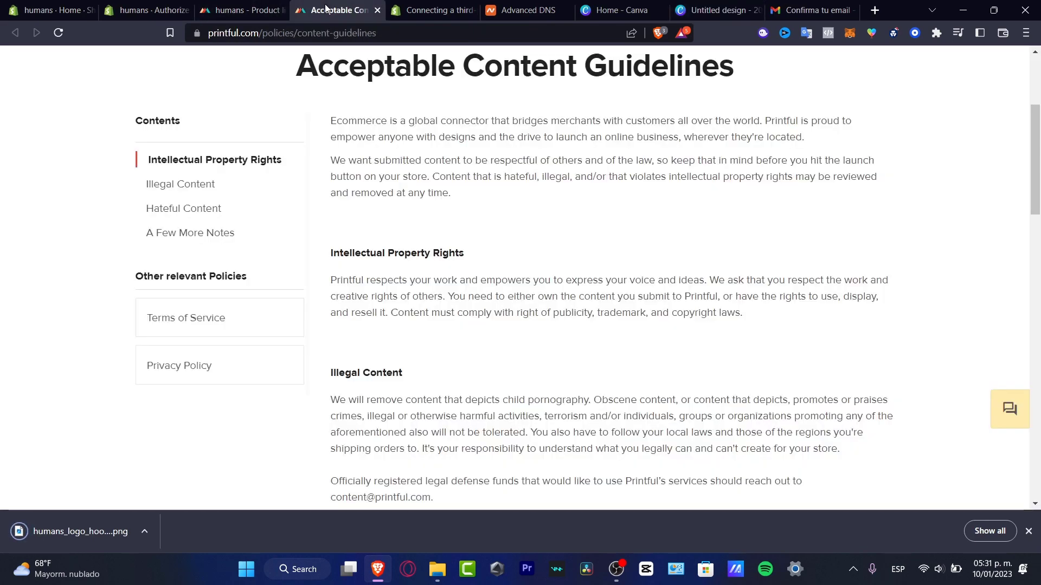
Upload humans_logo_hoodie.png from Downloads and apply it to the hoodie front in Printful.
left_click(238, 10)
left_click(312, 335)
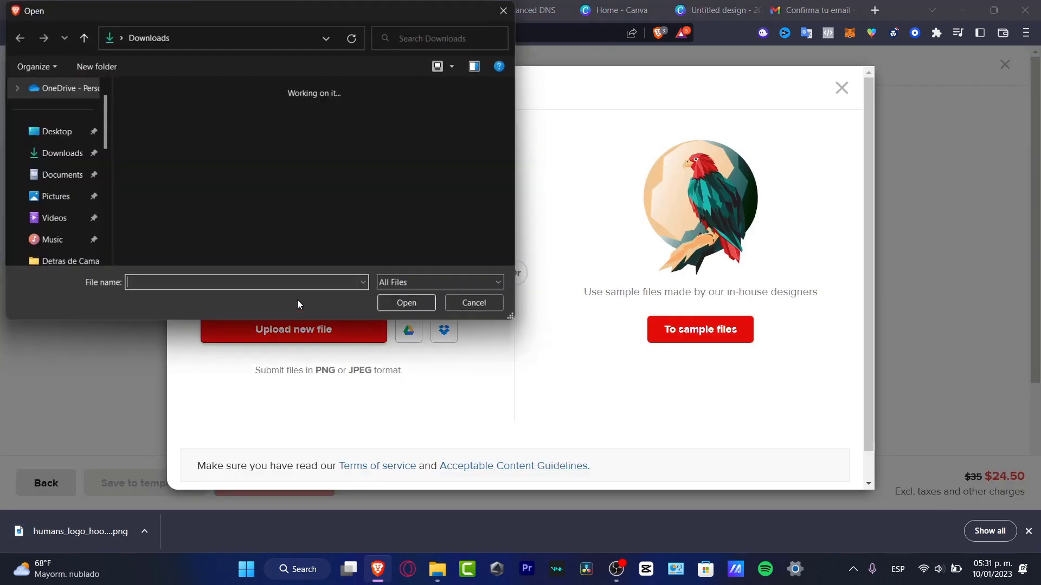
left_click(148, 128)
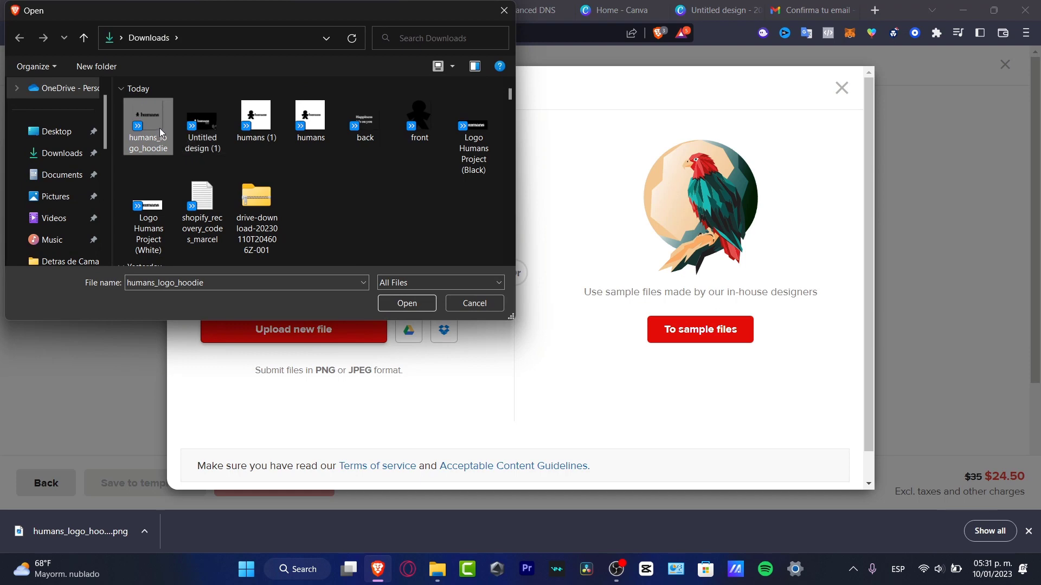
left_click(415, 304)
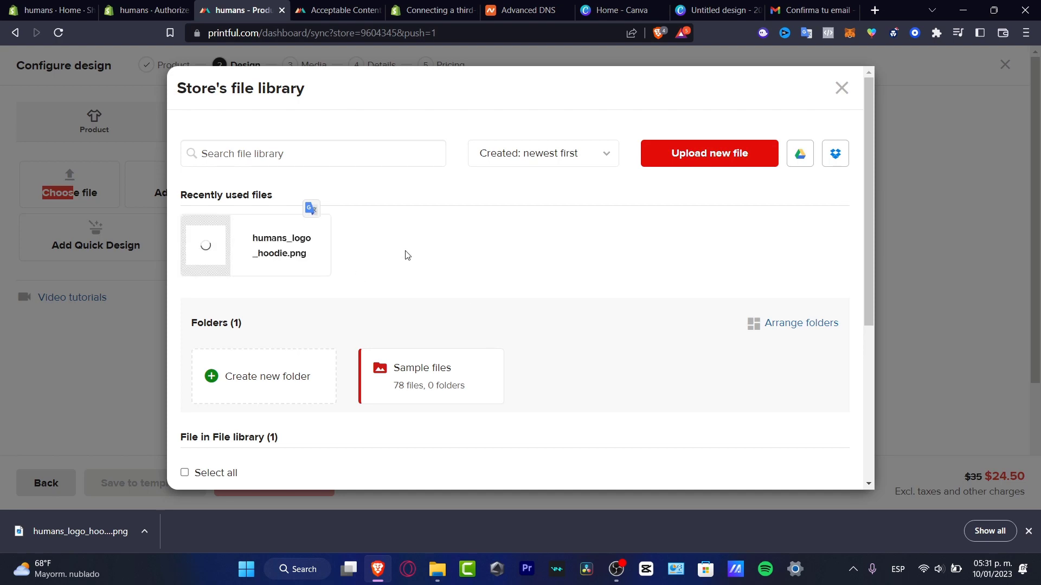
left_click(257, 248)
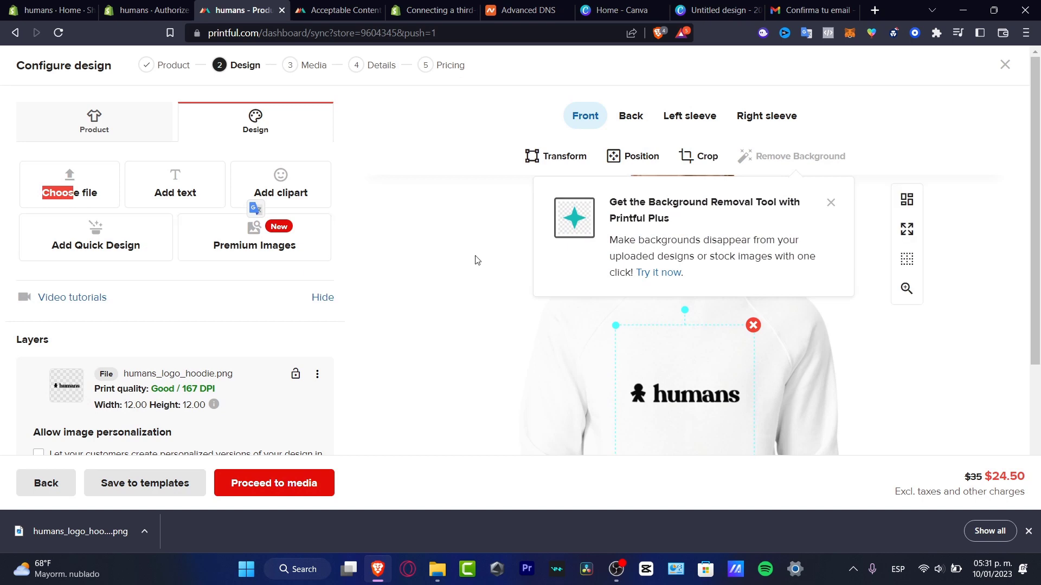
Dismiss the Background Removal popup, resize the logo to 13.78 × 13.78 in, and raise it.
left_click(831, 203)
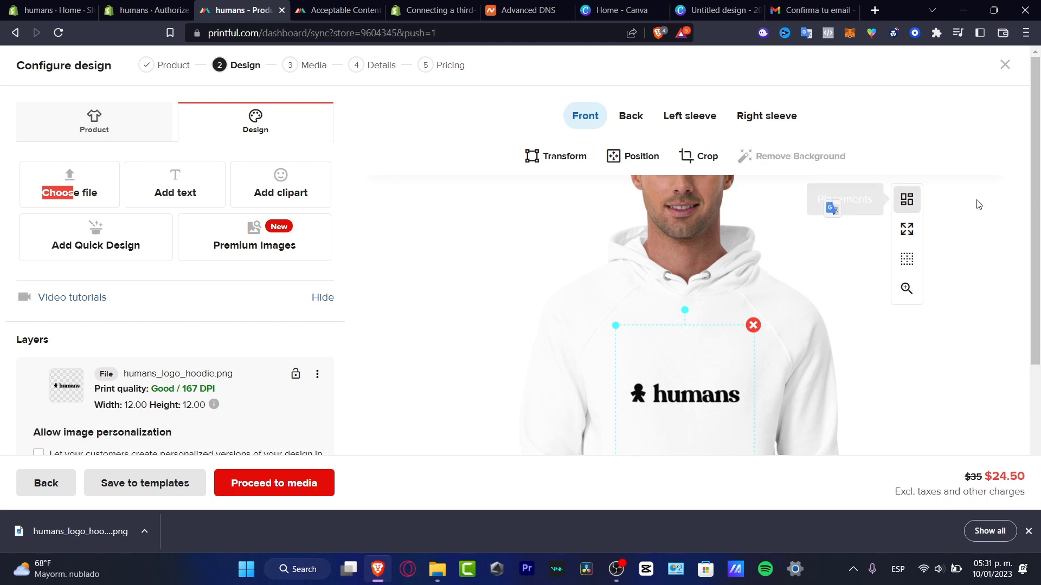
scroll(1001, 243, "down", 3)
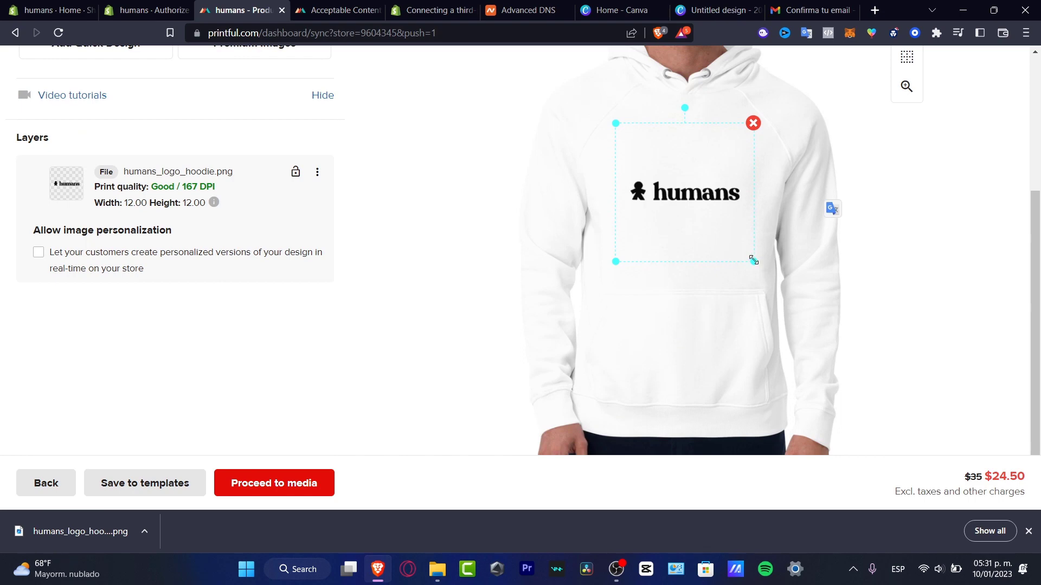
mouse_move(753, 260)
left_mouse_down()
mouse_move(773, 275)
mouse_move(691, 242)
mouse_move(762, 270)
left_mouse_up()
left_click_drag(714, 209, 713, 188)
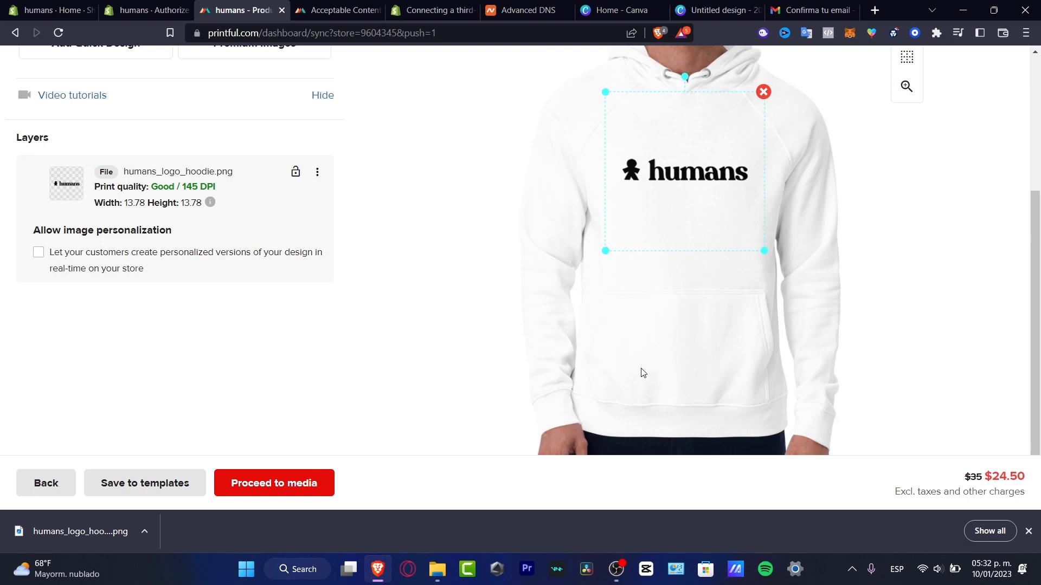
scroll(643, 373, "up", 4)
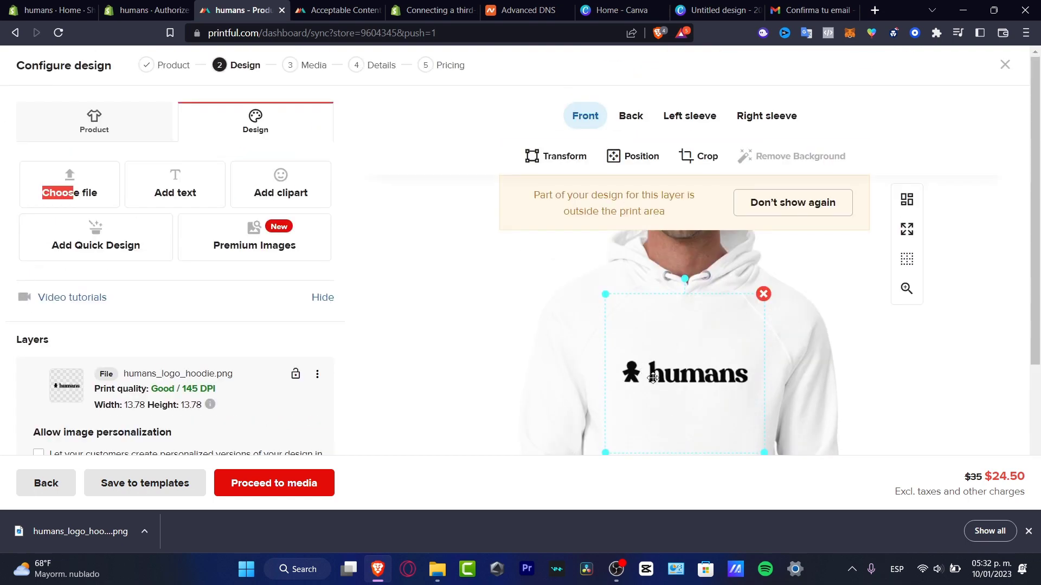
left_click(637, 123)
scroll(731, 264, "down", 3)
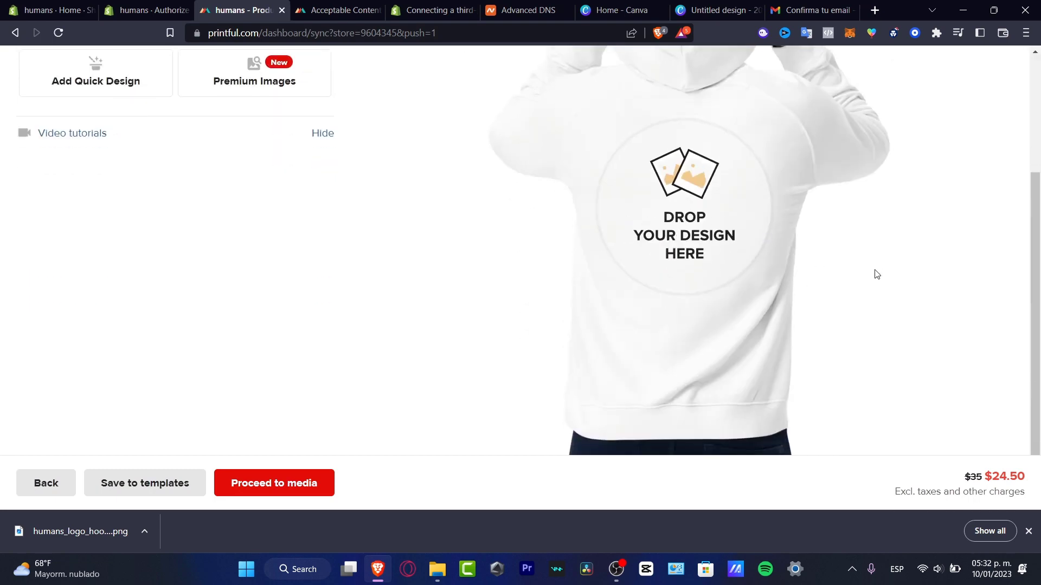
scroll(867, 278, "up", 3)
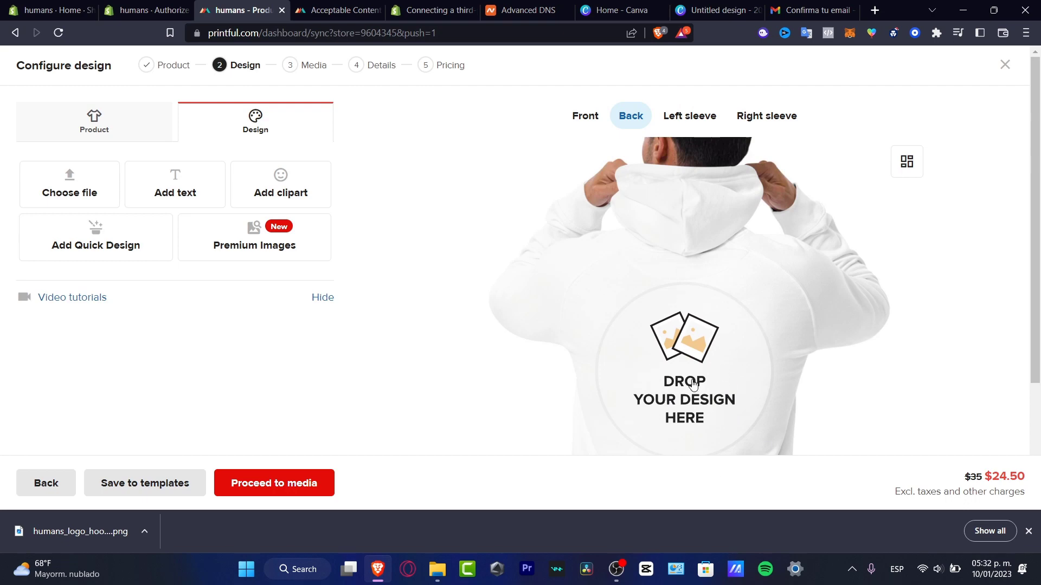
left_click(691, 122)
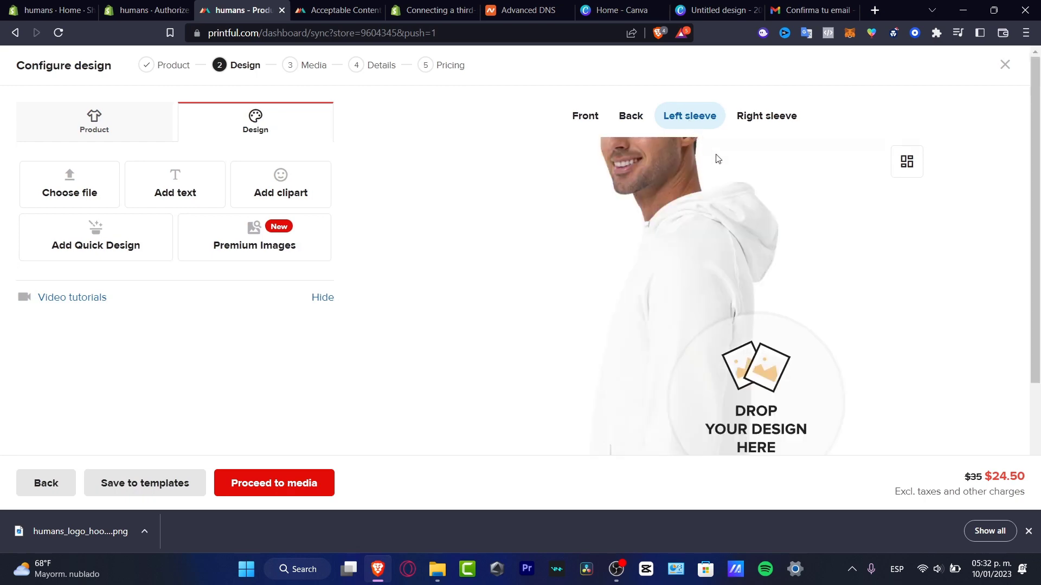
scroll(717, 157, "down", 3)
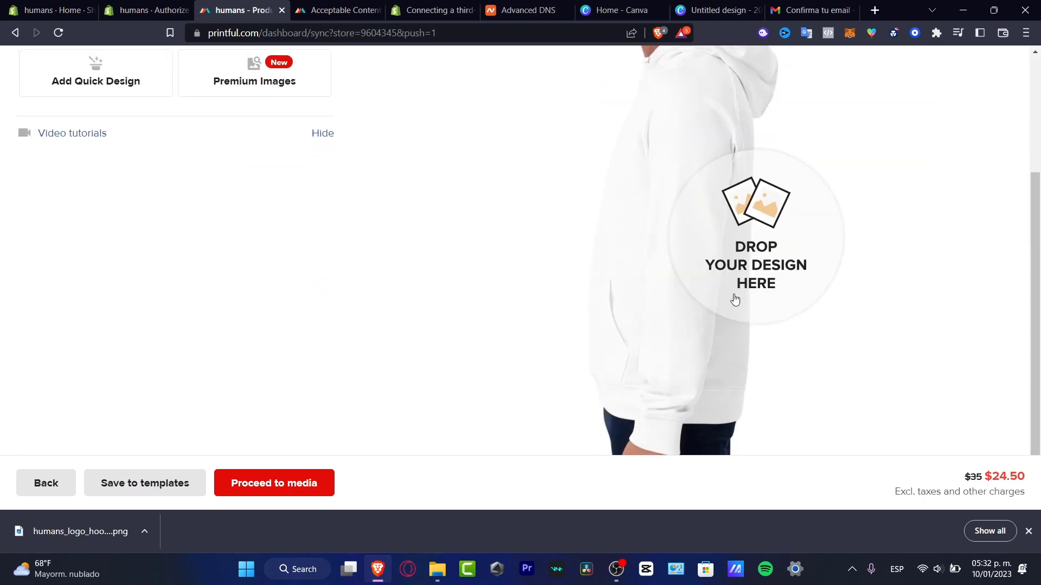
scroll(734, 295, "up", 3)
left_click(747, 115)
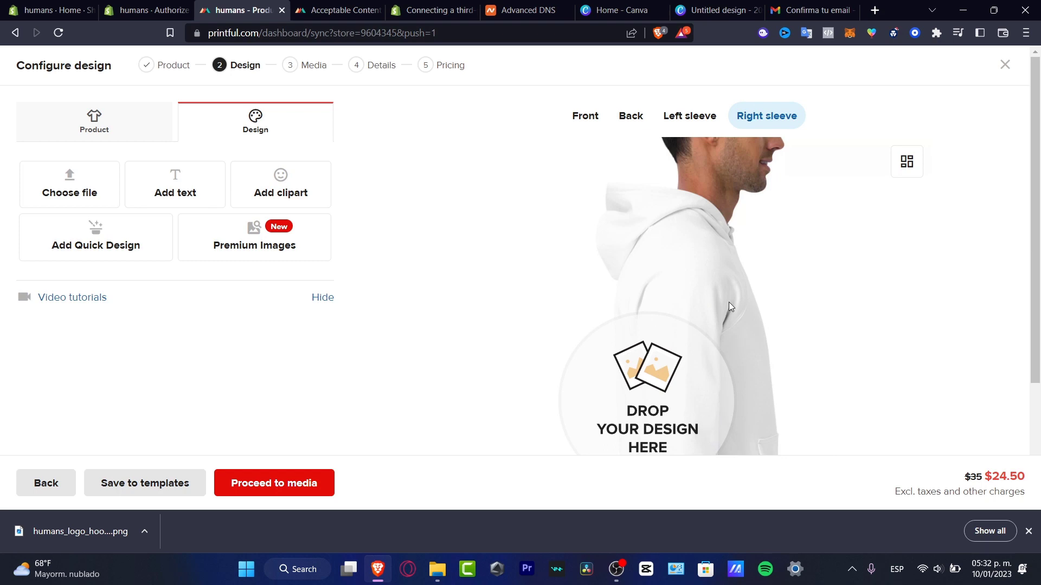
left_click(128, 114)
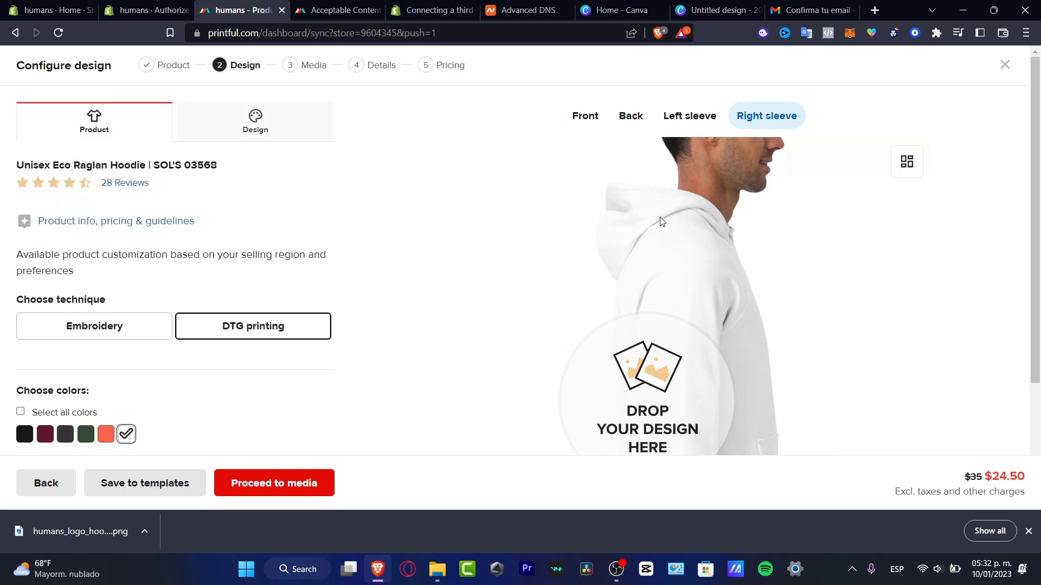
left_click(630, 116)
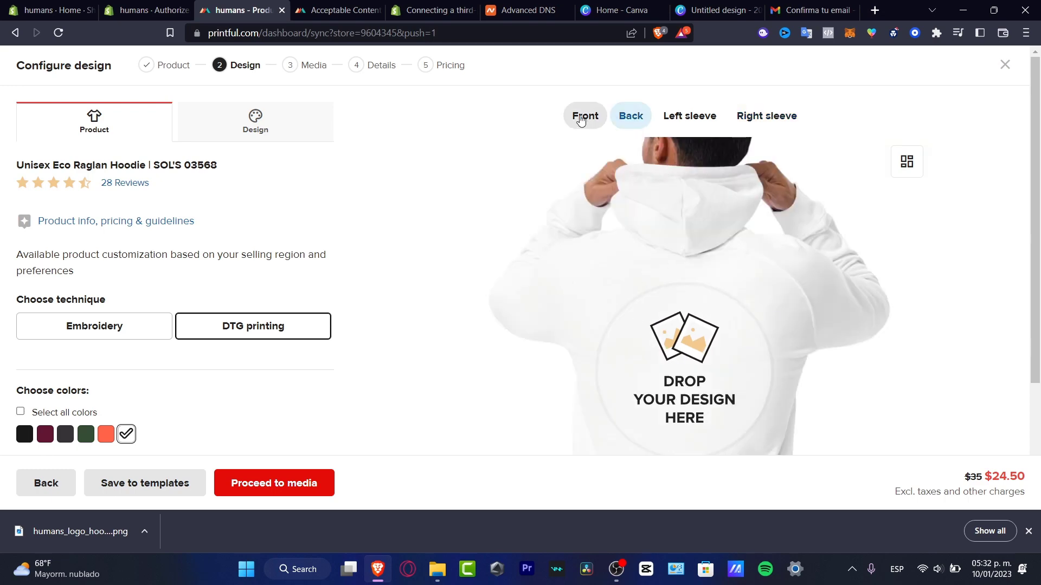
left_click(581, 117)
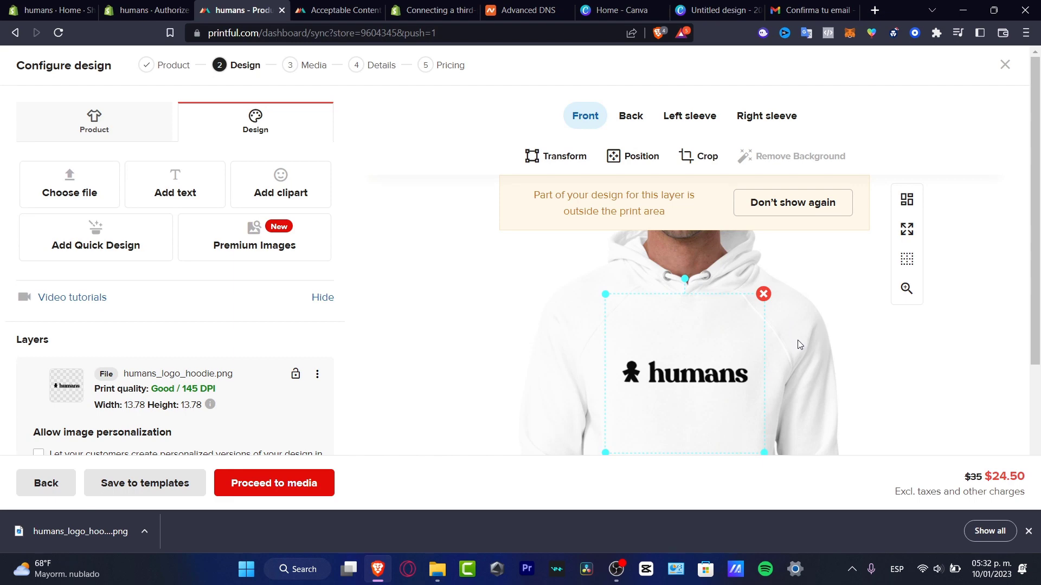
Proceed to Media with the 13.78 in humans logo set on the hoodie front.
scroll(798, 345, "down", 4)
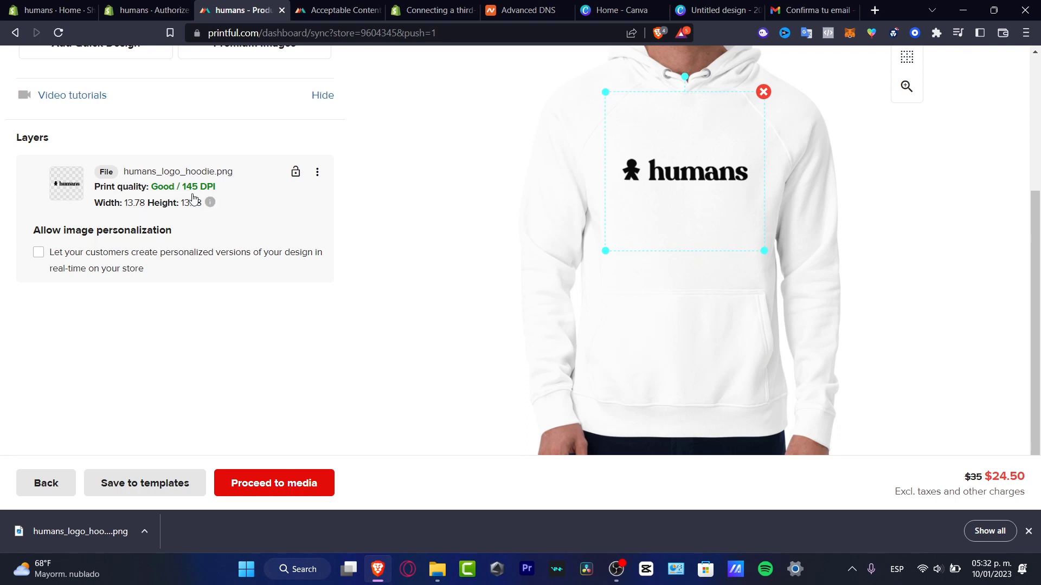
left_click(305, 490)
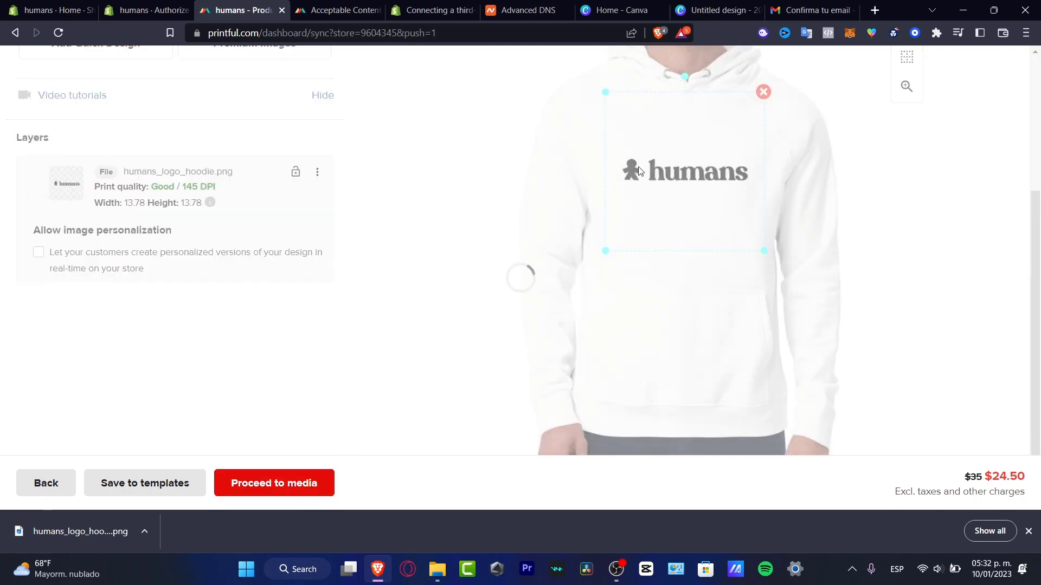
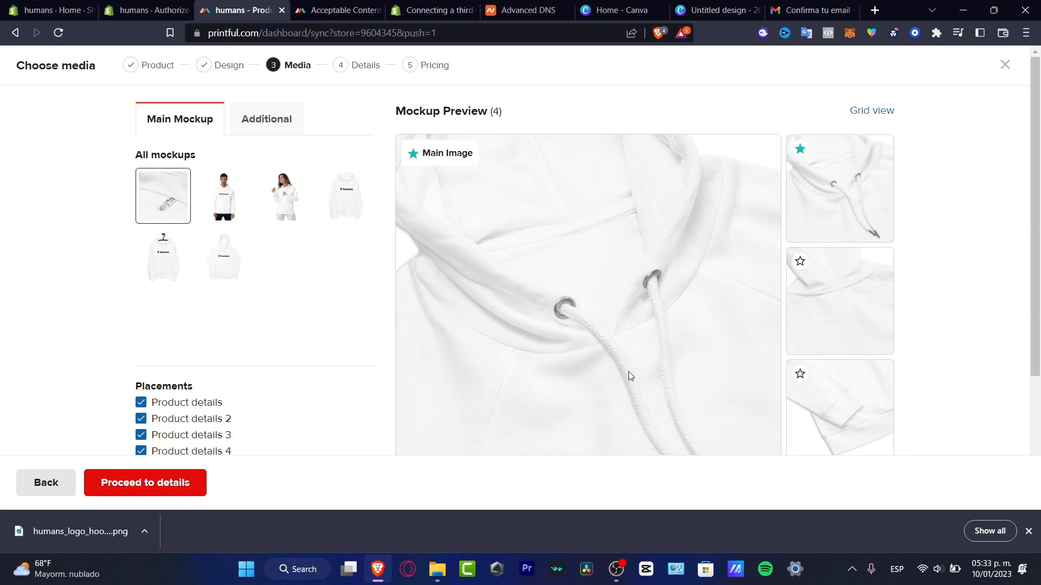
Set the front hoodie as main mockup and add hanger, man-in-hoodie, plain and drawstring mockups.
left_click(174, 268)
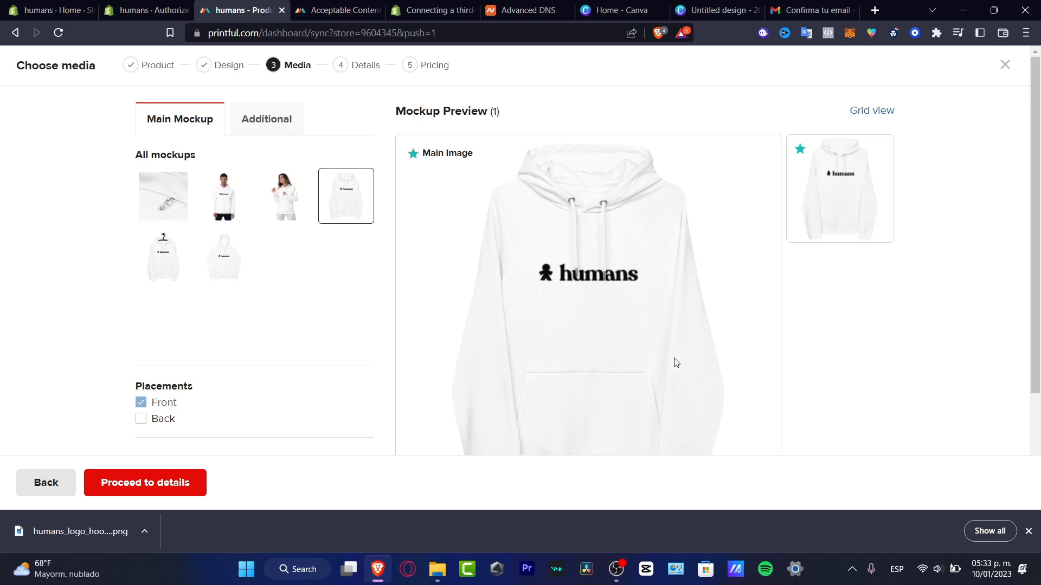
left_click(262, 122)
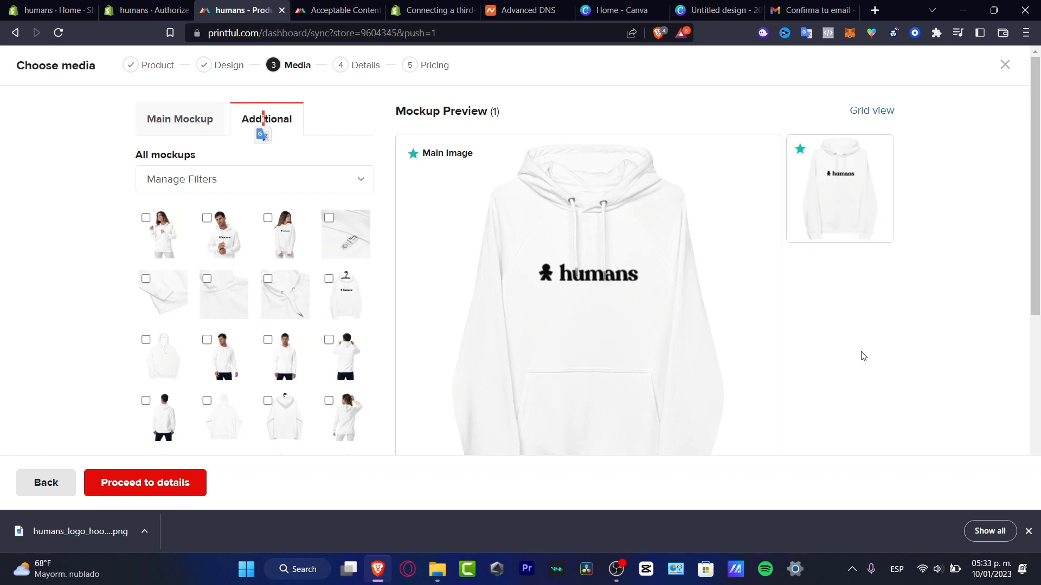
left_click(329, 279)
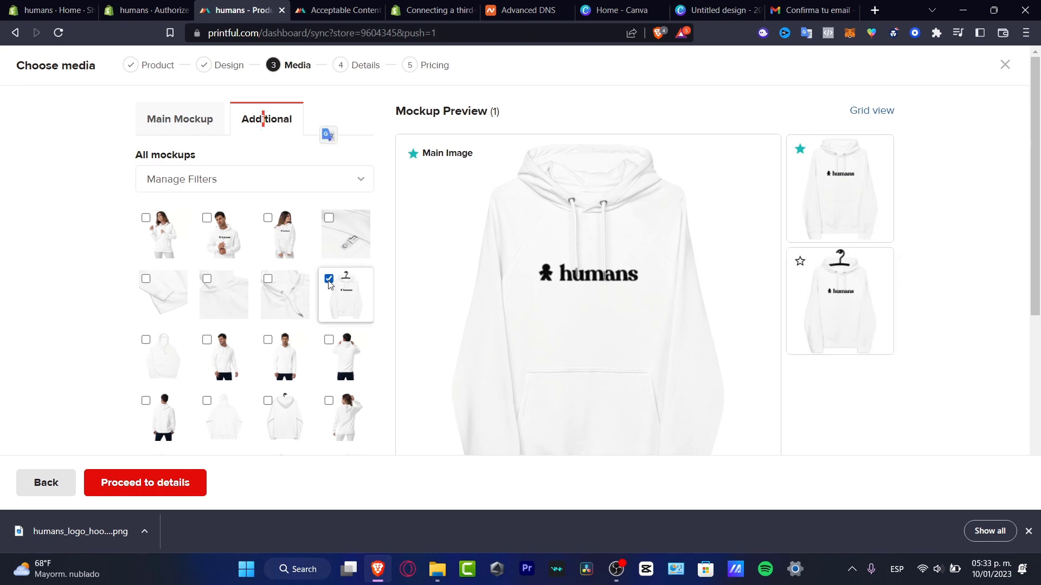
scroll(424, 356, "down", 3)
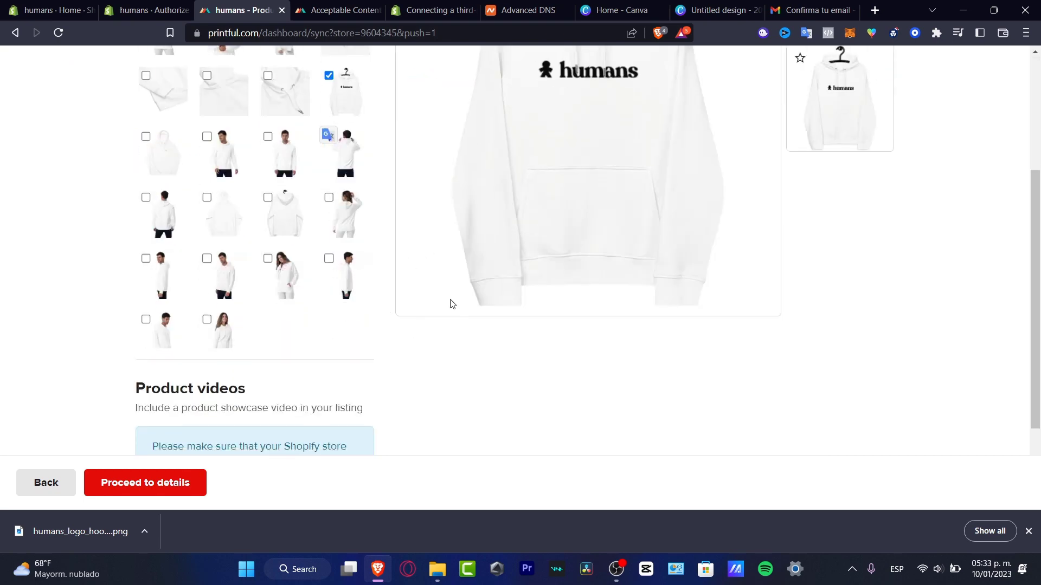
scroll(438, 317, "up", 3)
left_click(206, 218)
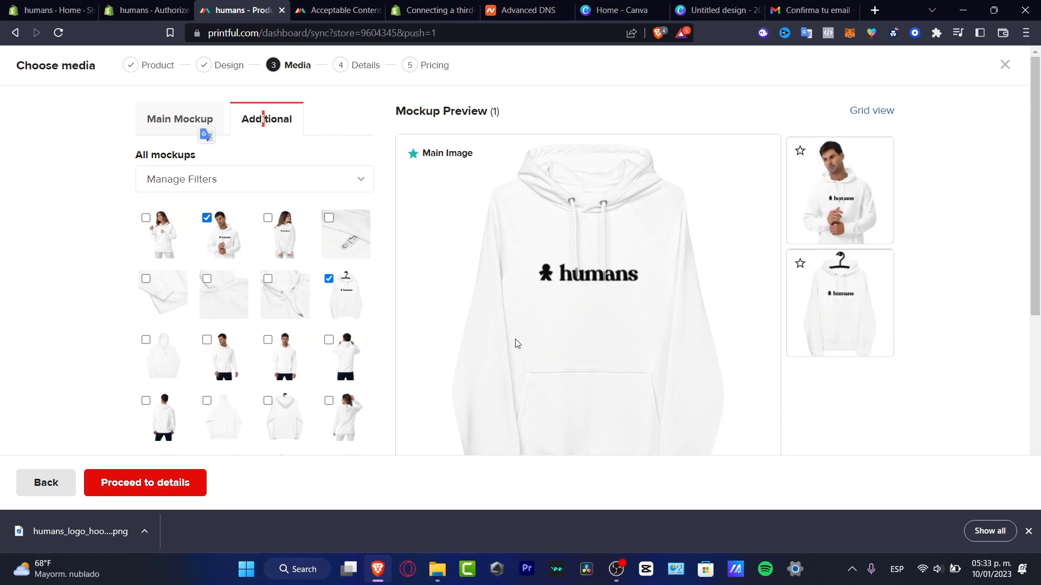
left_click(146, 340)
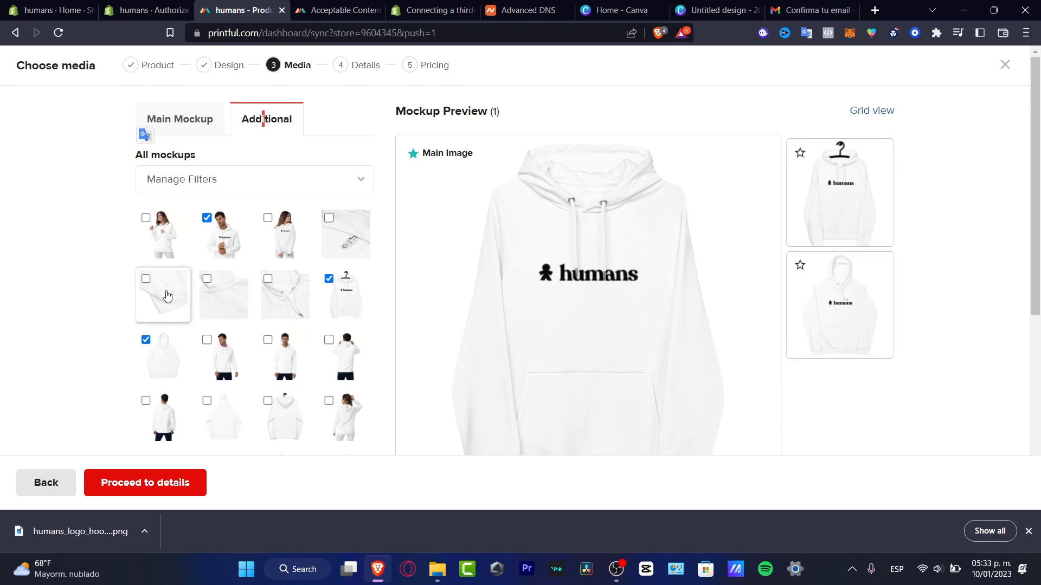
left_click(329, 218)
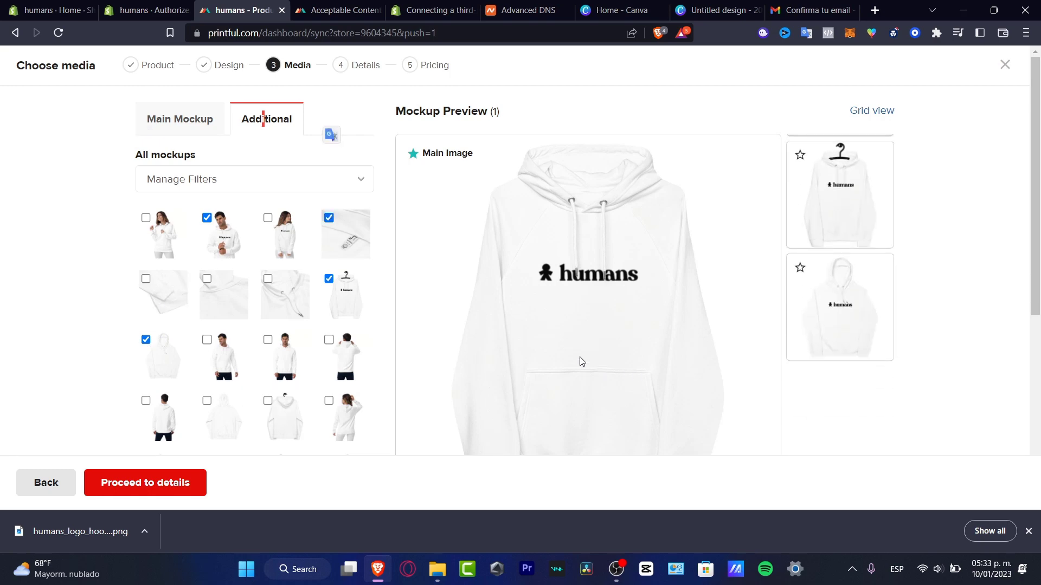
Review the selected mockups and advance to the product Details step.
scroll(464, 364, "down", 4)
scroll(428, 376, "up", 4)
scroll(427, 378, "down", 6)
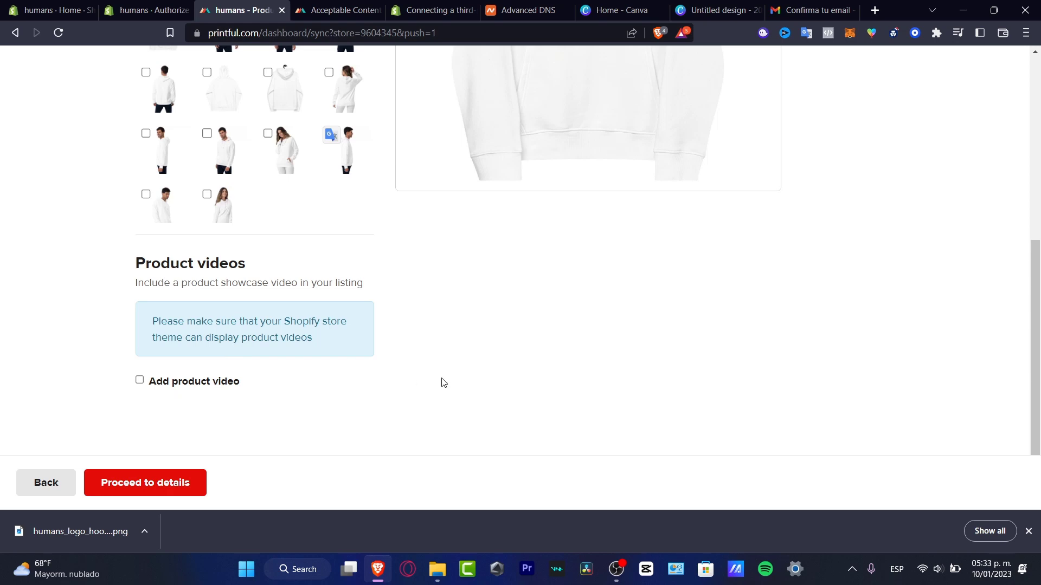
scroll(458, 395, "up", 6)
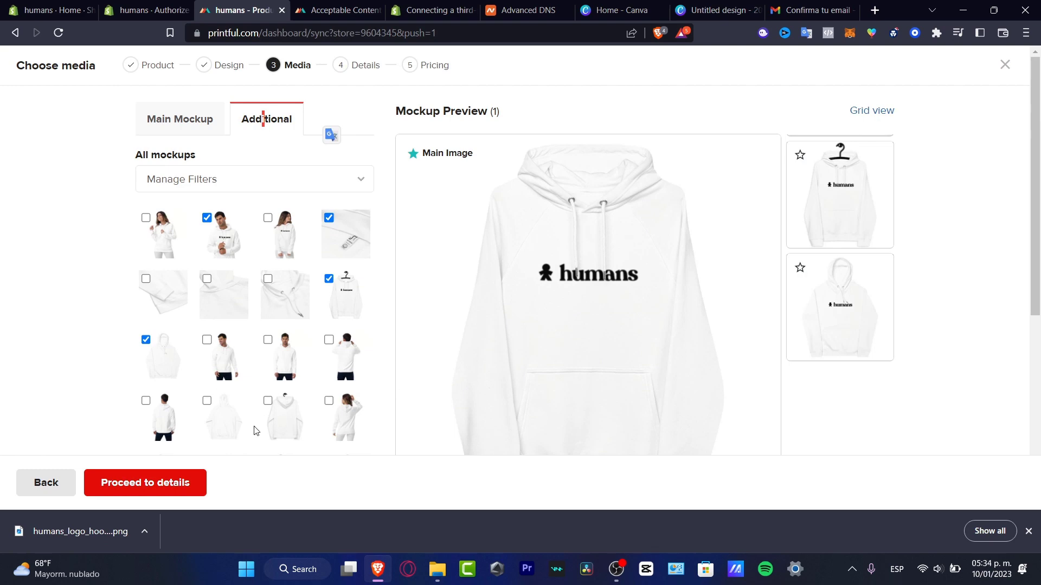
left_click(163, 483)
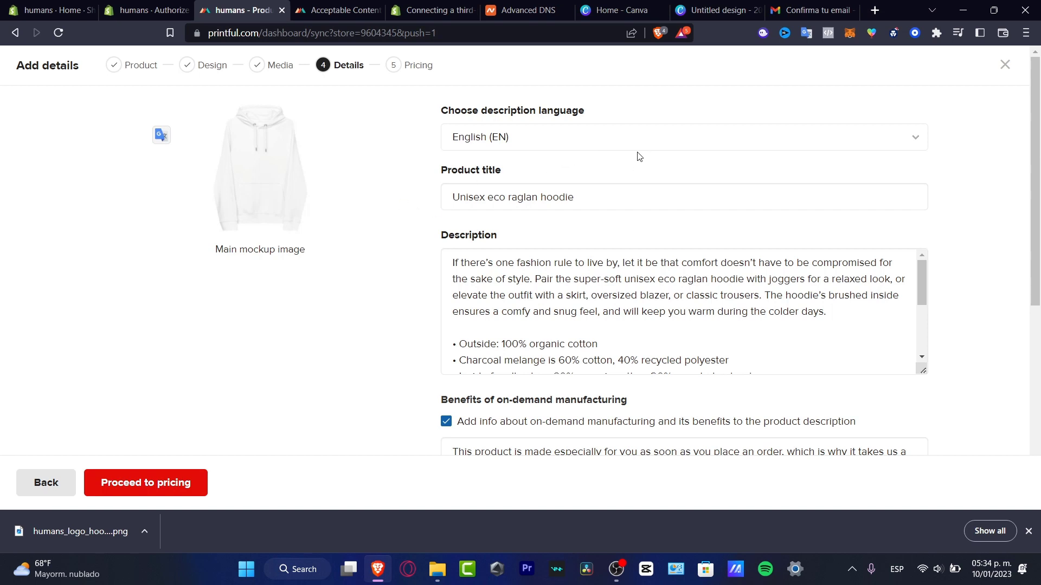
Keep English (EN) as the description language for the hoodie listing.
left_click(553, 148)
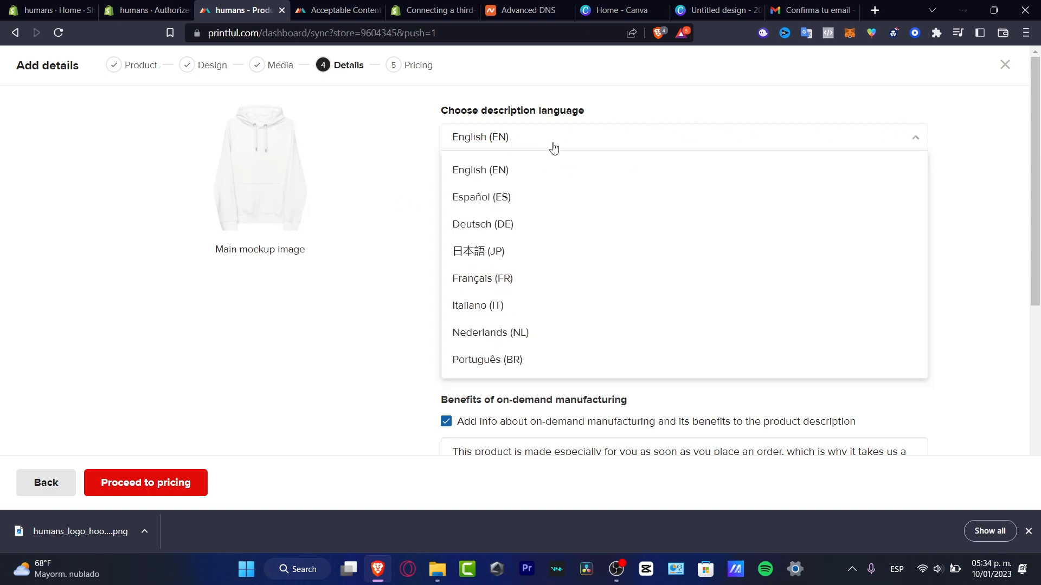
left_click(531, 165)
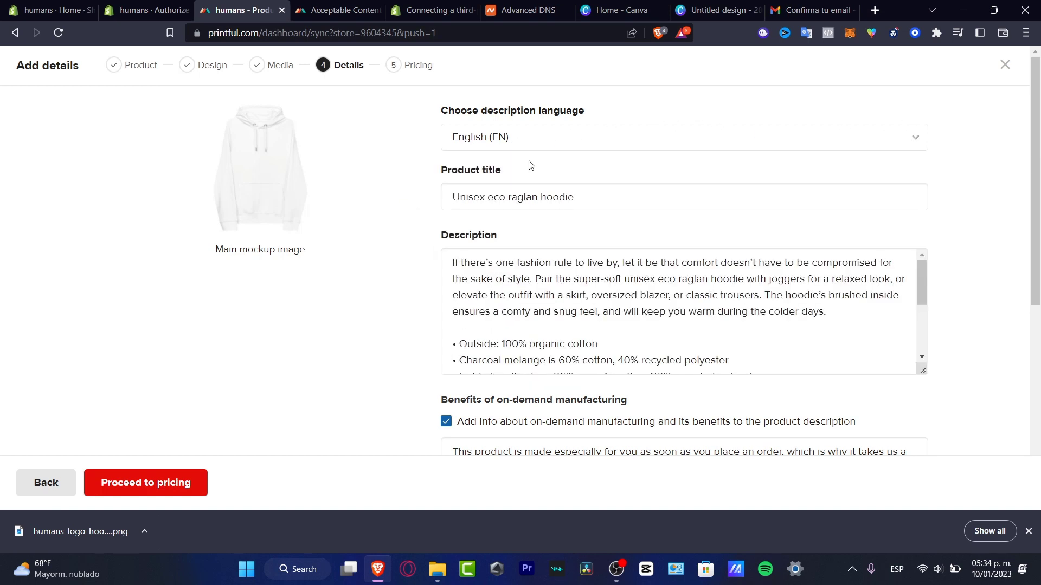
left_click(569, 197)
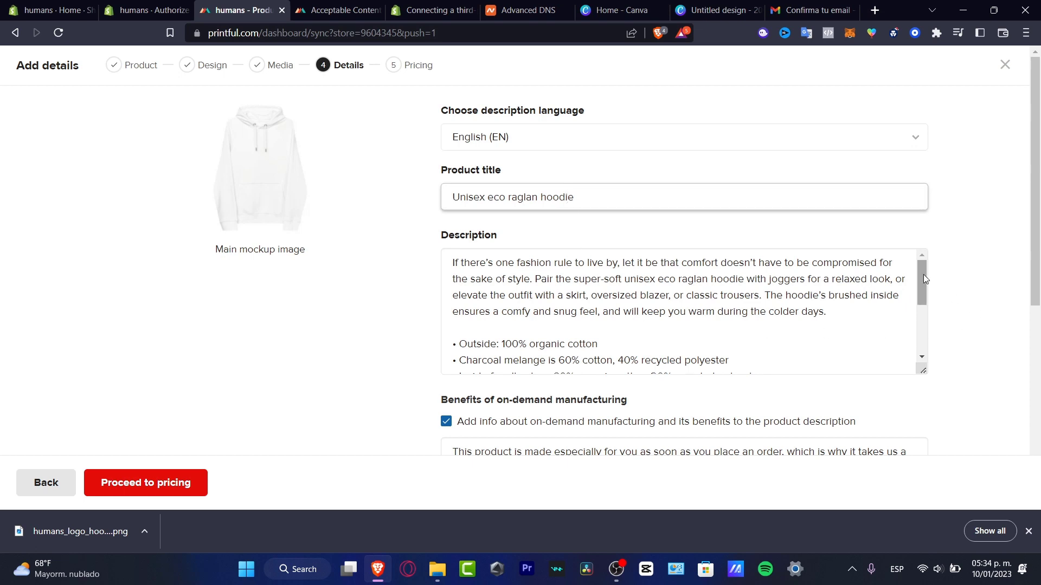
mouse_move(923, 274)
left_mouse_down()
mouse_move(923, 363)
mouse_move(931, 266)
left_mouse_up()
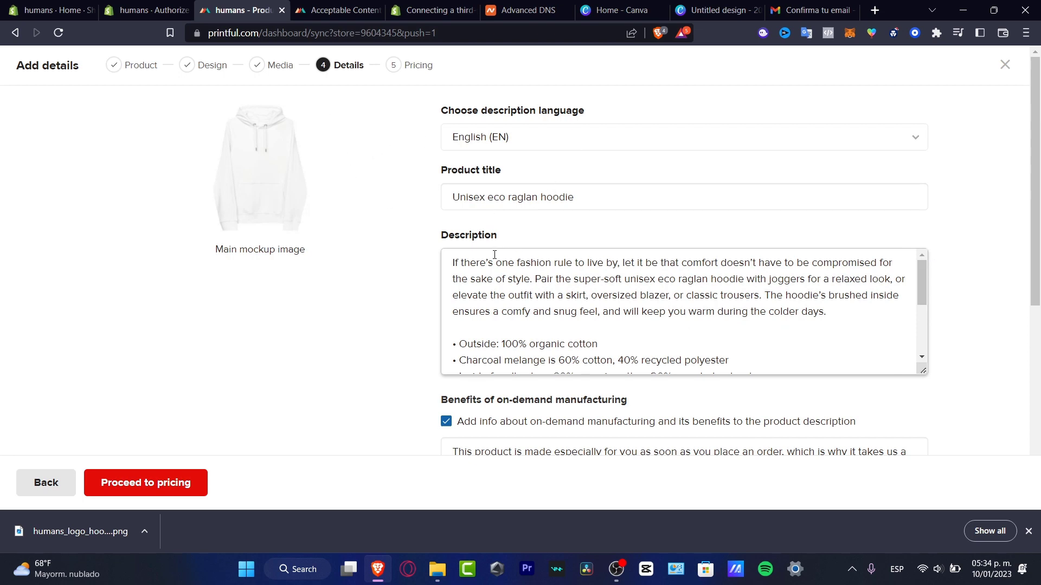
Paste 'With humans, where happiness it's yours,' after the description's first sentence and fix its wording.
left_click_drag(487, 262, 766, 283)
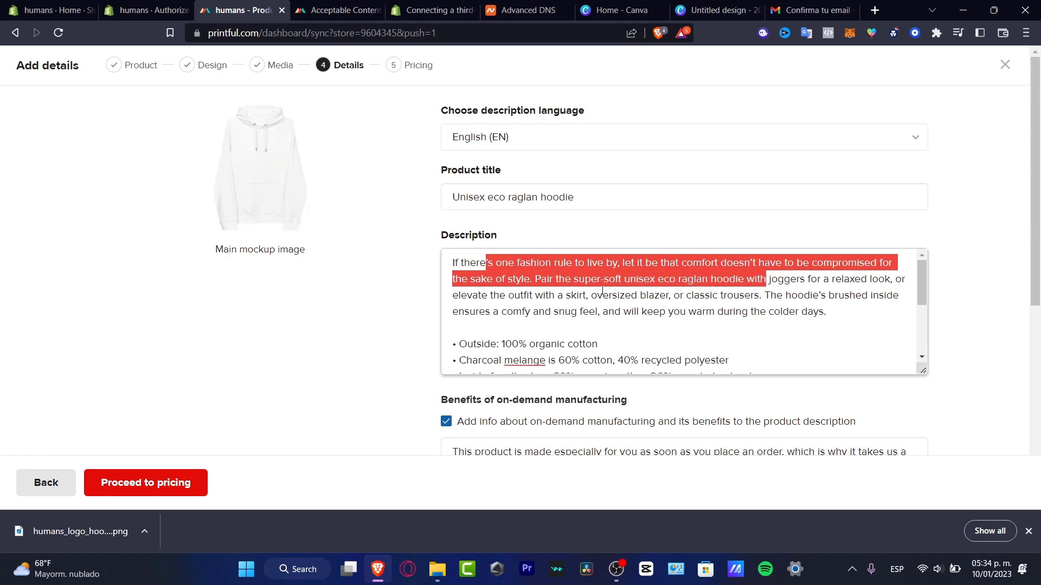
left_click(537, 279)
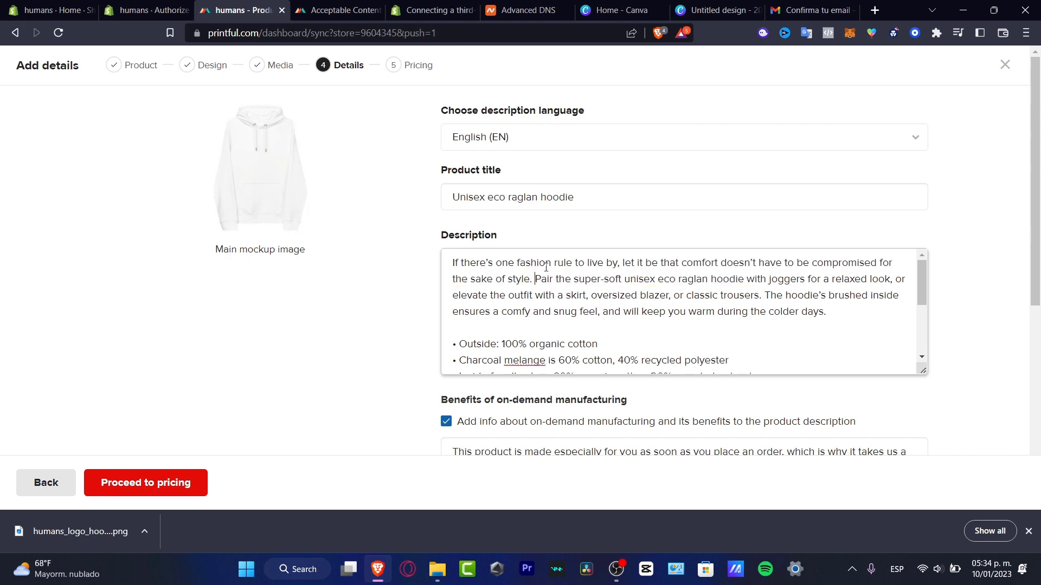
key("Return")
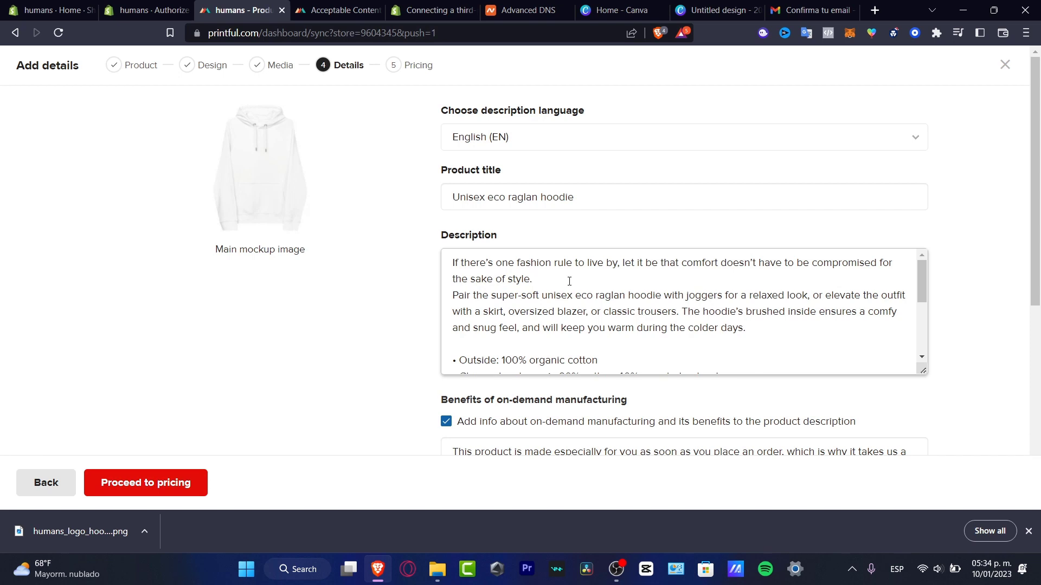
type("With humans, where your happiness it's yours")
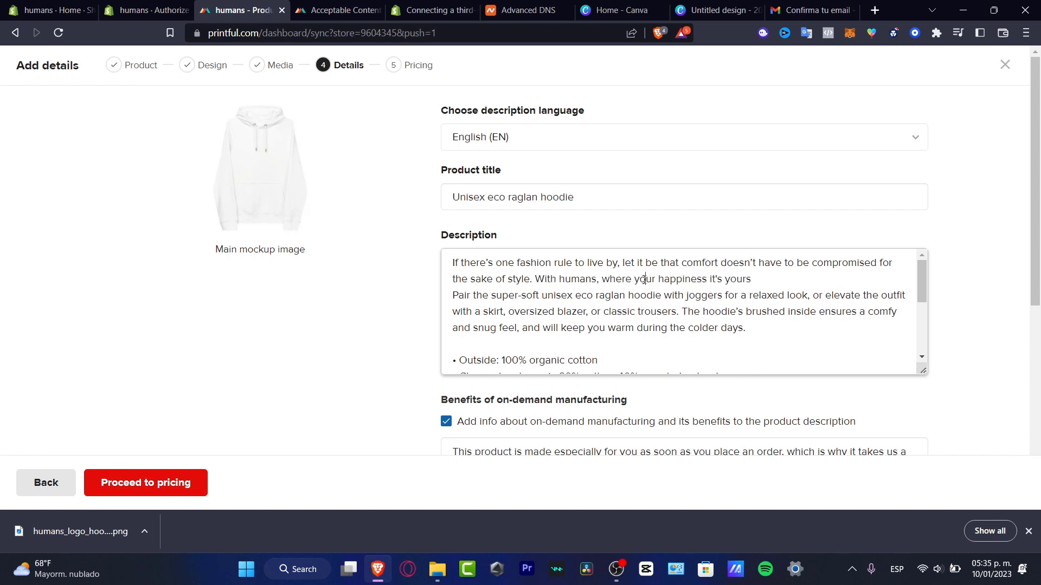
double_click(644, 279)
key("BackSpace")
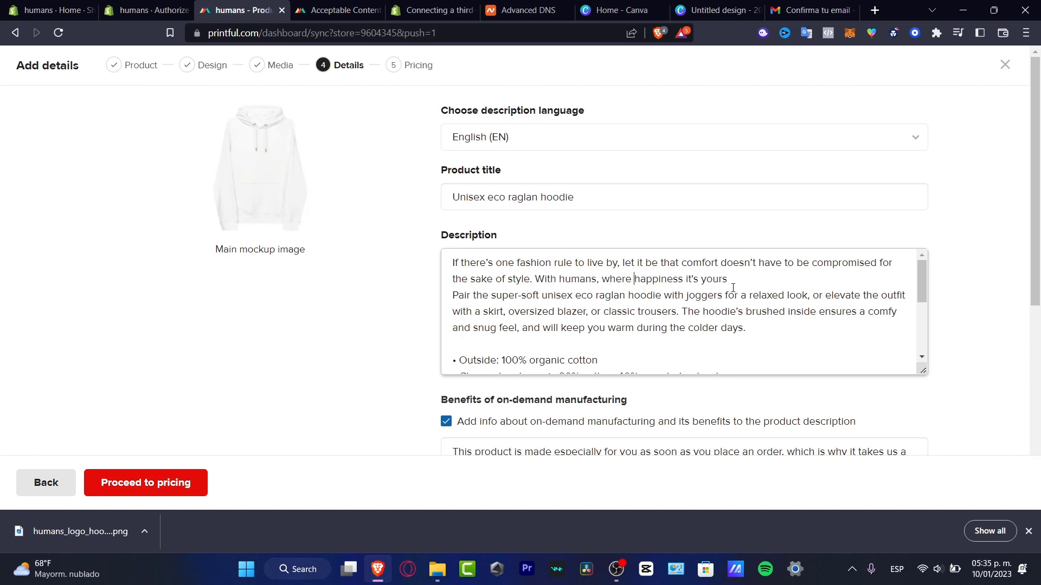
left_click(454, 296)
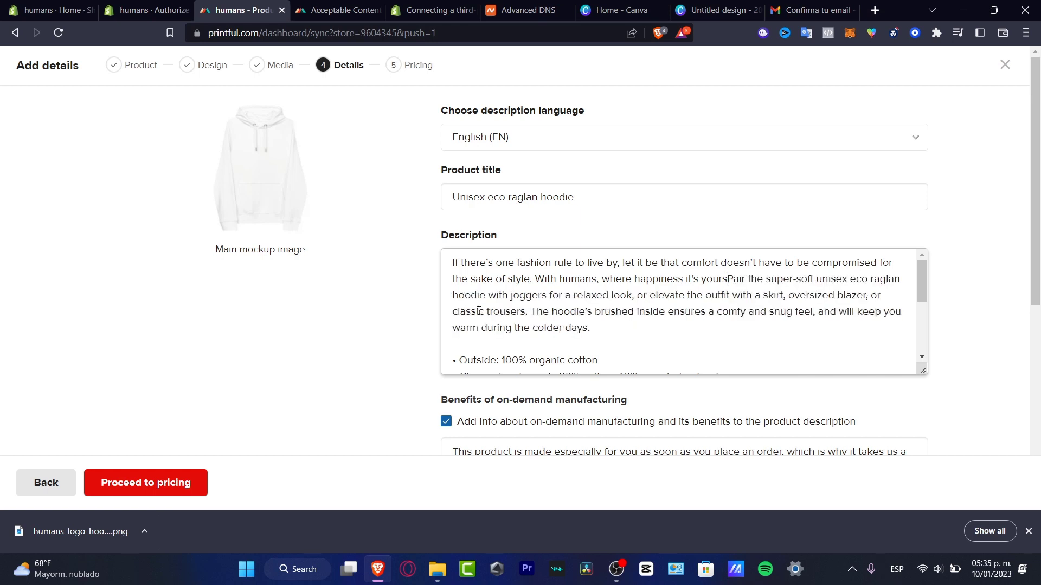
key("BackSpace")
type("s, p")
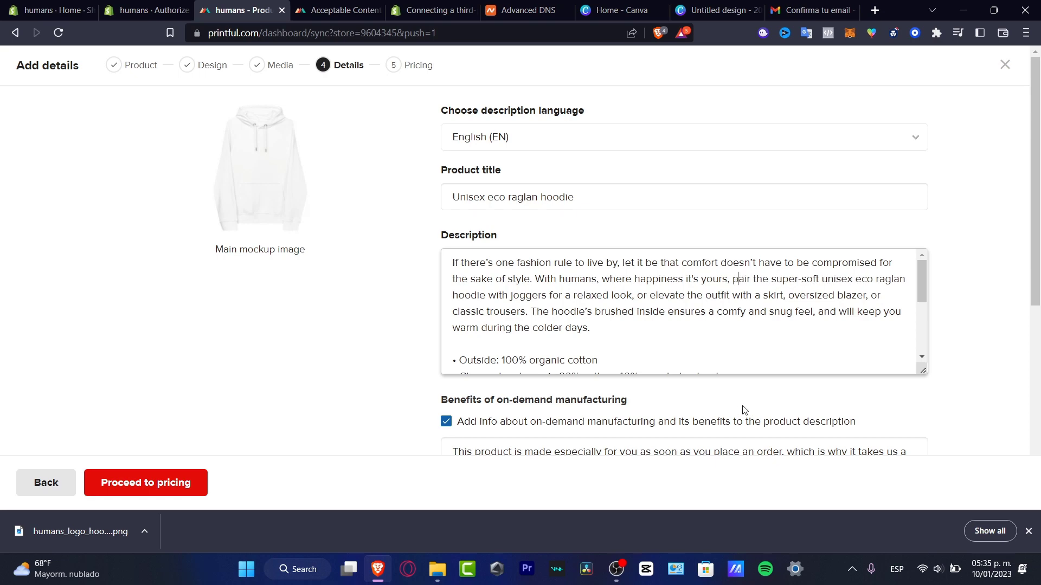
Attach the size guide to the description in both imperial and metric units.
scroll(709, 310, "down", 1)
scroll(709, 310, "down", 5)
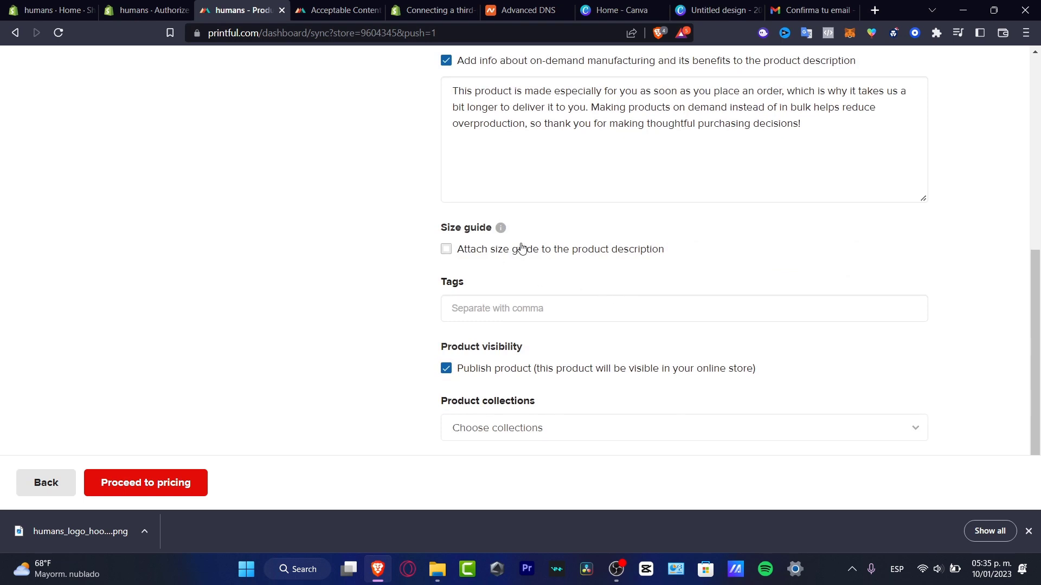
left_click(527, 252)
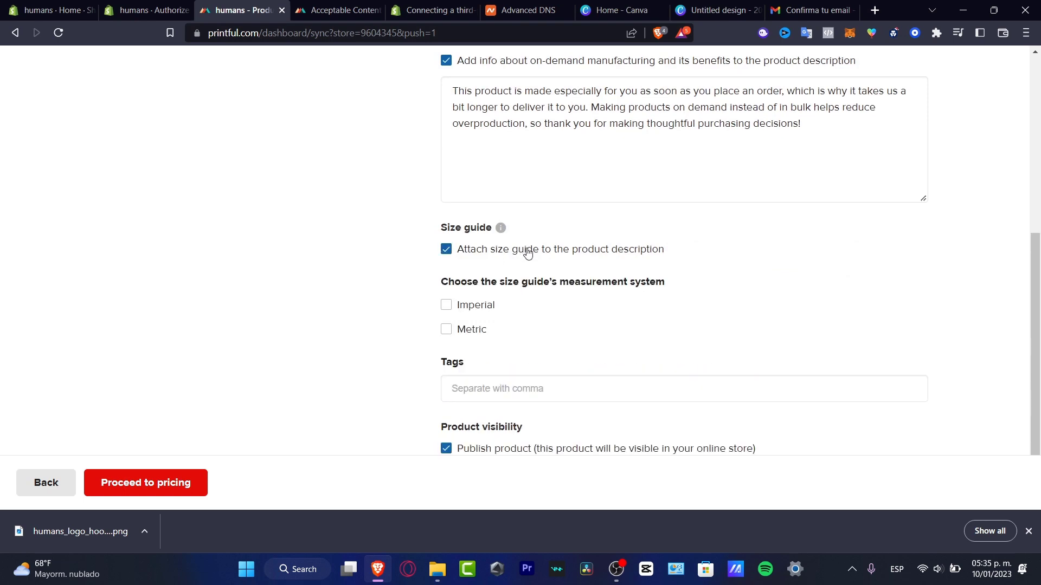
scroll(591, 281, "down", 1)
left_click(492, 231)
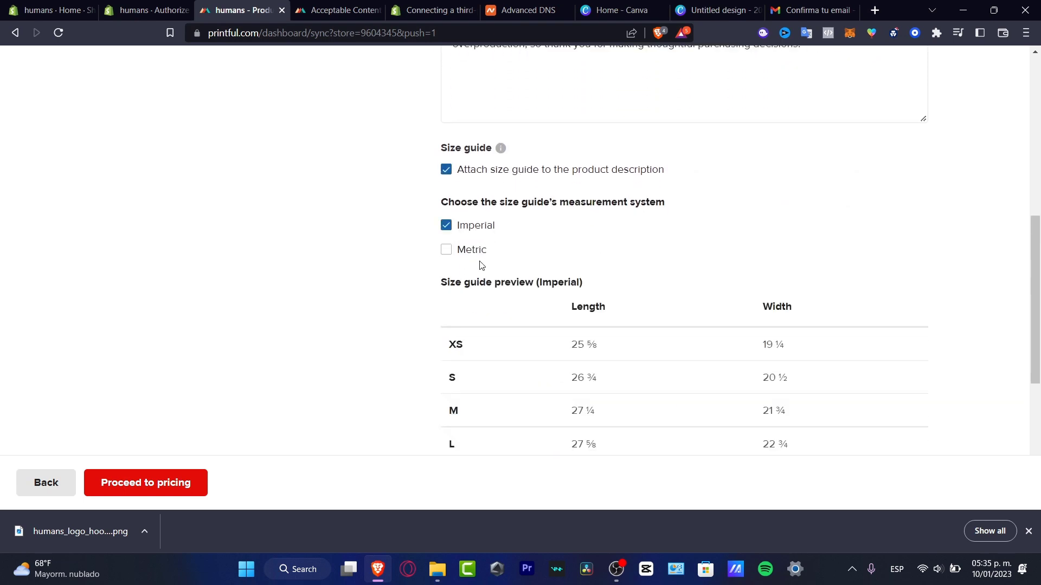
left_click(475, 255)
Add the tags humans, humans clothing, hoodie and white hoodie.
scroll(591, 277, "down", 3)
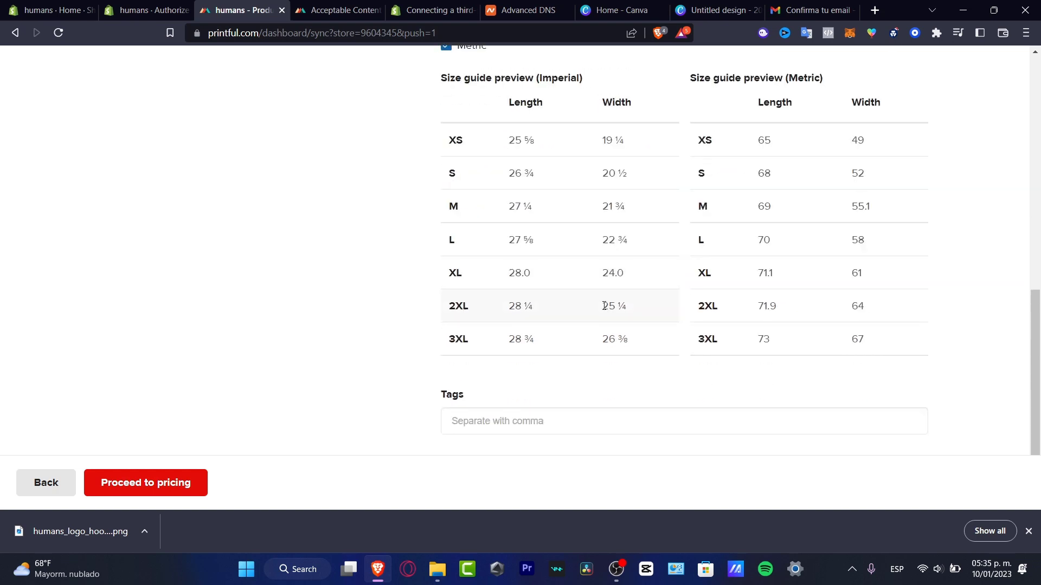
scroll(606, 305, "down", 2)
left_click(533, 305)
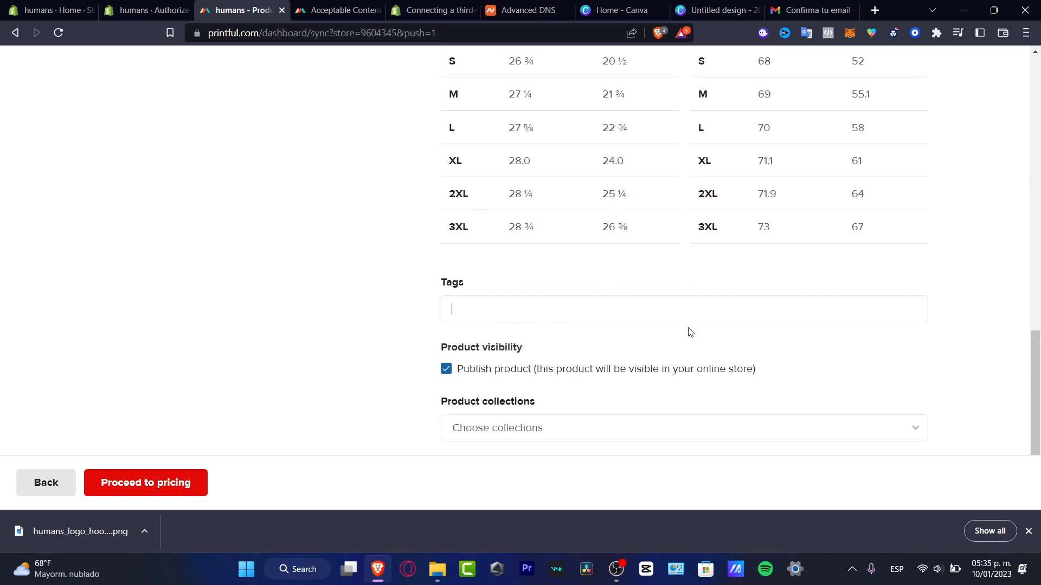
type("humans")
key("Return")
type("humans clothing")
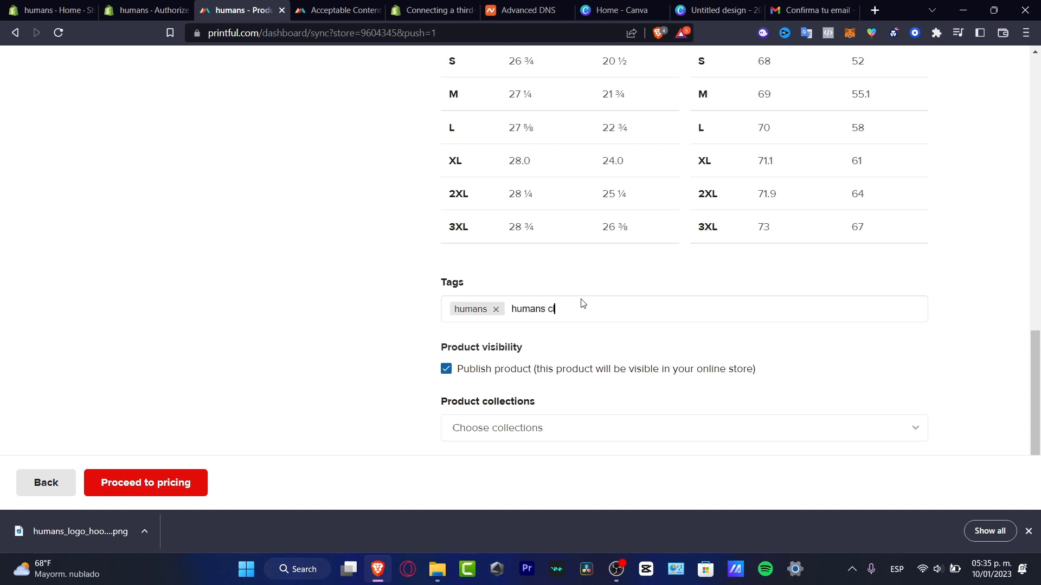
key("Return")
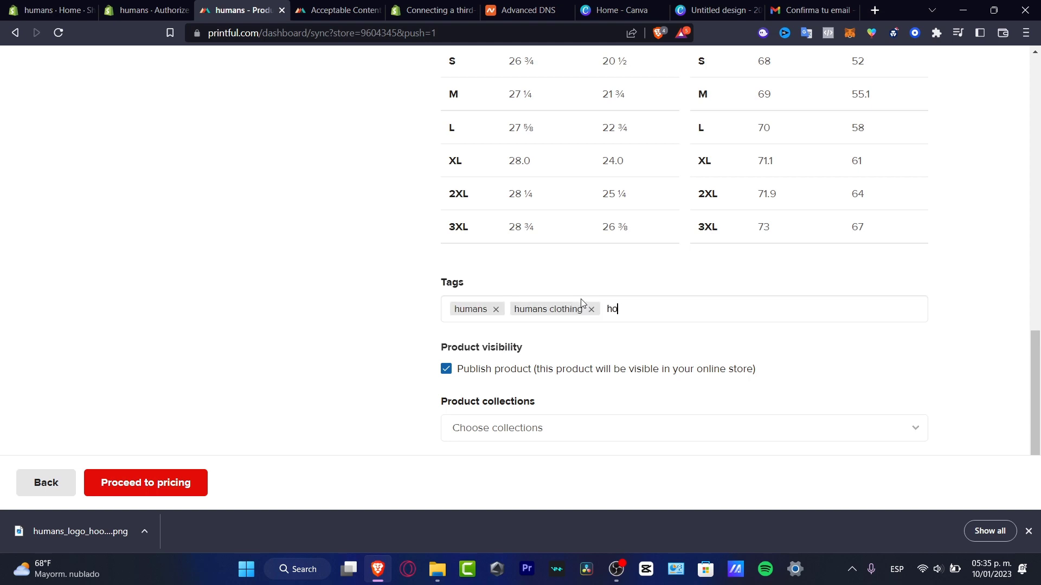
type("hoodie")
key("Return")
type("white ")
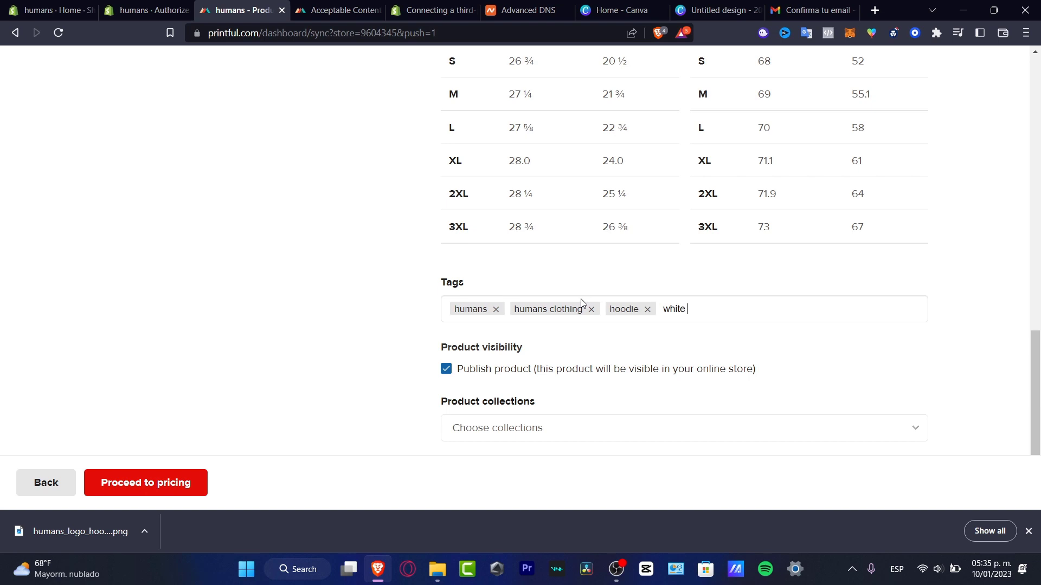
type("hoodie")
key("Return")
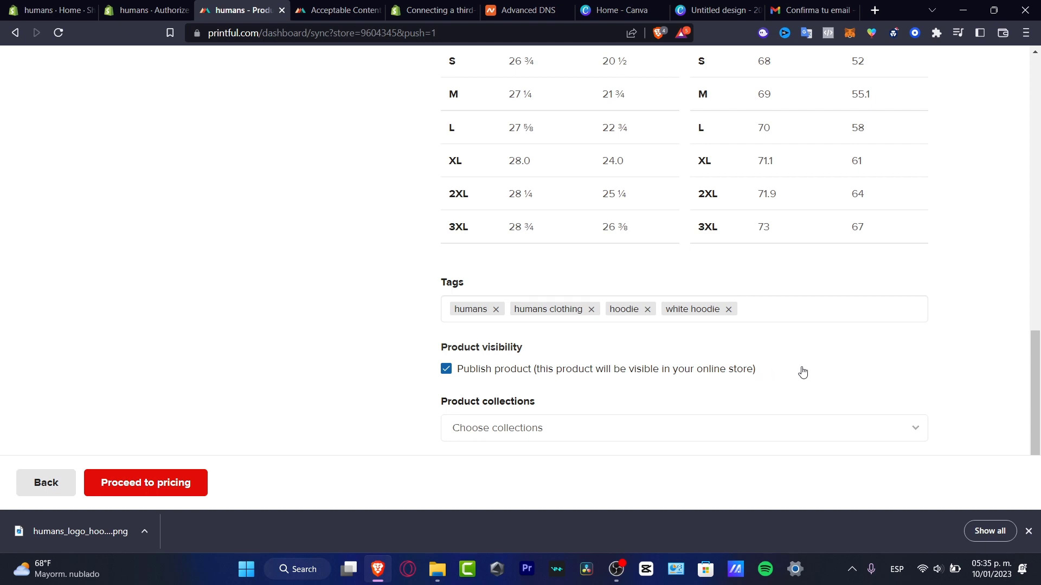
Put the hoodie in the Home page collection and scroll back to the title.
left_click(620, 433)
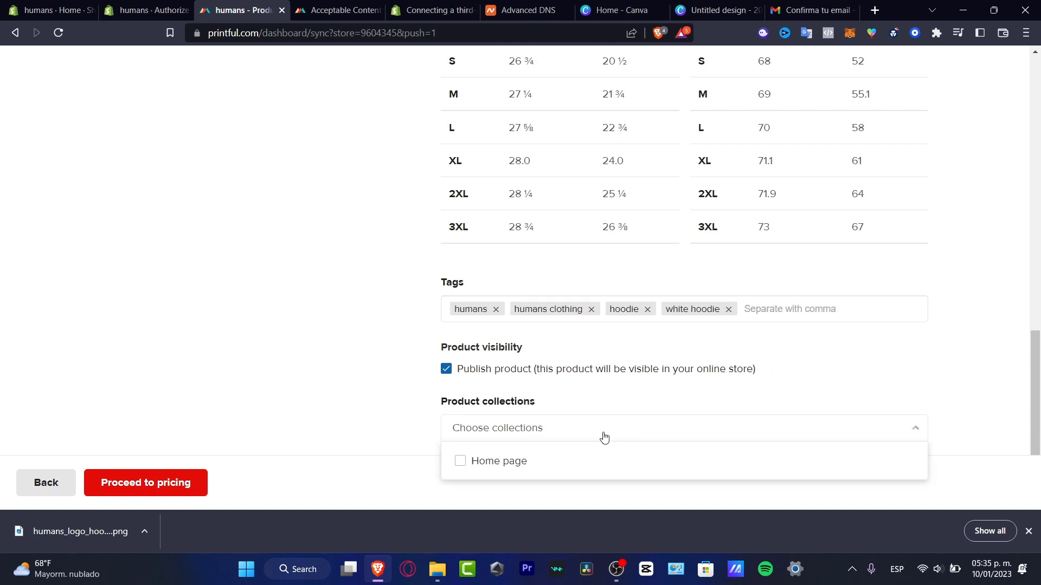
left_click(461, 461)
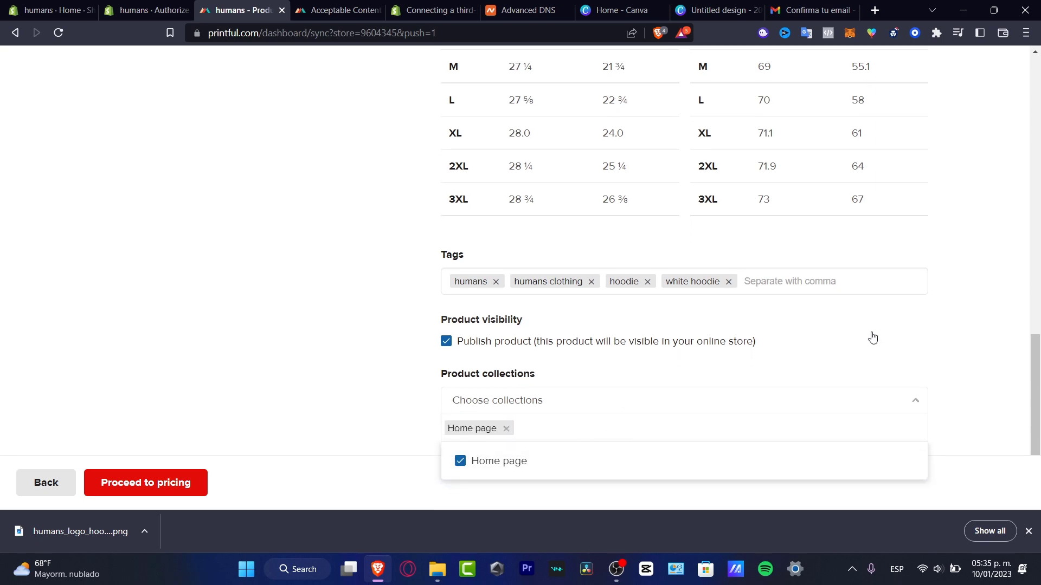
left_click(960, 360)
scroll(962, 366, "up", 7)
scroll(963, 366, "up", 7)
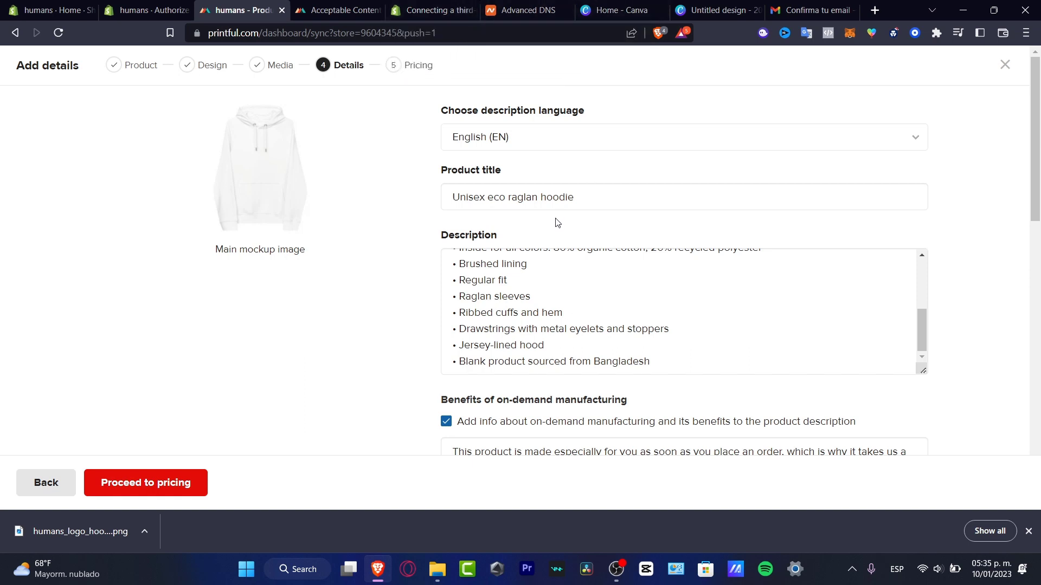
Prefix the title with 'Limited Edition Human's ' and lowercase Unisex to 'unisex'.
left_click(488, 198)
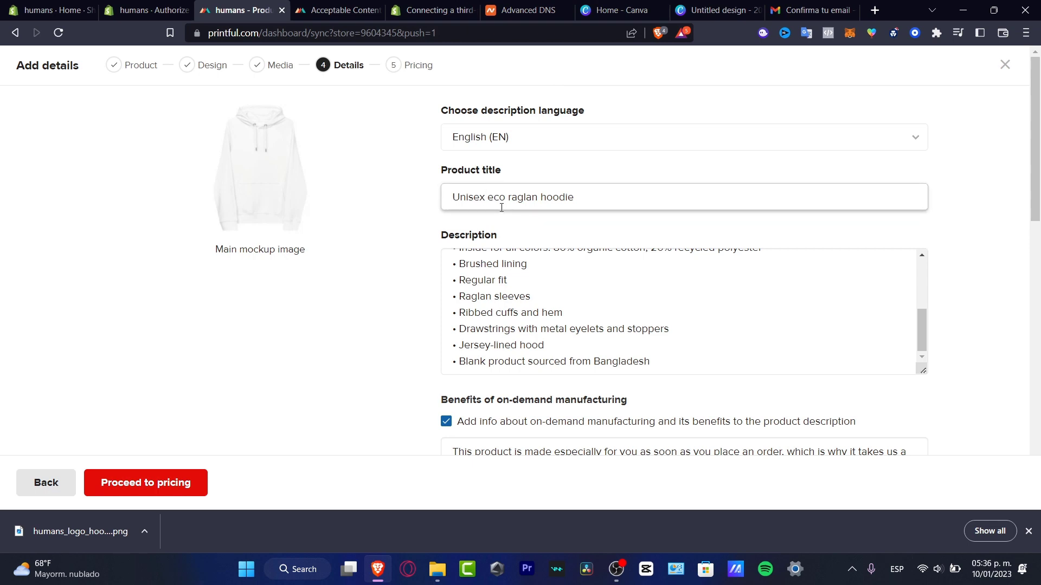
type("Limited Edition ")
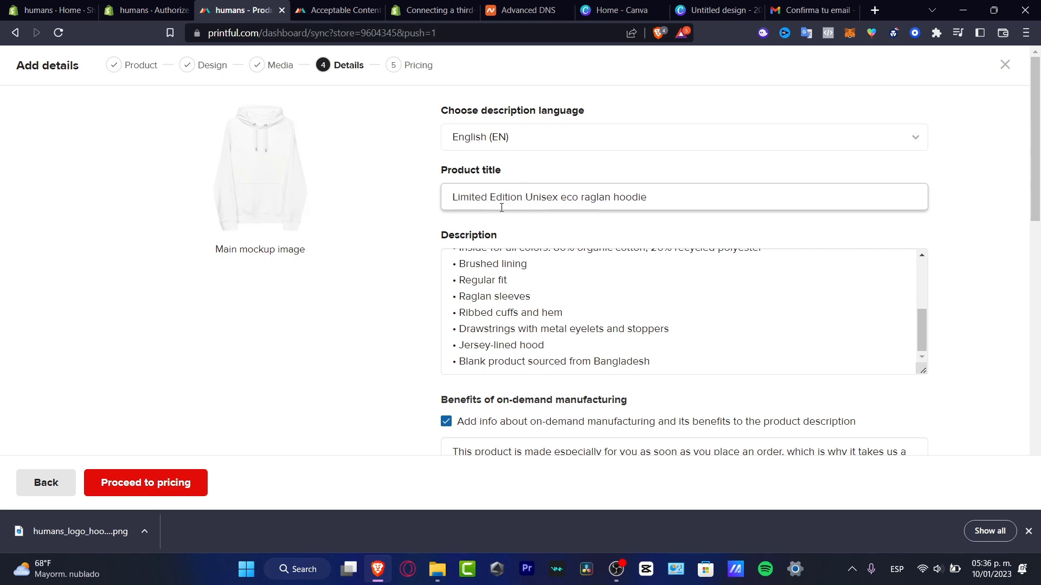
type("HU")
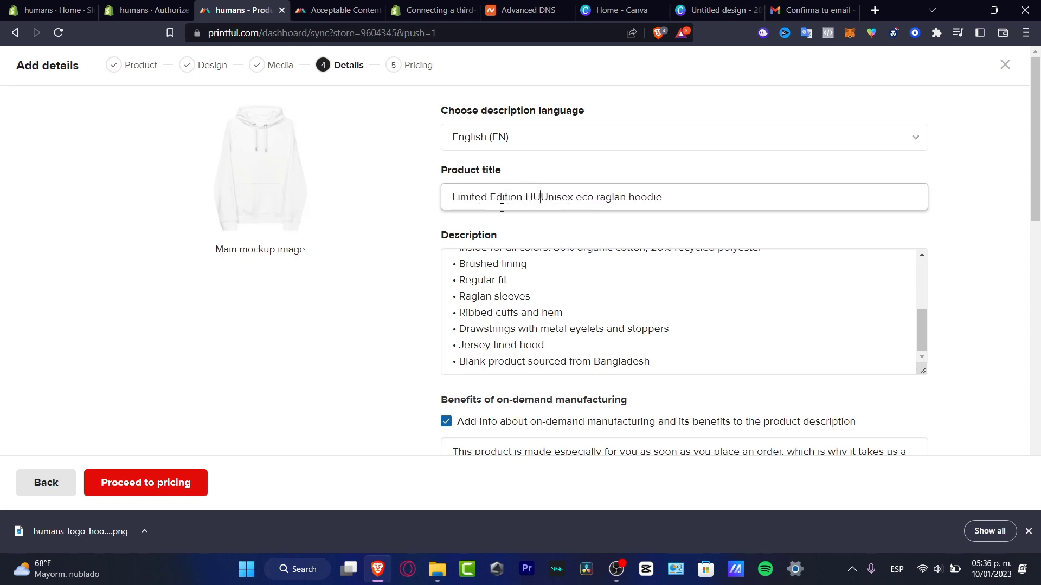
key("BackSpace")
type("uman")
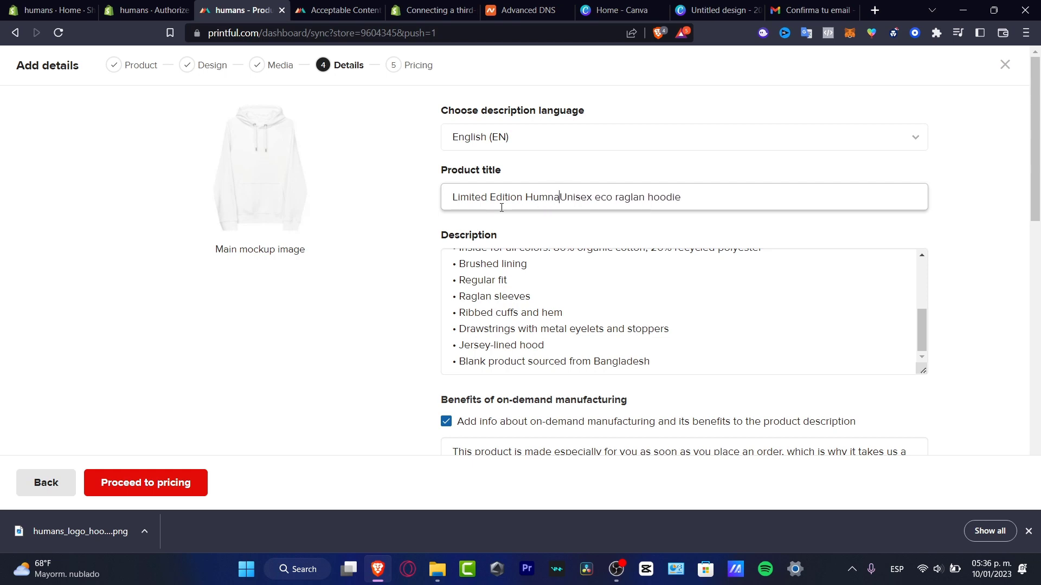
type("'s")
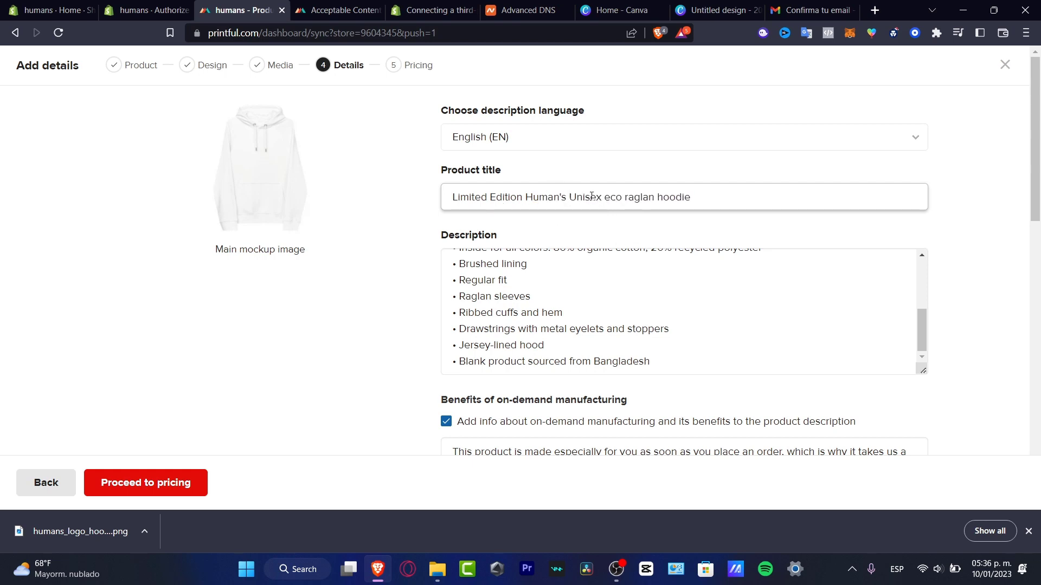
key("BackSpace")
type("u")
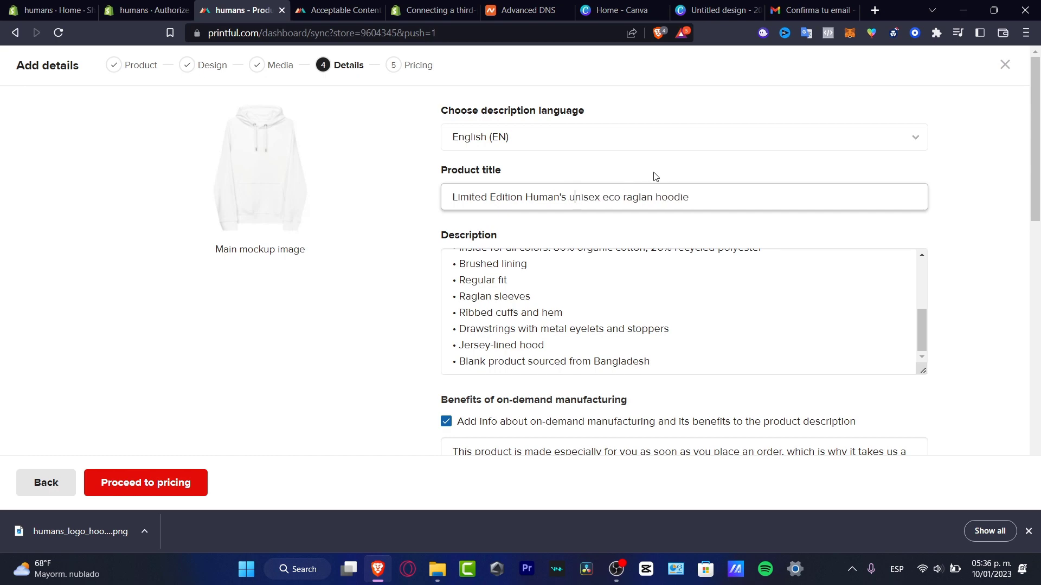
scroll(950, 237, "down", 12)
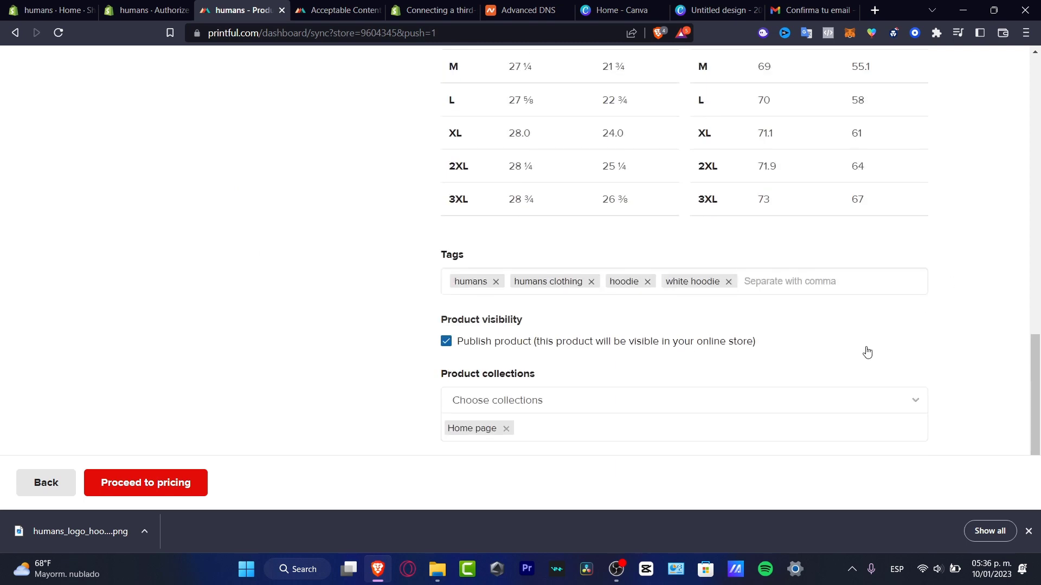
On the pricing step, enable saving the Size guide, Free shipping and Revenue push settings.
left_click(177, 490)
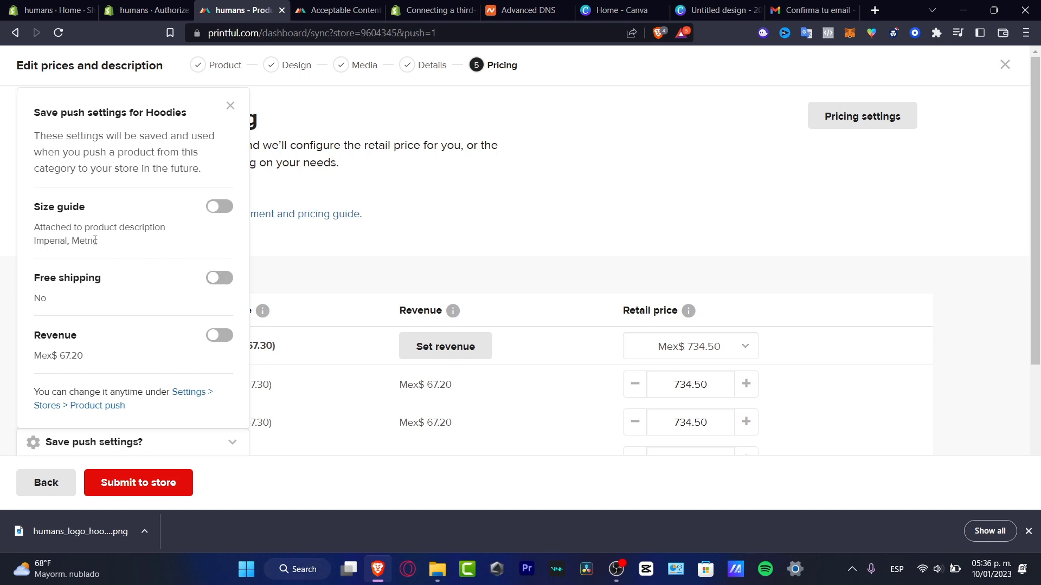
left_click(220, 207)
left_click(232, 281)
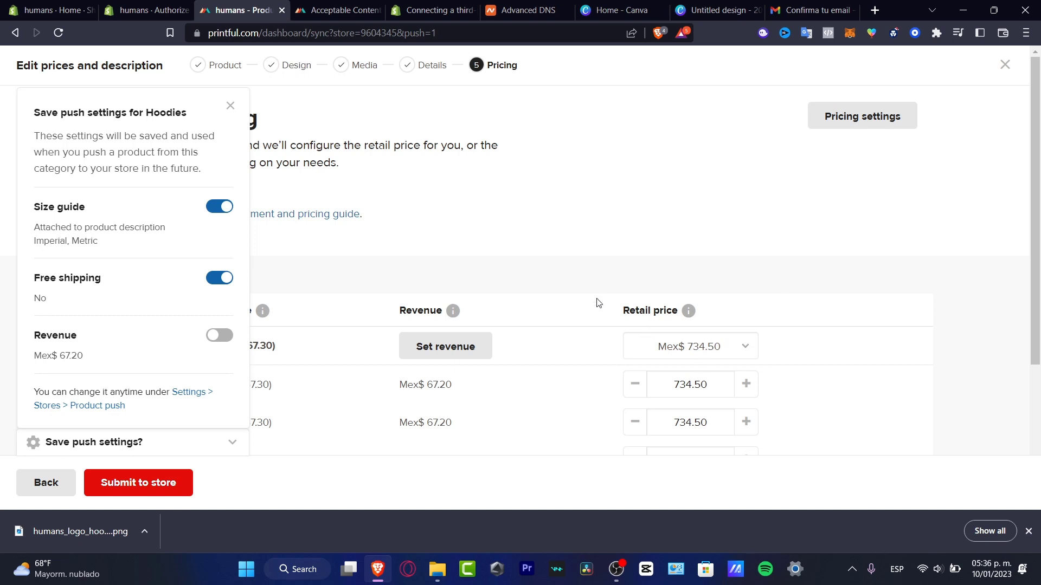
left_click(227, 338)
left_click(231, 106)
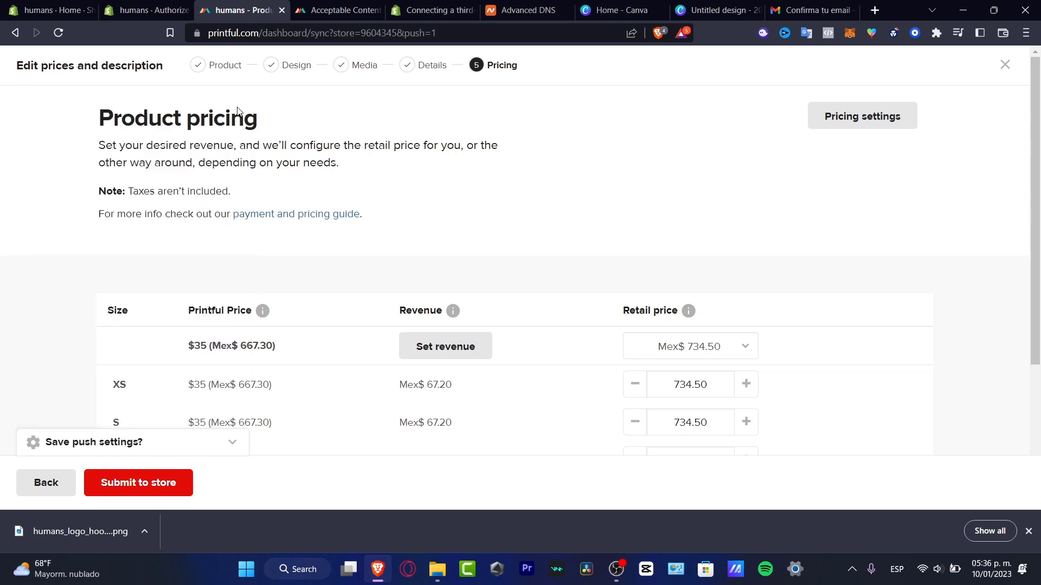
Review the price table, including the $35 base cost, leaving retail prices unchanged.
scroll(704, 226, "down", 4)
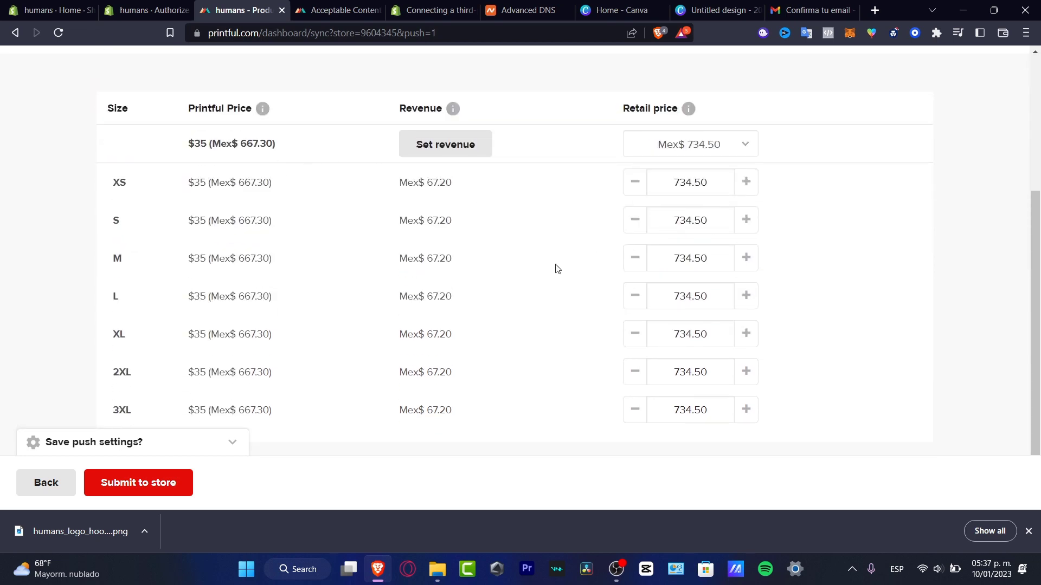
scroll(548, 286, "up", 3)
scroll(544, 295, "down", 3)
left_click_drag(198, 108, 255, 109)
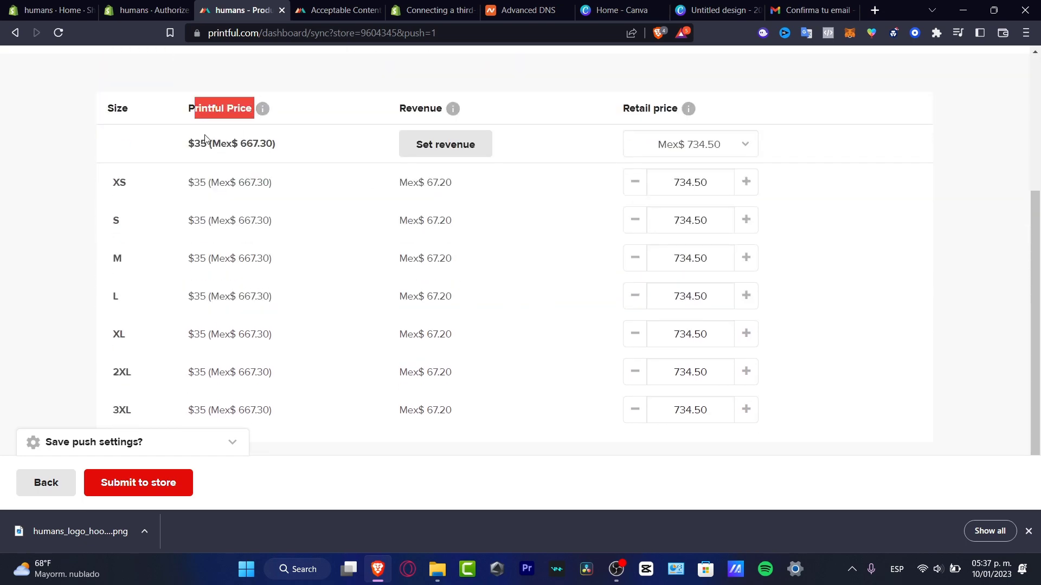
left_click_drag(207, 144, 196, 144)
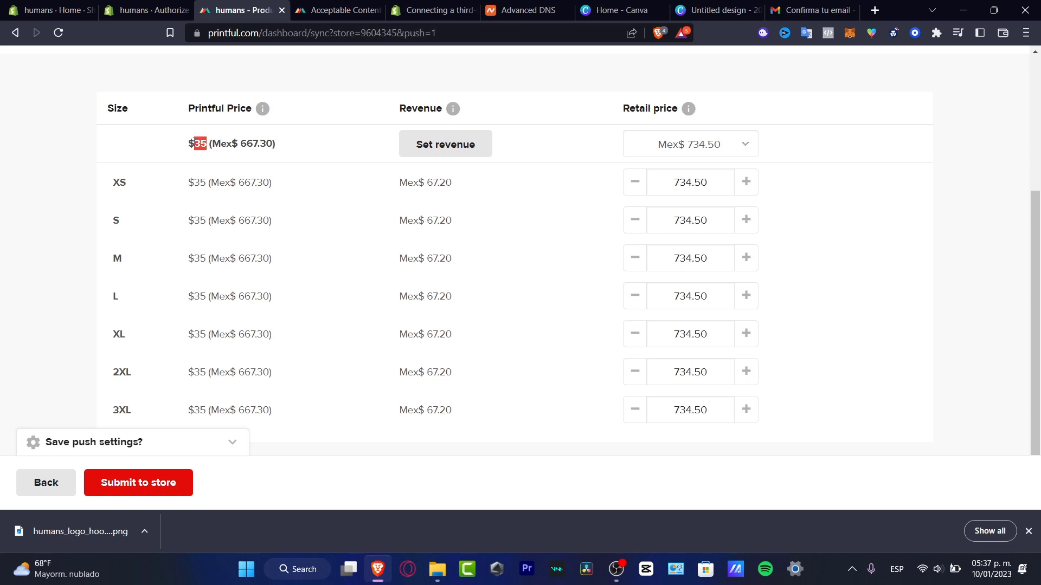
mouse_move(450, 111)
mouse_move(691, 115)
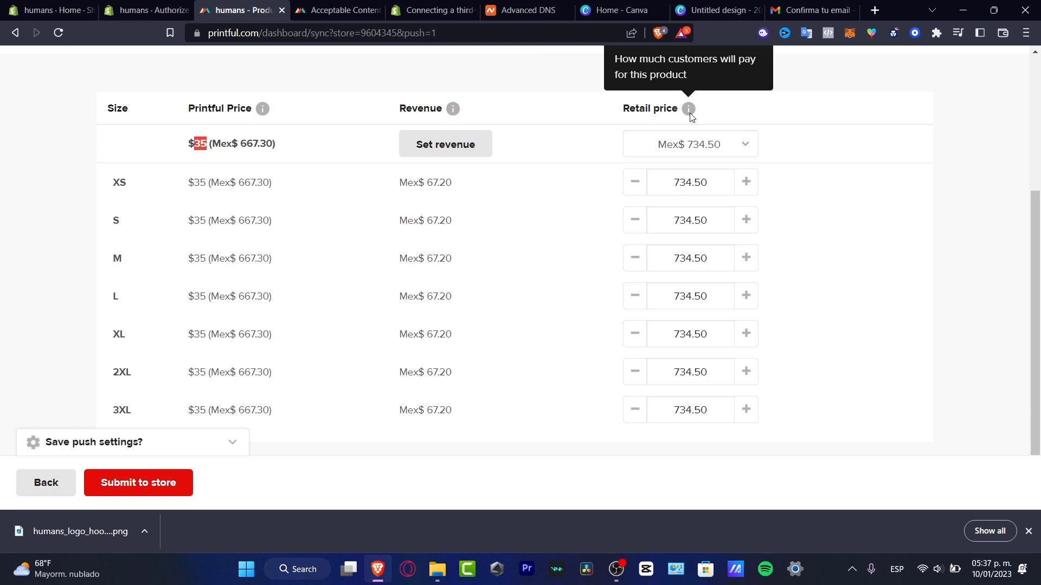
left_click(747, 146)
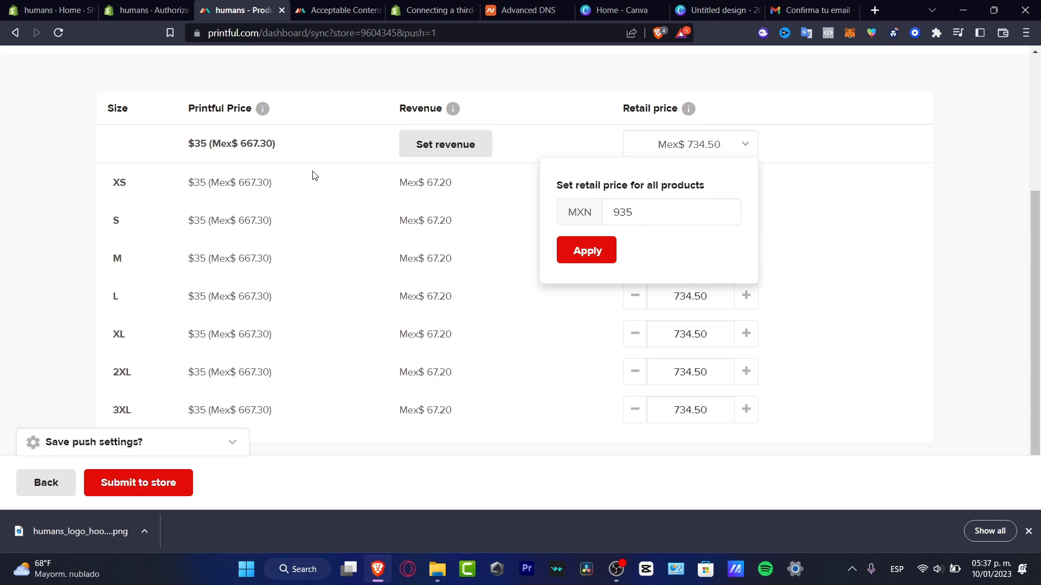
left_click(939, 271)
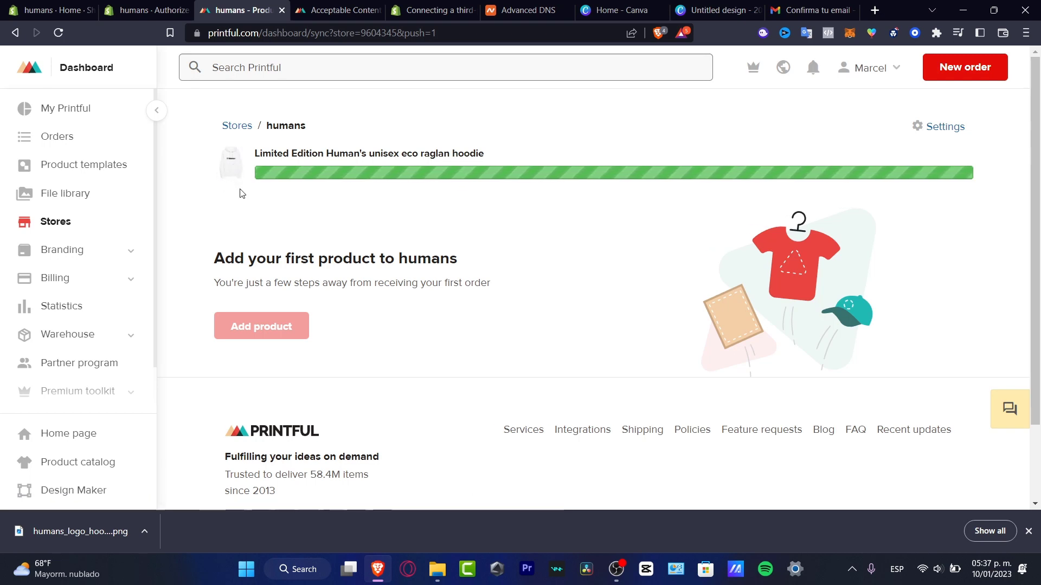
Close the Authorize Printful tab and open Shopify Products to see the Limited Edition hoodie Active.
left_click(59, 13)
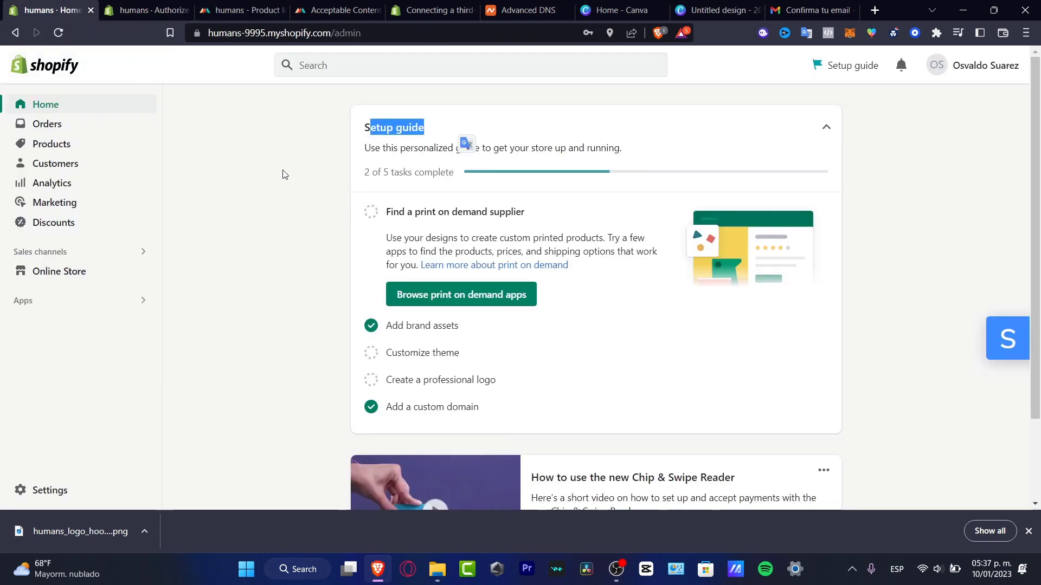
left_click(282, 174)
left_click(57, 35)
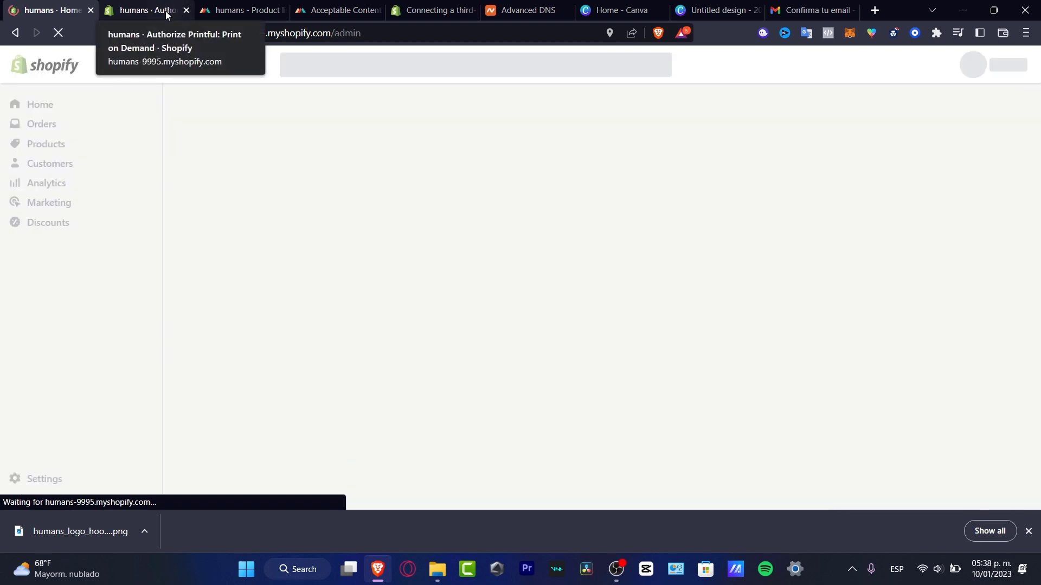
left_click(166, 14)
left_click(186, 9)
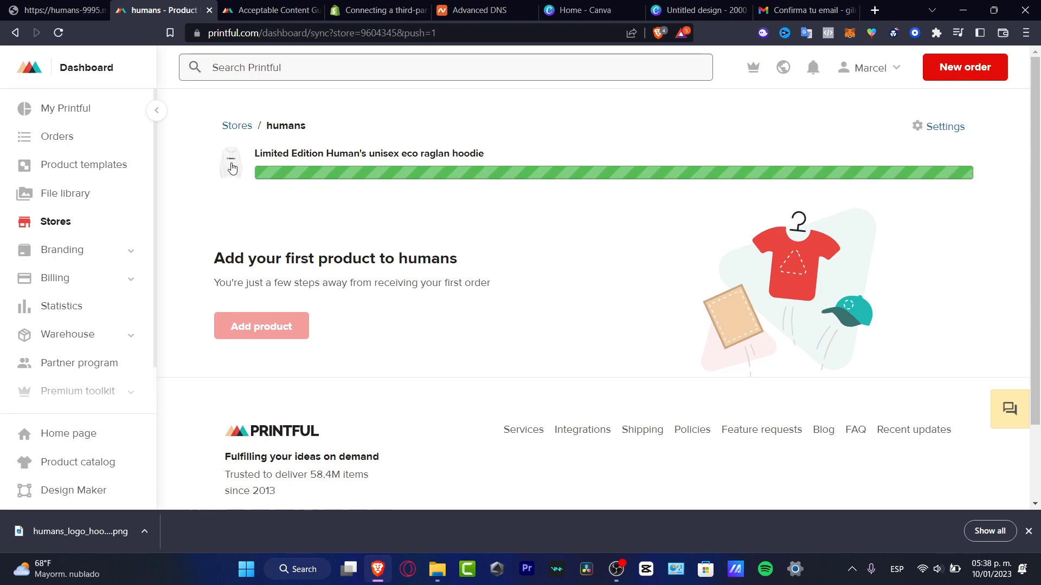
left_click(73, 11)
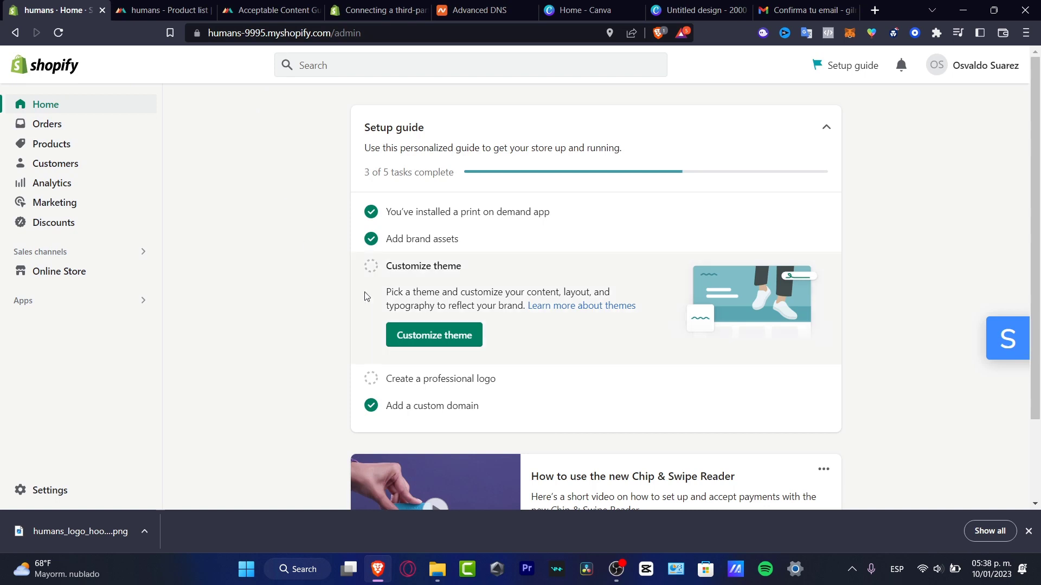
left_click(73, 149)
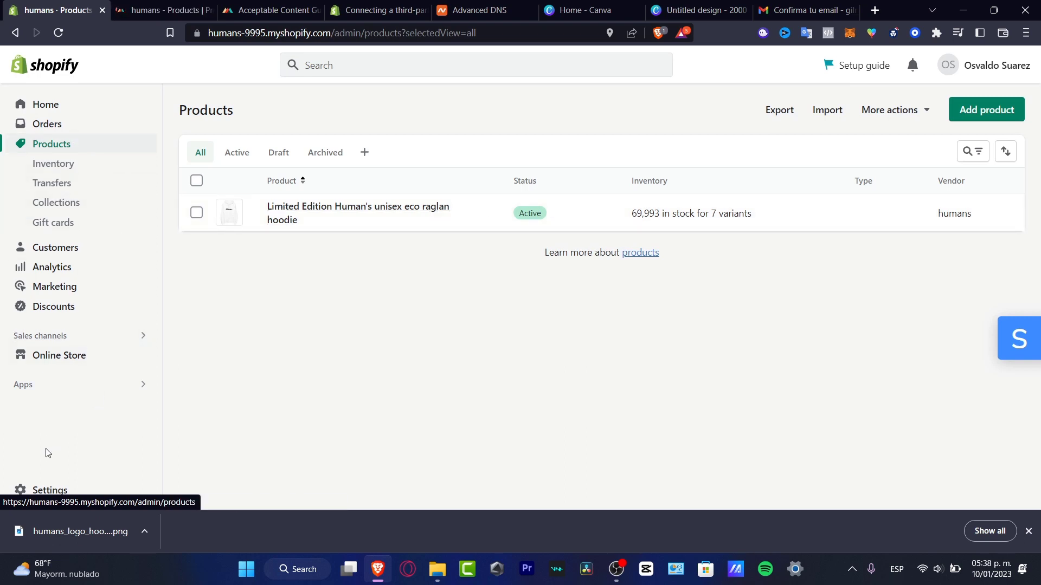
left_click(65, 492)
scroll(216, 401, "down", 5)
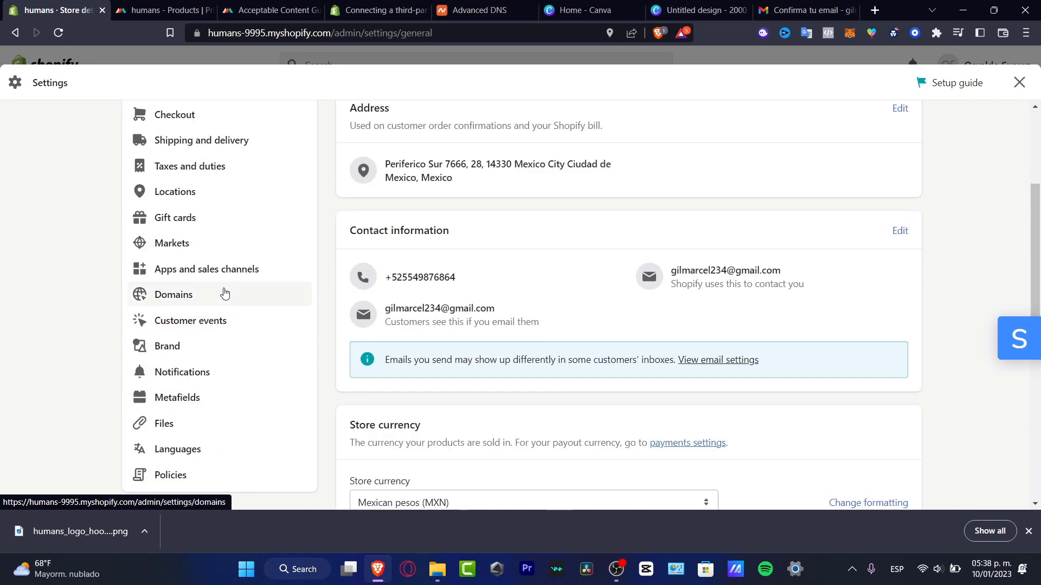
scroll(238, 179, "up", 4)
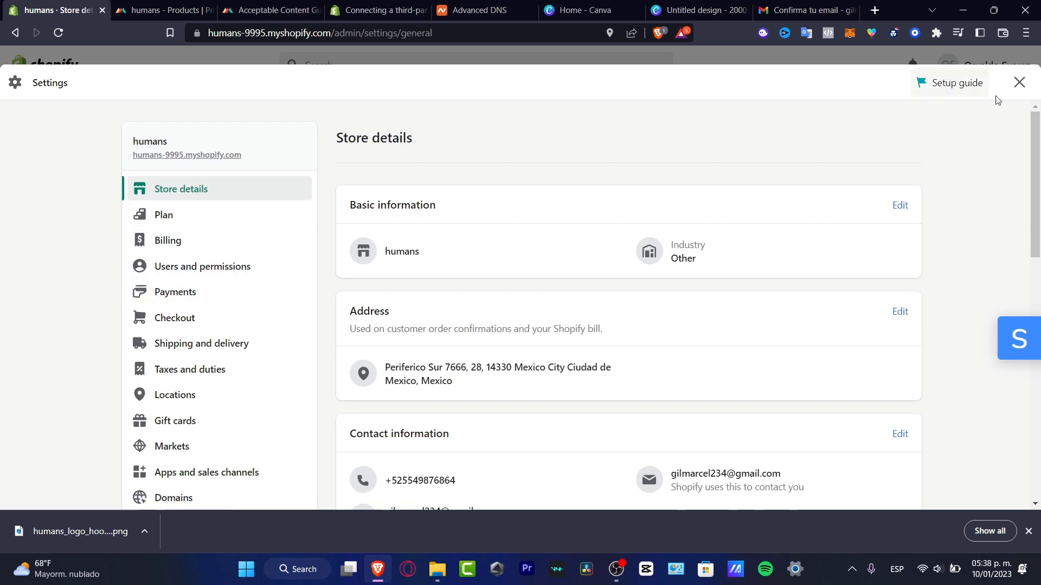
left_click(1019, 83)
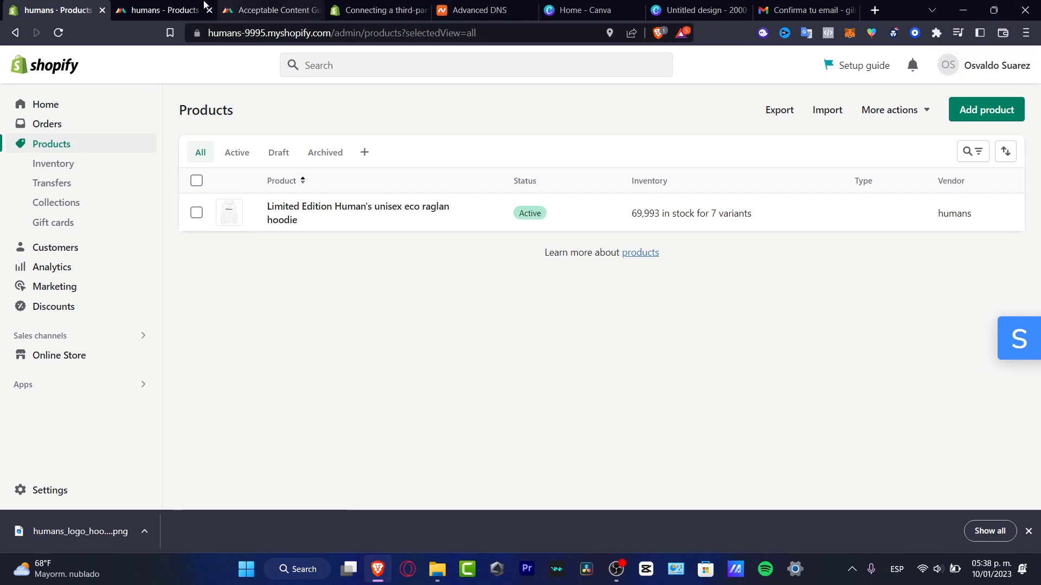
left_click(177, 7)
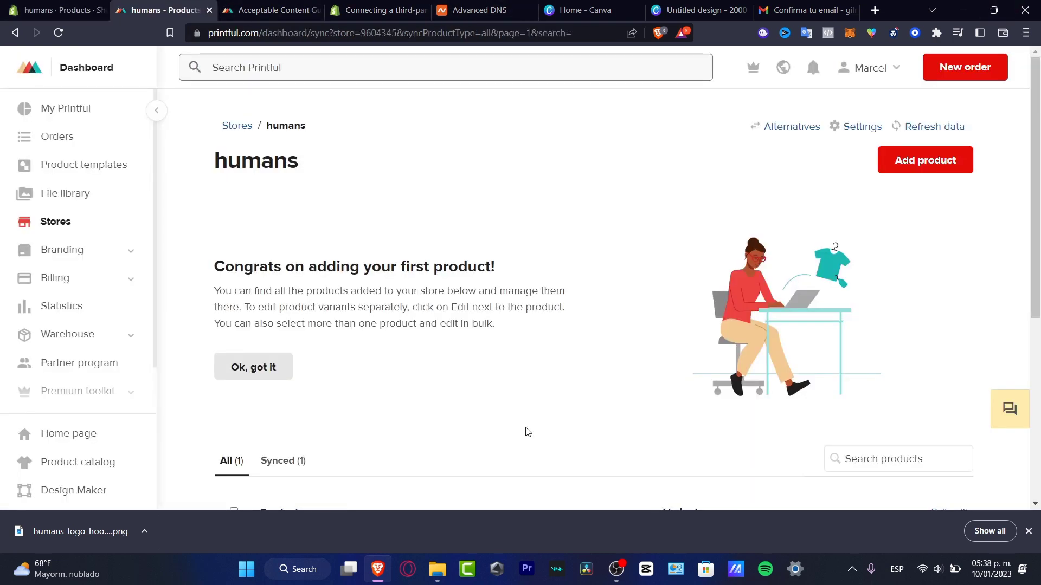
left_click(1029, 530)
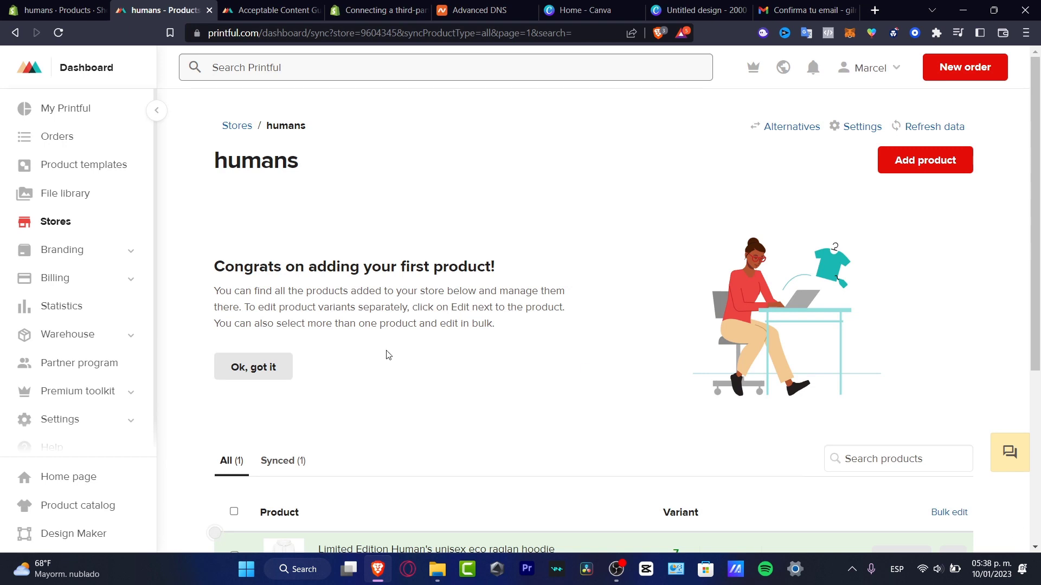
left_click(275, 367)
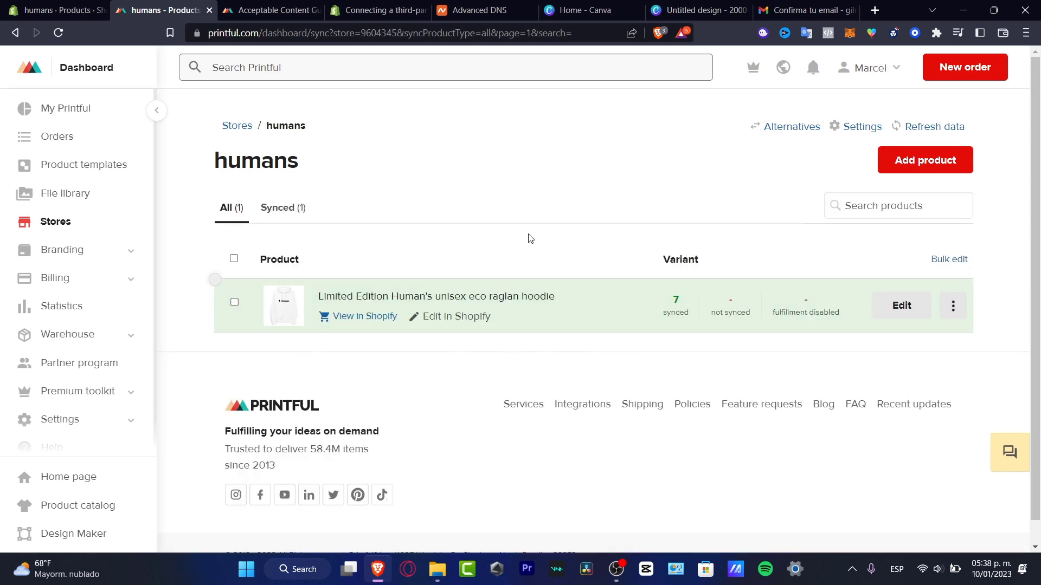
left_click(68, 14)
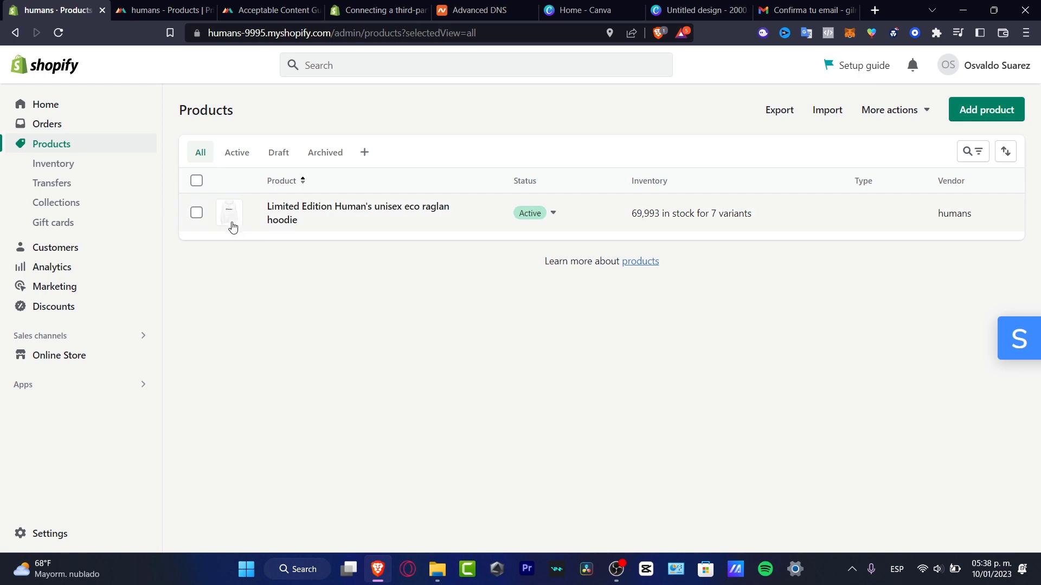
Open Online Store themes and customize the current Dawn theme.
left_click(85, 358)
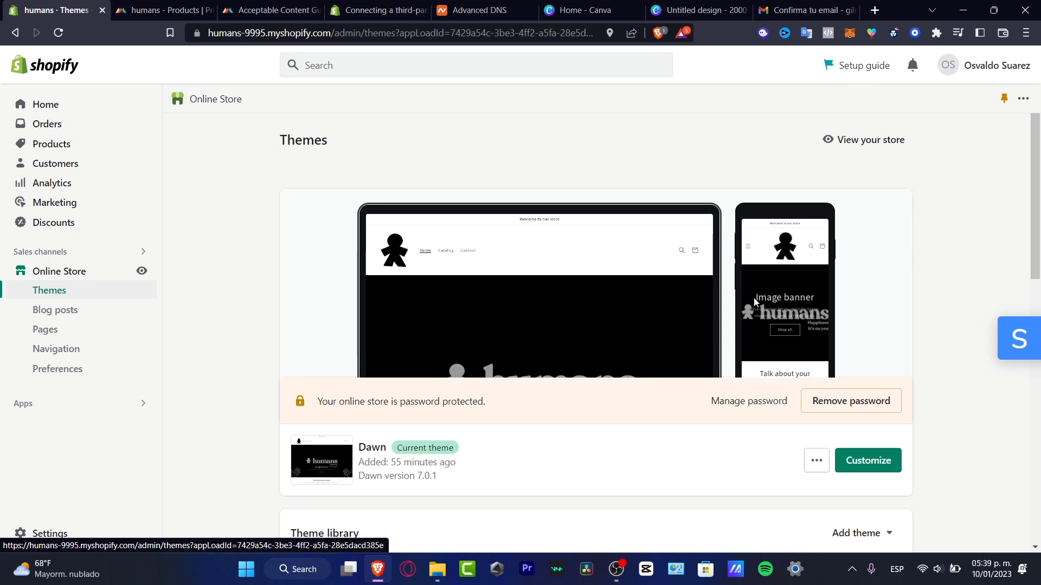
left_click(865, 470)
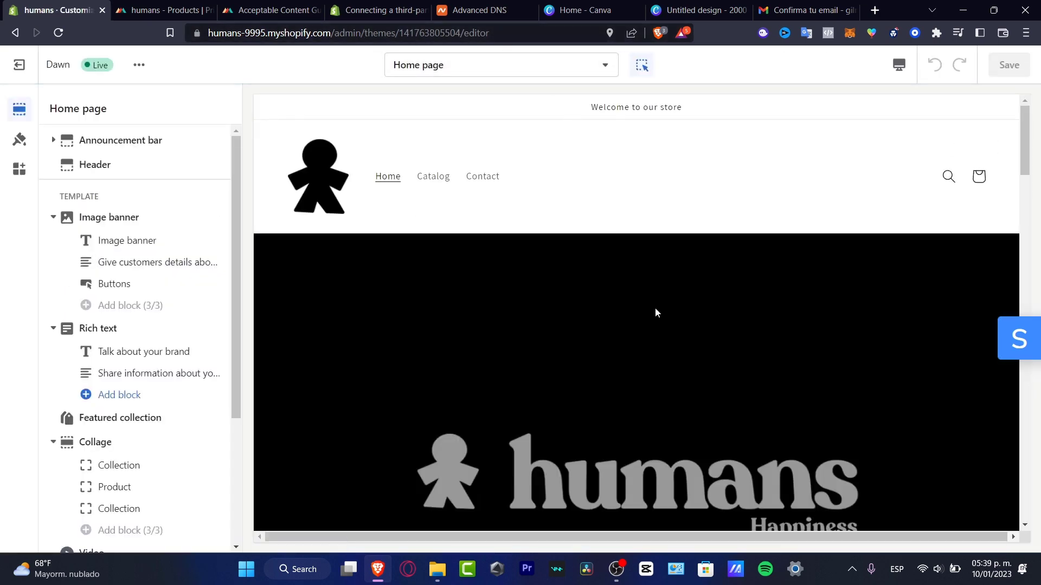
Locate and select the humans Image banner section on the Dawn home page.
scroll(658, 246, "down", 3)
scroll(658, 247, "down", 4)
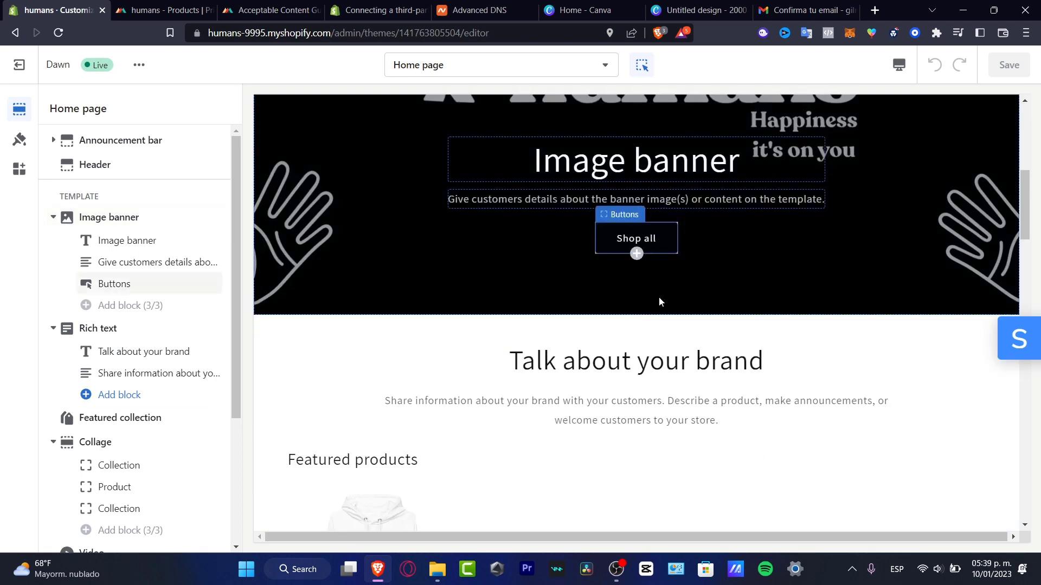
scroll(676, 316, "up", 7)
scroll(675, 322, "down", 3)
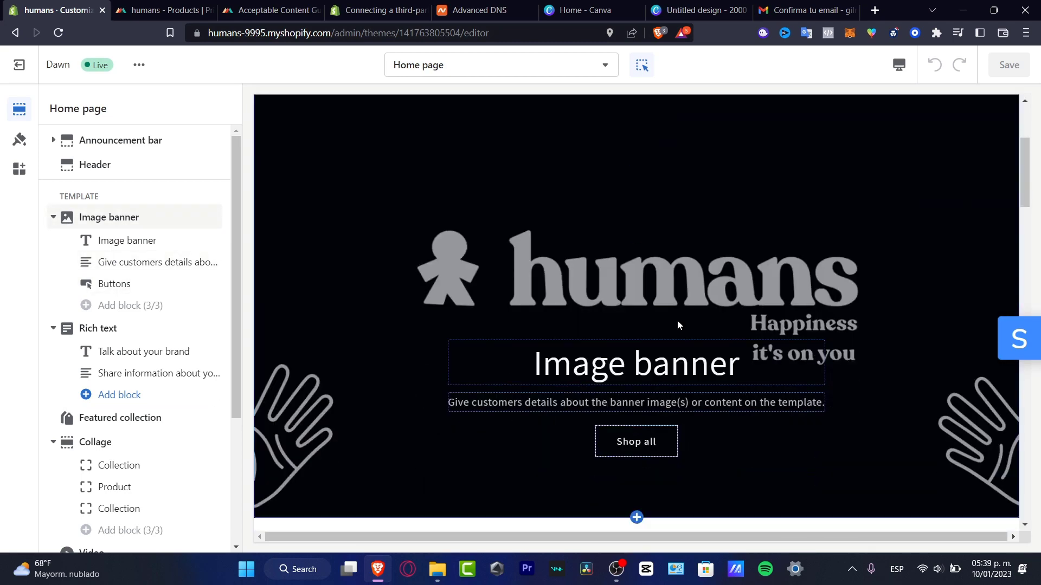
left_click(701, 352)
scroll(676, 361, "up", 1)
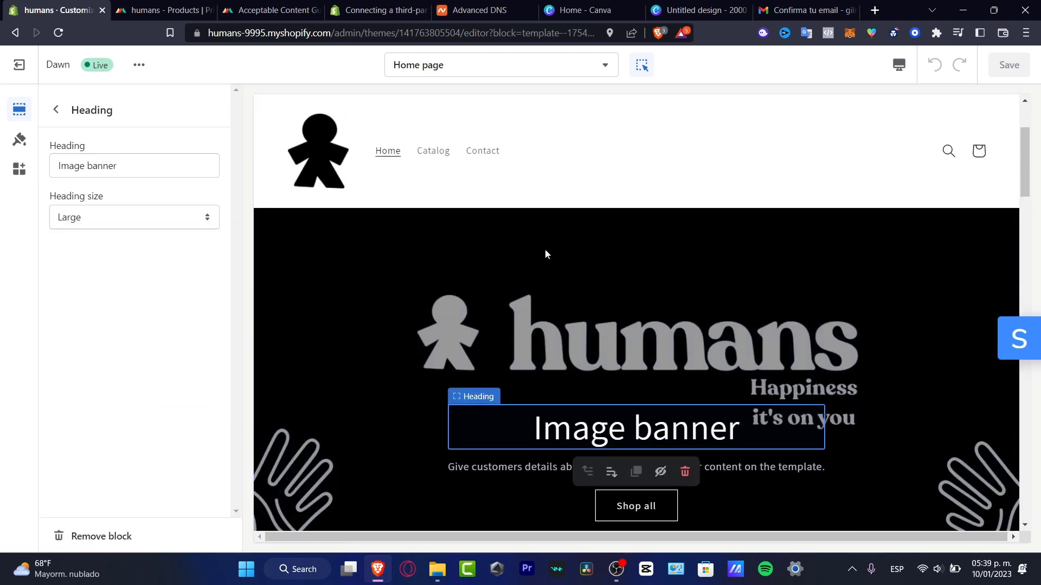
left_click(729, 370)
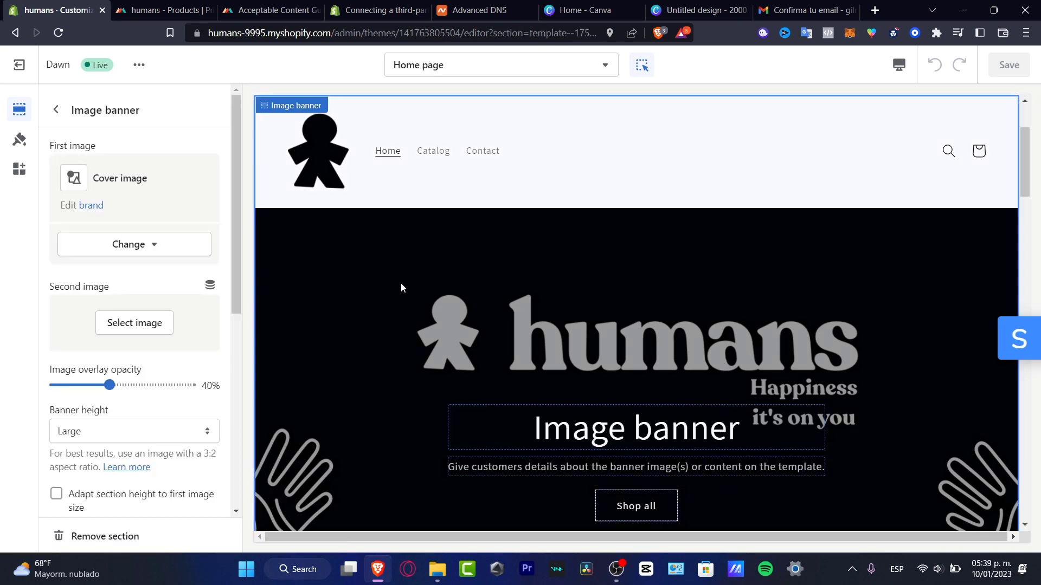
scroll(336, 254, "down", 7)
scroll(414, 318, "up", 4)
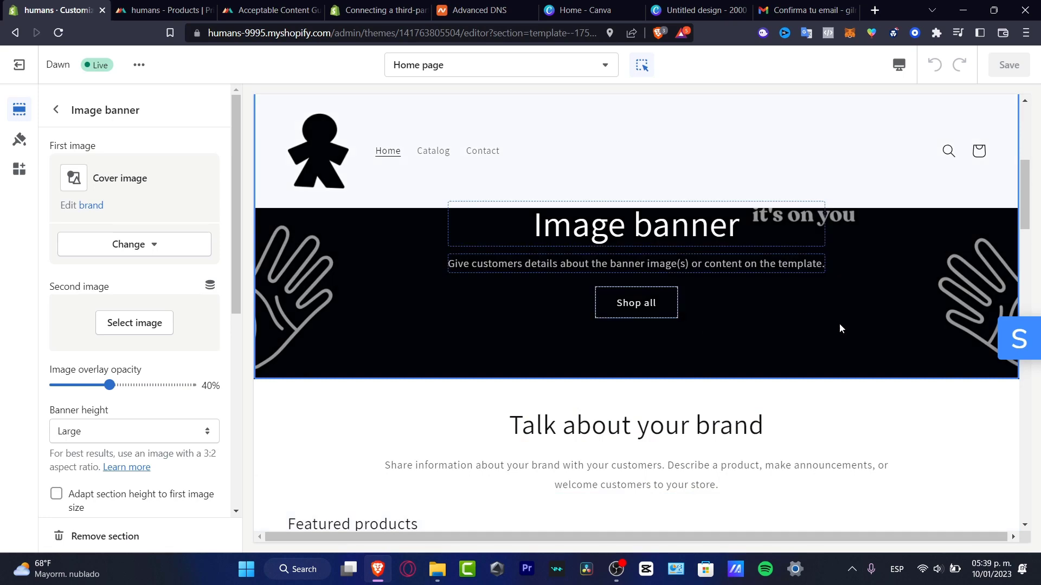
scroll(839, 327, "down", 1)
scroll(836, 351, "down", 2)
Reselect Image banner from the home page section list and remove the section.
left_click(56, 110)
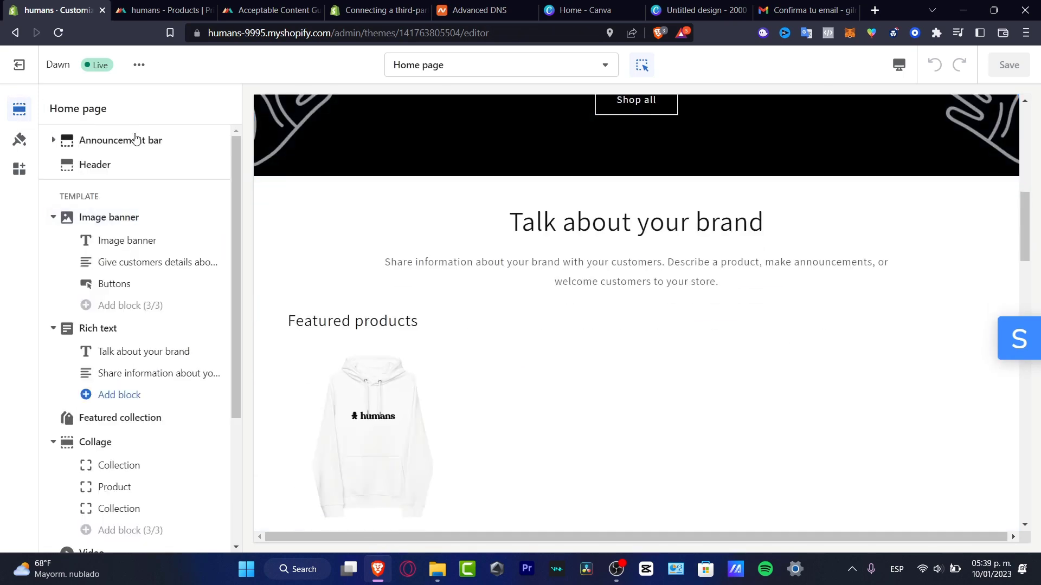
scroll(417, 271, "up", 7)
left_click(348, 249)
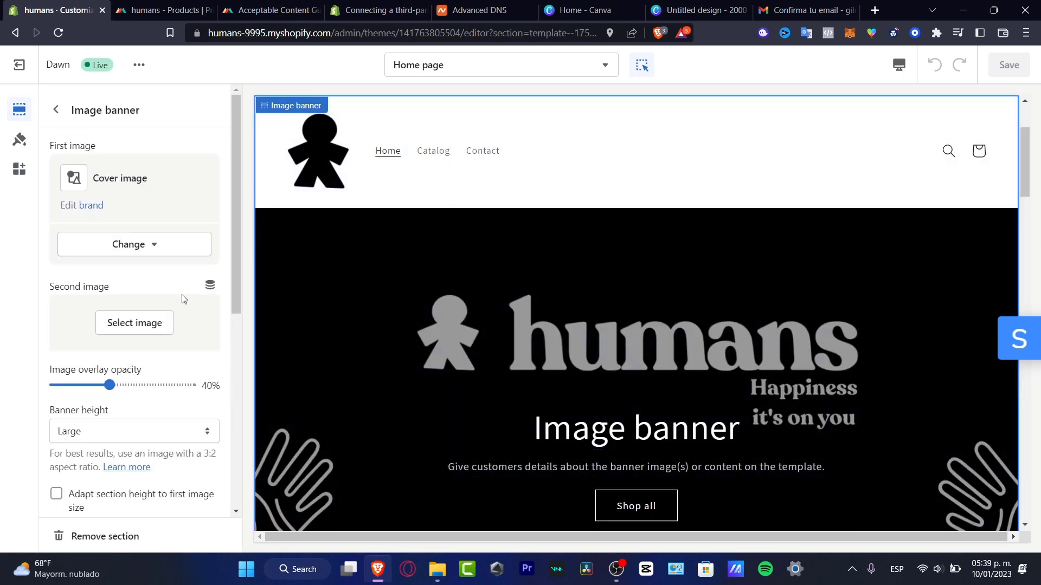
left_click(142, 536)
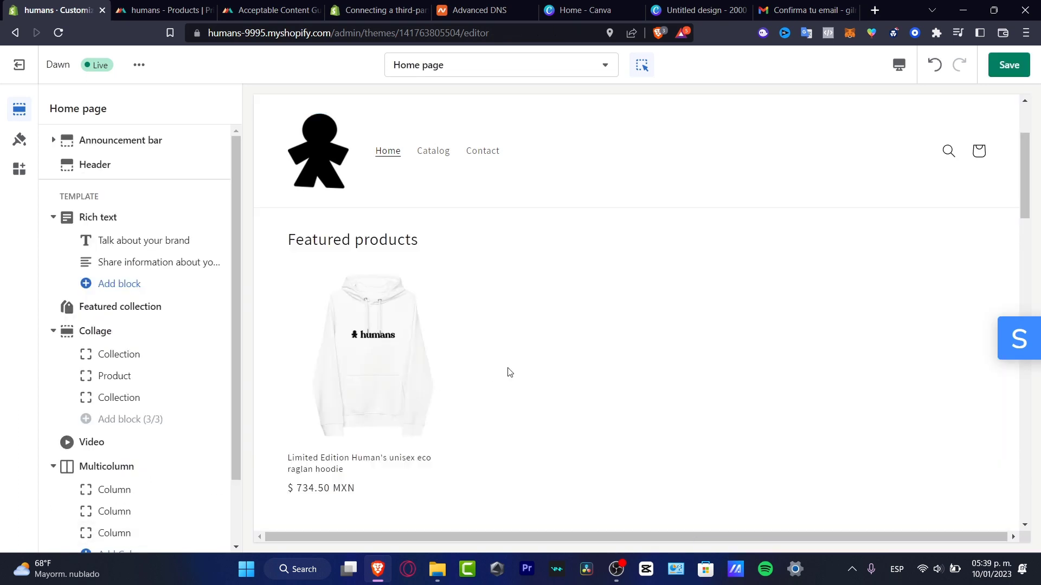
scroll(547, 381, "down", 3)
scroll(549, 383, "up", 3)
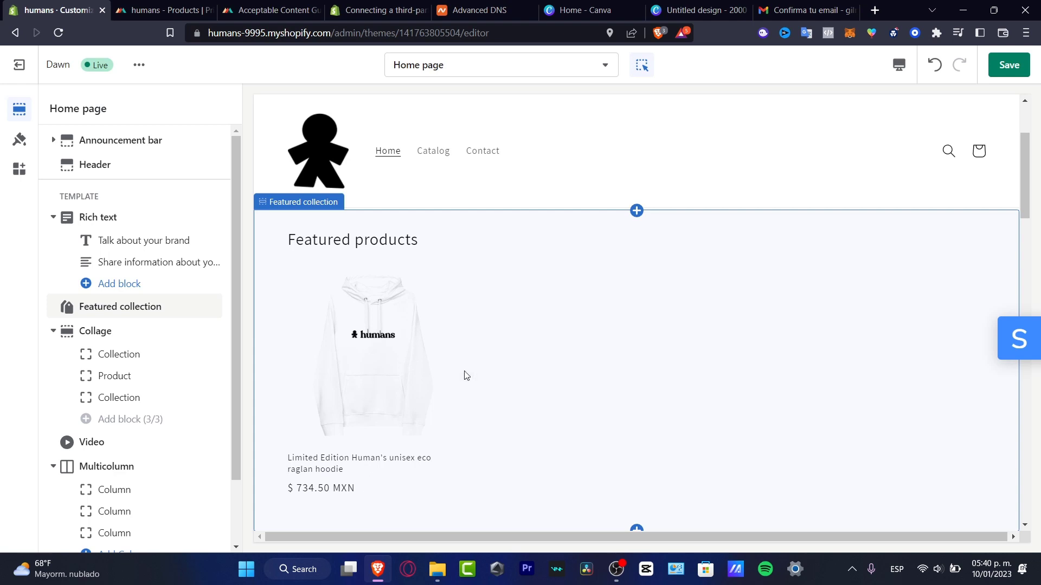
Set the collage's Collection block to the Home page collection.
scroll(656, 376, "down", 8)
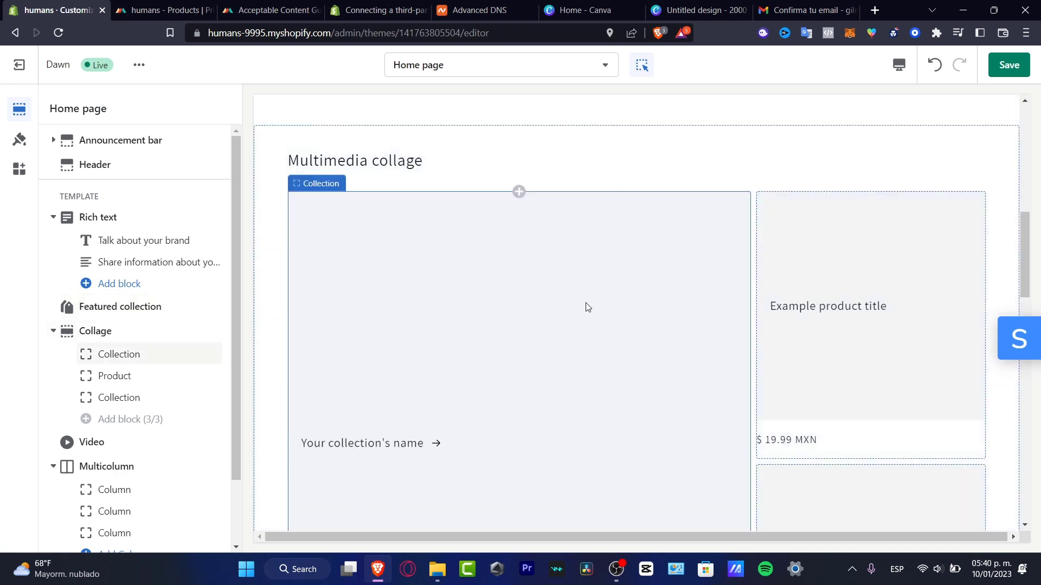
left_click(587, 307)
scroll(632, 350, "up", 3)
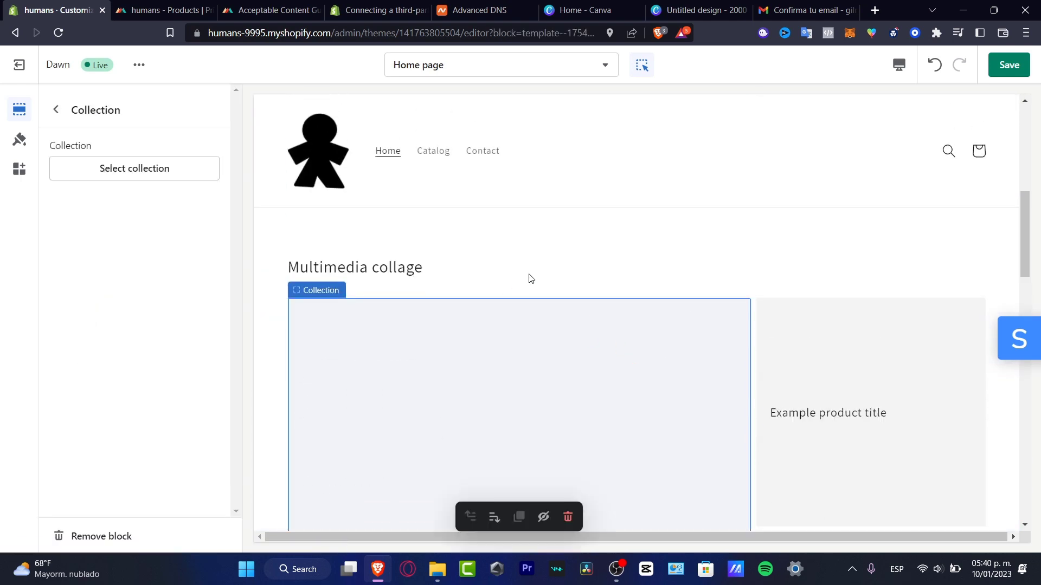
left_click(548, 277)
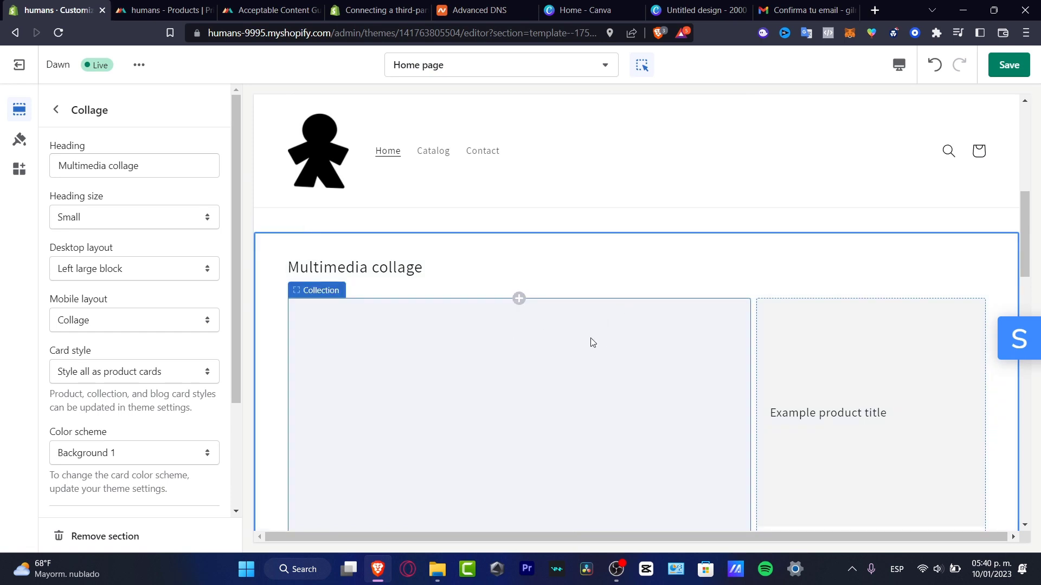
left_click(508, 358)
left_click(187, 172)
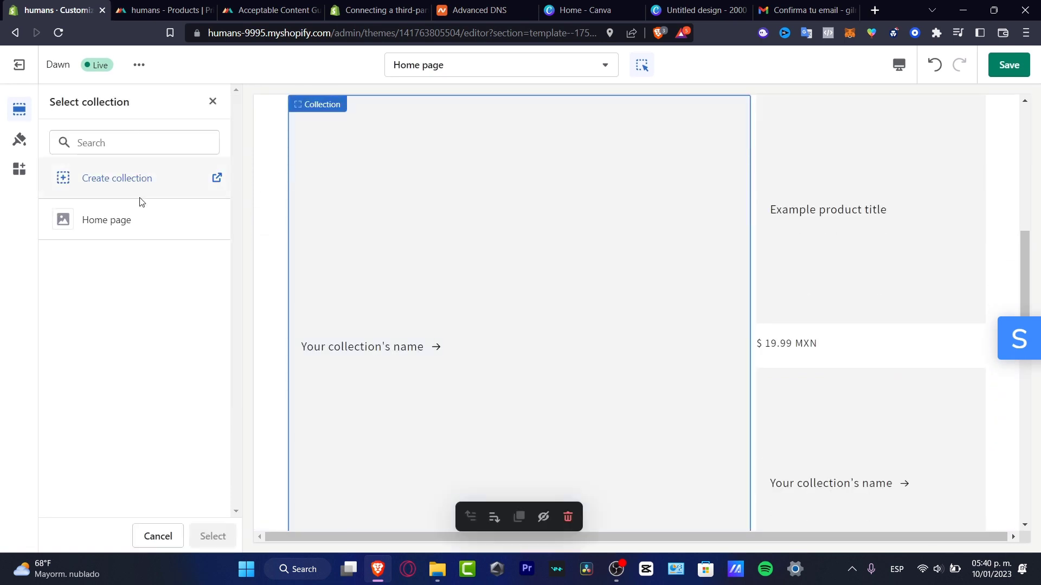
left_click(135, 220)
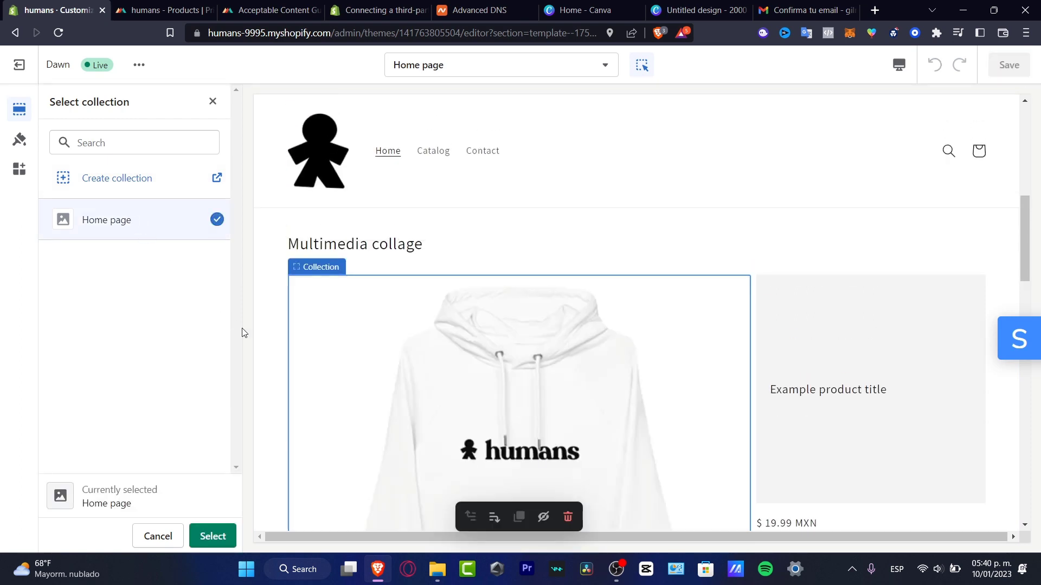
left_click(214, 536)
Remove the Video section from the home page.
scroll(658, 388, "down", 4)
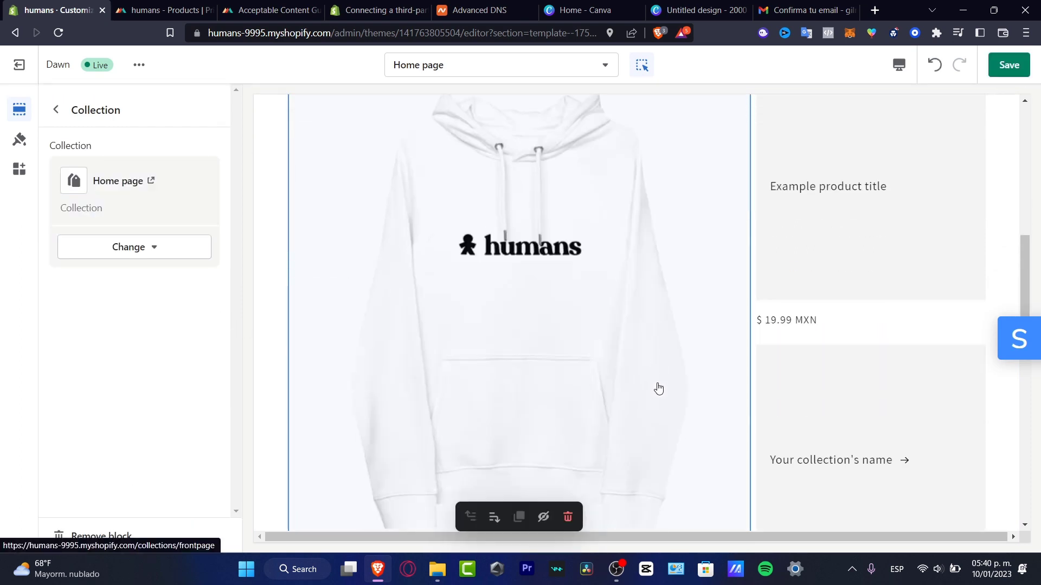
scroll(677, 386, "down", 10)
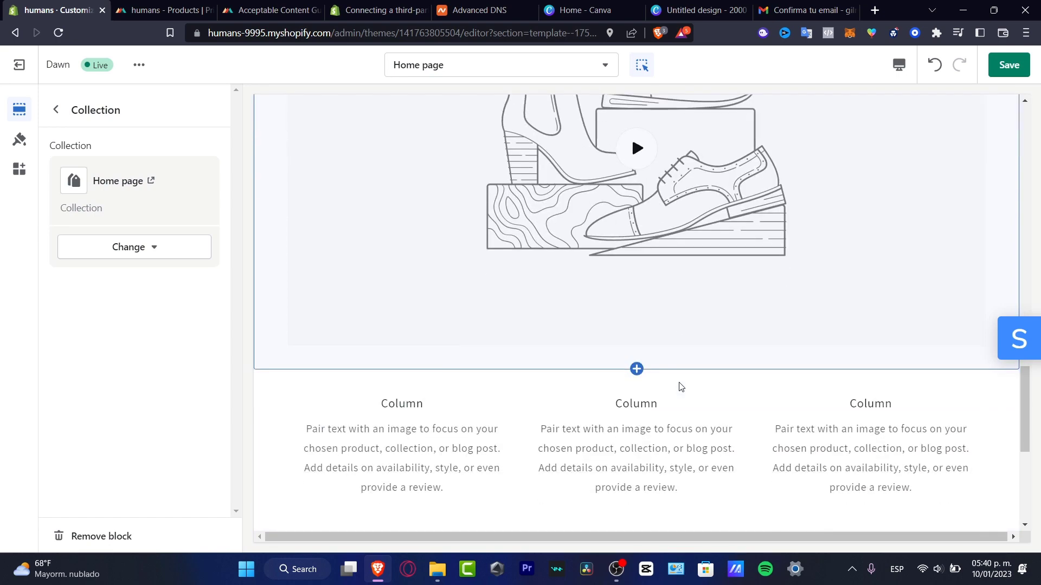
scroll(681, 387, "down", 6)
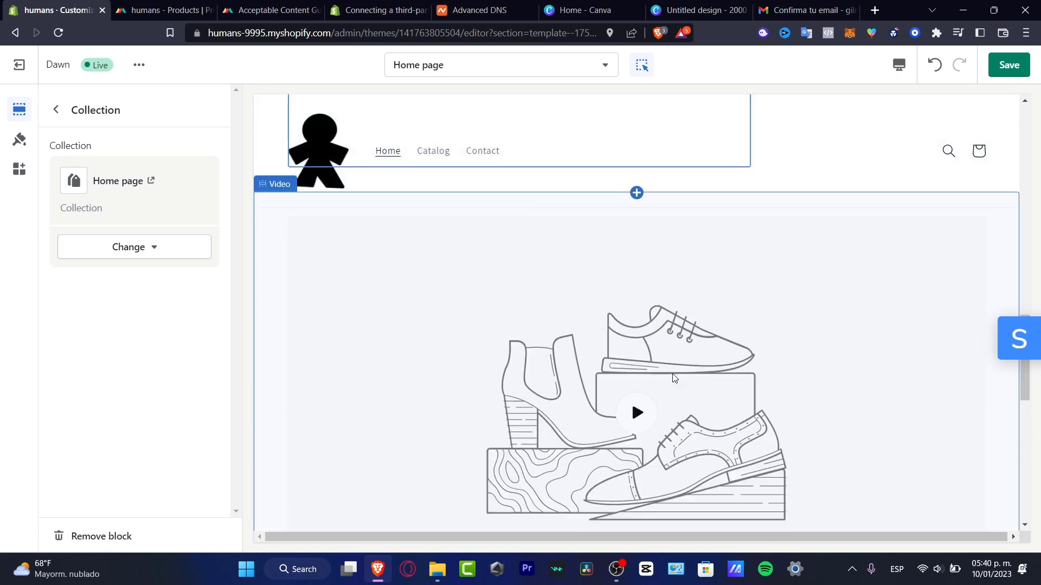
left_click(485, 251)
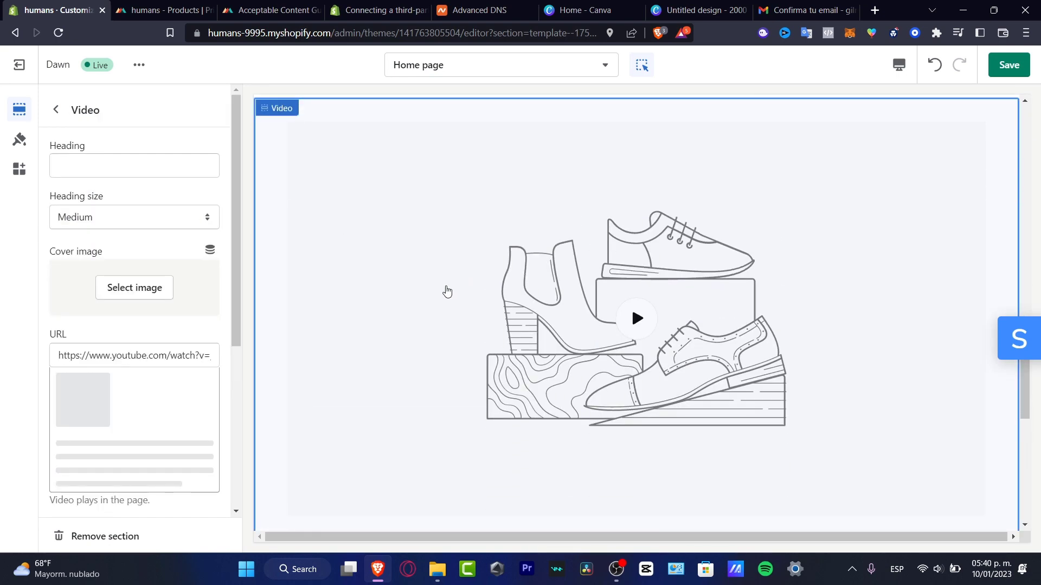
scroll(215, 336, "down", 3)
scroll(215, 343, "down", 3)
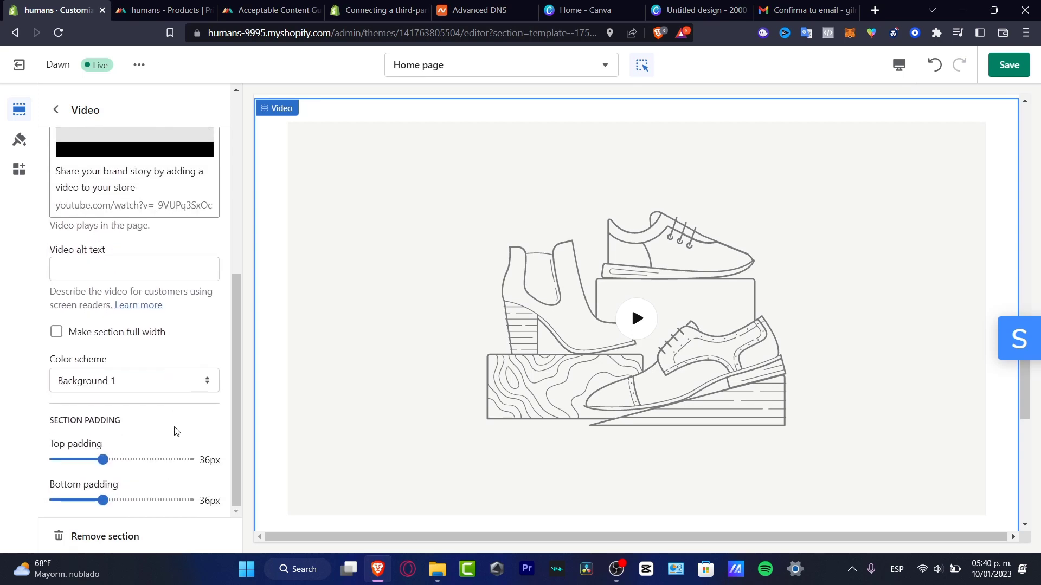
left_click(123, 533)
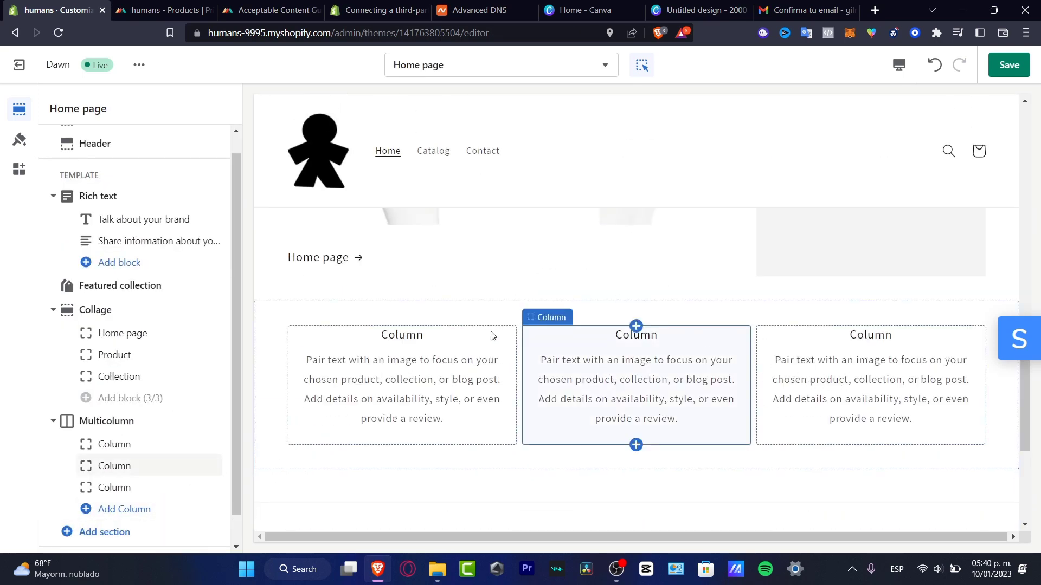
Select the three-column Multicolumn section and delete it, leaving Collage above the footer.
left_click(417, 336)
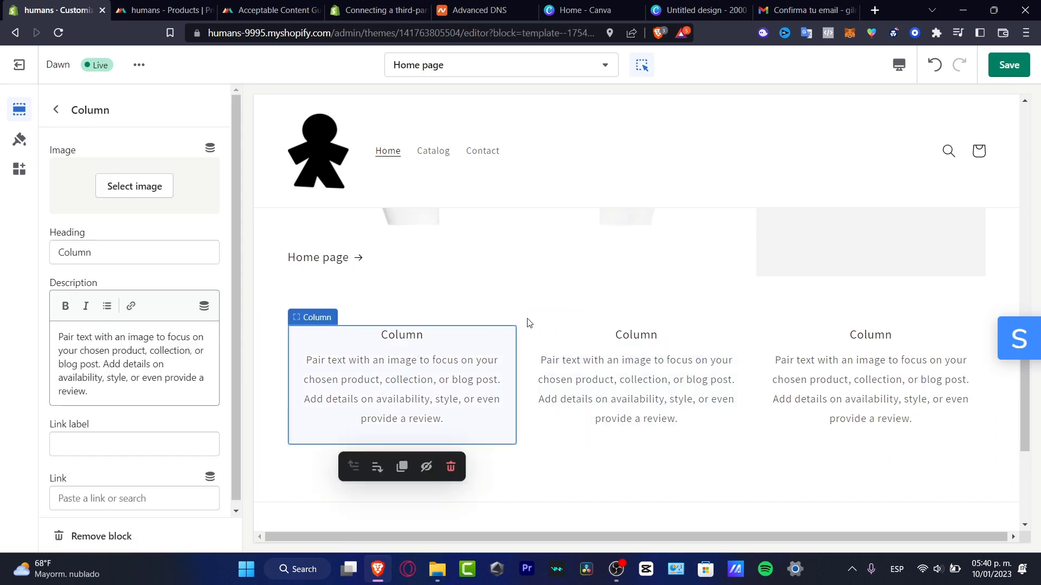
left_click(528, 321)
scroll(150, 530, "down", 5)
left_click(149, 537)
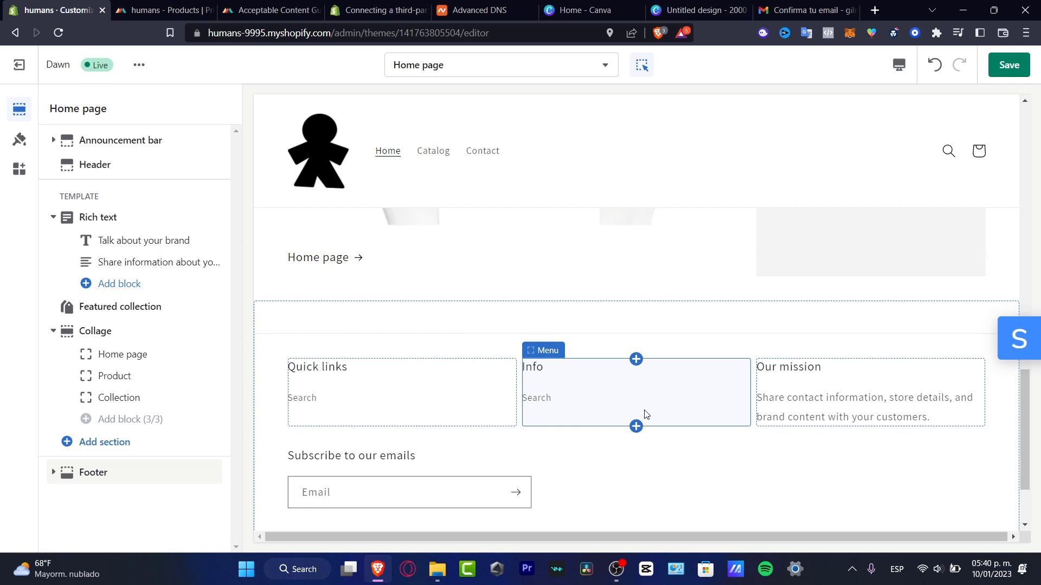
Try Accent 1, Accent 2, Background 1, Background 2 and Inverse colour schemes on the header.
scroll(525, 372, "up", 8)
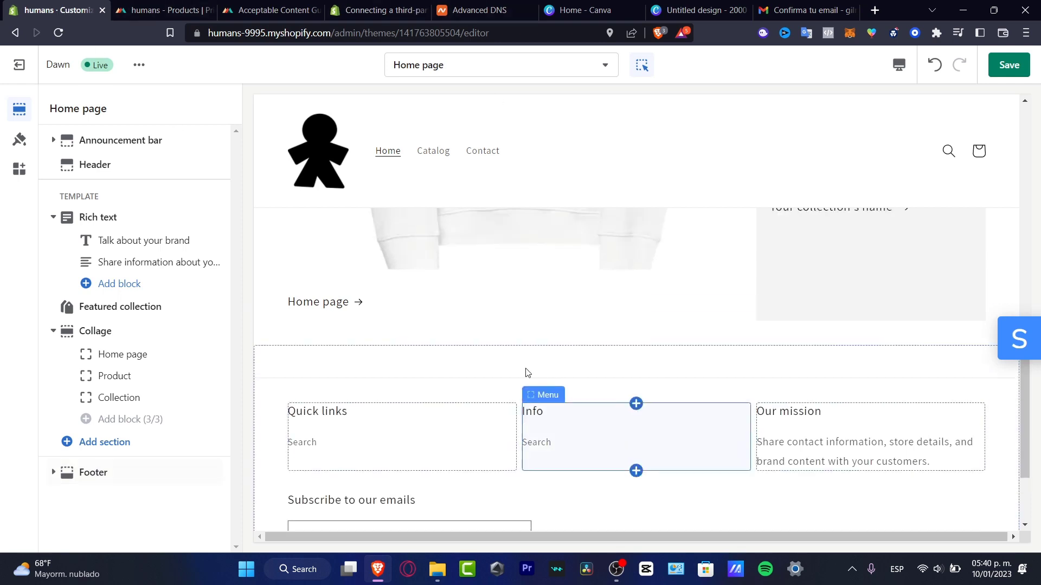
scroll(528, 325, "up", 3)
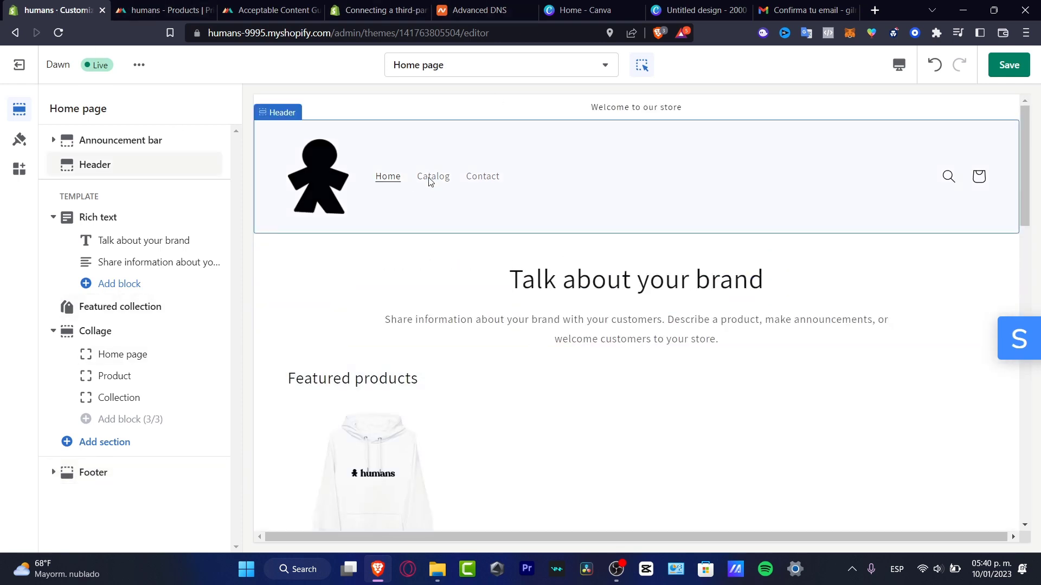
left_click(519, 189)
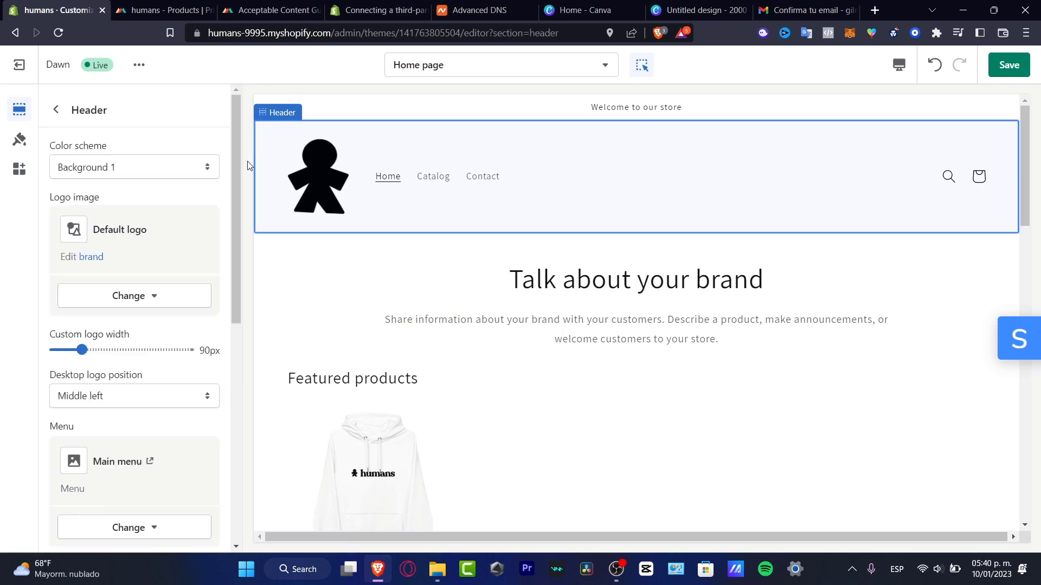
left_click(129, 172)
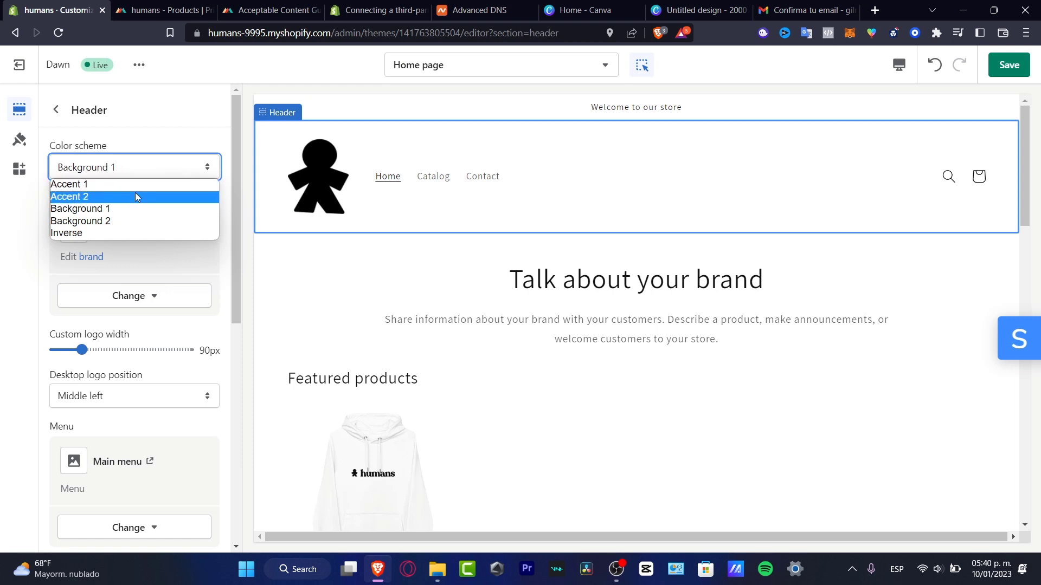
left_click(133, 186)
left_click(166, 166)
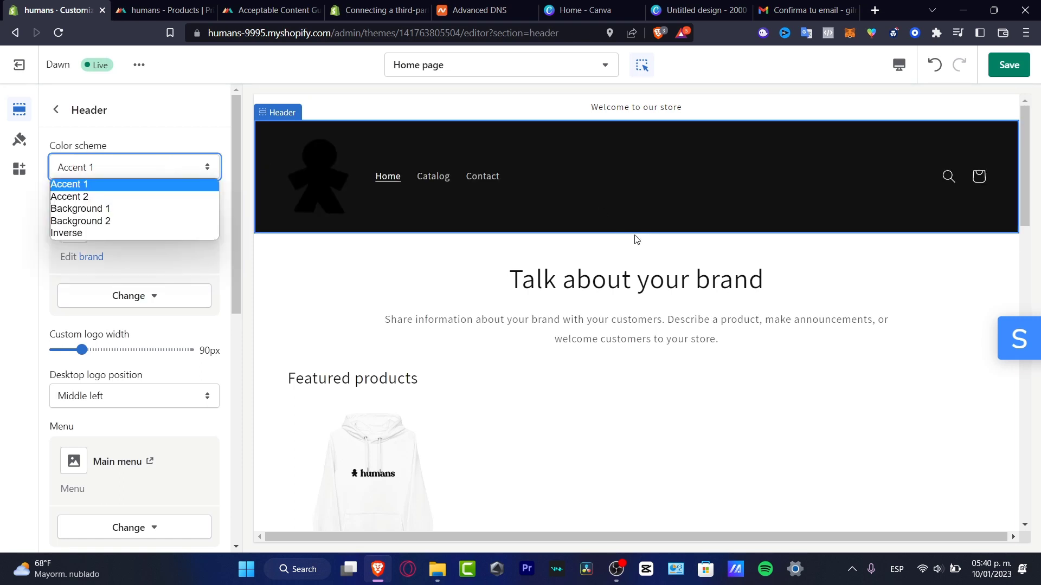
left_click(166, 196)
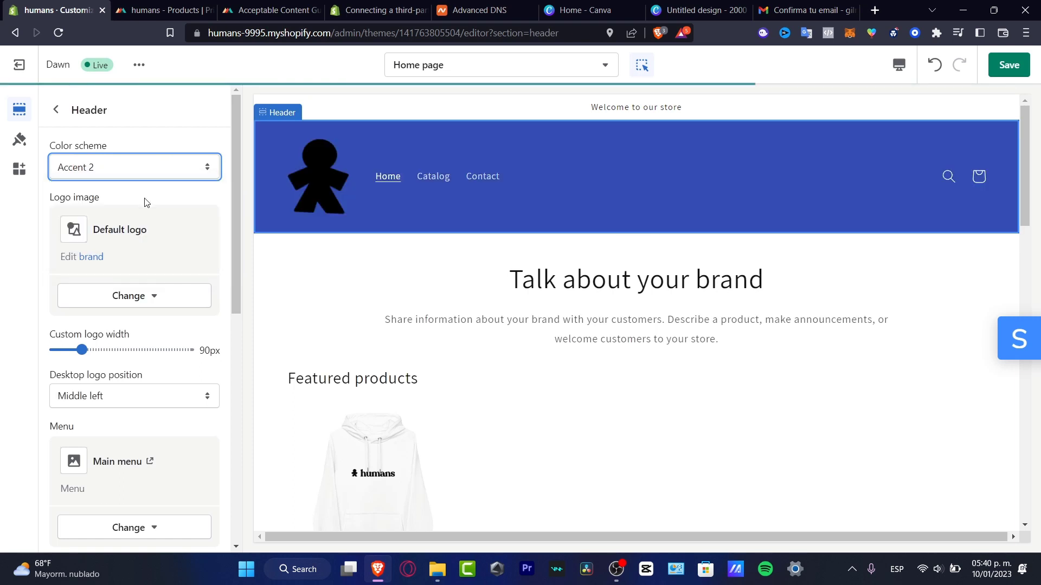
left_click(174, 173)
left_click(174, 210)
left_click(172, 170)
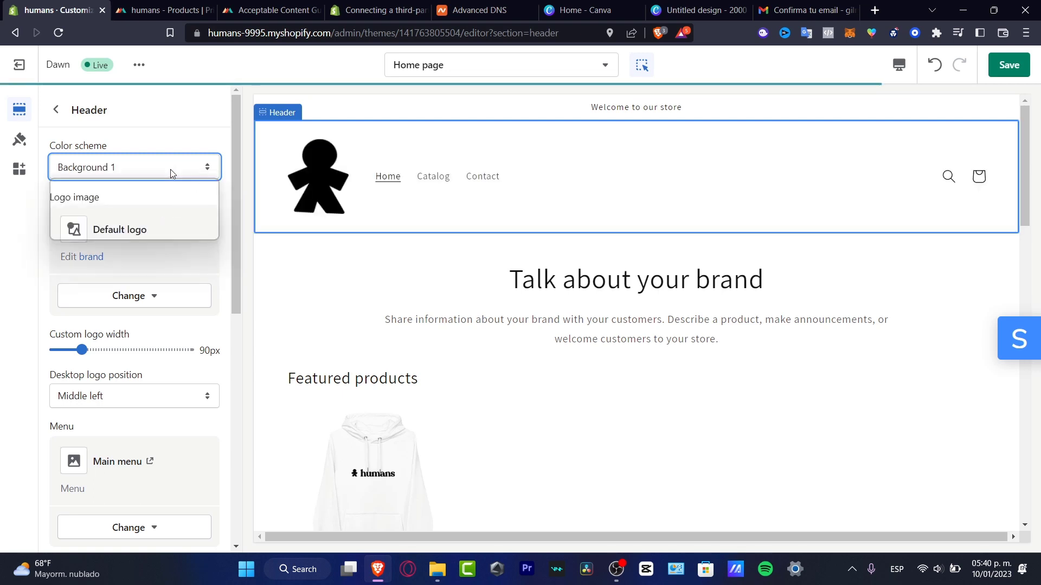
left_click(154, 215)
left_click(164, 170)
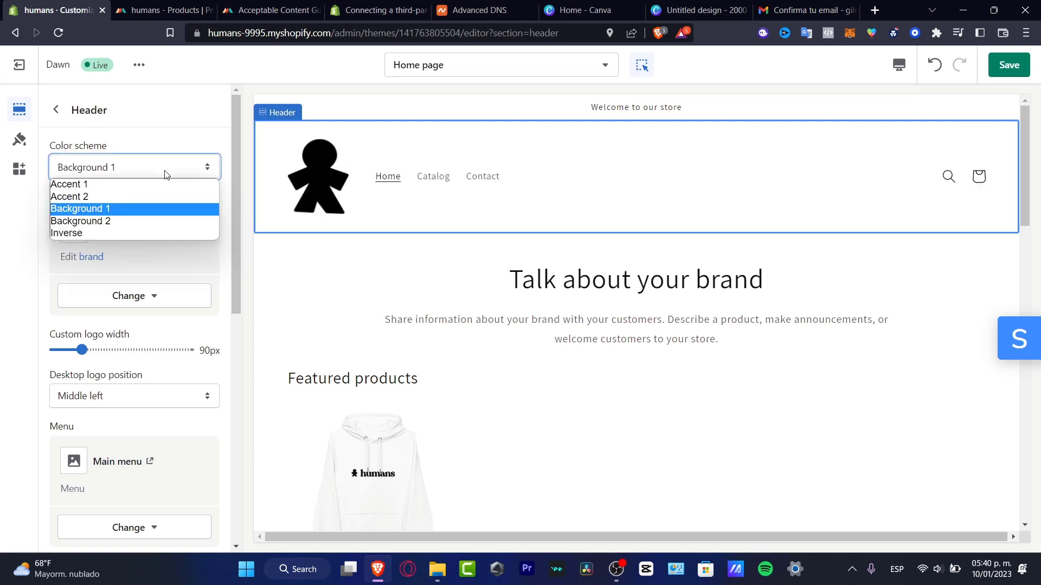
left_click(165, 222)
left_click(132, 172)
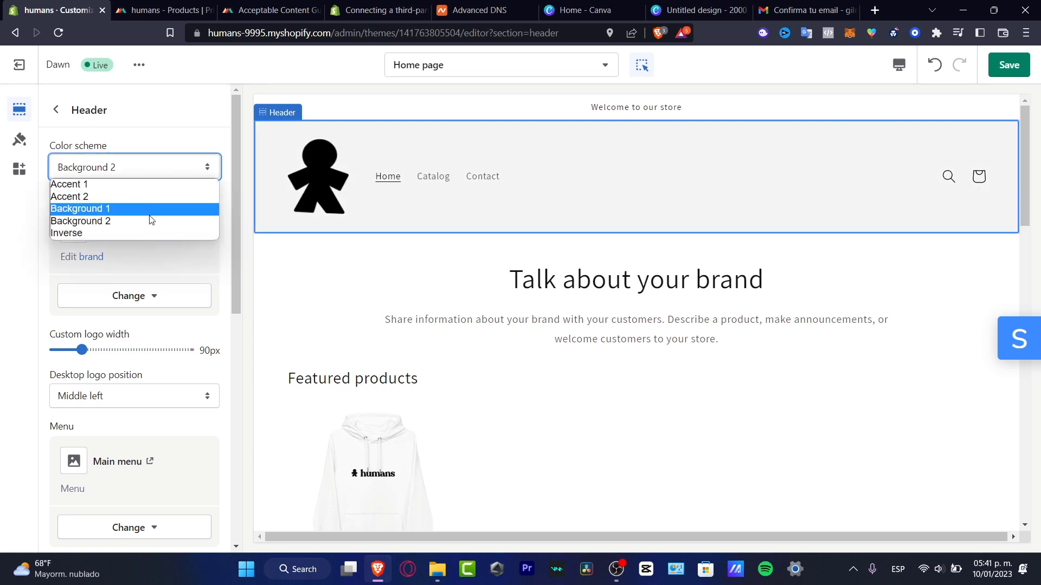
left_click(151, 232)
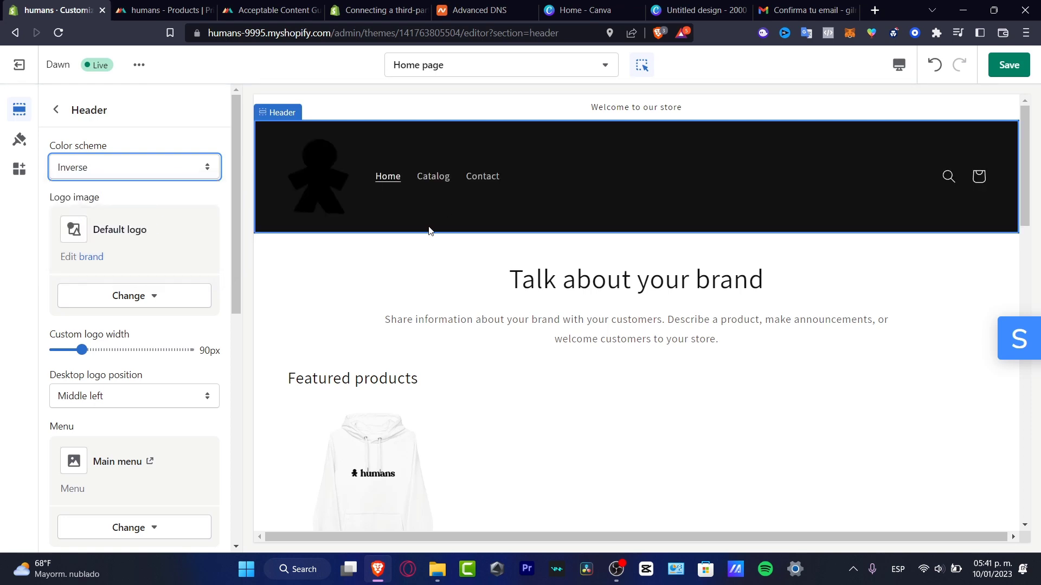
Save the Dawn theme changes from Theme settings and exit the theme editor.
left_click(320, 183)
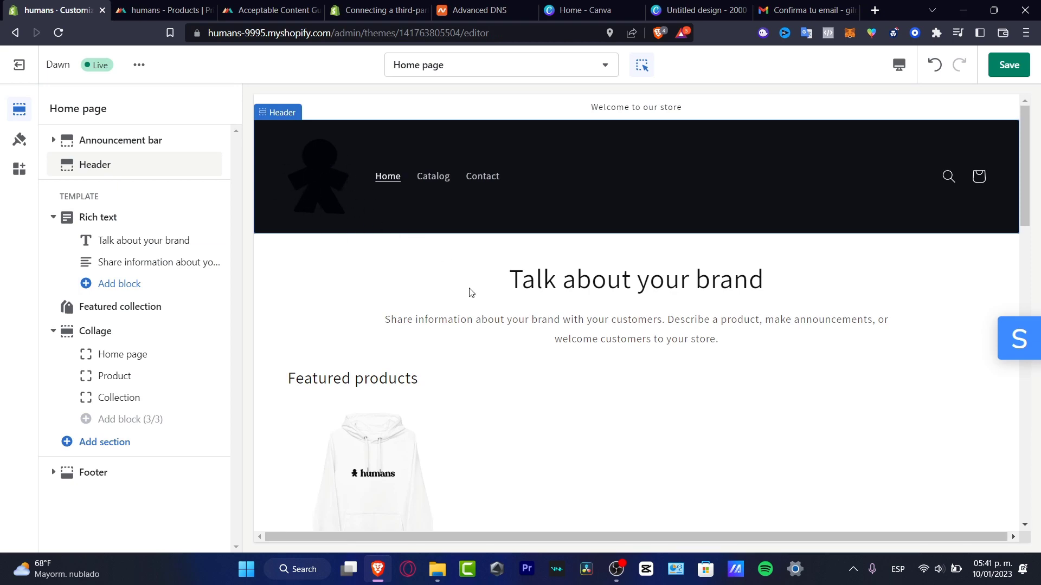
scroll(472, 325, "down", 8)
scroll(477, 326, "up", 8)
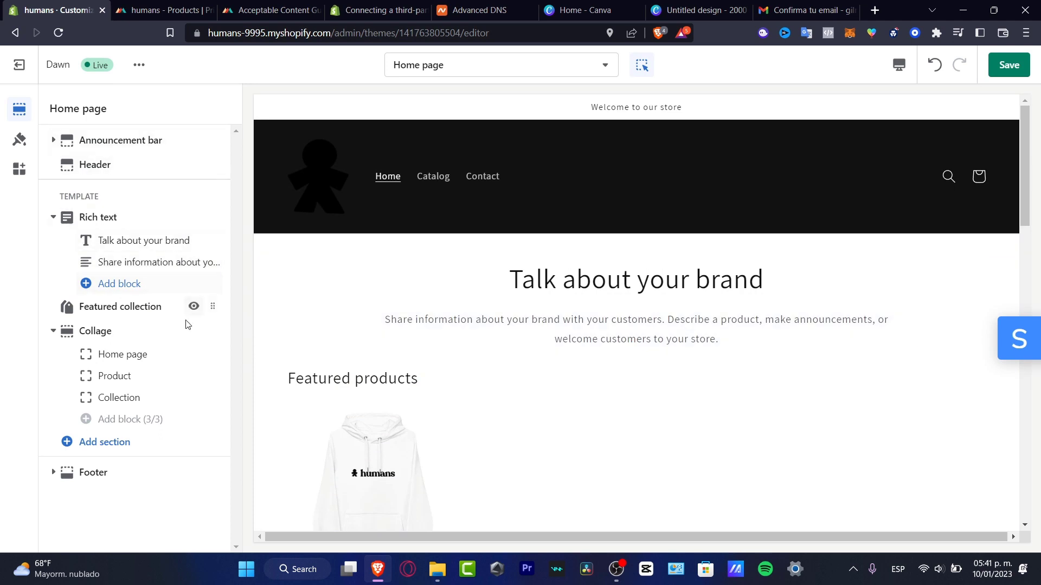
left_click(19, 149)
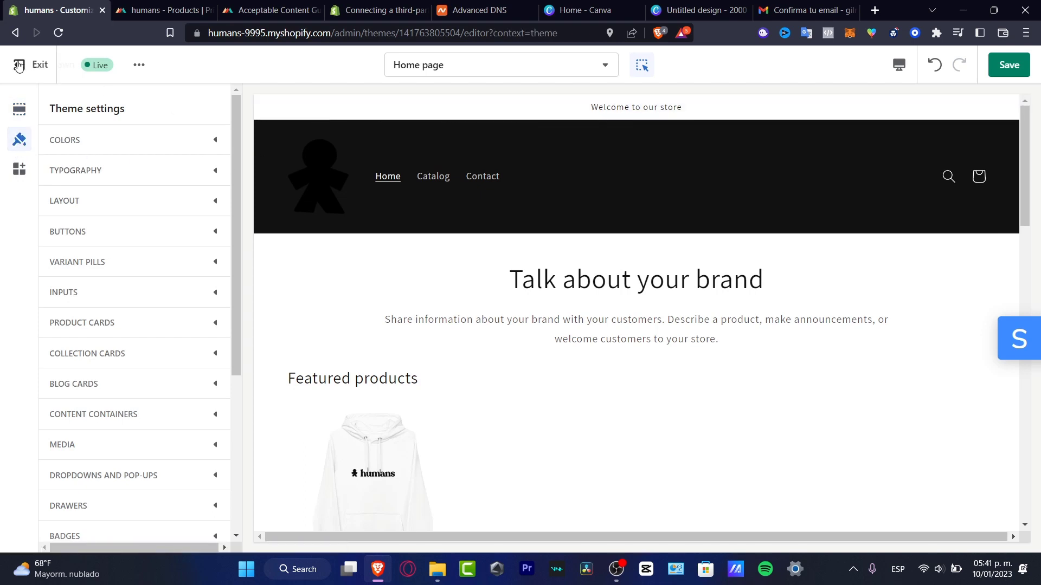
left_click(1006, 70)
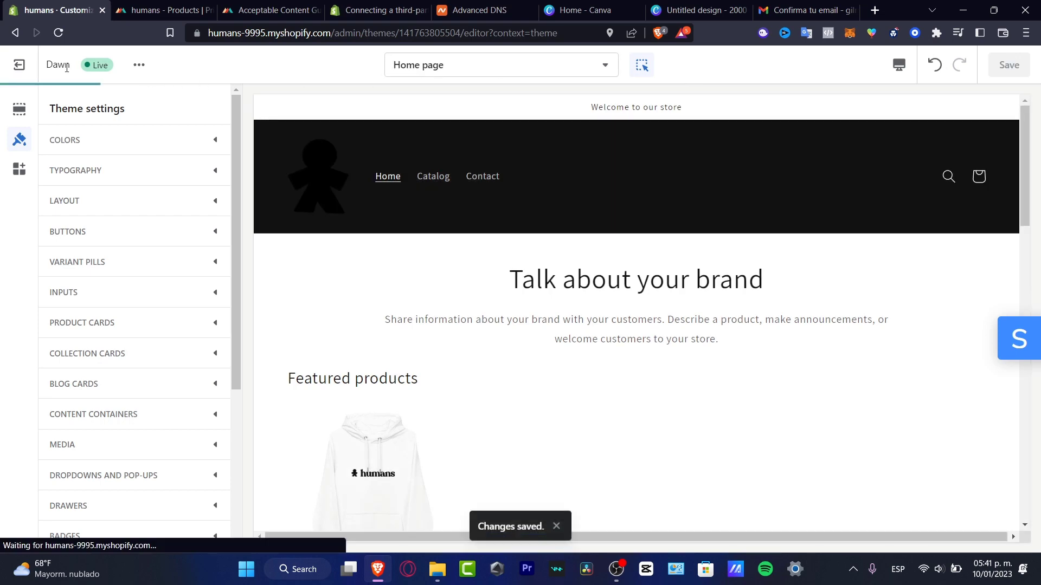
left_click(30, 74)
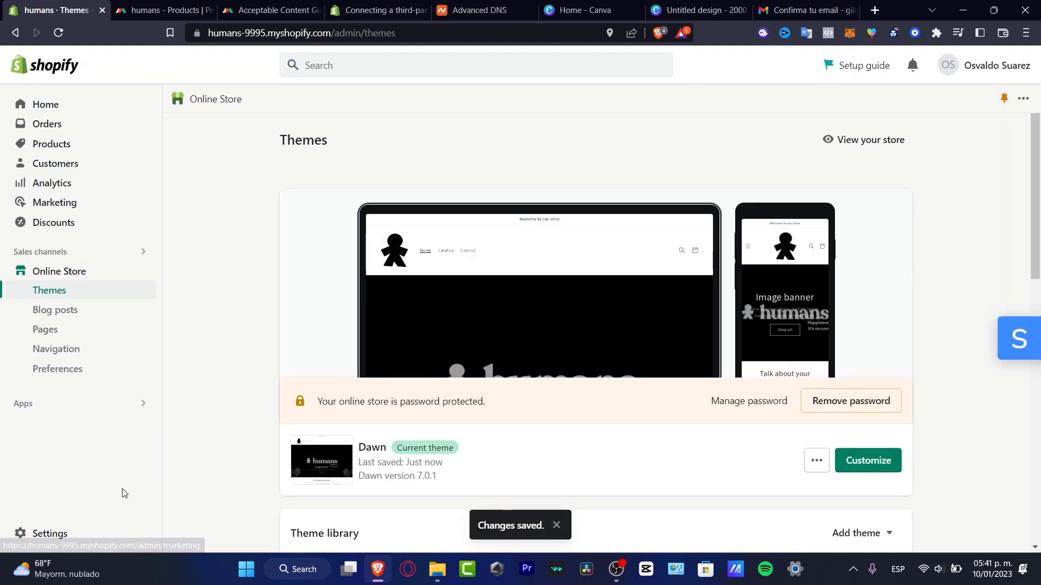
Go to the Brand page in the store settings.
mouse_move(32, 567)
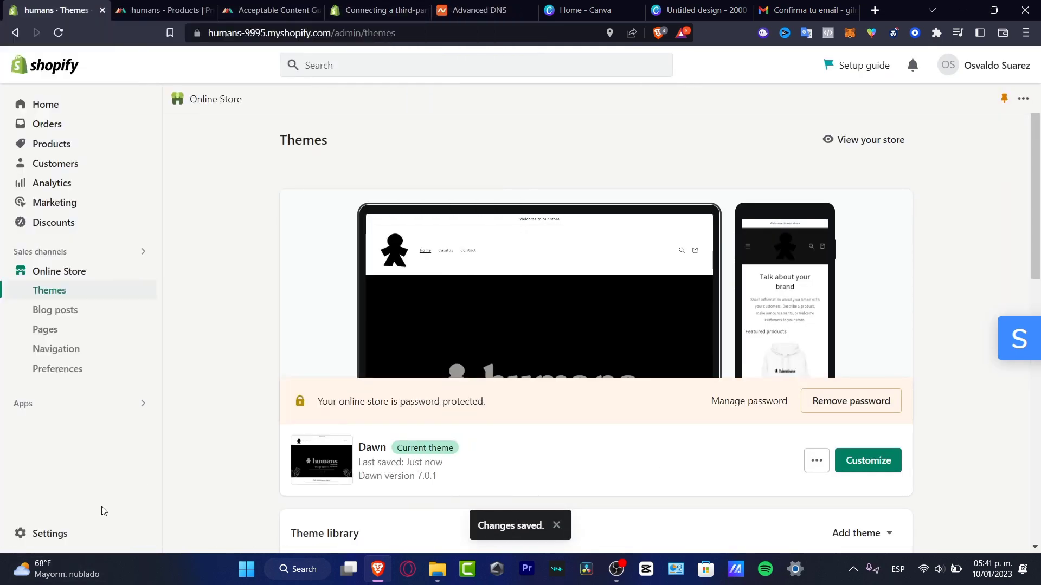
left_click(76, 533)
scroll(200, 344, "down", 11)
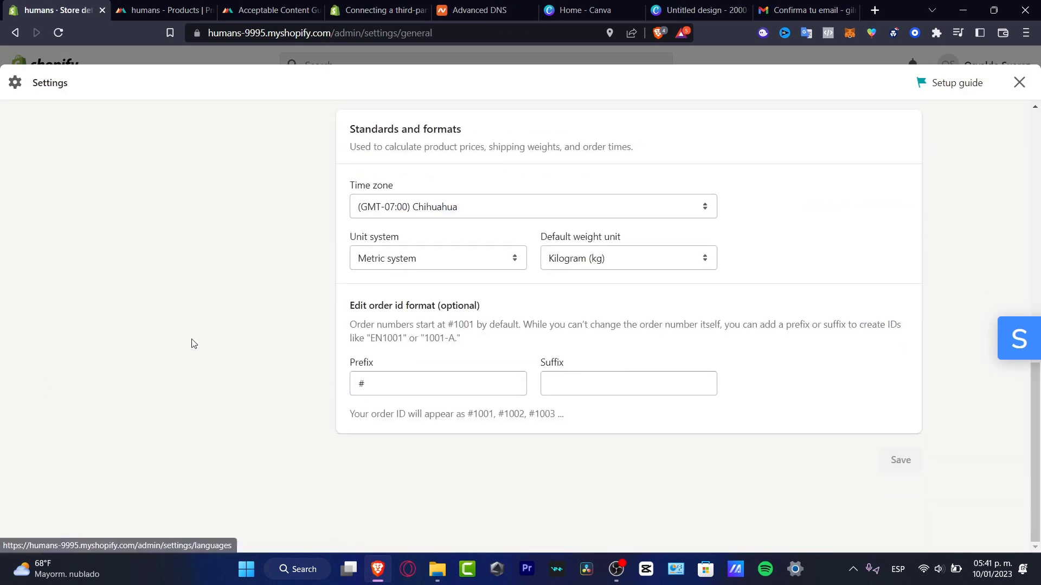
scroll(188, 345, "up", 11)
scroll(202, 371, "down", 3)
left_click(206, 321)
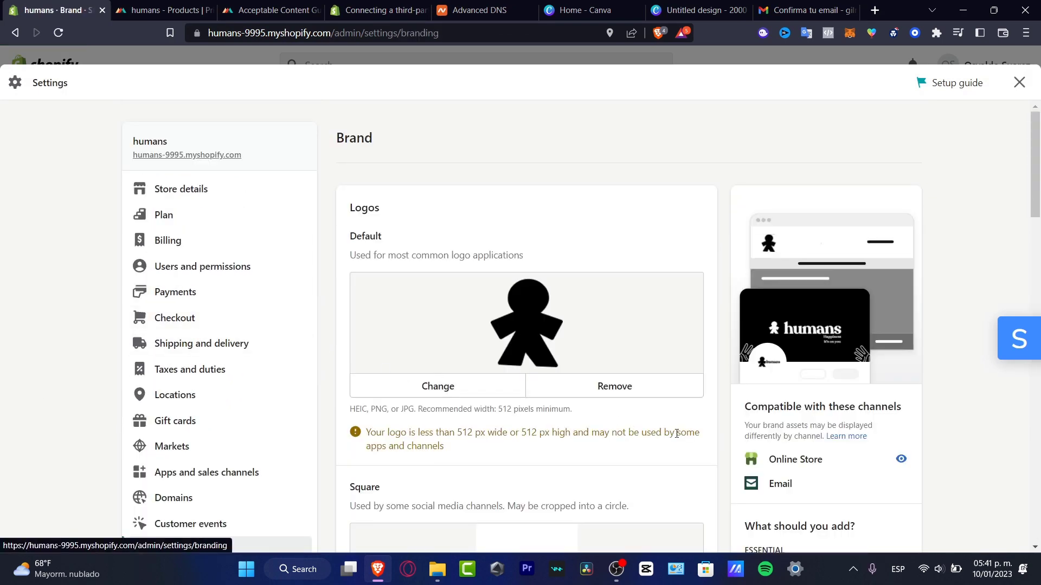
Upload humans_logo_hoodie as the default logo and save the brand settings.
left_click(482, 394)
double_click(481, 399)
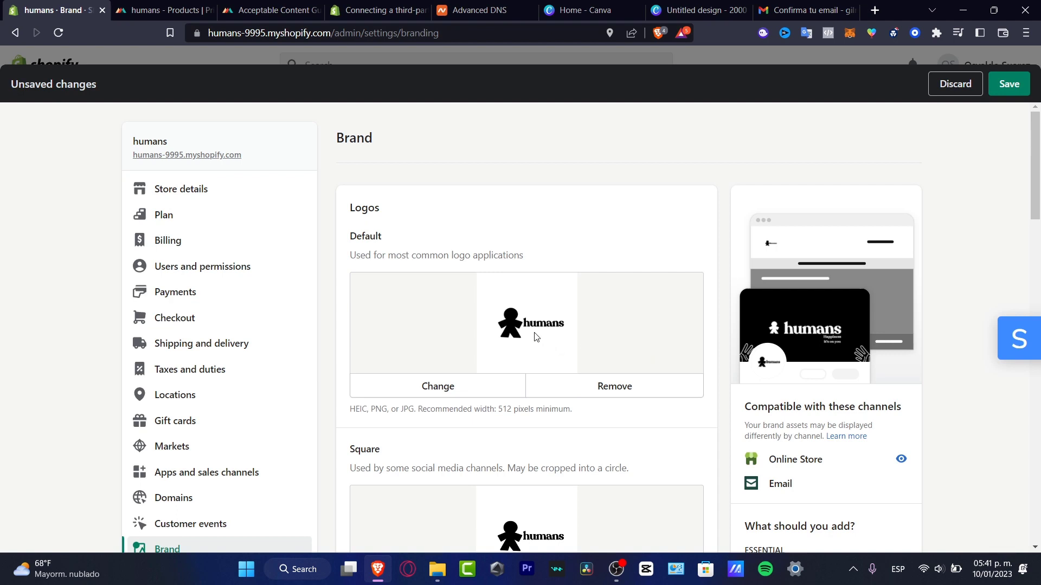
left_click(506, 387)
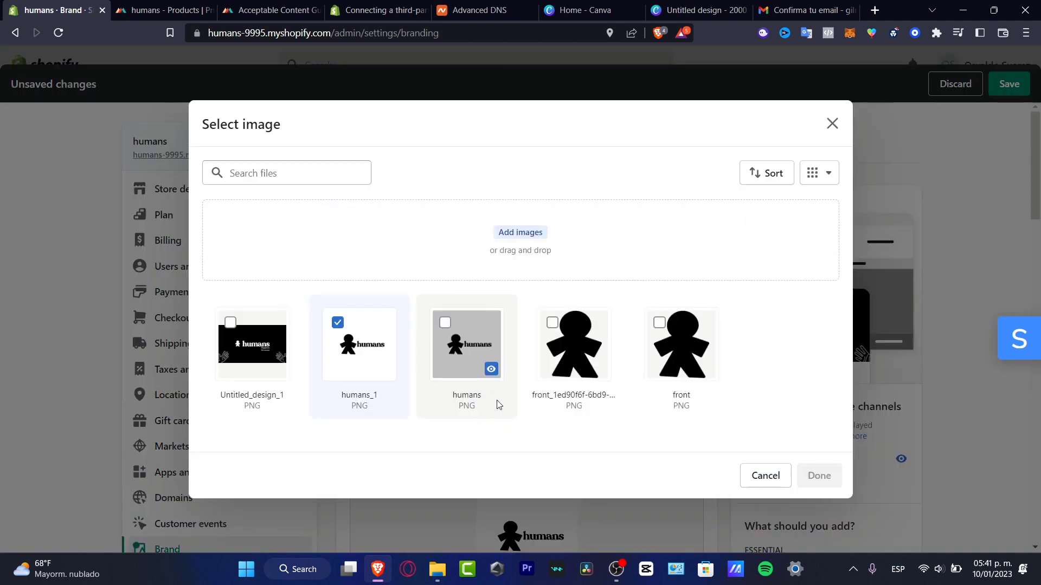
left_click(516, 234)
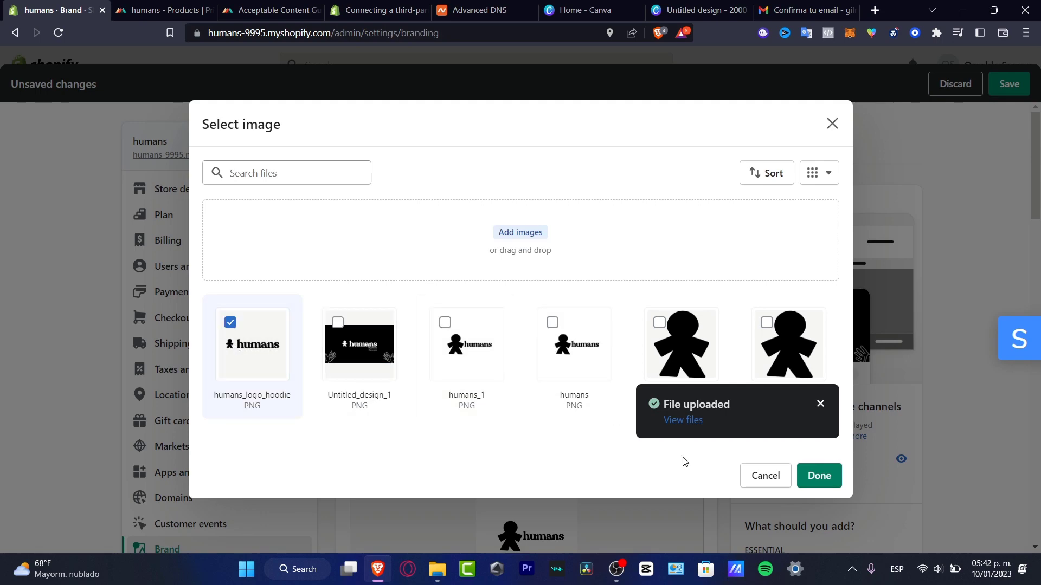
left_click(816, 475)
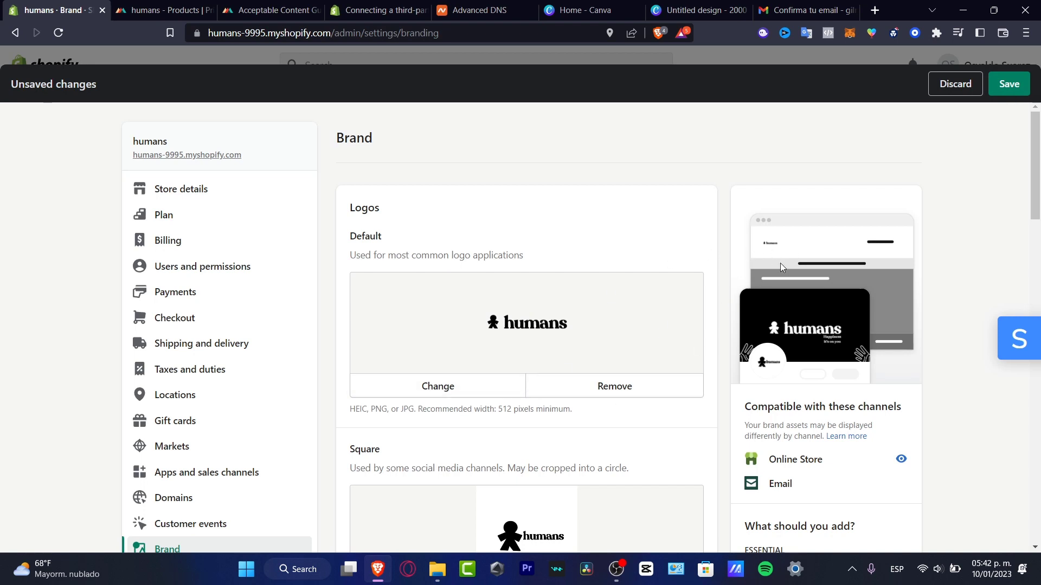
left_click(1019, 96)
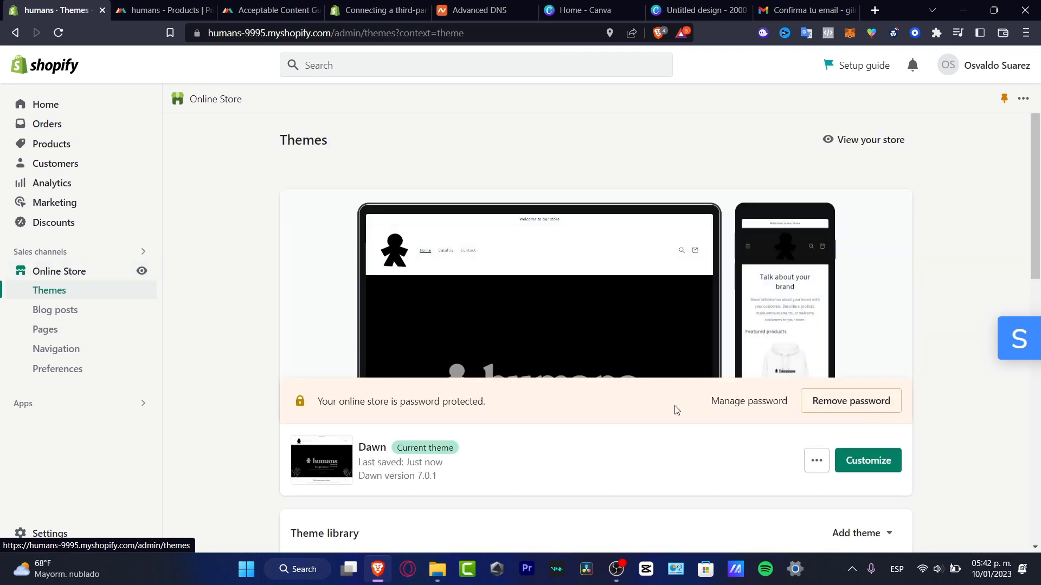
In the theme customizer, try Accent 1 and Accent 2 on the header, then settle on Background 1.
left_click(869, 461)
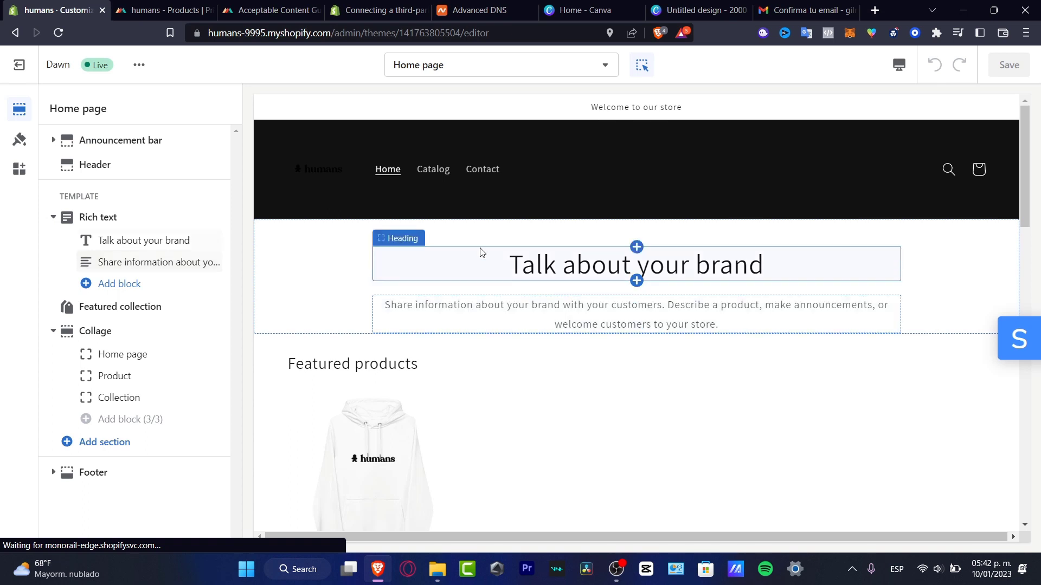
left_click(340, 171)
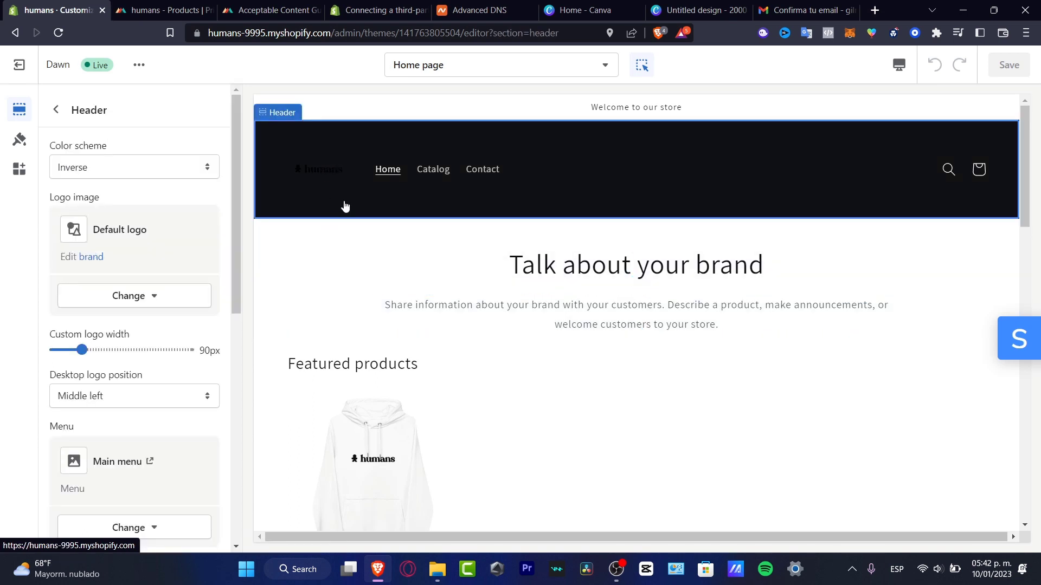
left_click(209, 167)
left_click(157, 182)
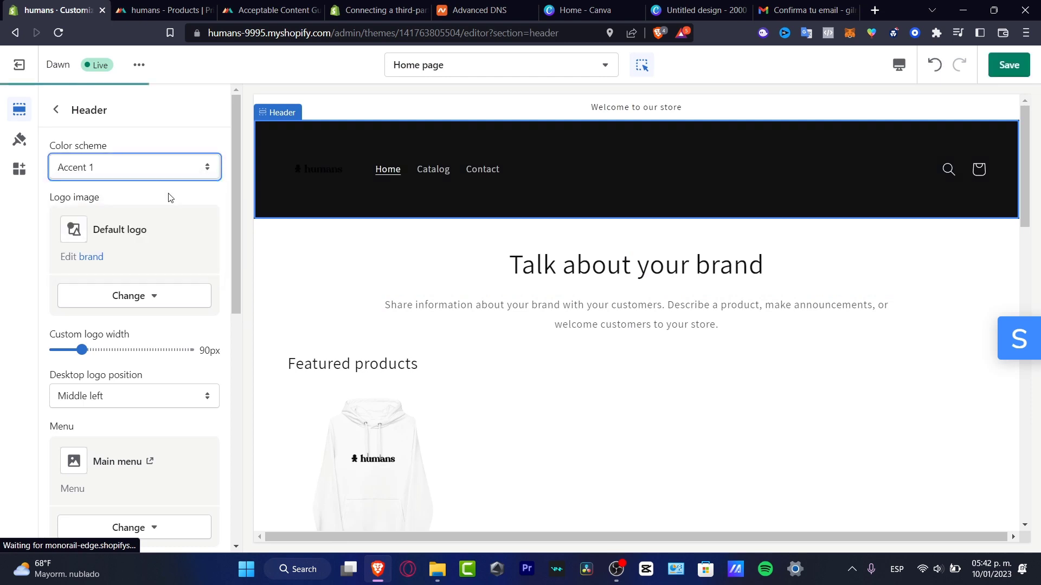
left_click(183, 171)
left_click(185, 194)
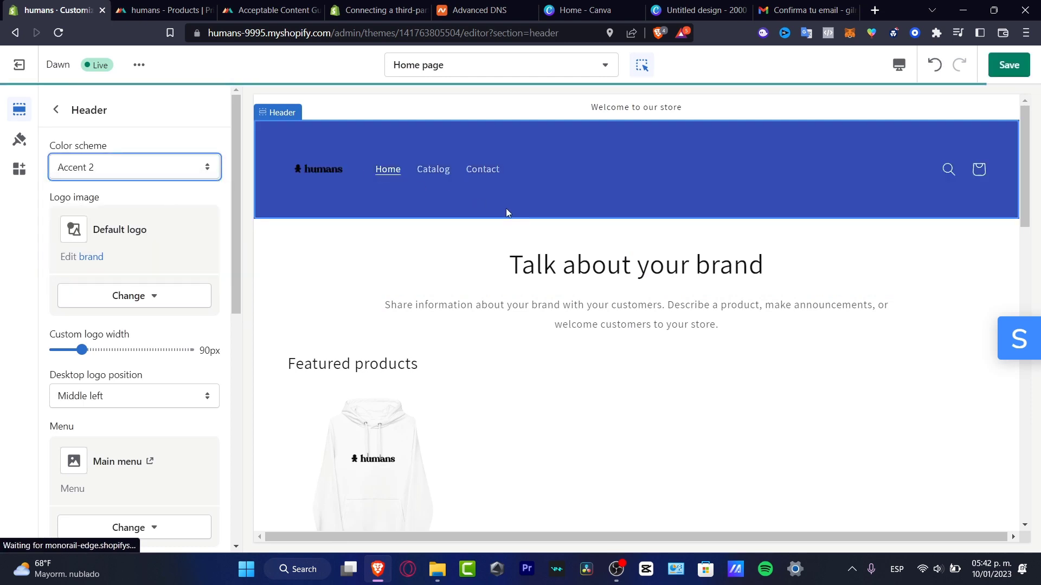
left_click(101, 175)
left_click(118, 207)
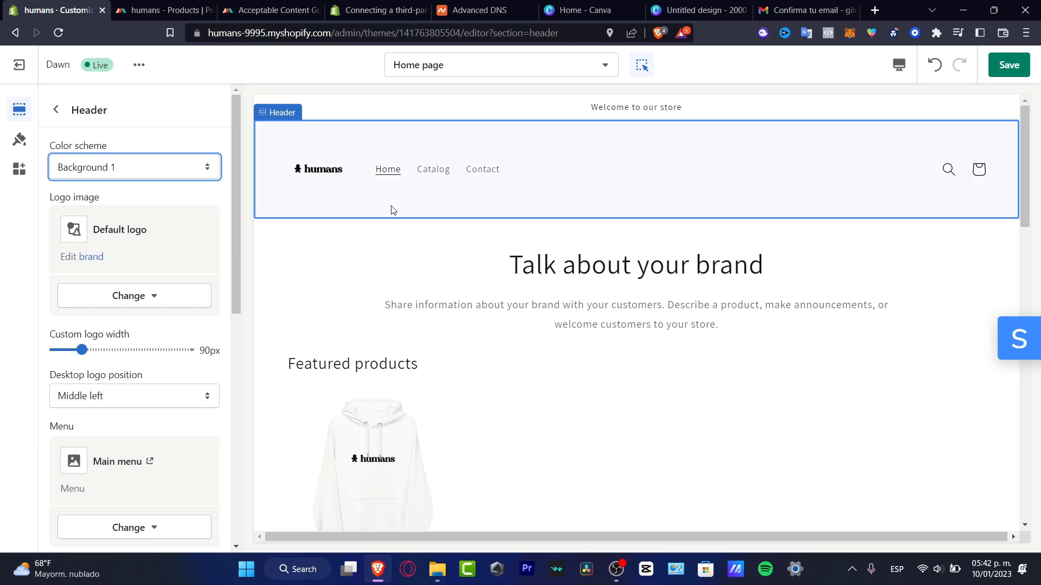
left_click(583, 10)
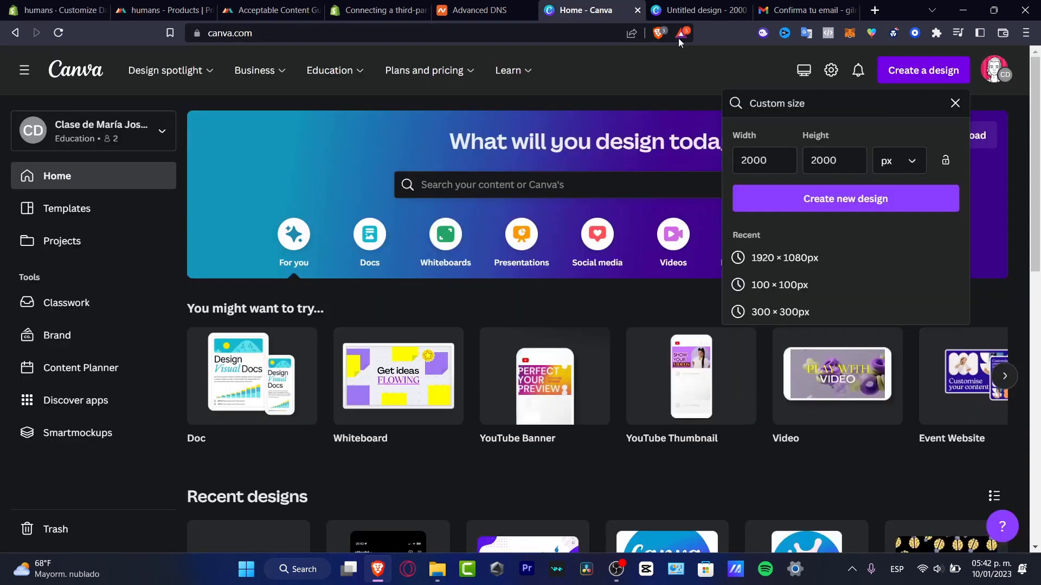
Delete the tagline and adjust the logo: brightness 100, contrast -100, saturation -92.
left_click(696, 10)
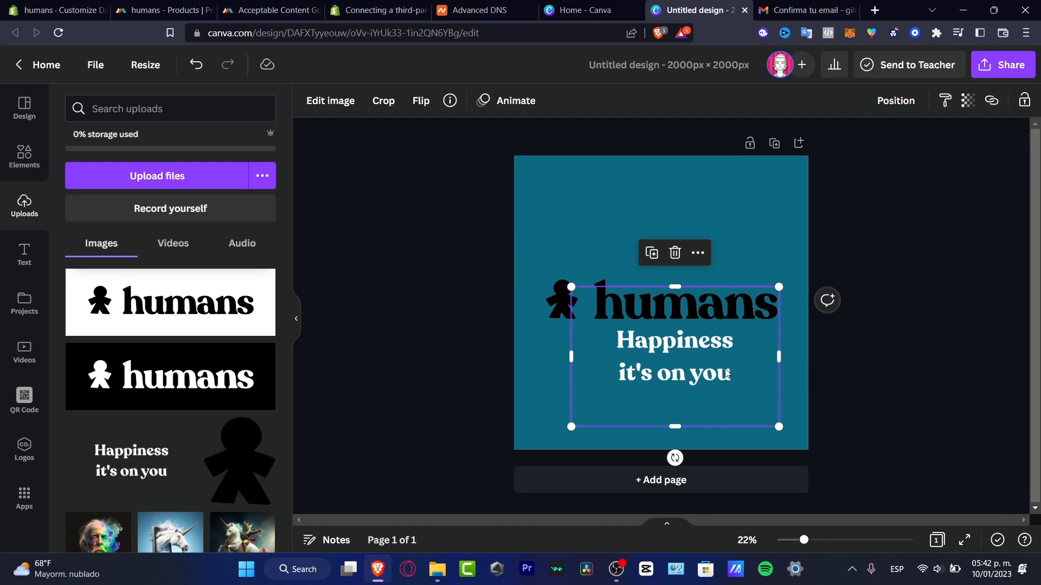
key("Delete")
left_click(657, 312)
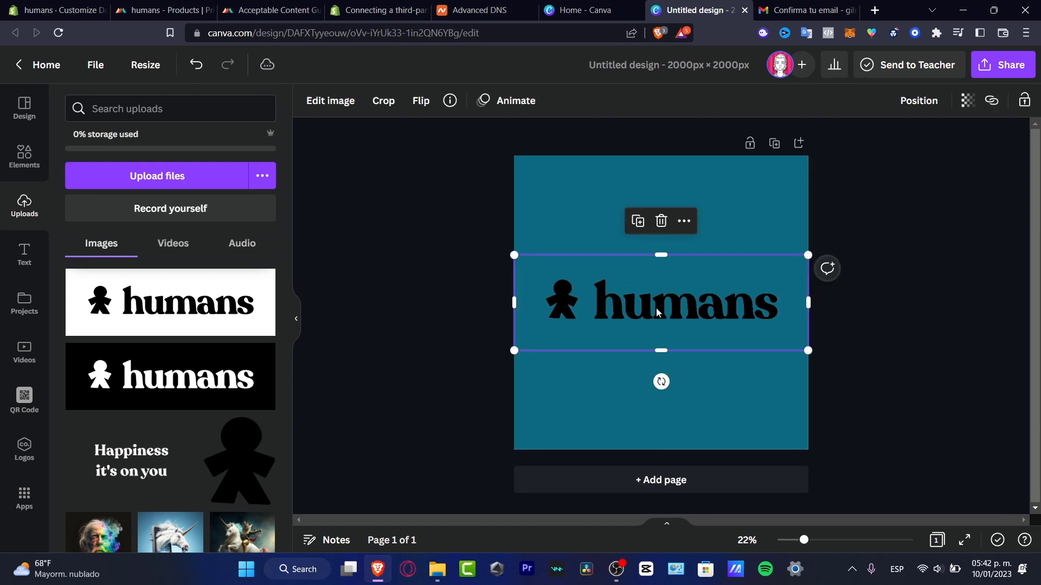
left_click(339, 103)
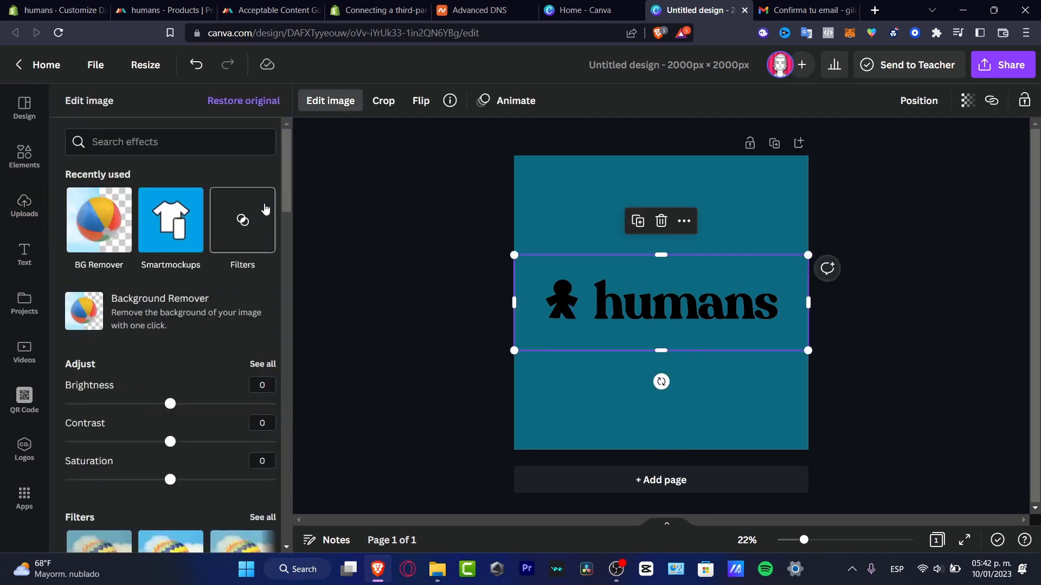
scroll(255, 382, "down", 4)
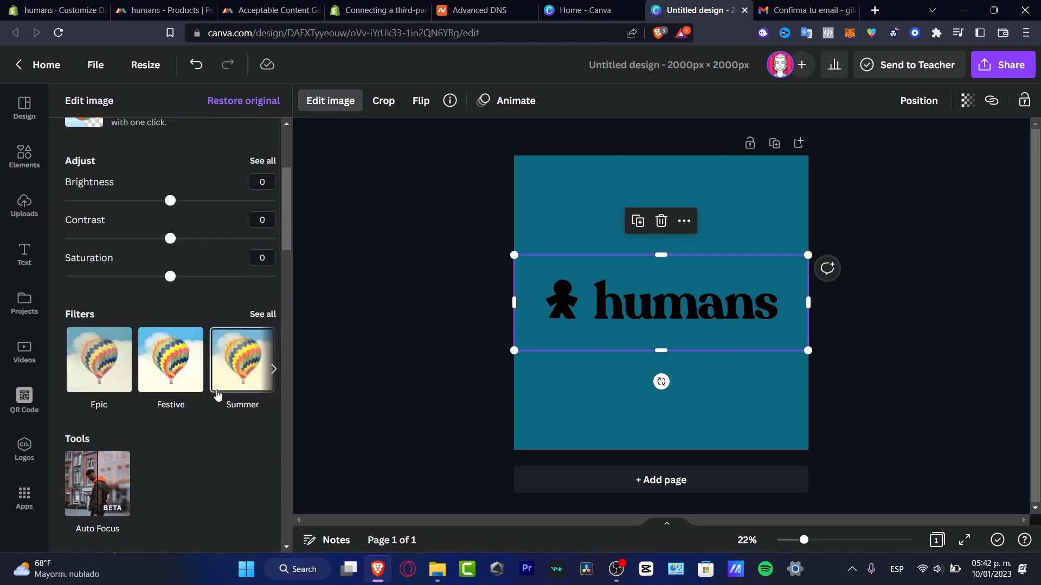
left_click_drag(171, 274, 281, 283)
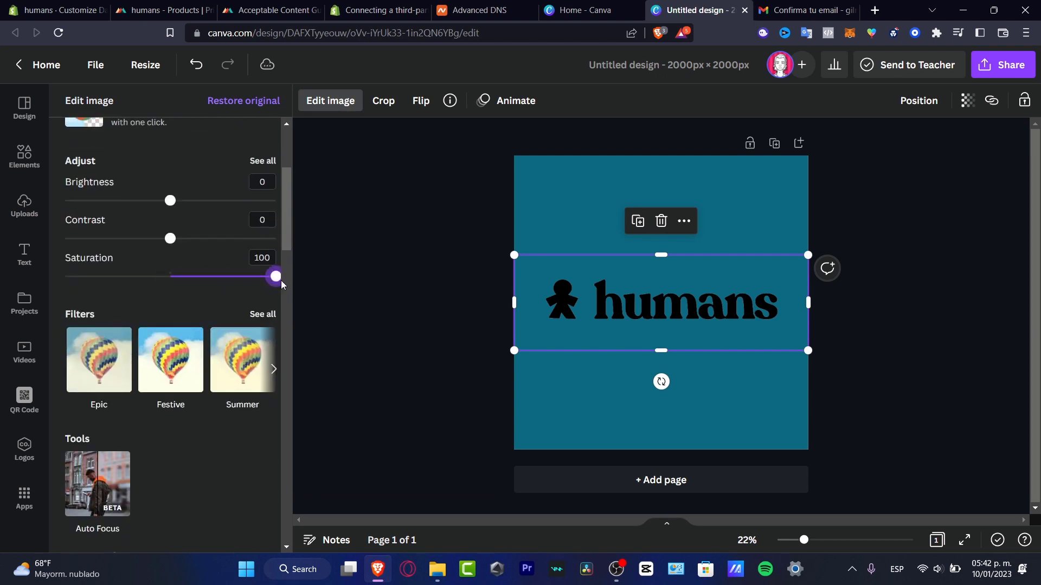
left_click_drag(172, 246, 60, 240)
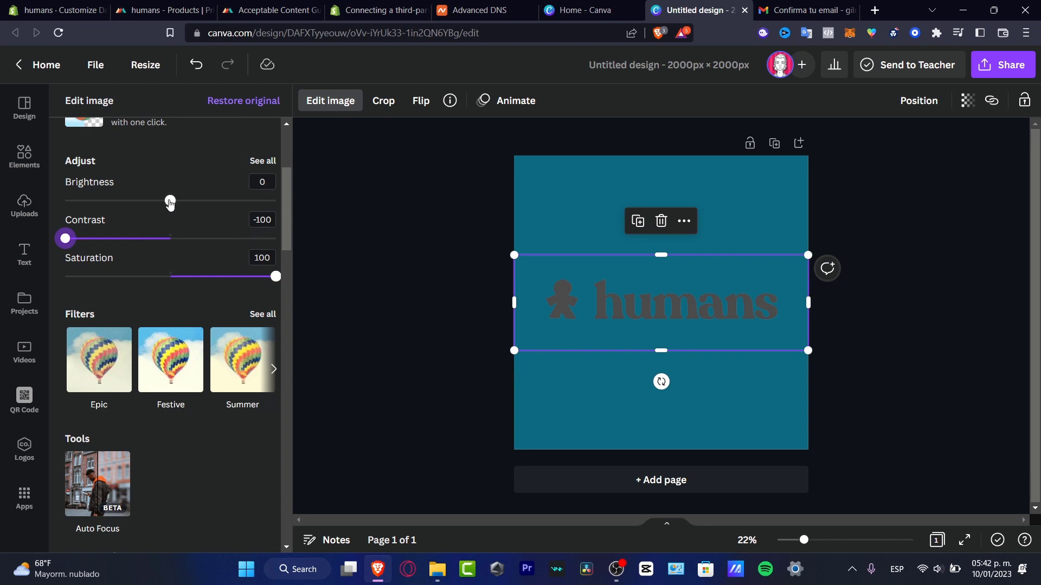
left_click_drag(171, 202, 282, 203)
left_click_drag(276, 277, 74, 278)
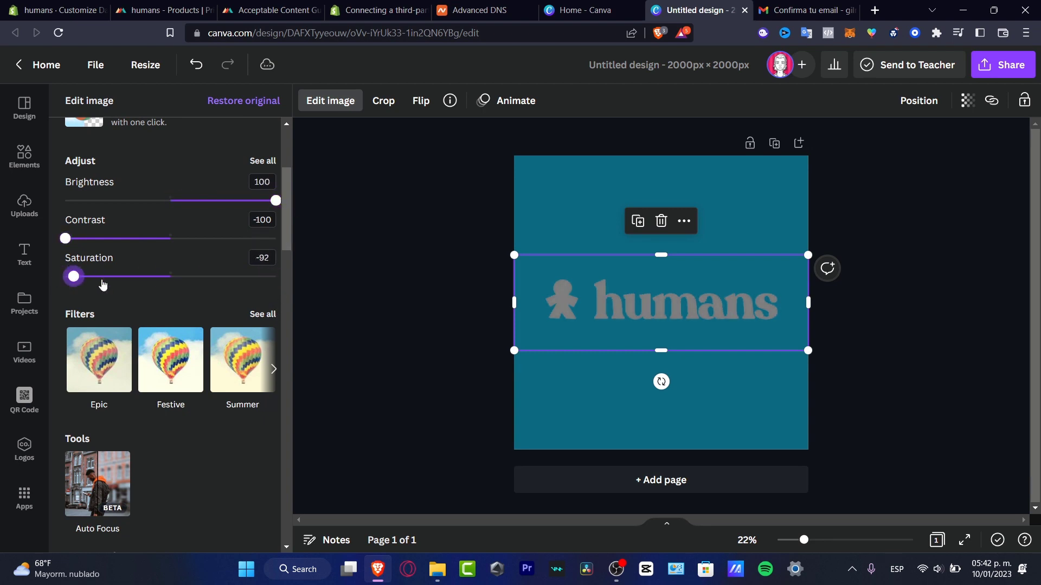
Make the Canva page background black.
left_click(575, 224)
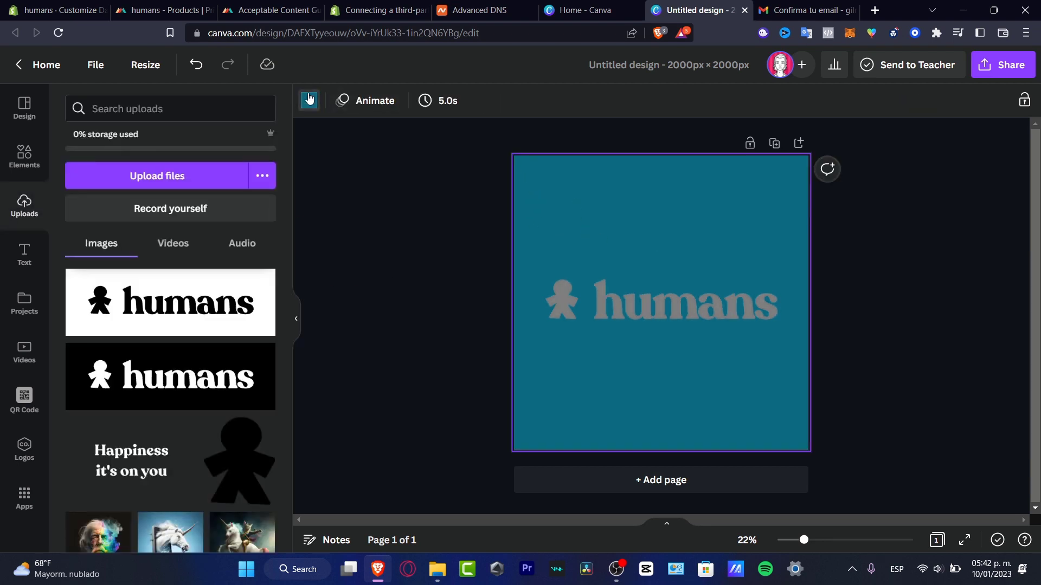
left_click(309, 99)
left_click(79, 304)
left_click(906, 350)
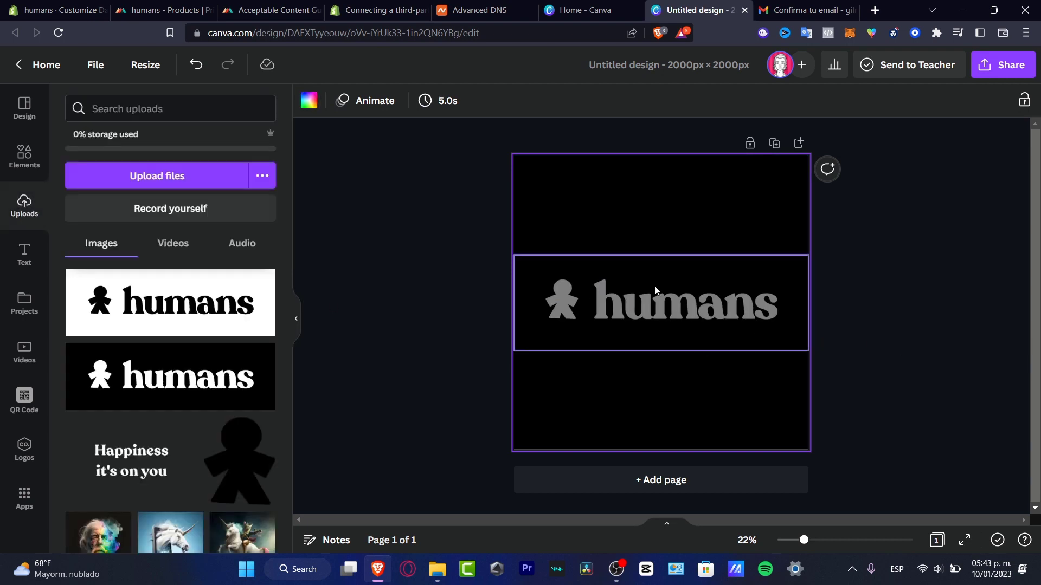
Replace the grey logo with an enlarged white humans logo and remove its background.
left_click(655, 290)
left_click(185, 376)
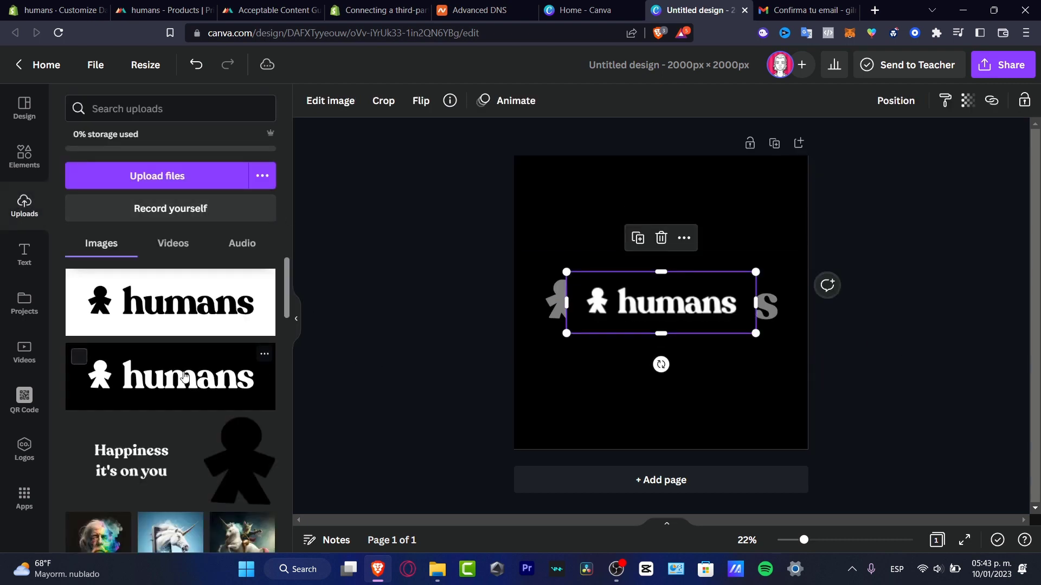
left_click_drag(755, 332, 808, 351)
left_click(554, 297)
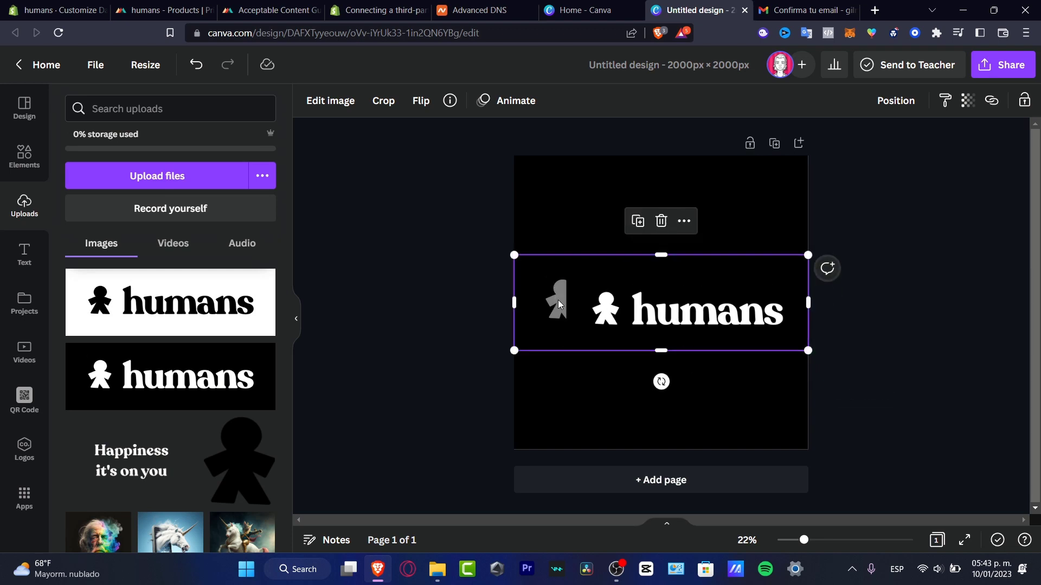
key("Delete")
left_click(605, 298)
left_click_drag(567, 273, 514, 255)
left_click(342, 112)
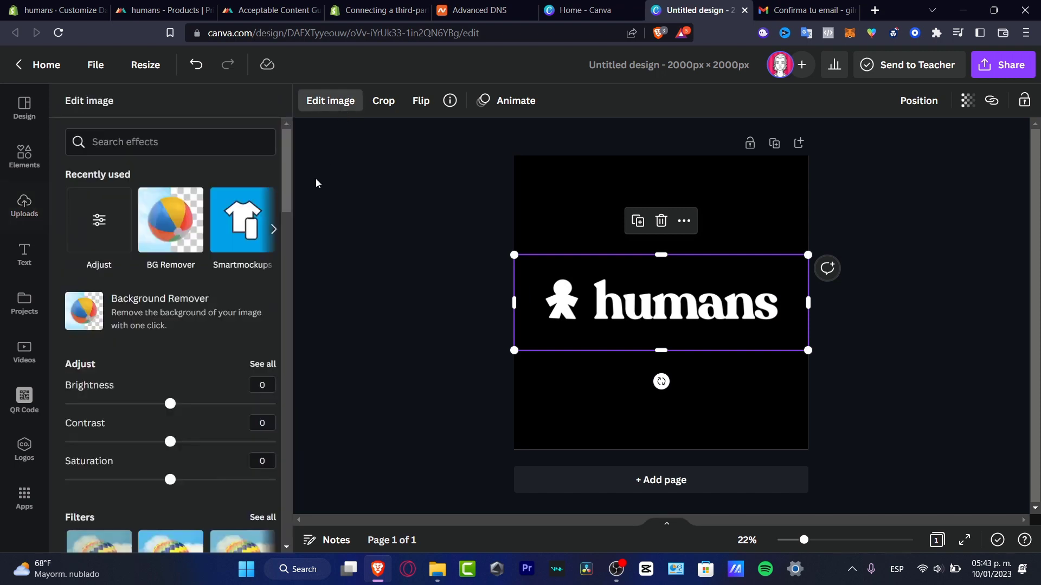
left_click(181, 238)
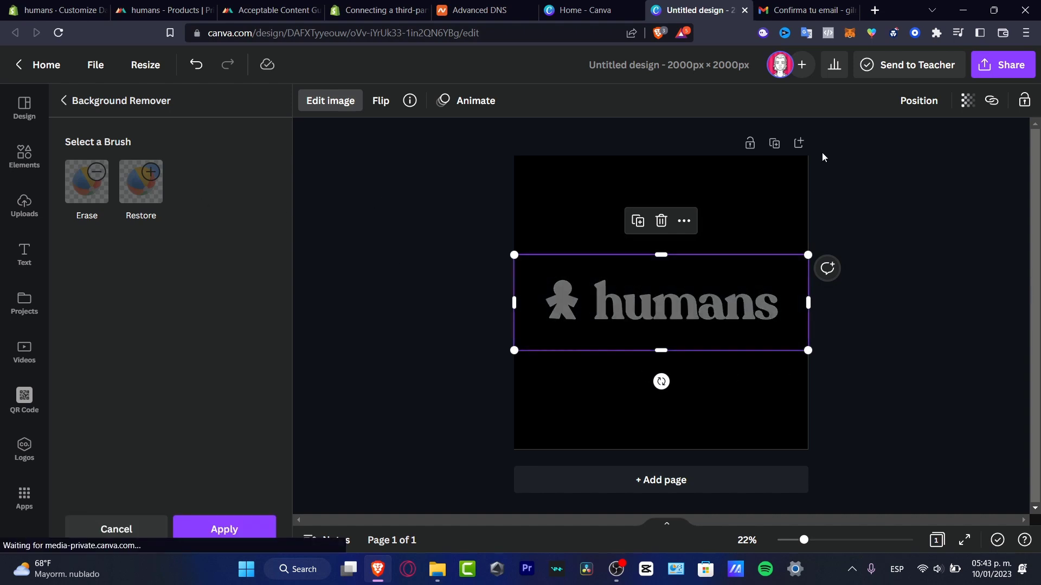
Search Google for 'background remover online' in a new tab, then return to the Canva design.
left_click(874, 12)
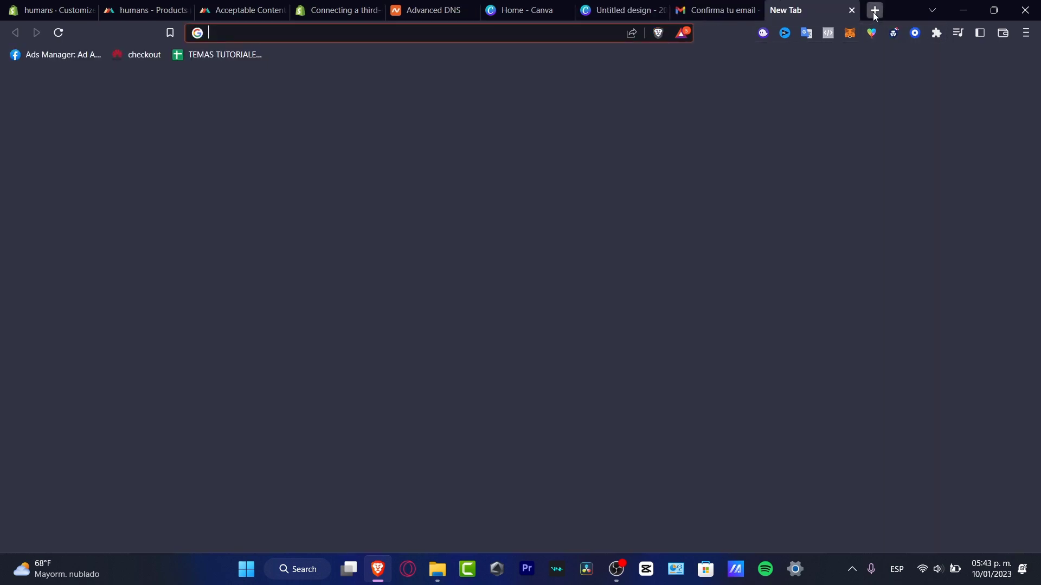
type("background r")
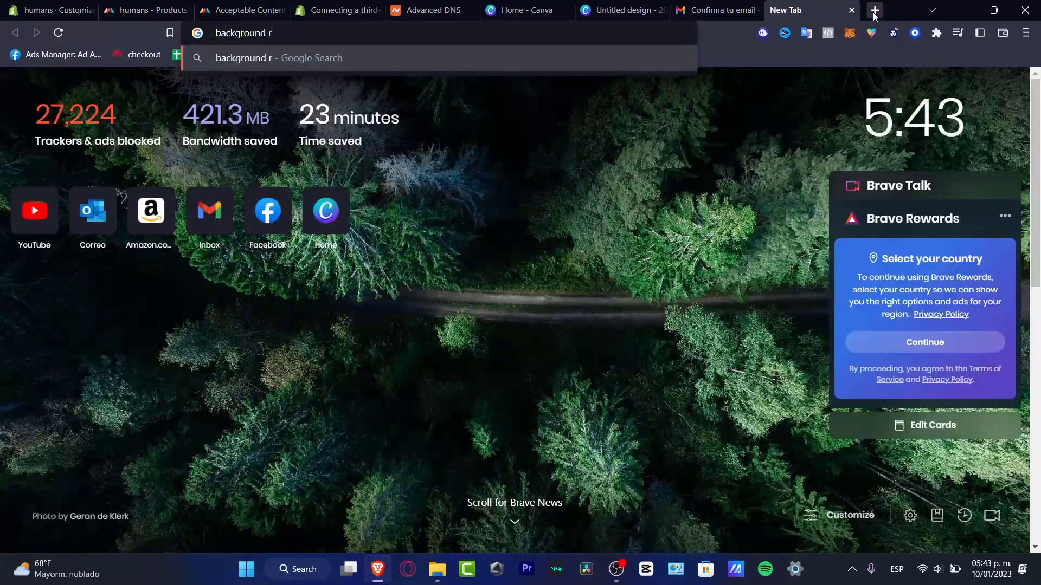
type("emover online")
key("Return")
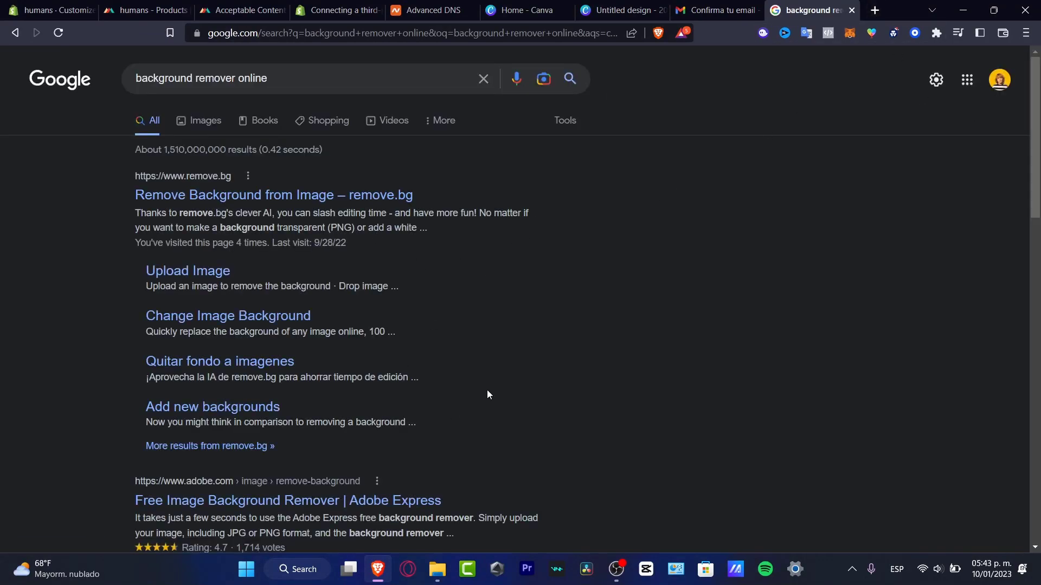
left_click(628, 5)
left_click(1003, 64)
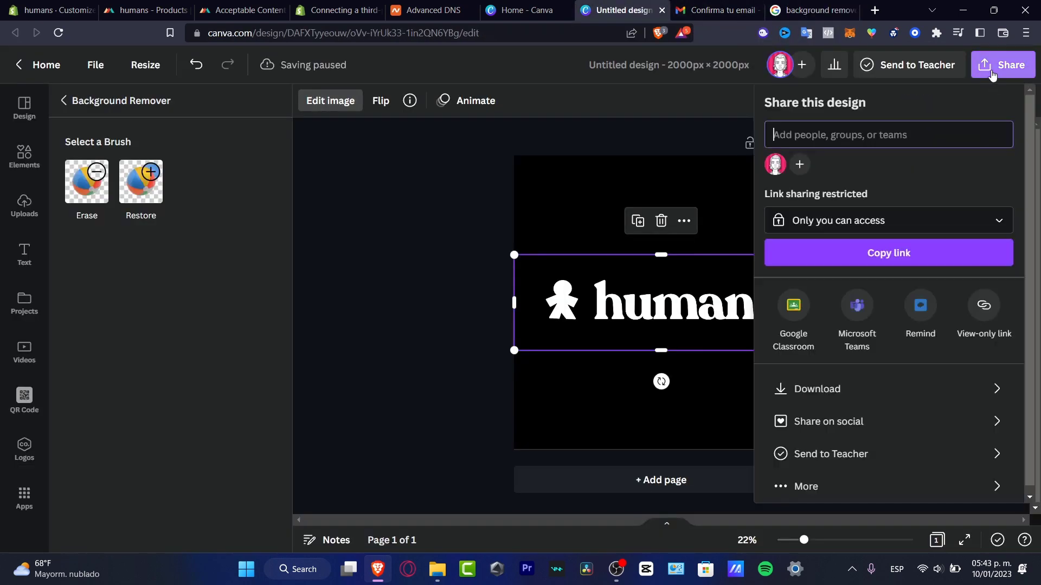
Save the logo as a transparent-background PNG, Untitled design (2).png, in Downloads.
left_click(901, 393)
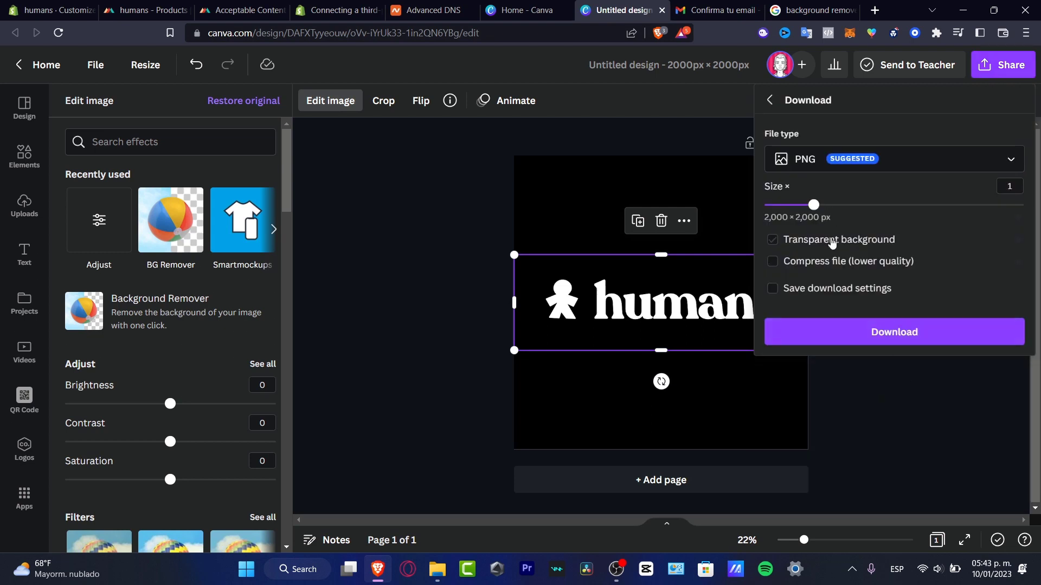
left_click(846, 241)
left_click(905, 336)
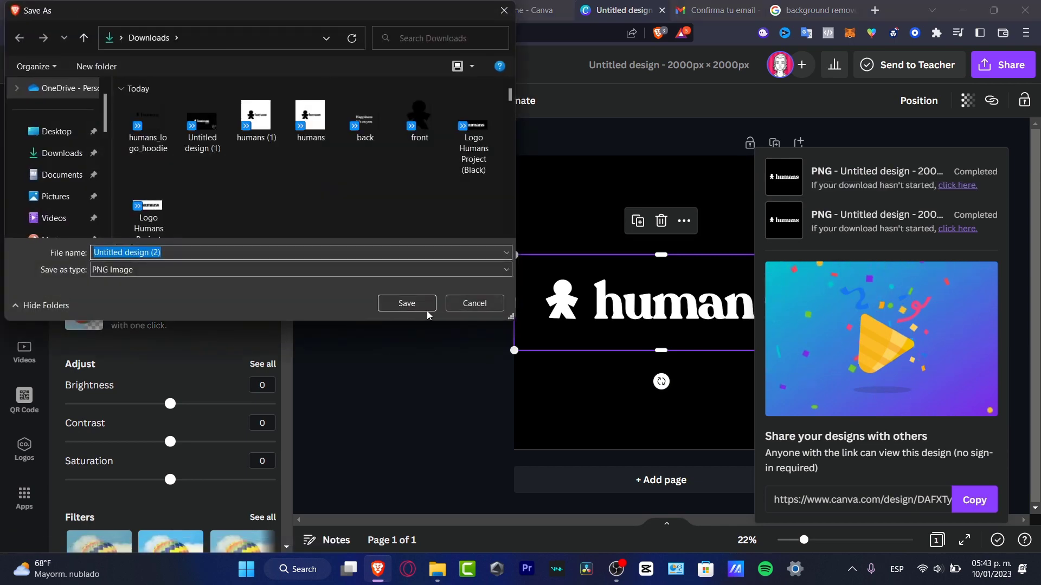
left_click(409, 308)
left_click(61, 7)
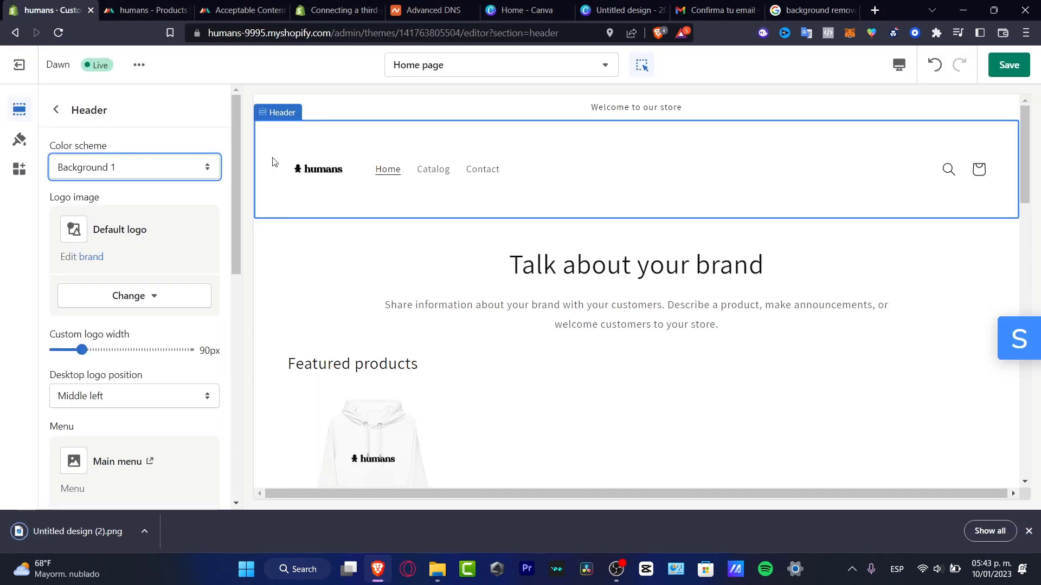
Leave the theme editor without saving and go to Settings > Brand.
left_click(19, 65)
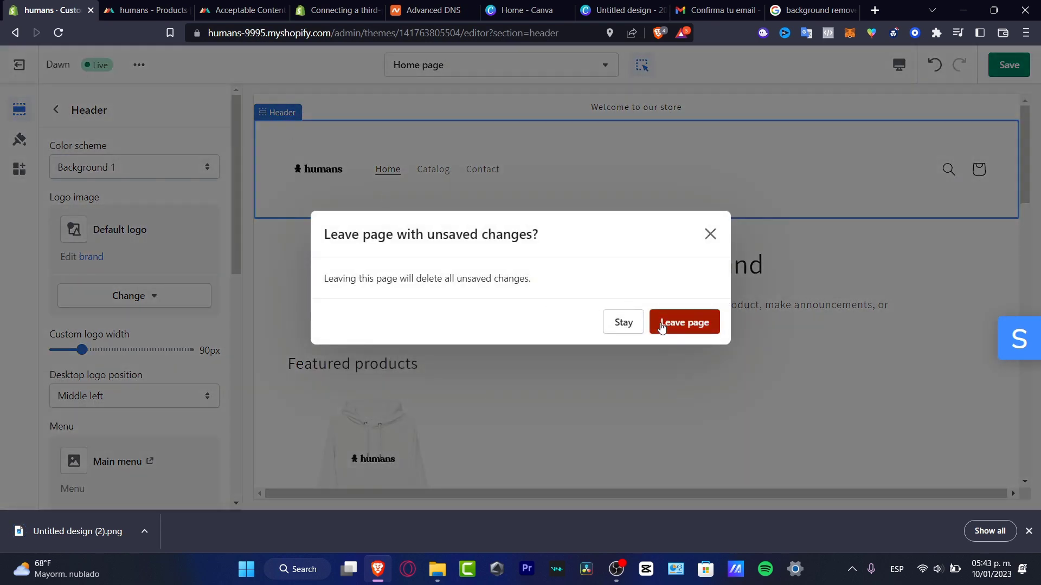
left_click(660, 325)
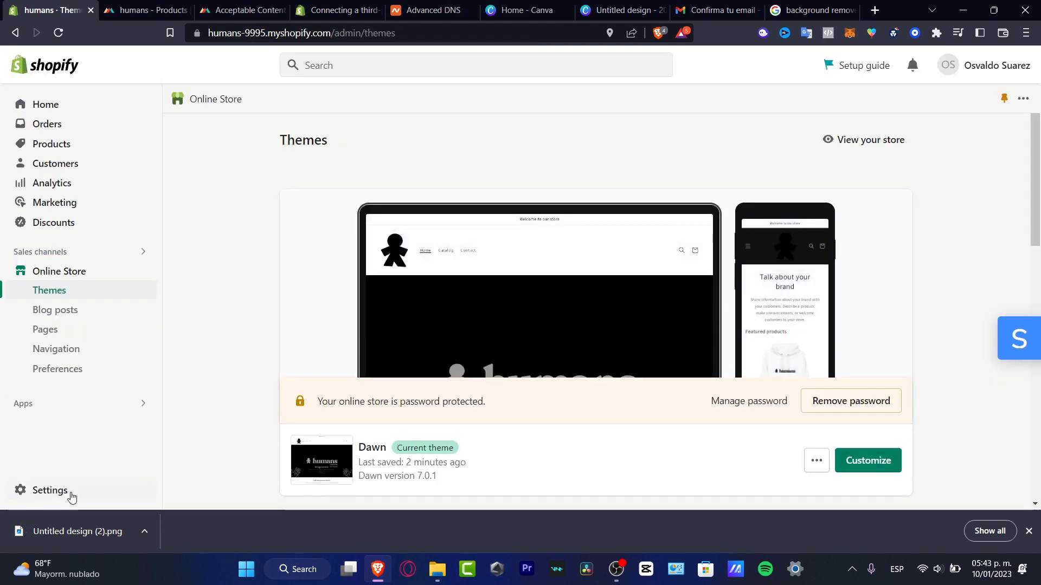
left_click(73, 496)
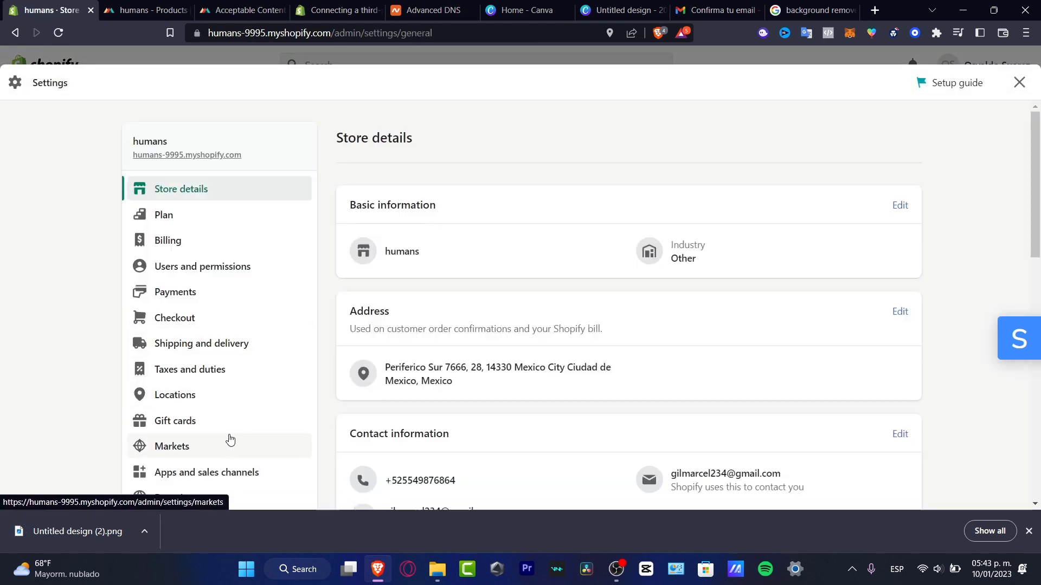
scroll(230, 439, "down", 7)
scroll(251, 334, "up", 4)
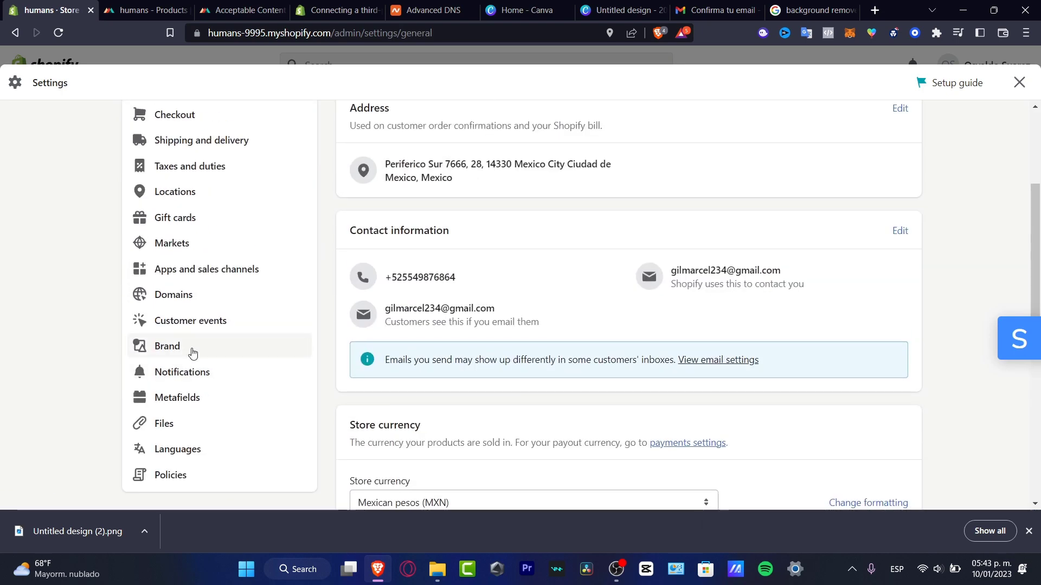
left_click(167, 347)
Upload Untitled design (2) as the default logo, save, and close Settings.
left_click(508, 392)
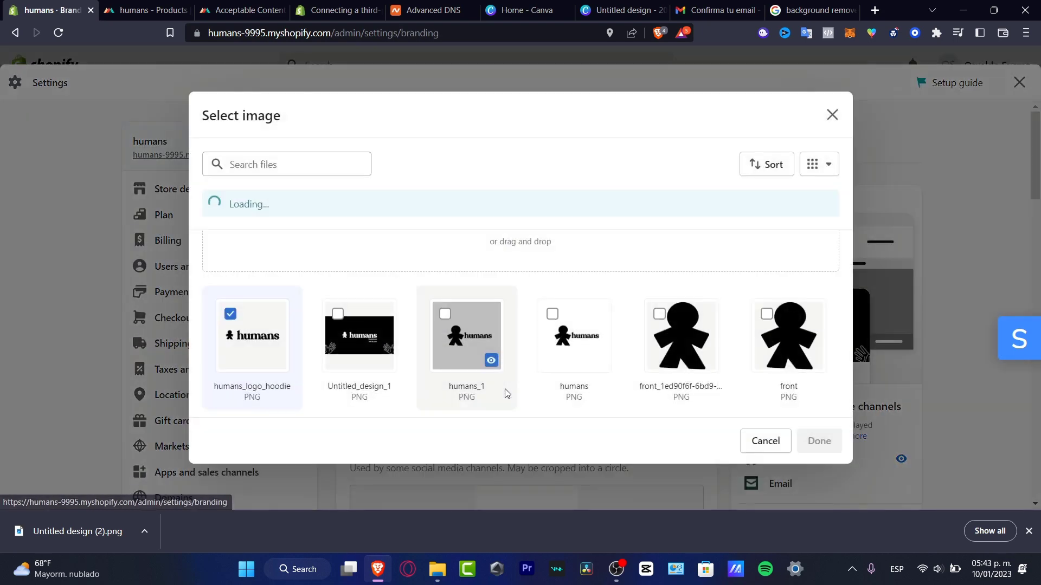
left_click(499, 224)
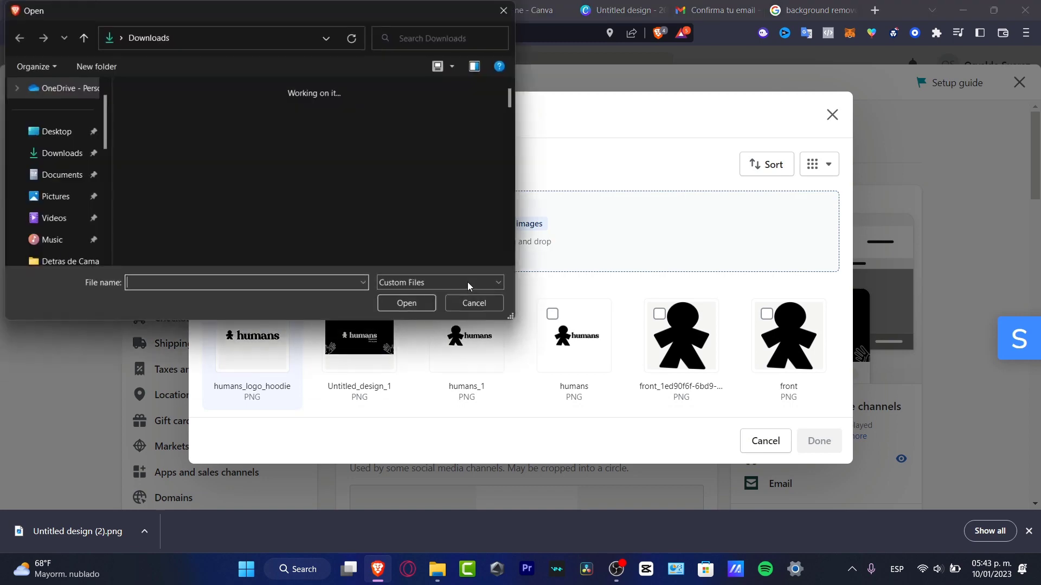
left_click(148, 126)
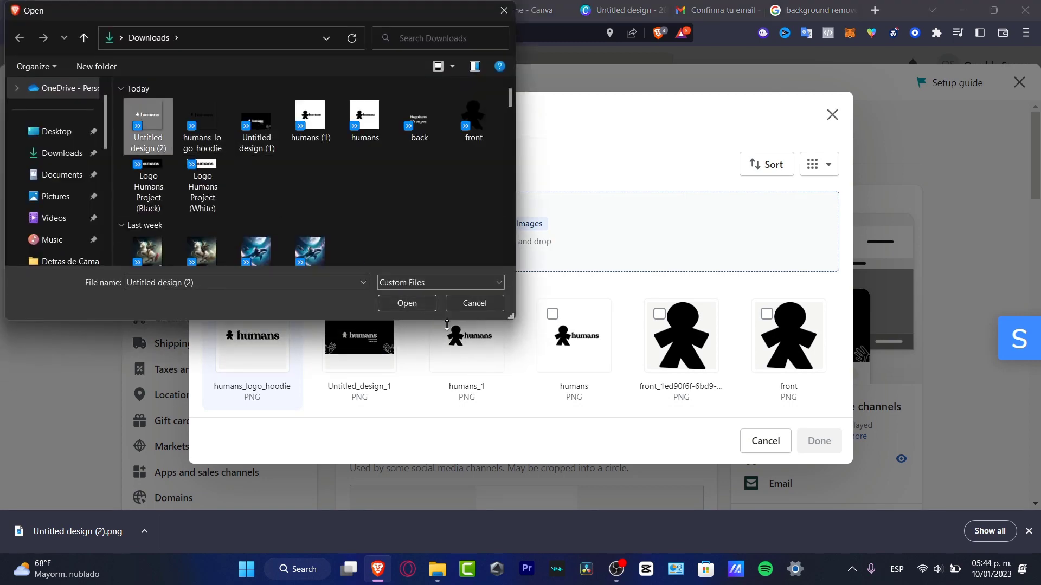
left_click(428, 303)
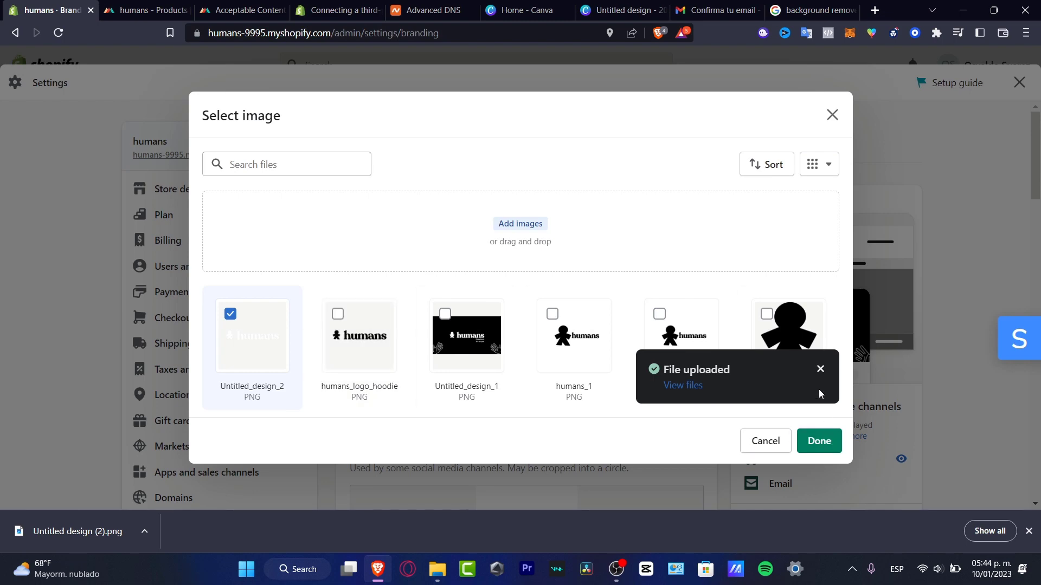
left_click(820, 370)
left_click(817, 440)
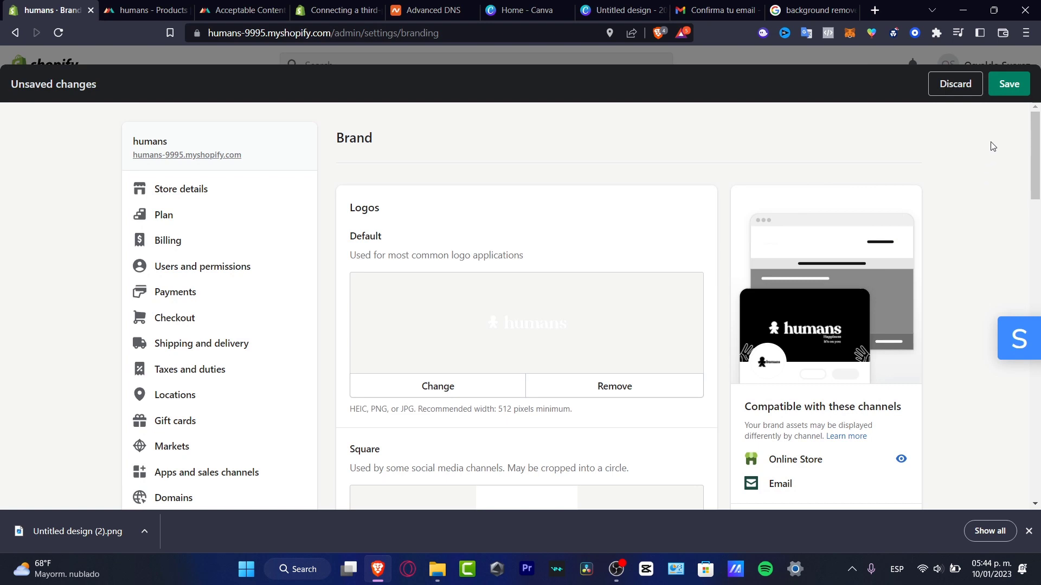
left_click(1008, 95)
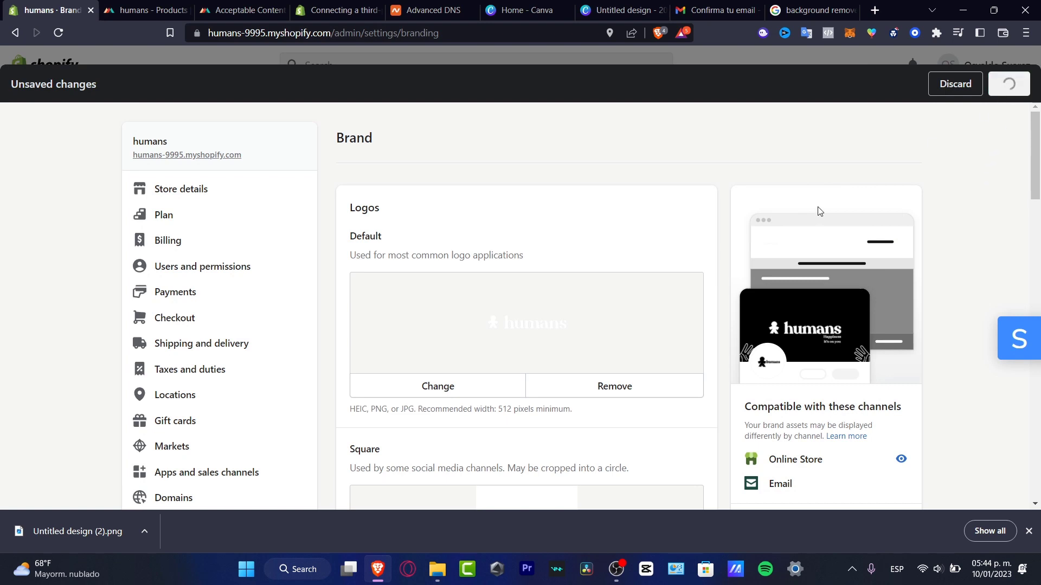
left_click(1019, 82)
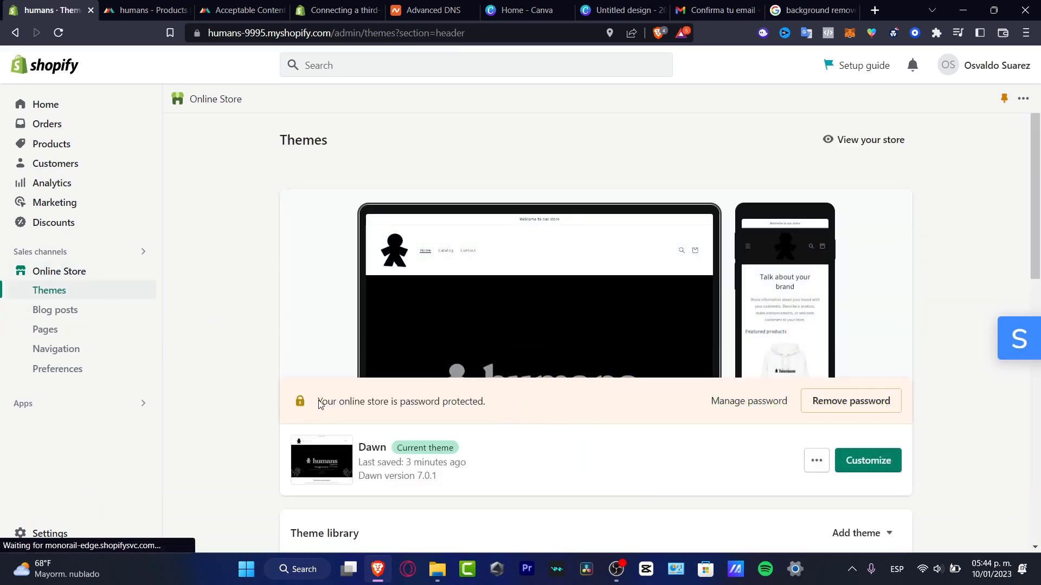
Remove the storefront password, dismiss the store-open notice, and open Dawn in the theme editor.
left_click_drag(317, 402, 495, 406)
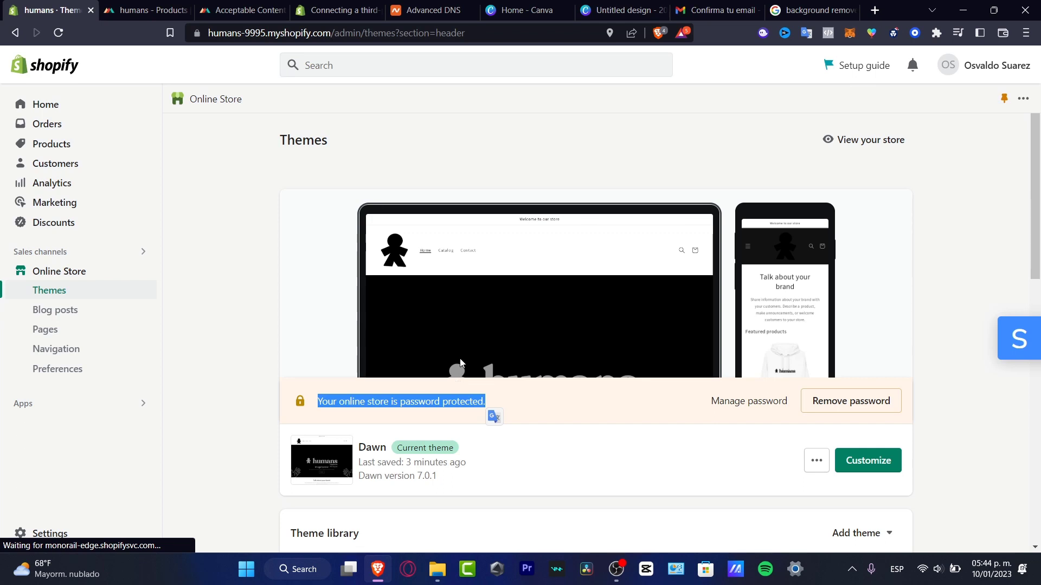
left_click(536, 406)
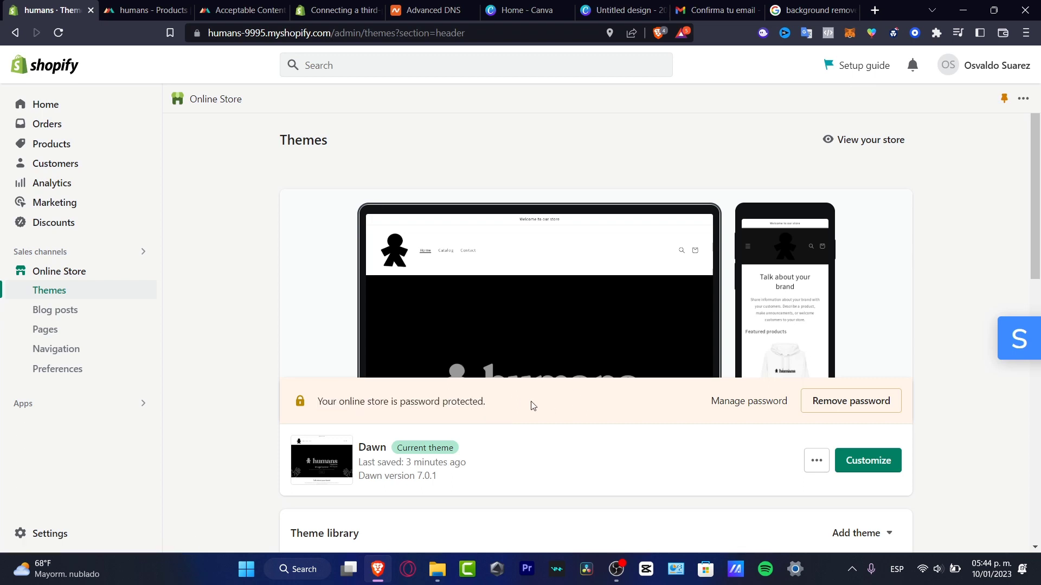
left_click(883, 405)
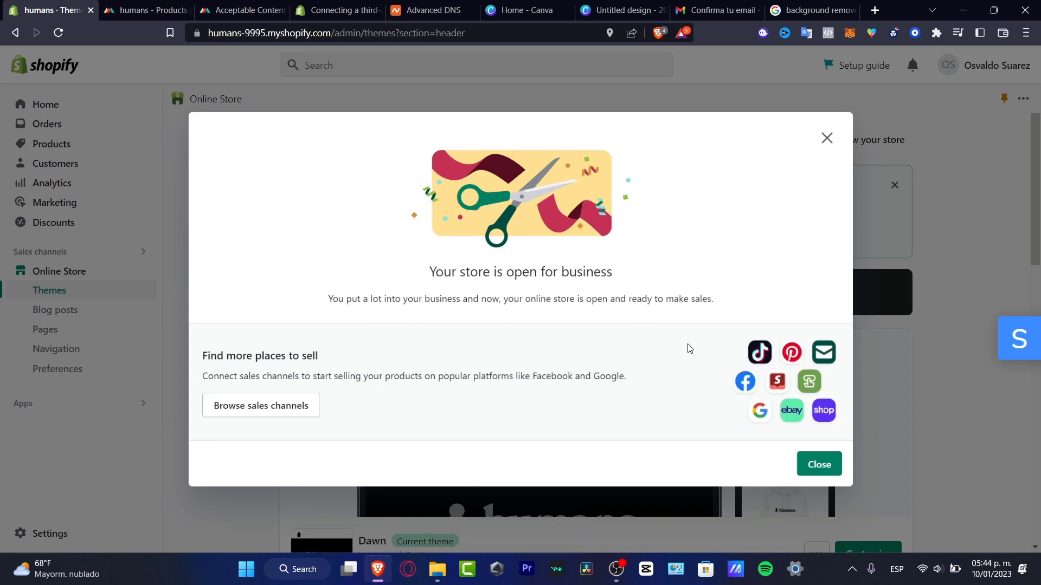
left_click(828, 463)
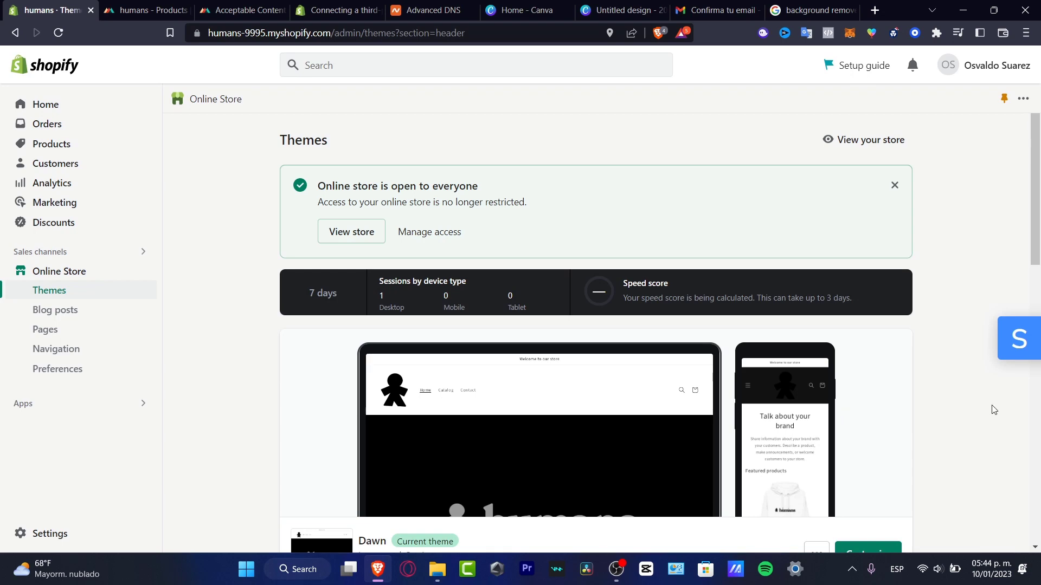
scroll(994, 409, "down", 4)
left_click(884, 356)
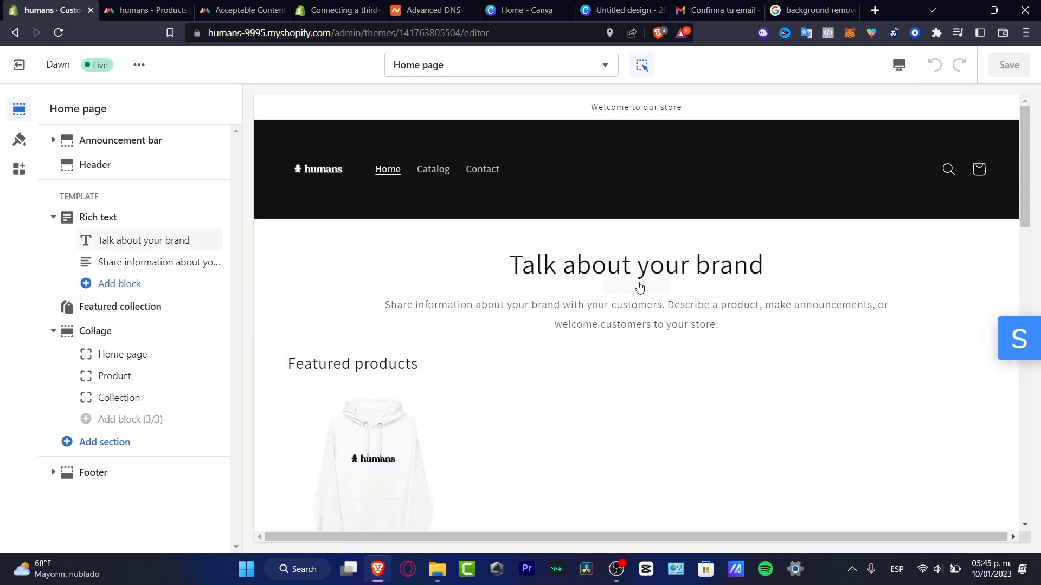
Remove the Rich text section with the 'Talk about your brand' heading.
left_click(731, 259)
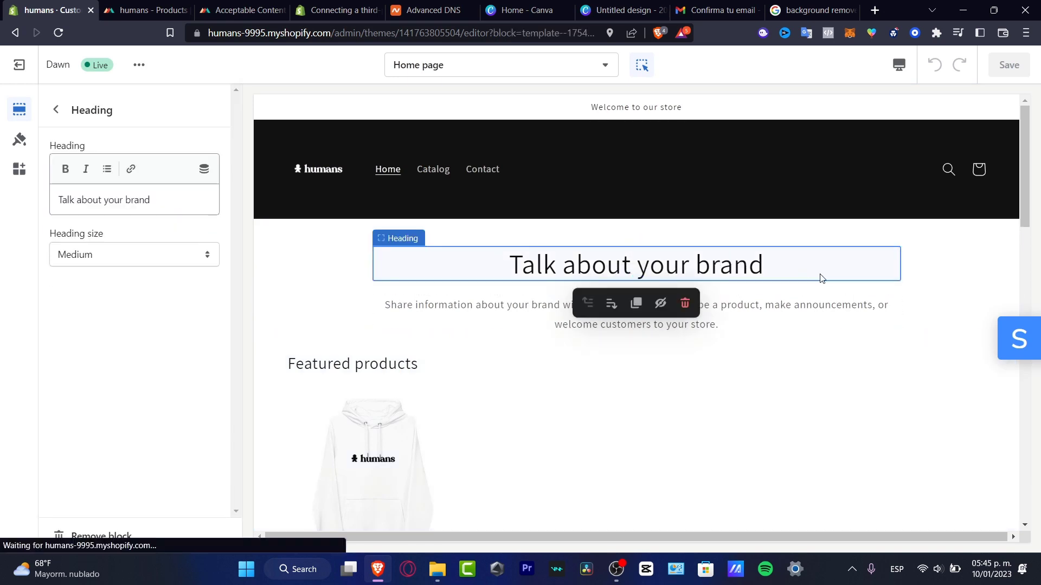
left_click(932, 286)
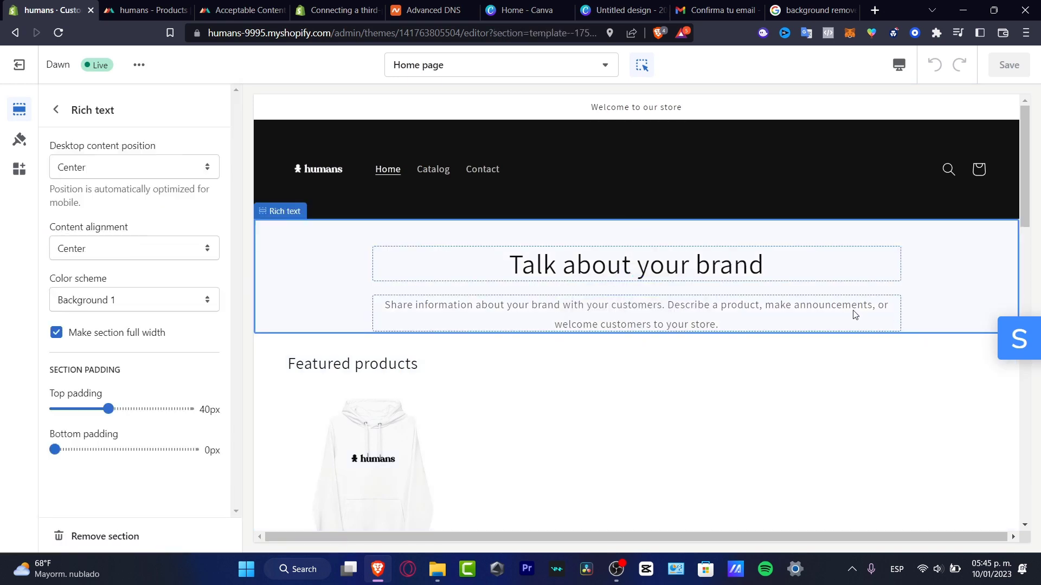
left_click(143, 538)
Scroll down to the footer and select its Info menu block.
scroll(732, 357, "down", 5)
scroll(736, 360, "down", 4)
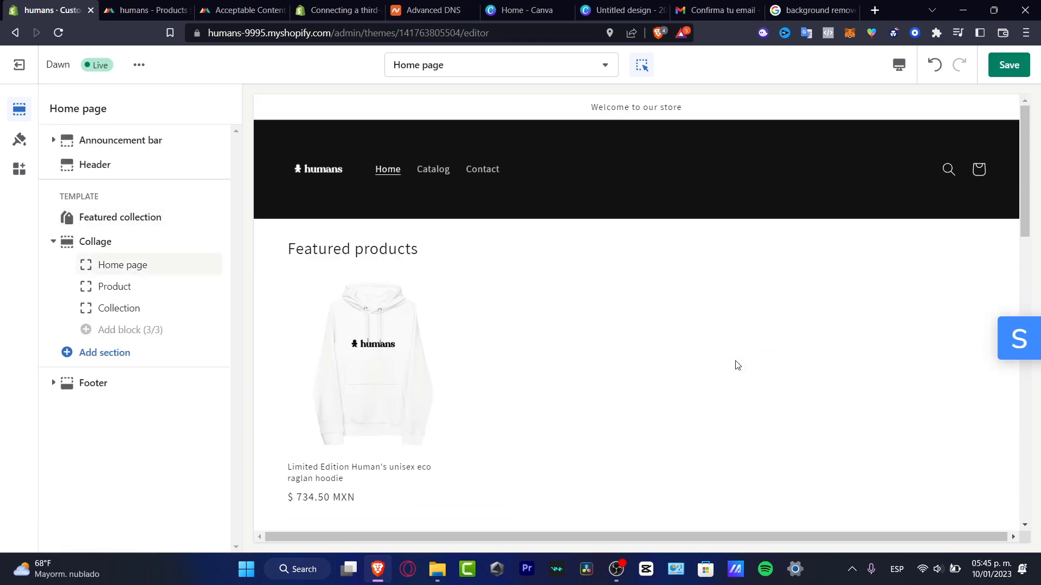
scroll(738, 368, "down", 10)
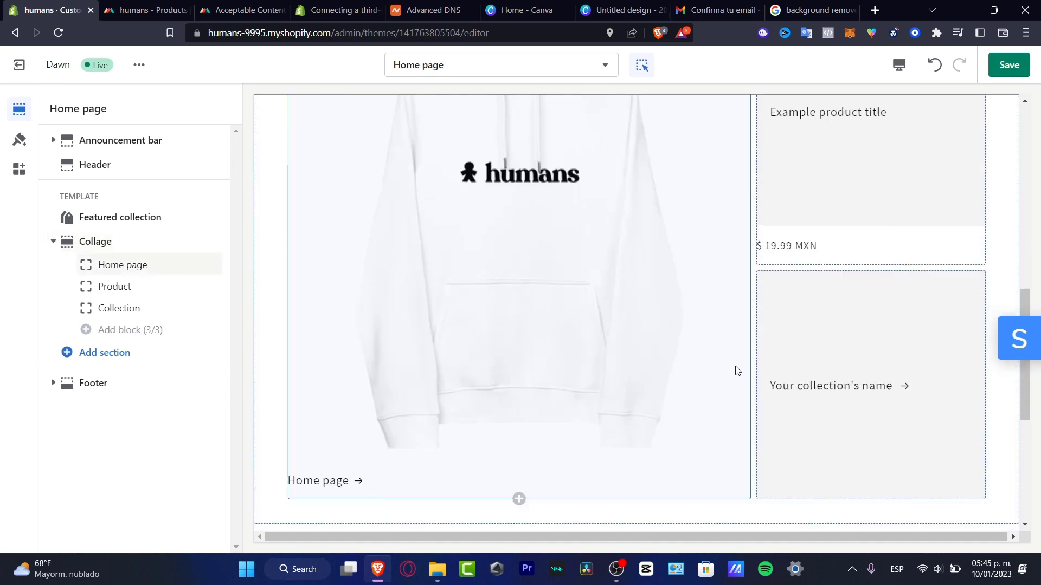
left_click(571, 291)
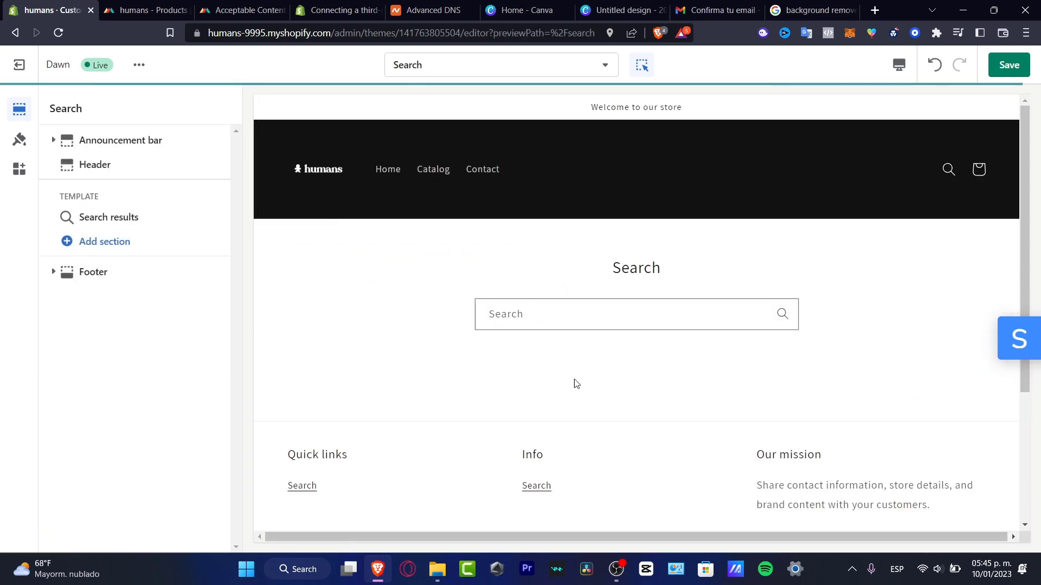
Rename the footer Info heading to 'About' and clear the Quick links heading.
left_click(128, 166)
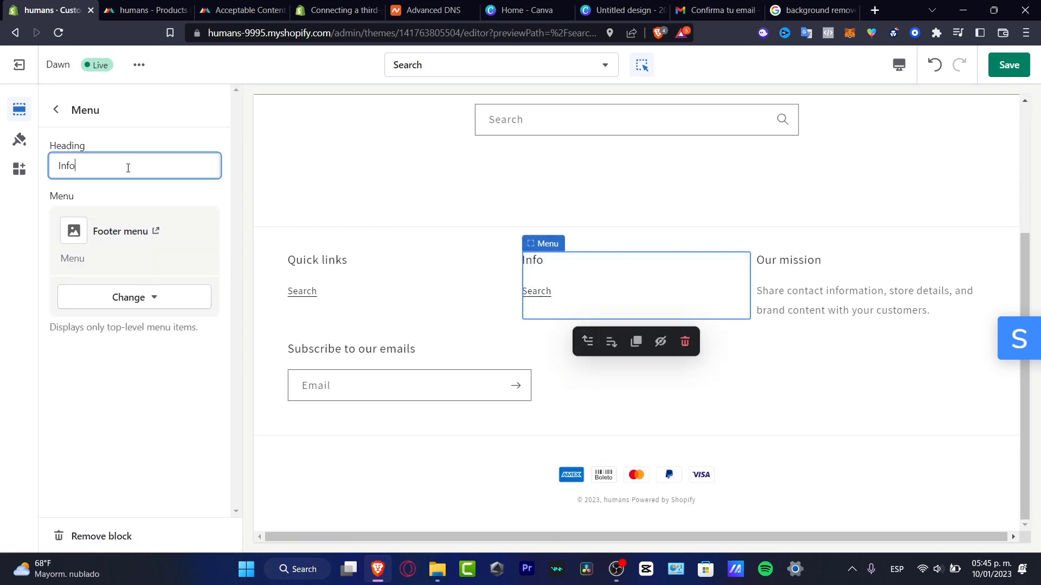
double_click(128, 168)
type("About")
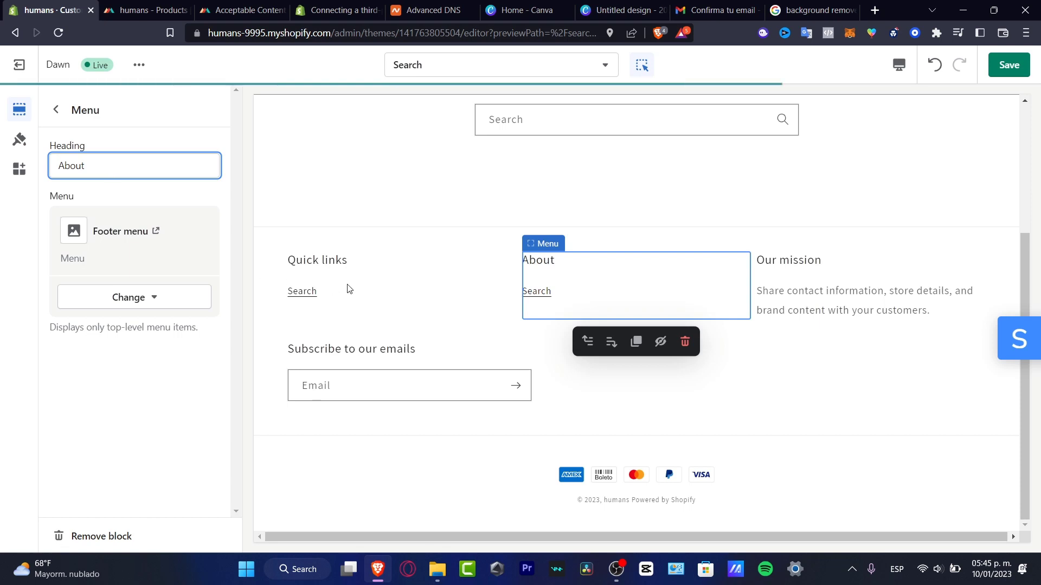
left_click(390, 286)
left_click_drag(139, 170, 35, 161)
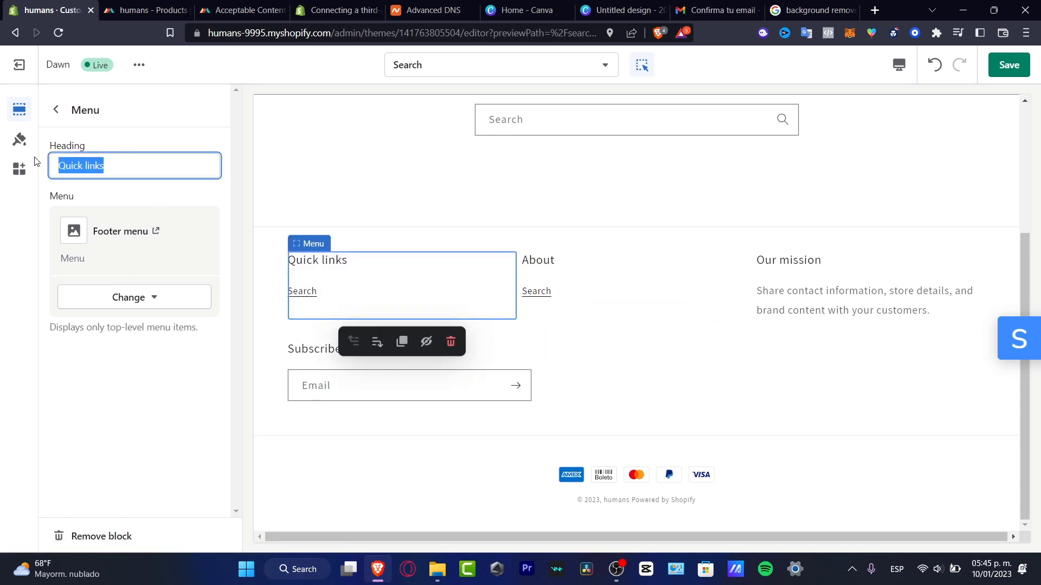
key("BackSpace")
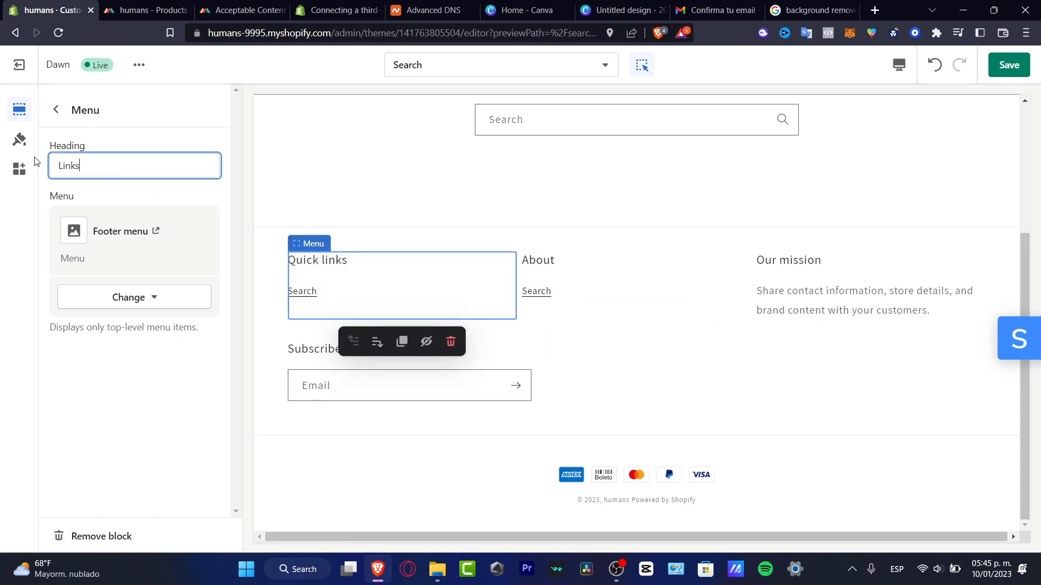
Start replacing the Our mission subtext with 'Happiness it's yours.' and return the preview to Home.
left_click(857, 263)
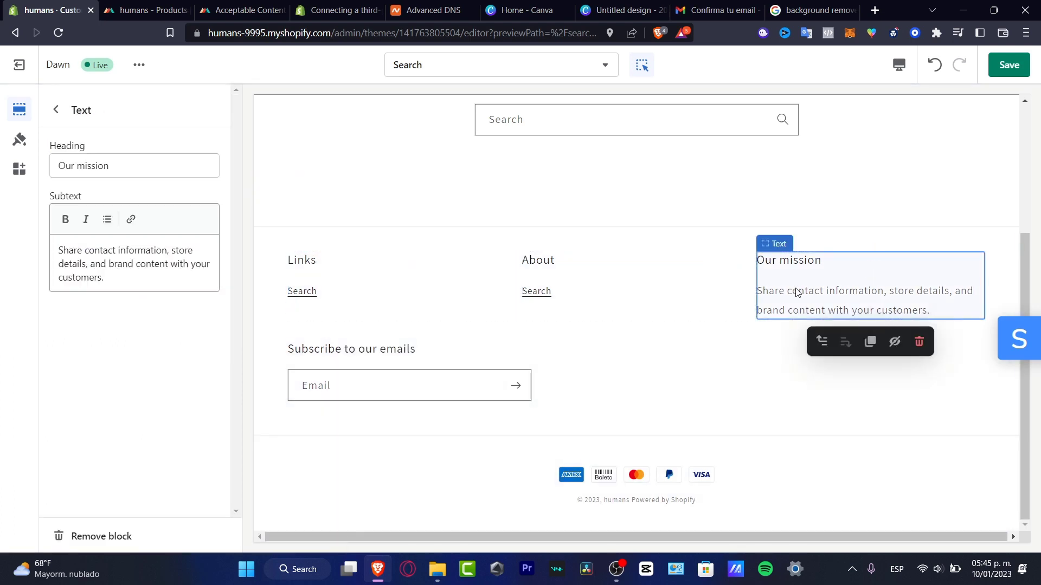
triple_click(81, 266)
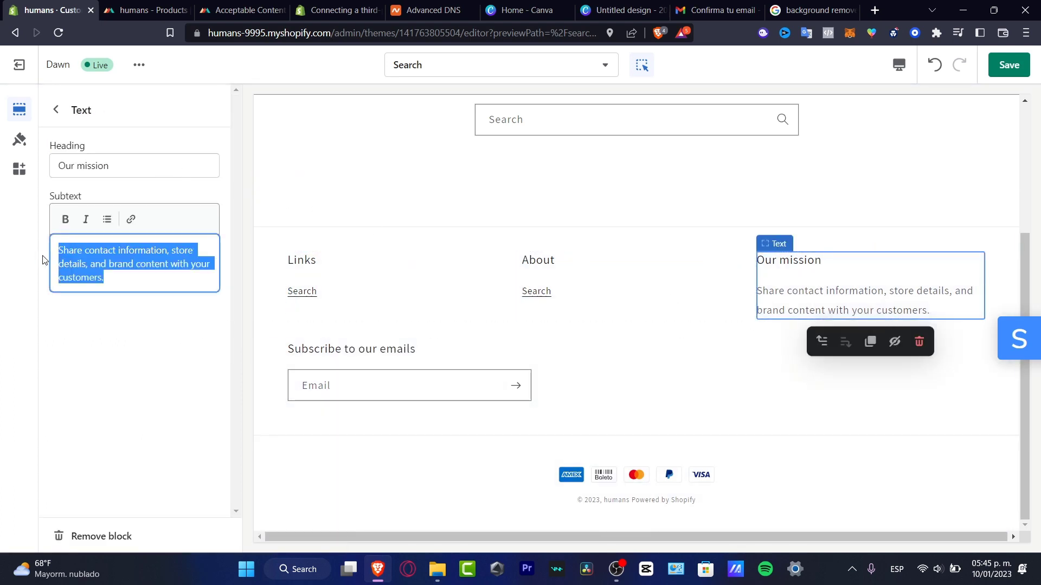
type("Hap")
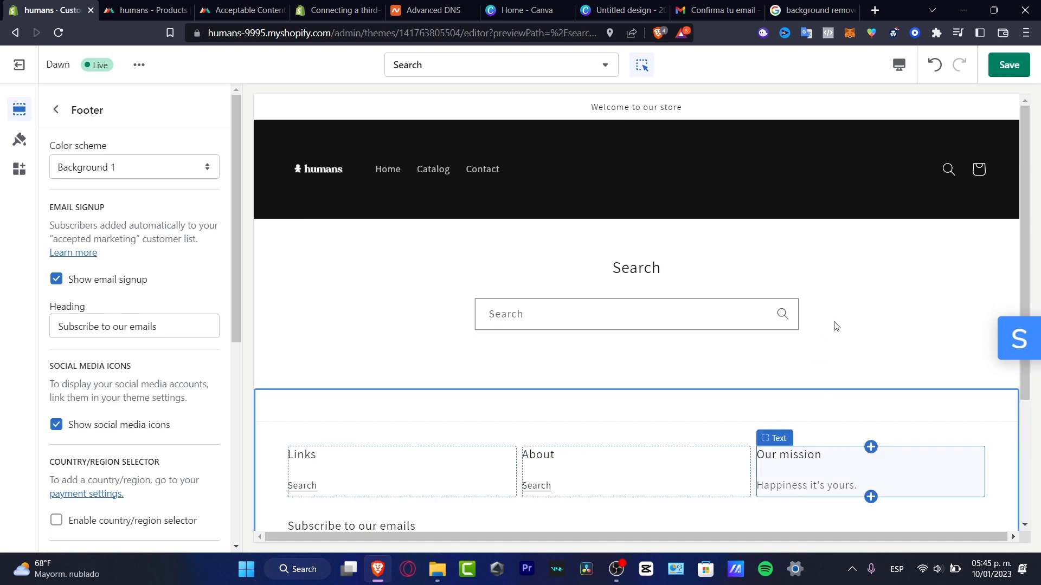
left_click(857, 318)
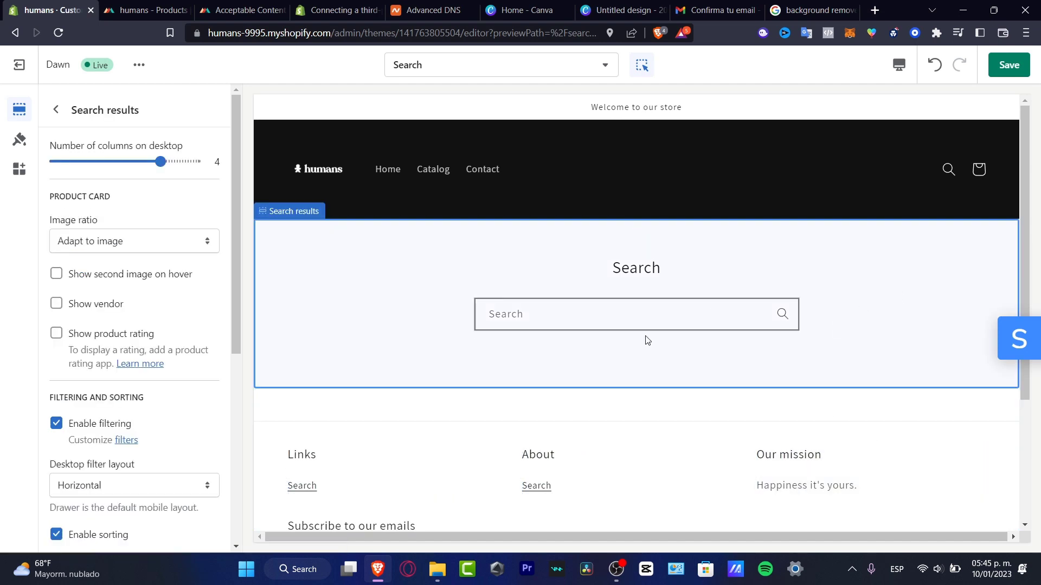
left_click(395, 174)
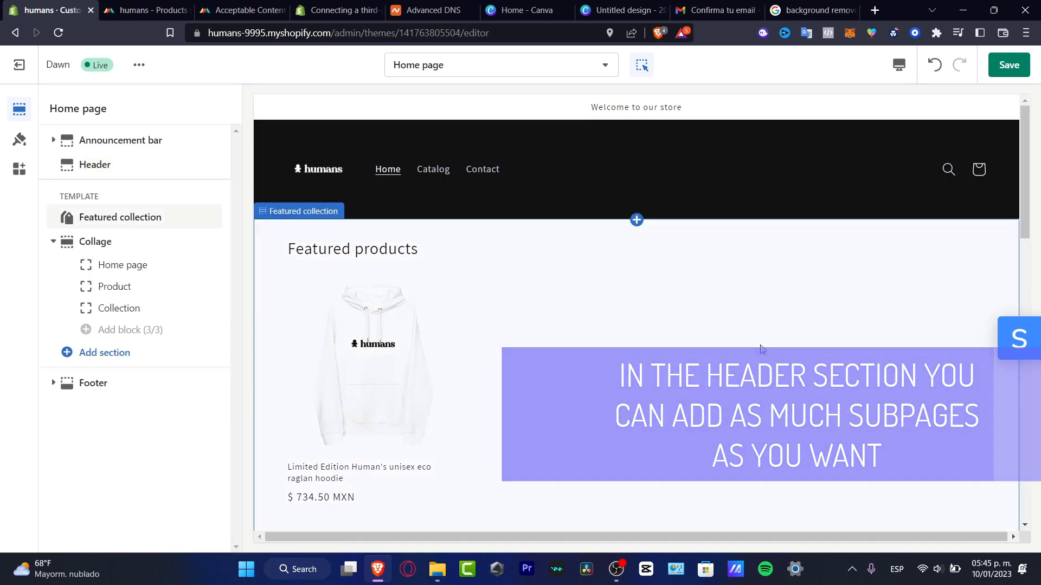
Save the Dawn theme changes and exit the editor back to the Themes overview.
scroll(512, 343, "down", 4)
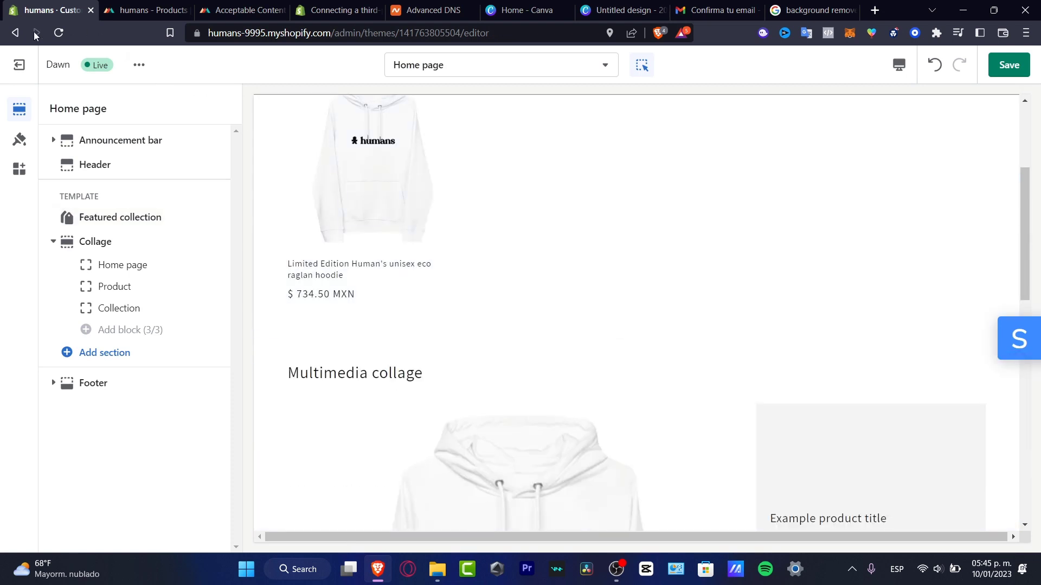
left_click(1009, 65)
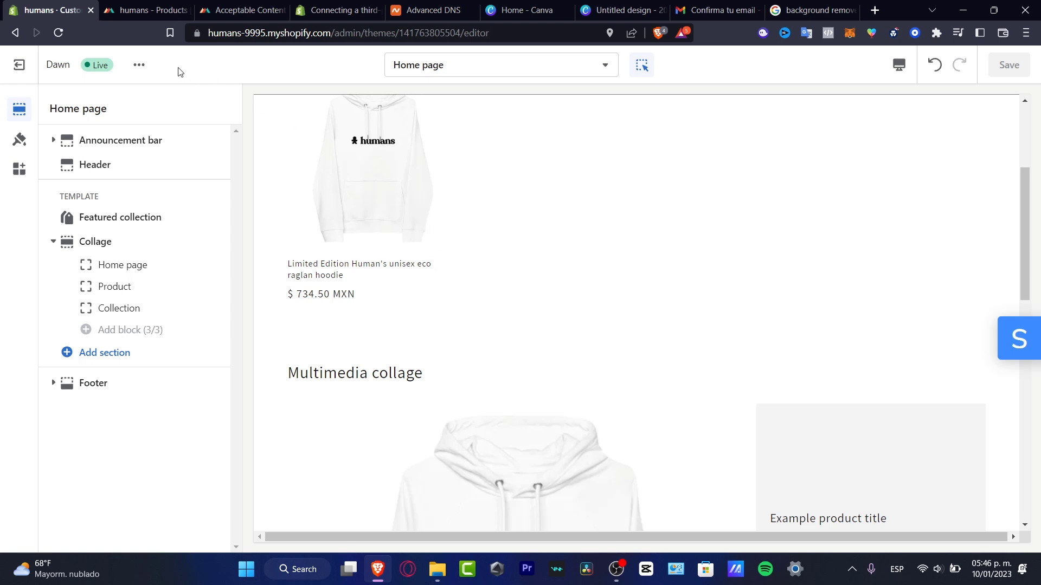
left_click(34, 68)
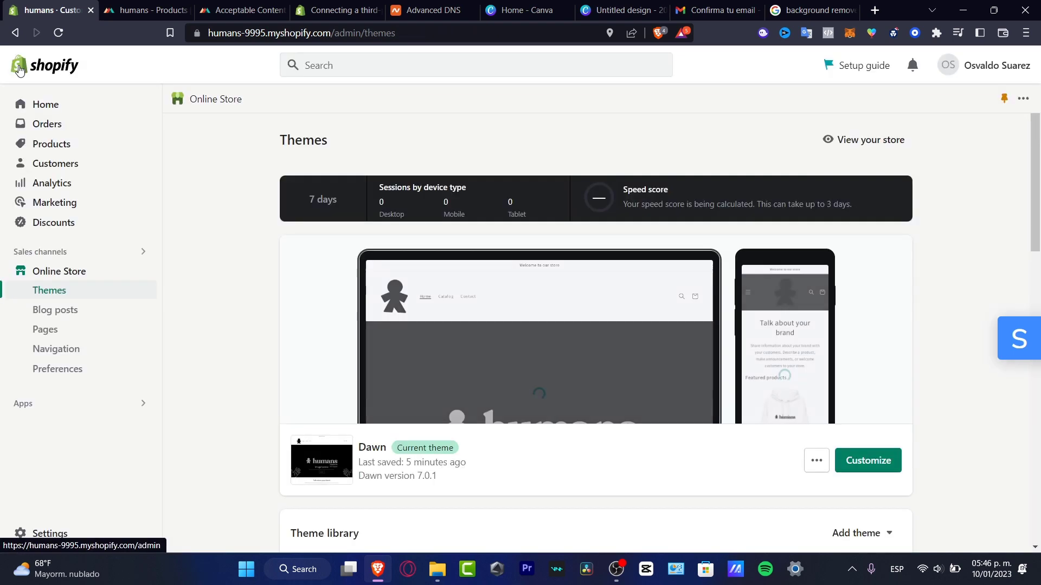
Open the live storefront, check its web address, and browse the Catalog and Contact pages.
left_click(840, 140)
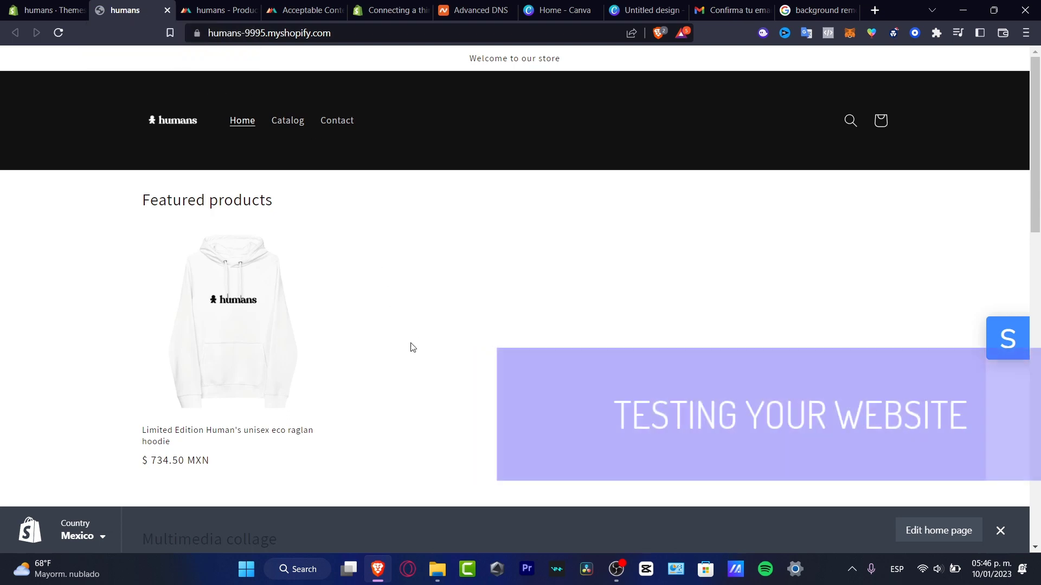
left_click(297, 33)
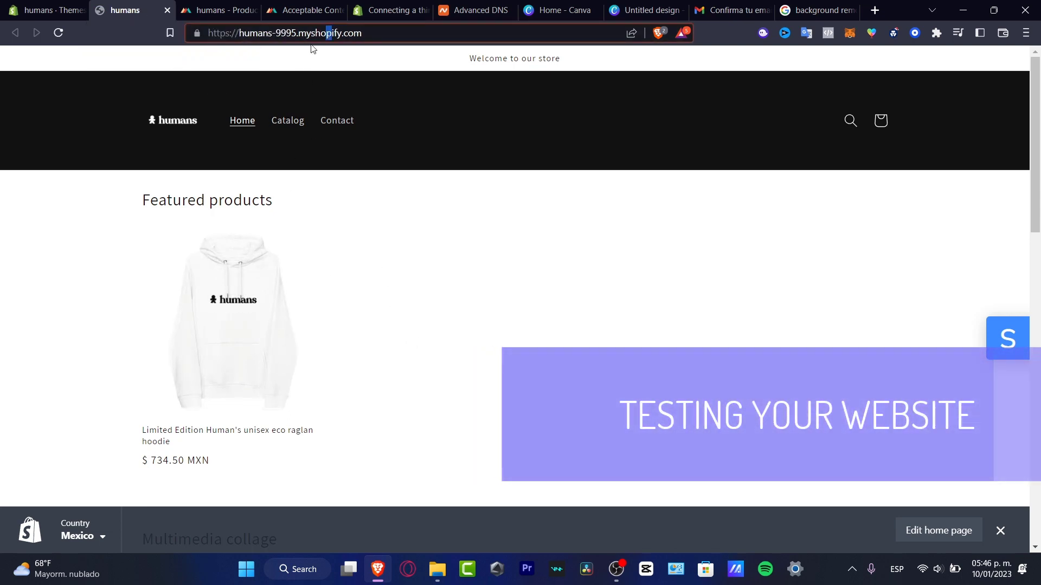
left_click_drag(410, 30, 211, 41)
left_click(363, 30)
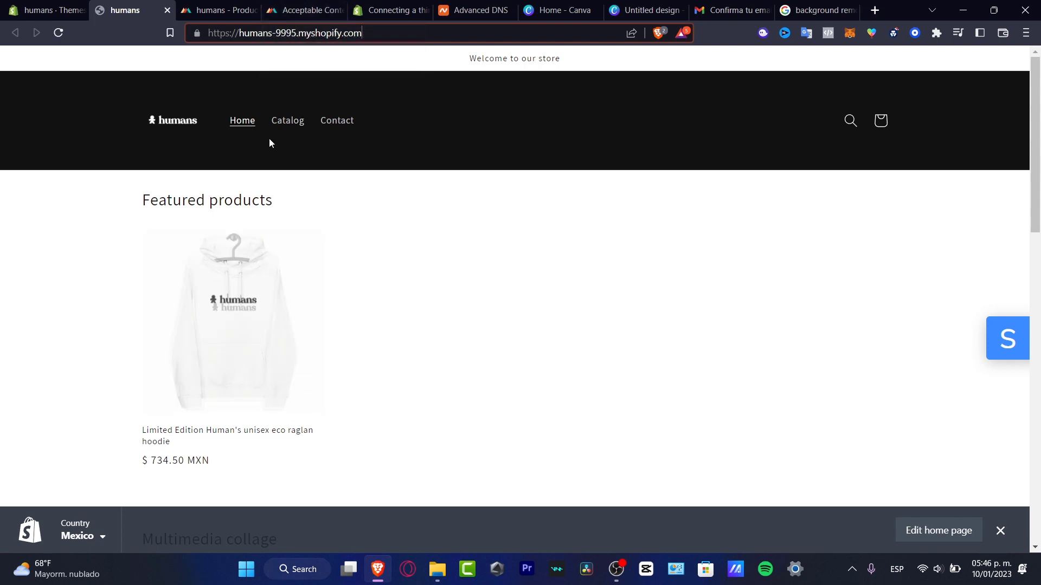
left_click(283, 129)
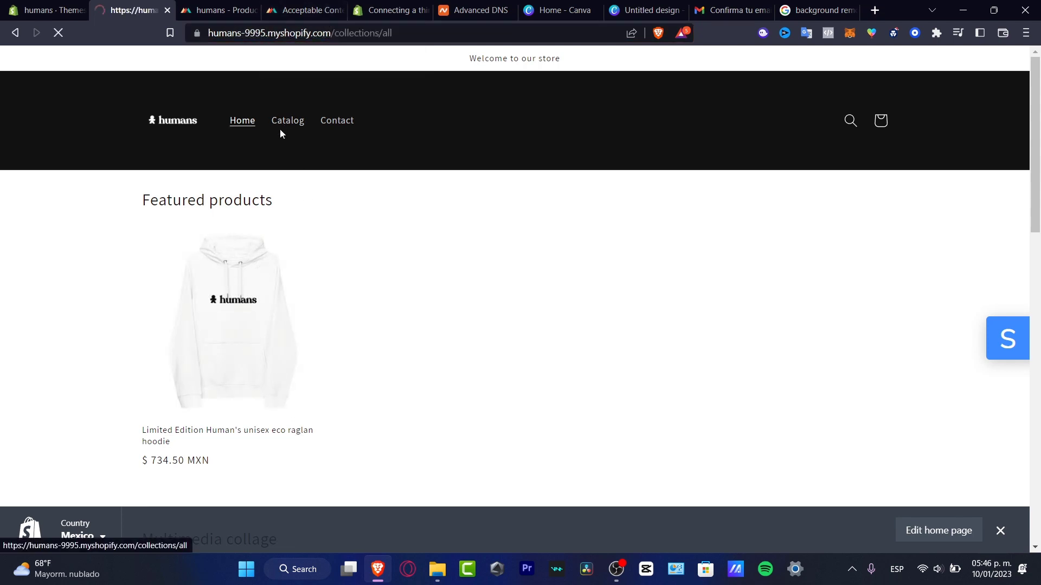
left_click(345, 128)
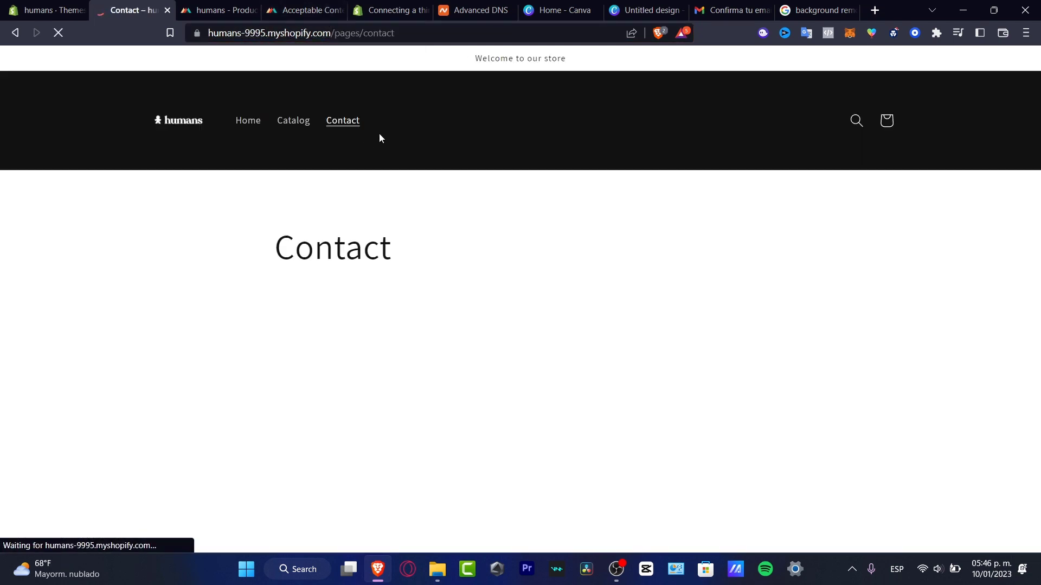
scroll(632, 303, "down", 4)
scroll(632, 302, "down", 2)
scroll(632, 303, "up", 6)
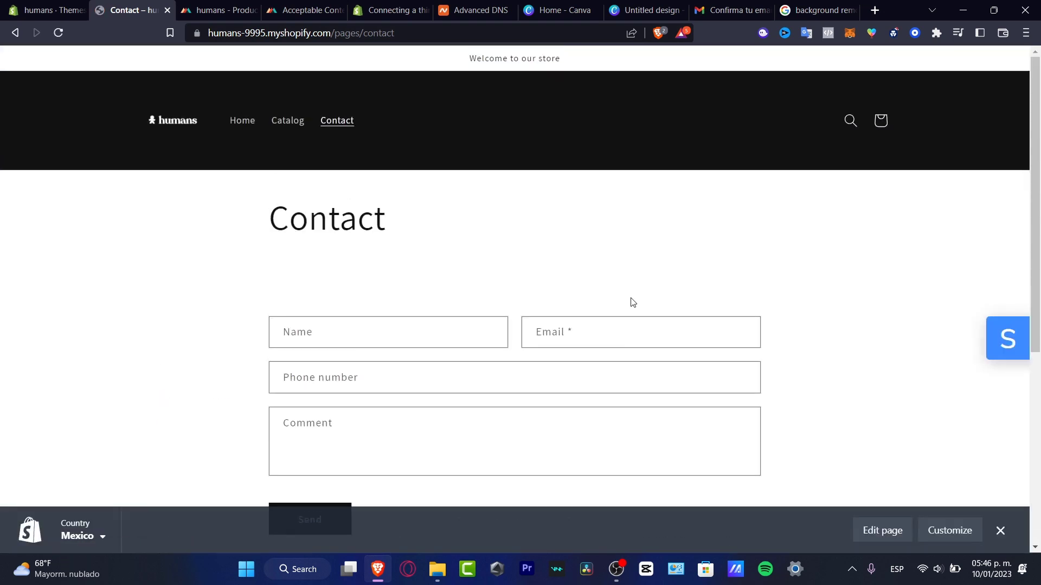
scroll(632, 304, "down", 6)
scroll(633, 304, "up", 6)
left_click(236, 121)
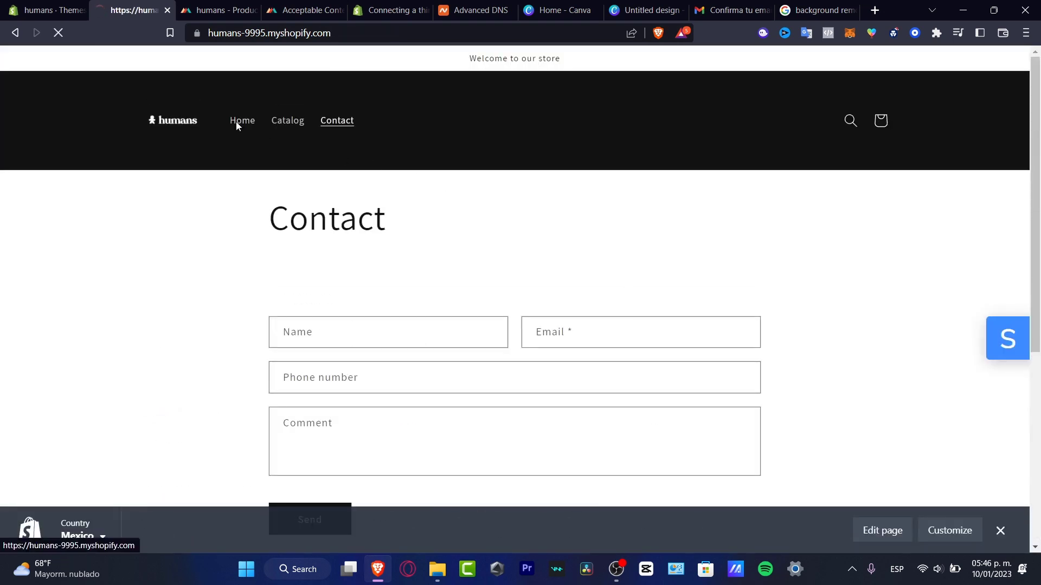
Buy two size L Limited Edition Human's unisex eco raglan hoodies with Buy it now.
scroll(413, 269, "down", 3)
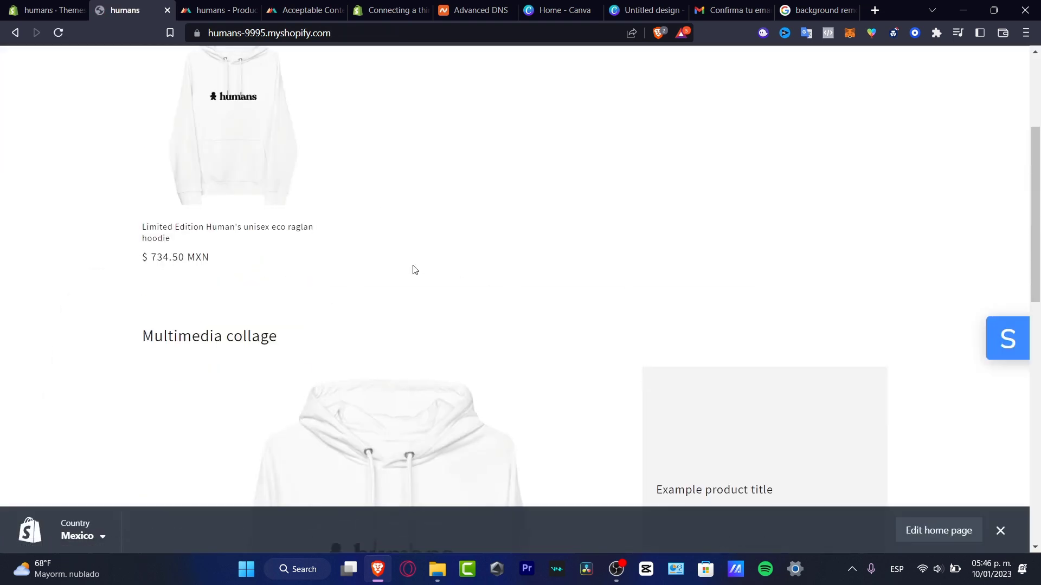
left_click(271, 158)
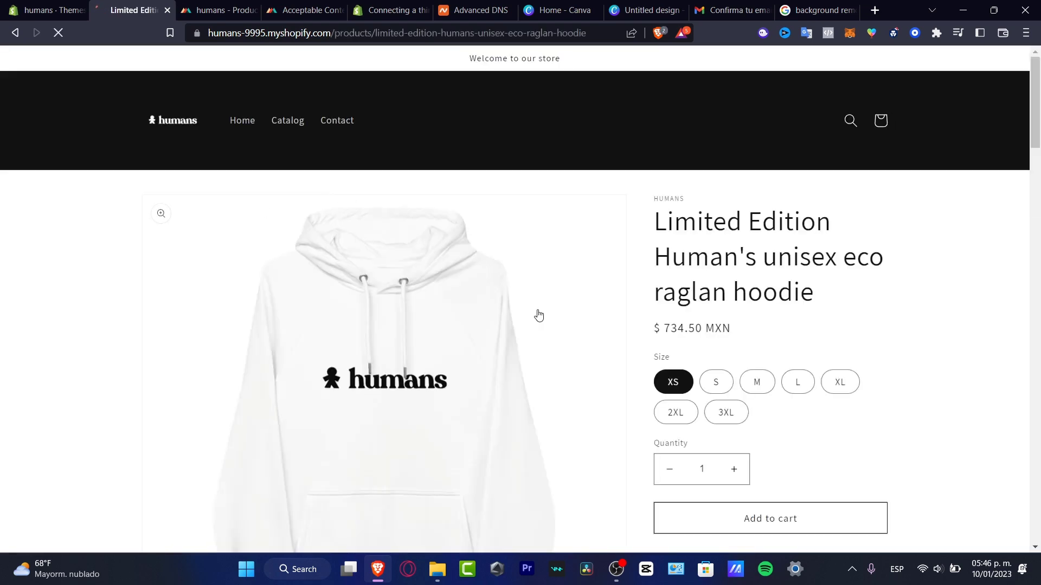
scroll(973, 309, "down", 3)
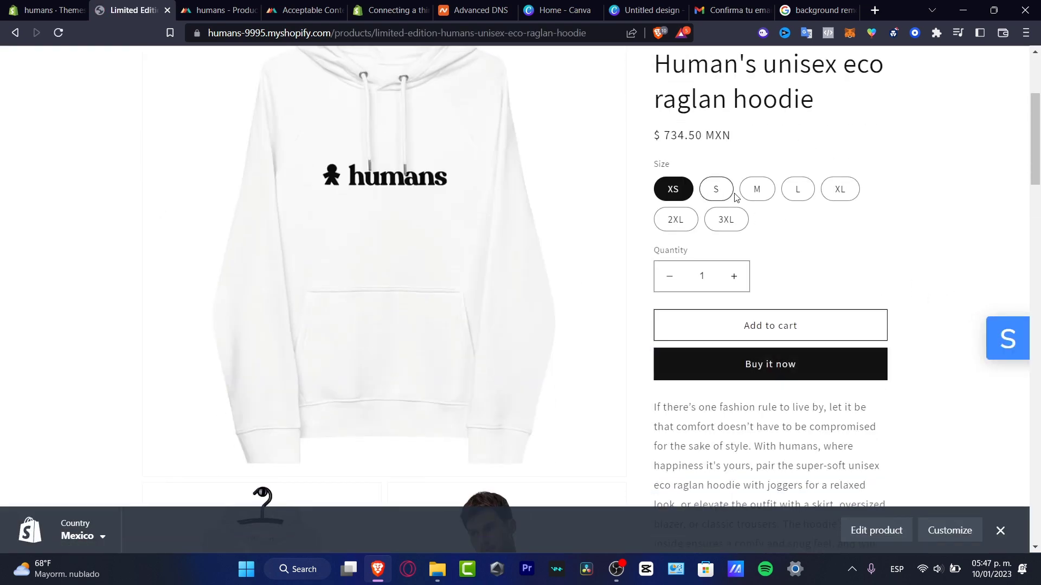
left_click(757, 189)
scroll(785, 196, "up", 1)
left_click(799, 245)
left_click(734, 331)
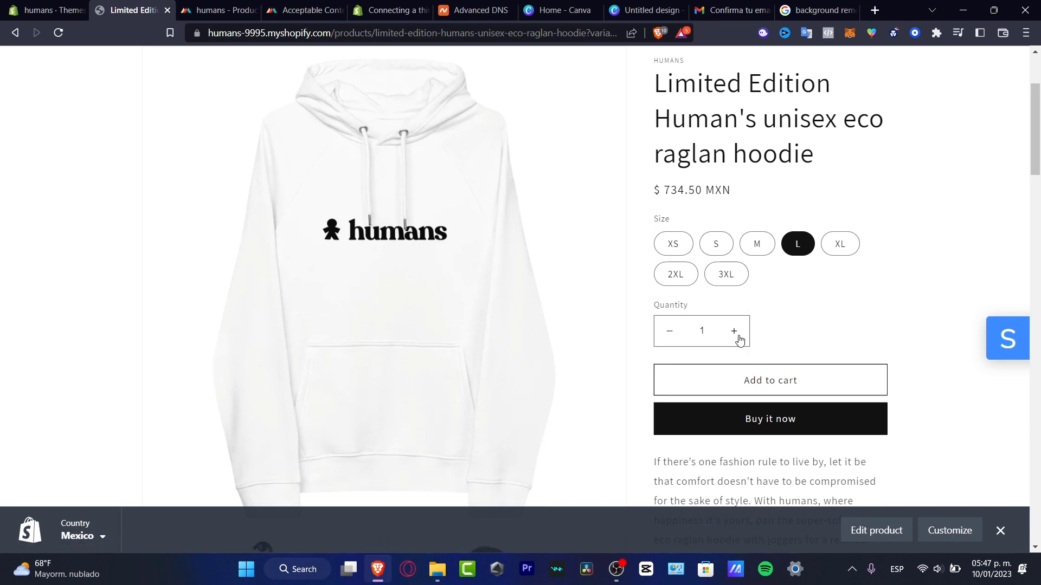
left_click(793, 422)
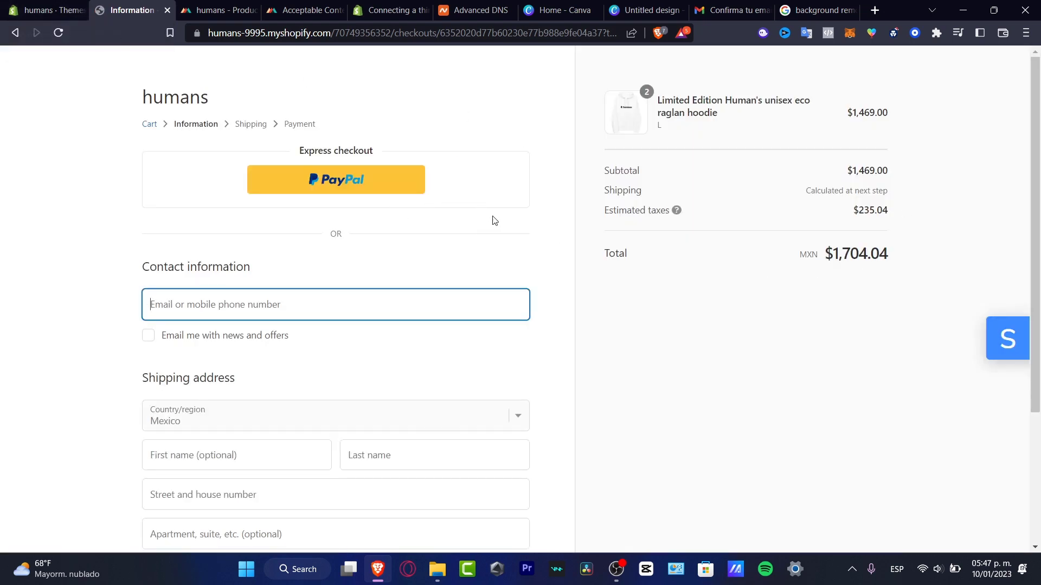
In Settings > Payments, enable Mercado Pago's test mode and save it.
left_click(48, 10)
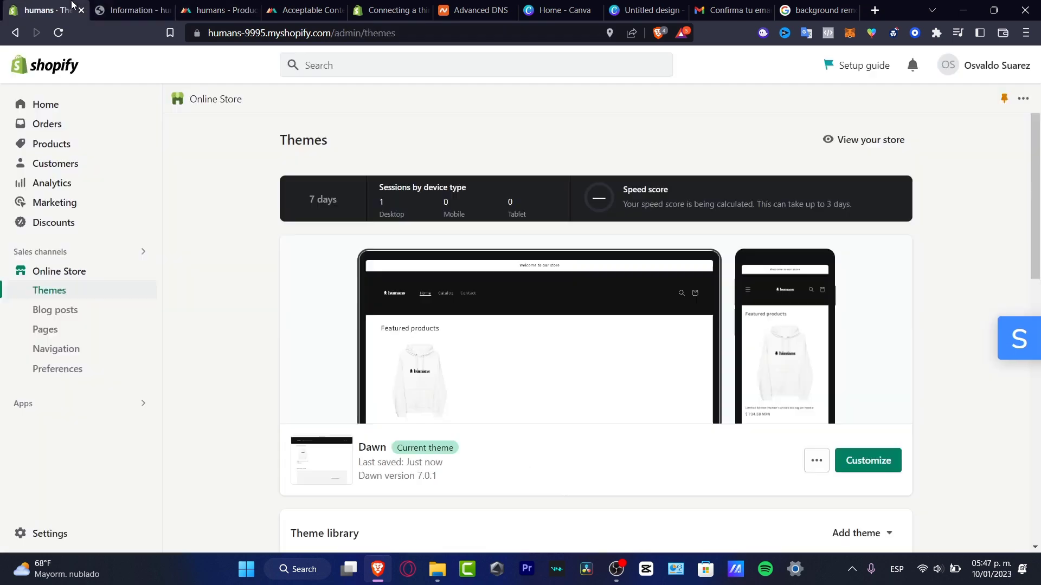
left_click(32, 534)
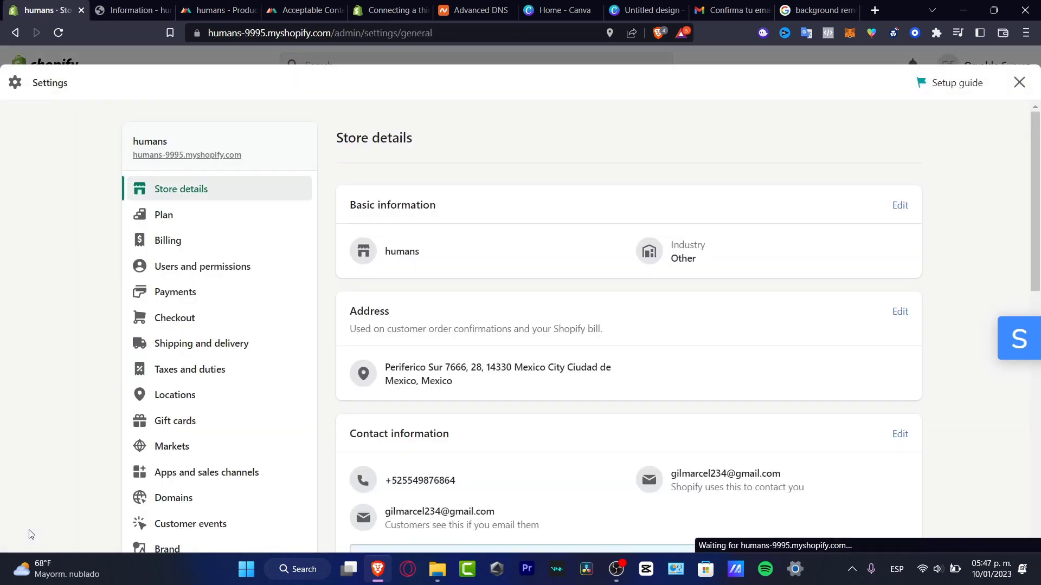
left_click(194, 295)
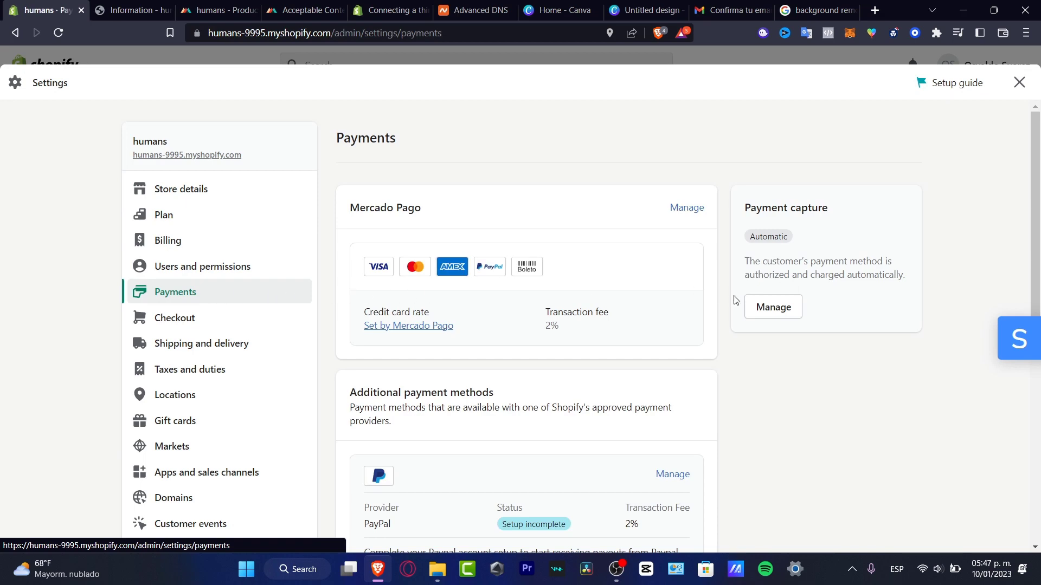
scroll(694, 348, "down", 4)
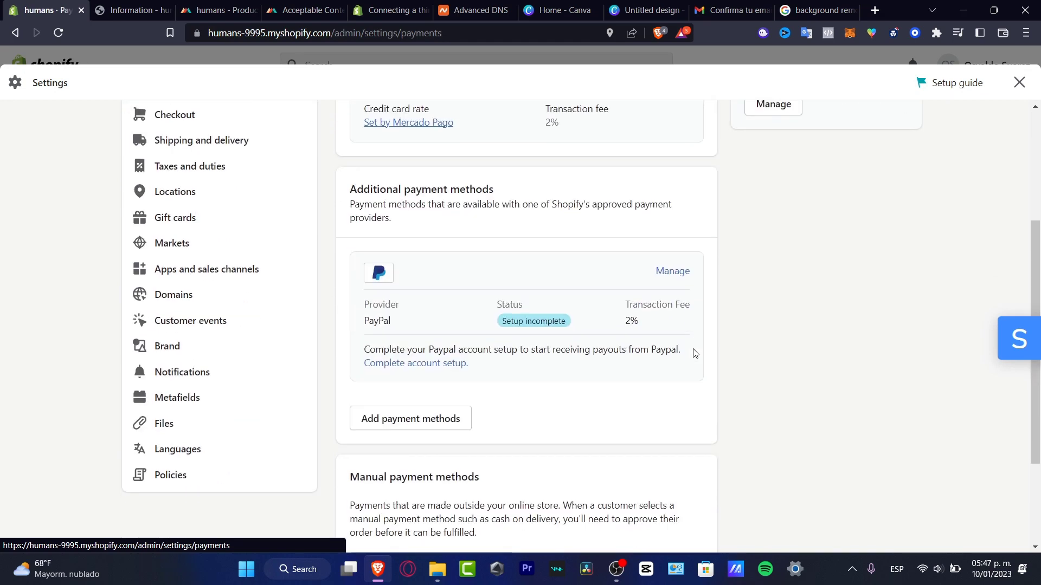
scroll(695, 354, "up", 4)
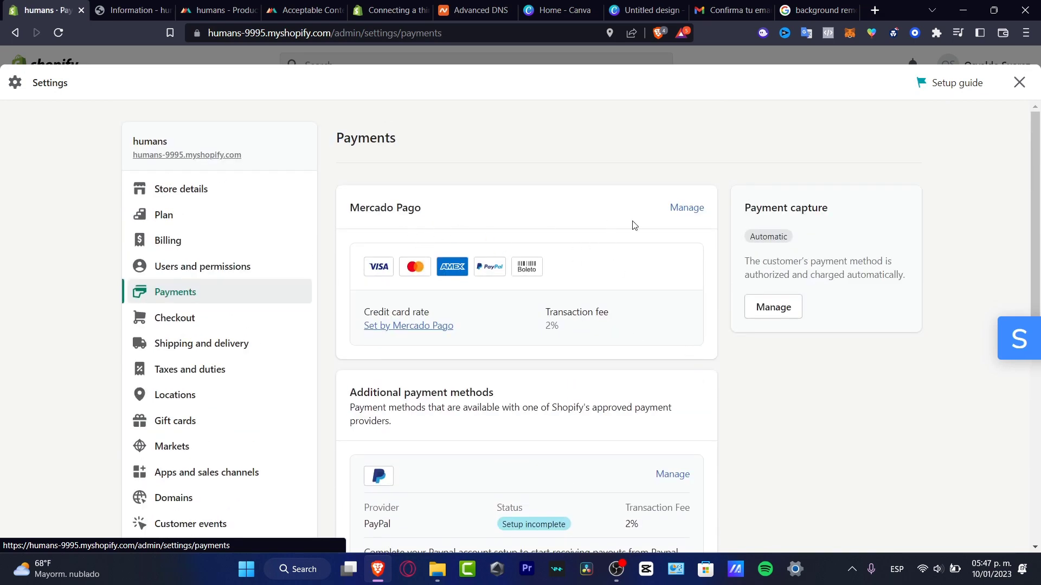
left_click(685, 209)
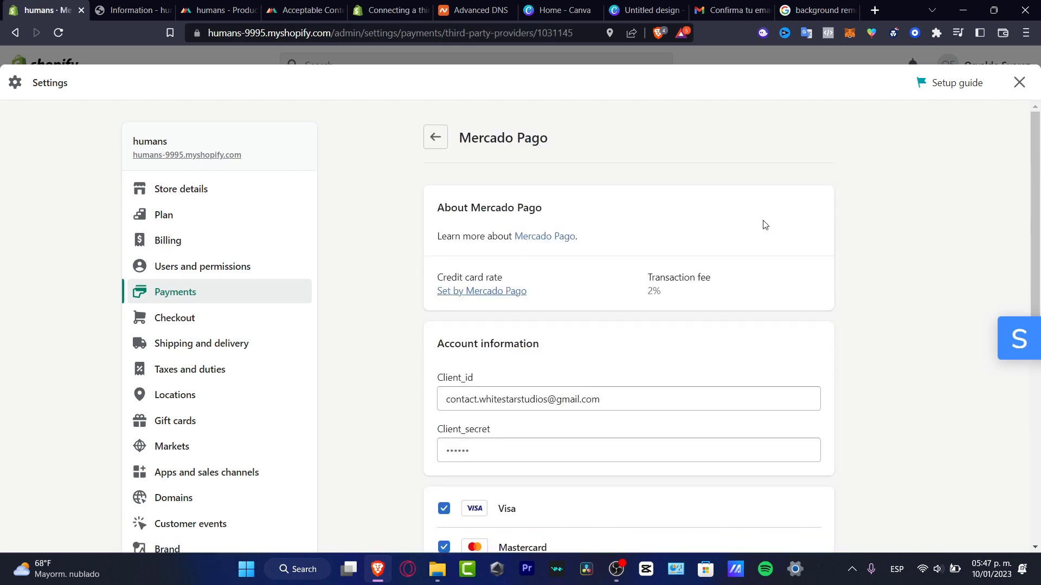
scroll(770, 226, "down", 7)
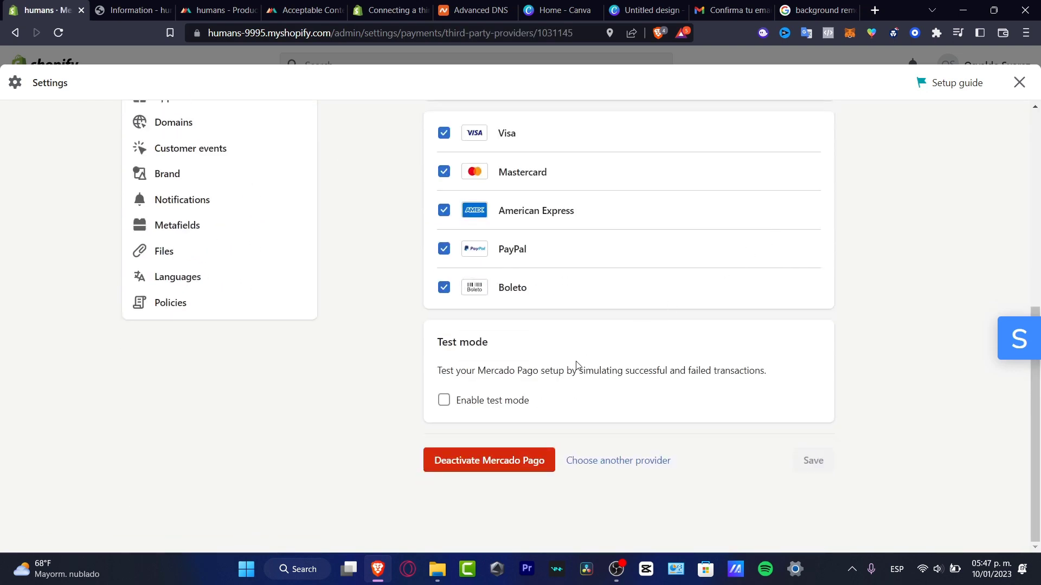
left_click(495, 400)
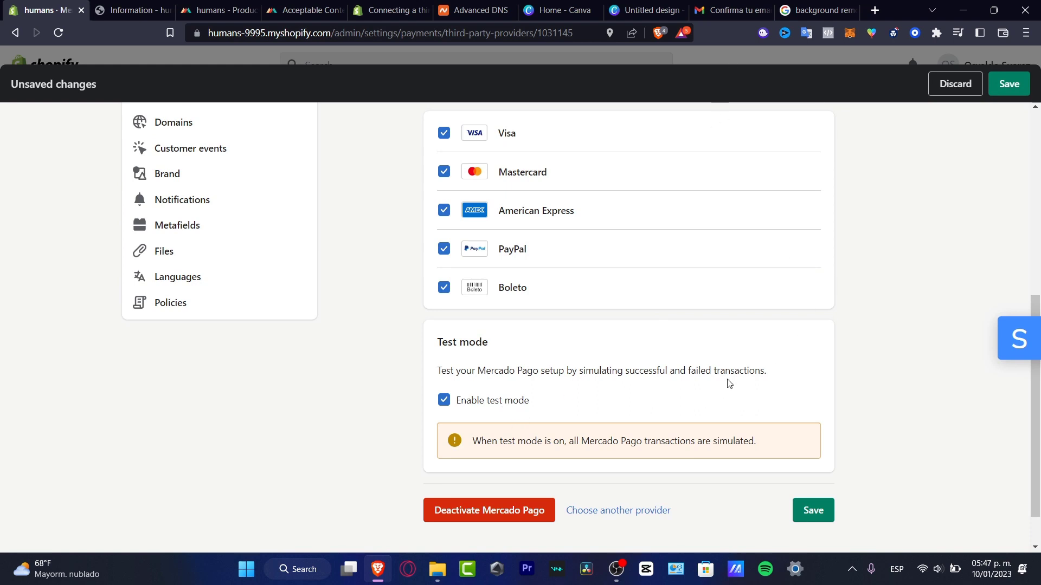
left_click(809, 511)
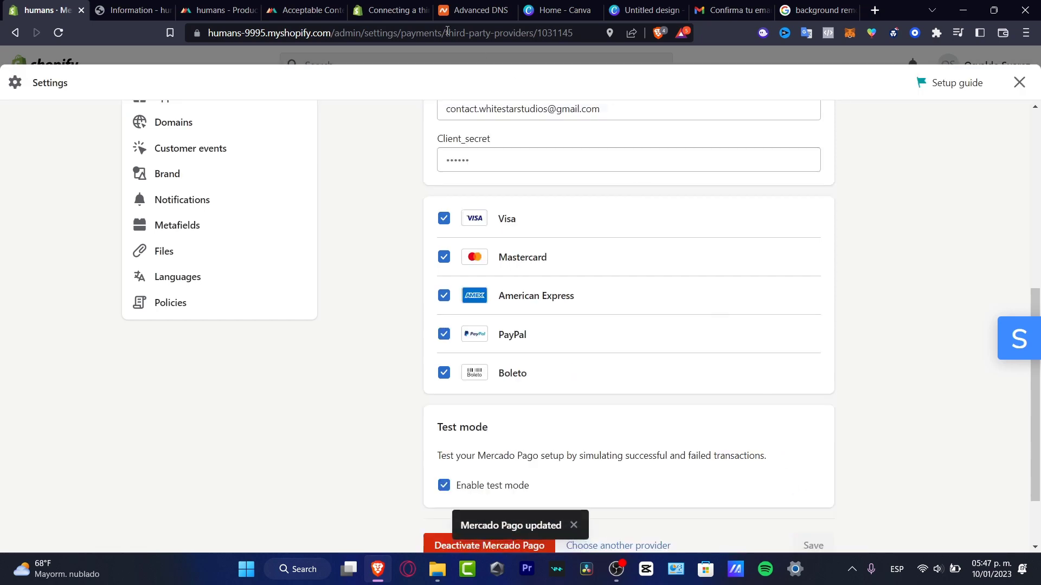
Review the checkout page for the two size L hoodies.
left_click(133, 9)
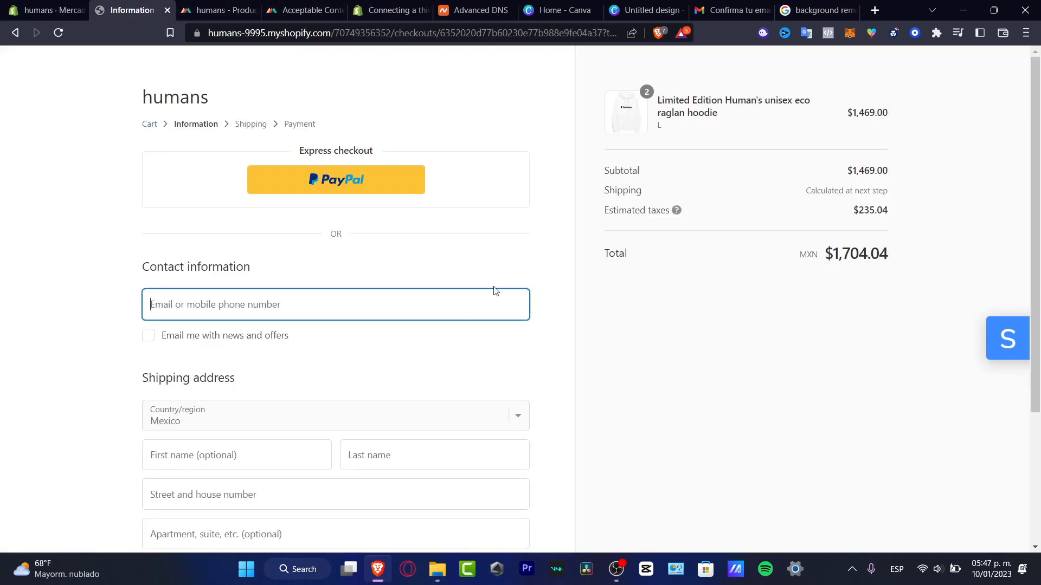
scroll(546, 387, "down", 3)
scroll(473, 377, "up", 3)
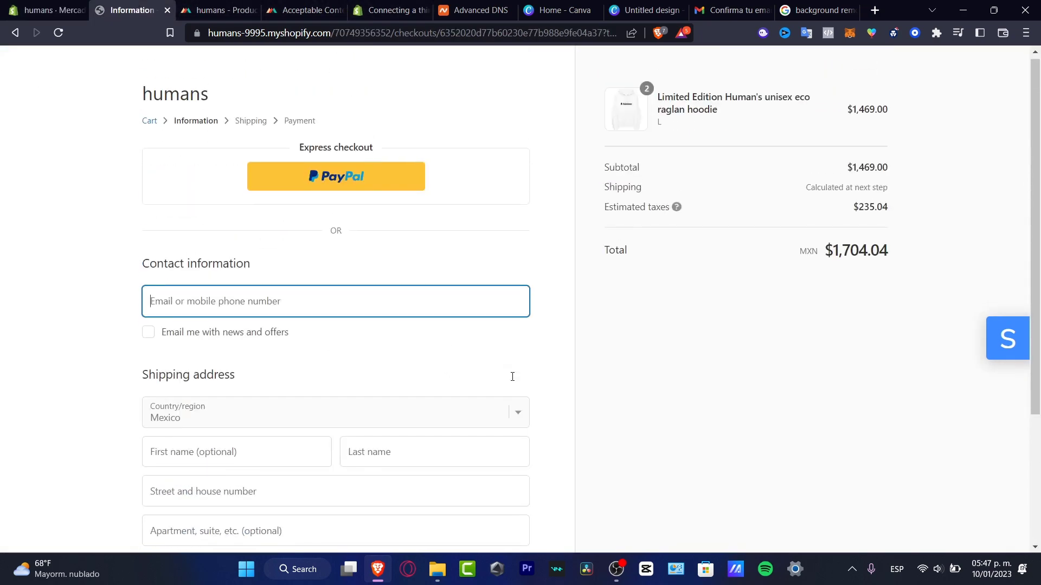
scroll(637, 327, "down", 3)
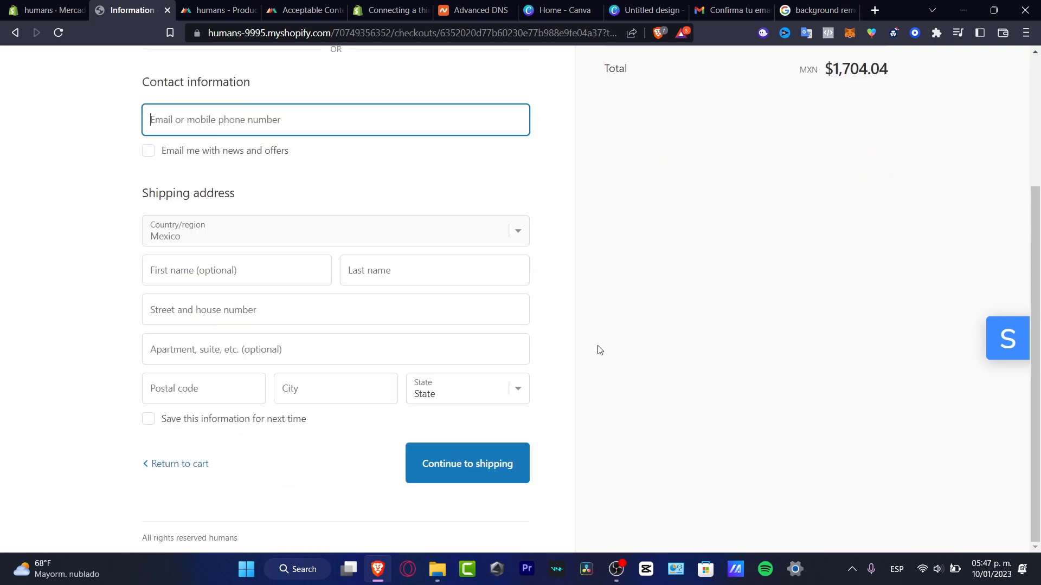
scroll(600, 349, "up", 3)
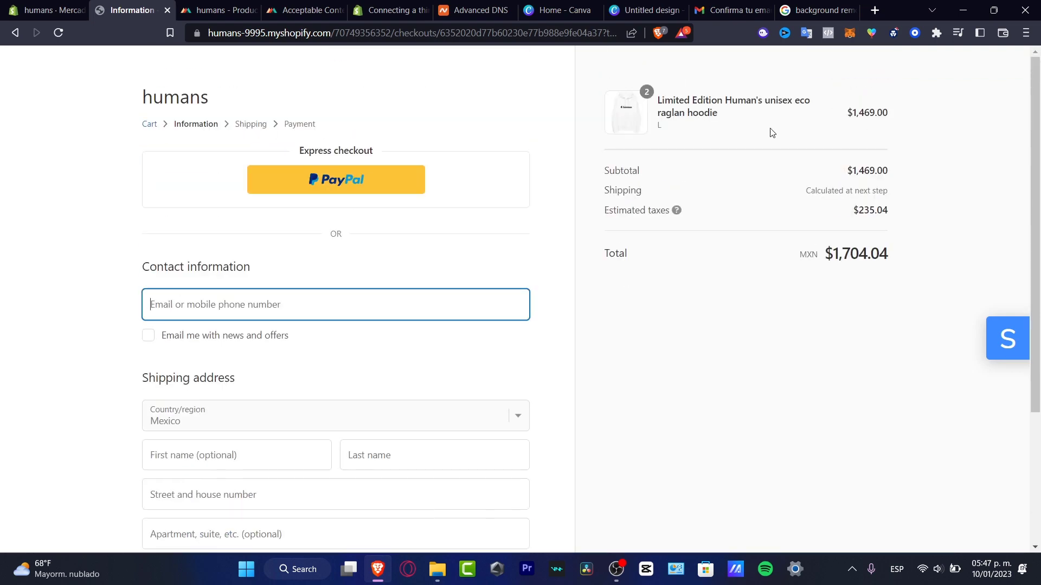
Check the empty Orders list in the admin and open the store settings.
left_click(49, 9)
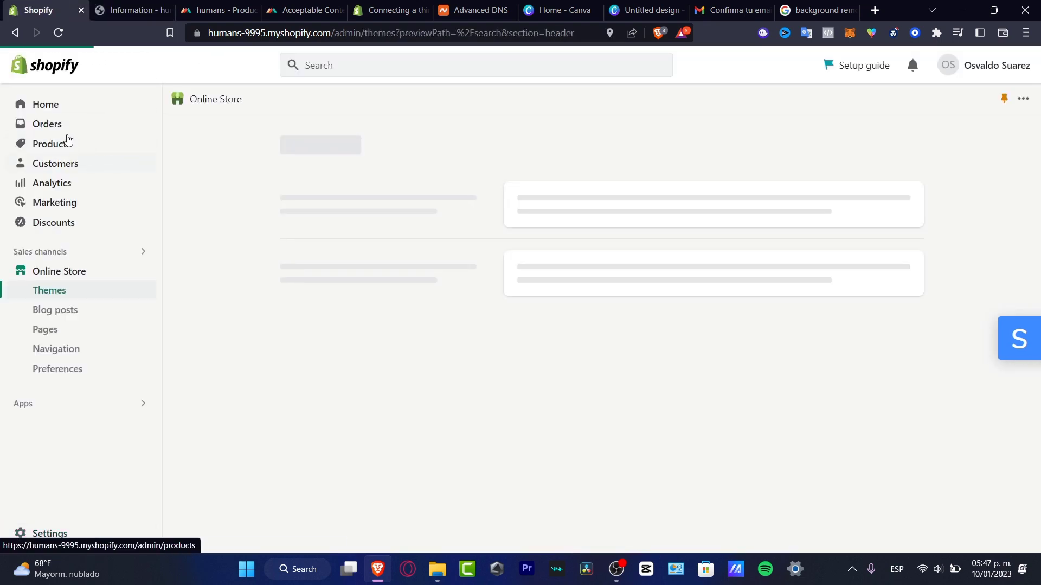
left_click(61, 126)
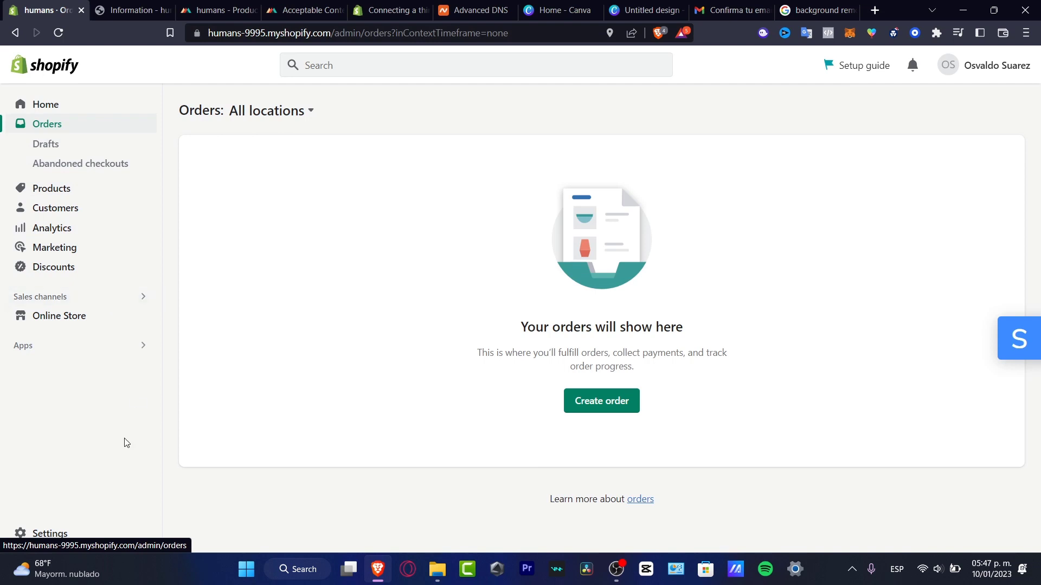
left_click(55, 536)
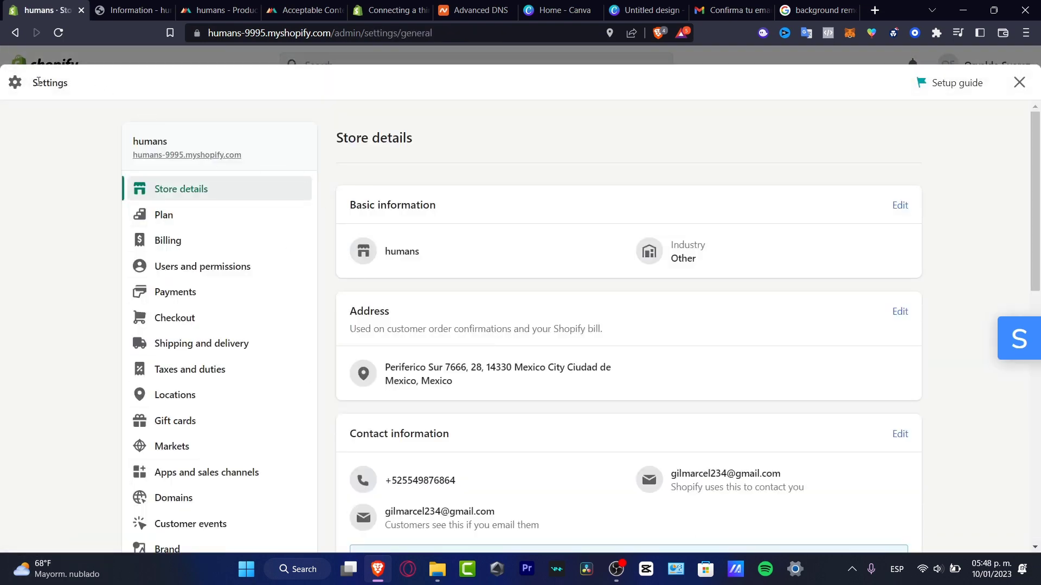
Open Policies and expand the refund, privacy, terms of service, shipping and contact editors.
scroll(263, 225, "down", 3)
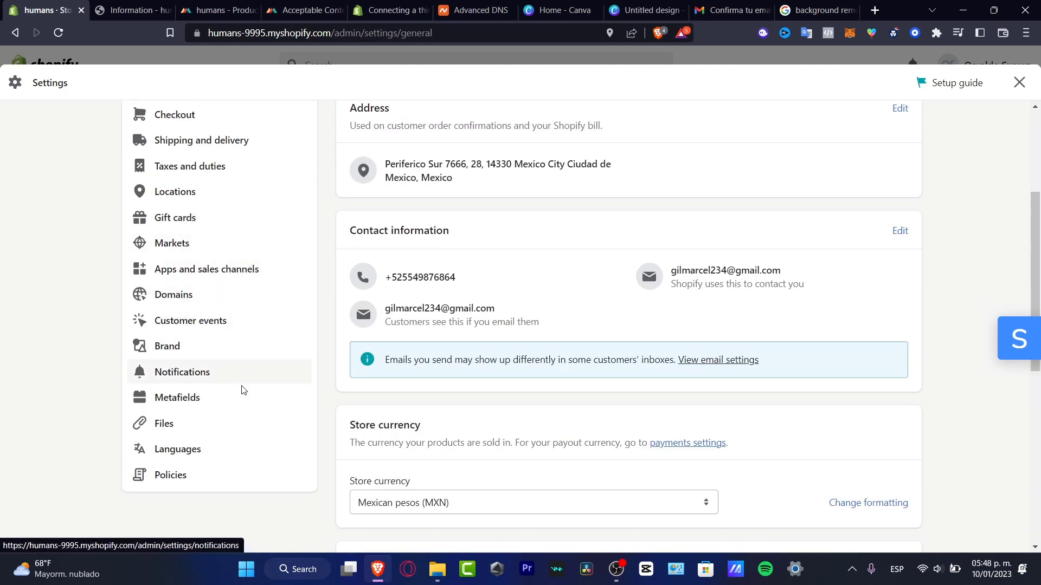
left_click(200, 476)
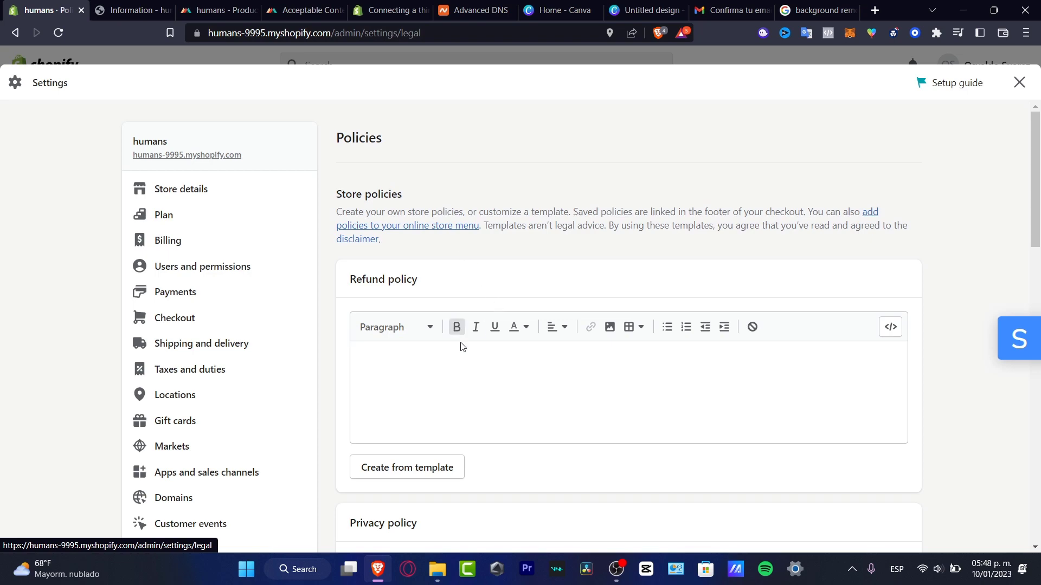
left_click(460, 389)
scroll(469, 346, "down", 1)
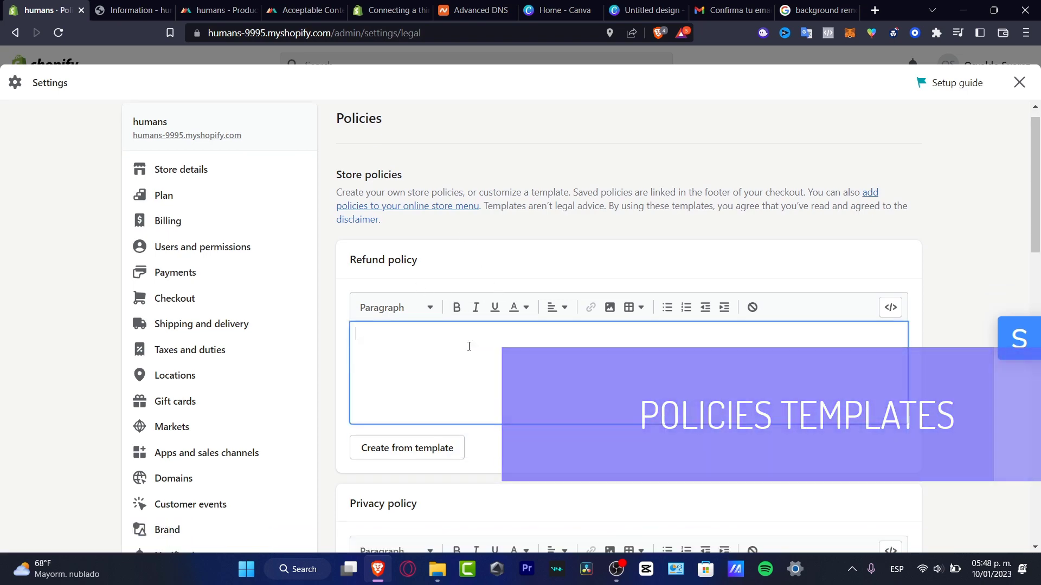
scroll(464, 369, "down", 3)
left_click(450, 395)
scroll(453, 423, "down", 4)
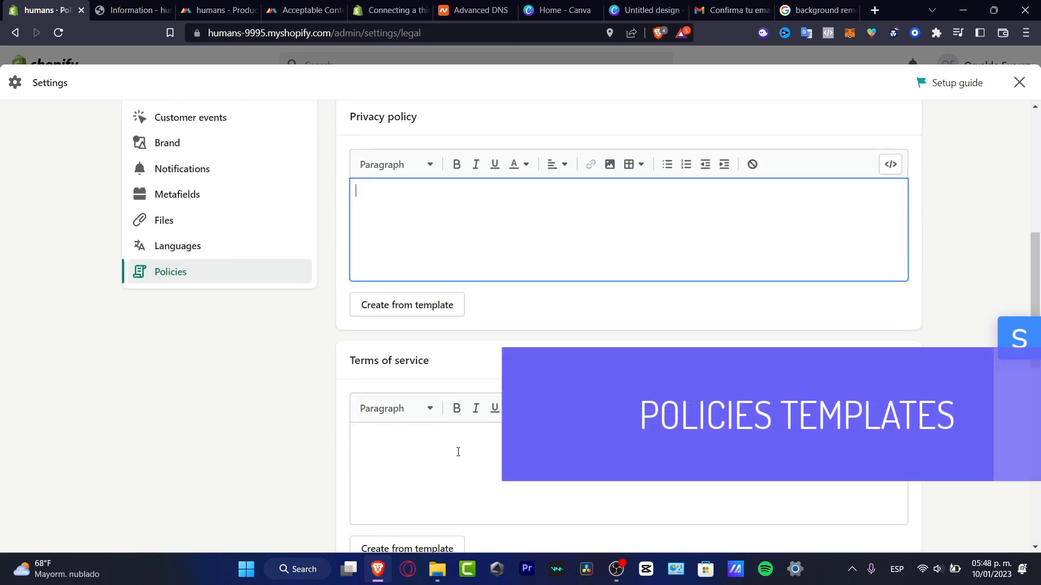
left_click(458, 453)
scroll(458, 453, "down", 7)
left_click(461, 293)
scroll(459, 293, "down", 3)
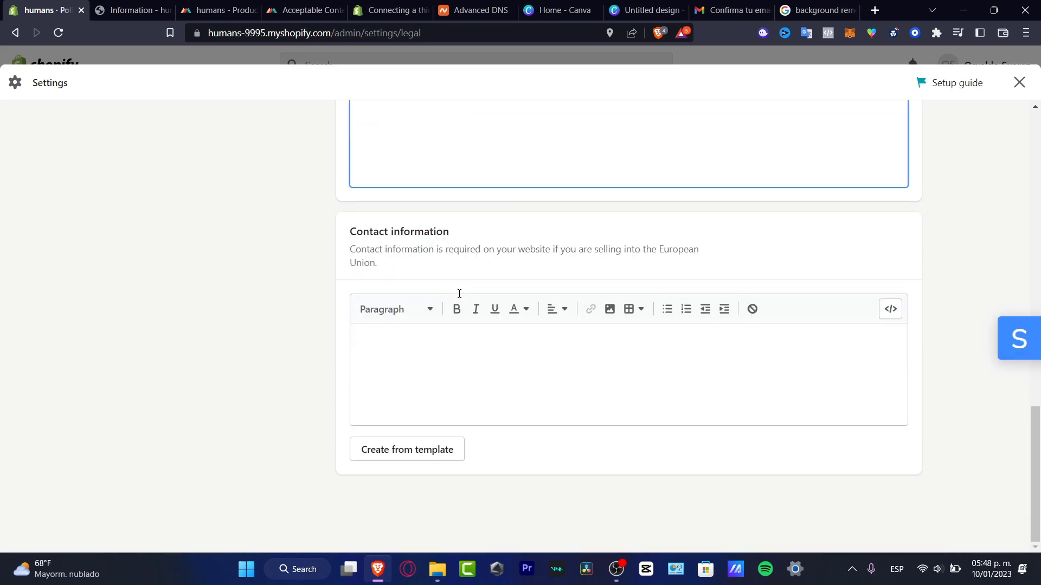
left_click(456, 355)
scroll(455, 357, "up", 15)
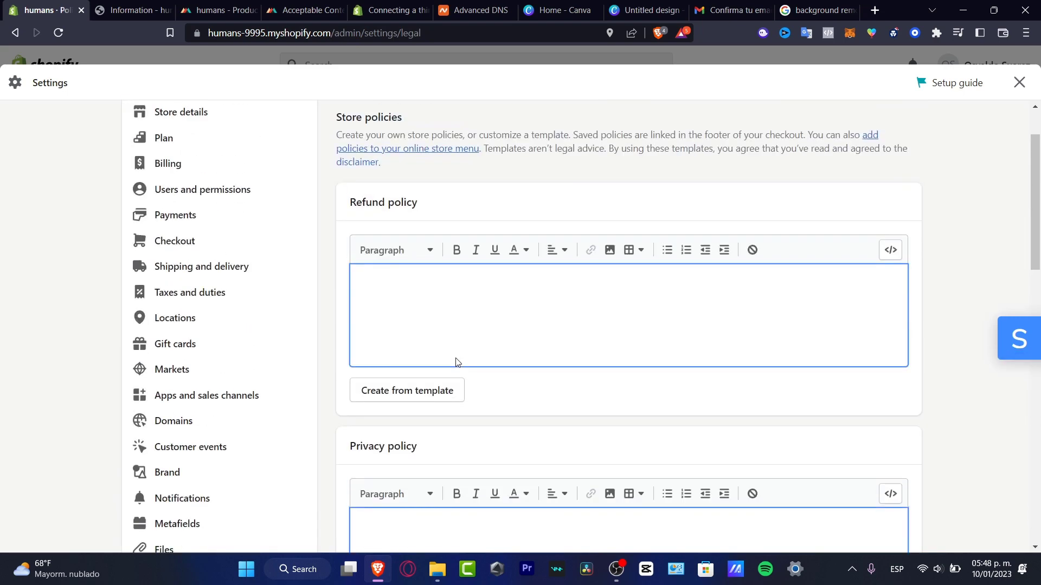
scroll(457, 361, "down", 2)
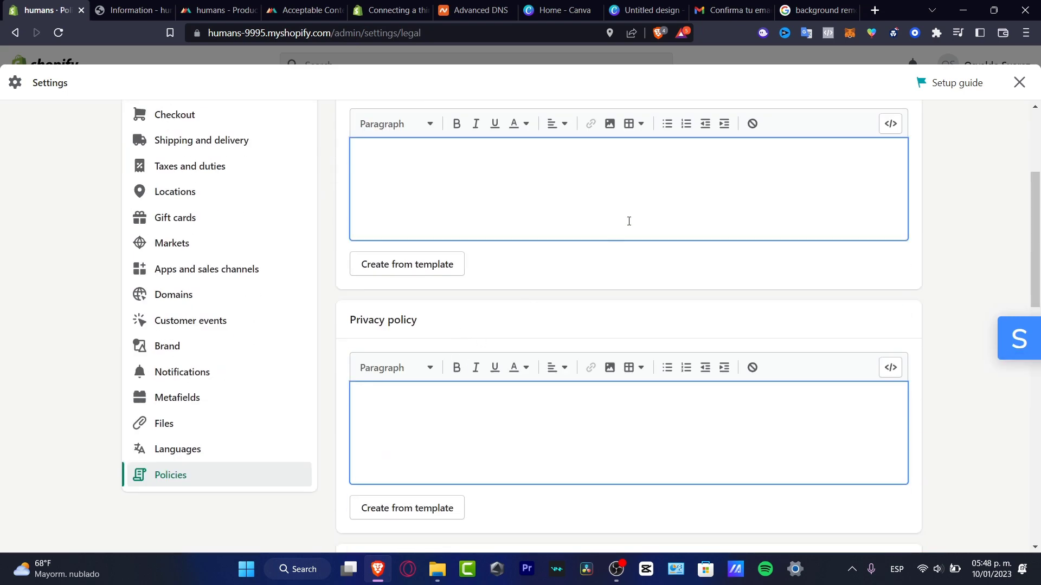
Fill the Refund policy from the template and review its 30-day wording.
left_click(422, 274)
scroll(633, 355, "up", 4)
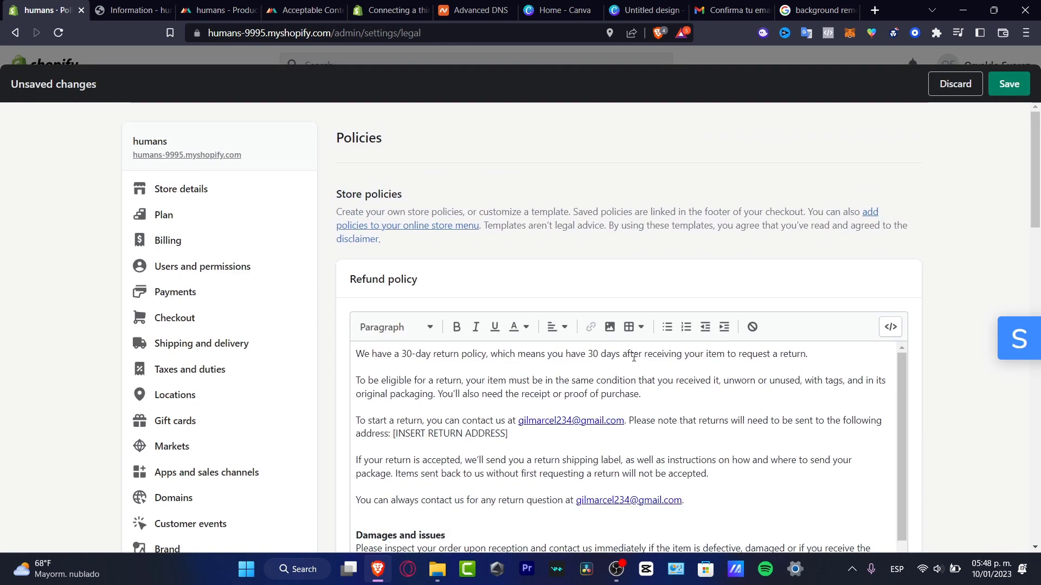
scroll(876, 283, "down", 4)
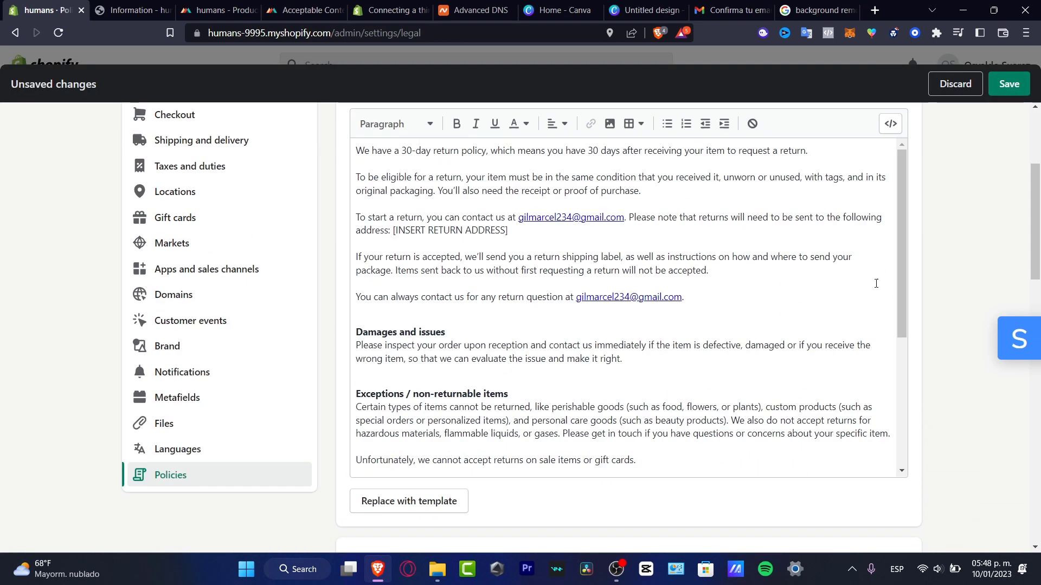
left_click_drag(399, 157, 727, 463)
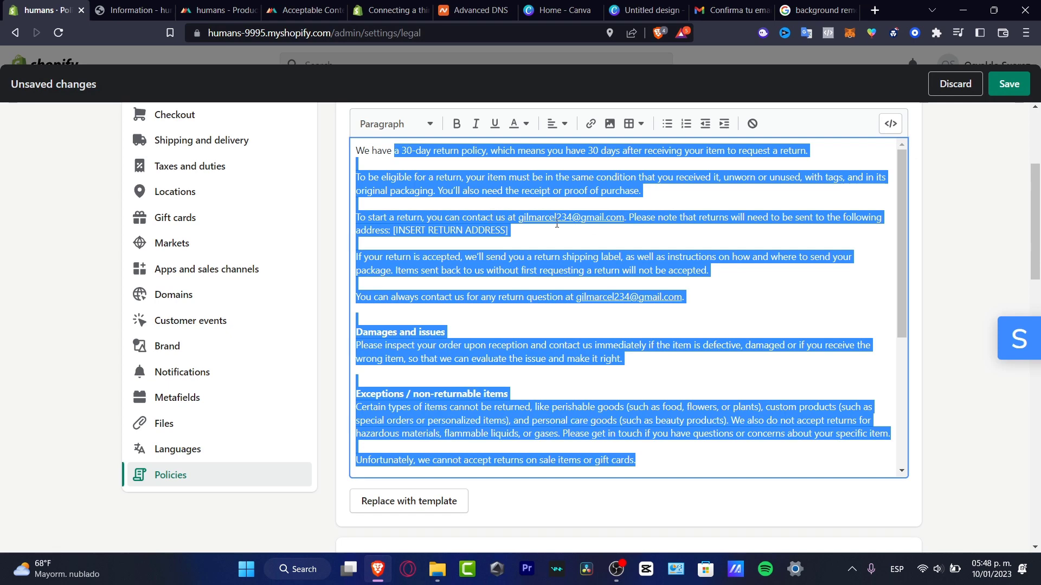
left_click(646, 225)
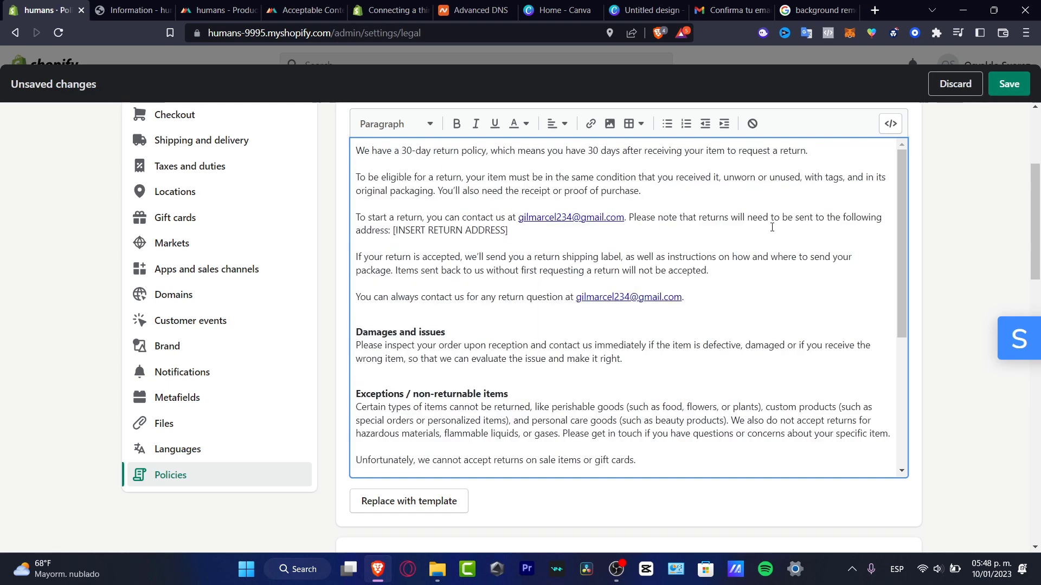
left_click_drag(772, 227, 803, 227)
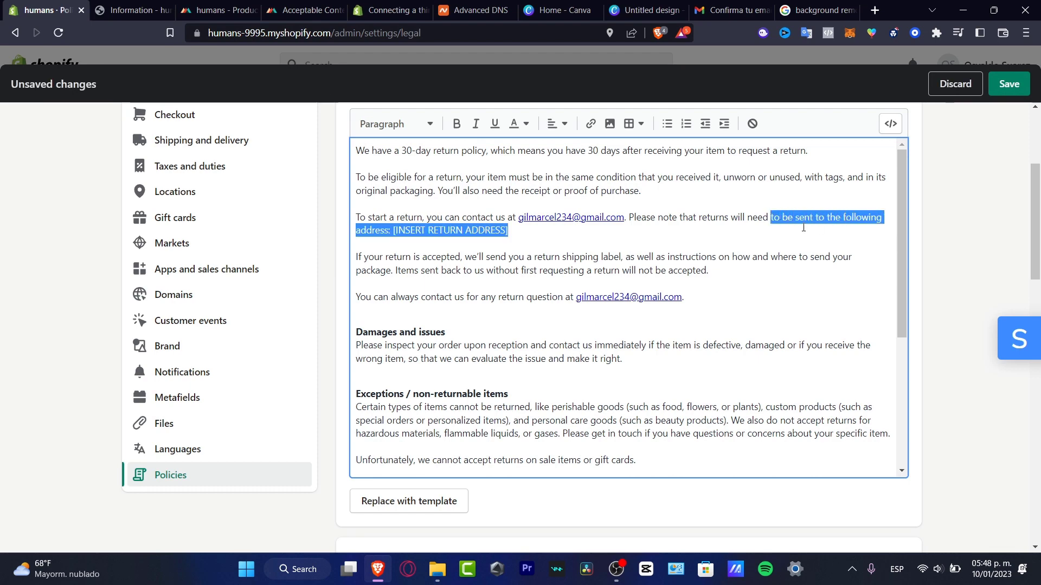
left_click(563, 232)
scroll(530, 235, "down", 5)
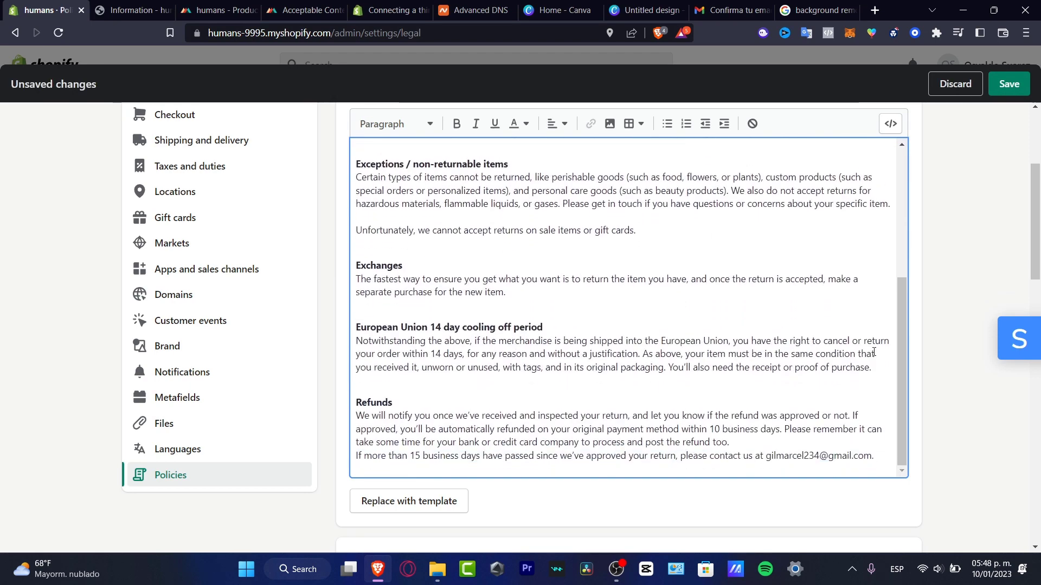
scroll(946, 355, "down", 3)
scroll(837, 325, "down", 3)
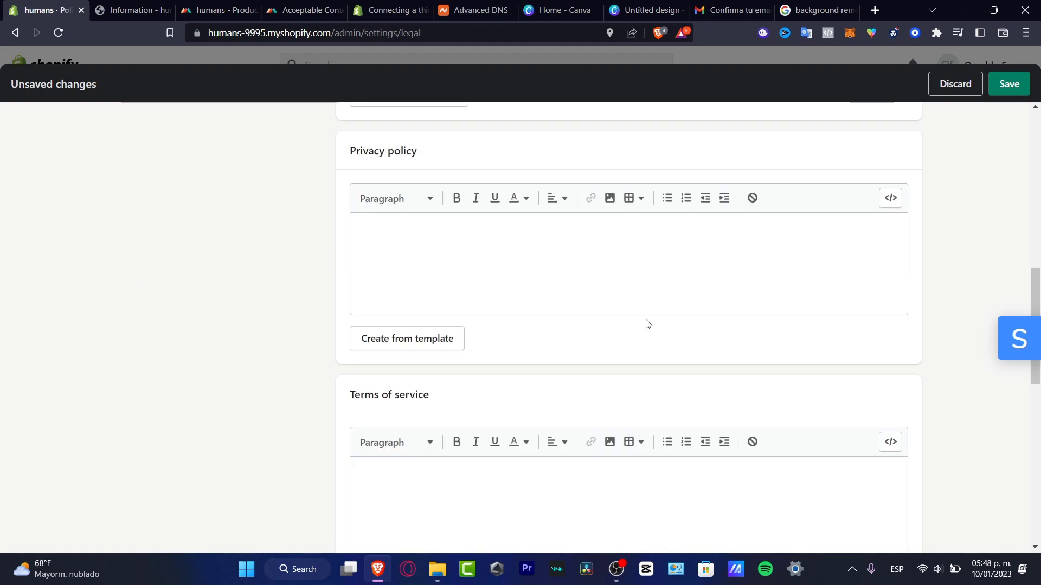
Fill the Privacy policy and Terms of Service from their templates.
left_click(429, 345)
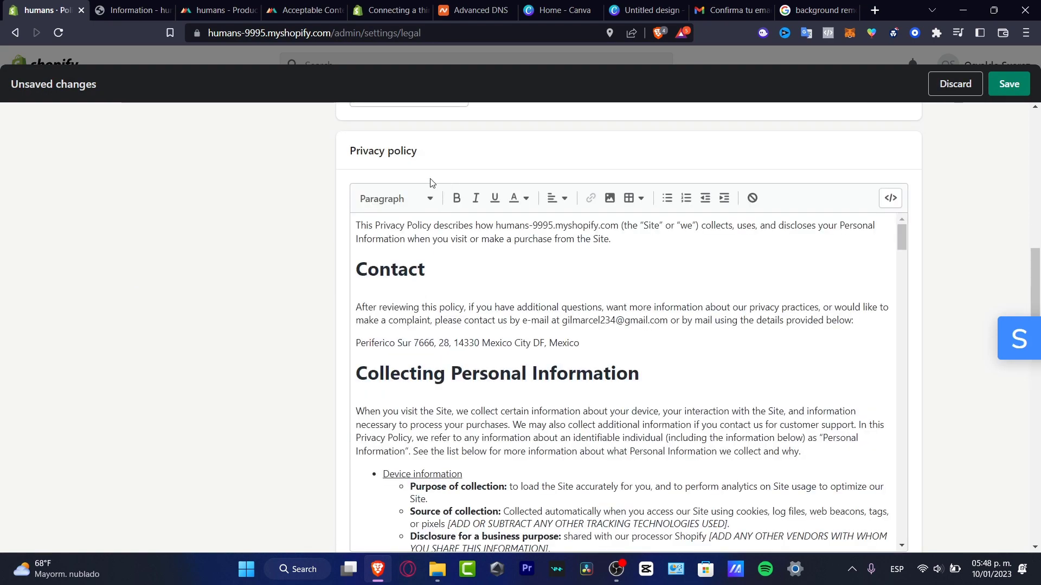
scroll(612, 293, "down", 15)
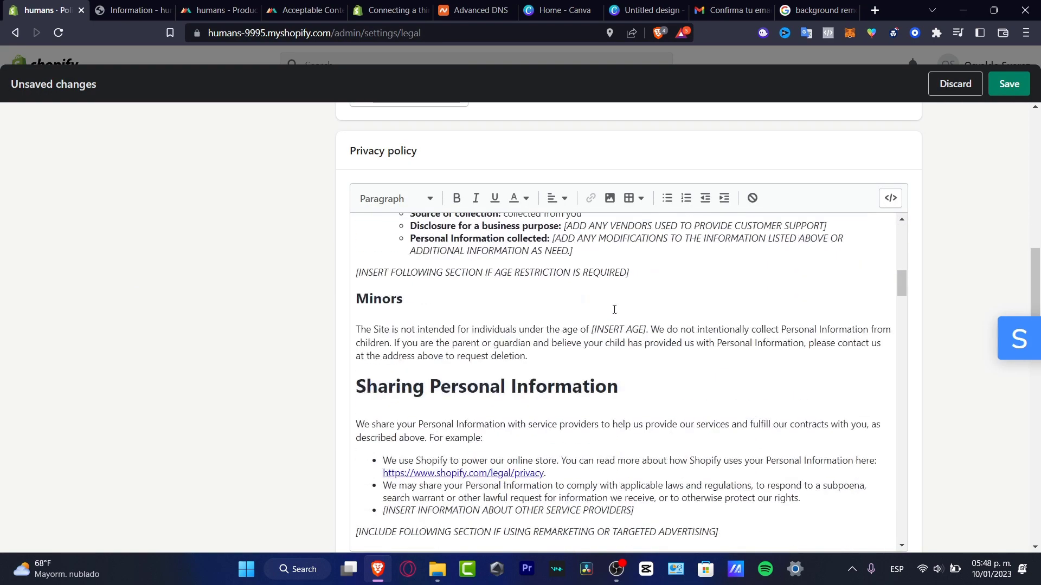
scroll(615, 312, "down", 15)
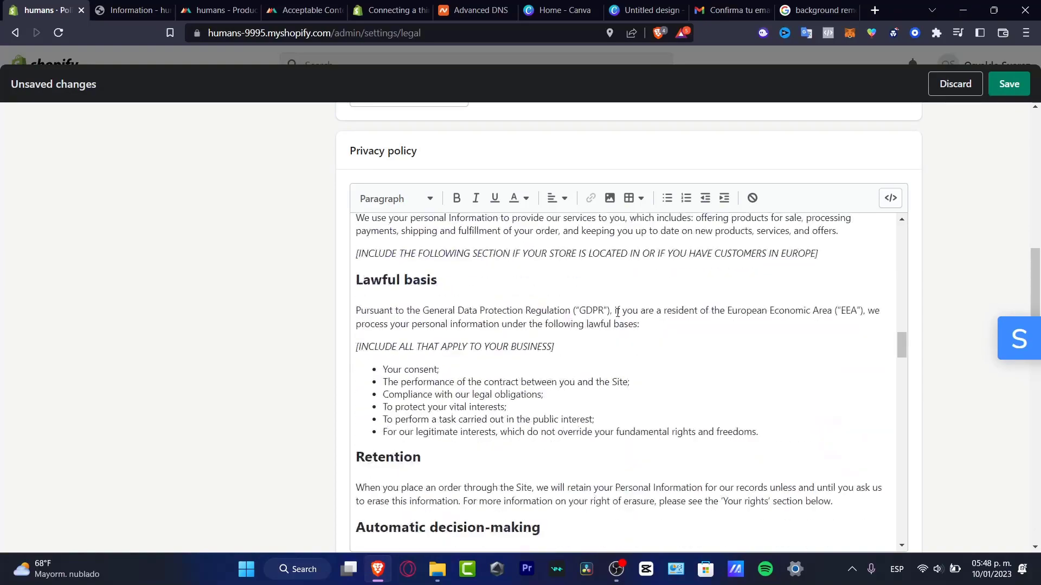
scroll(618, 313, "down", 15)
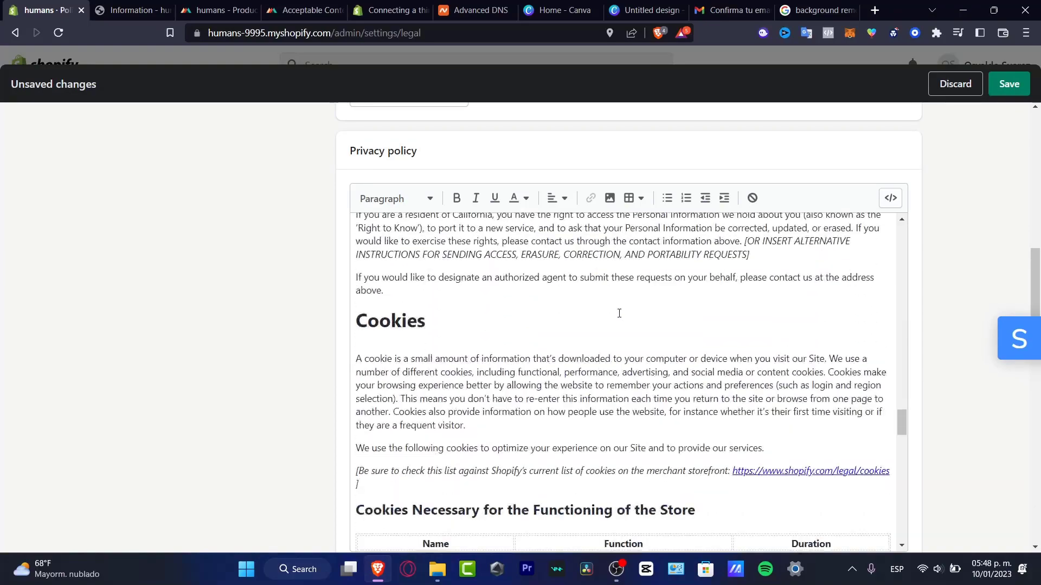
scroll(619, 314, "down", 20)
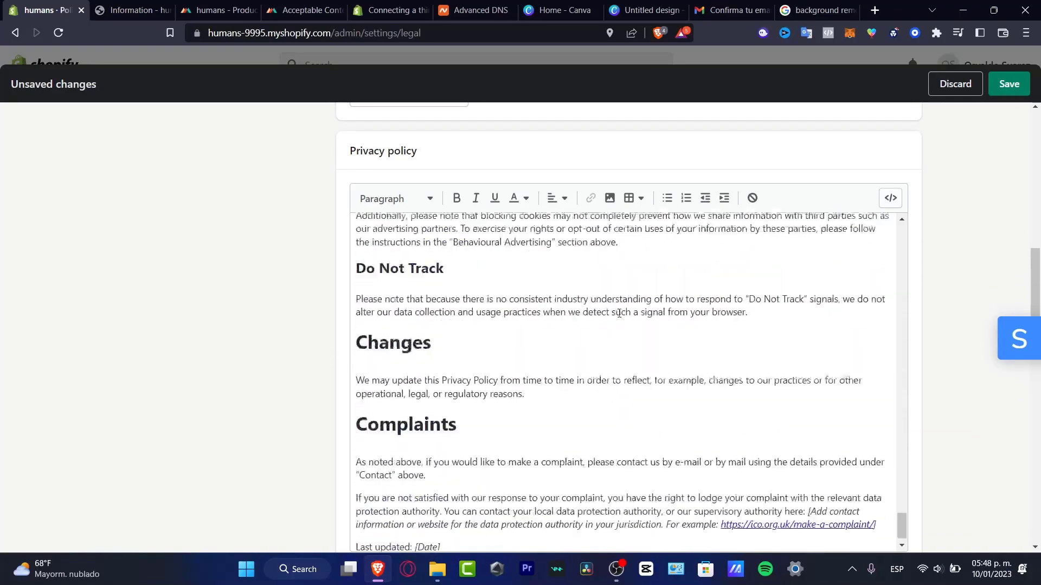
scroll(921, 266, "down", 10)
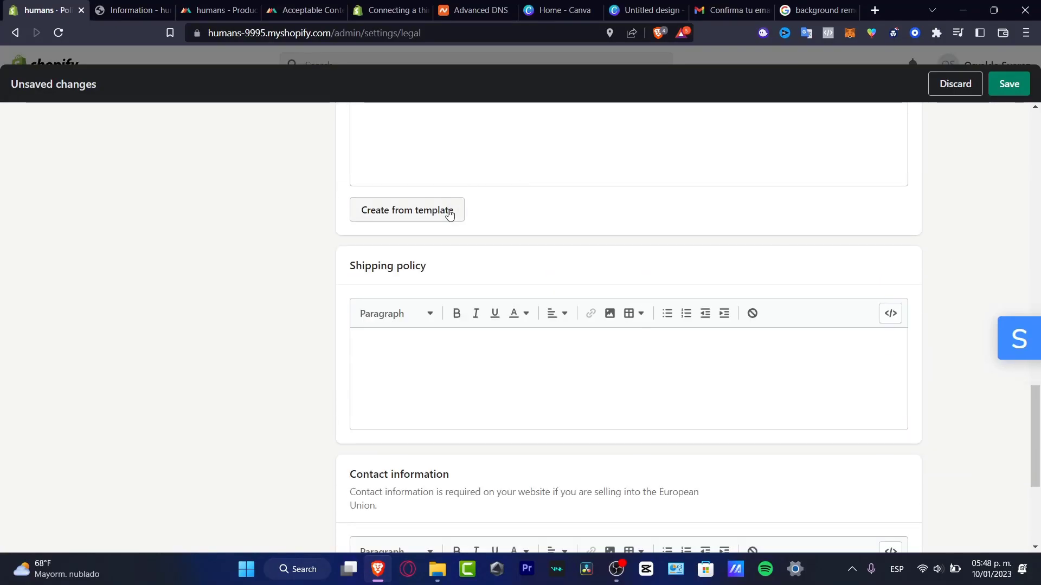
left_click(449, 212)
scroll(821, 334, "down", 20)
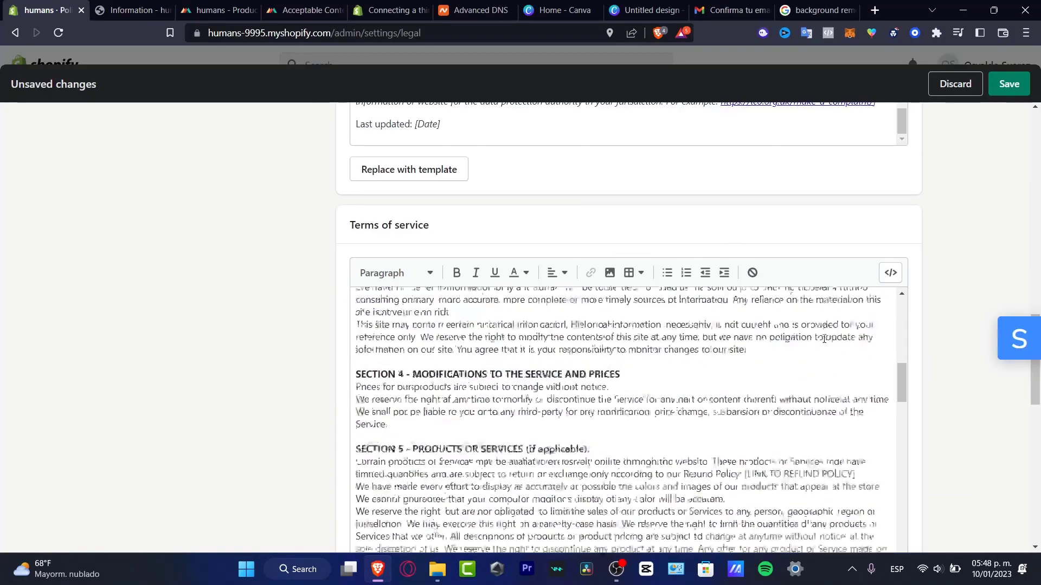
scroll(821, 334, "down", 5)
scroll(920, 319, "down", 15)
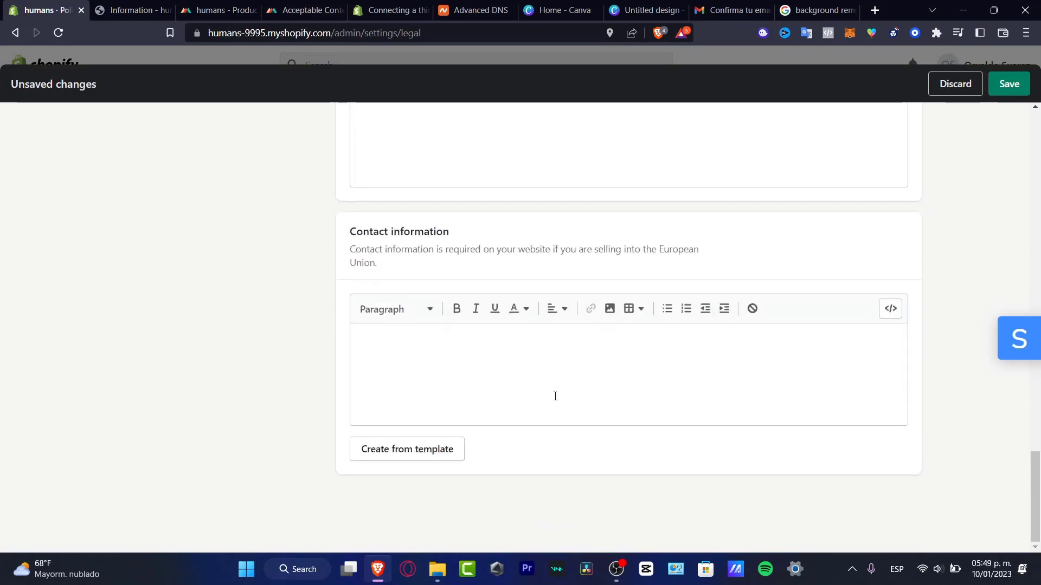
Fill the contact information from the template, removing the address, VAT and trade number lines.
left_click(414, 450)
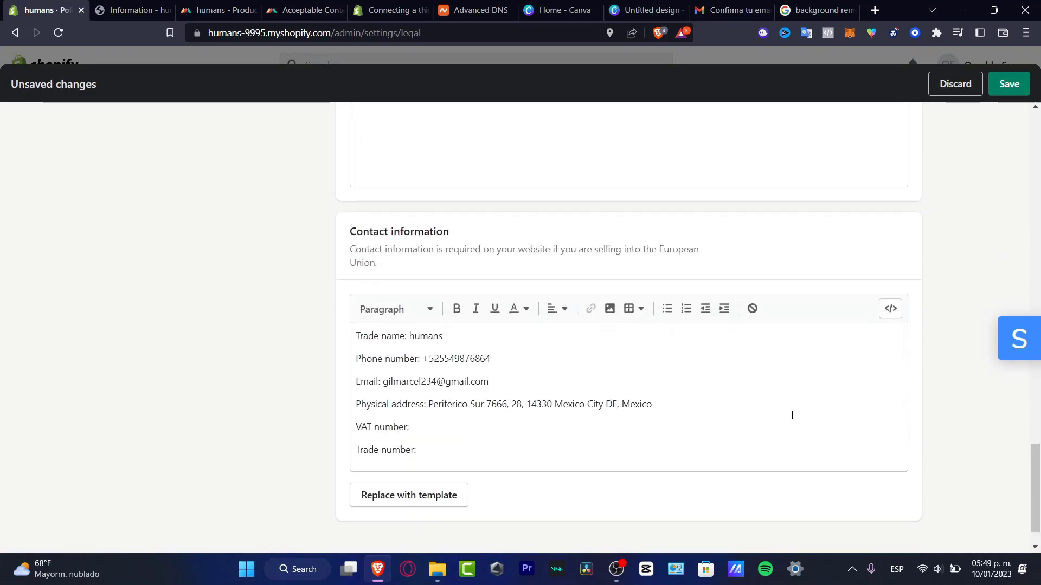
scroll(615, 424, "up", 4)
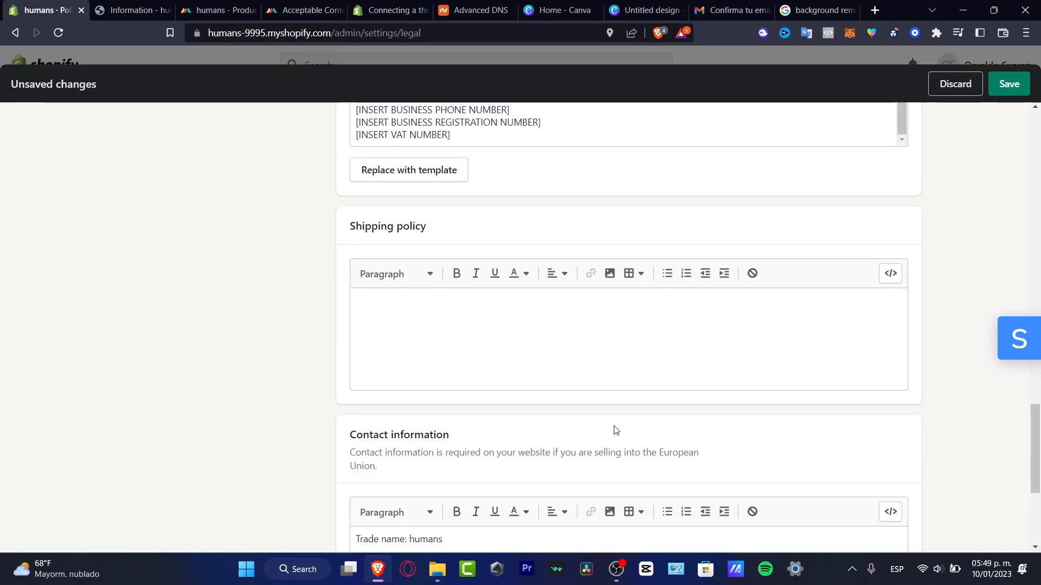
scroll(616, 429, "down", 4)
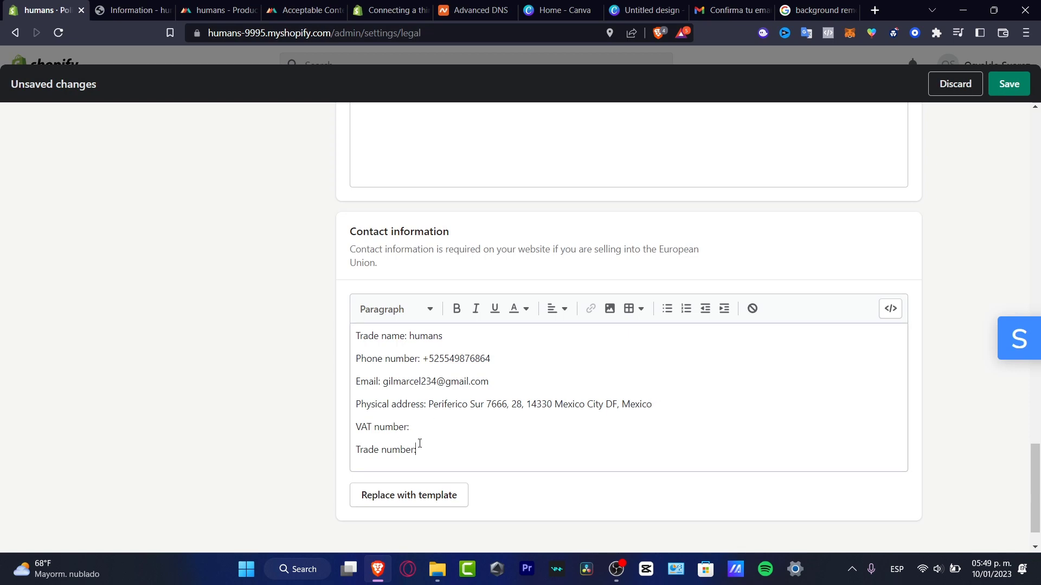
left_click_drag(419, 443, 363, 396)
left_click(374, 404)
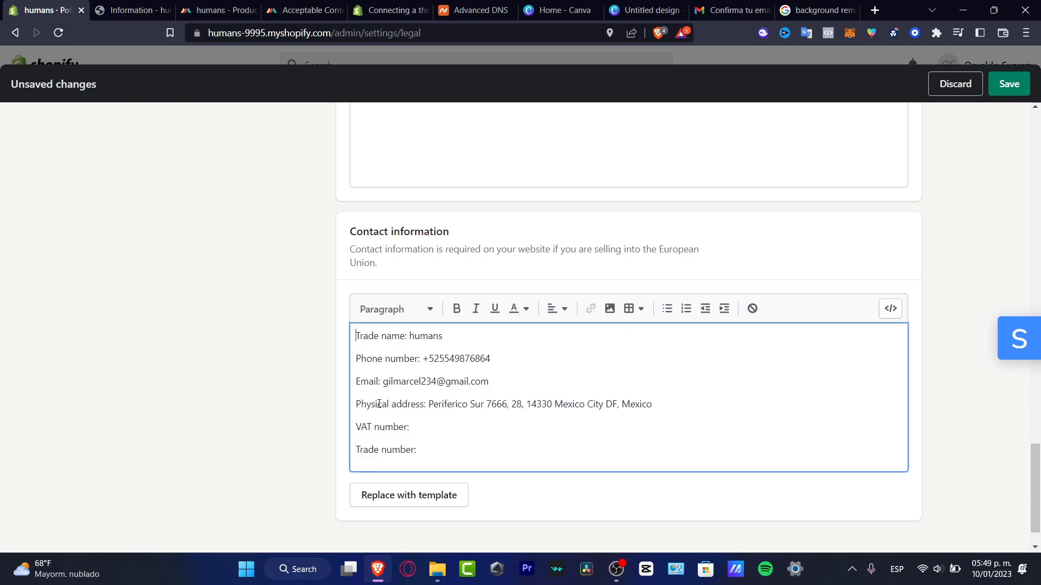
key("BackSpace")
left_click_drag(442, 448, 361, 396)
key("BackSpace")
key("BackSpace")
Open the shipping policy editor, check the humans products in Printful, and return to Policies.
scroll(493, 283, "up", 4)
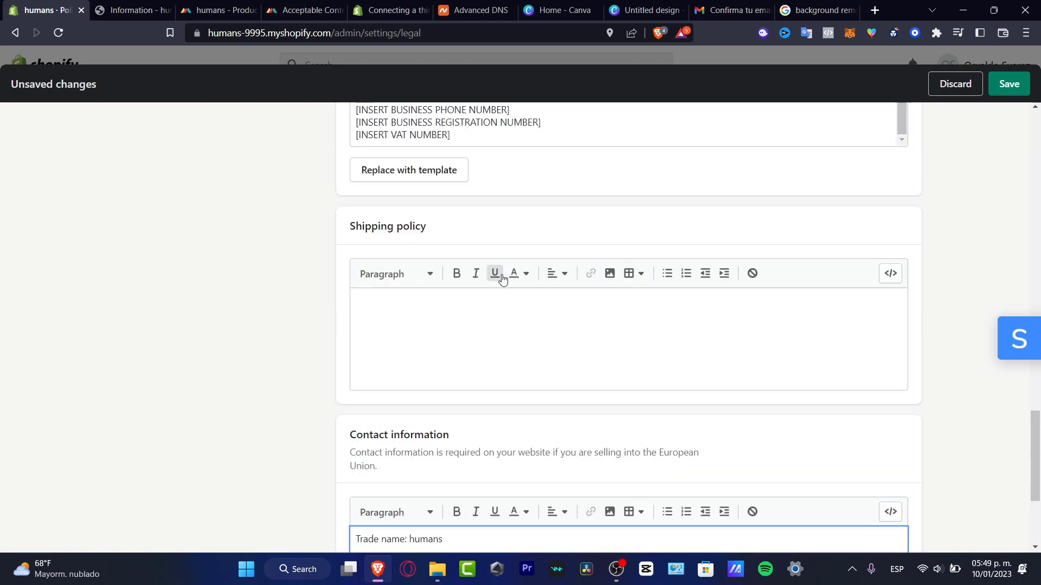
left_click(481, 329)
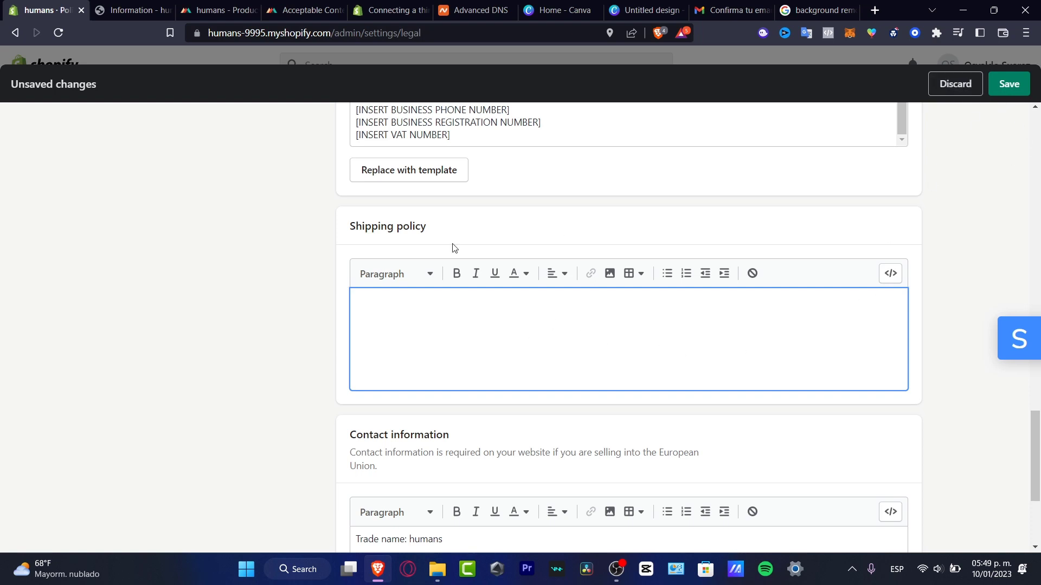
left_click(223, 10)
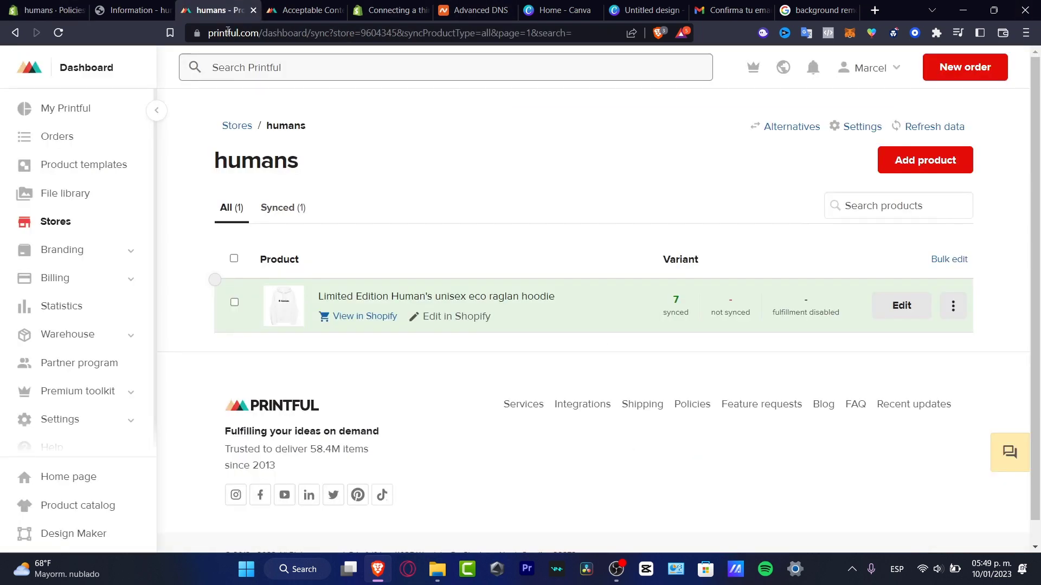
key("ctrl+1")
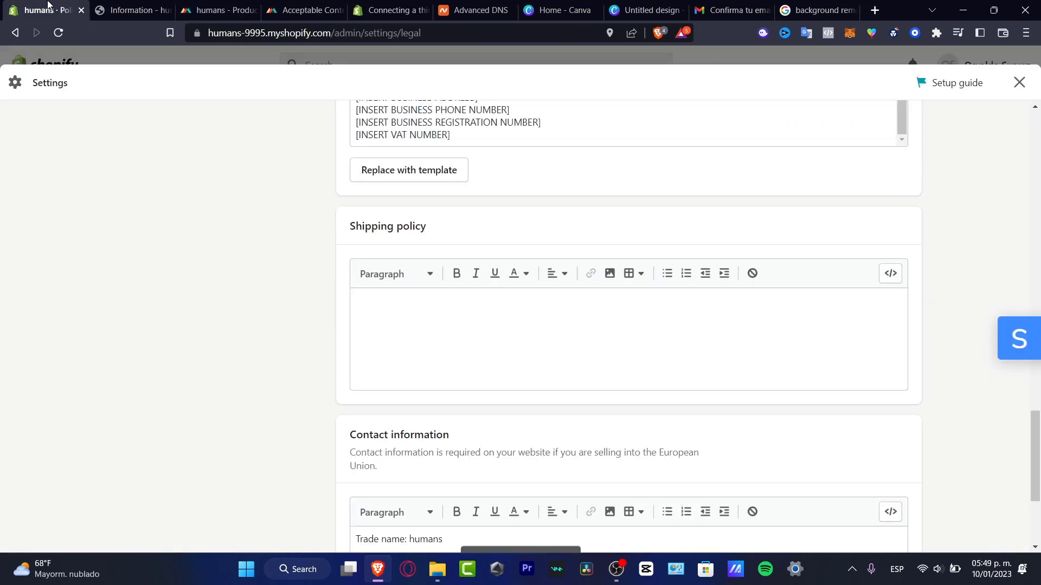
scroll(969, 219, "up", 12)
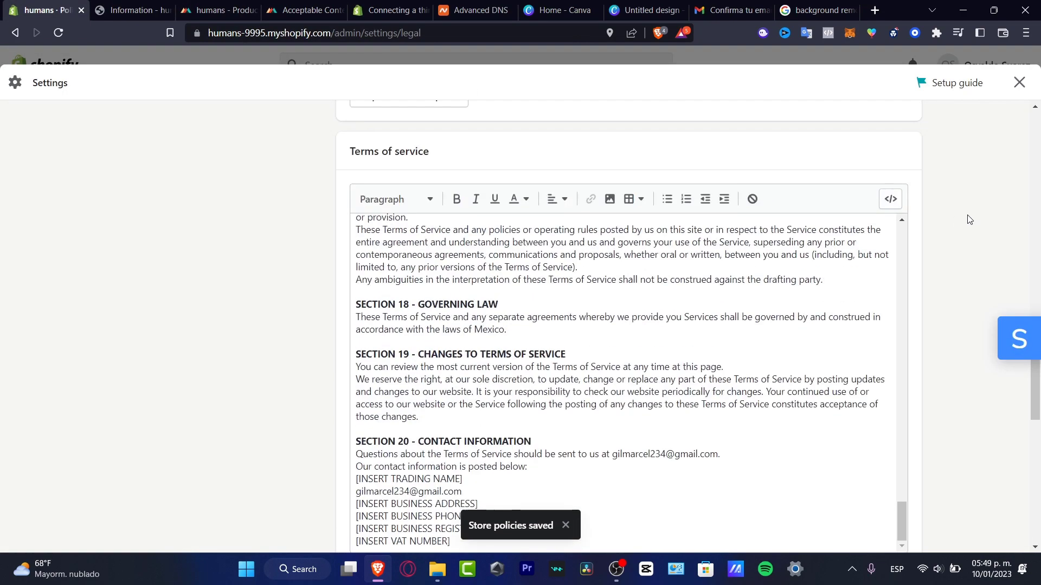
scroll(981, 180, "up", 5)
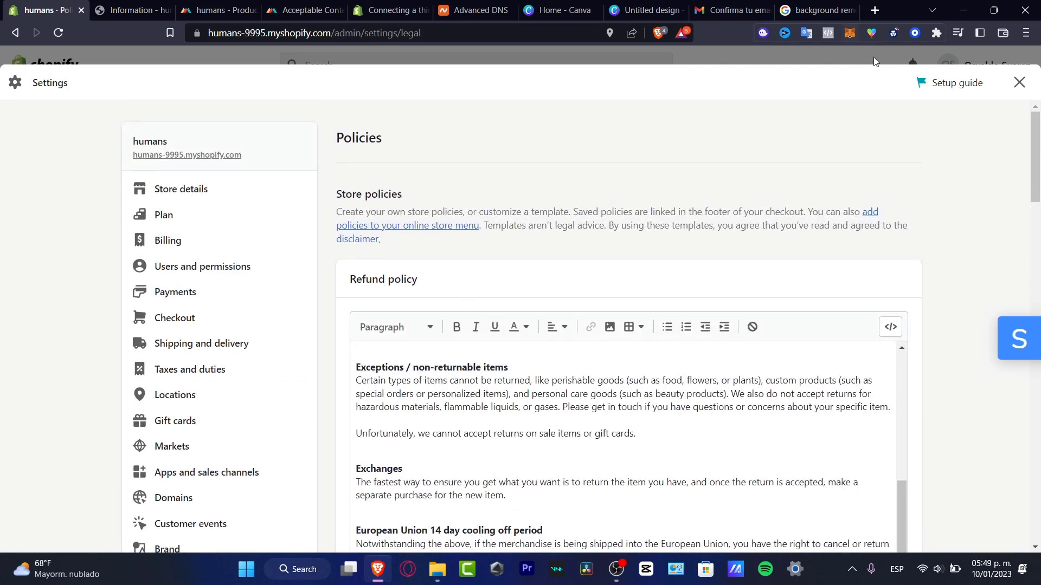
On the test checkout, enter the customer's email and fill in the shipping address.
left_click(1020, 82)
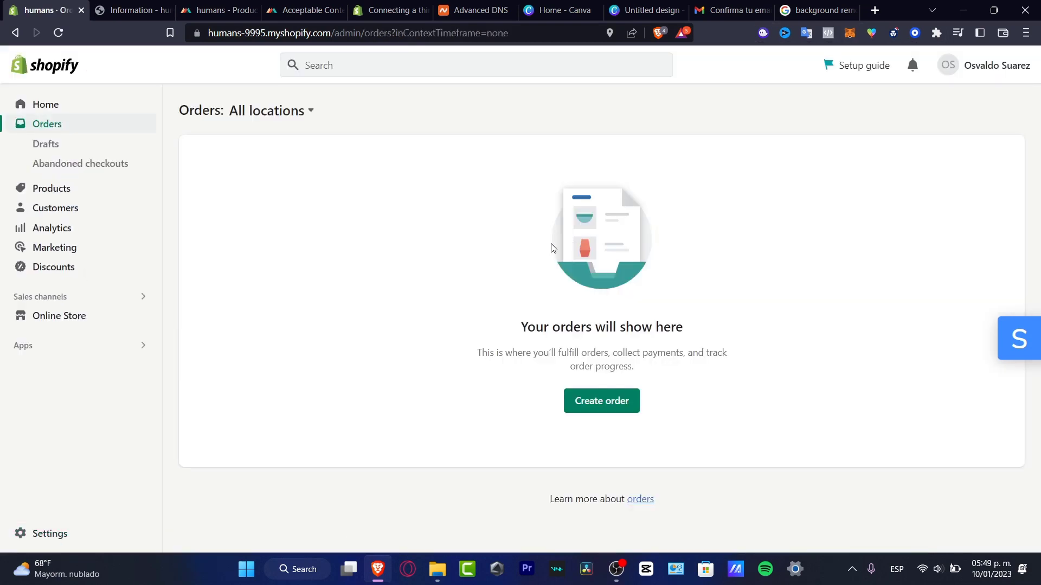
left_click(140, 8)
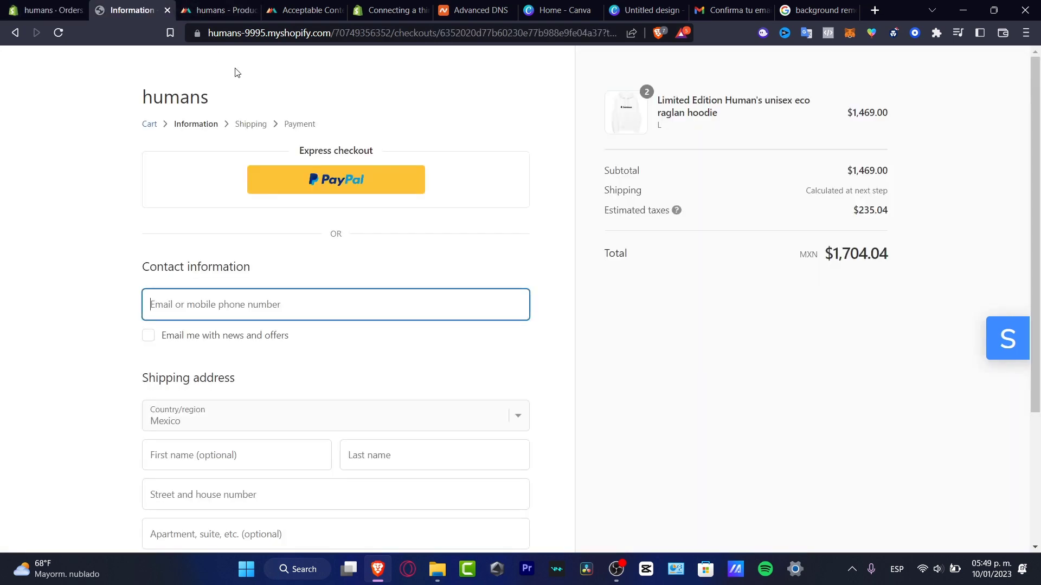
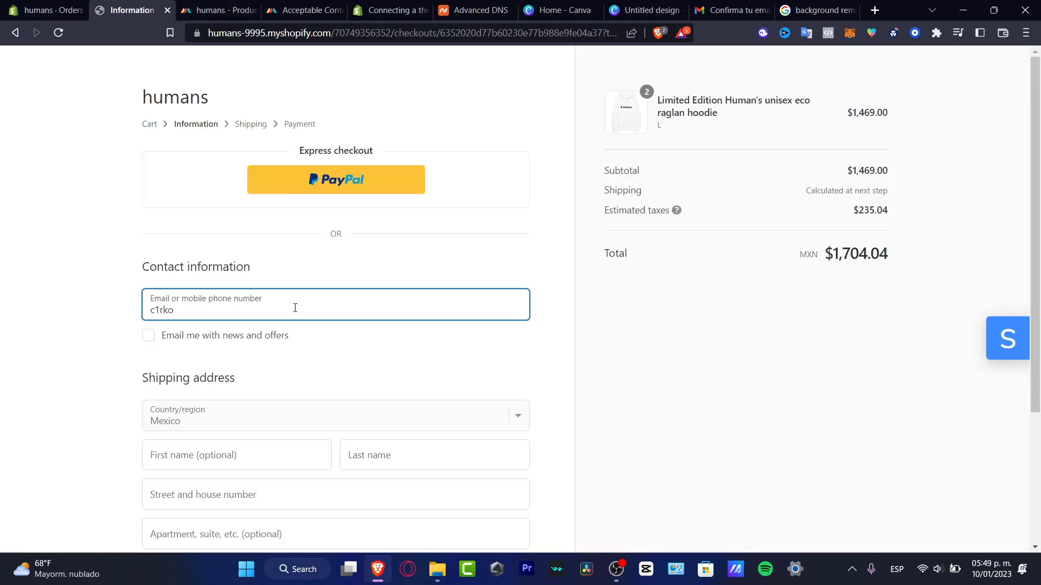
scroll(479, 482, "down", 3)
left_click(272, 281)
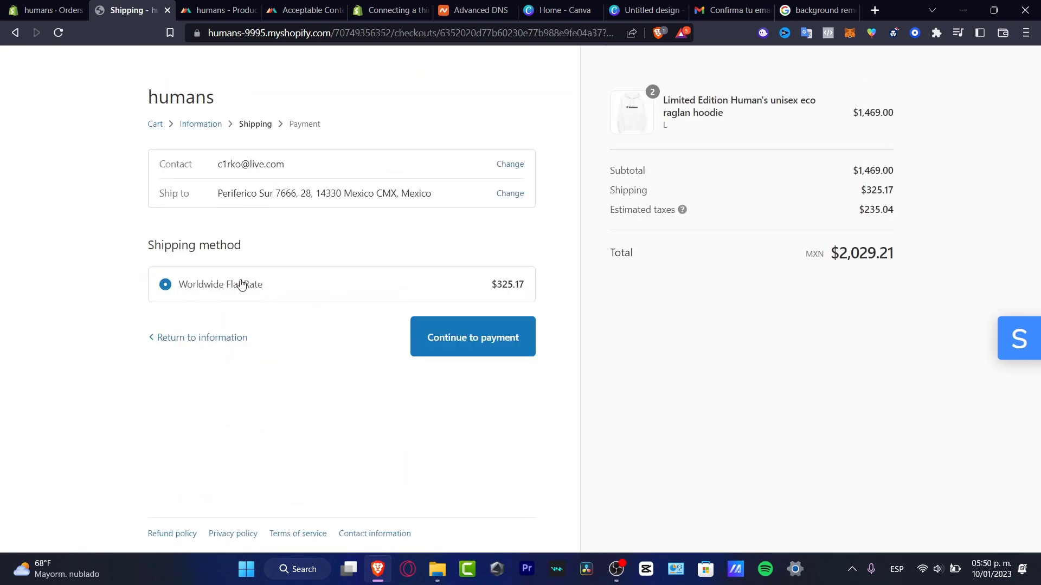
Confirm Worldwide Flat Rate shipping at $325.17, pay with Mercado Pago and complete the order.
left_click_drag(279, 288, 174, 286)
left_click_drag(264, 287, 542, 289)
left_click(430, 258)
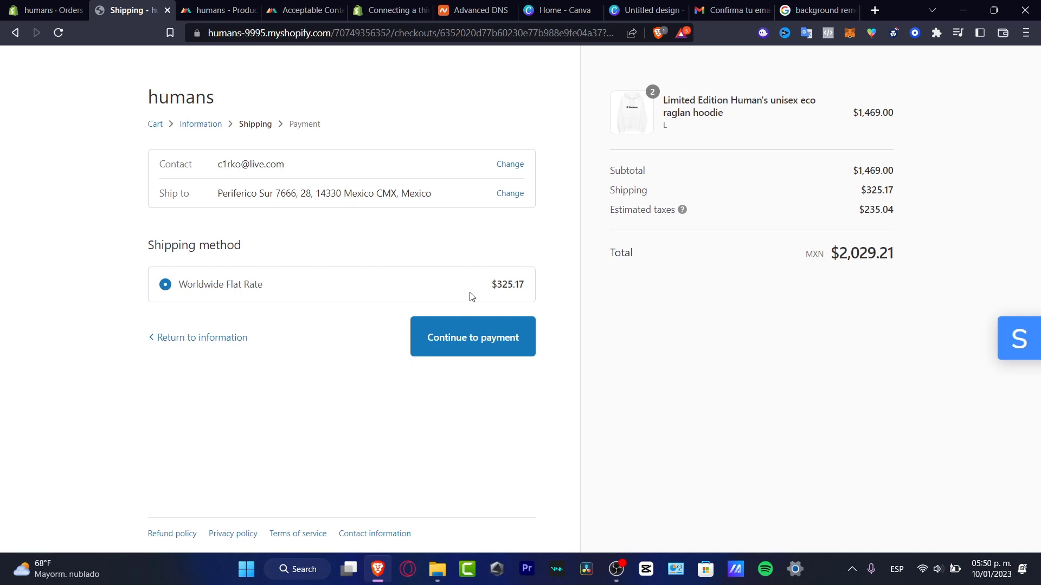
left_click(494, 327)
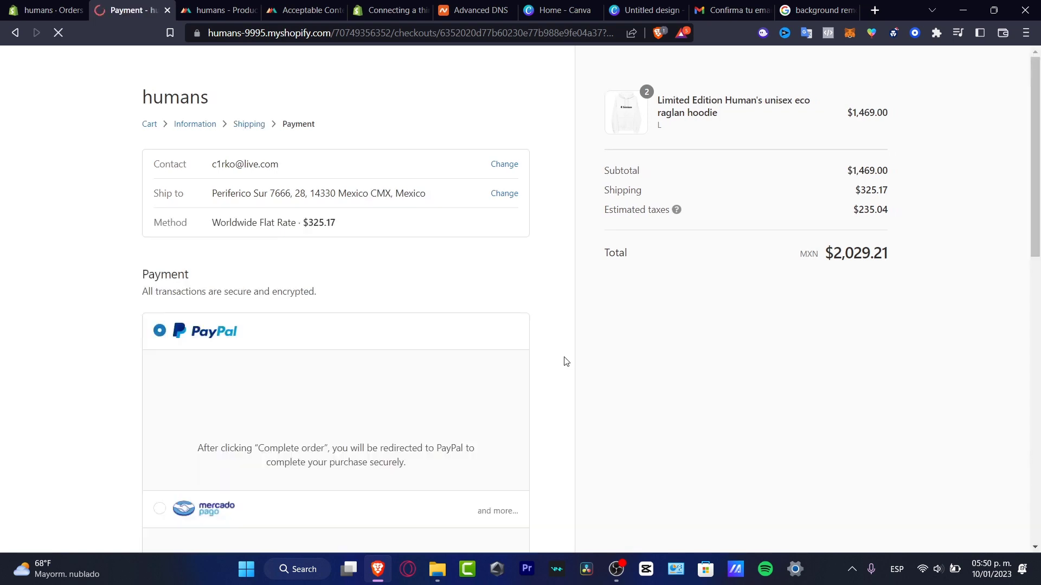
scroll(434, 301, "down", 4)
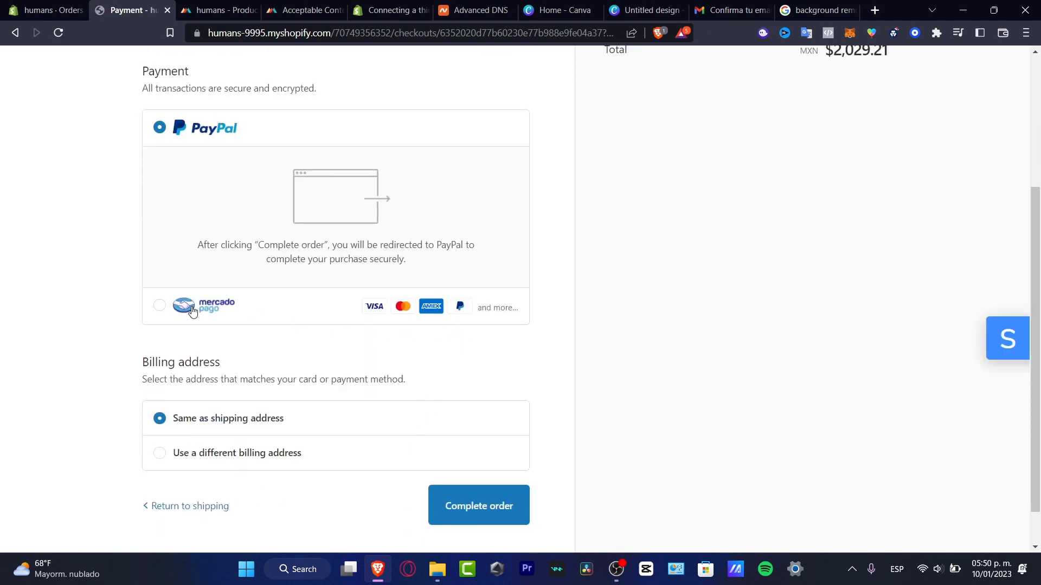
left_click(158, 307)
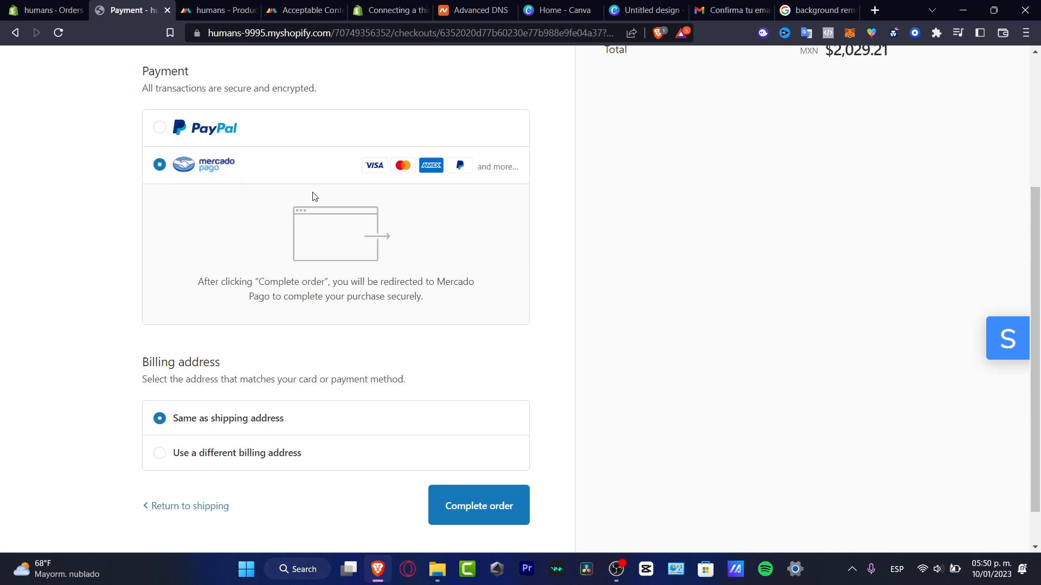
left_click(477, 493)
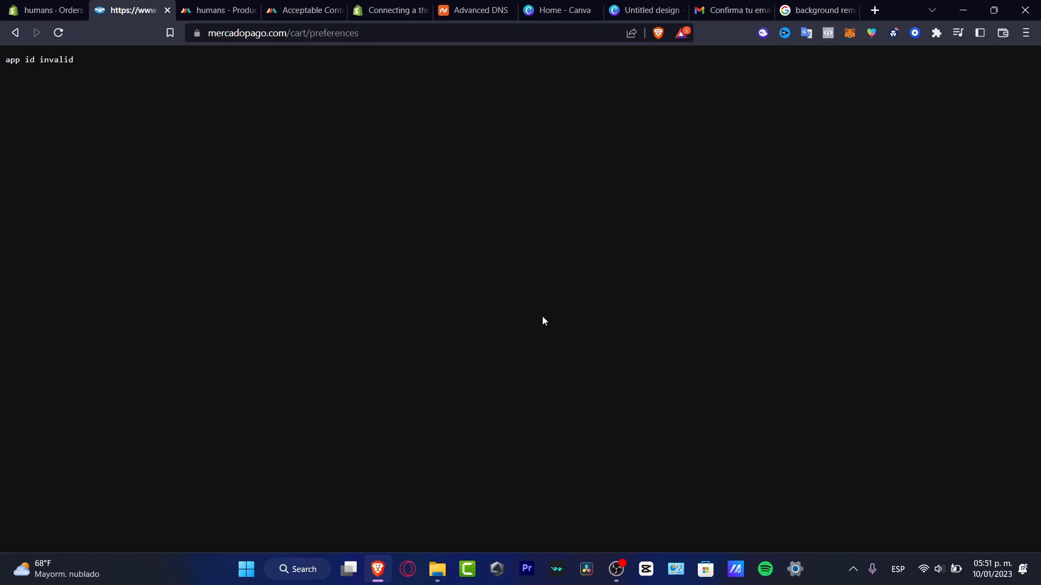
Reload the admin Orders list and recheck the Mercado Pago 'app id invalid' error.
left_click(61, 9)
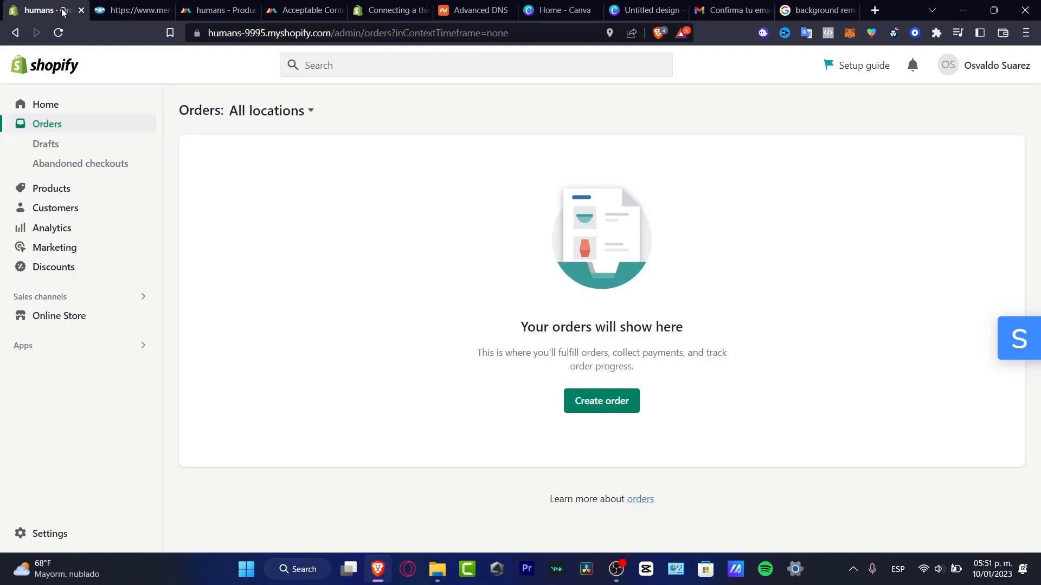
left_click(58, 33)
left_click(139, 8)
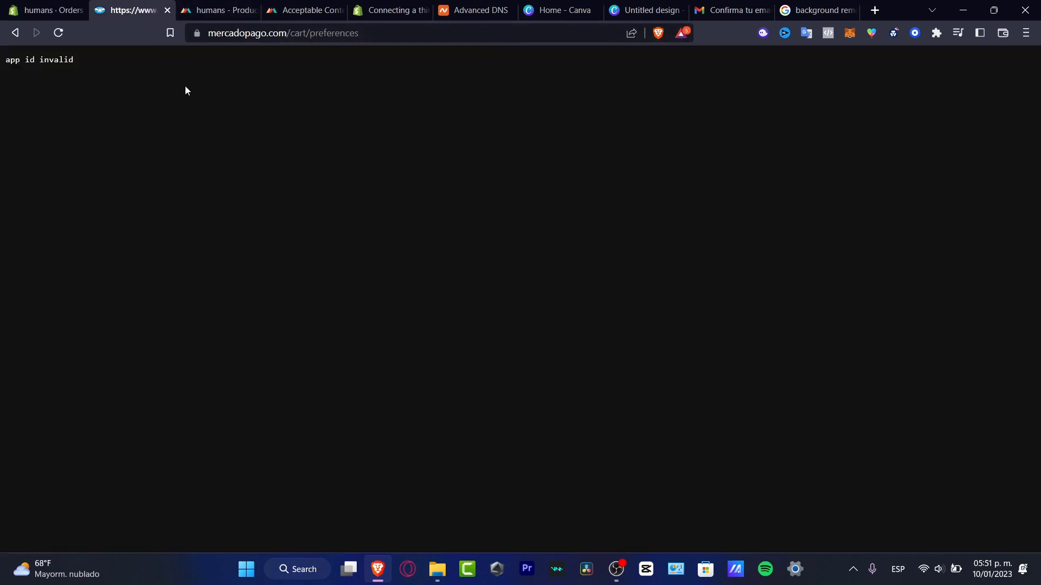
left_click(46, 9)
On the admin Home page, view and close the store quality recommendations.
left_click(63, 64)
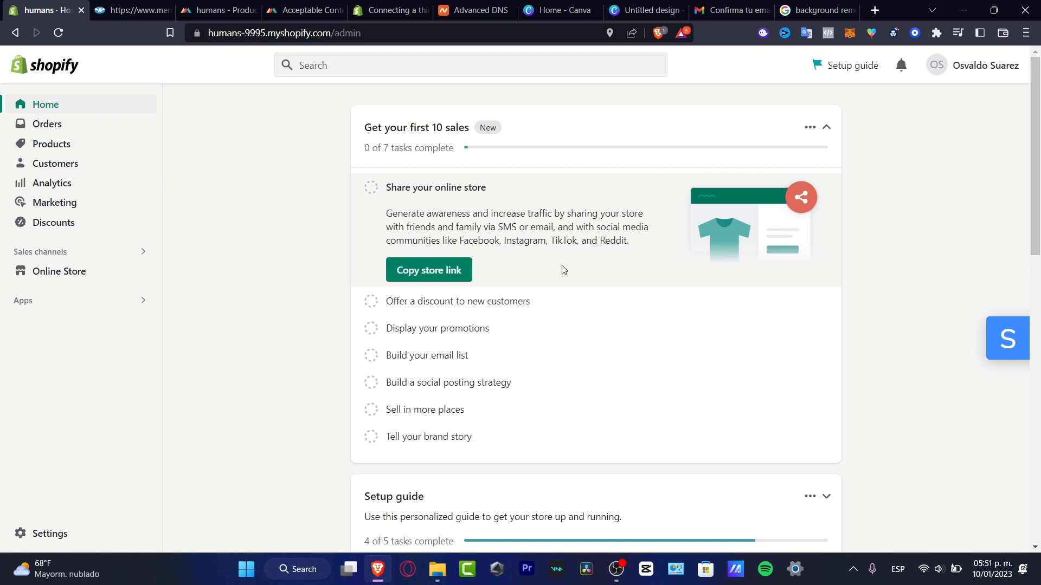
scroll(565, 319, "down", 10)
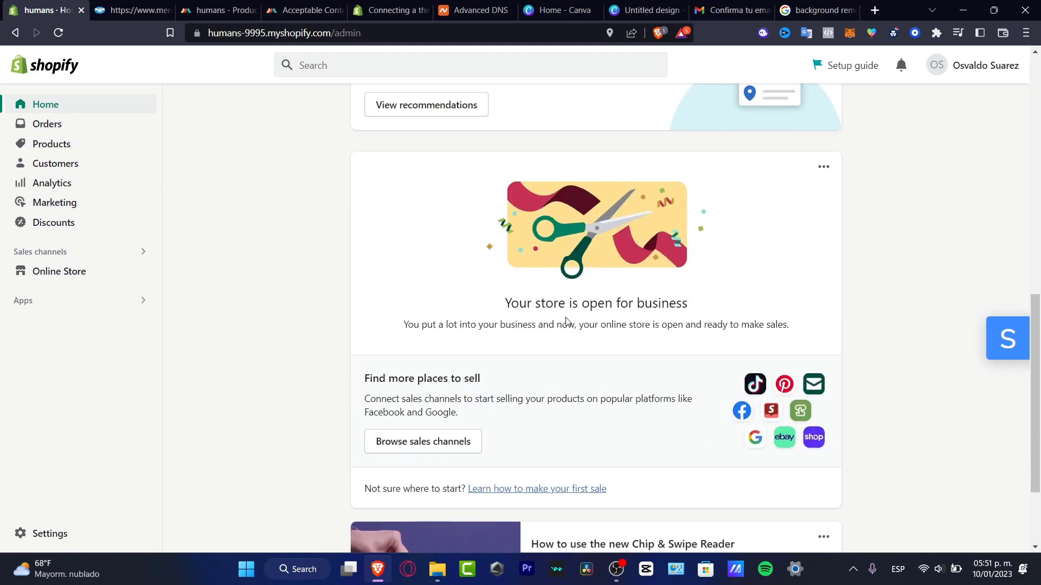
scroll(567, 318, "down", 2)
scroll(565, 323, "up", 3)
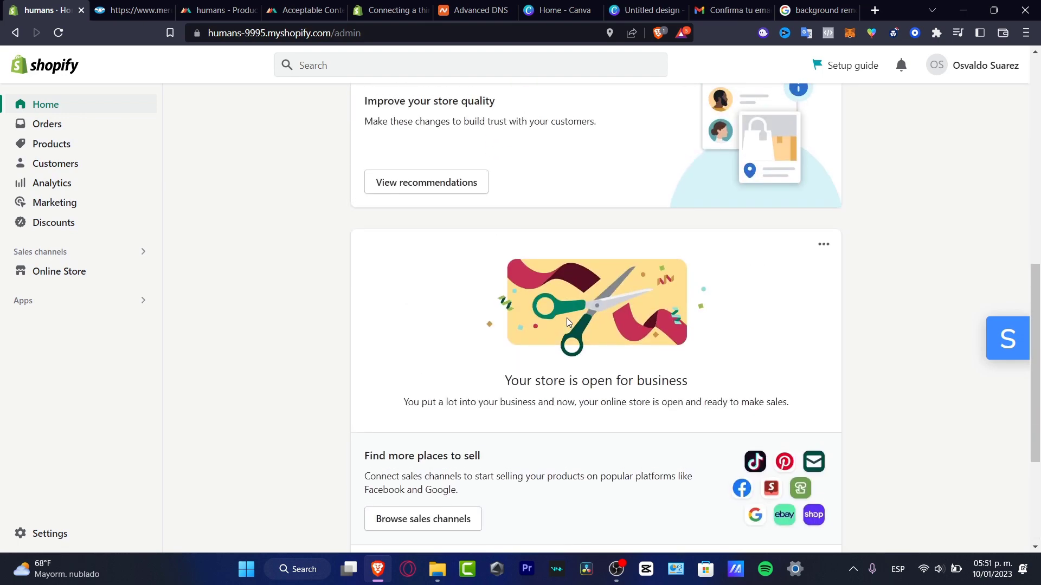
left_click(460, 190)
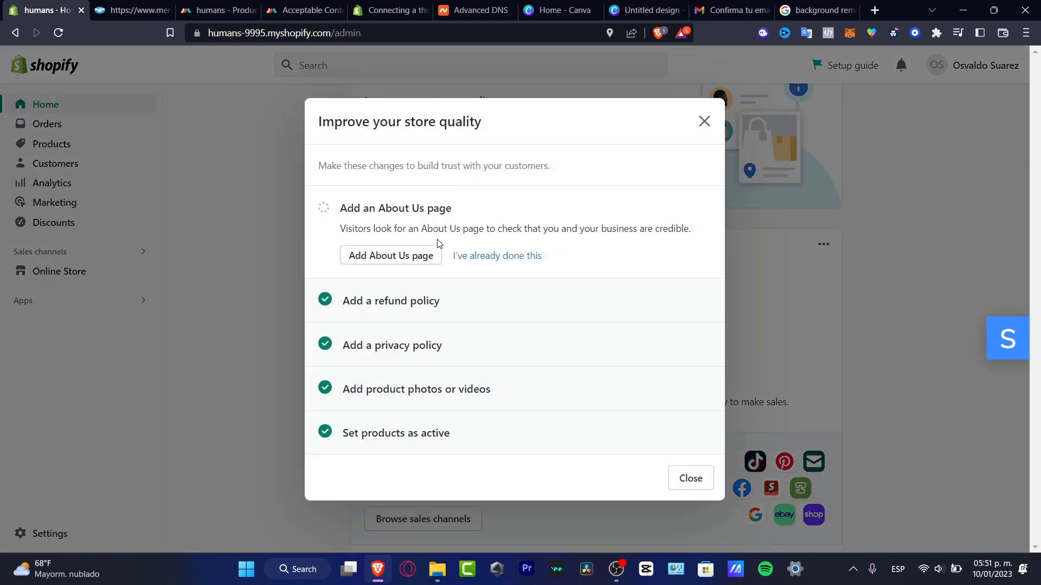
left_click(195, 349)
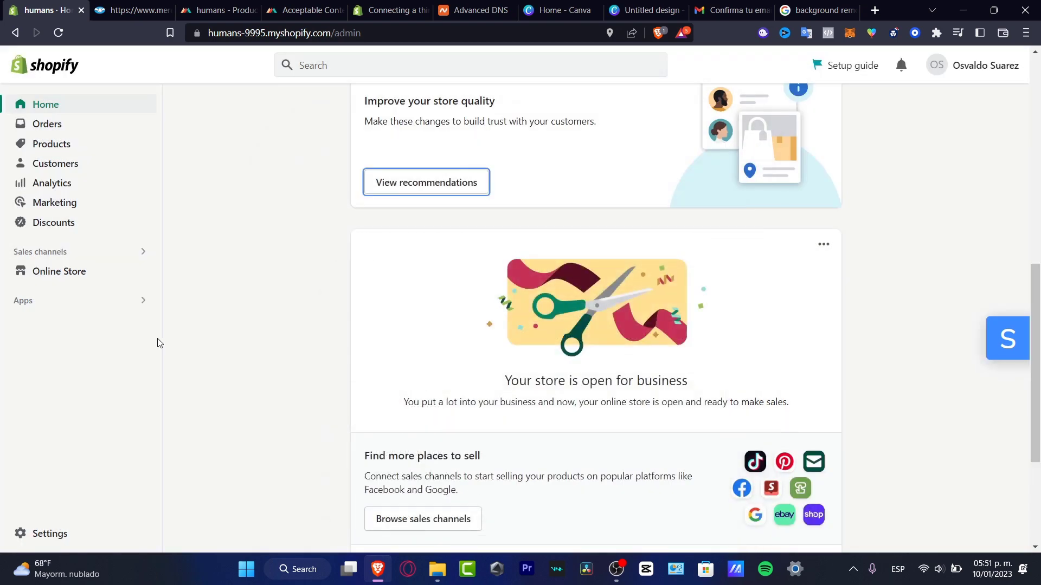
In Settings > Domains, set humansproject.org as the primary domain.
left_click(89, 278)
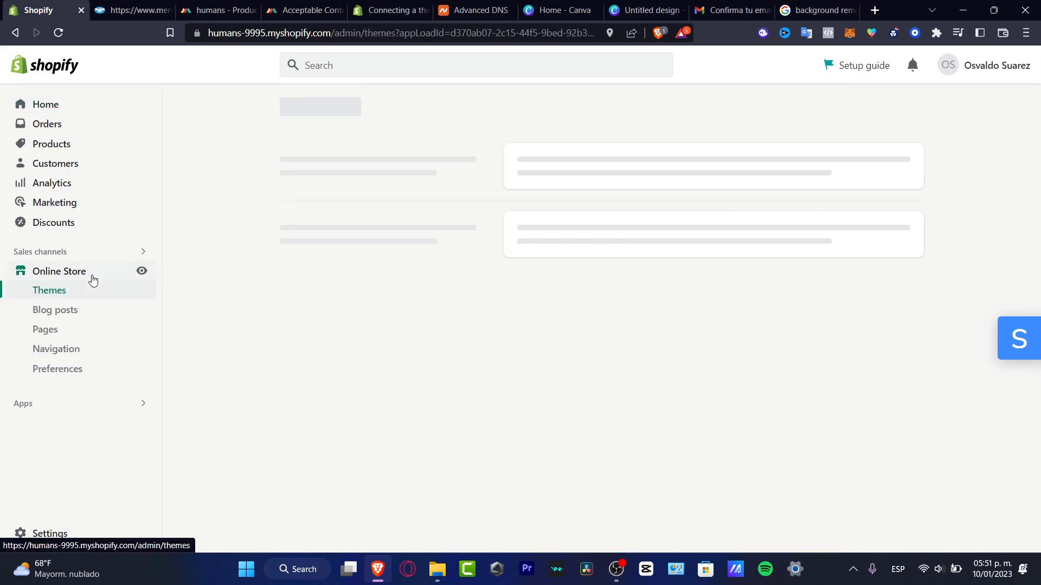
left_click(76, 536)
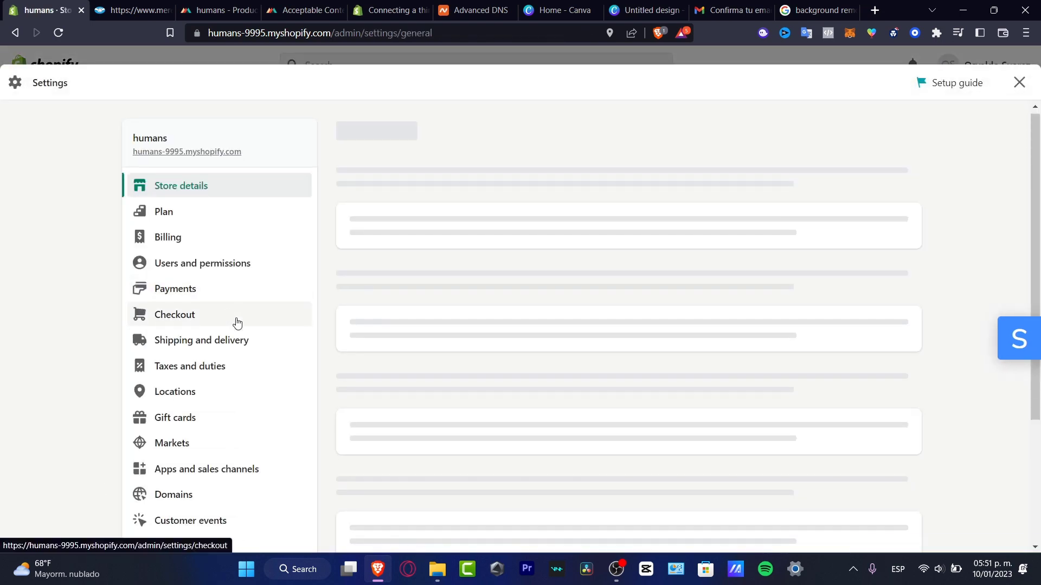
scroll(237, 347, "down", 3)
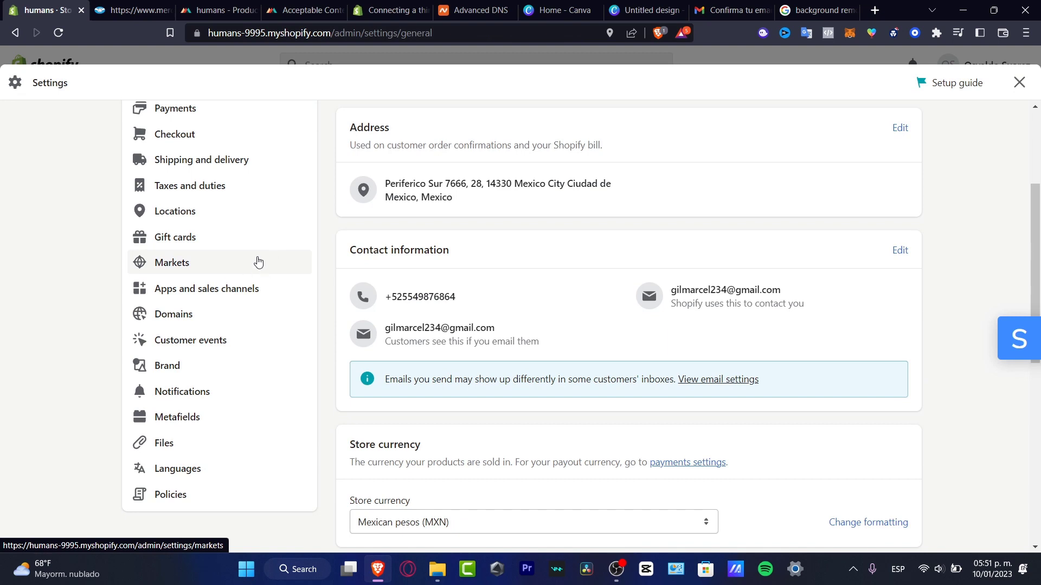
left_click(216, 320)
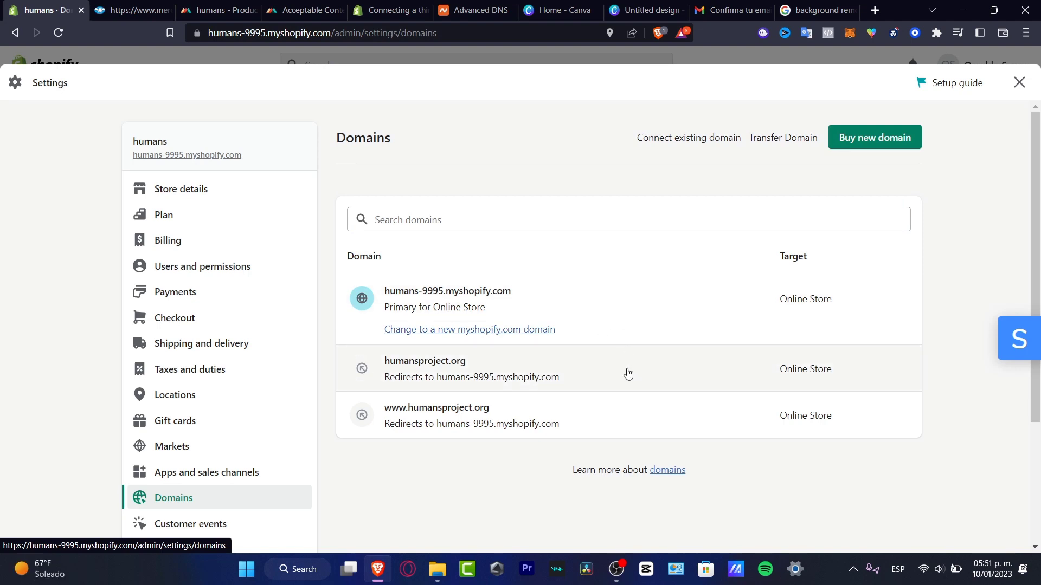
left_click(602, 380)
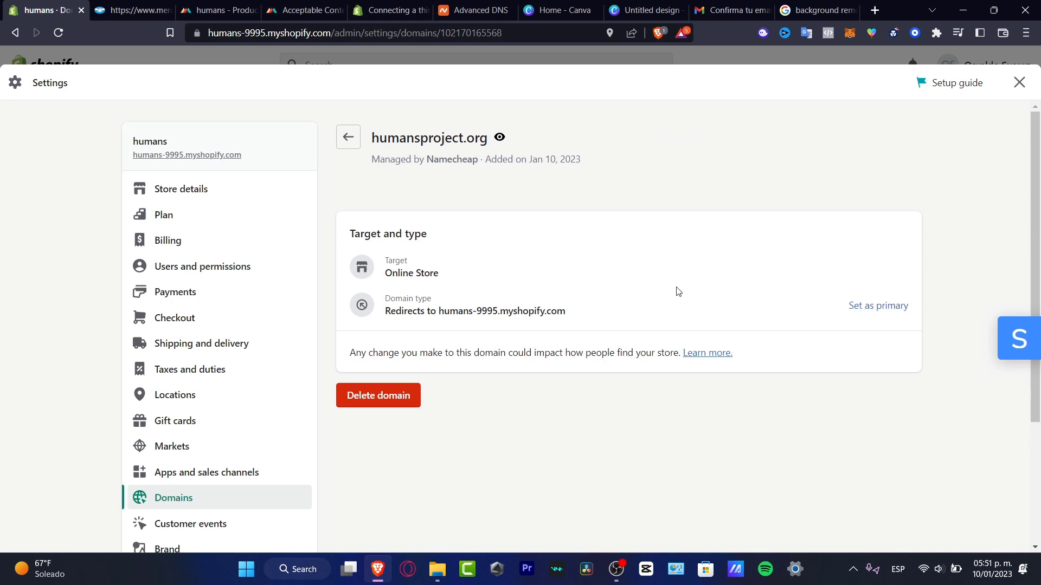
left_click(891, 306)
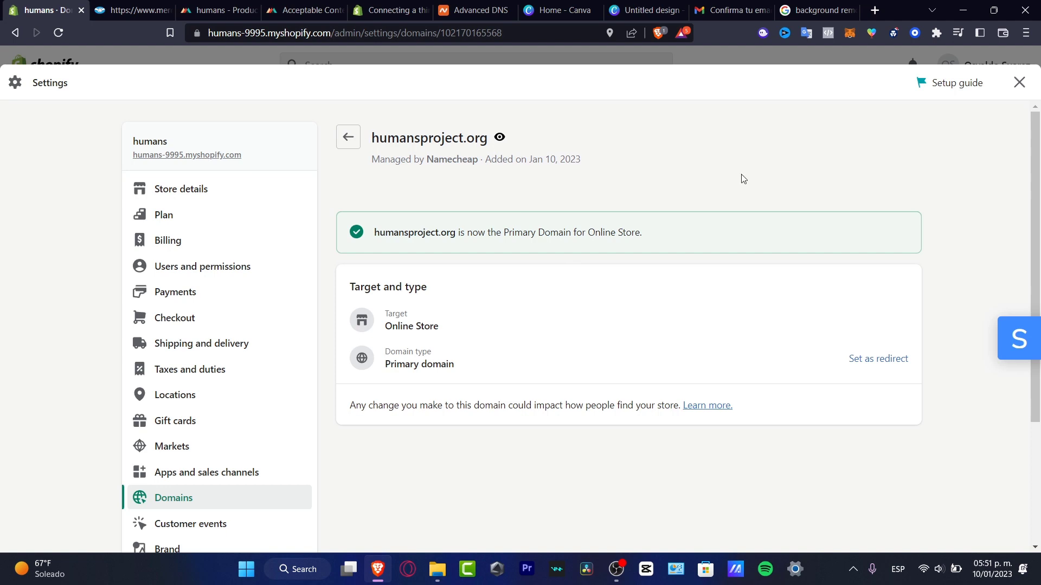
Close Settings and view the live Online Store in a new tab.
left_click(1019, 82)
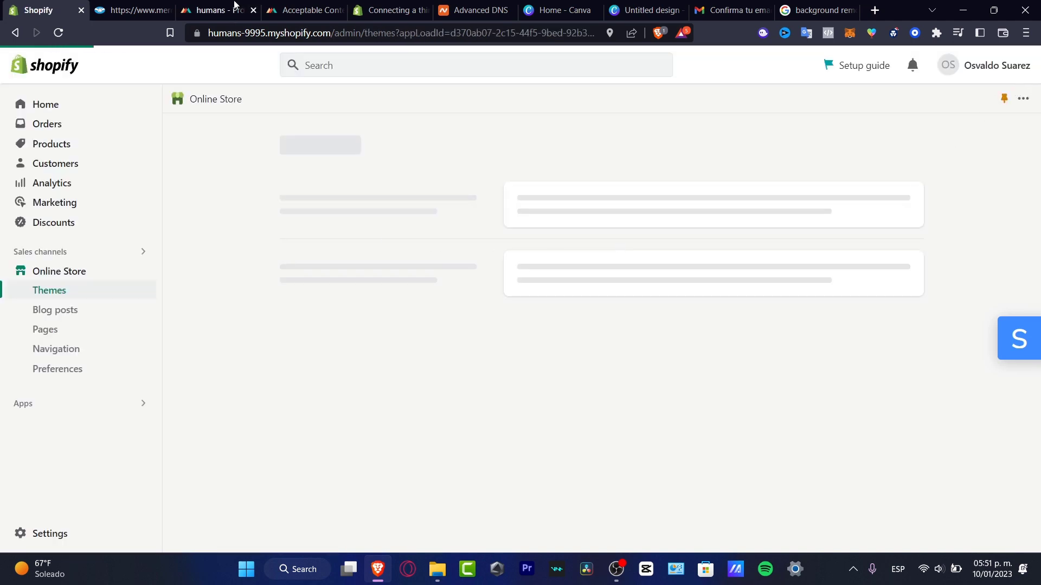
mouse_move(89, 275)
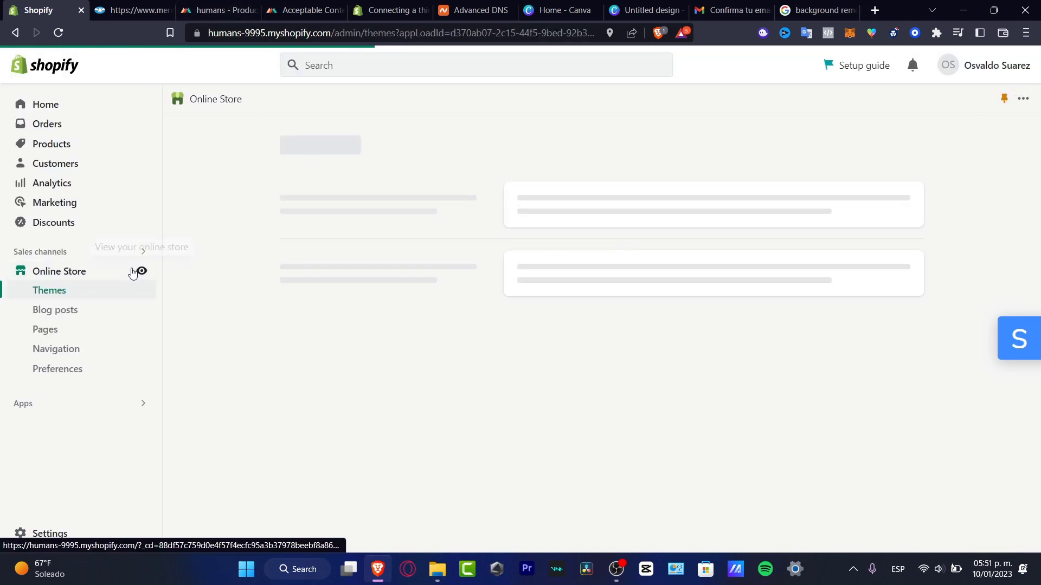
left_click(900, 142)
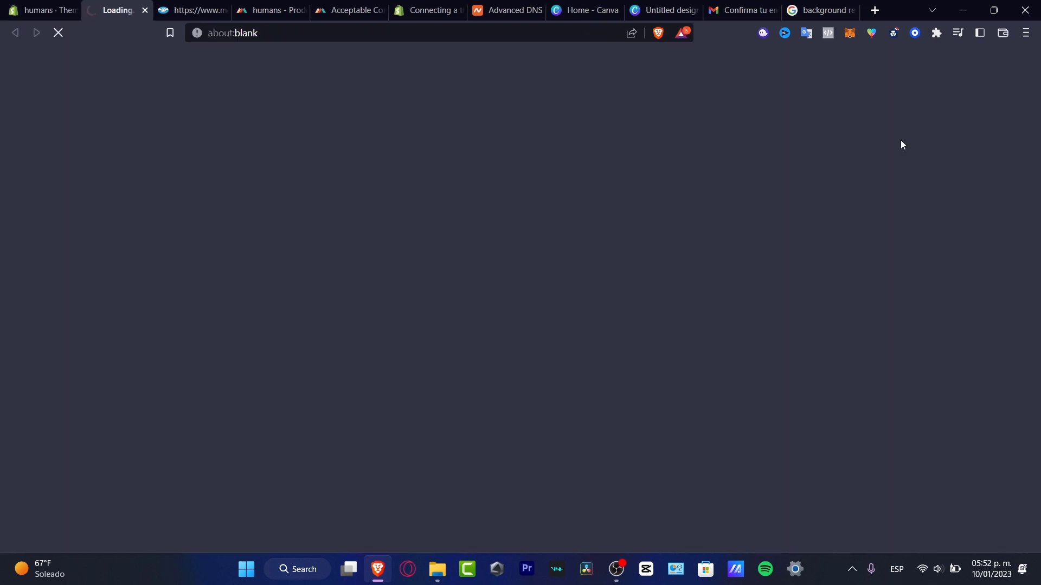
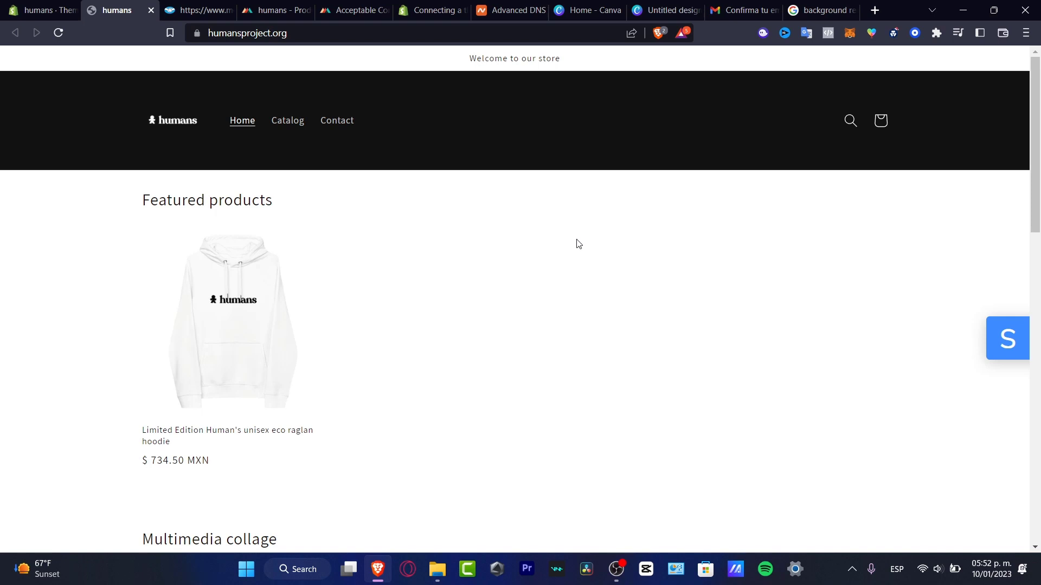
Review the humans store's Payments and Shipping and delivery settings, then switch to Printful's humans store.
left_click(71, 4)
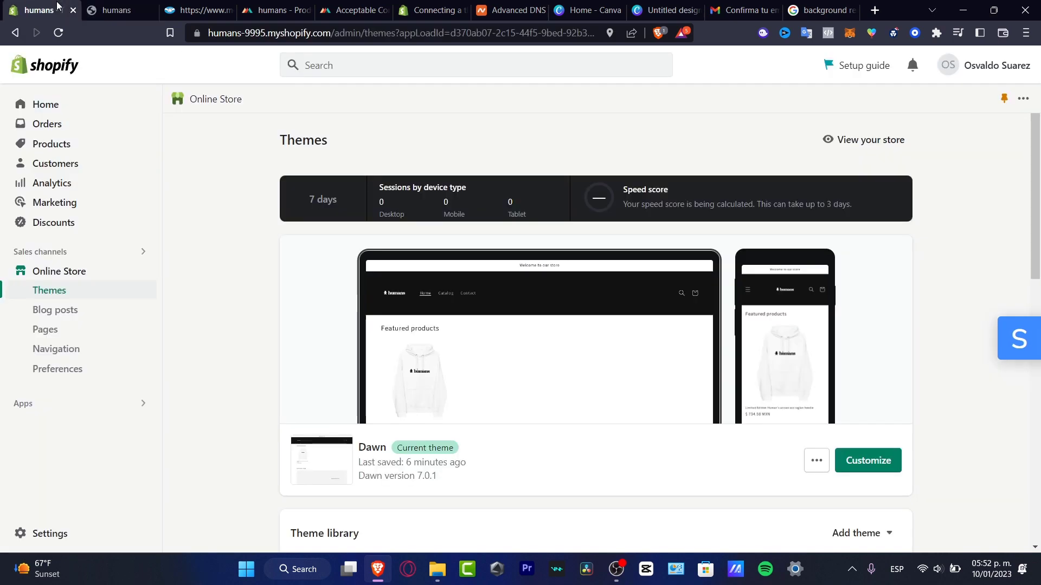
left_click(45, 531)
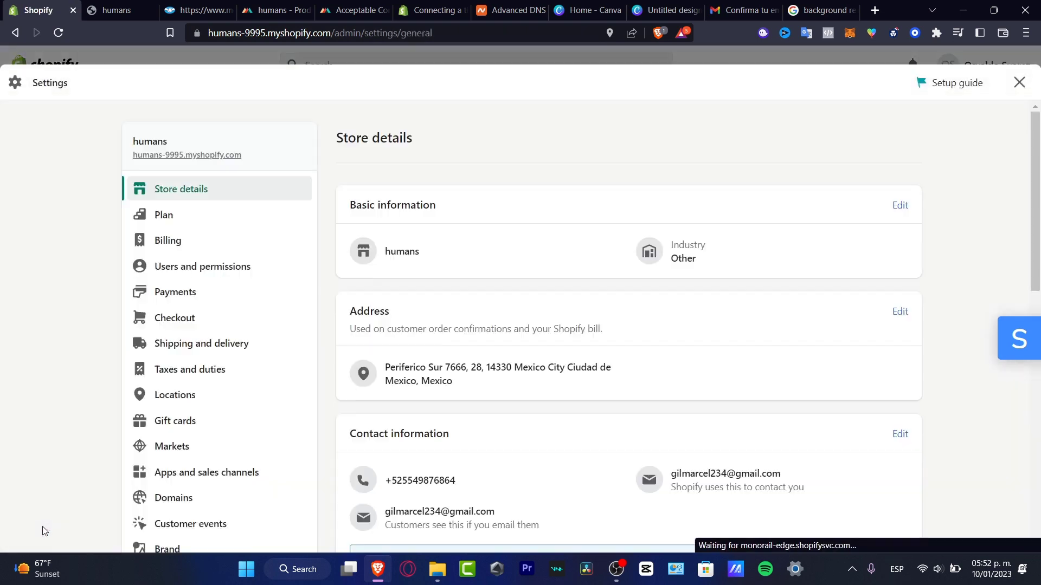
left_click(237, 293)
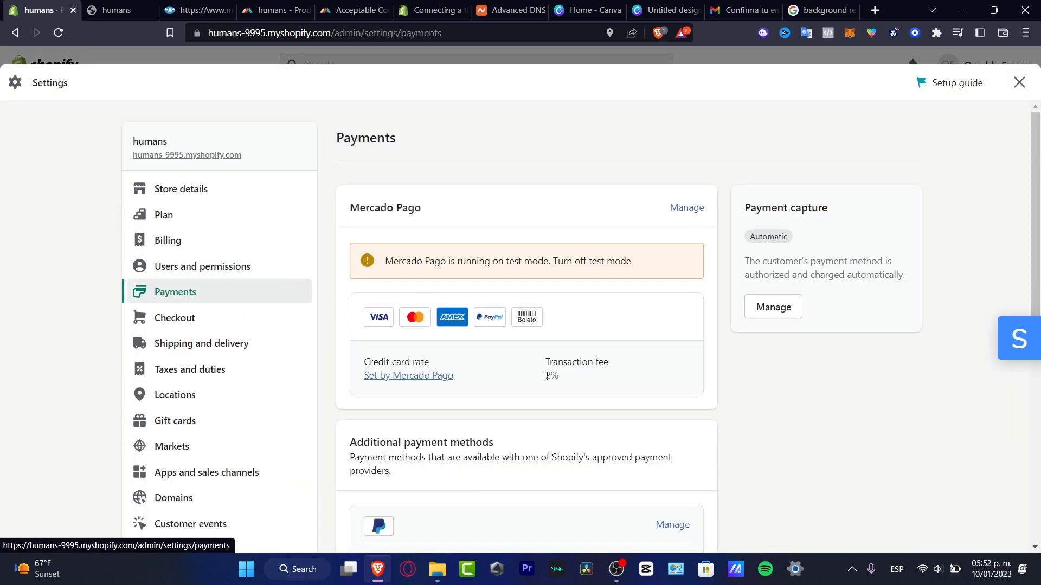
scroll(538, 295, "down", 4)
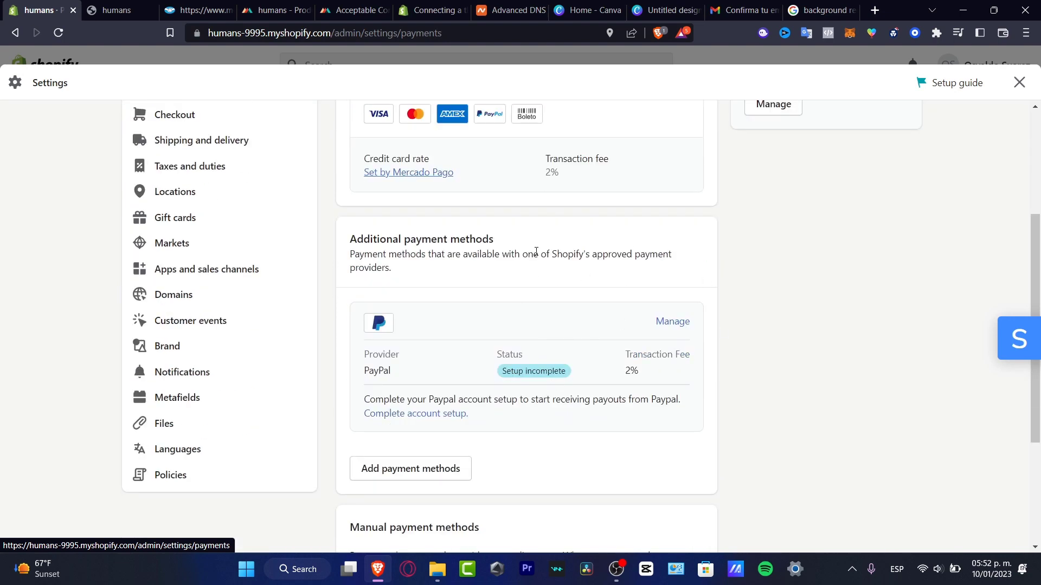
left_click(212, 143)
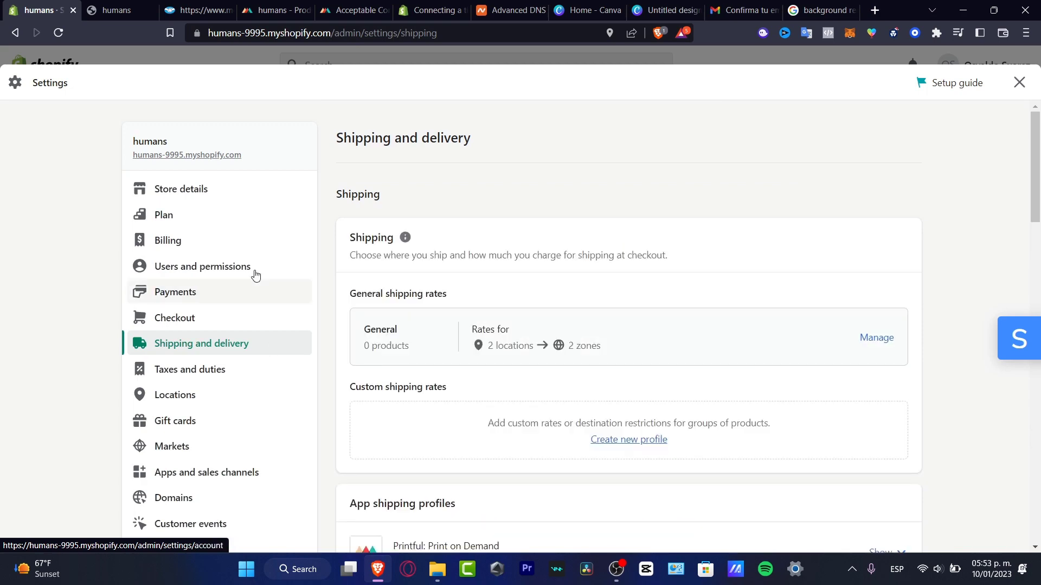
left_click(291, 8)
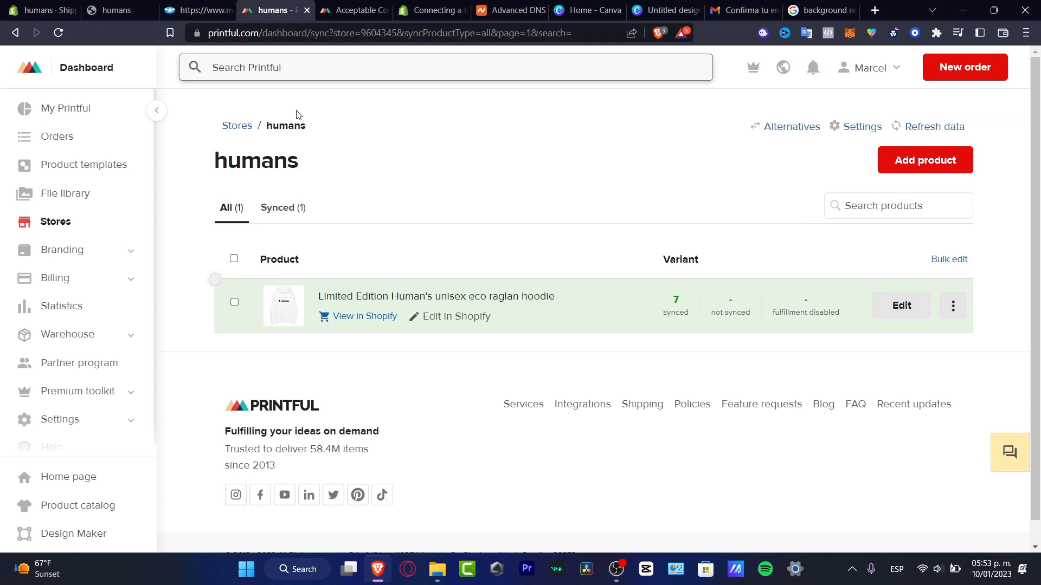
Open the Printful store settings, dismiss the selling preferences notice, and review the order settings.
scroll(543, 404, "down", 1)
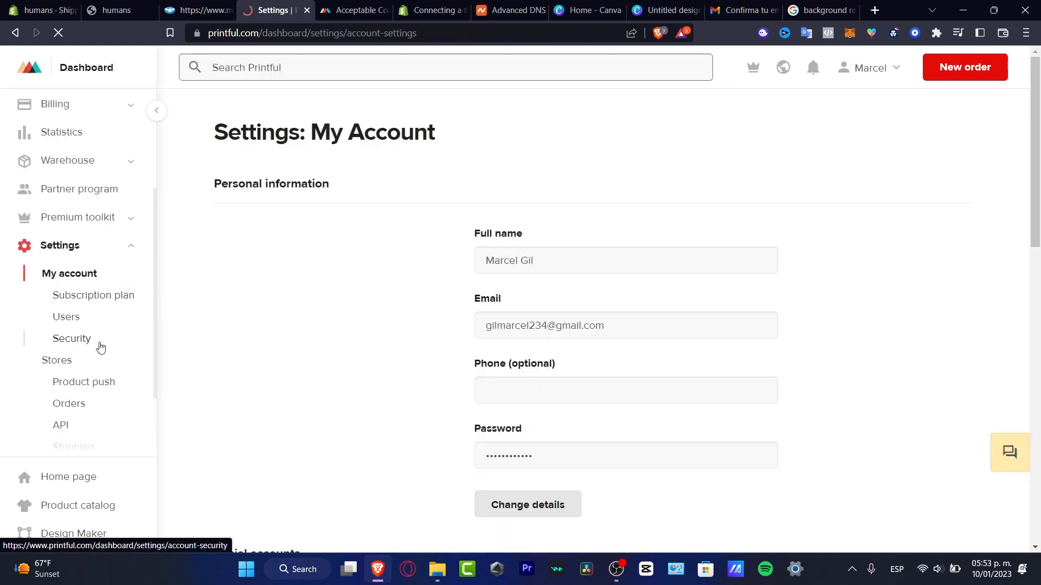
left_click(79, 368)
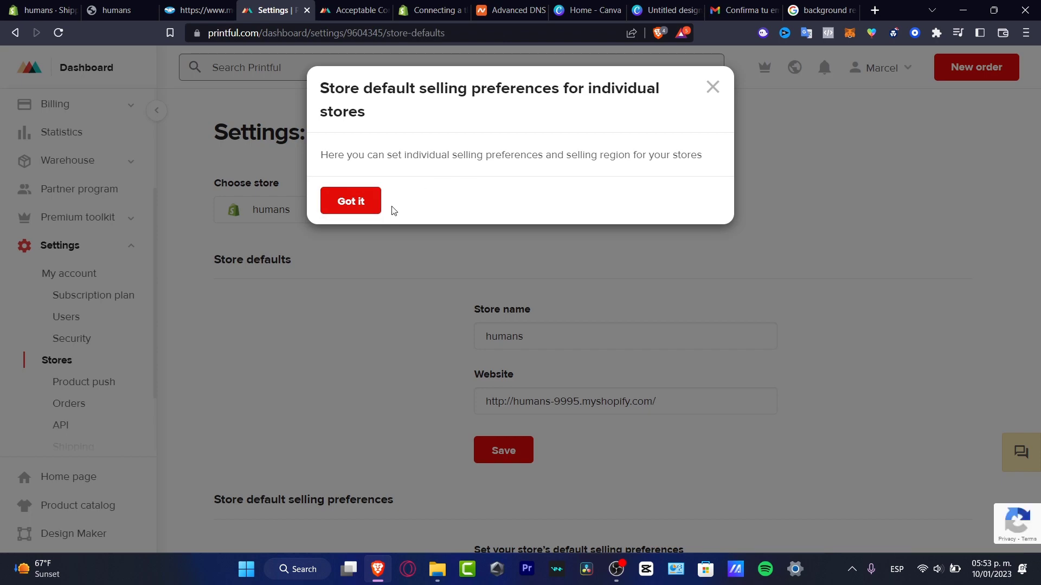
left_click(374, 202)
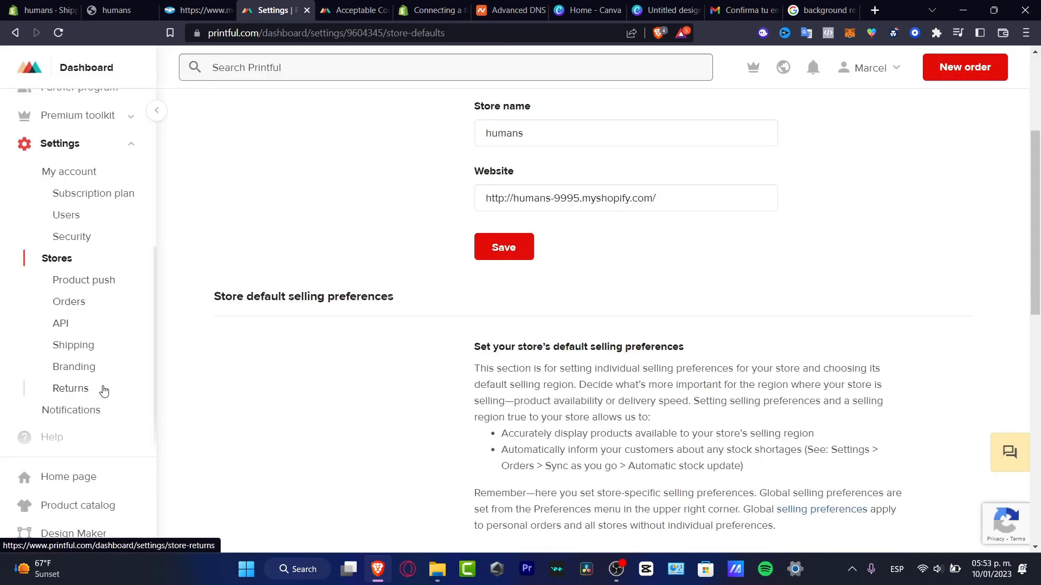
left_click(69, 302)
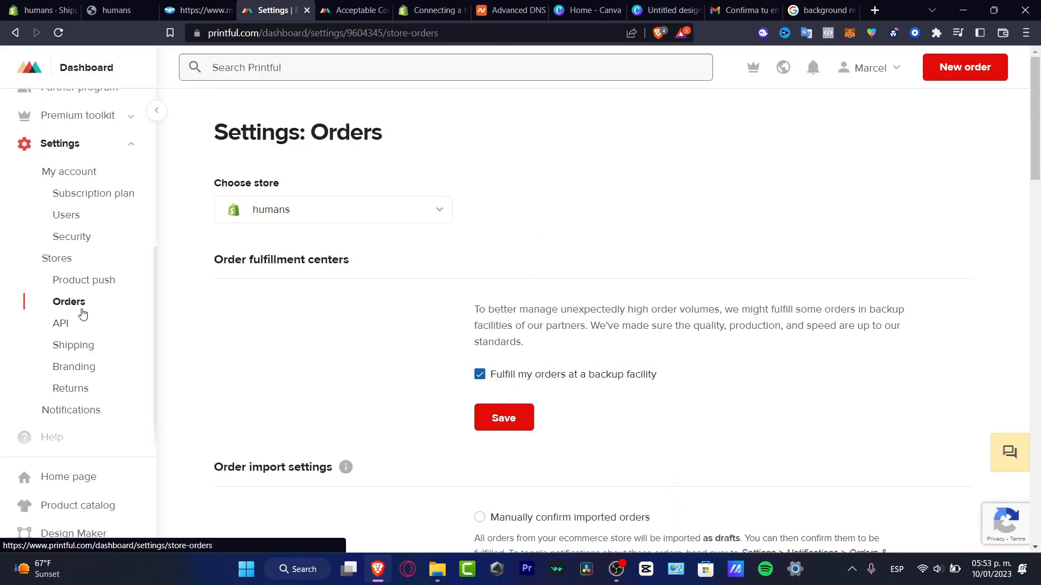
scroll(404, 380, "down", 10)
scroll(402, 384, "down", 7)
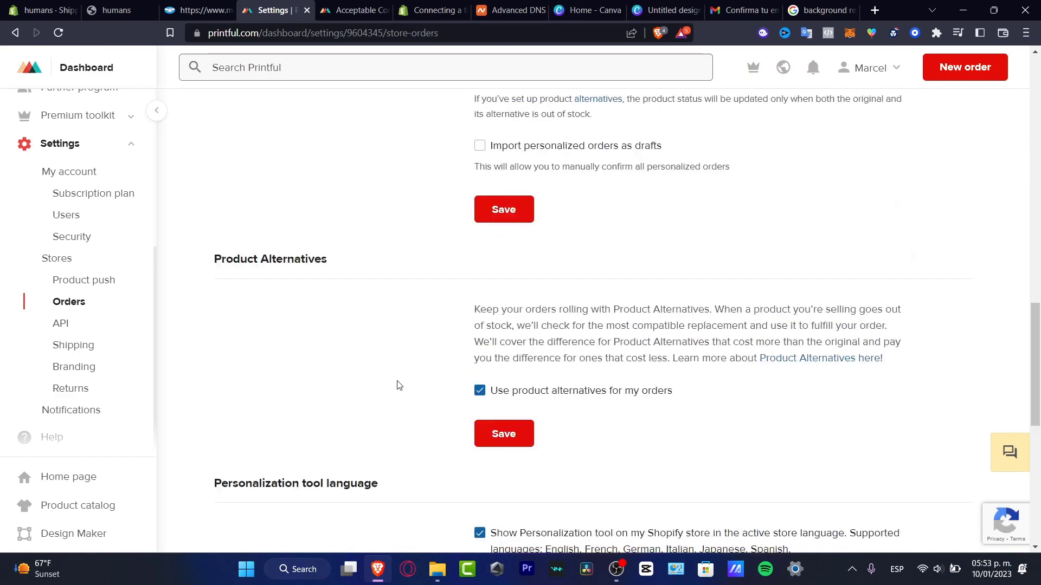
scroll(399, 387, "down", 5)
scroll(395, 388, "up", 10)
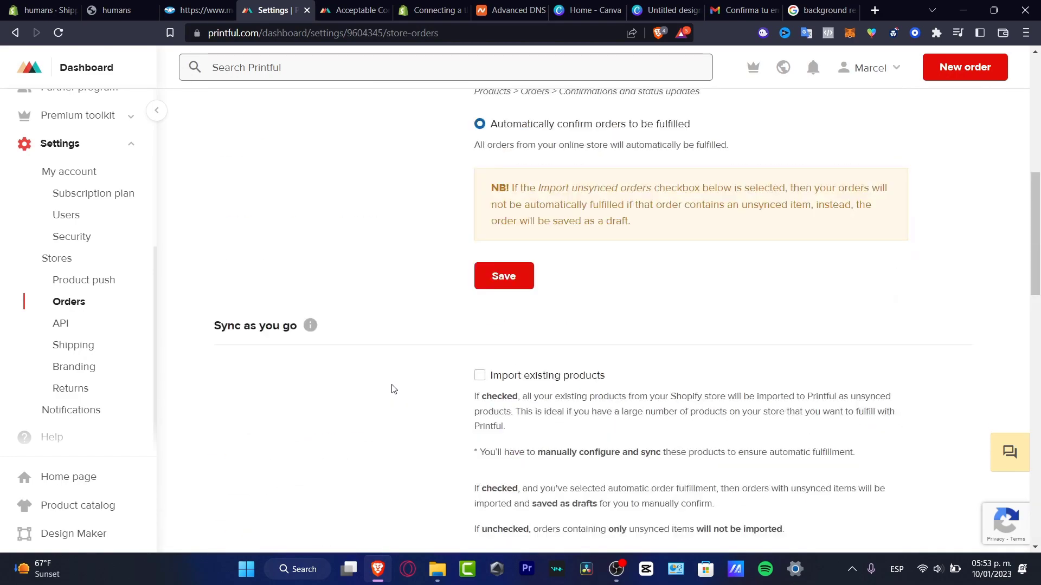
scroll(394, 389, "up", 4)
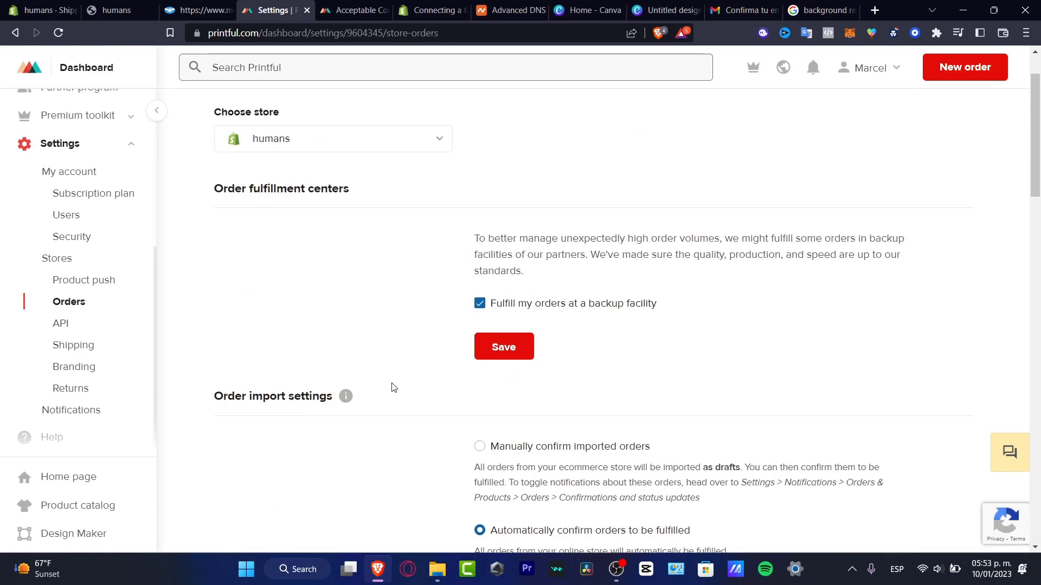
scroll(393, 387, "up", 2)
Review the Printful store's shipping settings, then return to Shopify's shipping and delivery page.
left_click(74, 345)
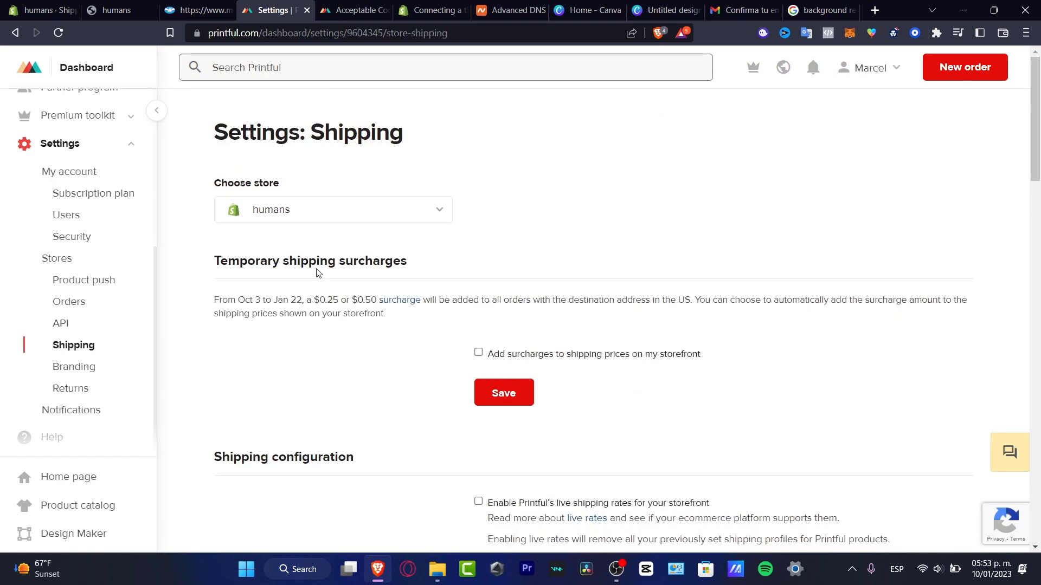
scroll(271, 361, "down", 4)
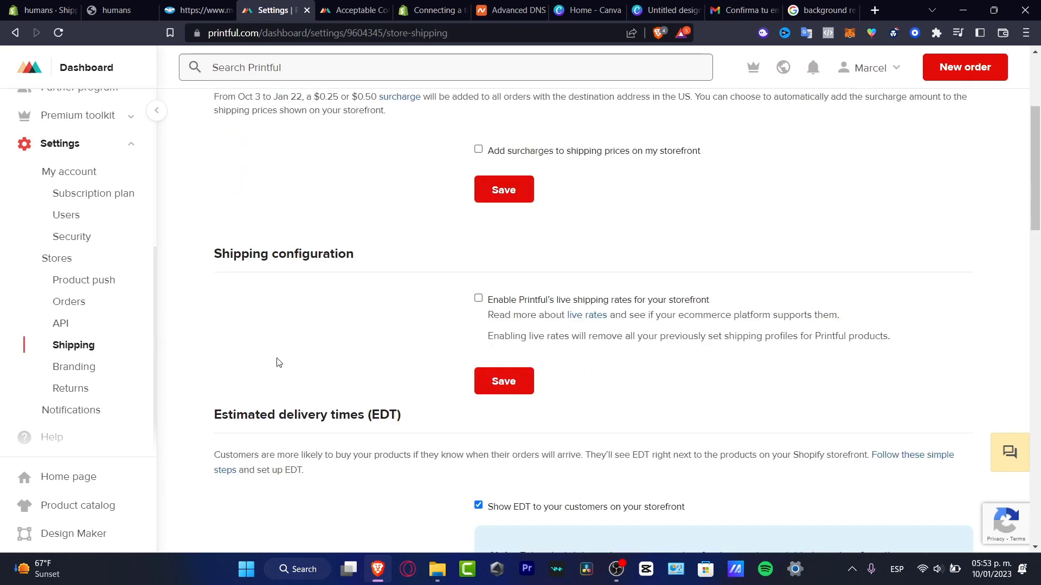
scroll(347, 328, "down", 10)
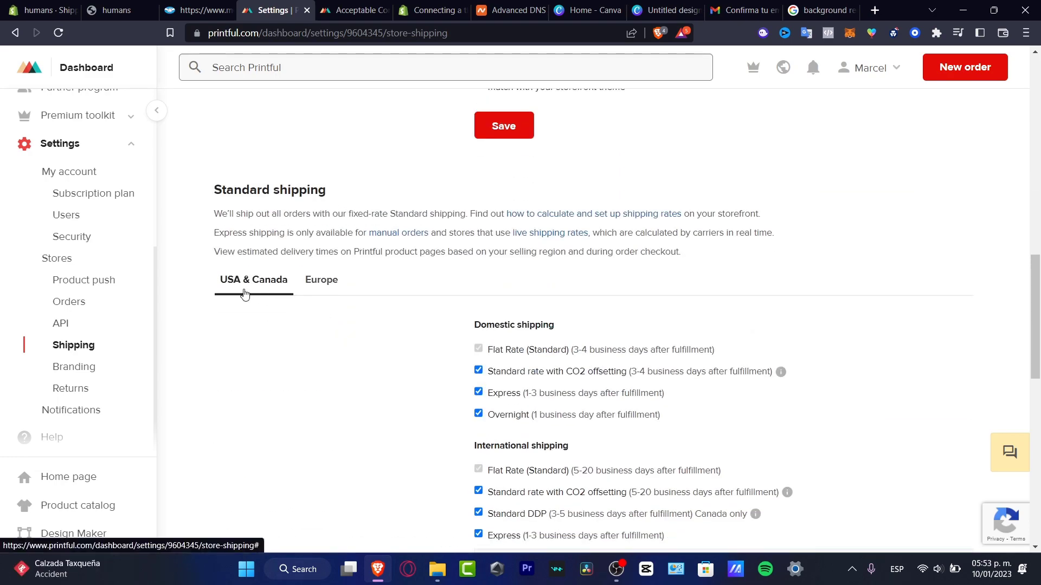
scroll(341, 293, "down", 4)
scroll(336, 274, "up", 4)
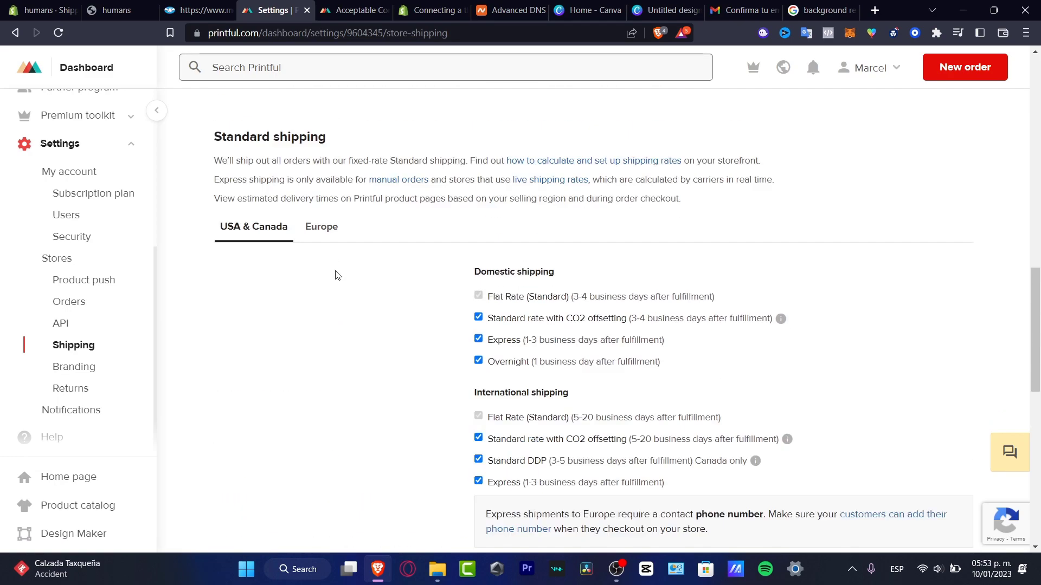
left_click(34, 8)
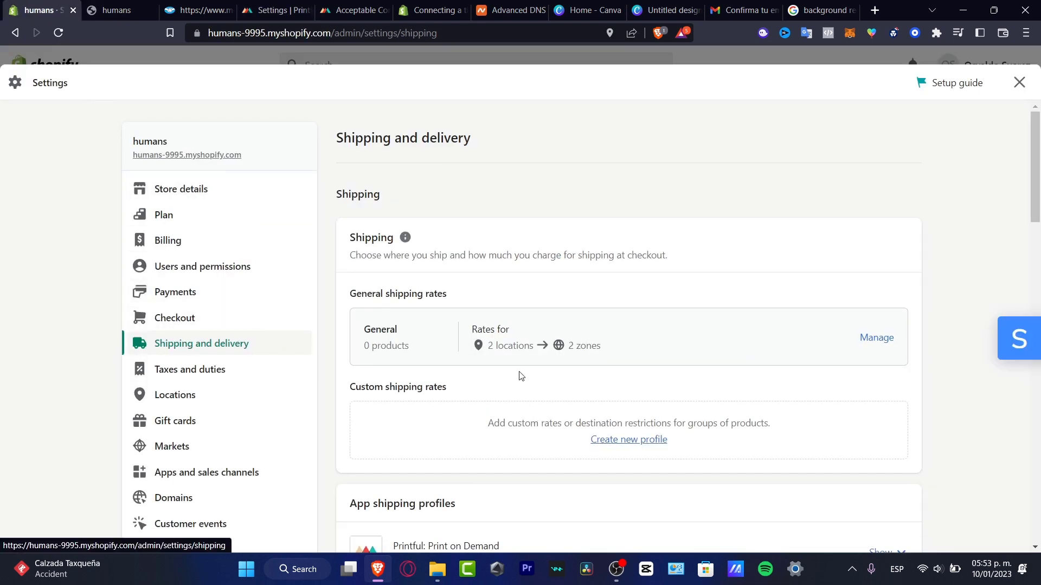
Open Shopify's General shipping rates profile and look through its rates.
left_click(878, 341)
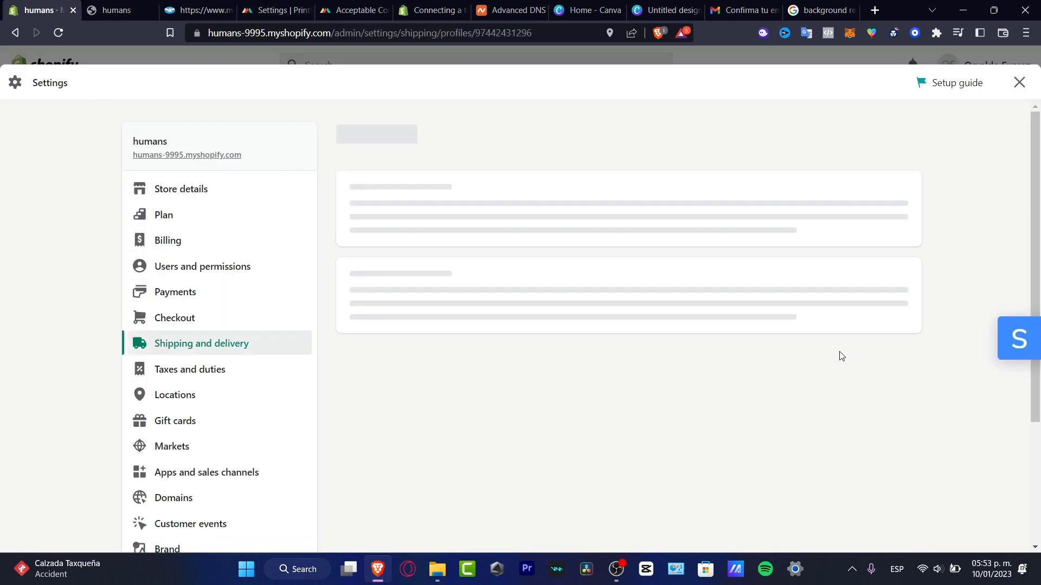
scroll(539, 400, "down", 3)
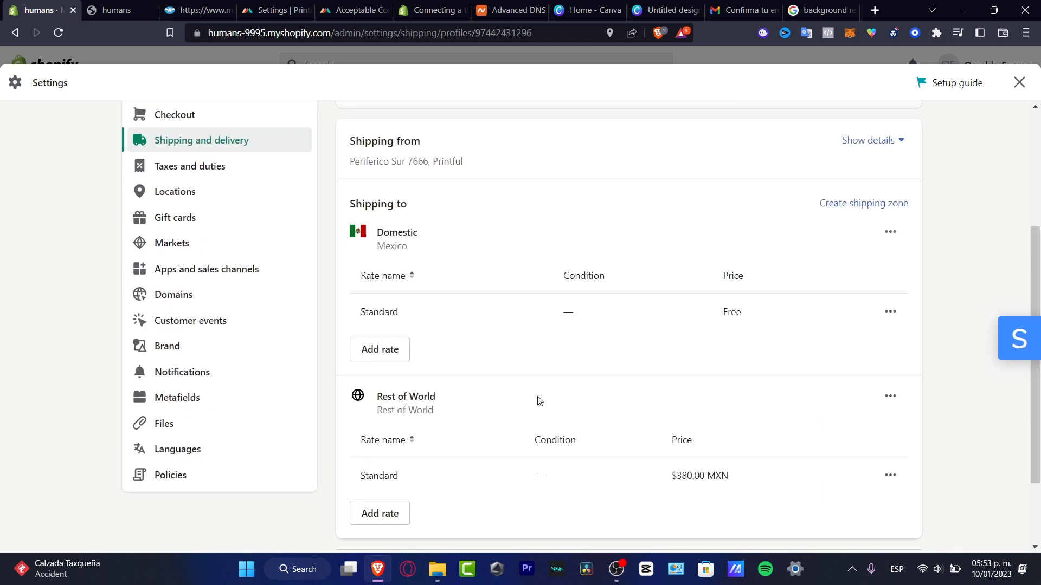
scroll(539, 401, "down", 2)
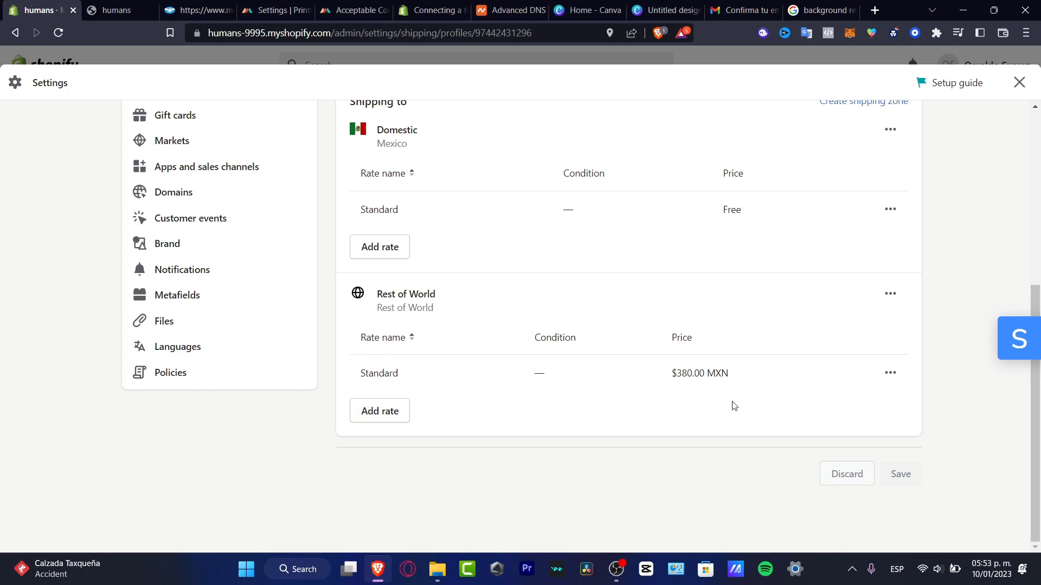
scroll(685, 395, "up", 5)
scroll(684, 399, "down", 2)
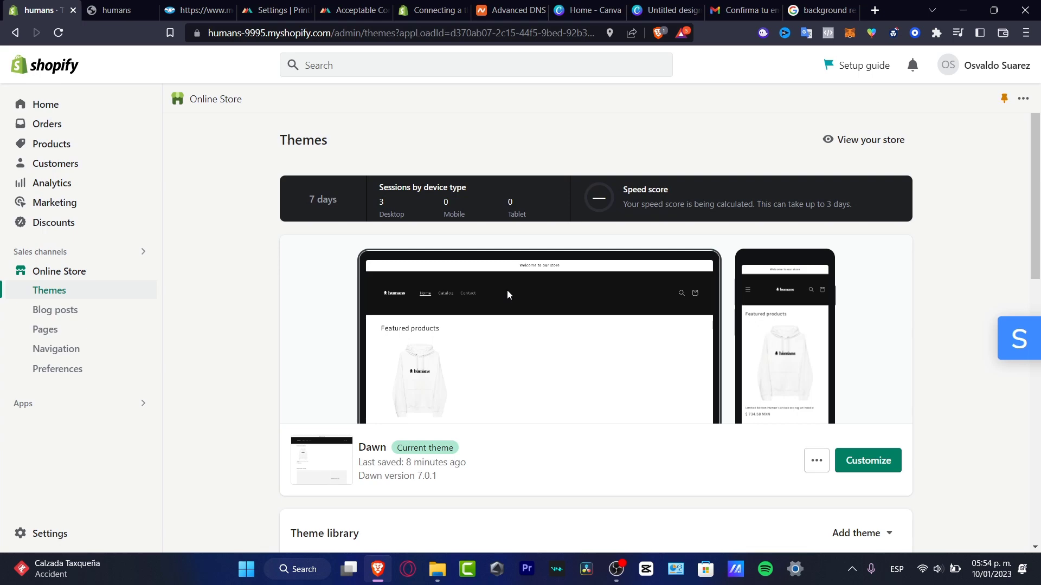
Compare Printful's shipping settings with the Acceptable Content Guidelines and the live humans storefront.
left_click(277, 11)
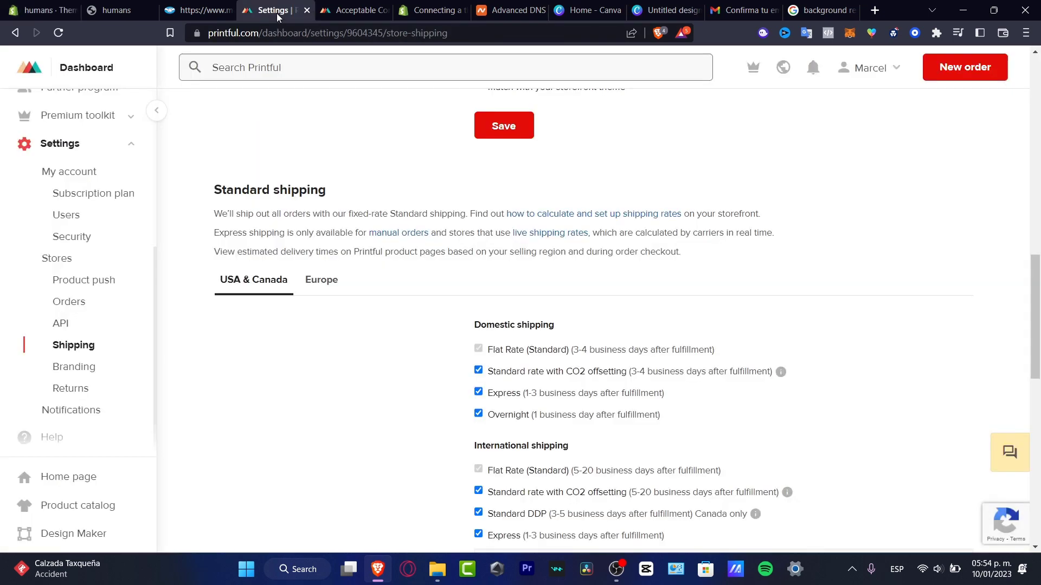
left_click(351, 11)
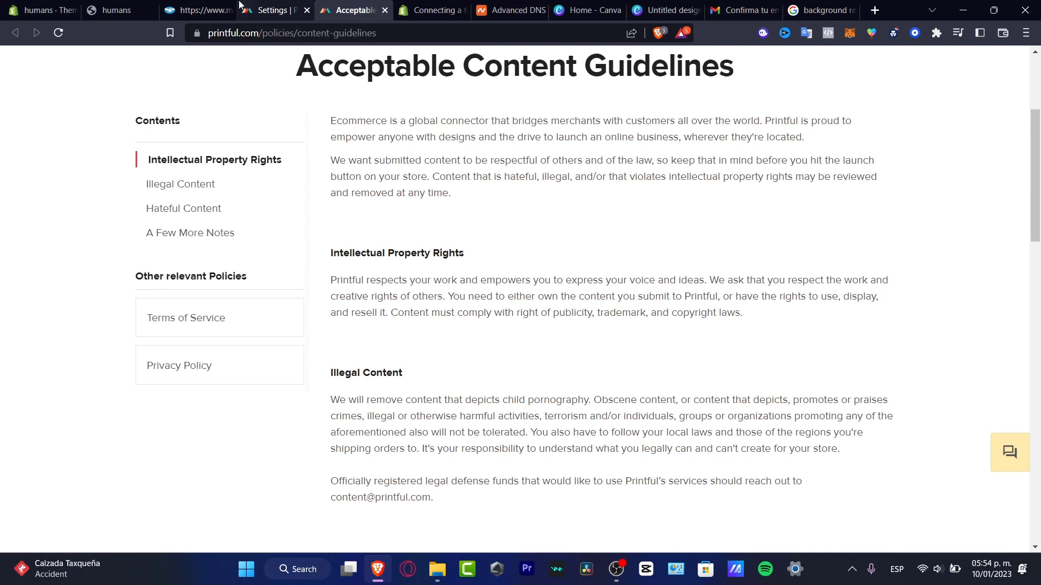
left_click(122, 11)
left_click(254, 5)
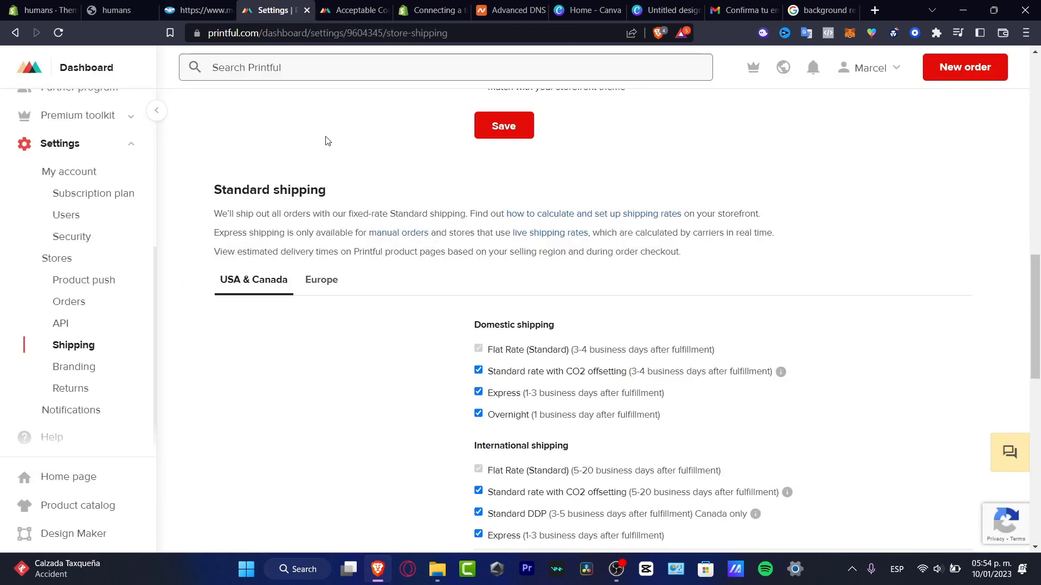
scroll(226, 330, "up", 10)
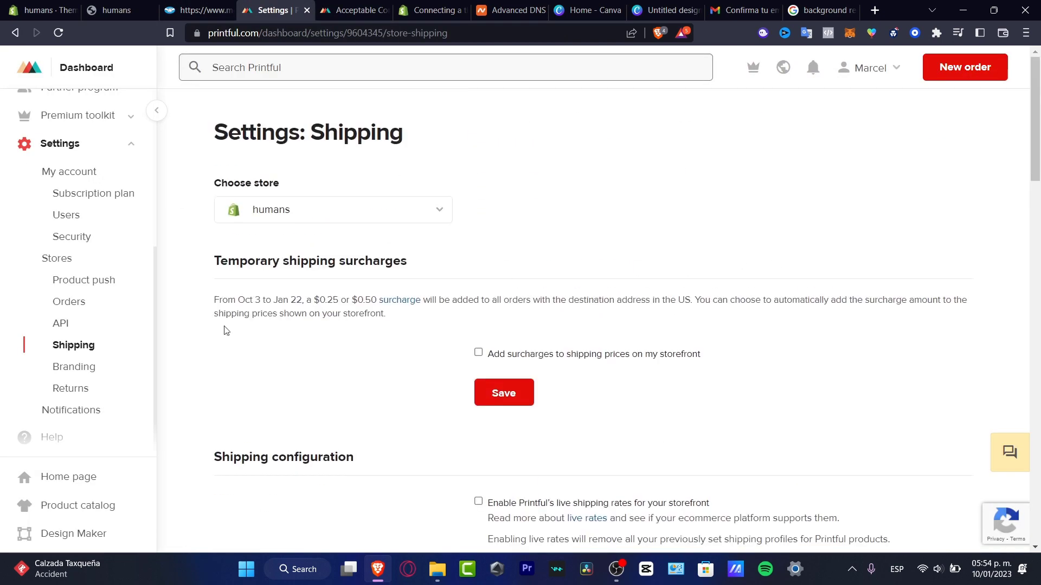
Check Printful's My Account settings and the live storefront, then go to the File library.
left_click(100, 173)
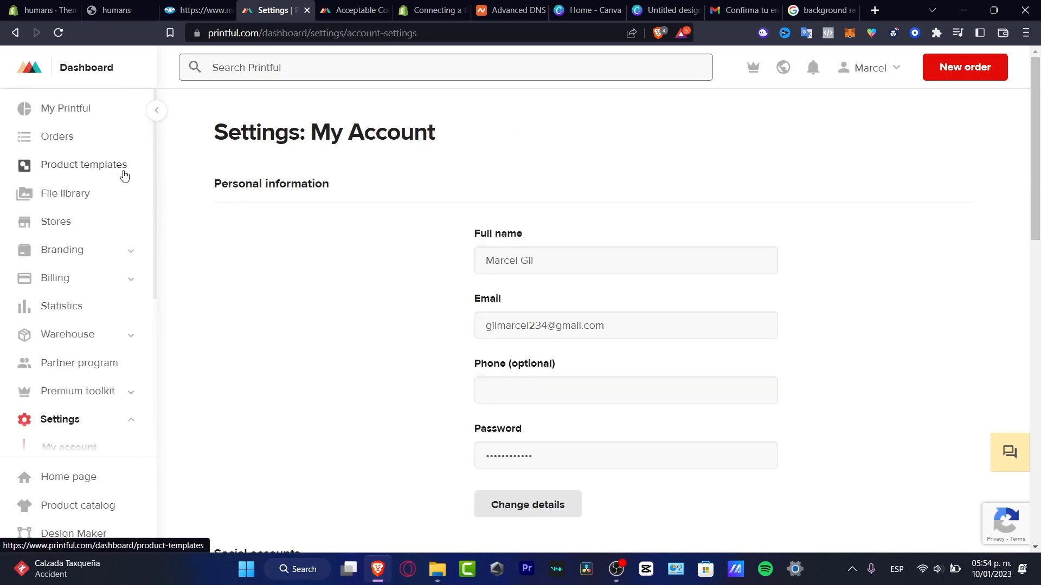
left_click(107, 12)
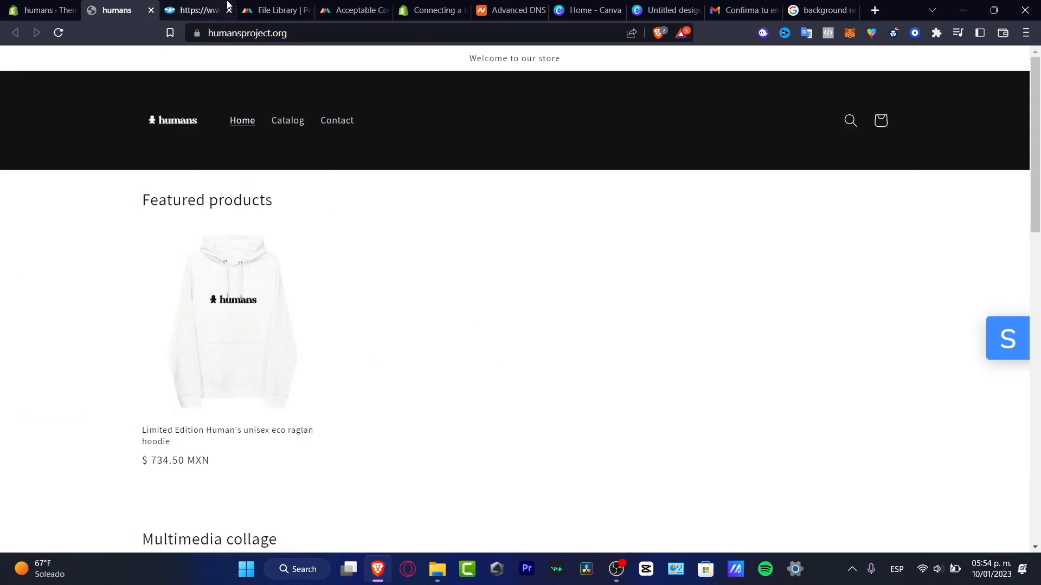
left_click(265, 8)
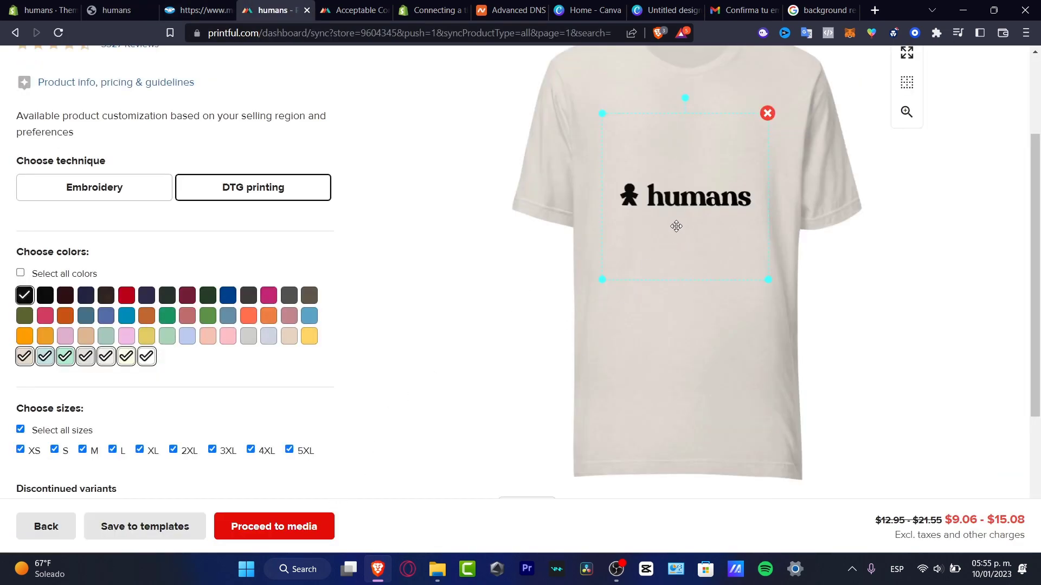
Choose the green-jacket model and hanger t-shirt mockups for the product.
left_click(304, 528)
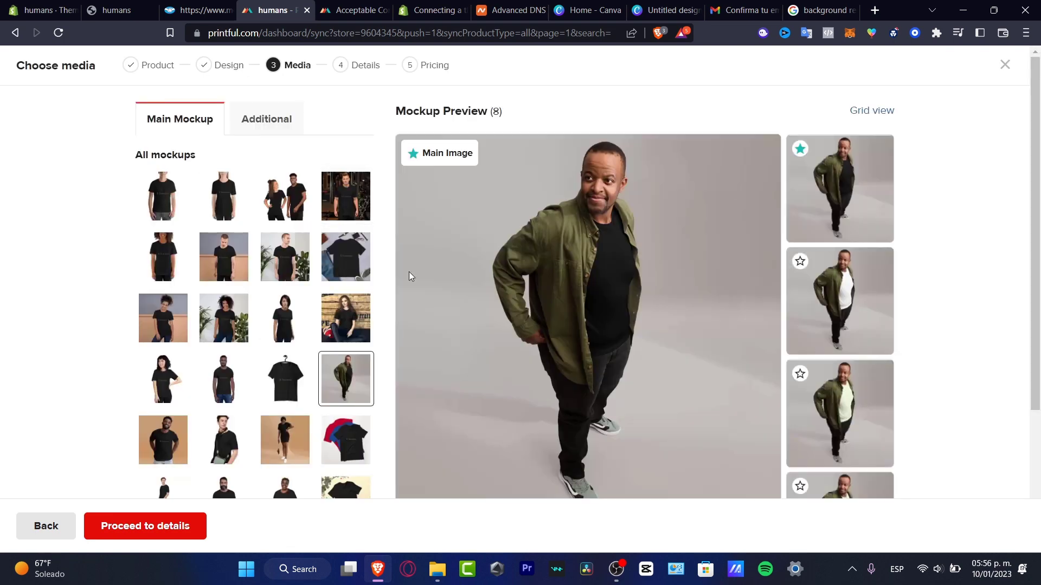
left_click(322, 367)
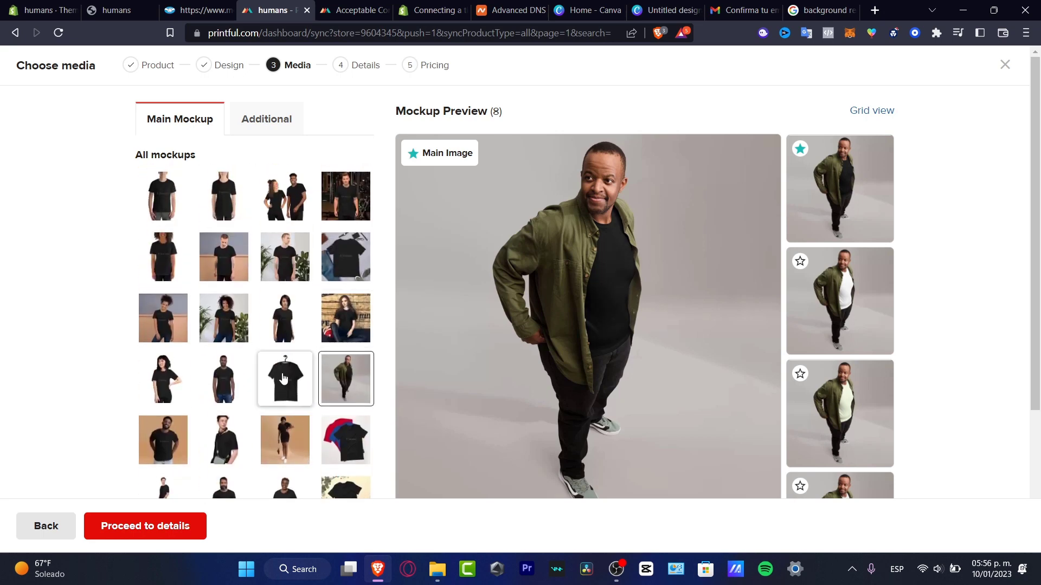
left_click(293, 385)
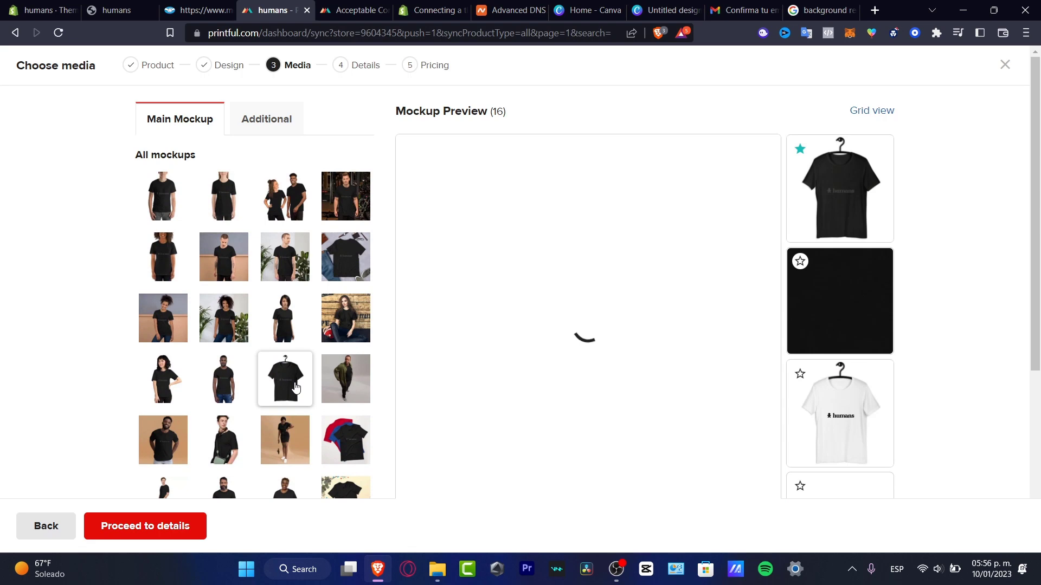
scroll(295, 386, "down", 5)
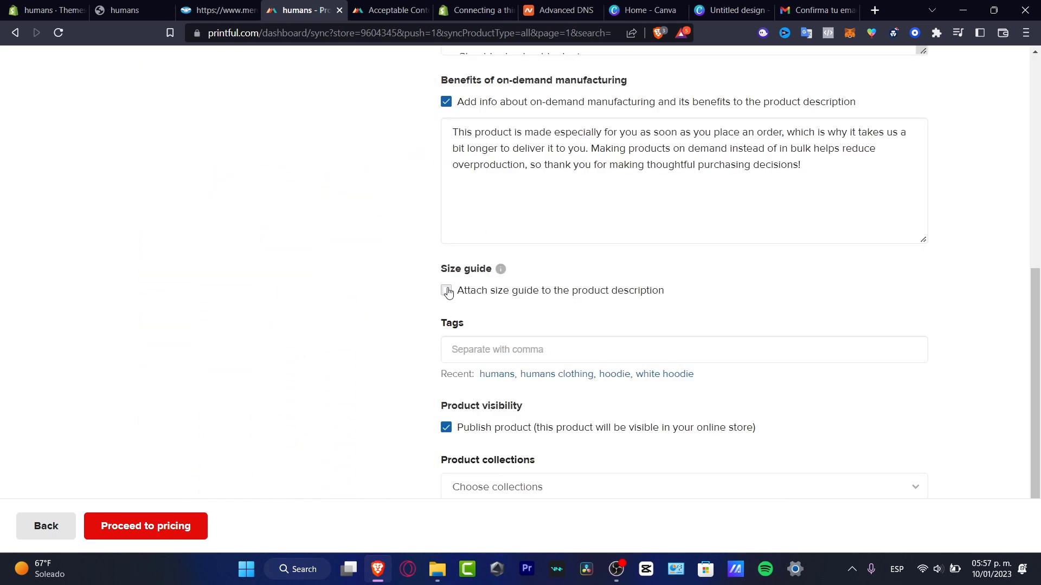
Add a size guide, the tags humans and humans clothing, and the Home page collection.
left_click(447, 291)
scroll(392, 348, "down", 2)
left_click(497, 359)
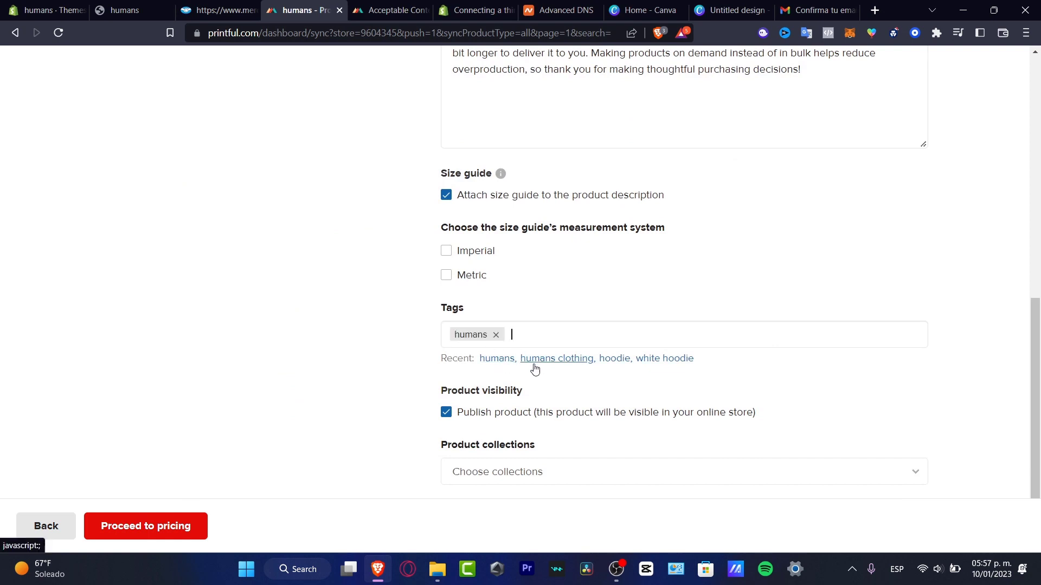
left_click(543, 359)
left_click(619, 471)
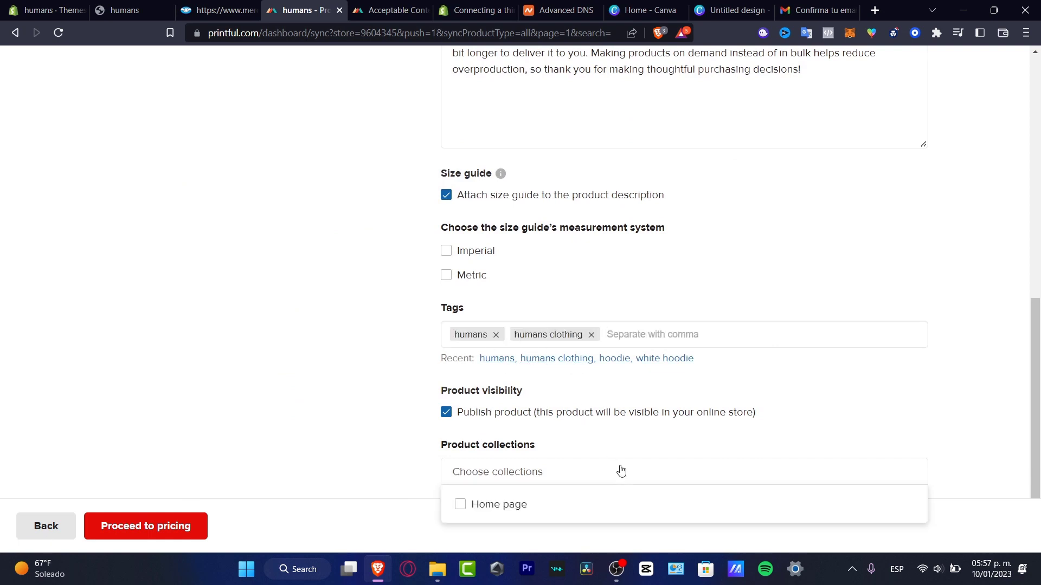
left_click(541, 507)
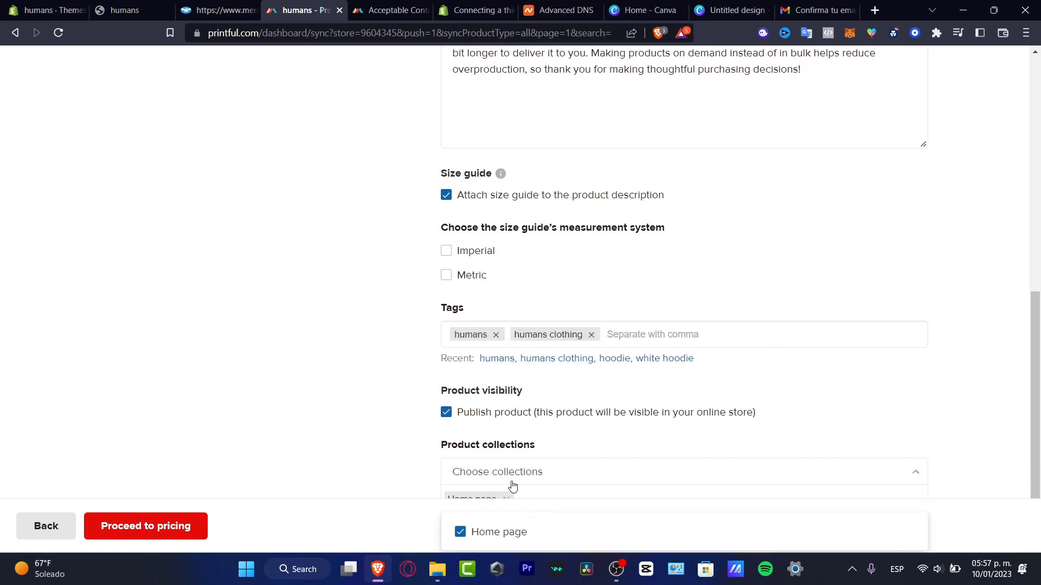
left_click(938, 428)
scroll(938, 428, "down", 1)
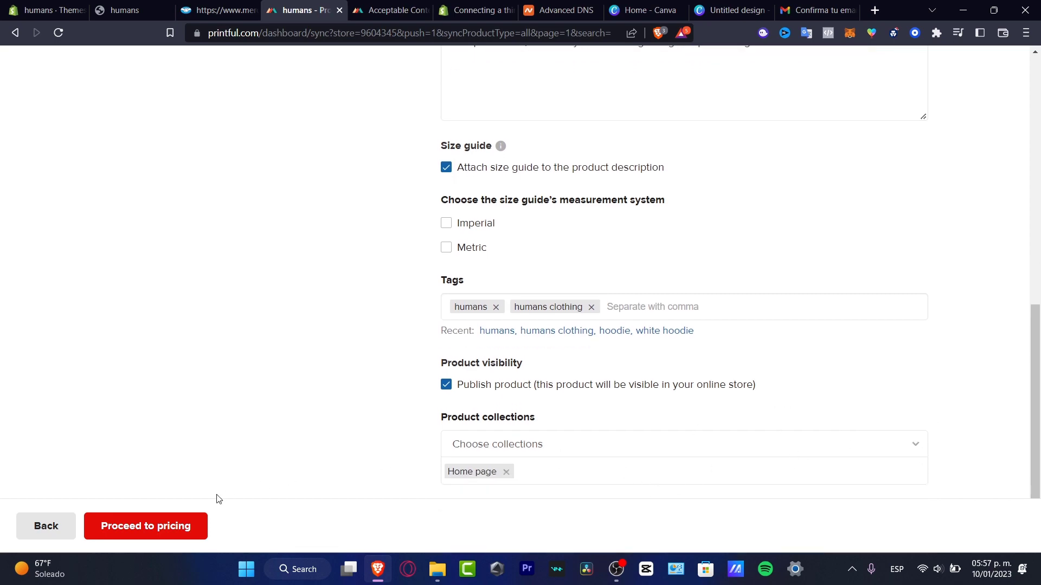
Move on to the pricing step and look over the t-shirt's prices.
left_click(181, 525)
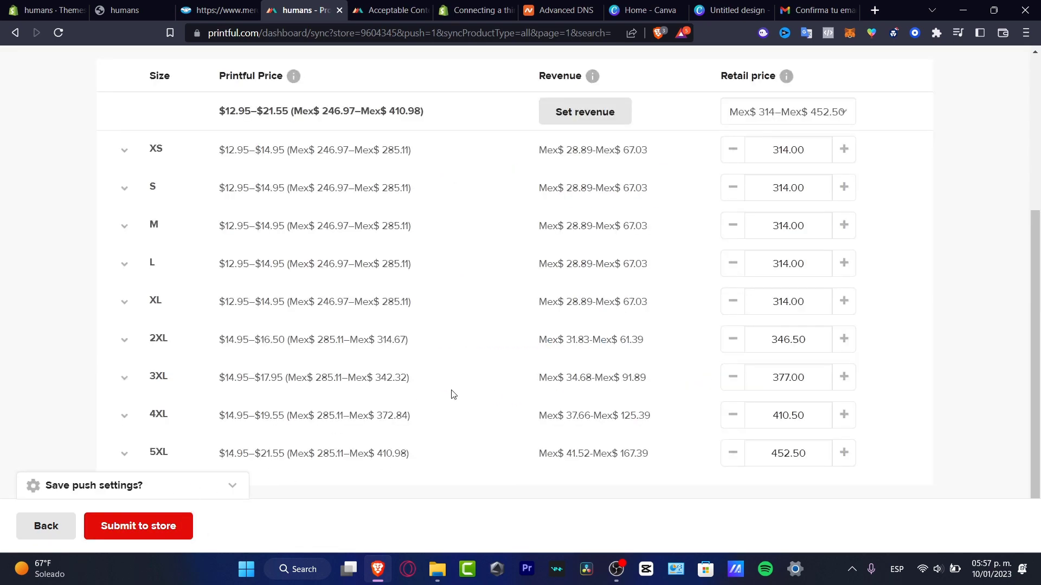
scroll(453, 394, "up", 4)
scroll(453, 394, "down", 4)
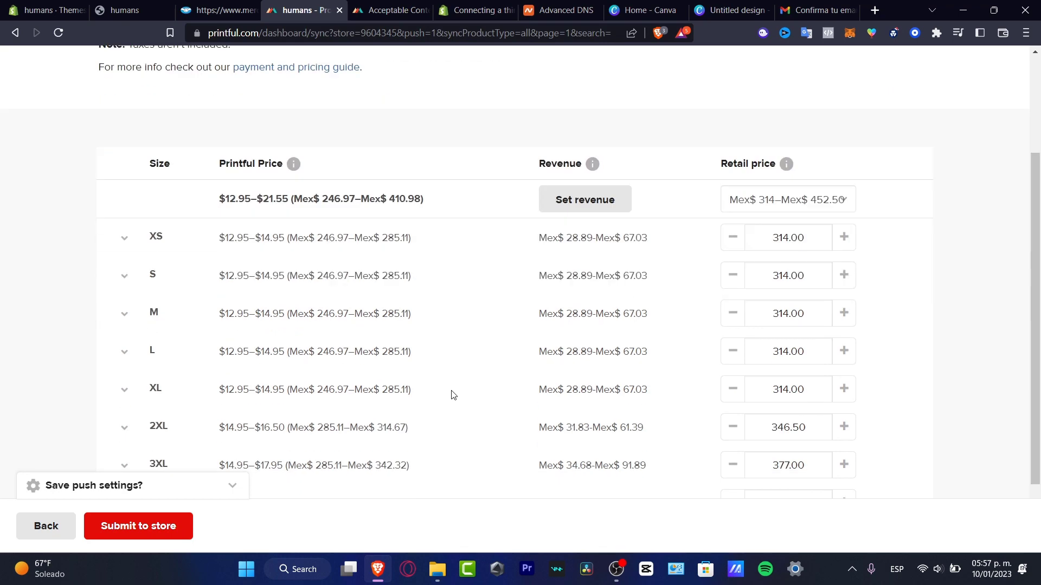
scroll(454, 398, "up", 5)
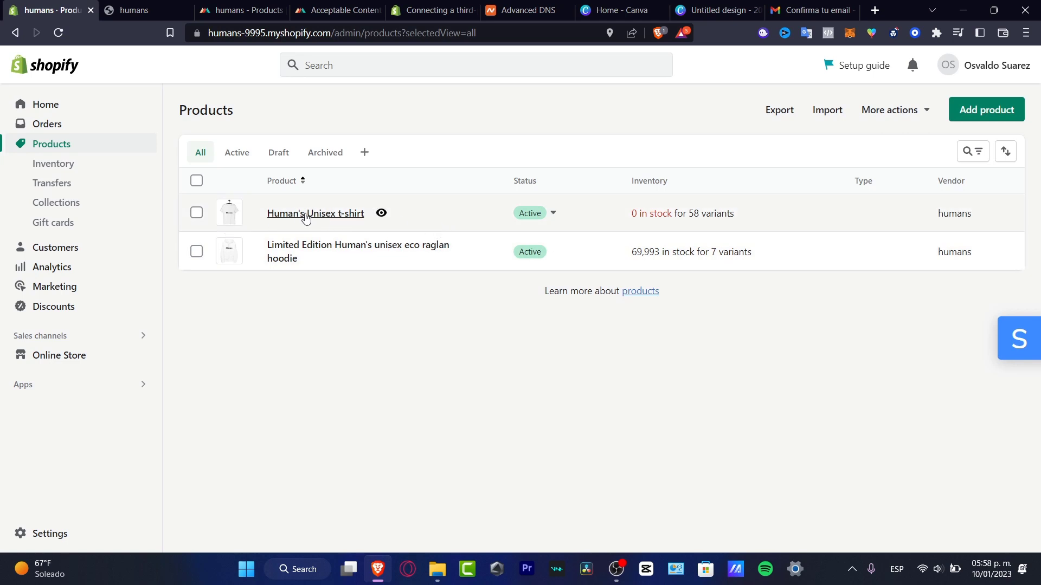
Open the Dawn theme editor and select the Home page's Featured products section.
left_click(78, 360)
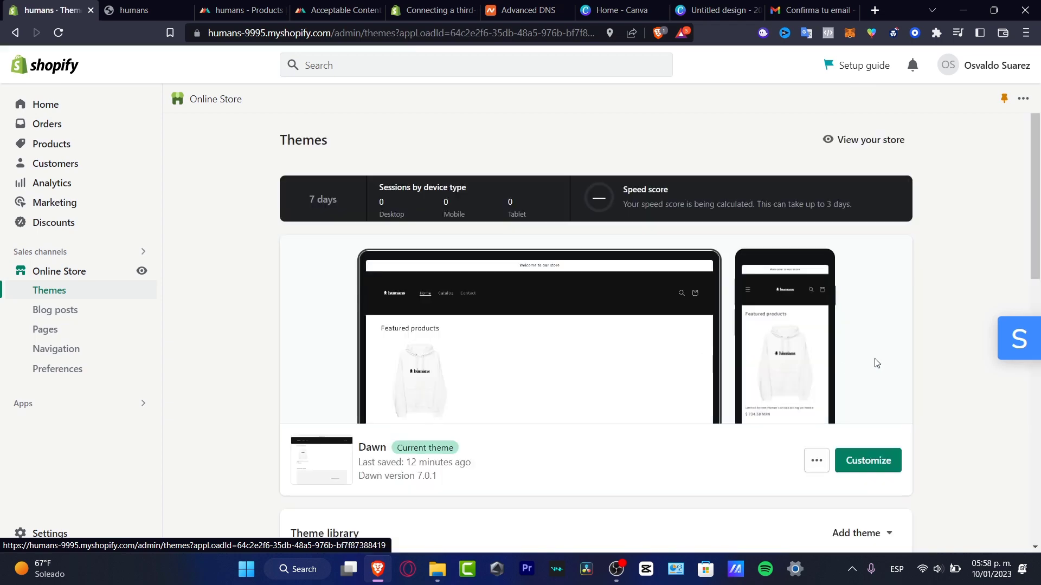
scroll(880, 369, "down", 4)
left_click(867, 269)
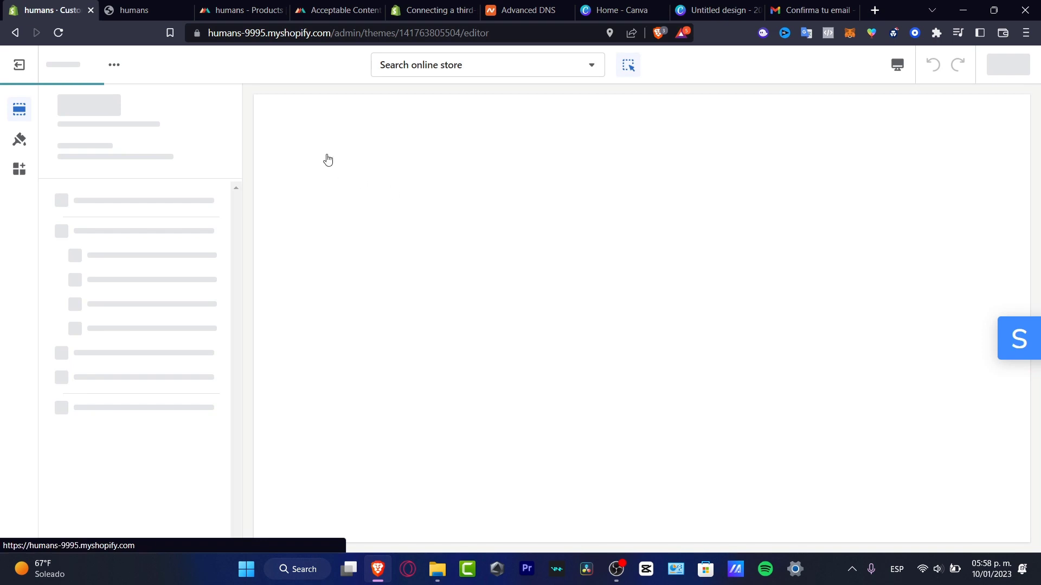
left_click(467, 311)
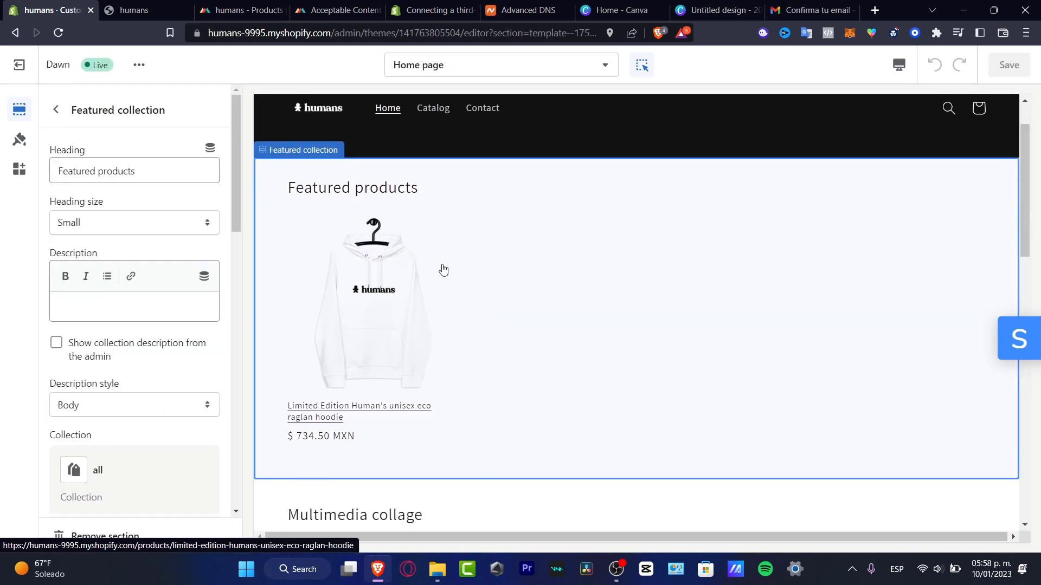